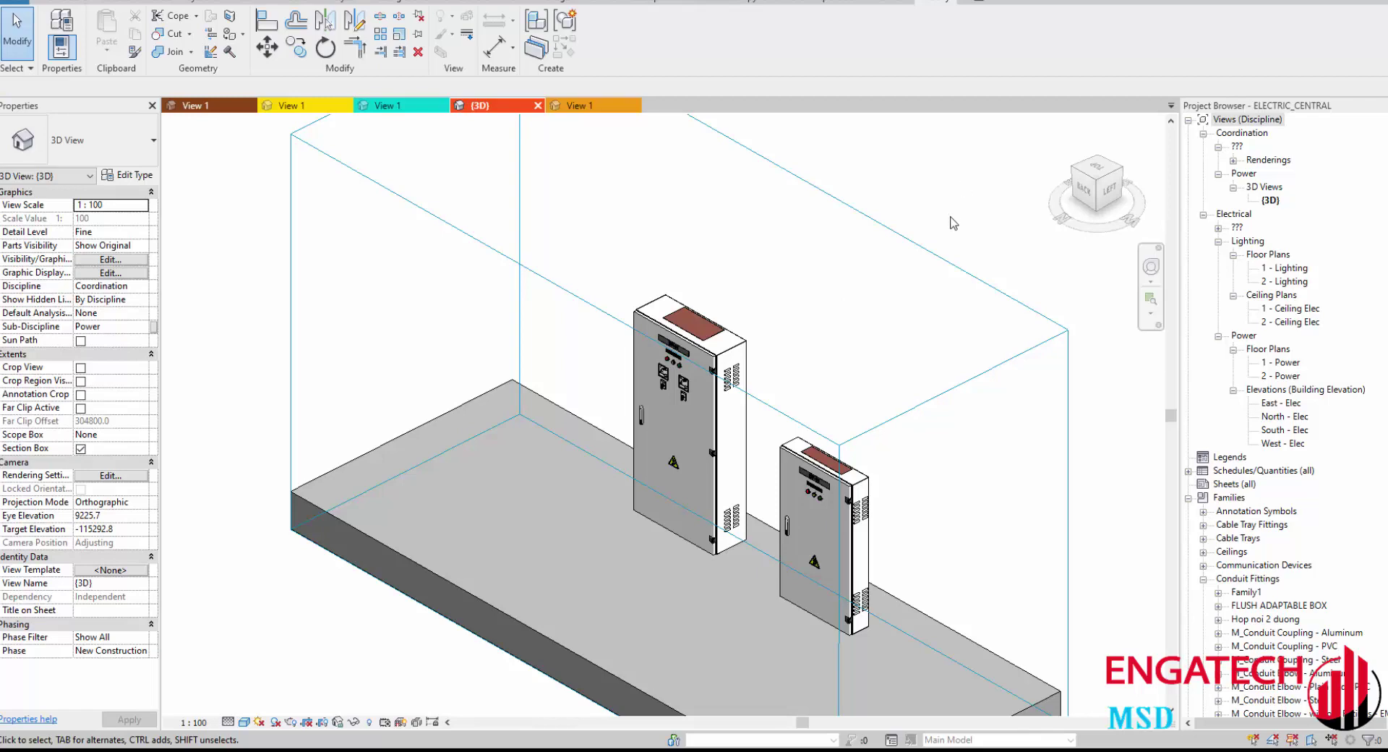
Step: Orbit and zoom the 3D view to inspect the two distribution panels from above and up close
scroll(818, 366, up, 1)
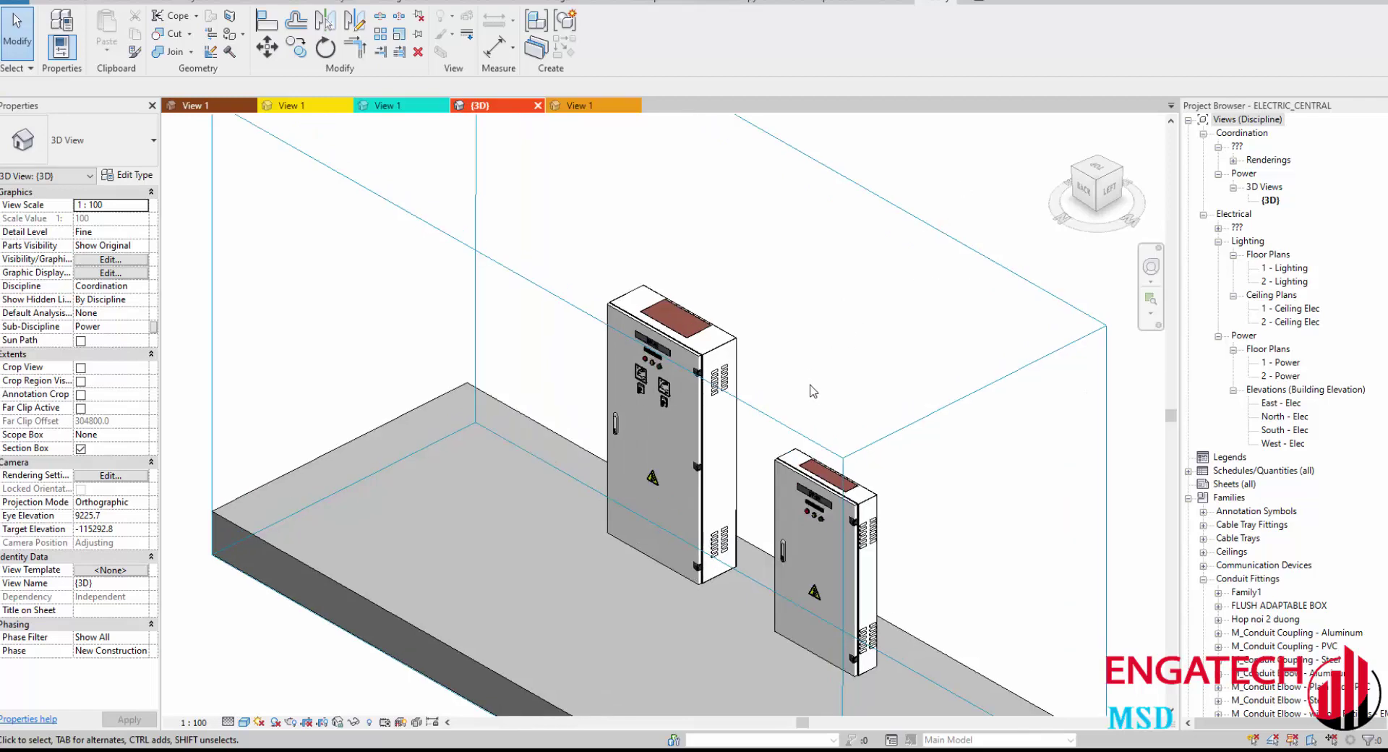
scroll(811, 391, up, 1)
scroll(817, 396, down, 2)
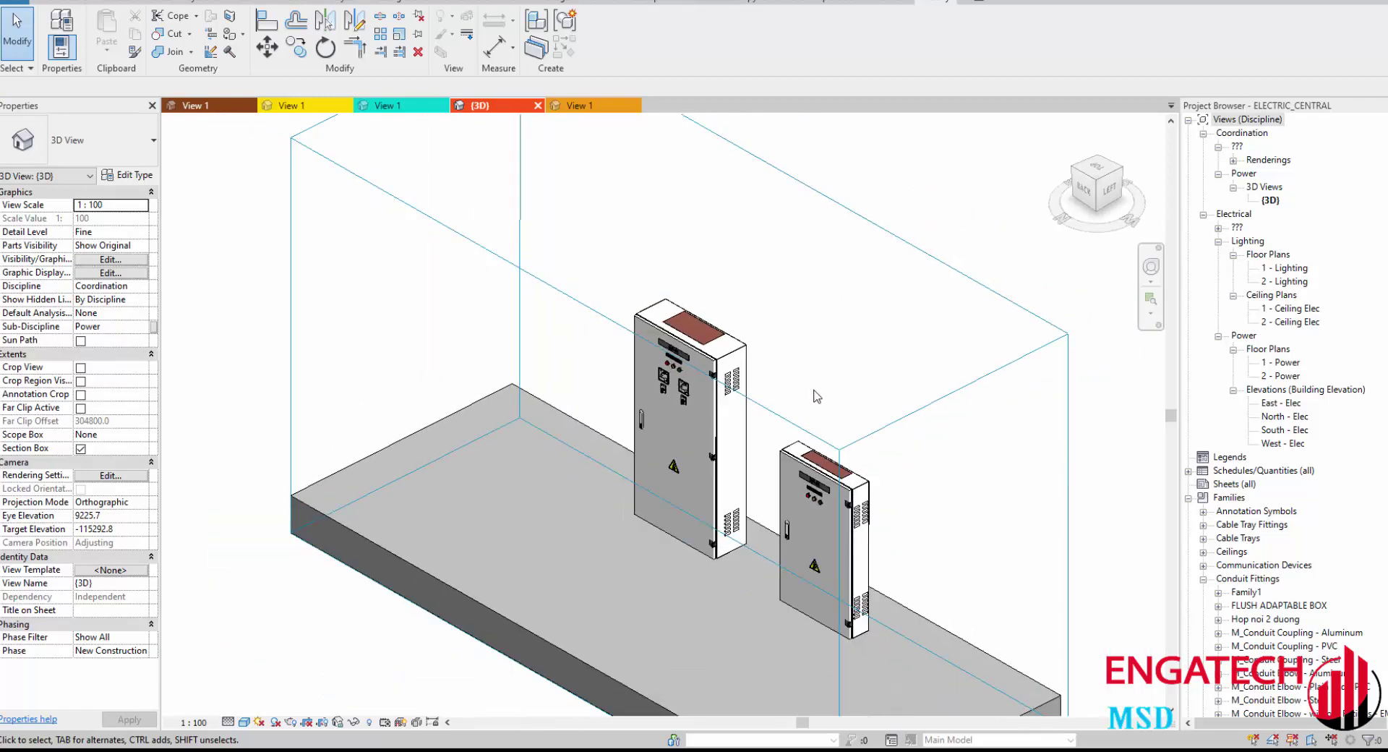
shift+middle_drag(815, 394, 846, 419)
scroll(862, 435, up, 2)
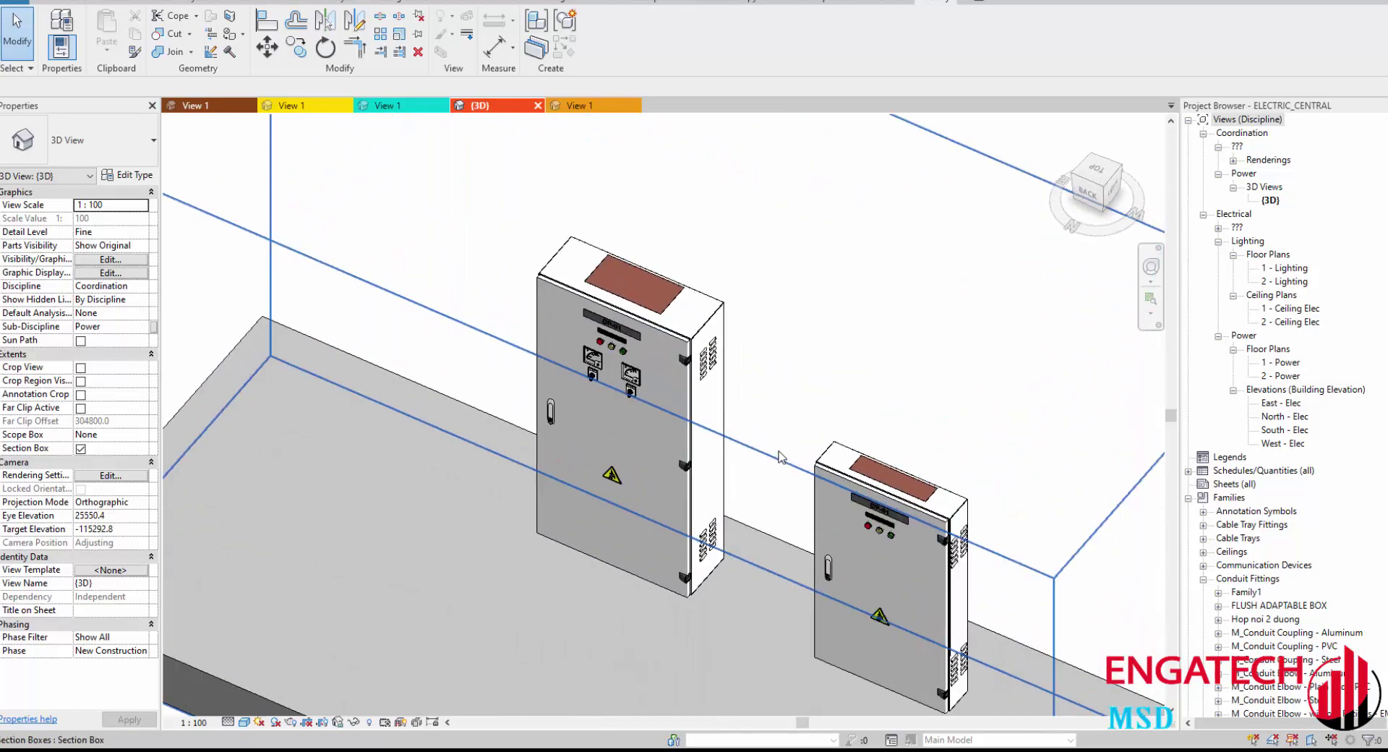
scroll(862, 434, up, 1)
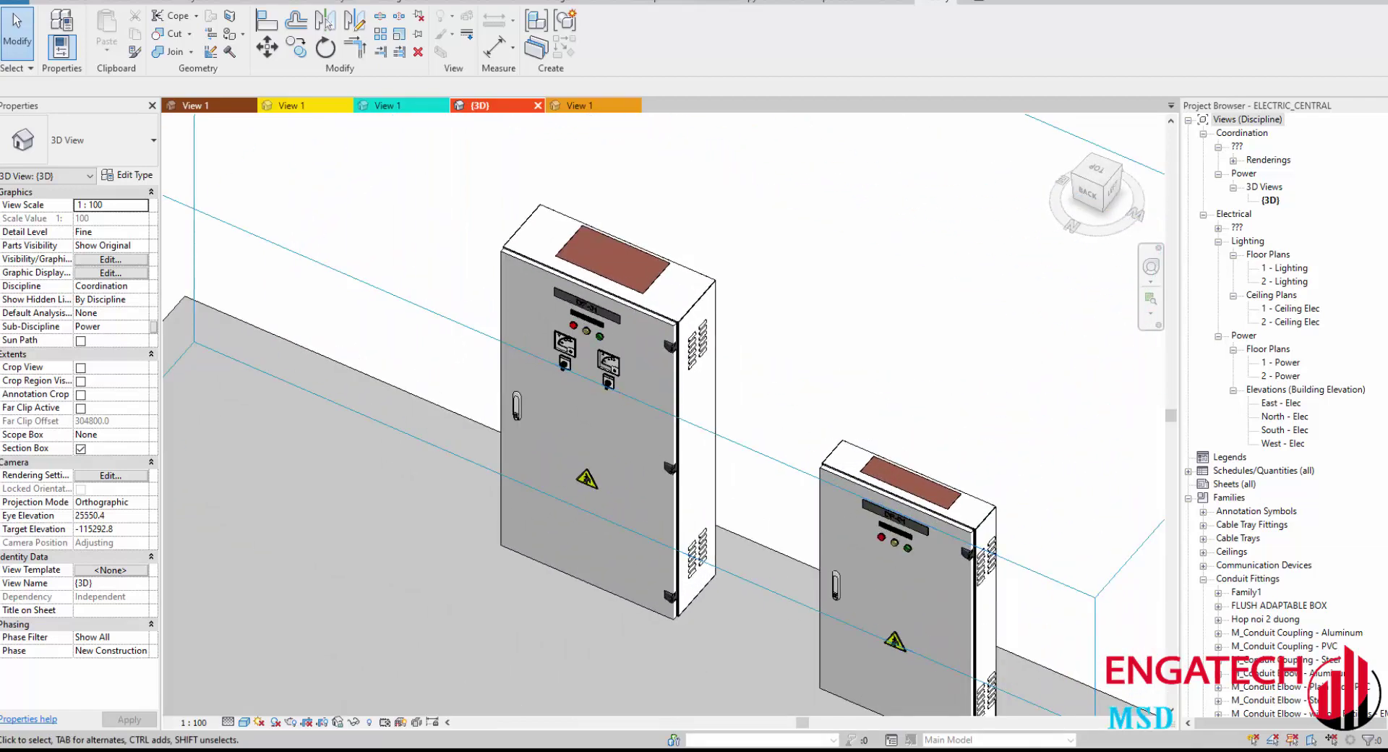
scroll(767, 395, down, 3)
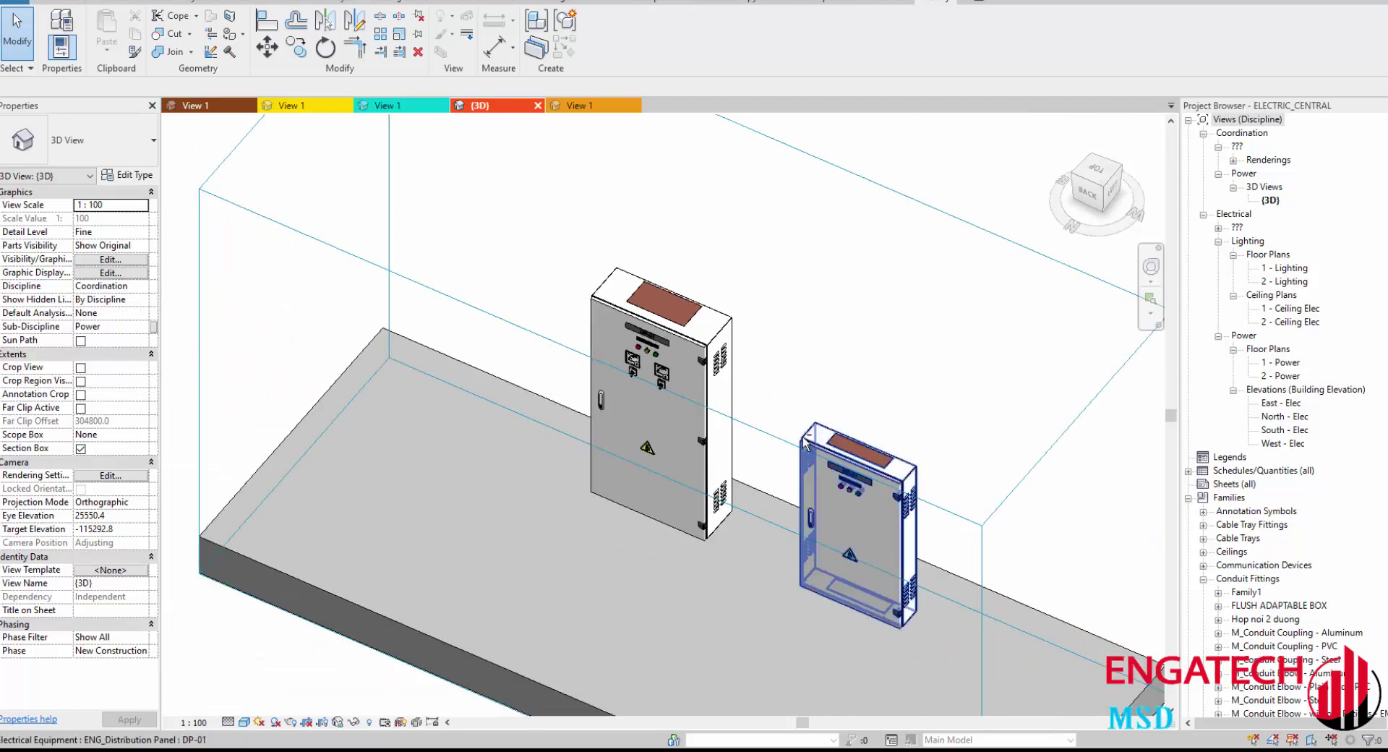
mouse_move(886, 396)
shift+middle_down()
mouse_move(737, 428)
mouse_move(901, 376)
shift+middle_up()
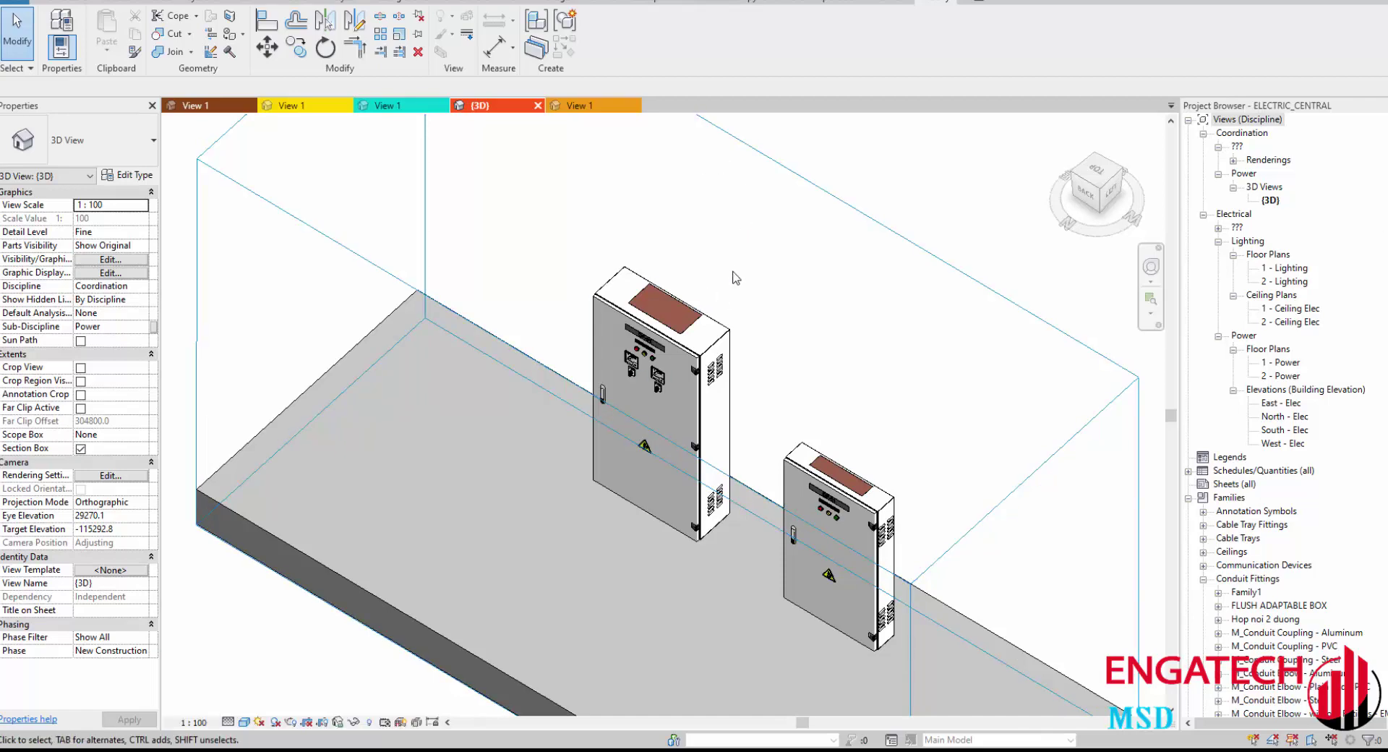
scroll(738, 279, up, 2)
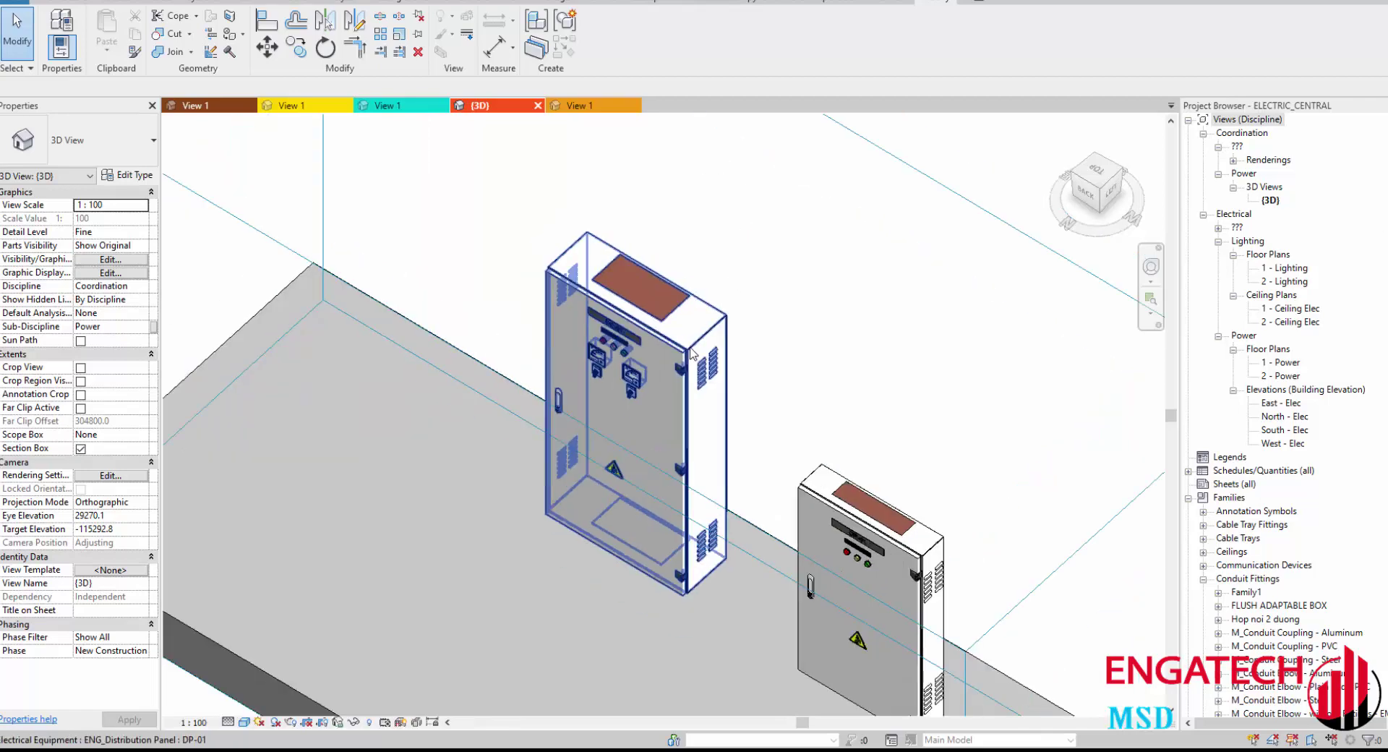
mouse_move(723, 304)
middle_down()
mouse_move(653, 415)
mouse_move(758, 304)
mouse_move(734, 482)
middle_up()
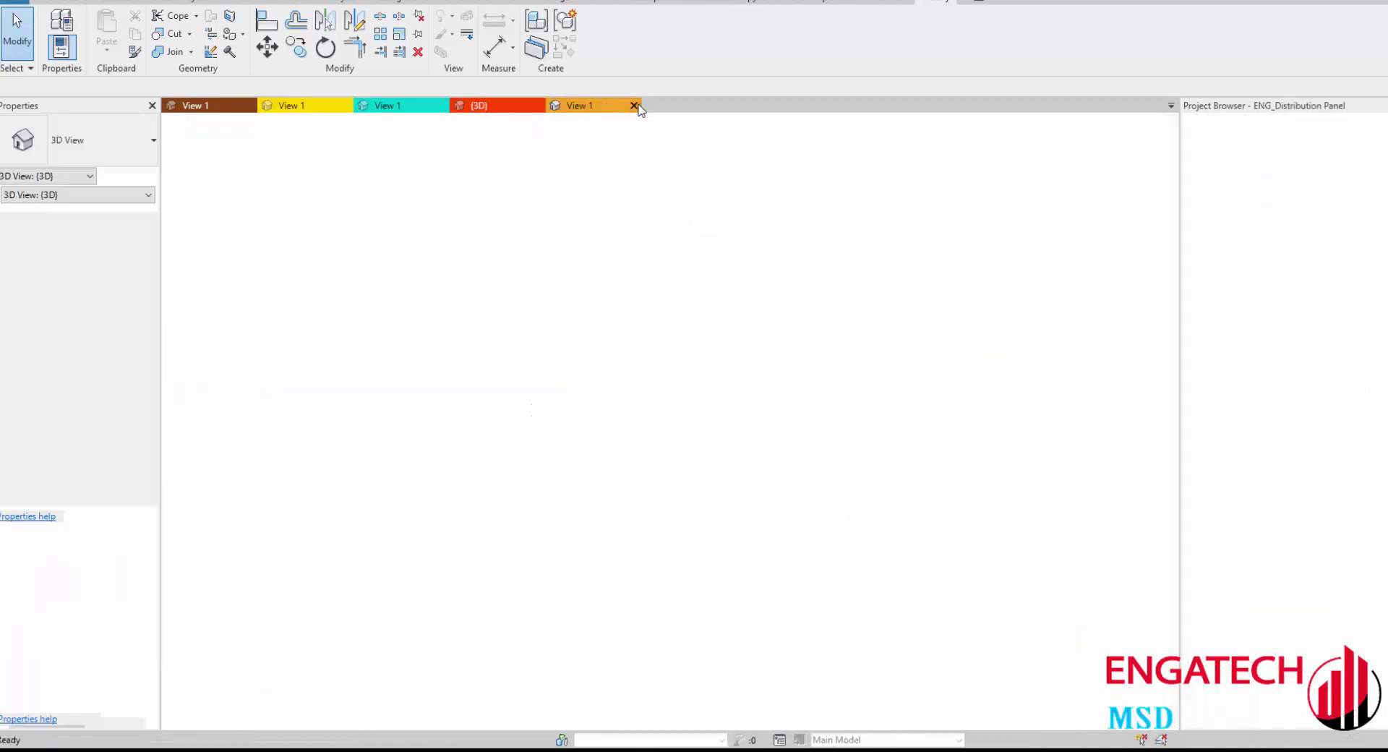
Step: Save the distribution panel family, overwriting the existing file, and close it
click(689, 374)
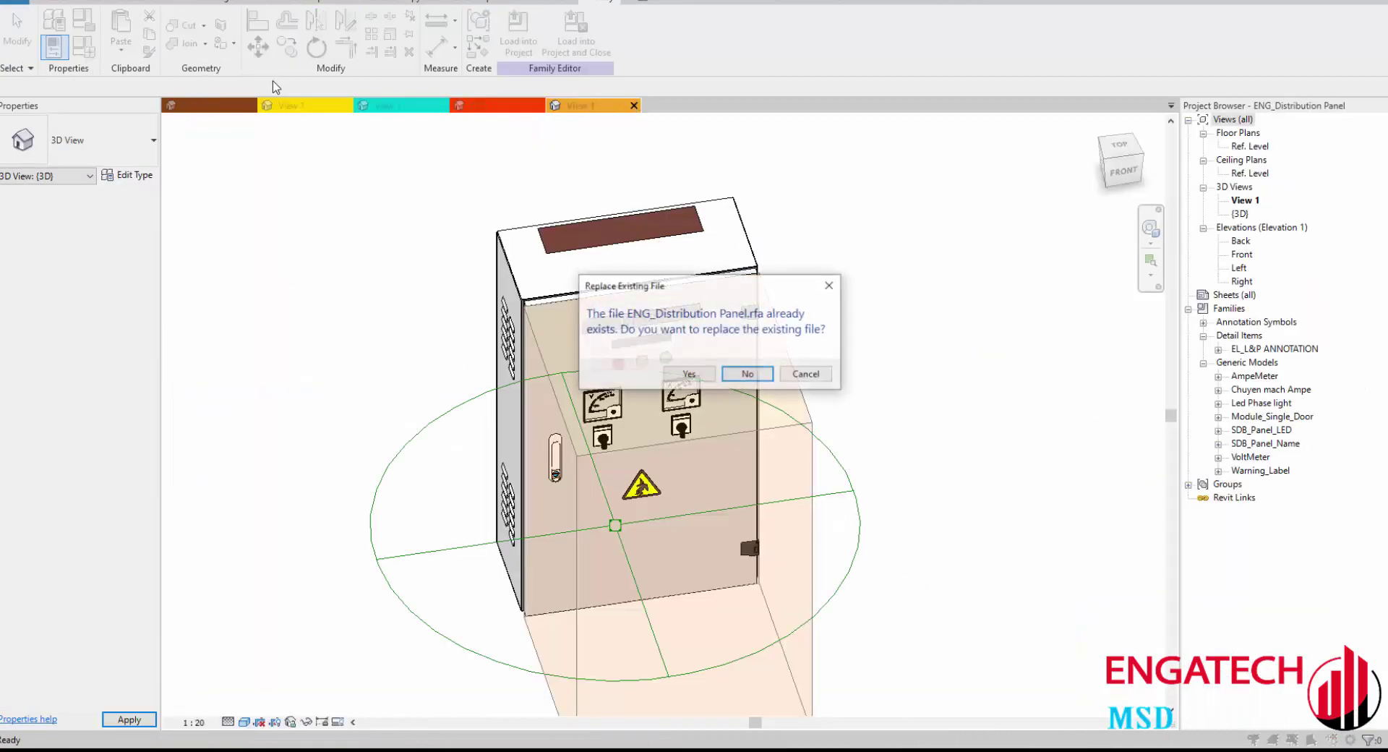
click(829, 284)
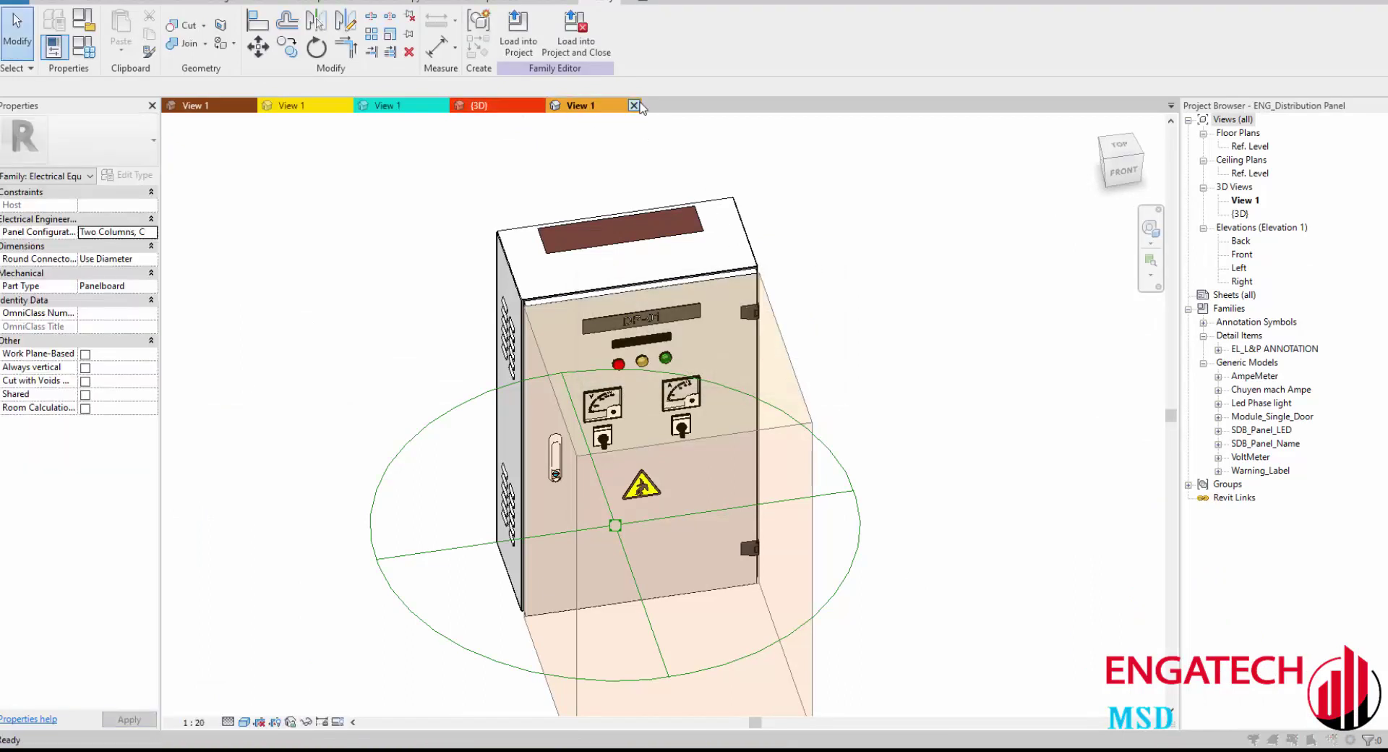
click(634, 106)
click(748, 373)
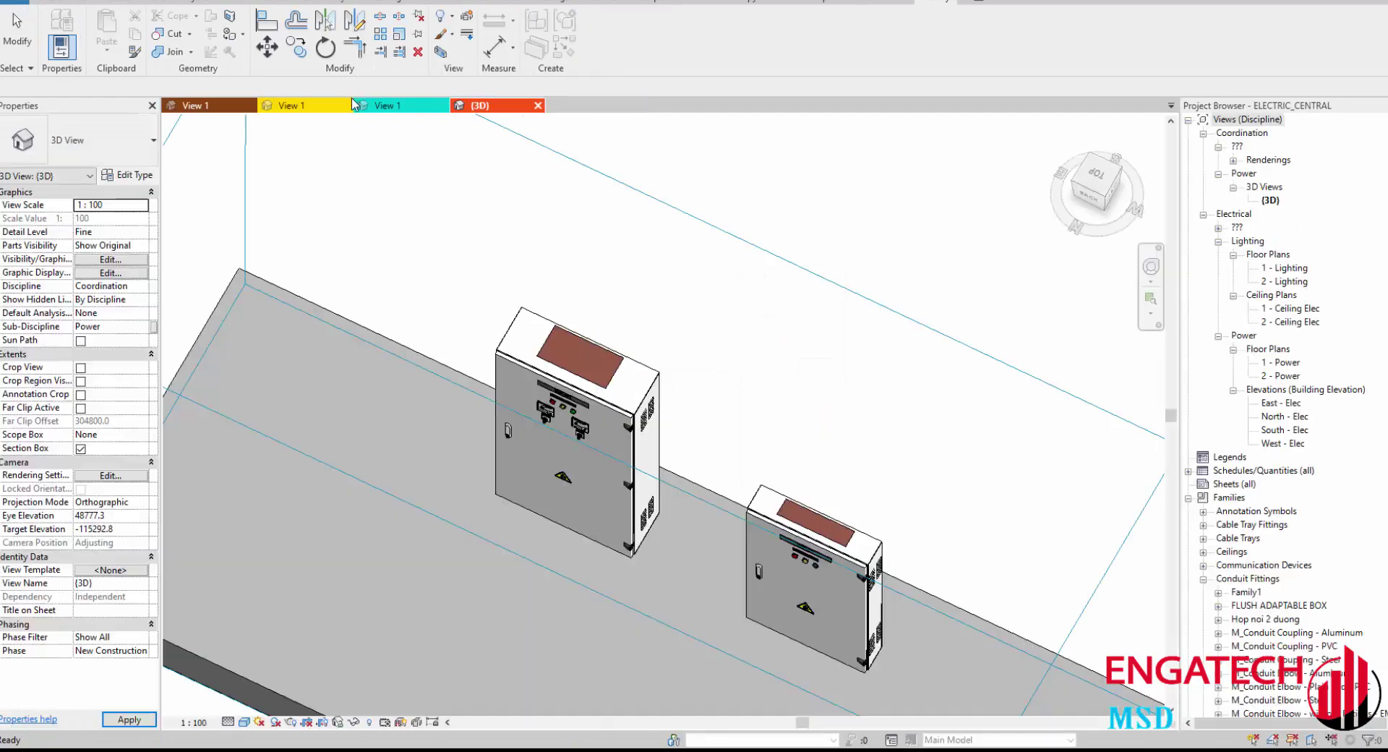
Step: Review the V steel Vertical and Horizonal families, orbiting the horizontal angle to a front-right view
click(302, 110)
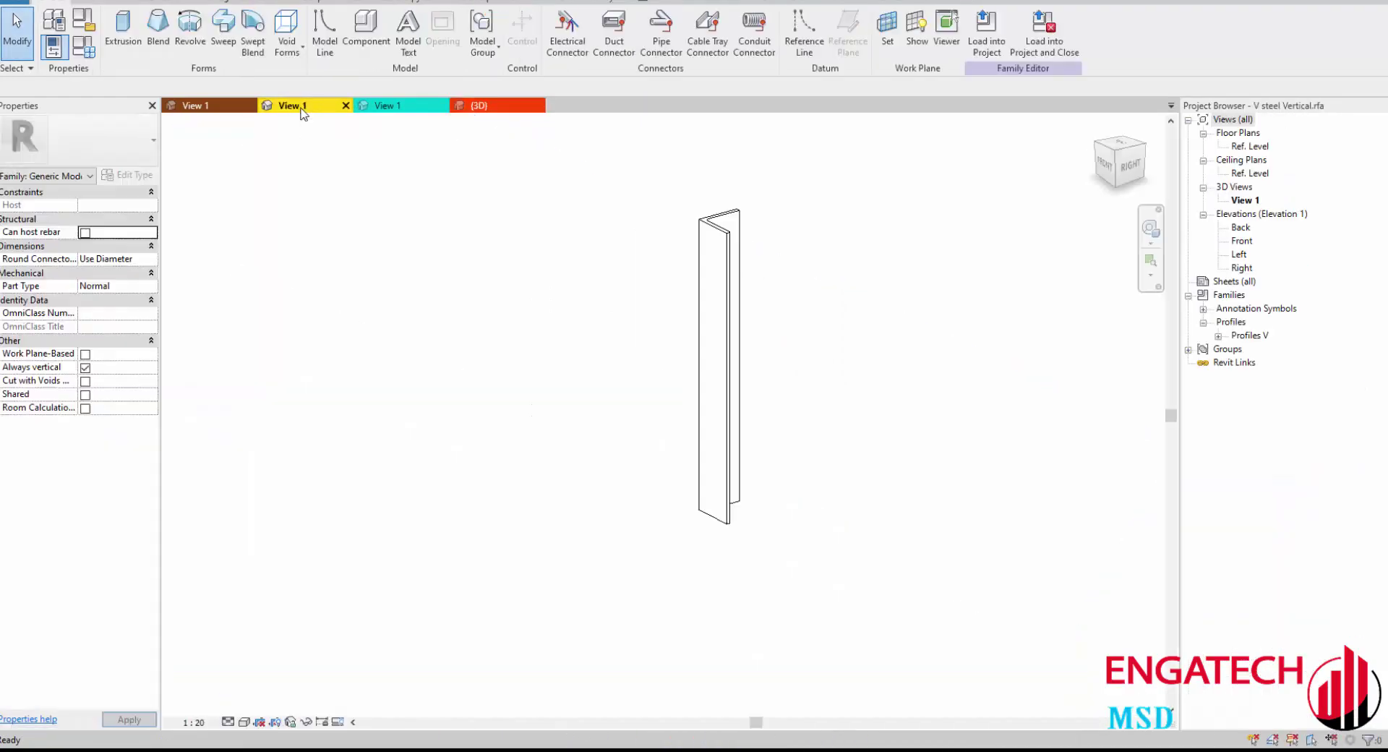
click(242, 109)
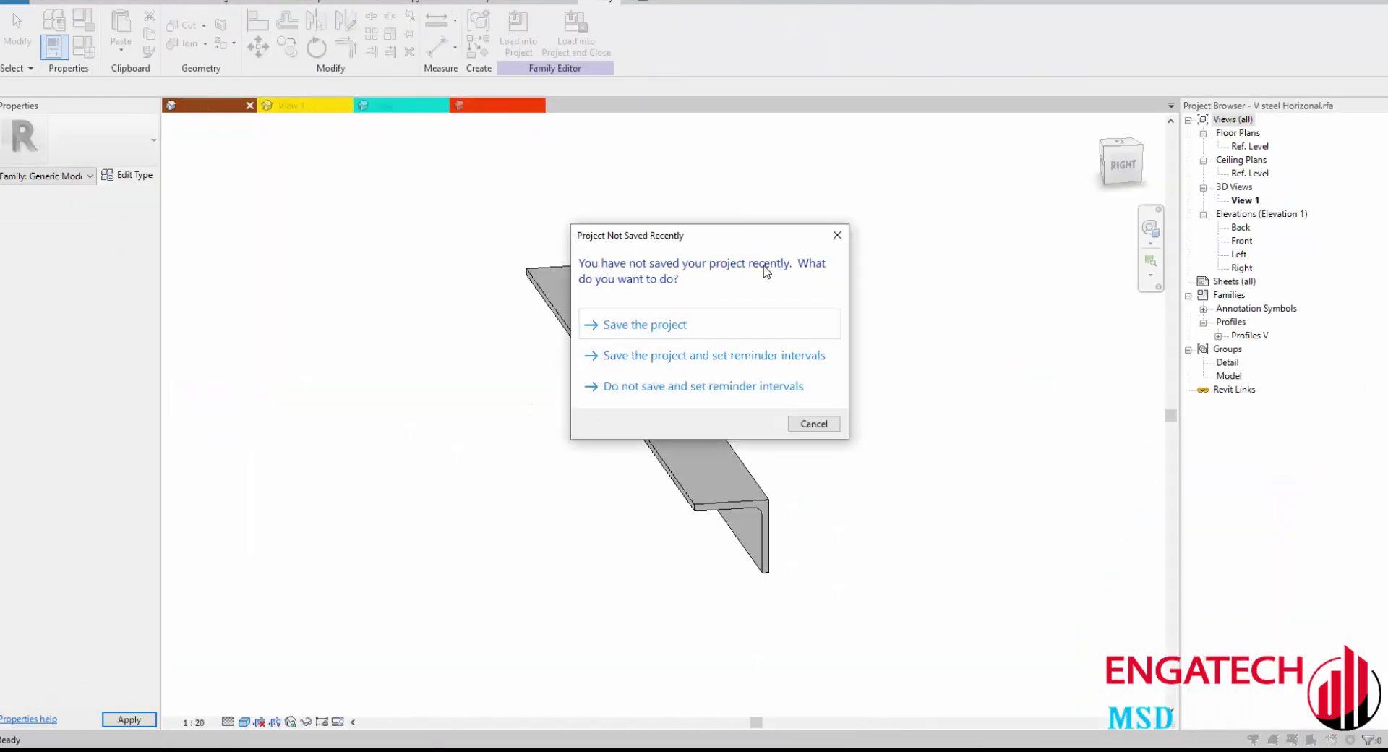
click(835, 235)
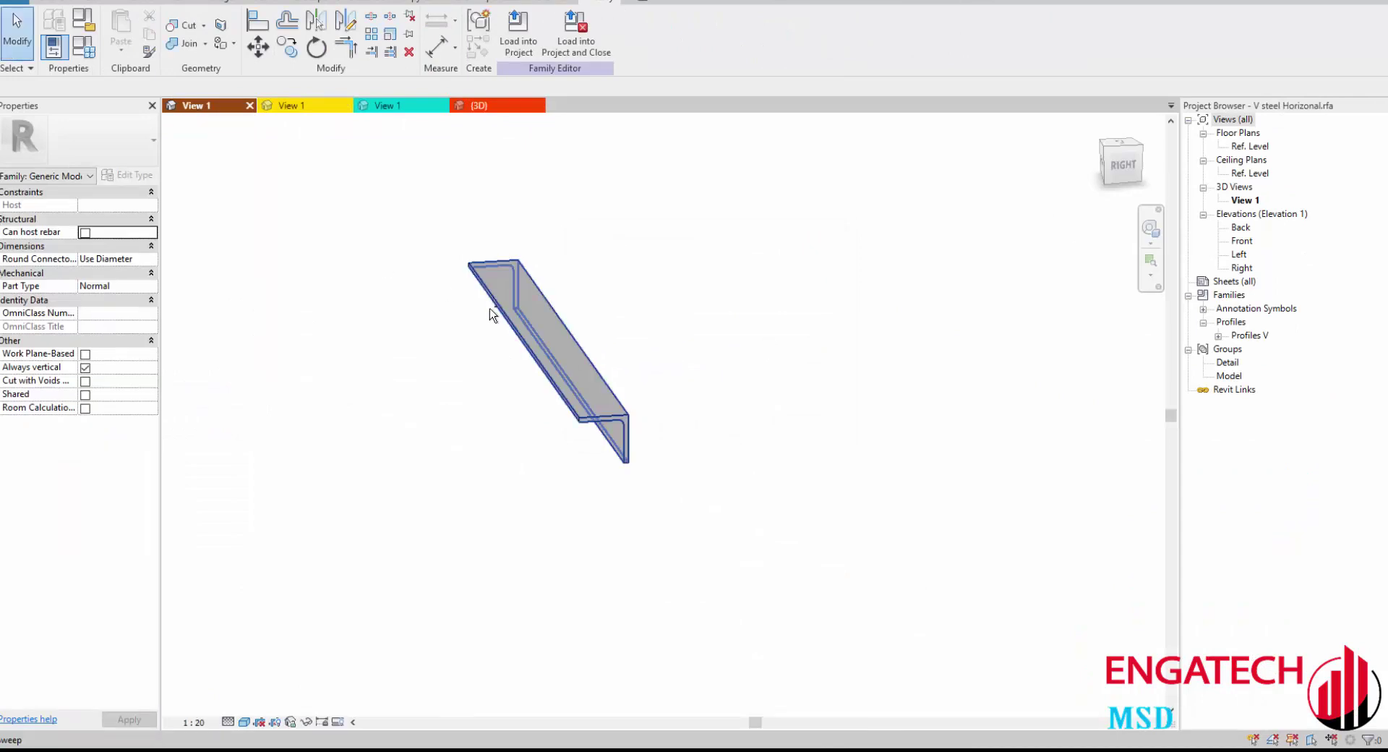
shift+middle_drag(486, 309, 576, 248)
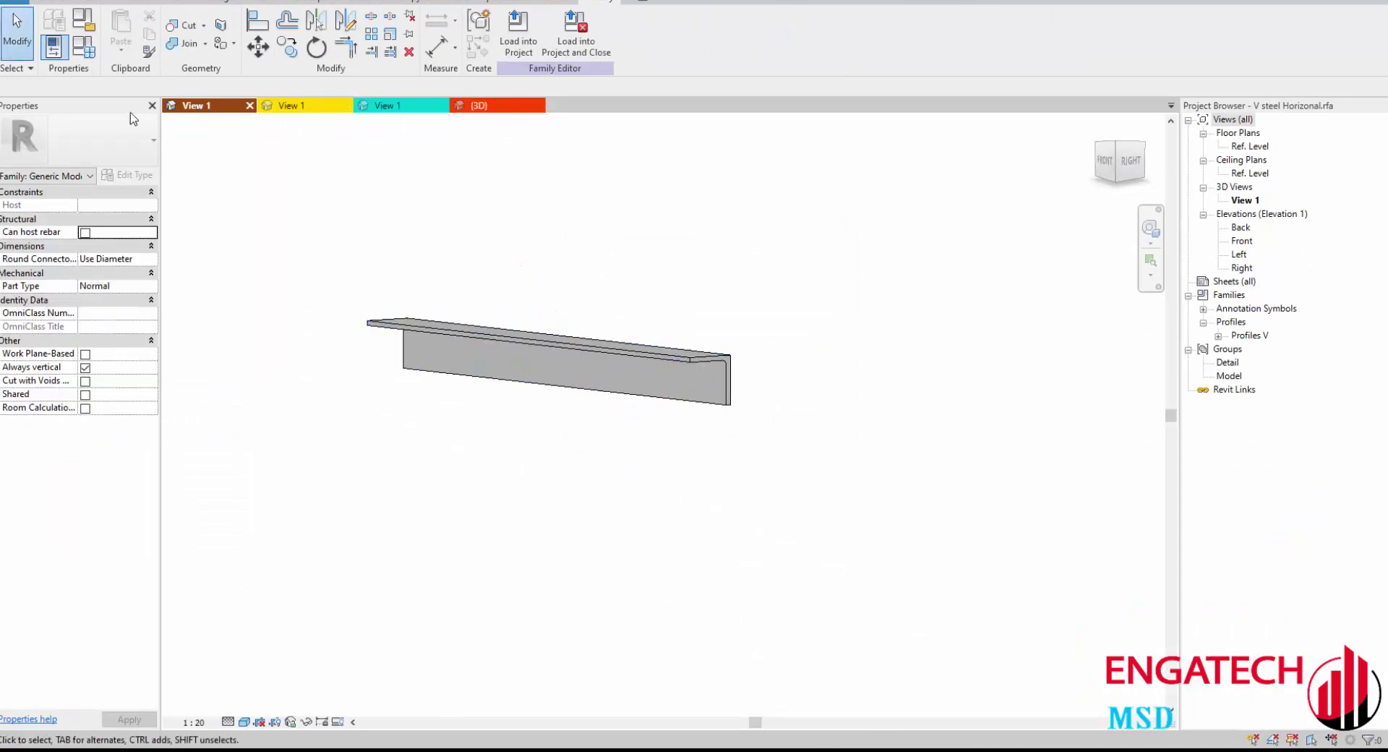
Step: Start a new family from the File menu to reach the template list
click(15, 2)
click(551, 329)
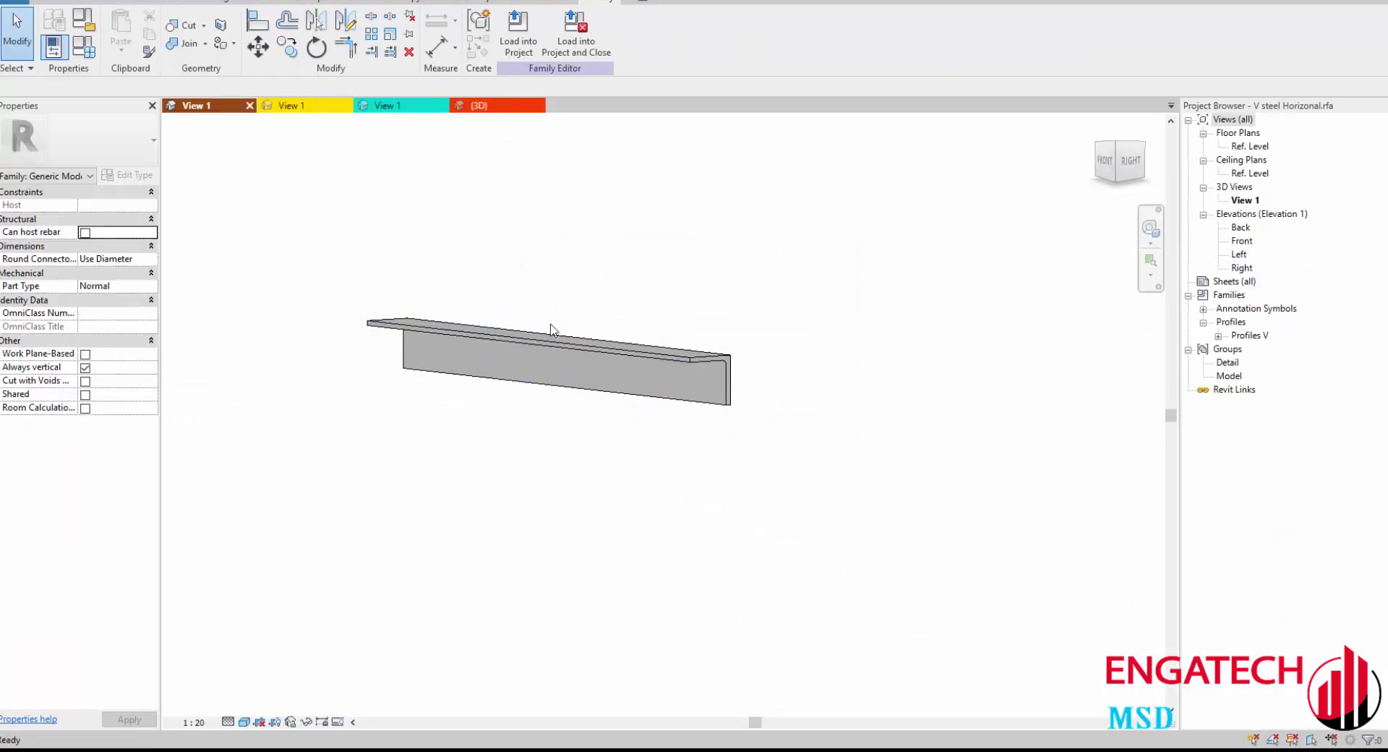
scroll(543, 323, down, 5)
Step: Open Metric Generic Model.rft as a new family and re-centre its Ref. Level plan
scroll(543, 324, up, 7)
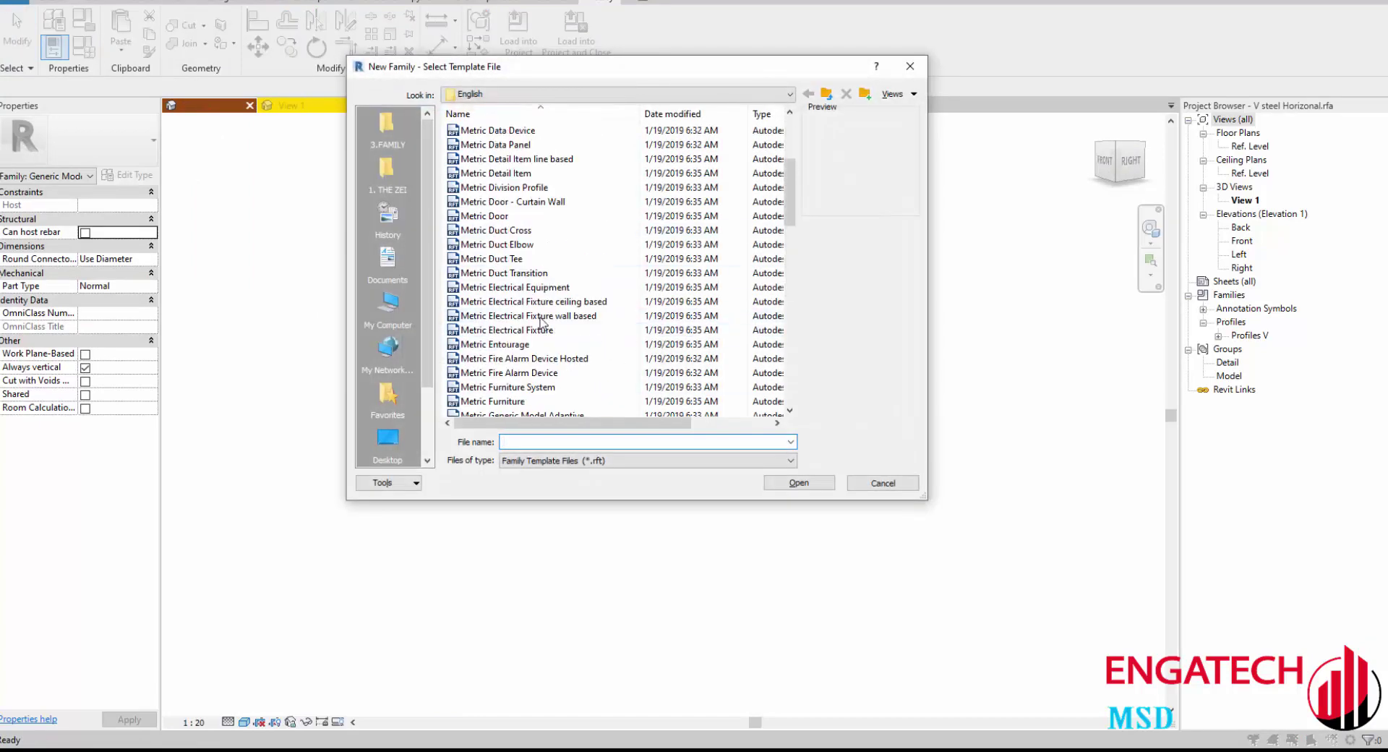
scroll(541, 322, down, 5)
click(538, 329)
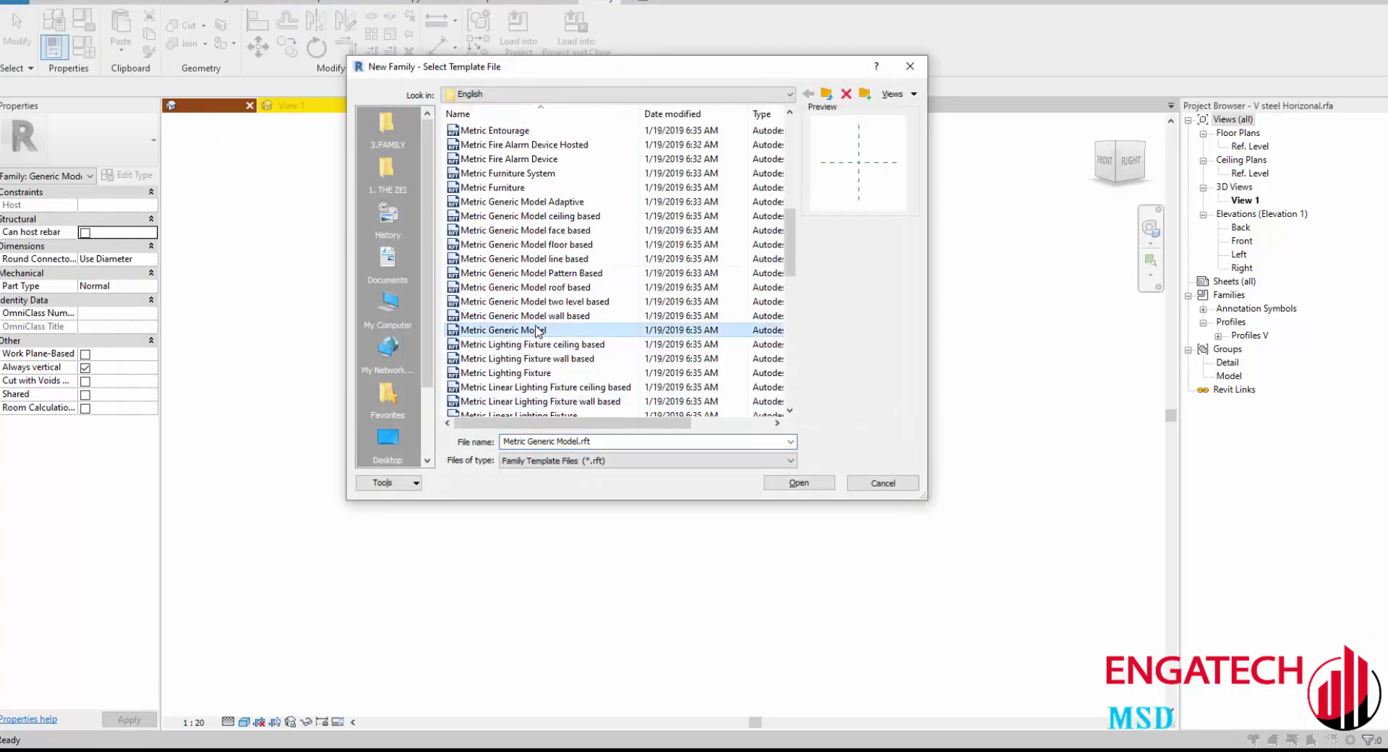
scroll(538, 330, down, 2)
scroll(538, 330, down, 3)
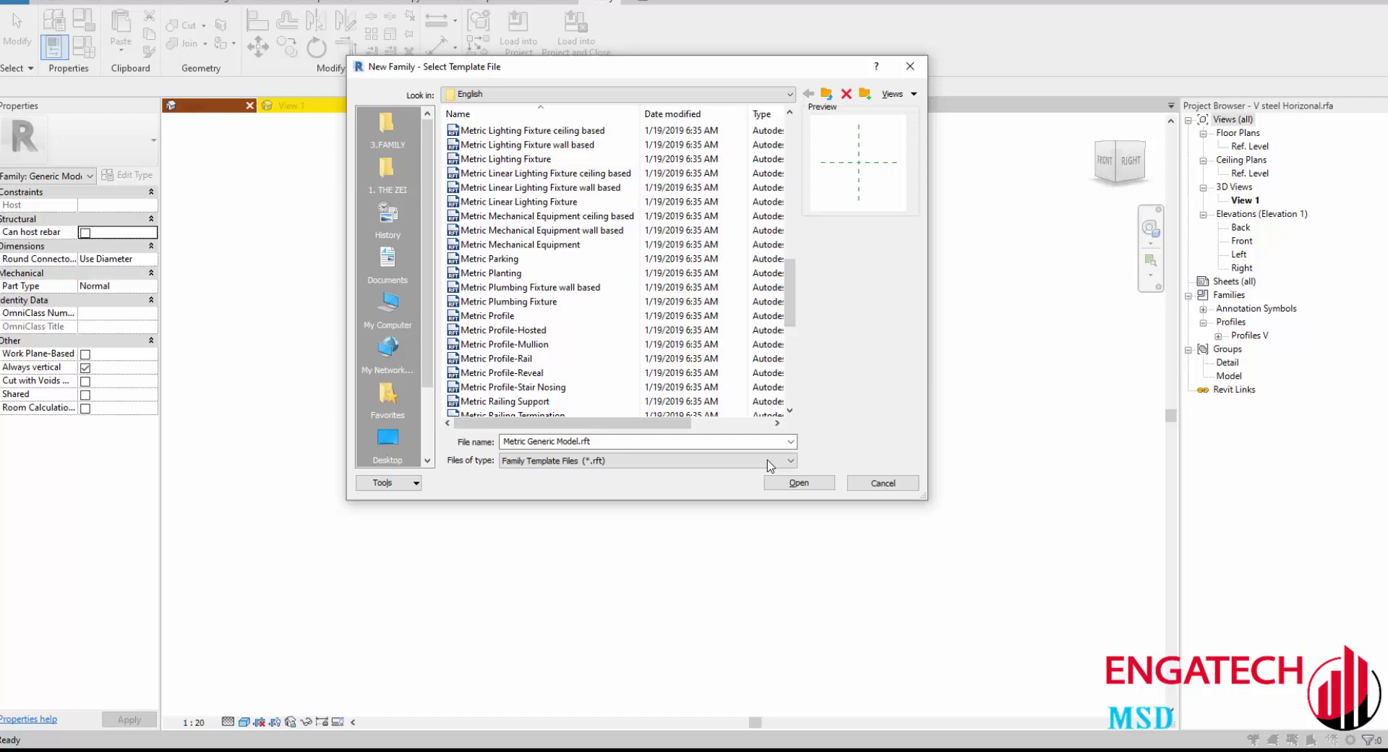
click(799, 483)
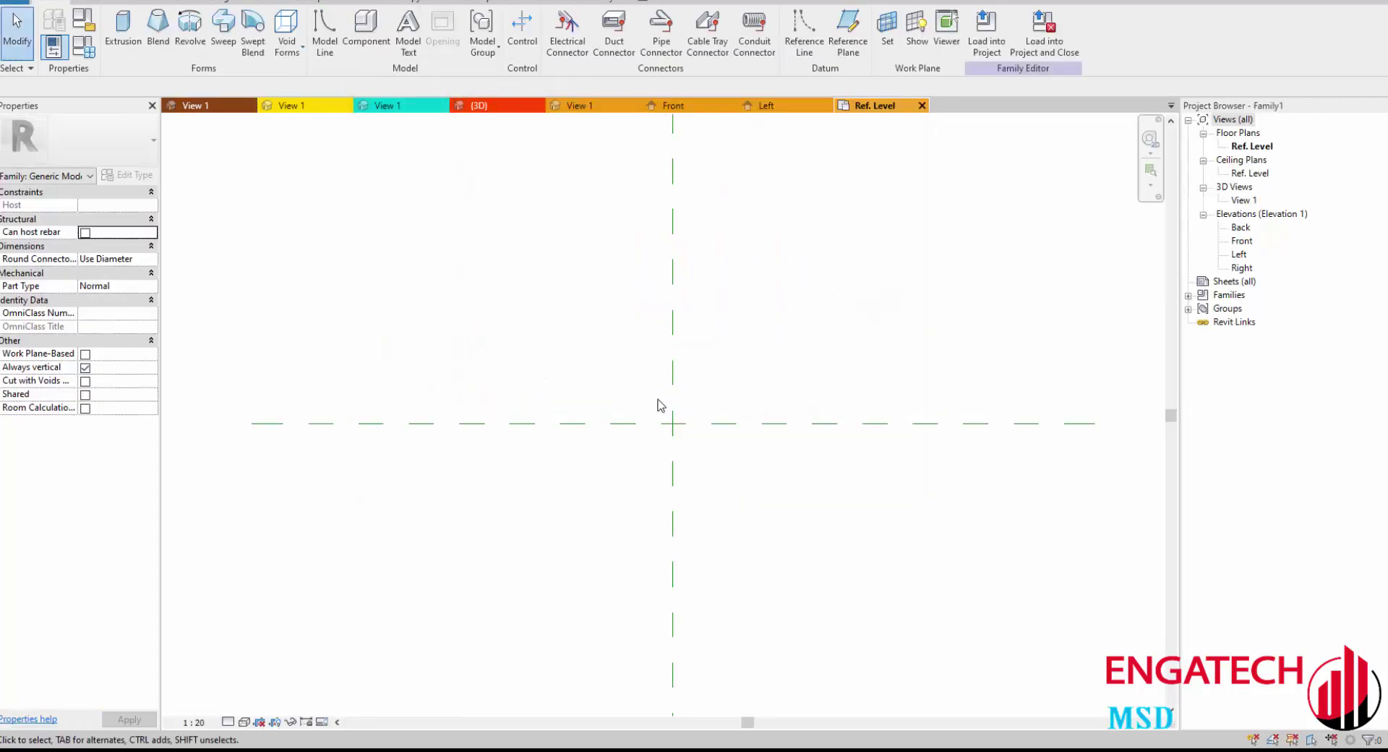
middle_drag(552, 421, 496, 433)
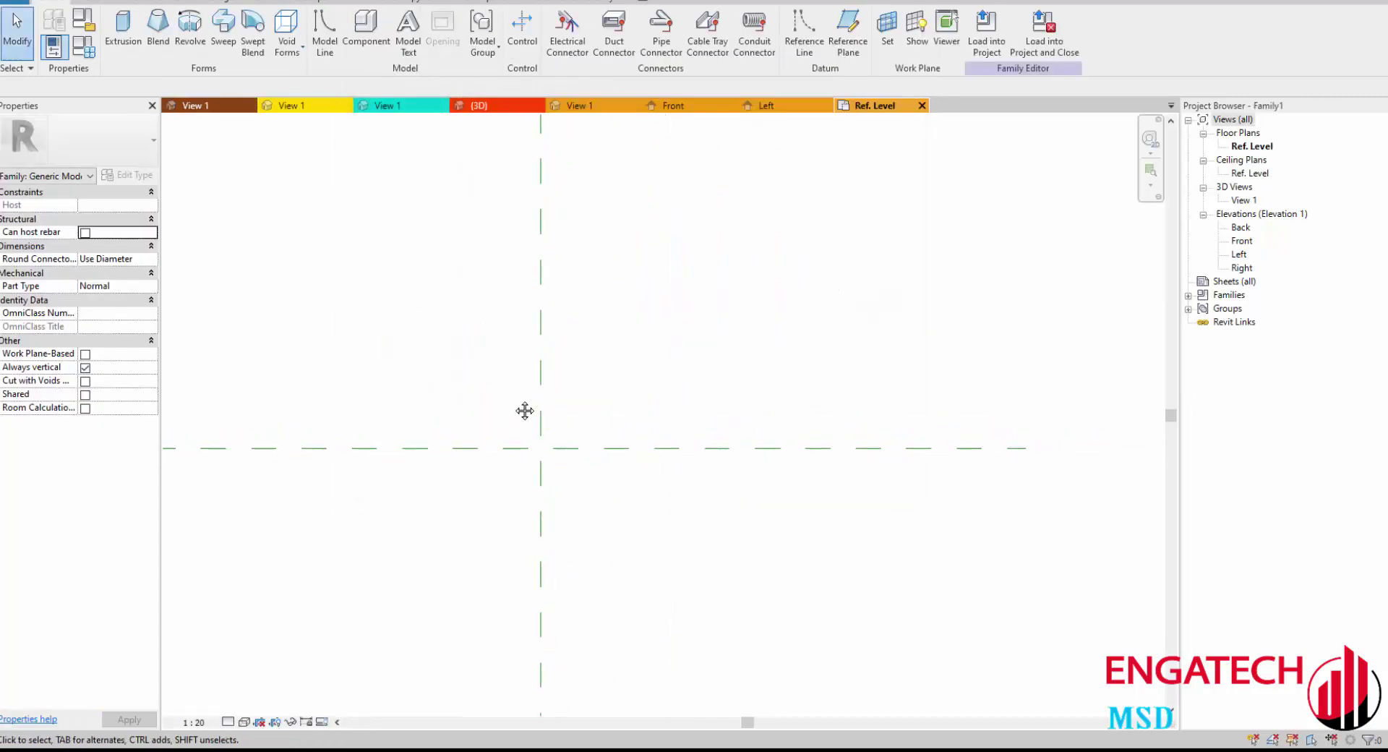
middle_drag(573, 412, 576, 400)
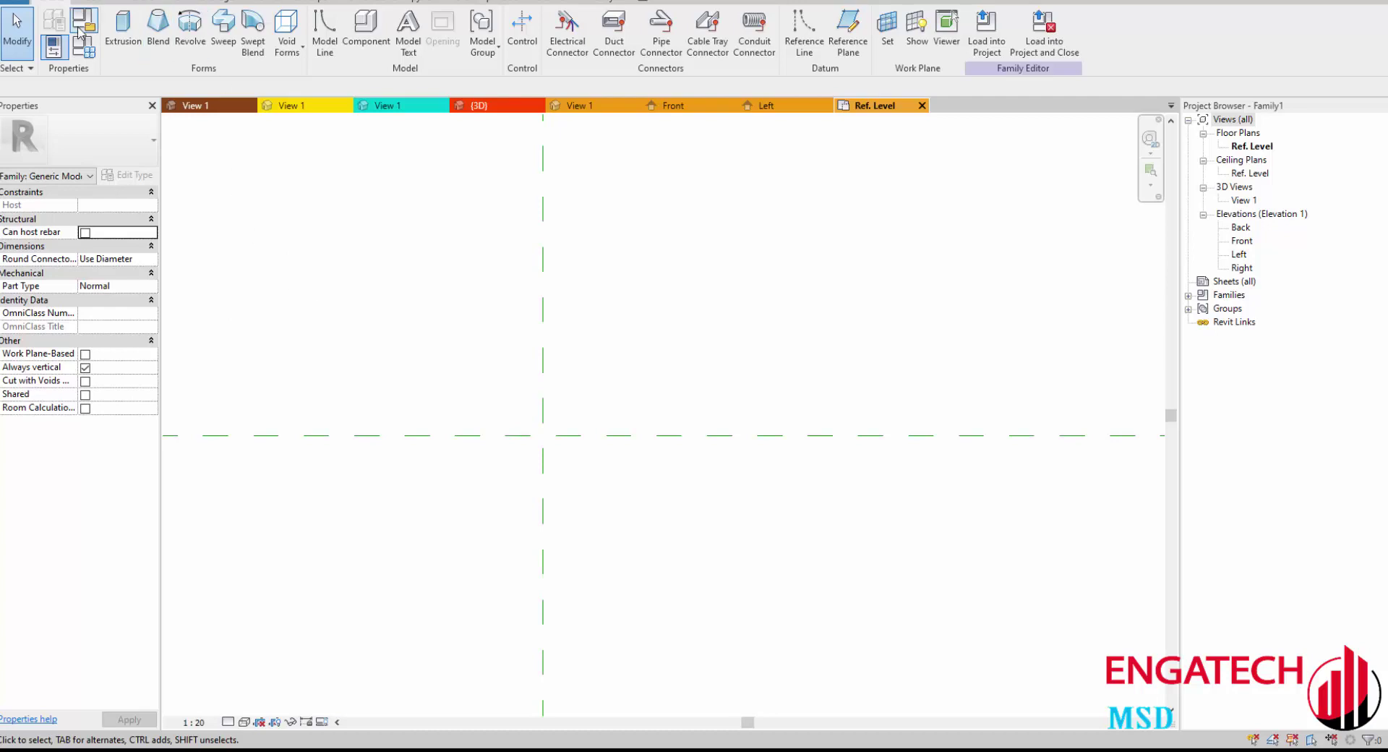
Step: Draw two vertical and two horizontal reference planes on either side of the centre planes
click(860, 25)
click(472, 298)
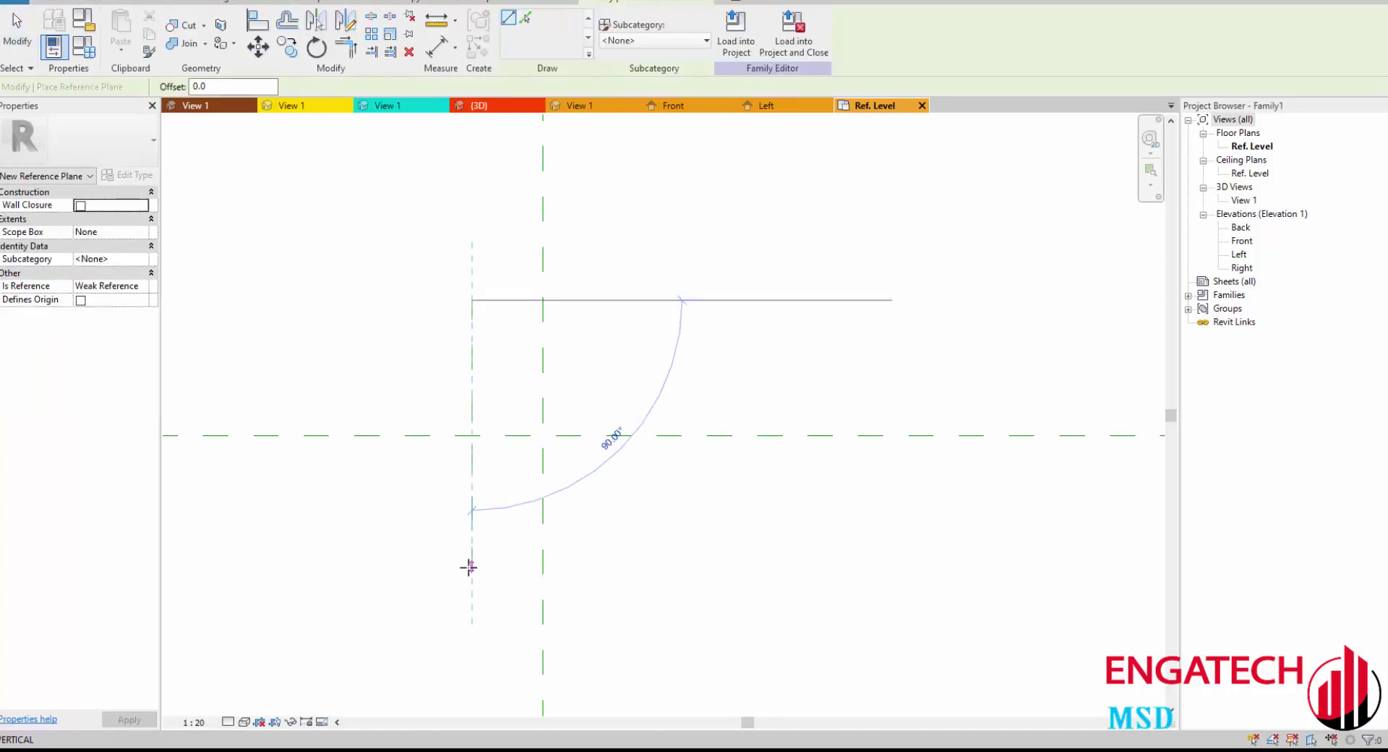
click(472, 566)
click(624, 300)
click(624, 566)
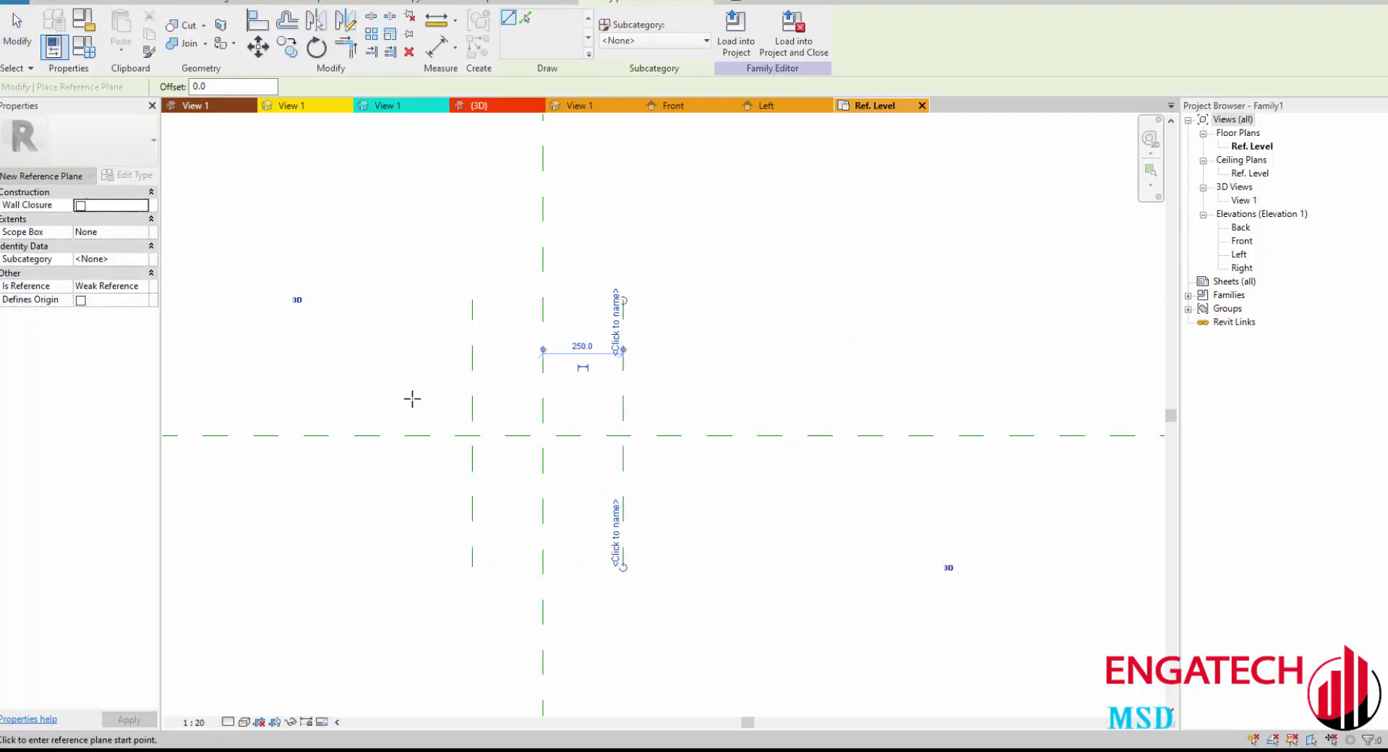
click(345, 388)
click(776, 387)
click(345, 467)
click(759, 468)
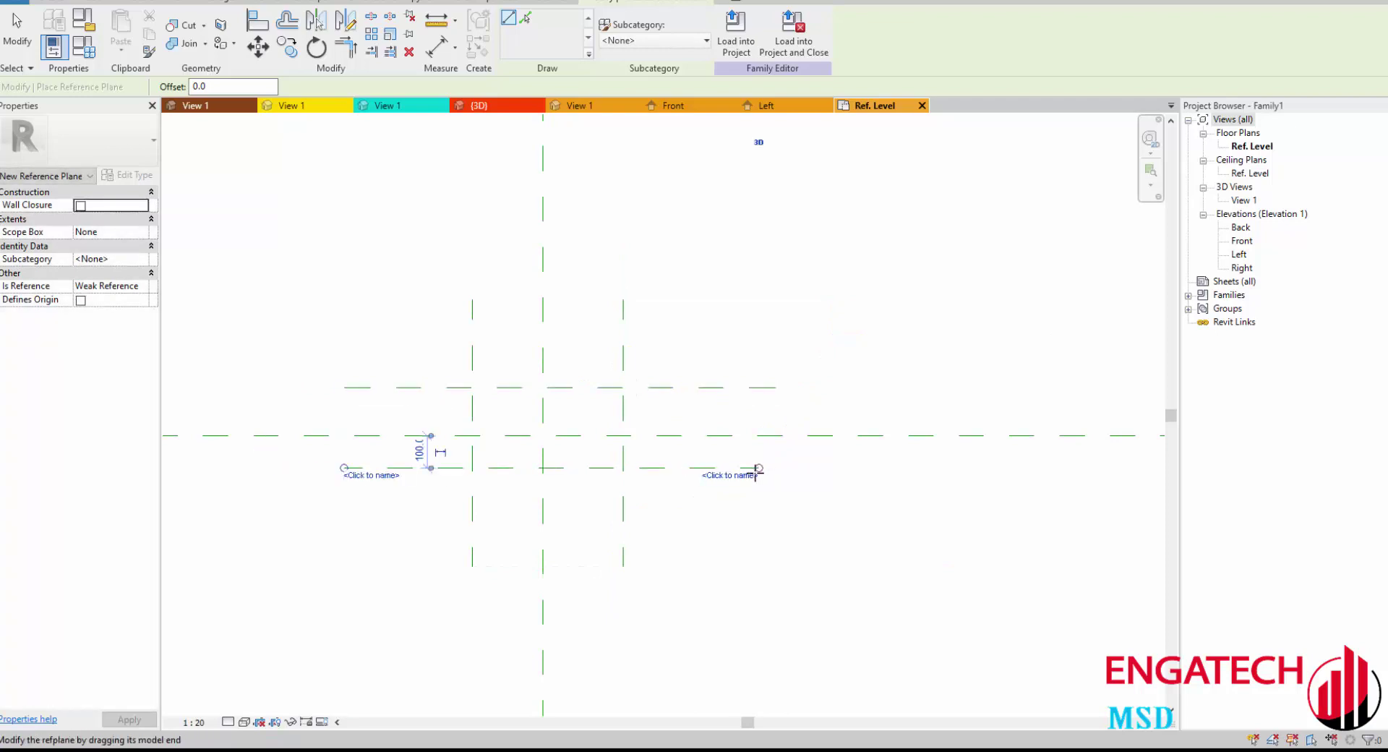
key(Escape)
middle_drag(464, 285, 498, 386)
Step: Dimension the vertical planes as equal spans about the centre, with an overall 500 dimension
key(d)
key(i)
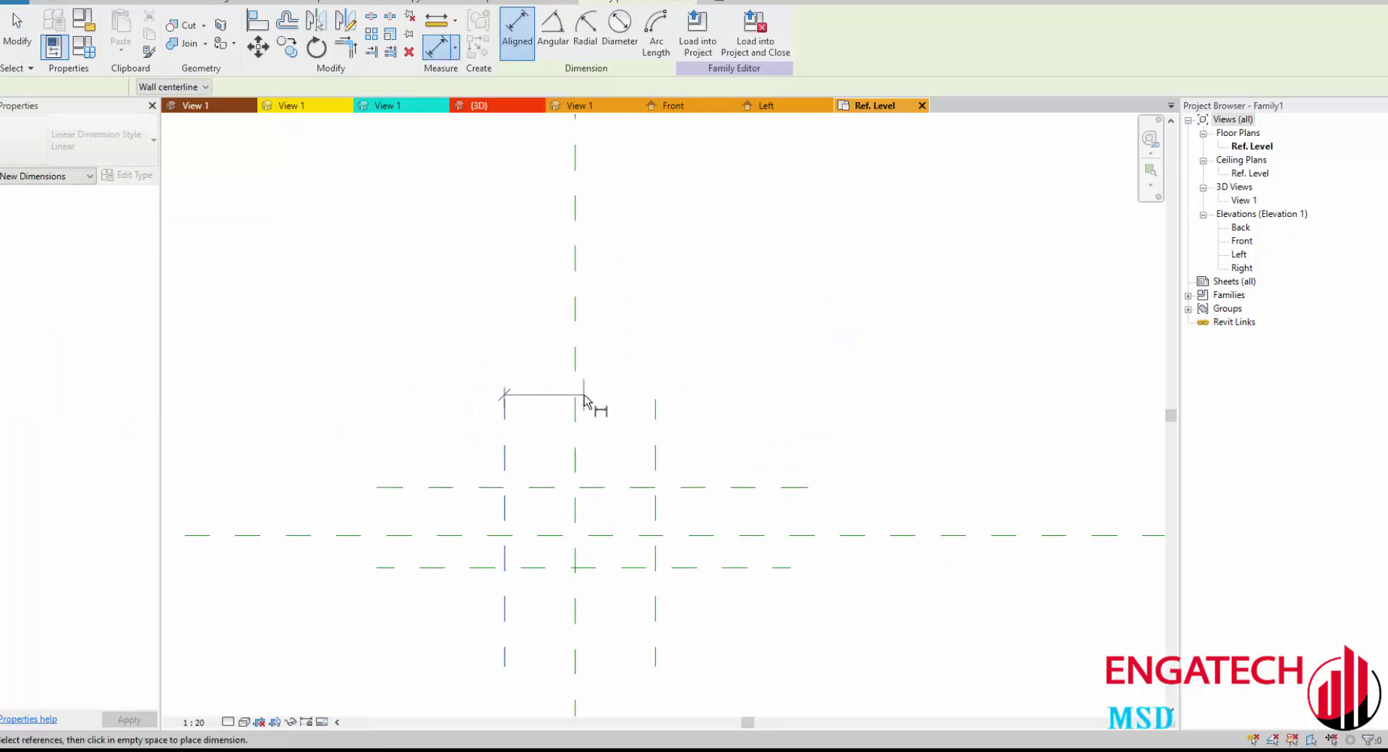
click(504, 434)
click(575, 450)
click(656, 437)
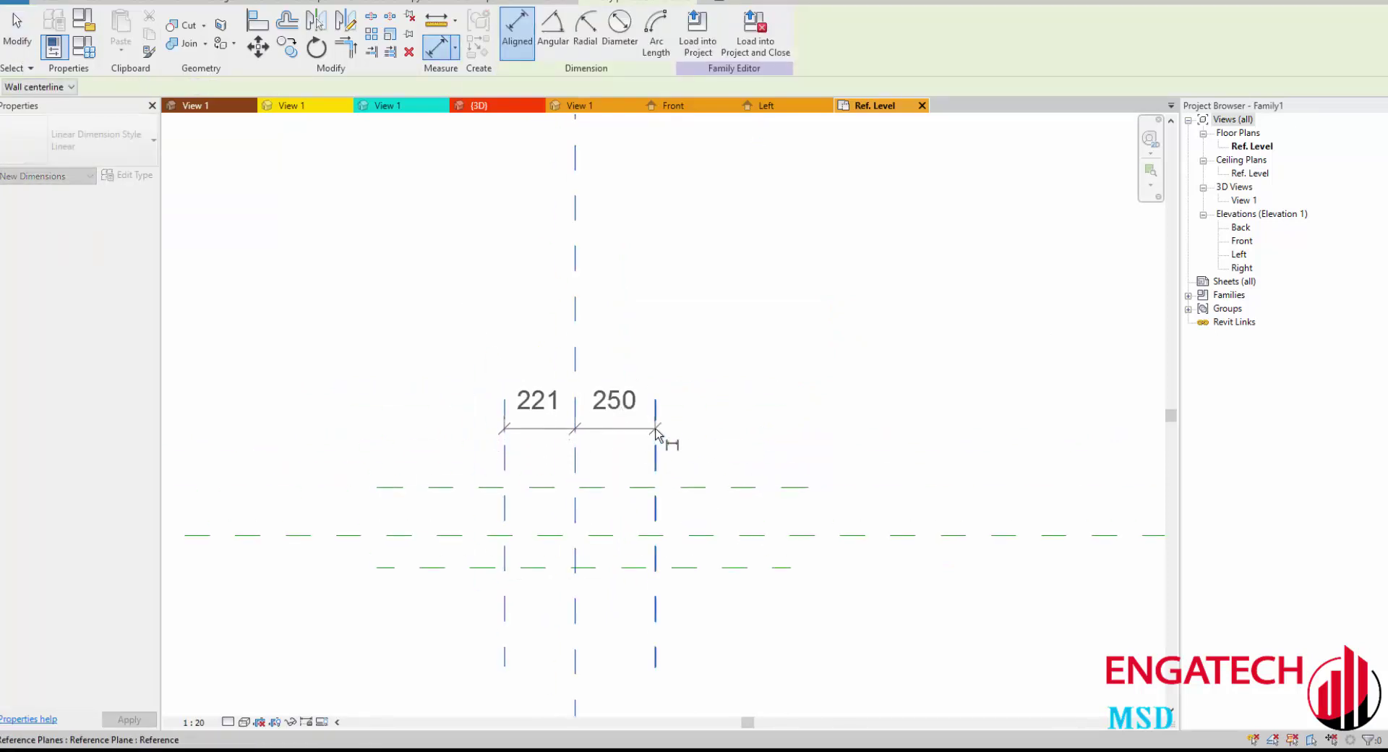
click(594, 401)
click(579, 323)
click(496, 456)
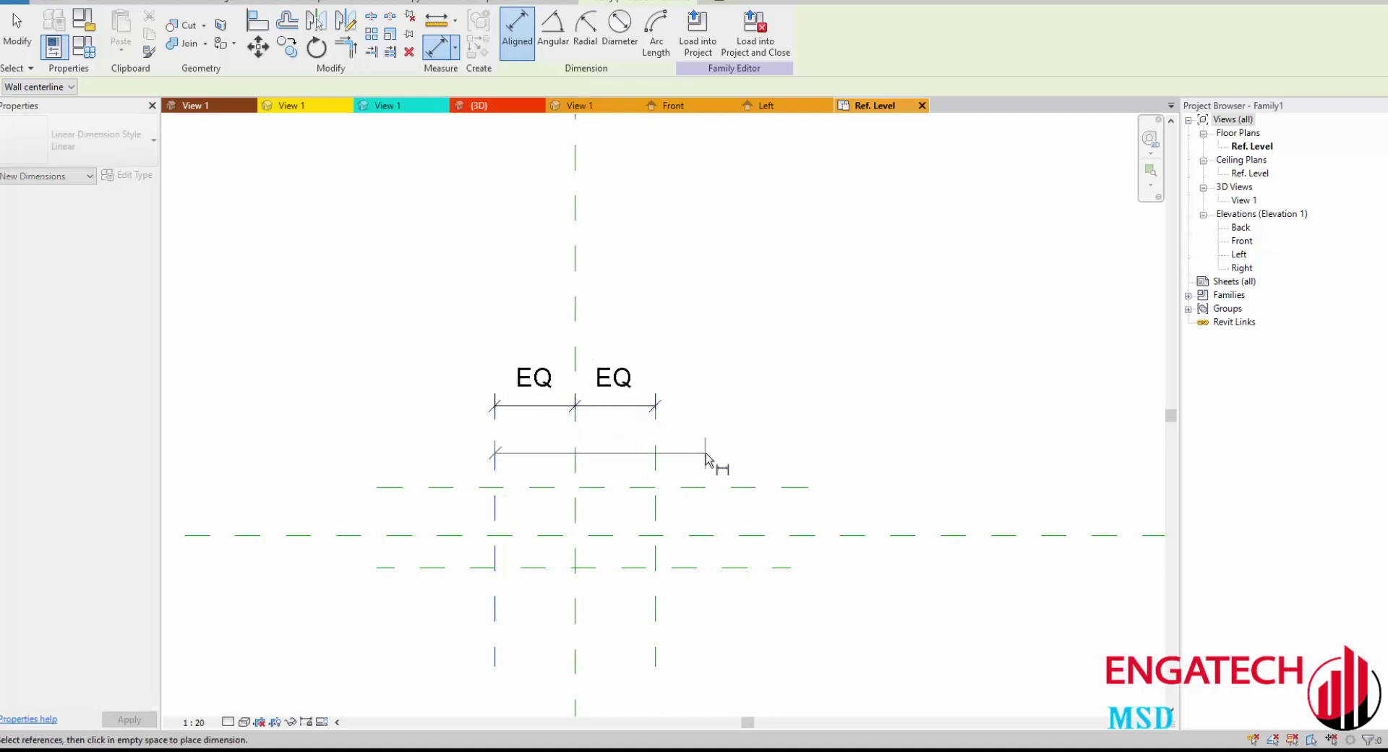
click(660, 455)
click(636, 339)
key(Escape)
key(Escape)
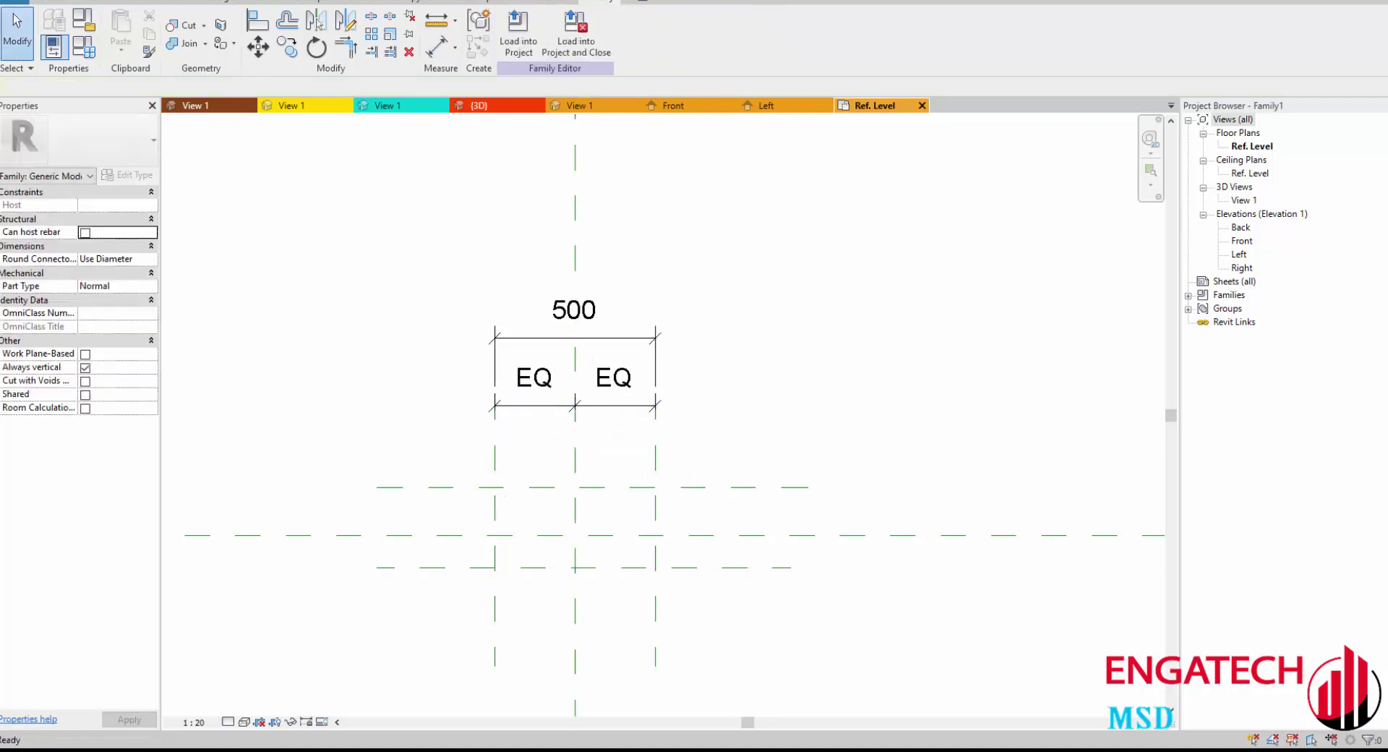
Step: Dimension the three horizontal planes as equal spacings, with an overall 200 dimension
scroll(449, 490, up, 3)
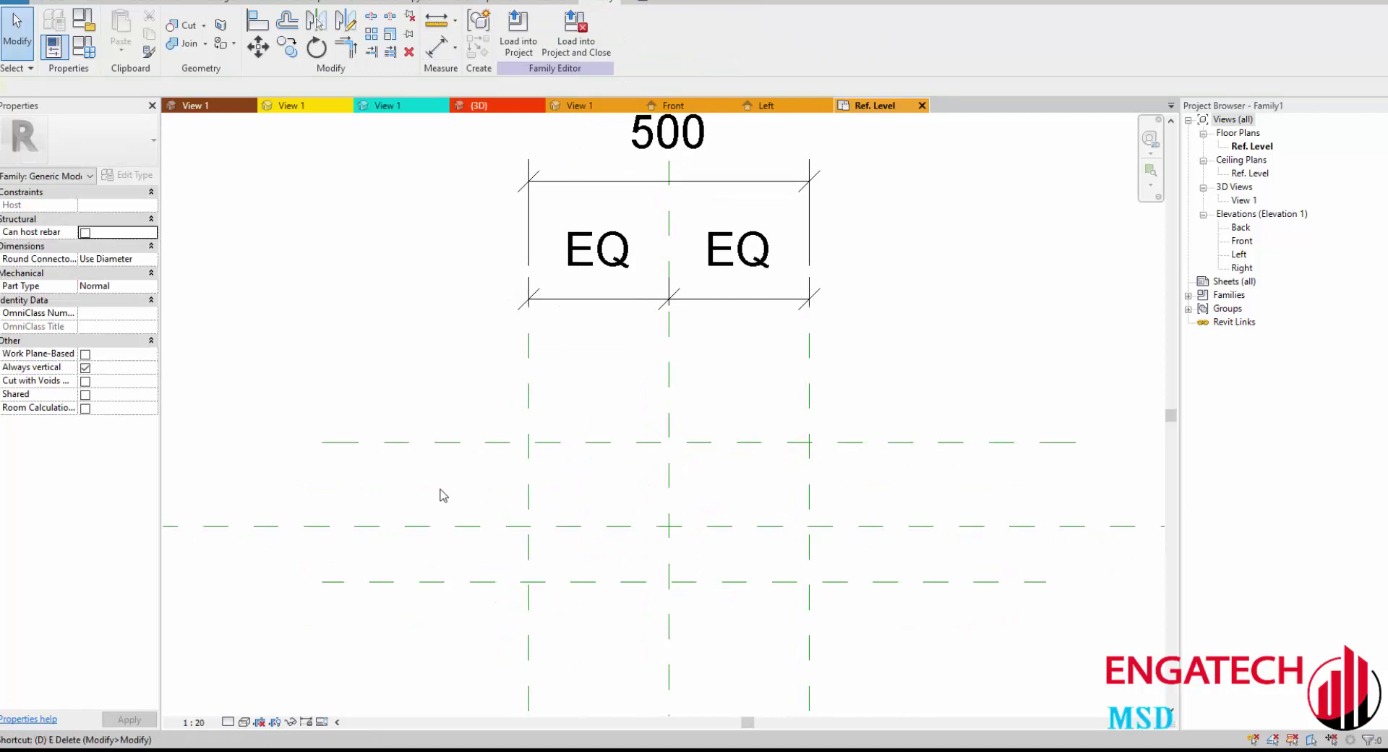
key(d)
key(i)
click(424, 443)
click(406, 526)
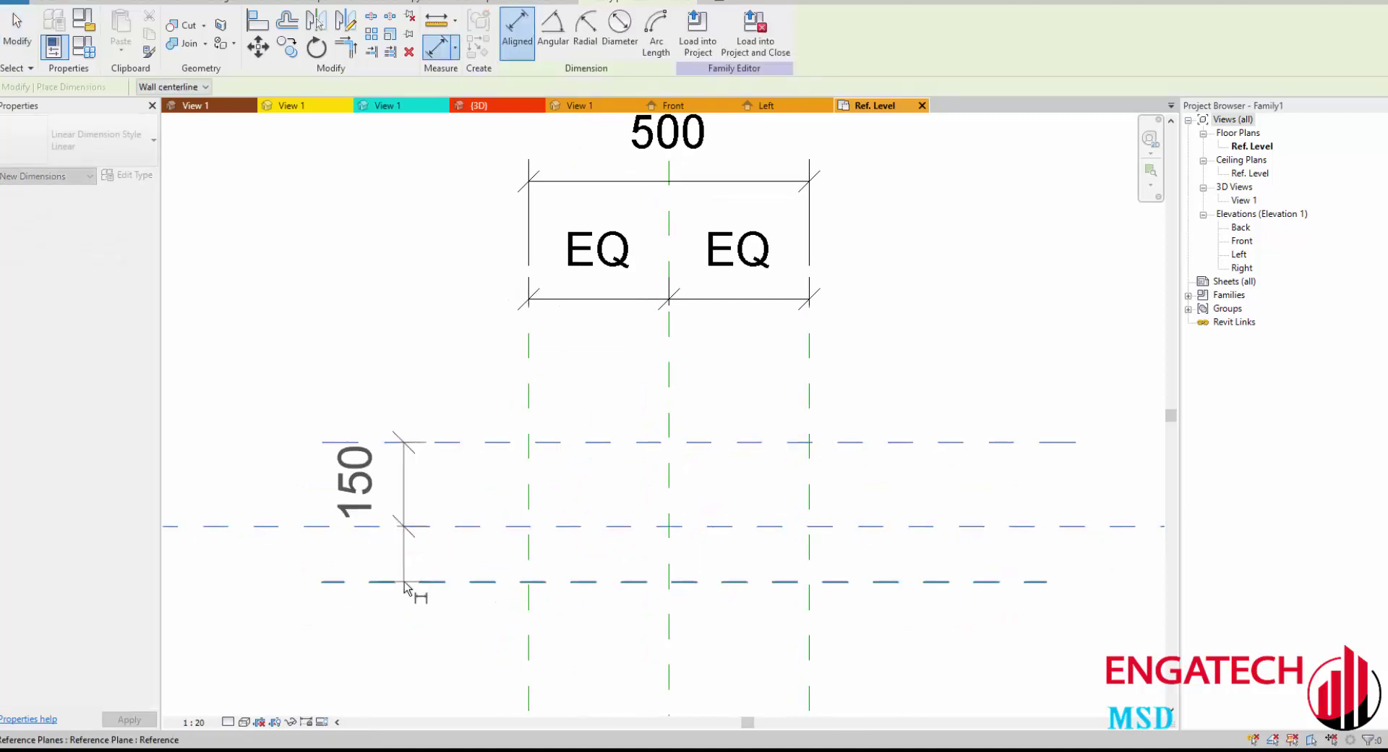
click(404, 582)
click(405, 560)
click(546, 512)
click(499, 470)
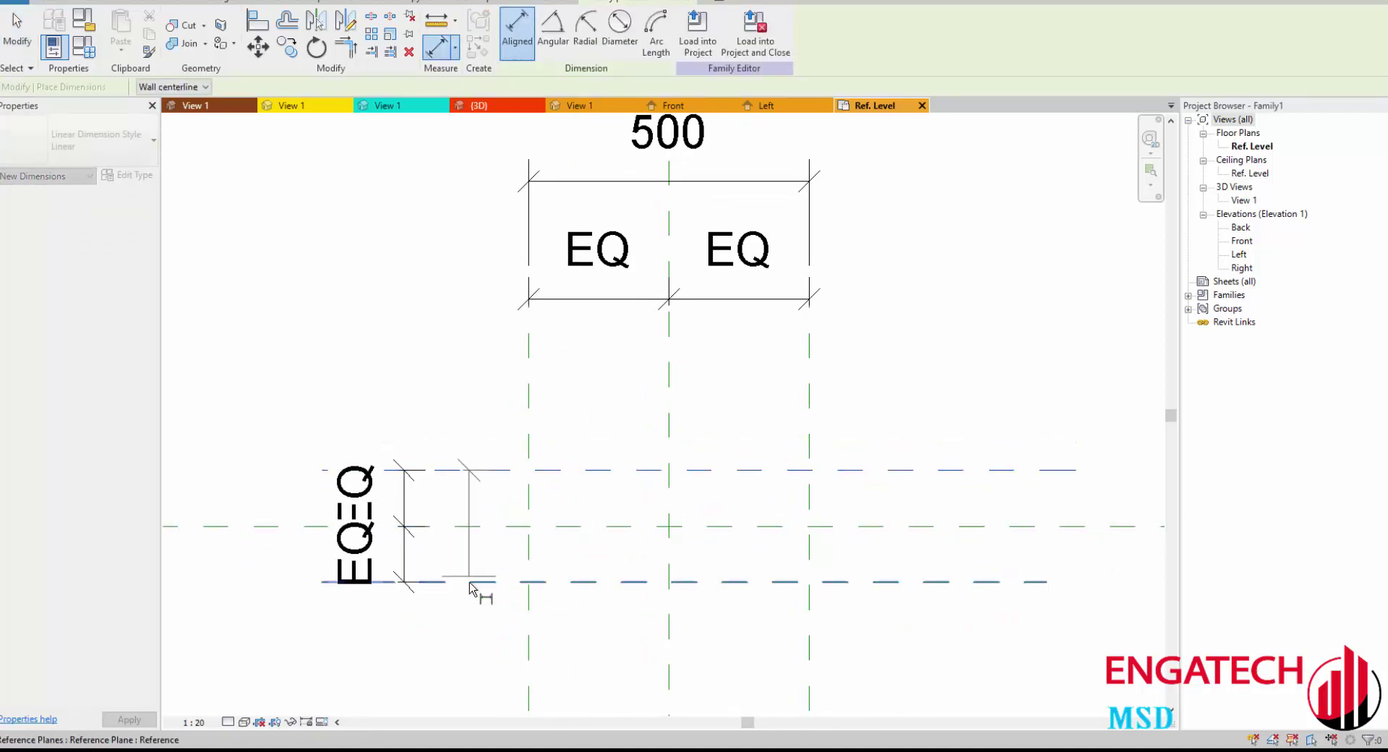
click(475, 581)
click(311, 556)
key(Escape)
scroll(635, 547, down, 3)
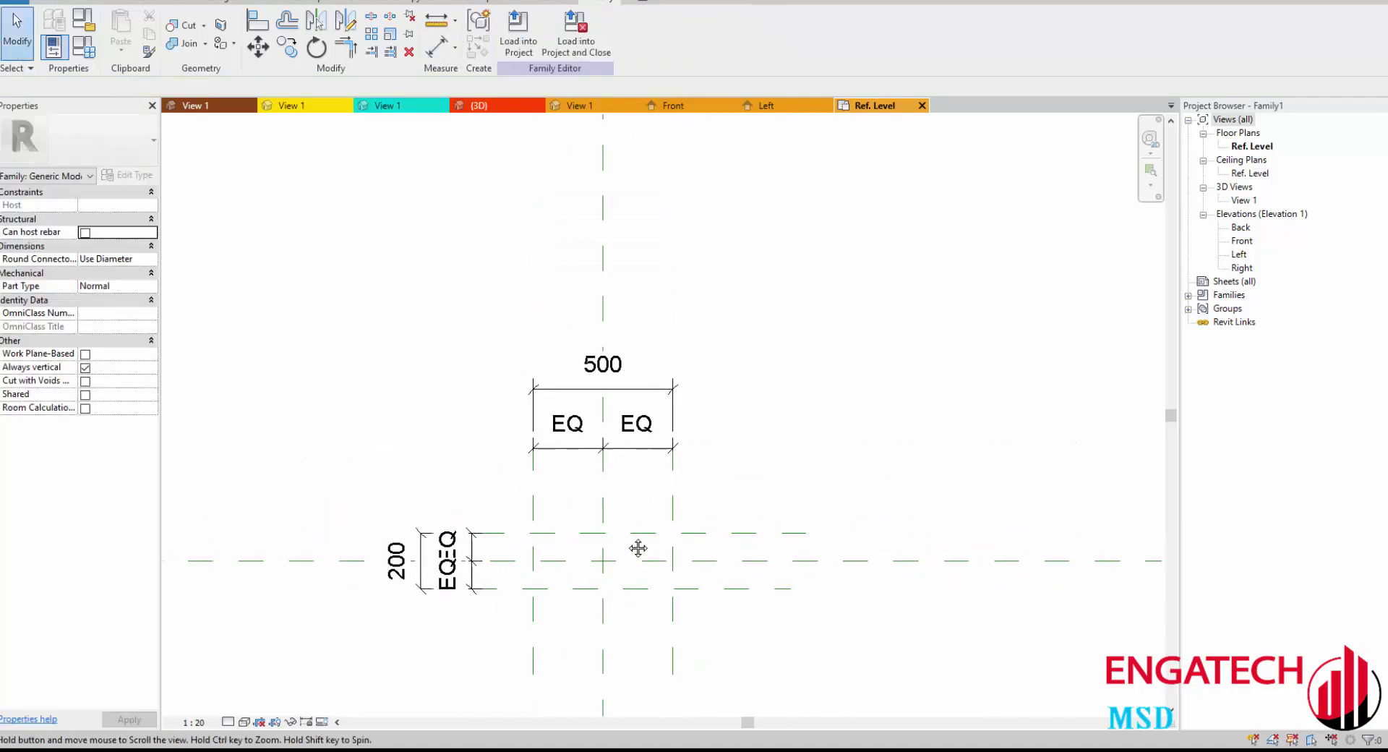
Step: Label the 500 dimension as family parameter L and the 200 dimension as W
click(581, 392)
click(659, 31)
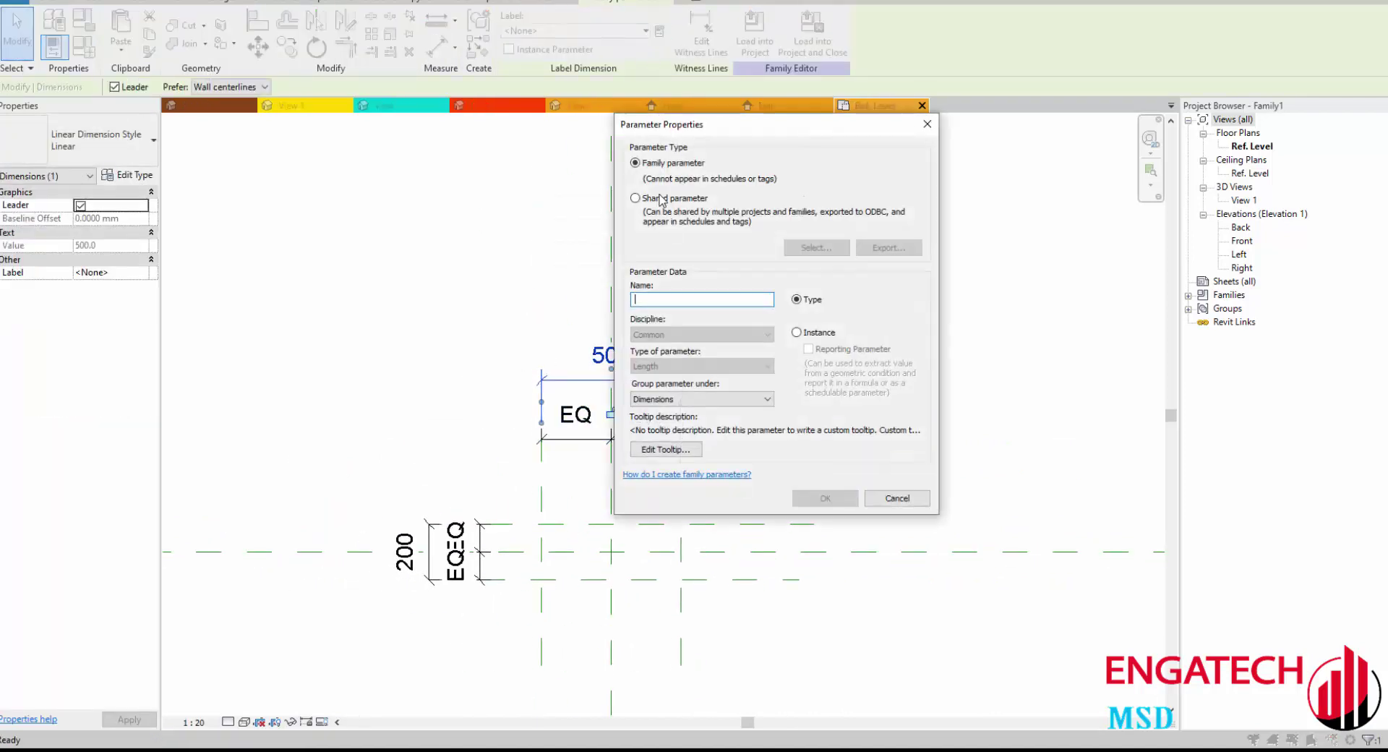
text(LW)
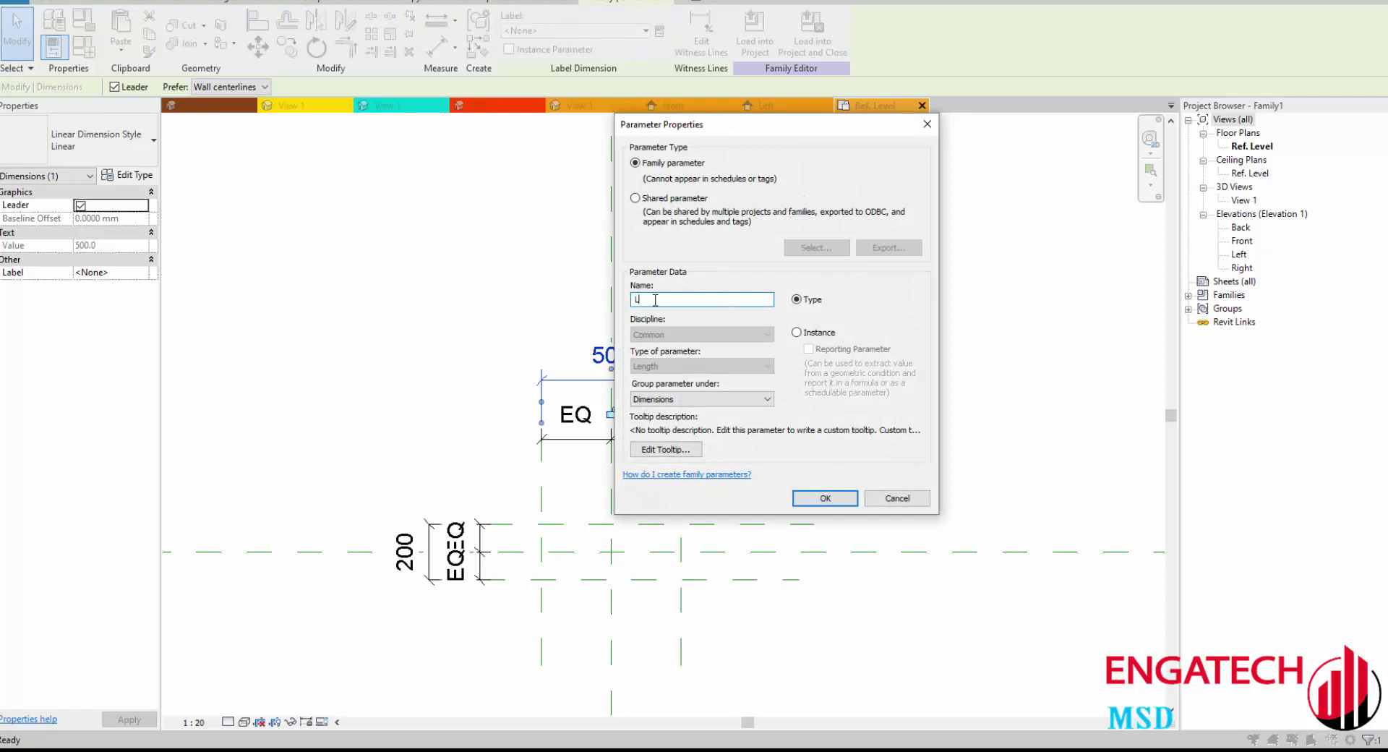
click(825, 499)
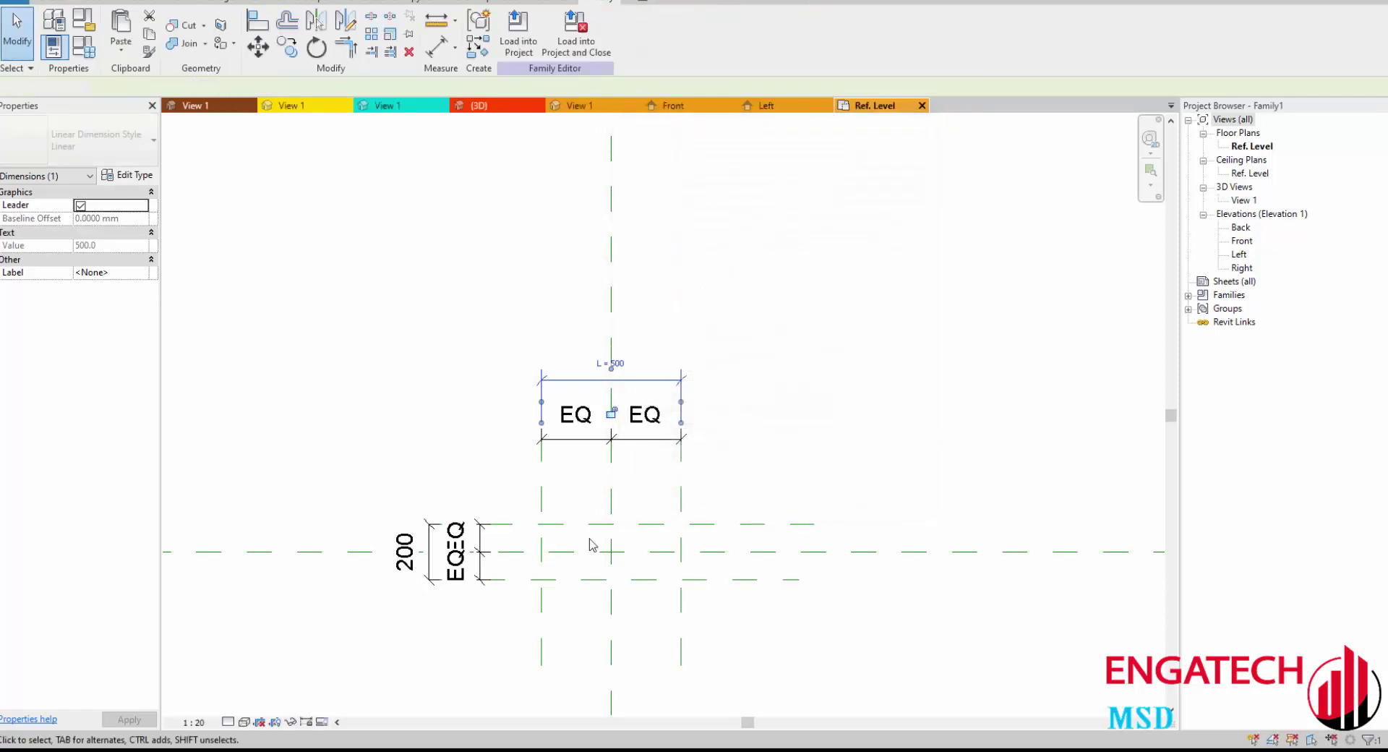
click(430, 551)
click(660, 31)
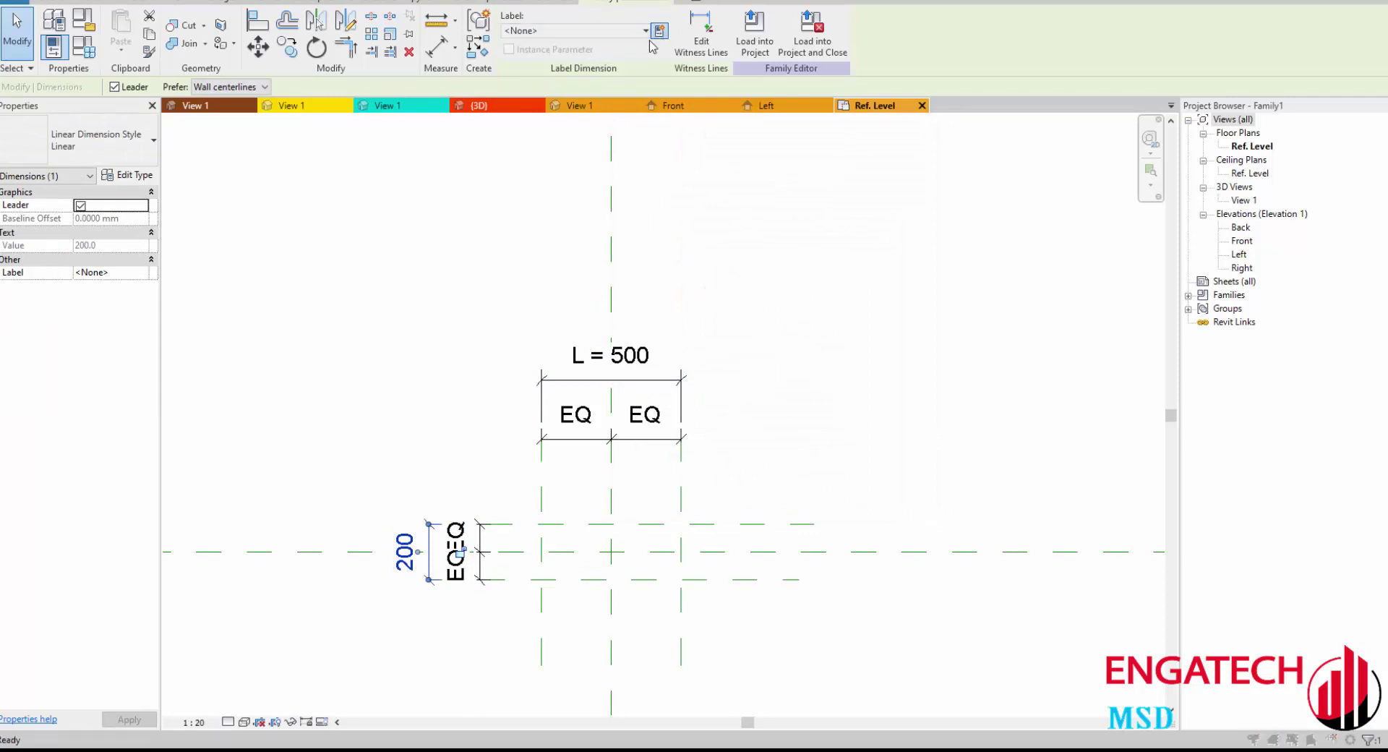
text(L)
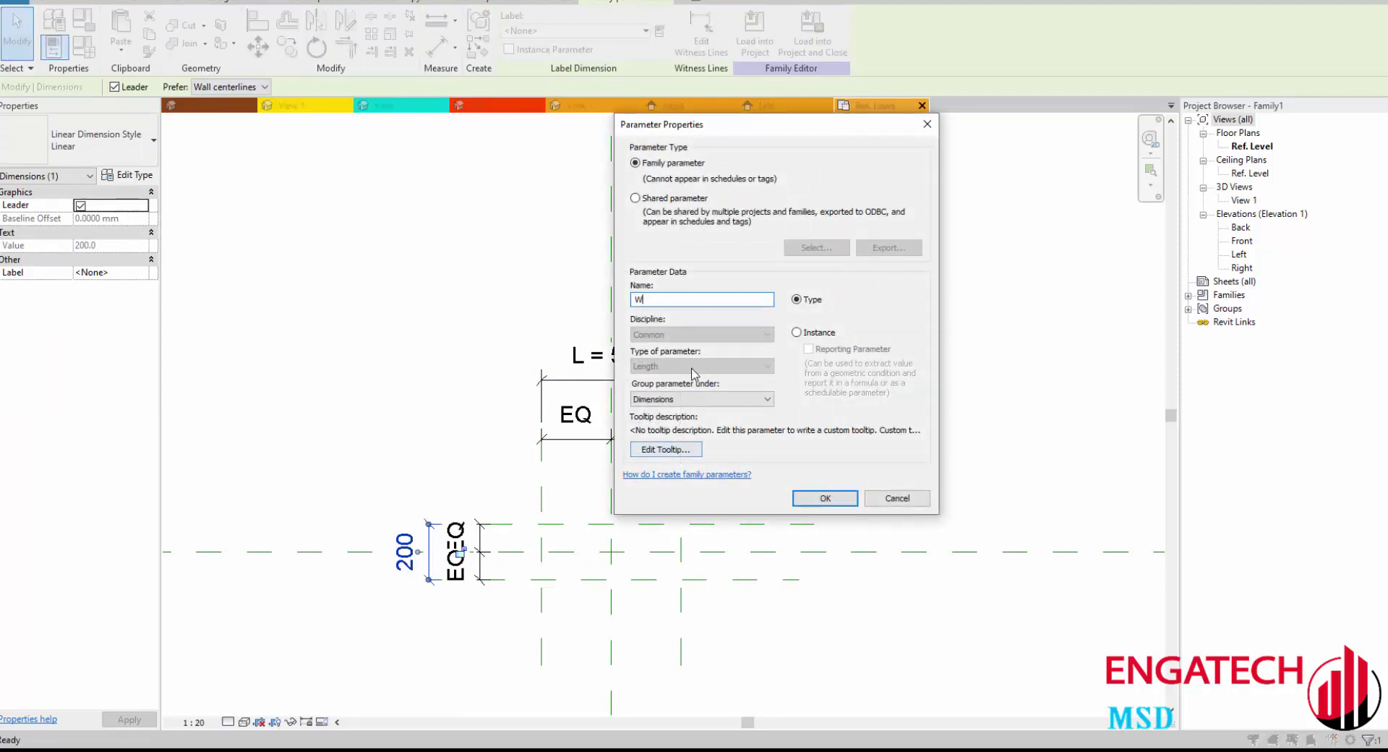
click(825, 499)
click(558, 533)
Step: Re-centre the plan, then open the Front elevation view
scroll(698, 378, up, 2)
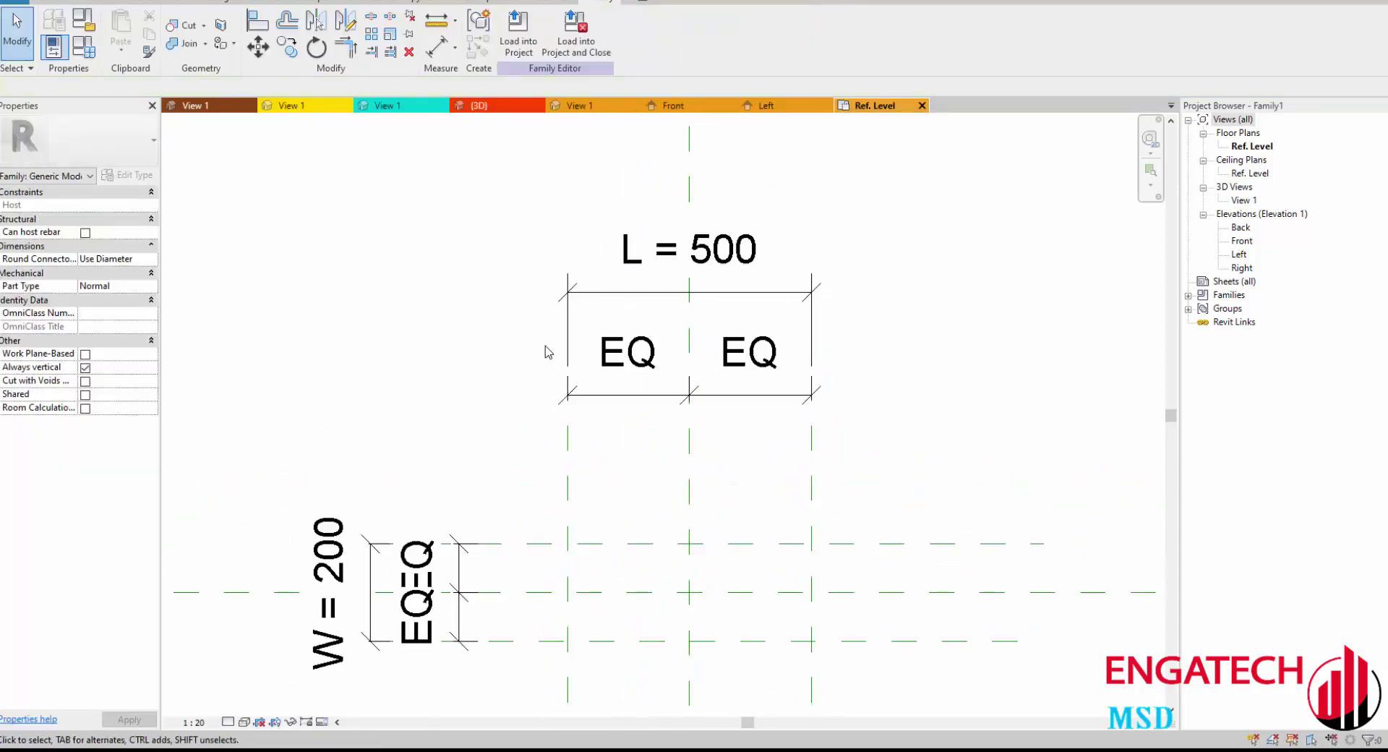
scroll(528, 333, down, 1)
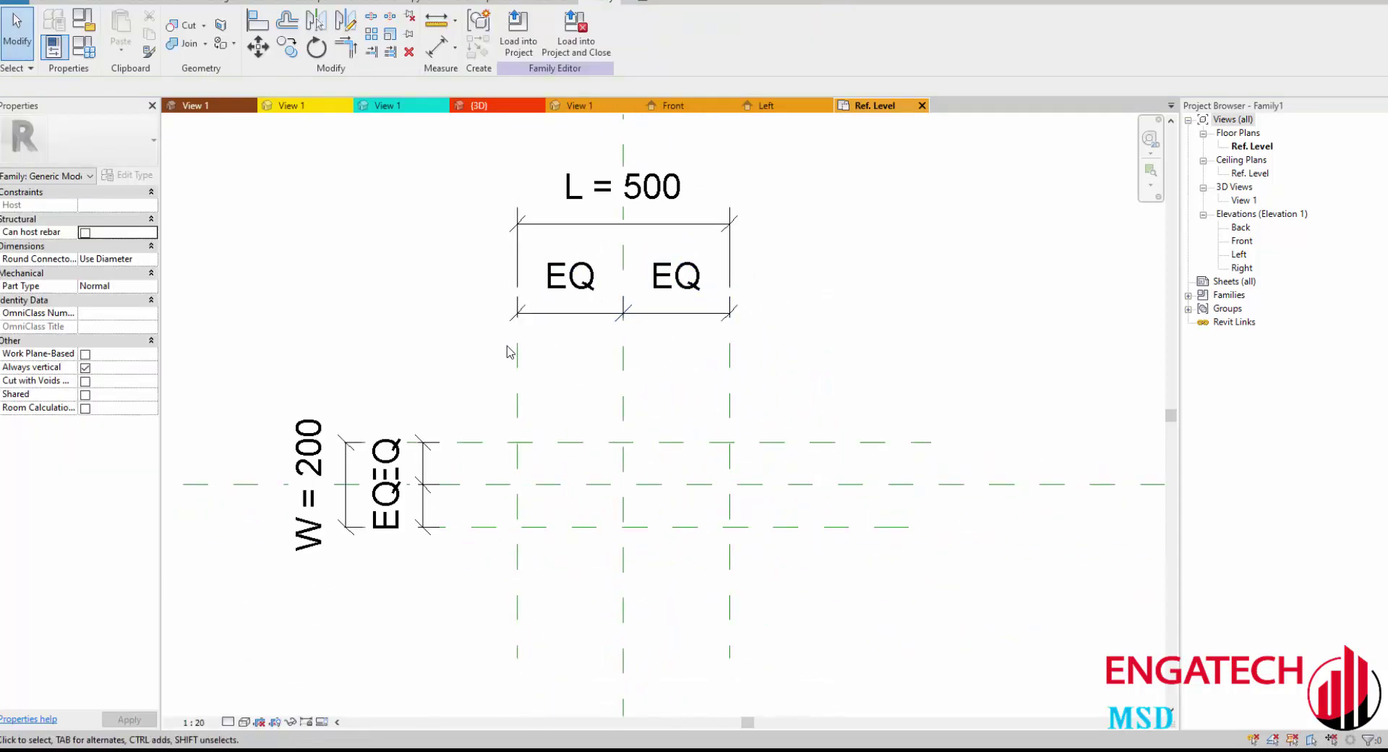
middle_drag(562, 290, 557, 316)
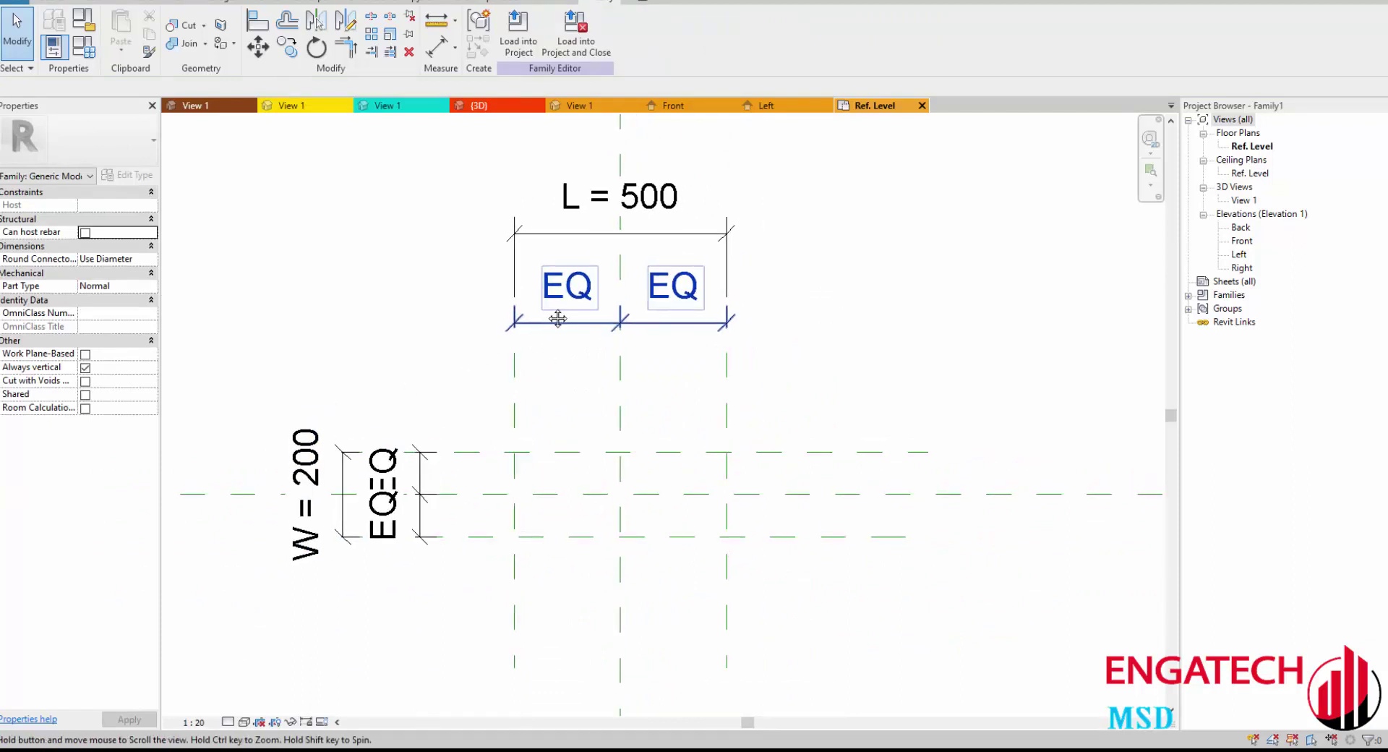
middle_drag(337, 230, 352, 298)
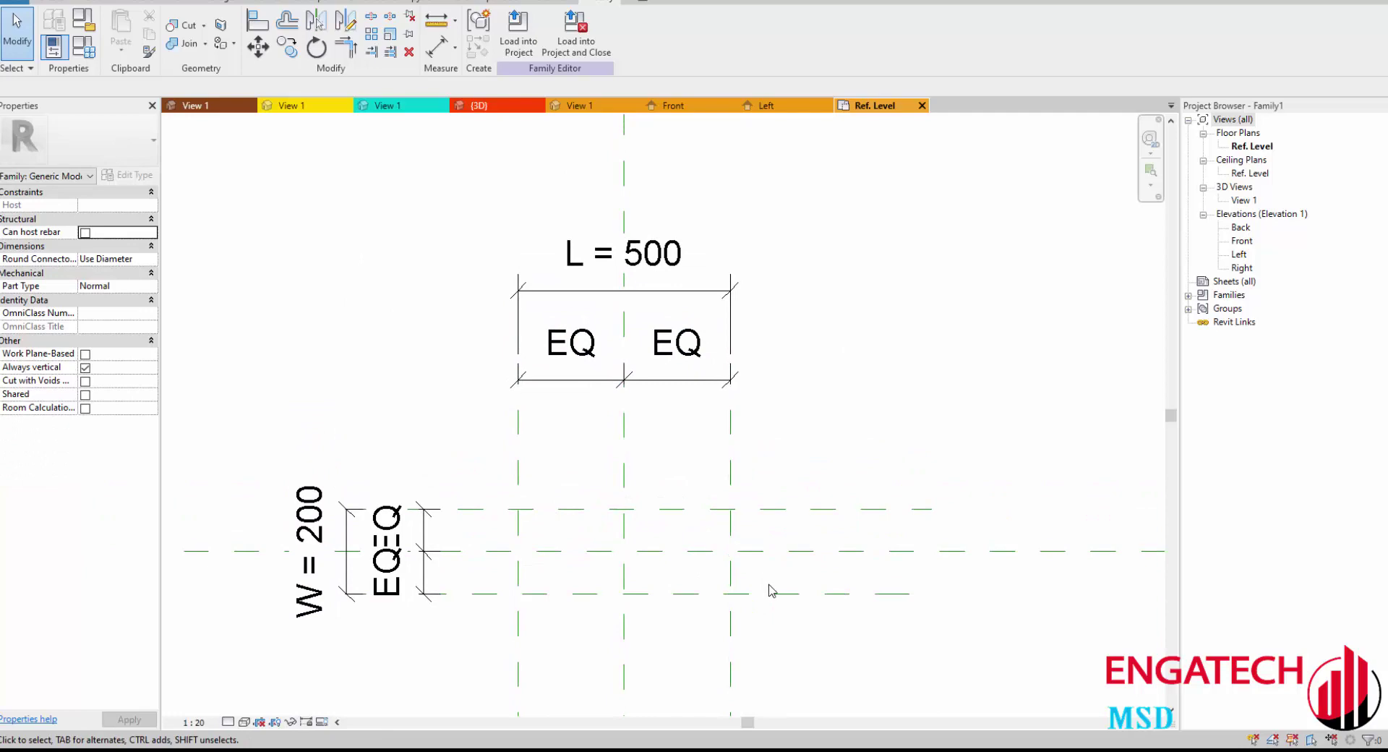
double_click(1241, 241)
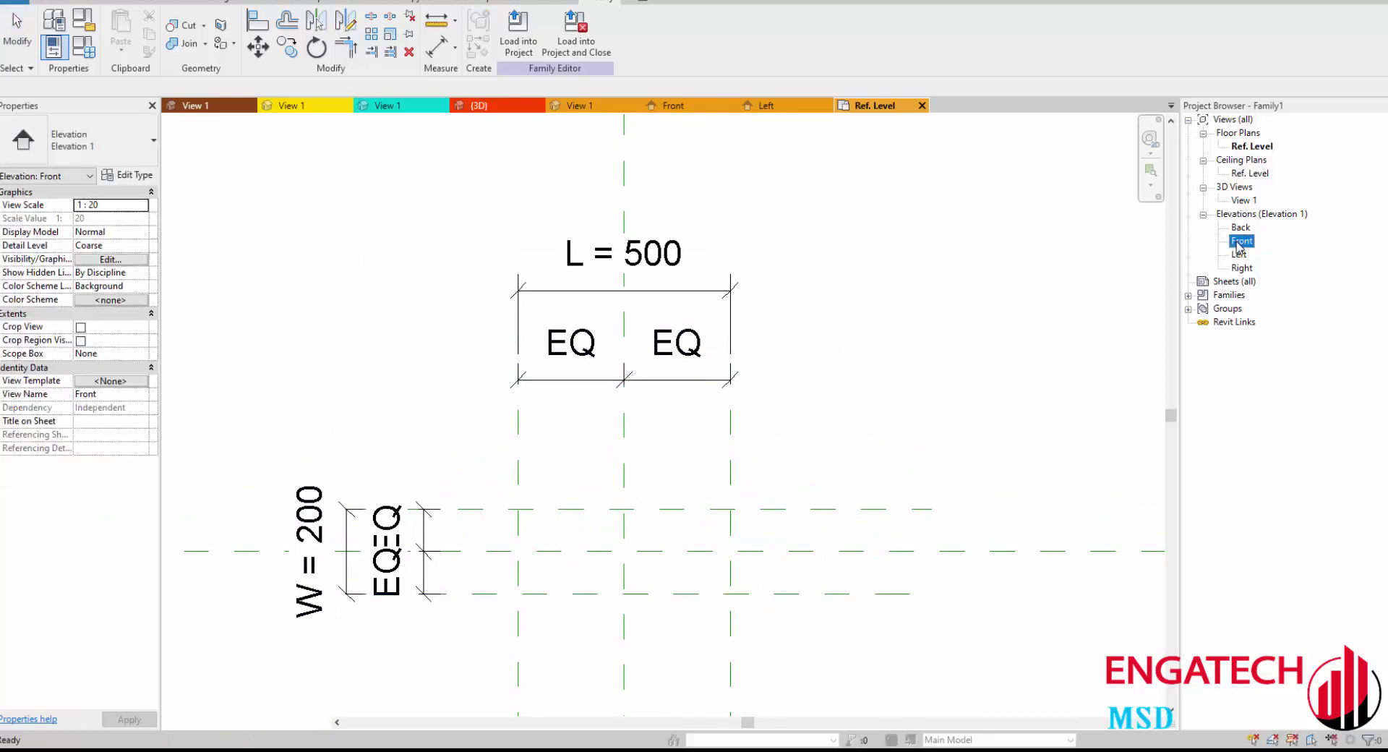
click(49, 2)
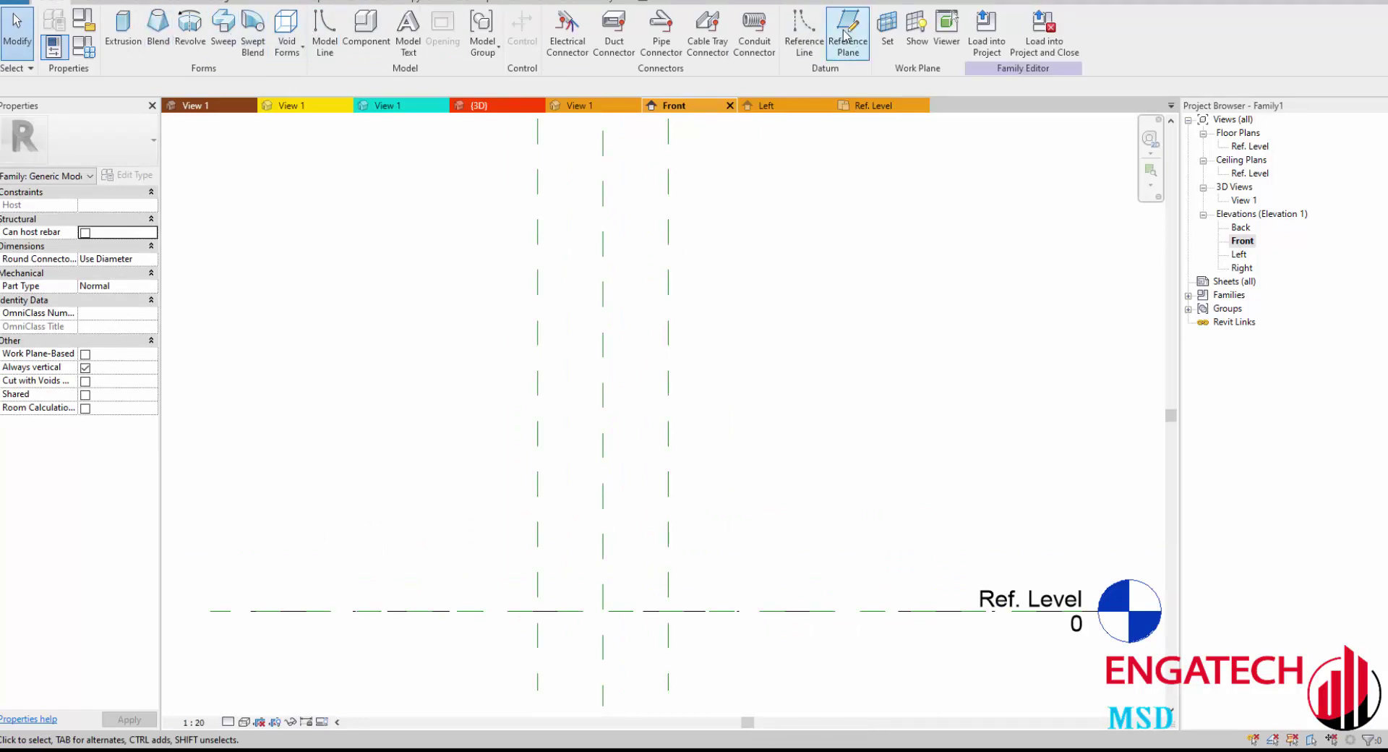
Step: Draw a horizontal reference plane above Ref. Level in the Front elevation
click(845, 34)
click(418, 576)
click(766, 576)
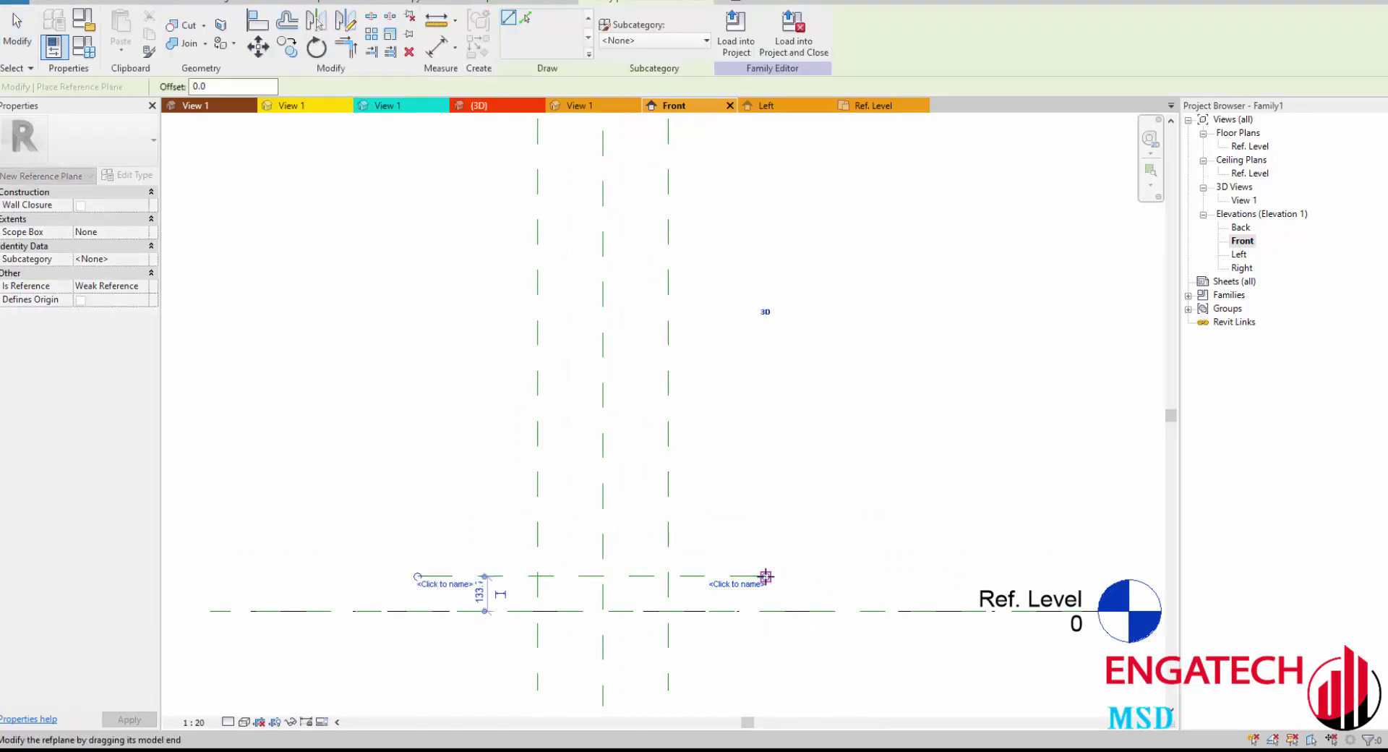
key(Escape)
Step: Dimension the new plane 134 above Ref. Level and label it as parameter H
key(Escape)
scroll(441, 608, up, 3)
key(d)
key(i)
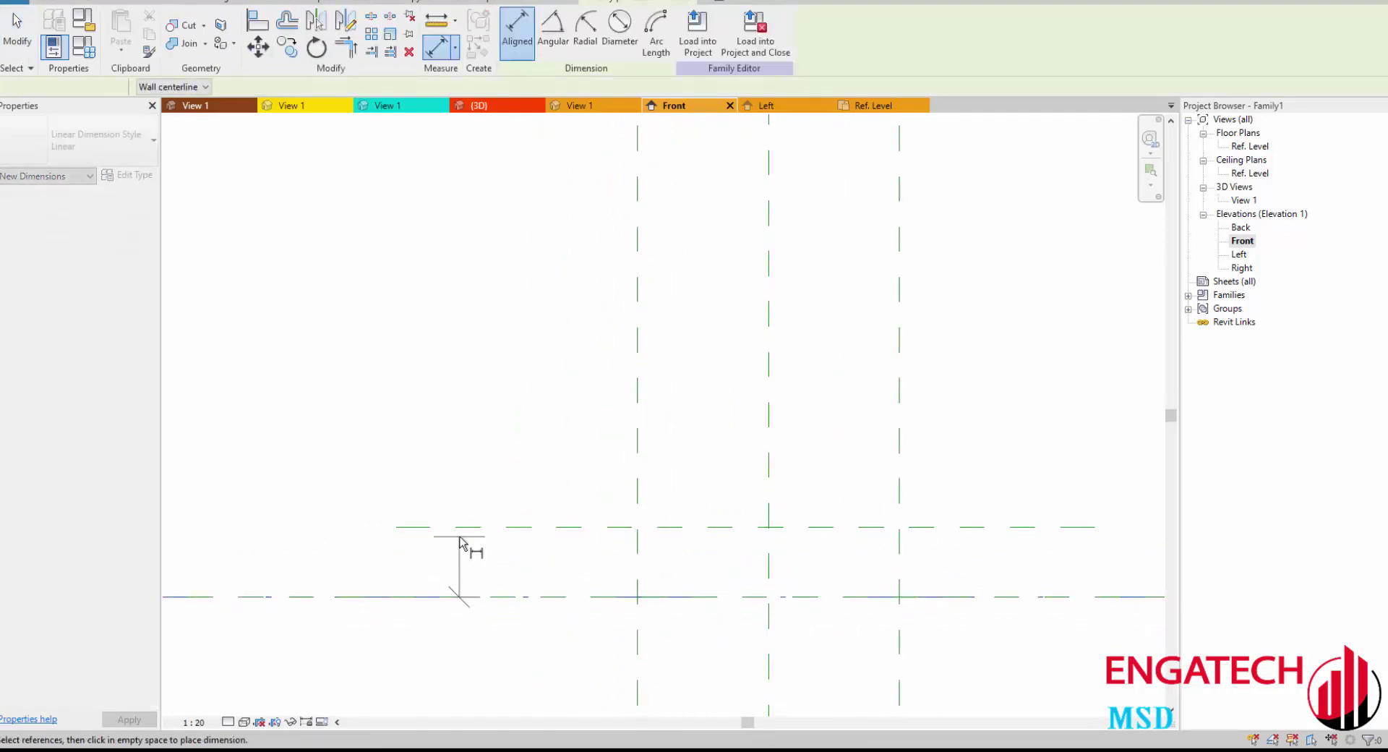
click(450, 527)
click(444, 561)
key(Escape)
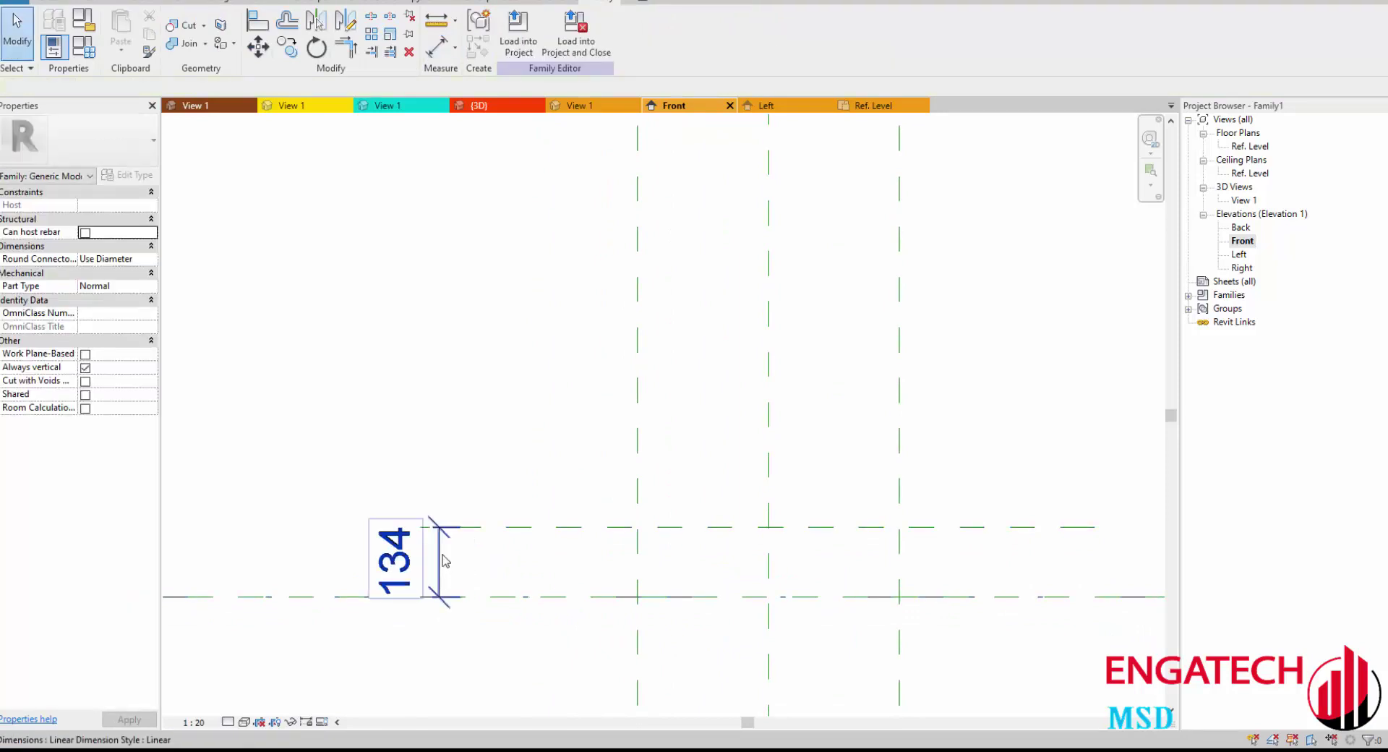
click(443, 561)
click(660, 30)
text(H)
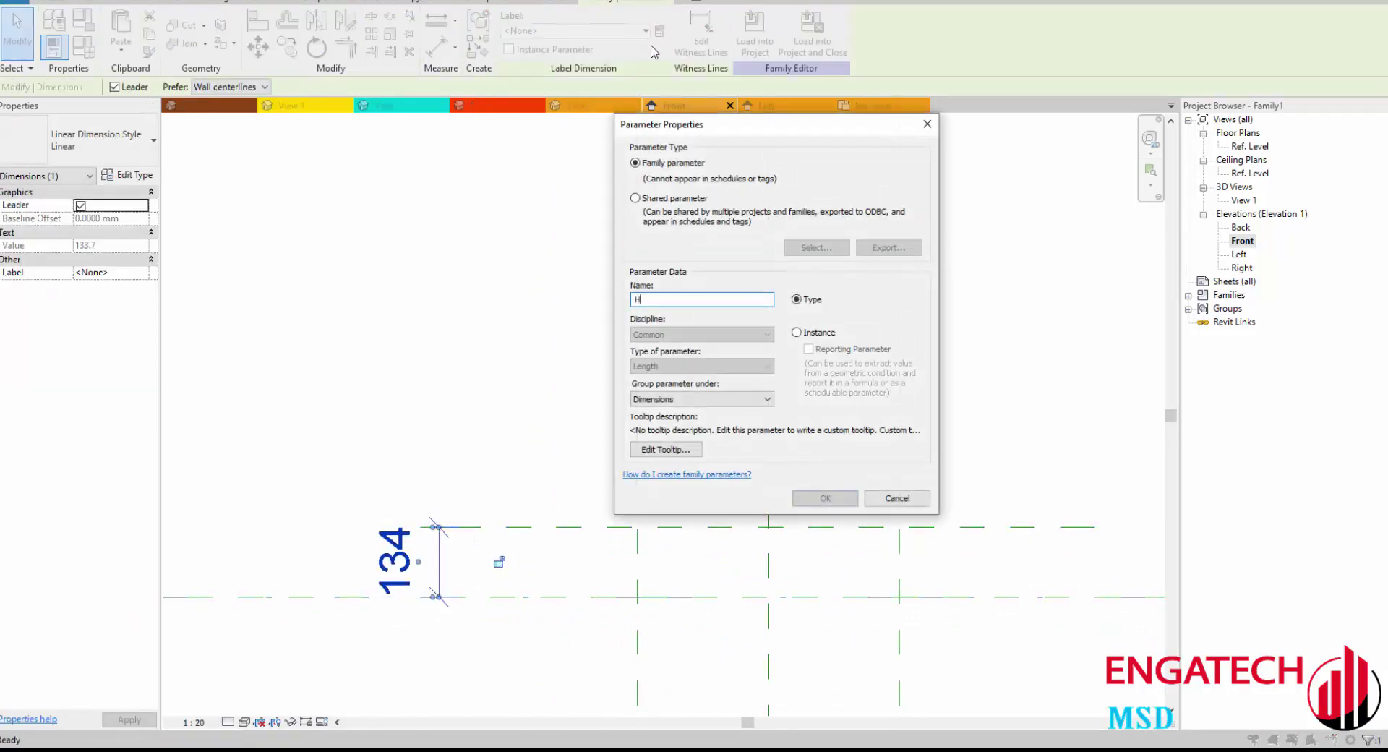
click(823, 498)
click(506, 214)
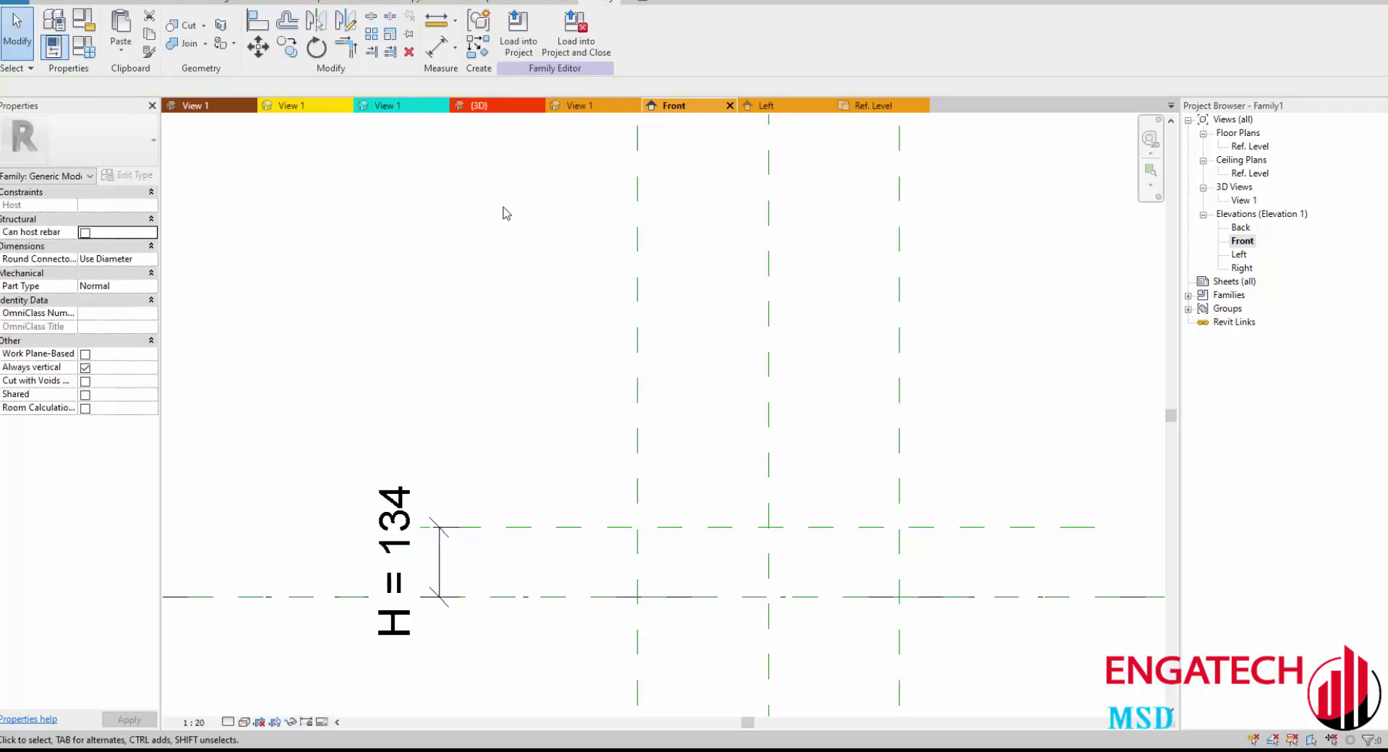
Step: Load the V steel Horizonal, V steel Vertical and Anchor Bolt 2 families into Family1 only
click(220, 107)
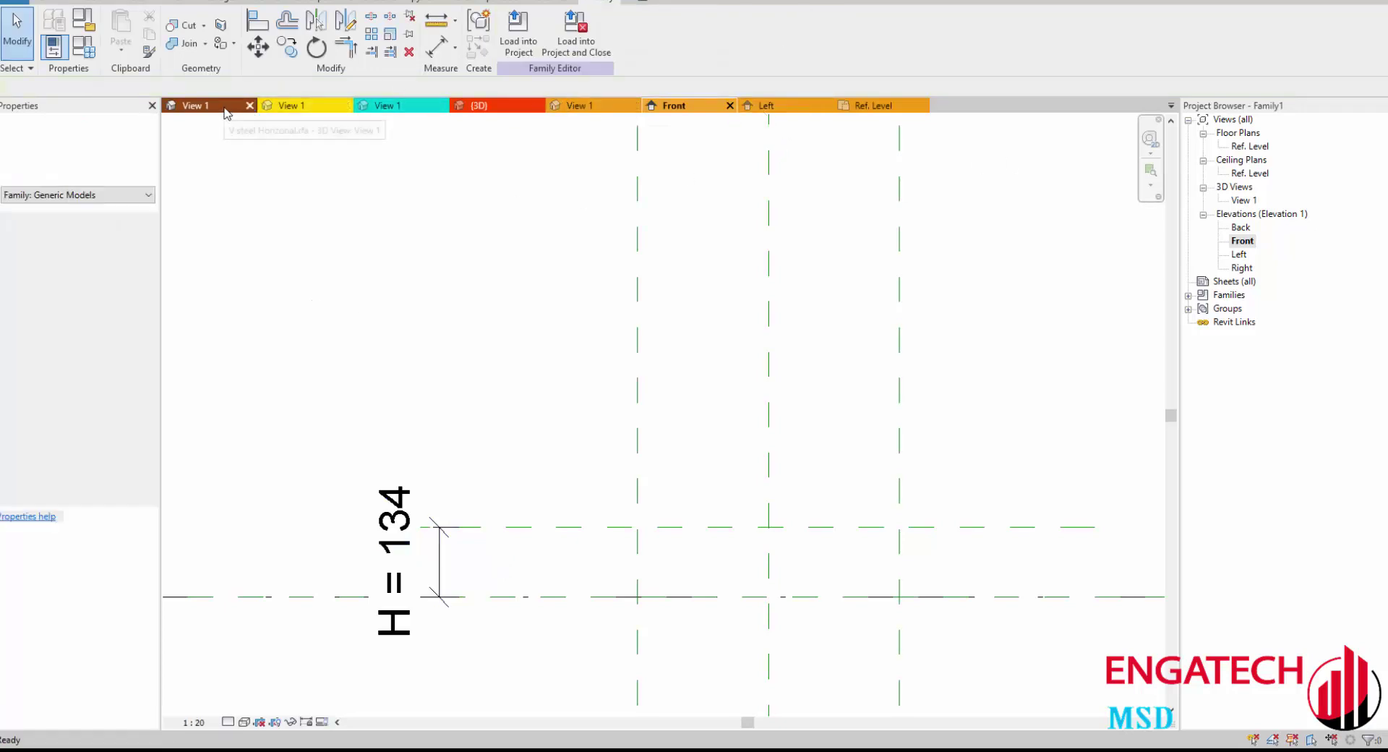
click(518, 29)
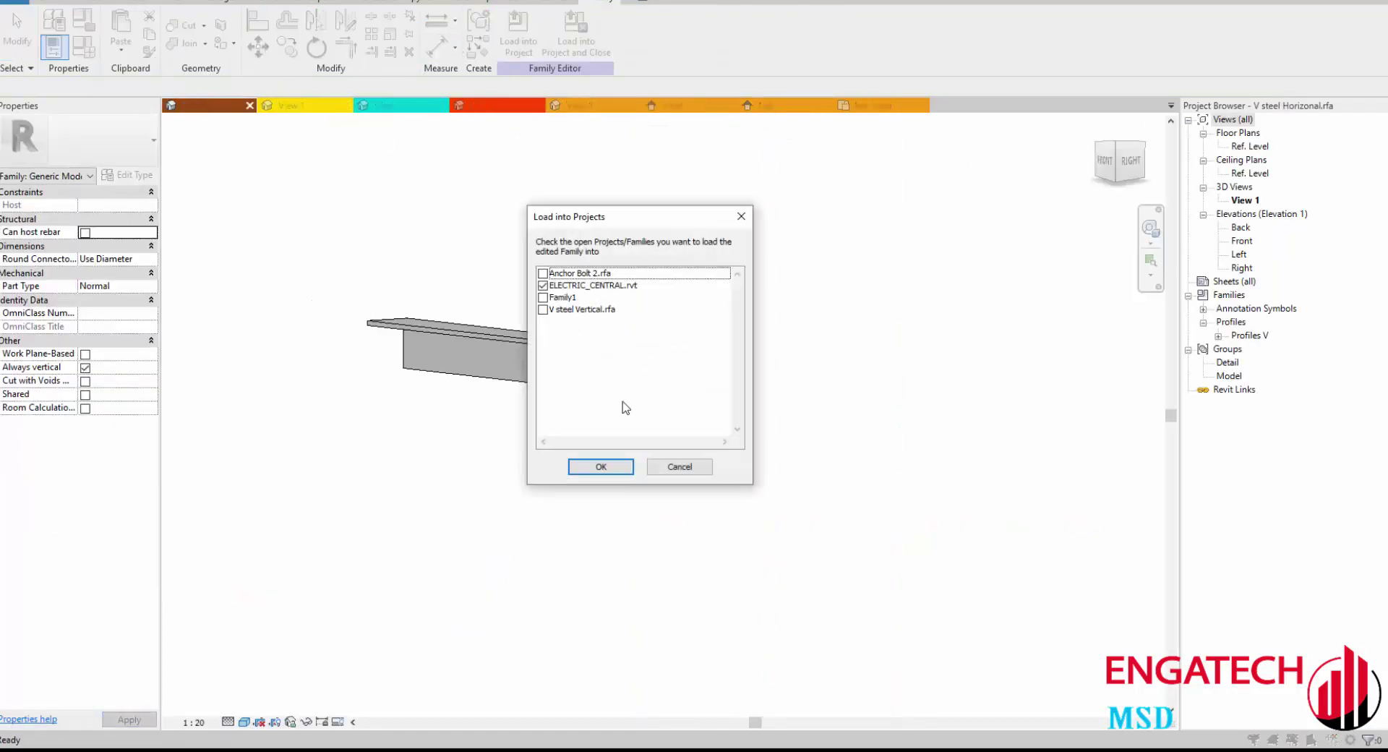
click(543, 297)
click(543, 285)
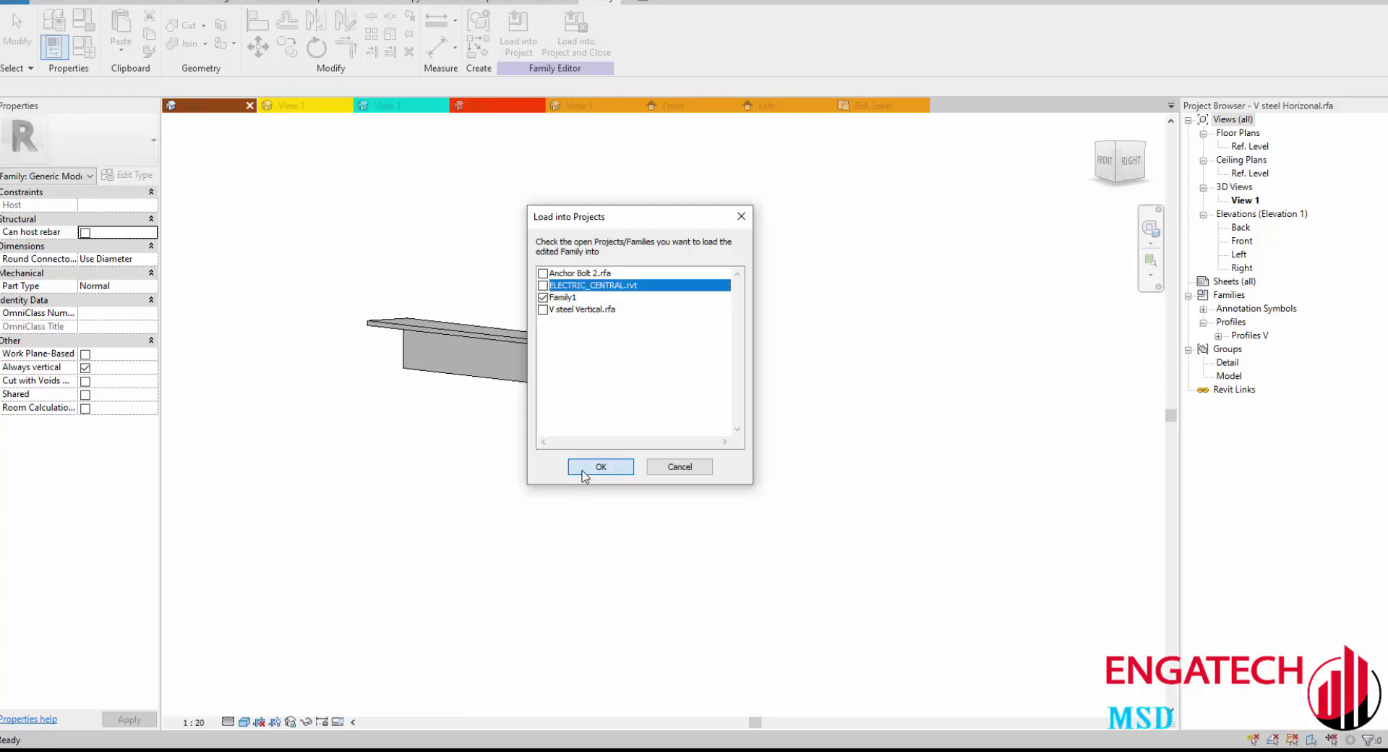
click(601, 466)
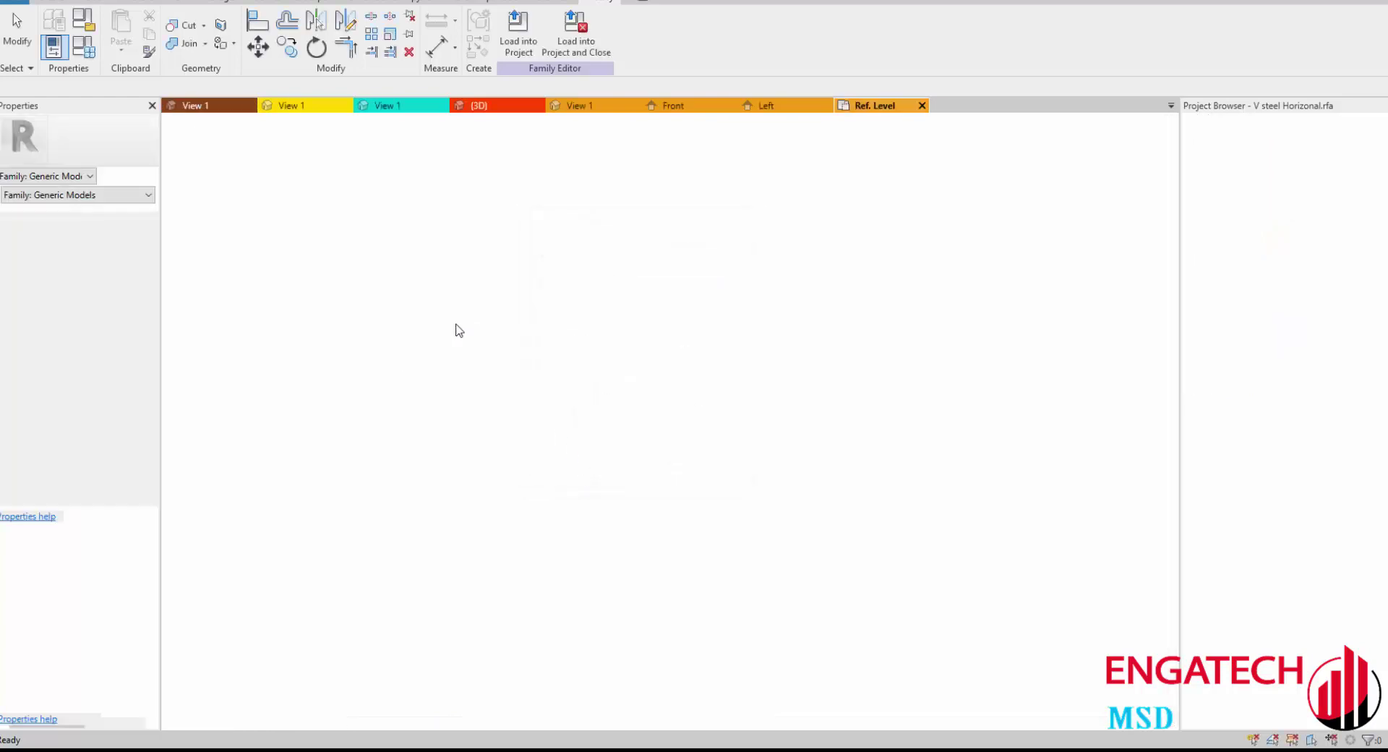
click(296, 108)
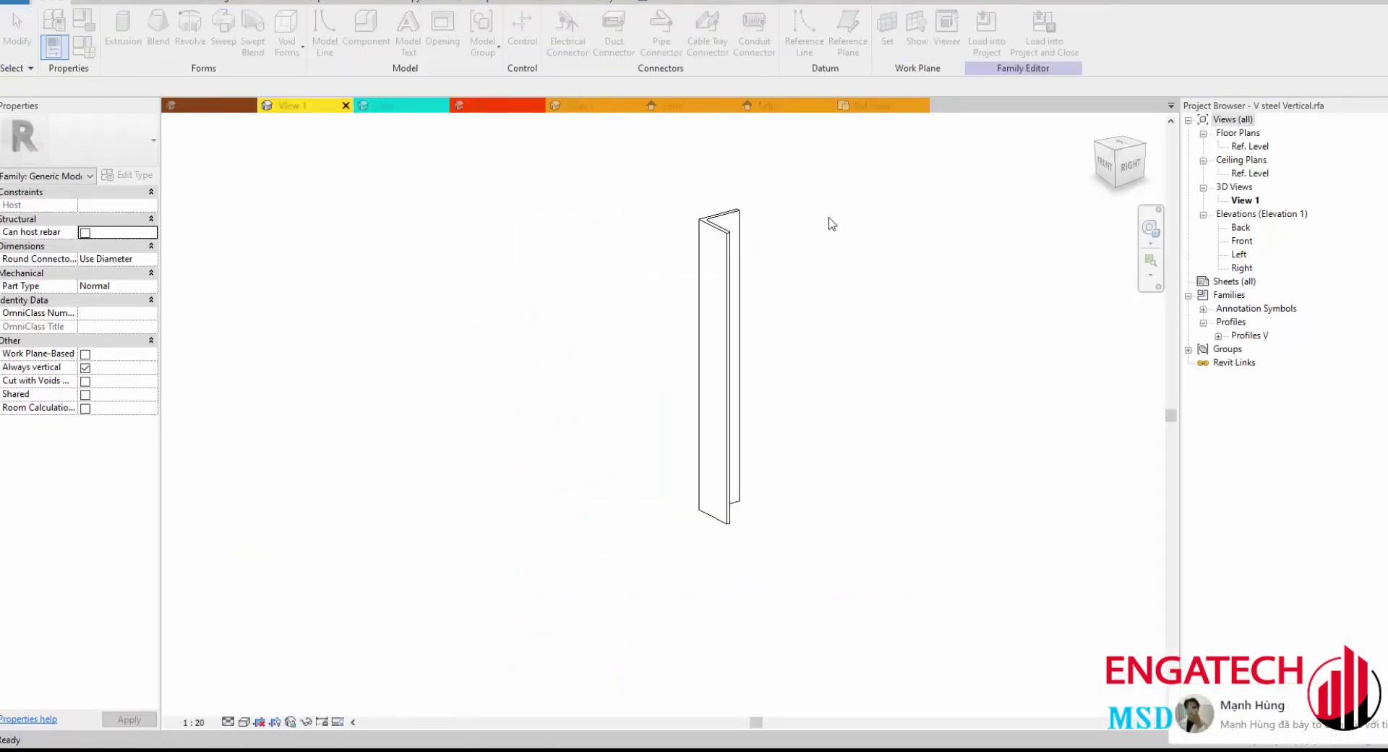
key(l)
key(p)
click(588, 466)
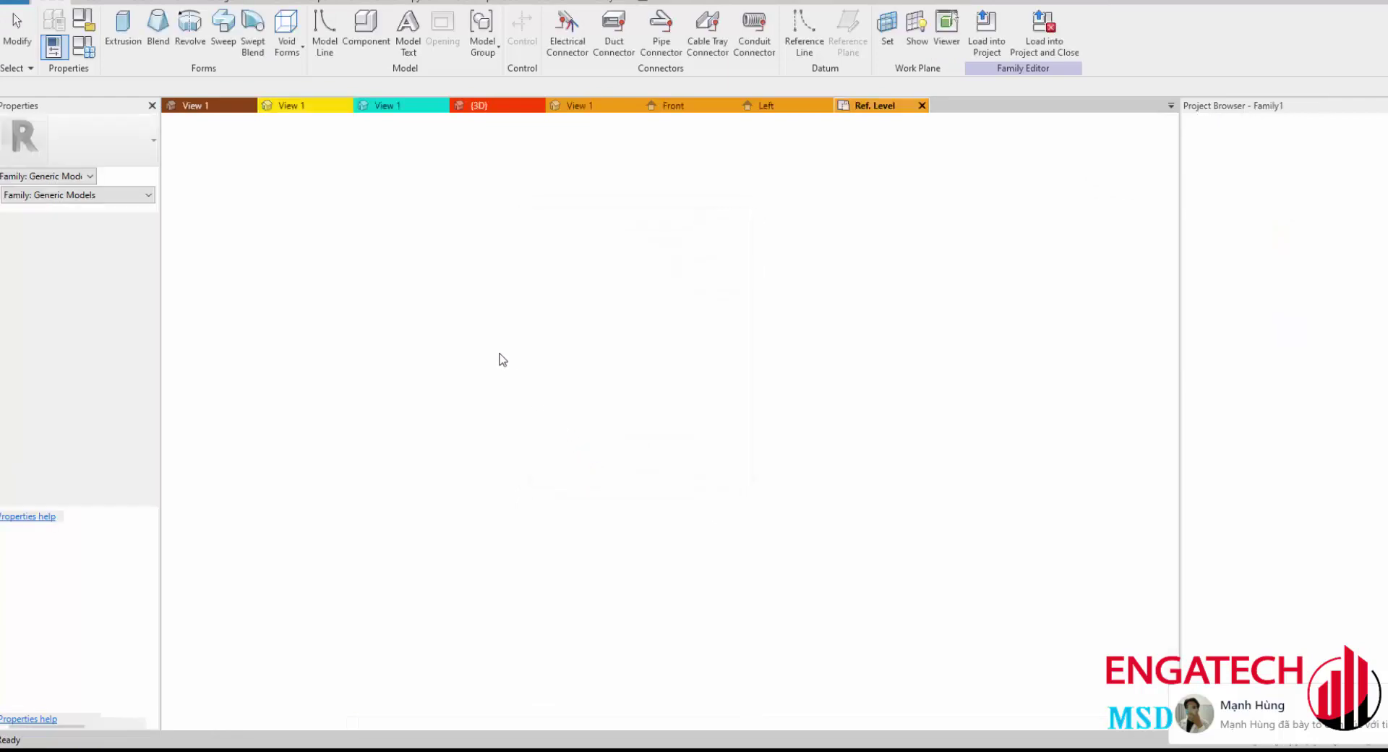
click(380, 109)
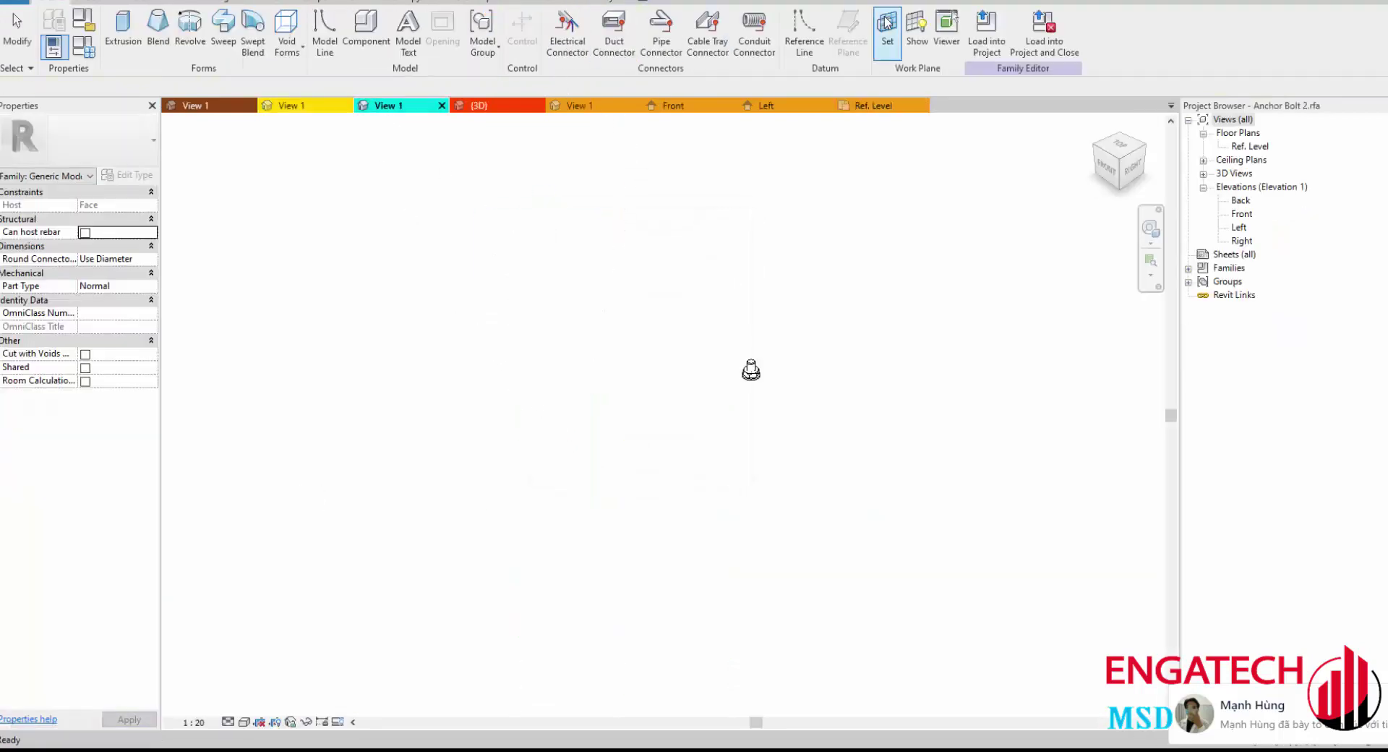
click(987, 29)
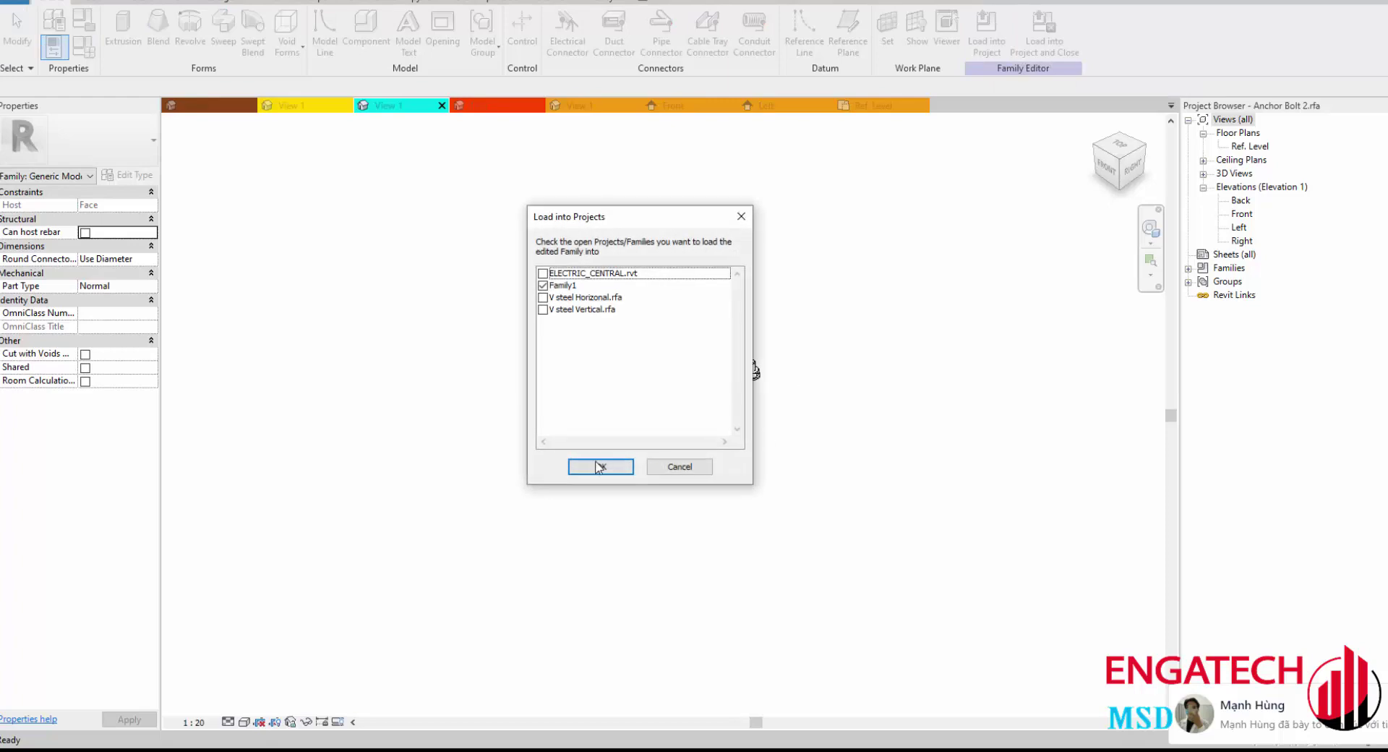
click(596, 466)
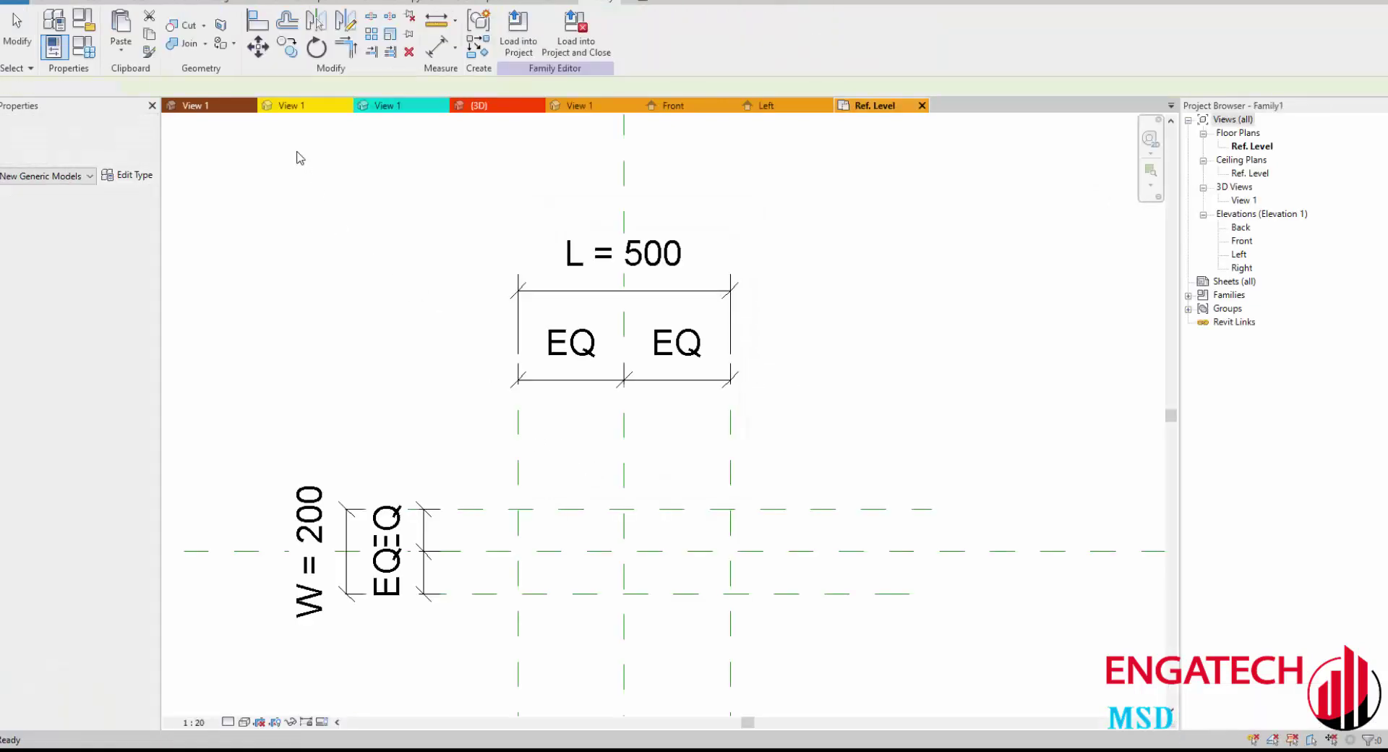
Step: Close V steel Horizonal.rfa without saving and close the two extra View 1 windows
click(249, 104)
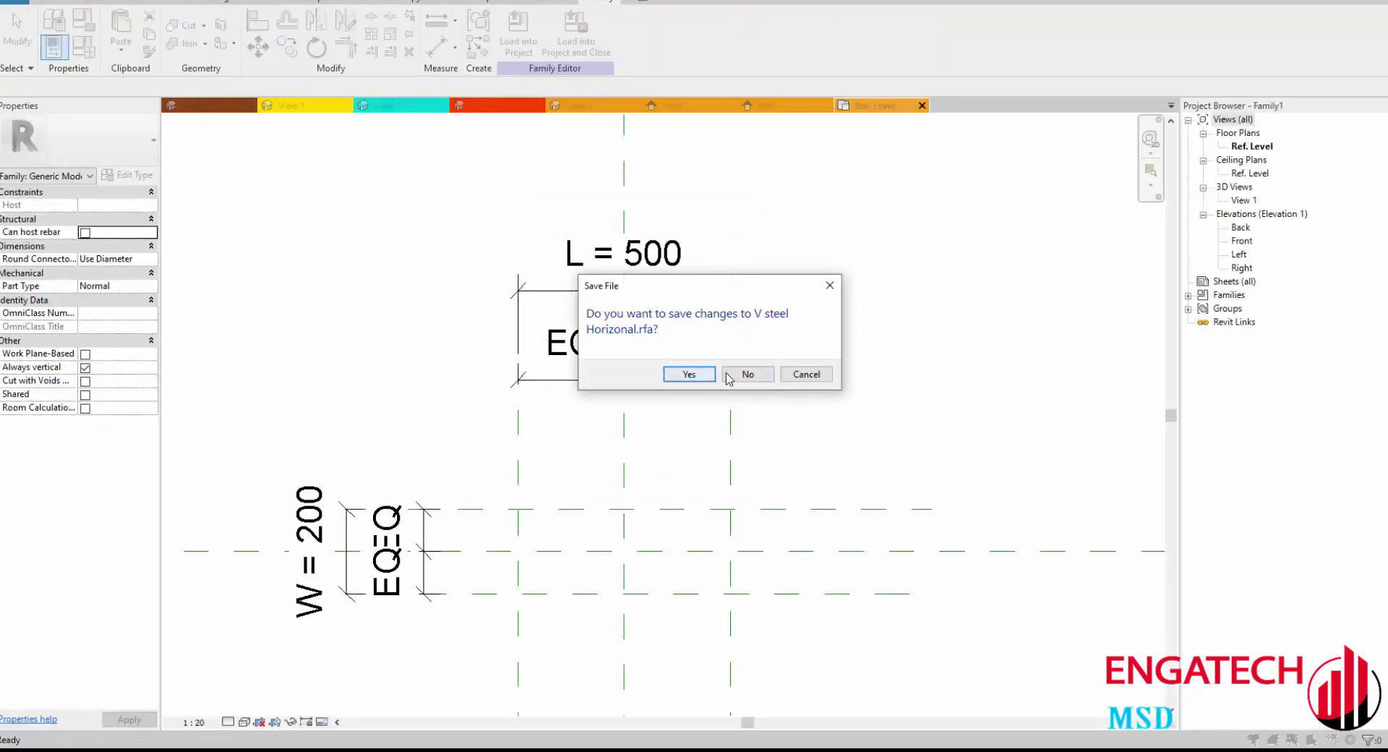
click(748, 374)
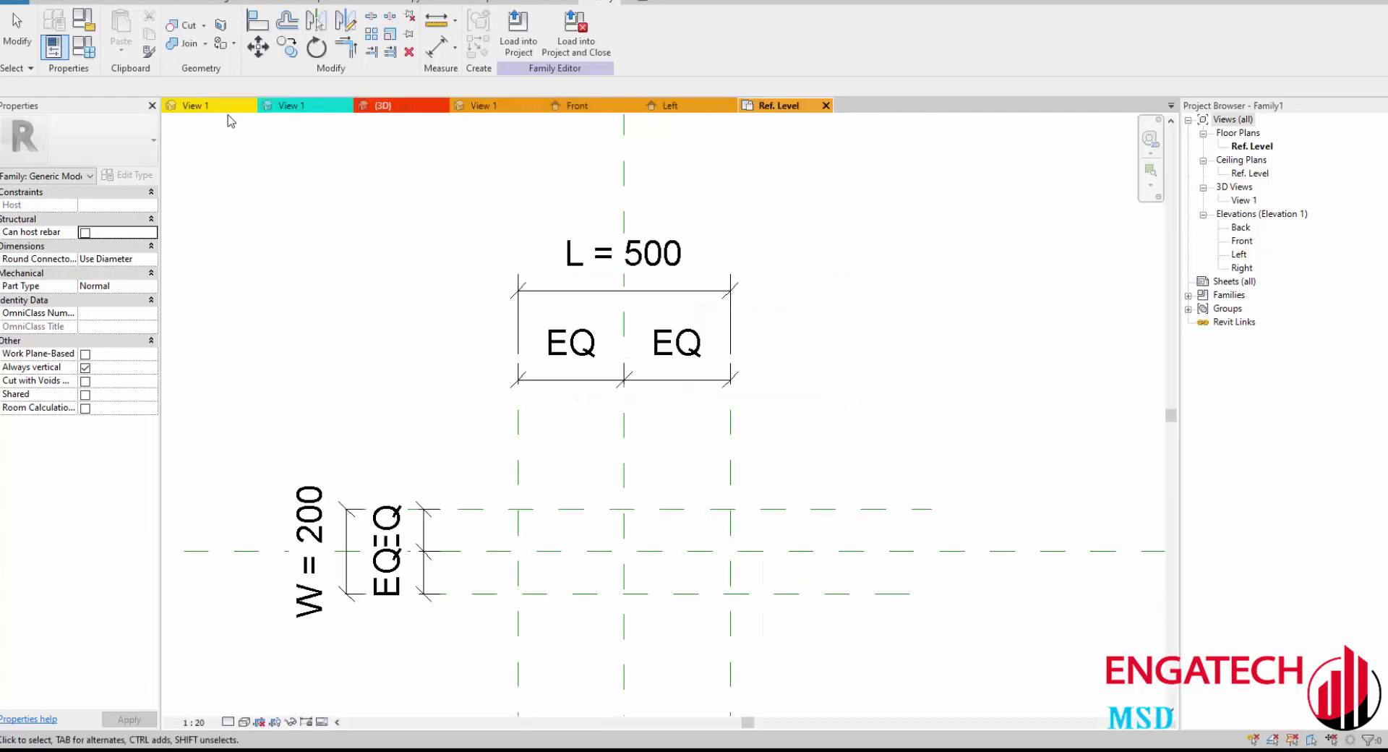
click(249, 105)
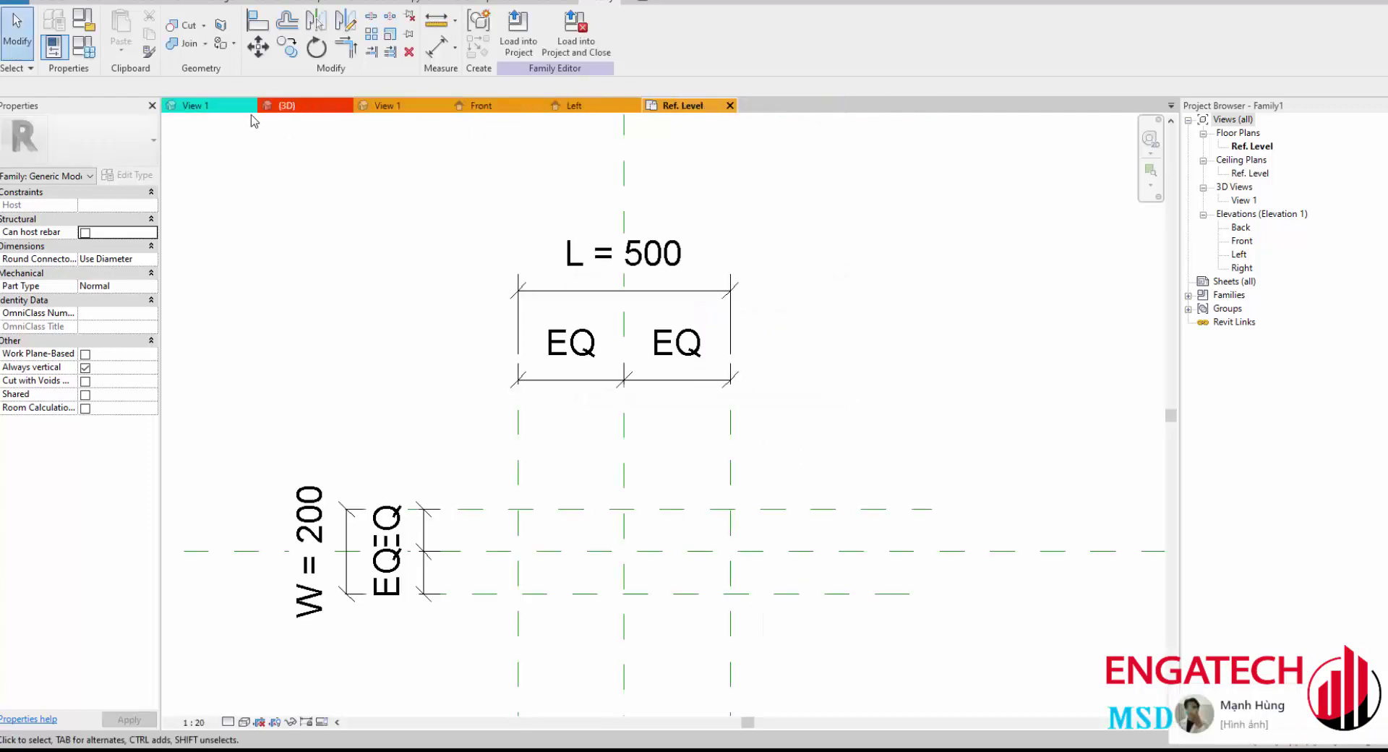
click(250, 105)
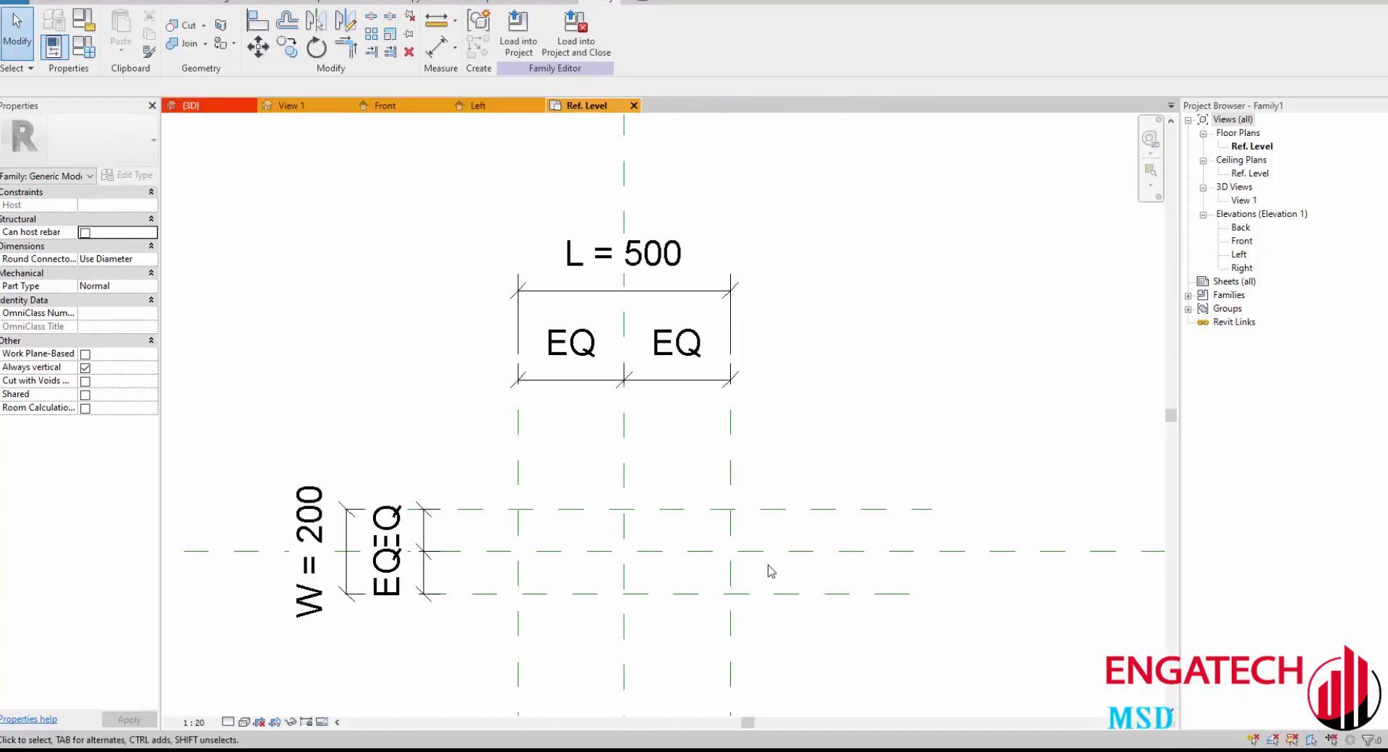
Step: Zoom in on the reference planes and expand Families > Generic Models in the Project Browser
middle_drag(661, 501, 620, 427)
scroll(620, 428, up, 3)
middle_drag(583, 501, 589, 440)
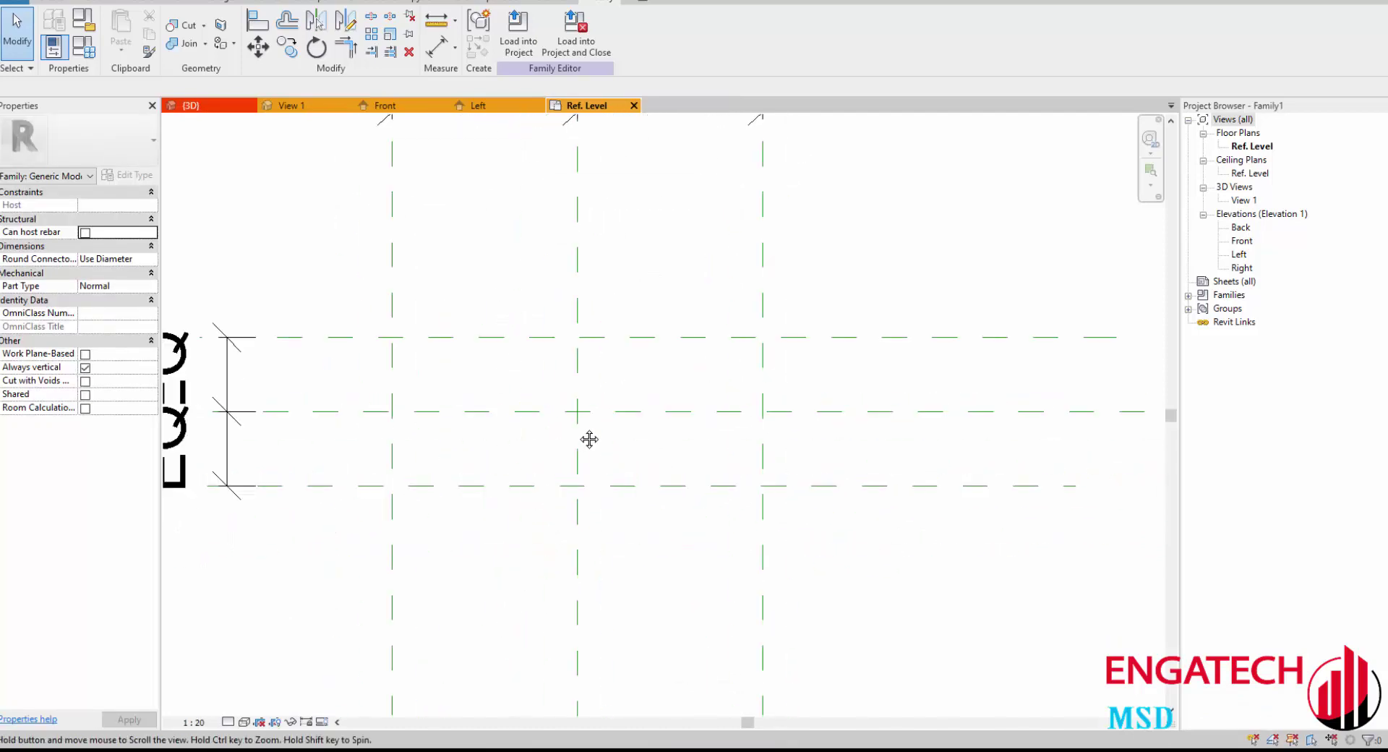
click(1188, 296)
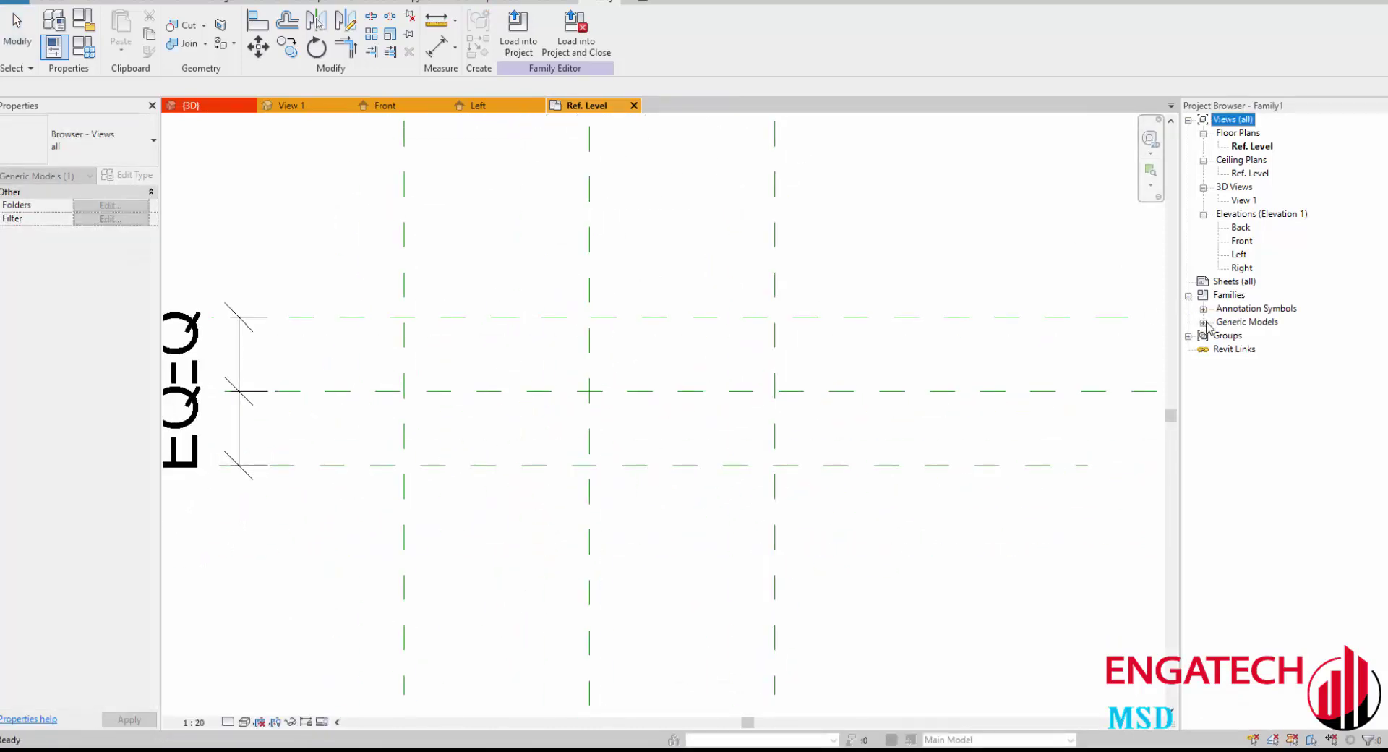
click(1204, 323)
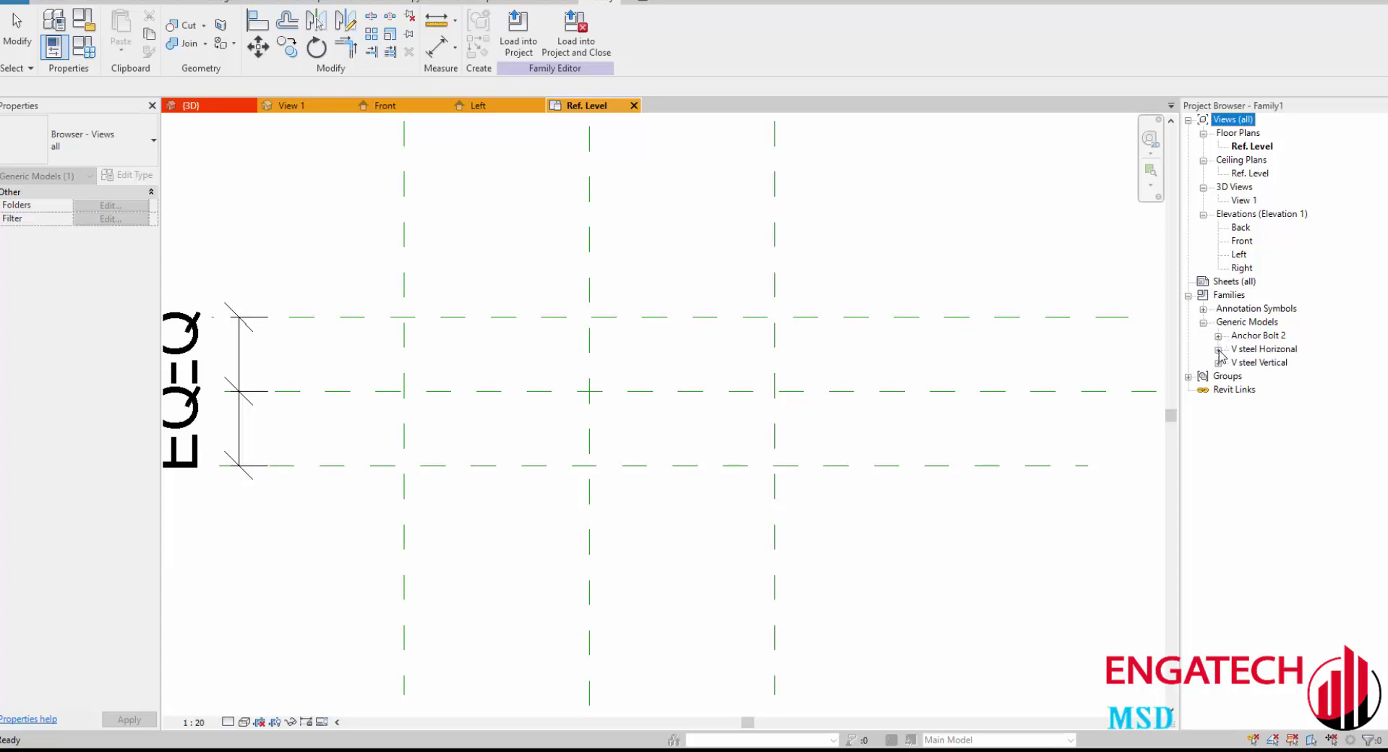
Step: Place the V steel Horizonal angle at the reference plane intersection in the plan
click(1218, 349)
drag(1278, 363, 434, 408)
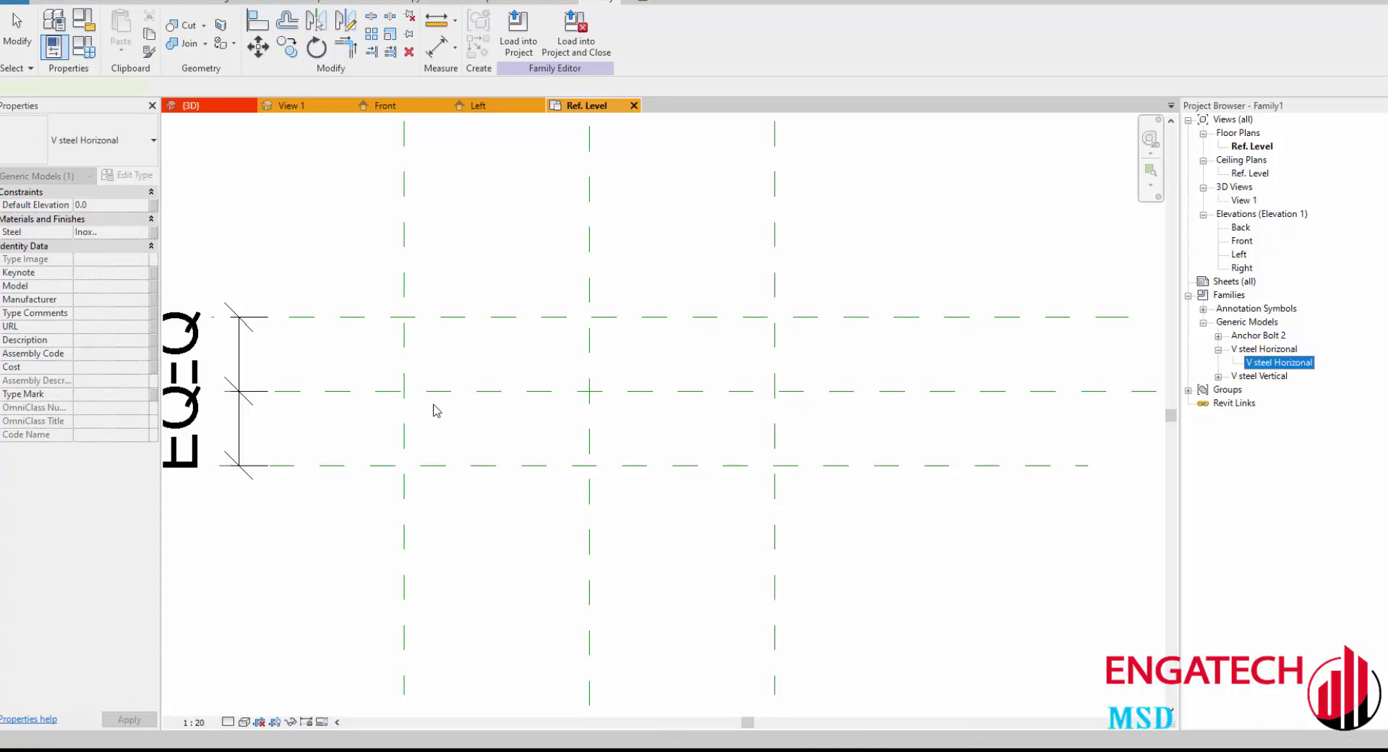
click(413, 320)
click(415, 322)
key(Escape)
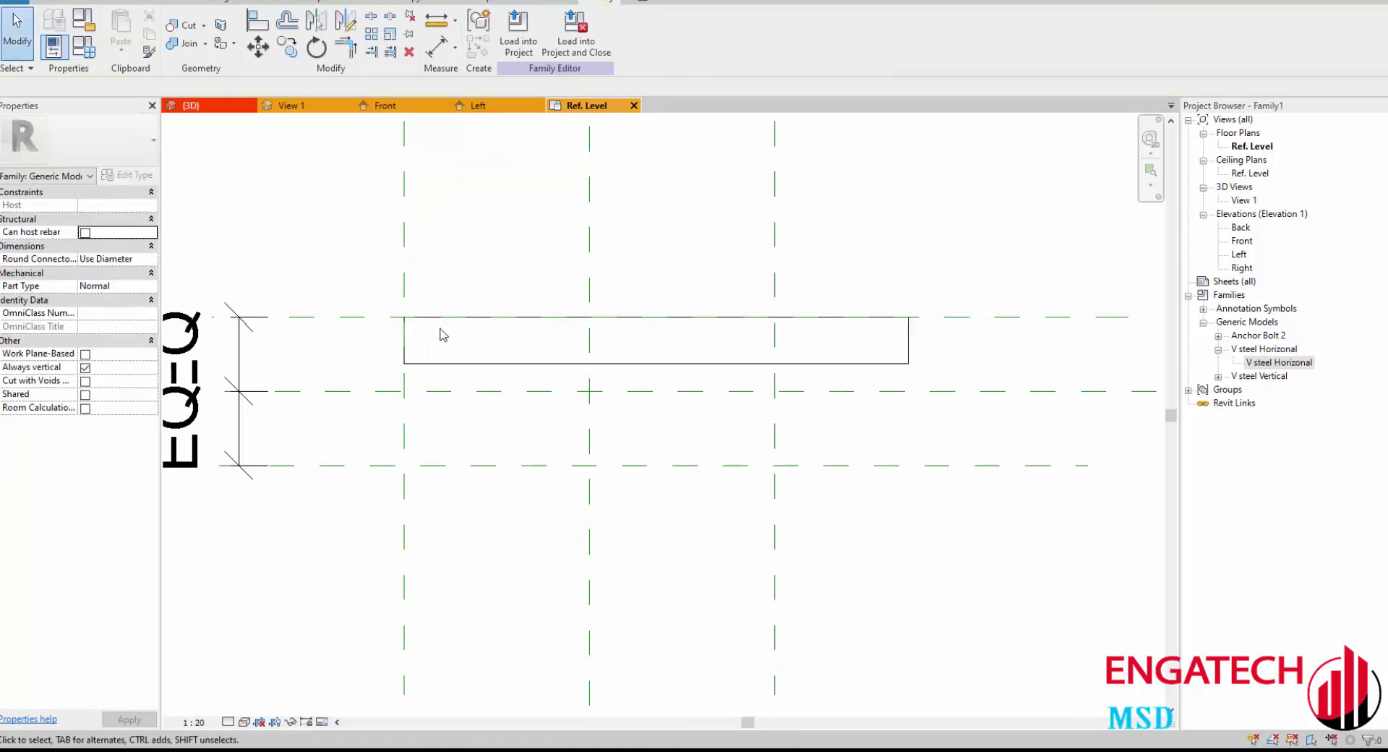
click(437, 331)
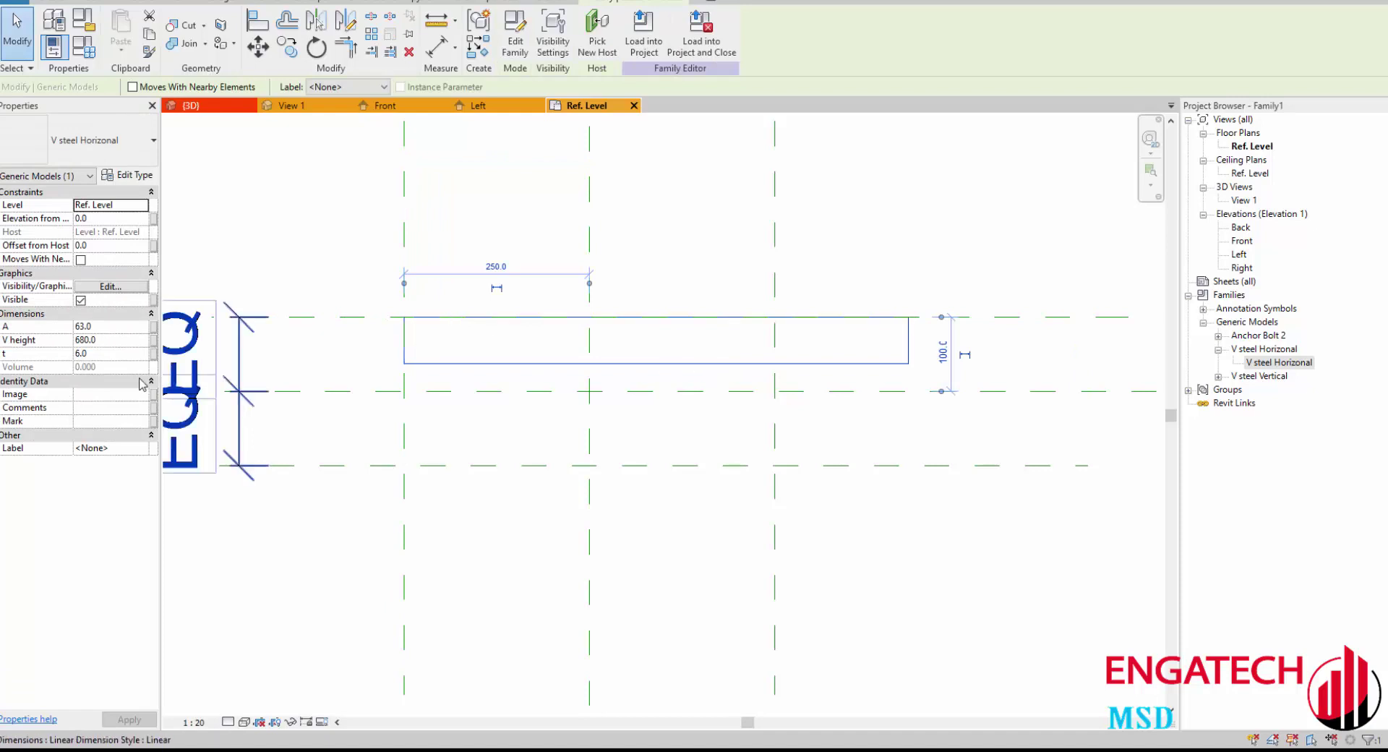
Step: Set the placed angle's A to 50 and t to 4 in Properties
click(116, 327)
text(0)
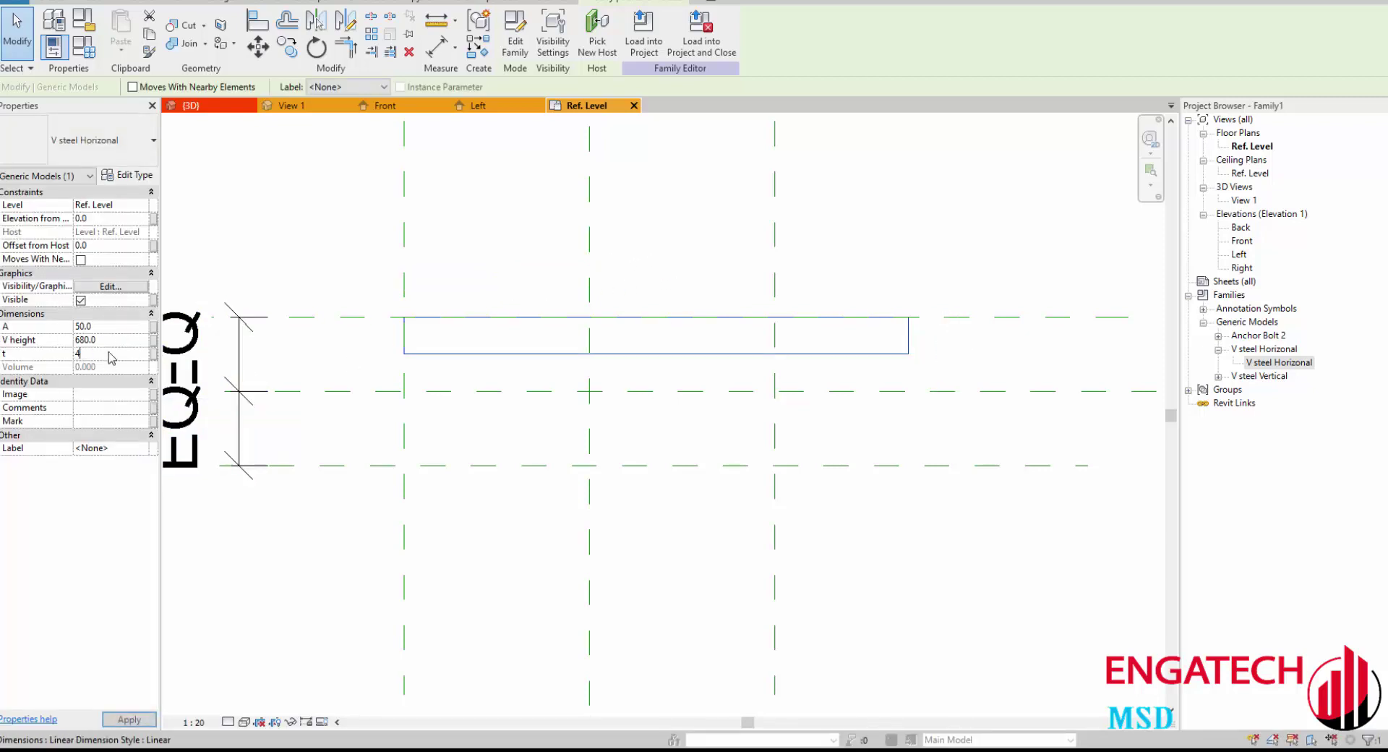
click(716, 310)
scroll(716, 309, up, 1)
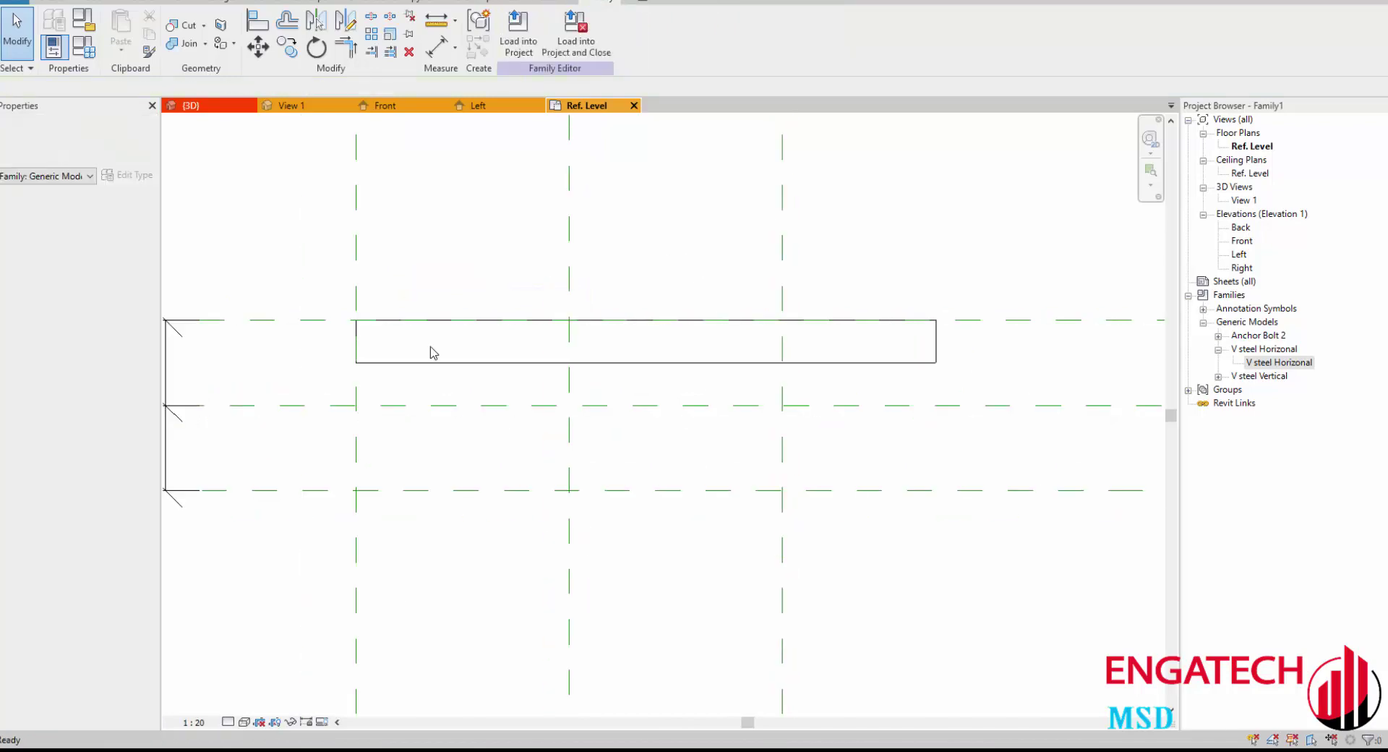
click(433, 352)
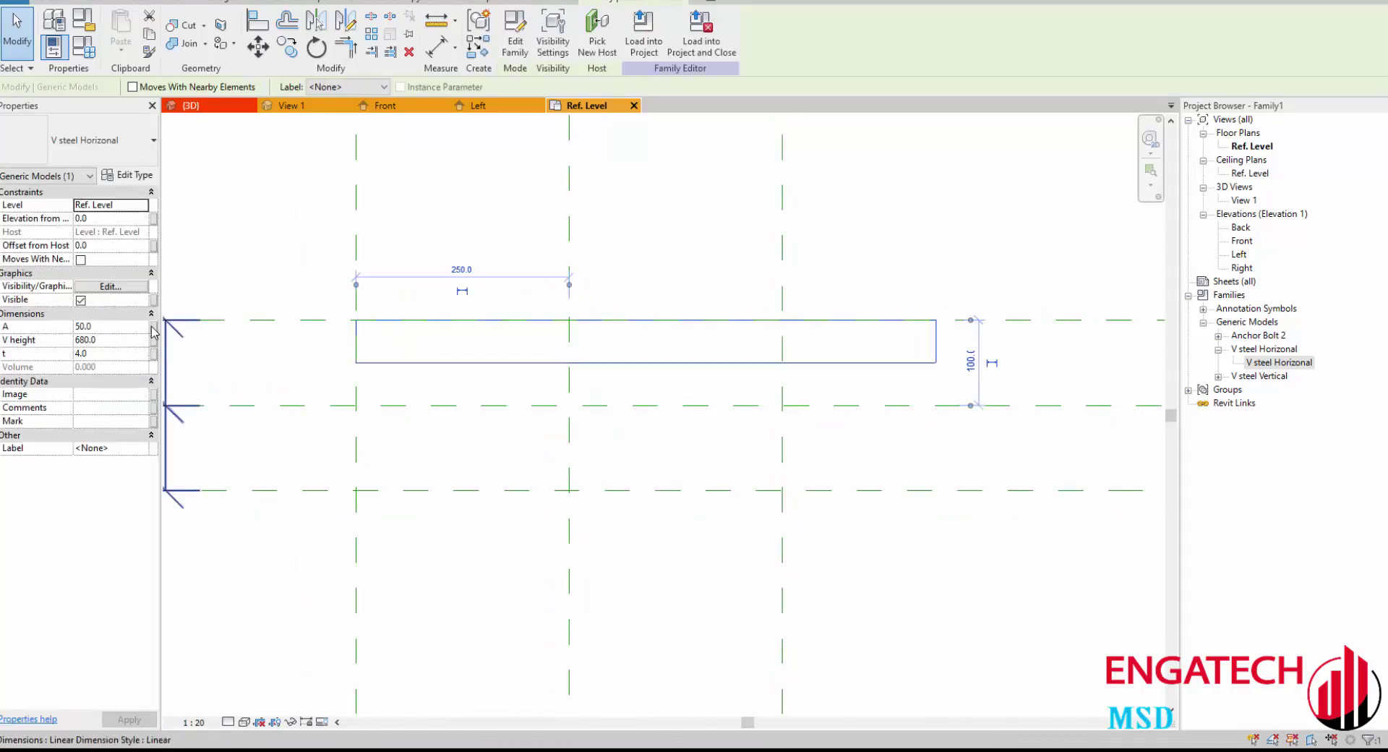
Step: Associate the angle's A with a new family parameter named Size_V Steel
click(152, 328)
click(486, 376)
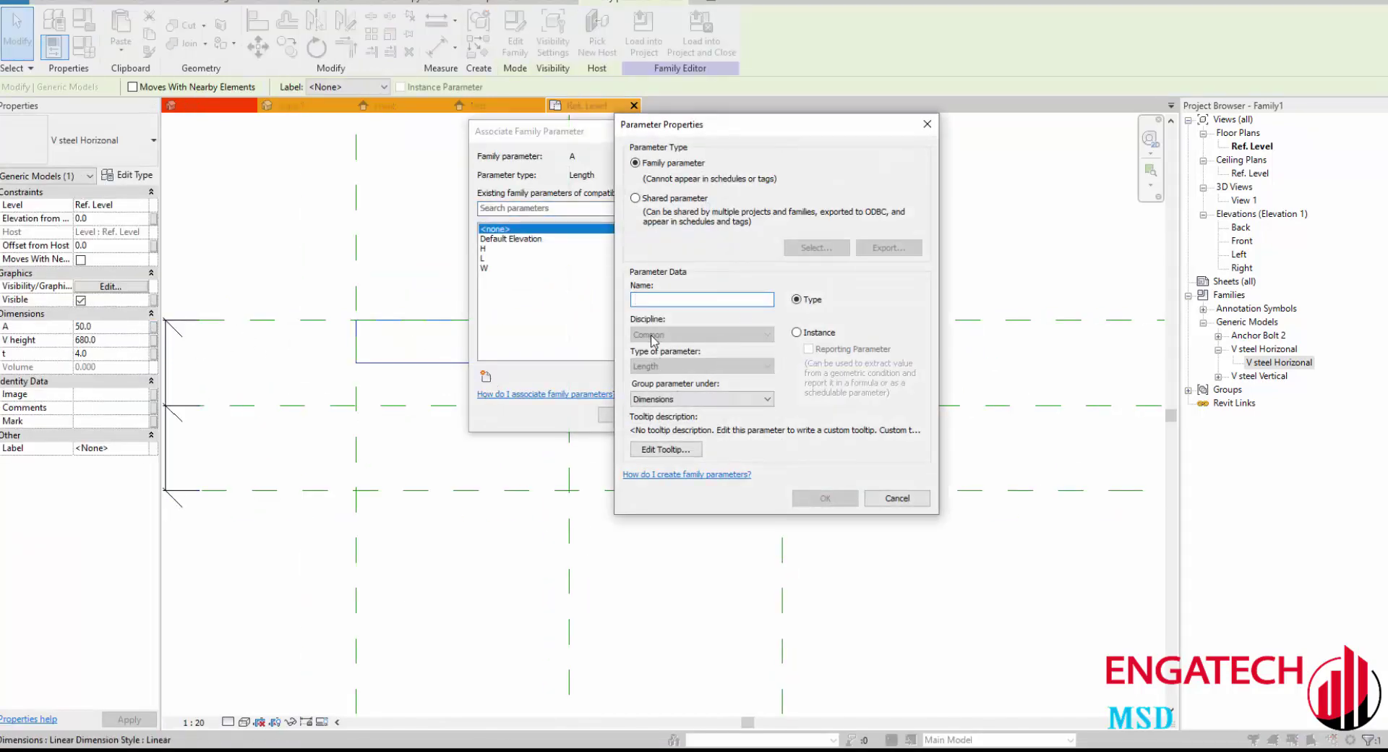
text(V)
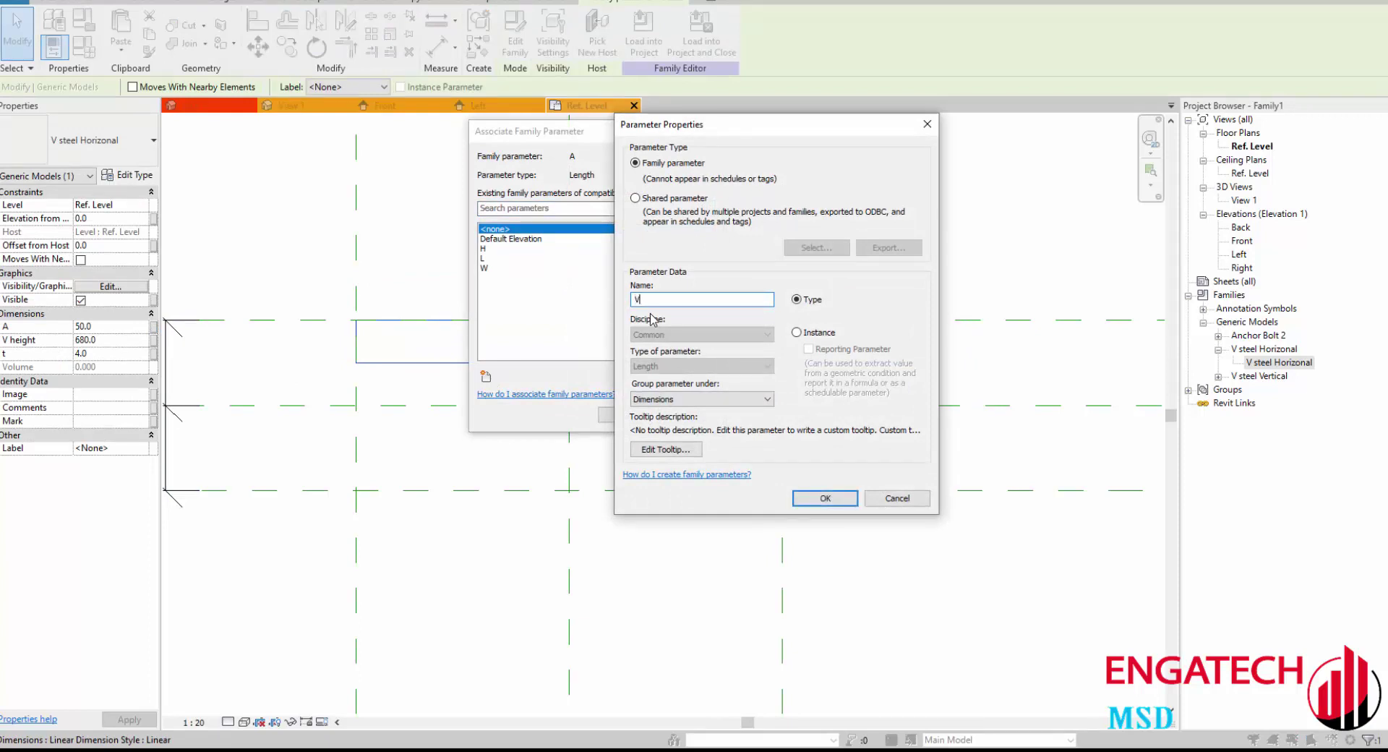
key(BackSpace)
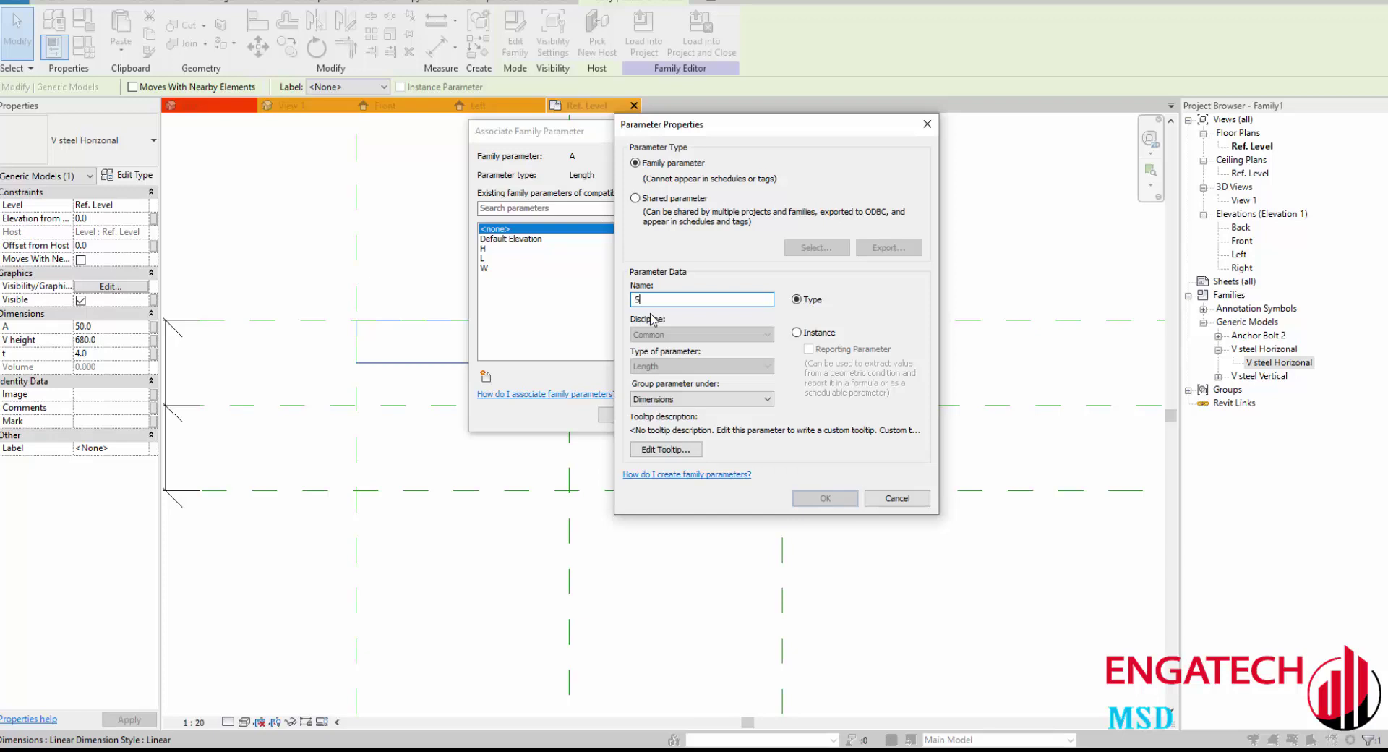
text(ize_V Steel)
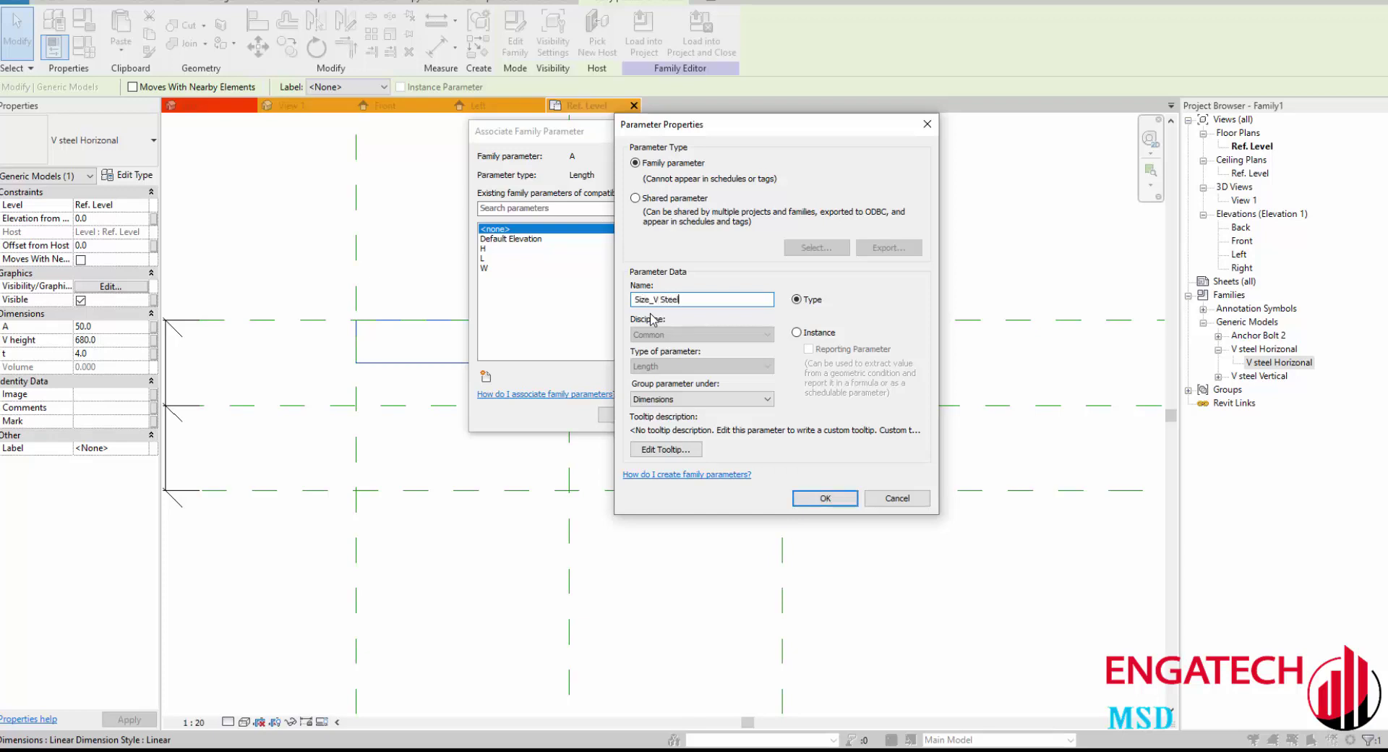
click(823, 499)
click(620, 415)
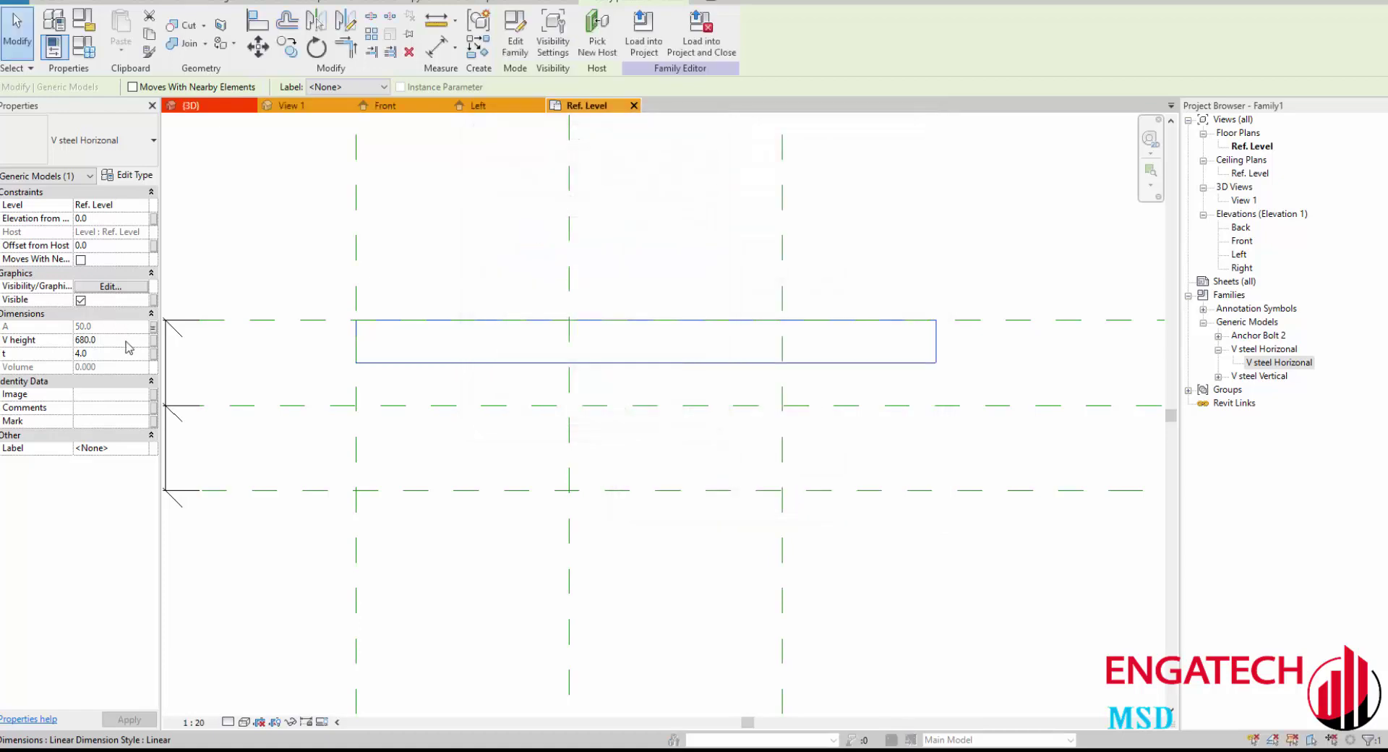
Step: Associate the angle's t with a new family parameter named Thickness_V Steel
click(154, 354)
click(486, 376)
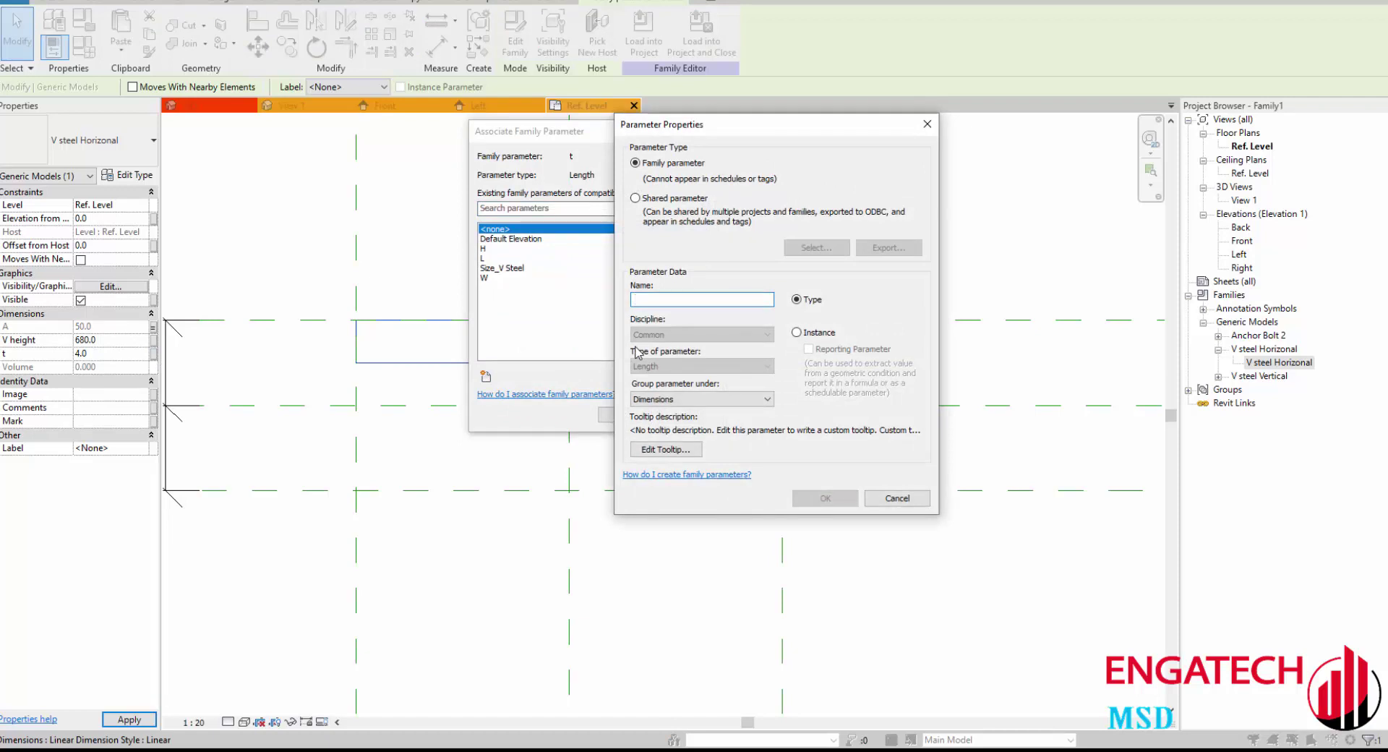
text(Thickness_V Steel)
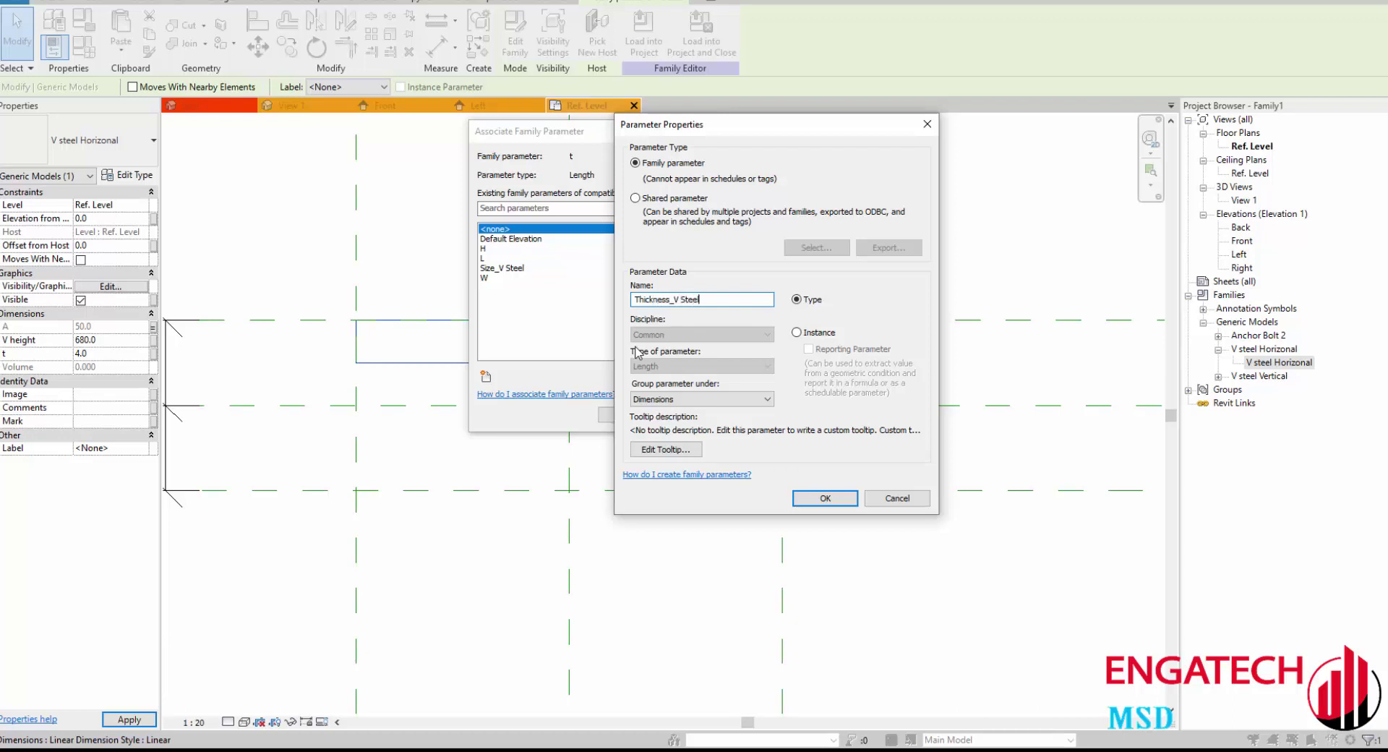
click(825, 498)
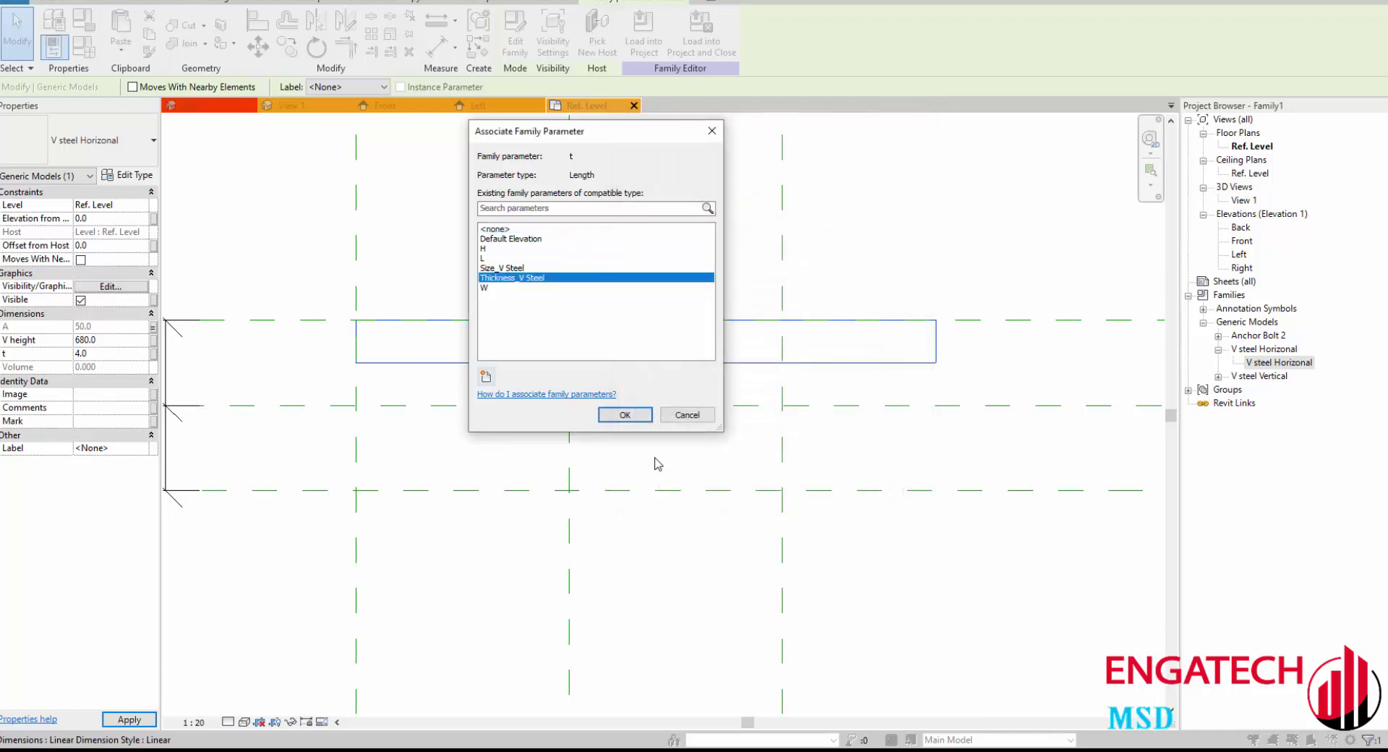
click(630, 412)
click(358, 144)
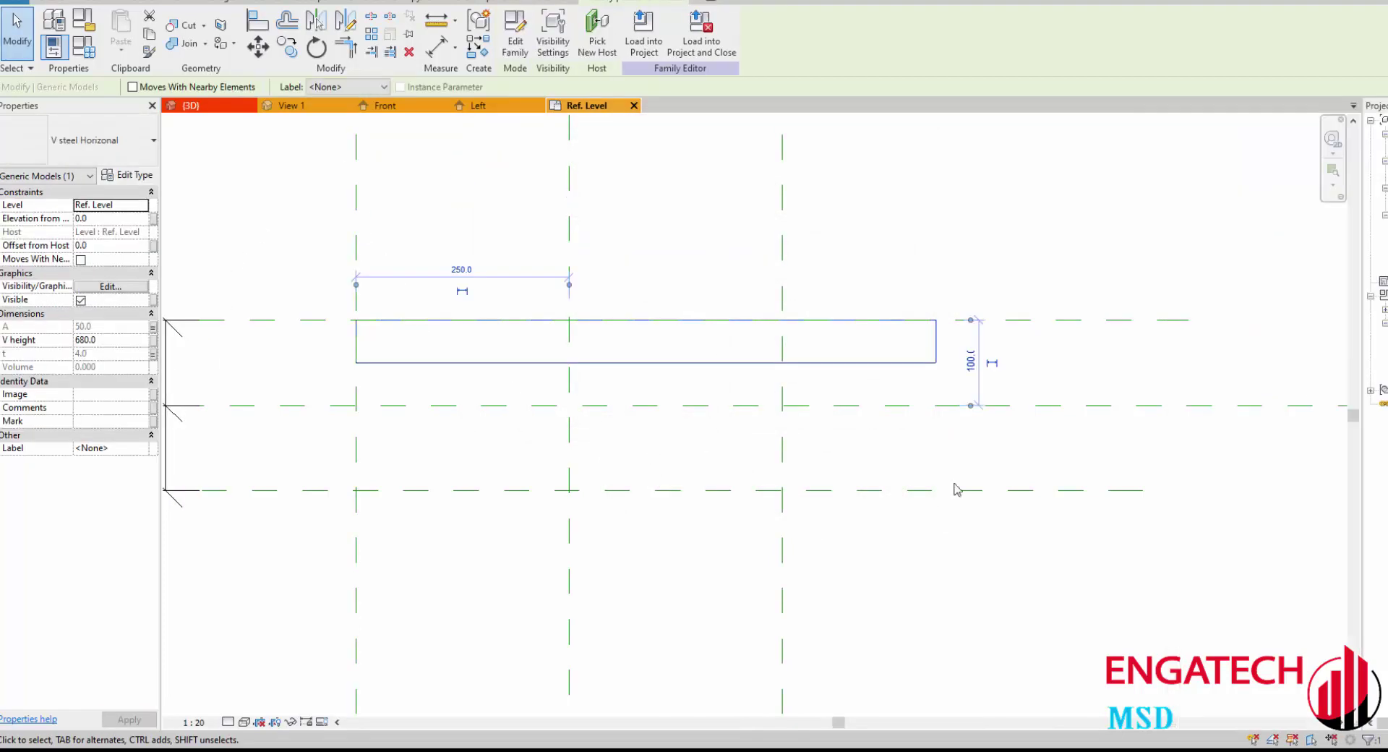
Step: Clear the selection, zoom out around the angle's dimensions and select the angle extrusion
key(Escape)
scroll(641, 357, down, 2)
mouse_move(642, 357)
middle_down()
mouse_move(653, 414)
mouse_move(650, 395)
middle_up()
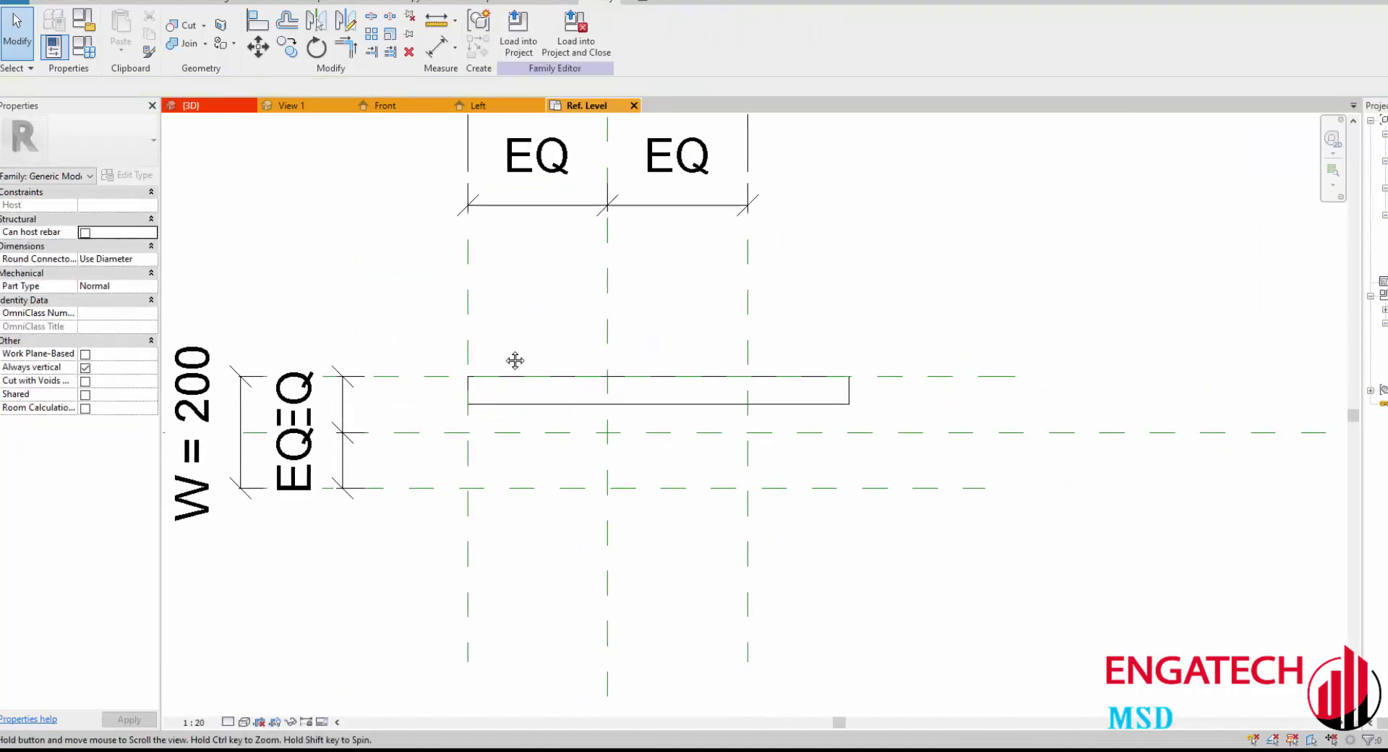
key(a)
key(l)
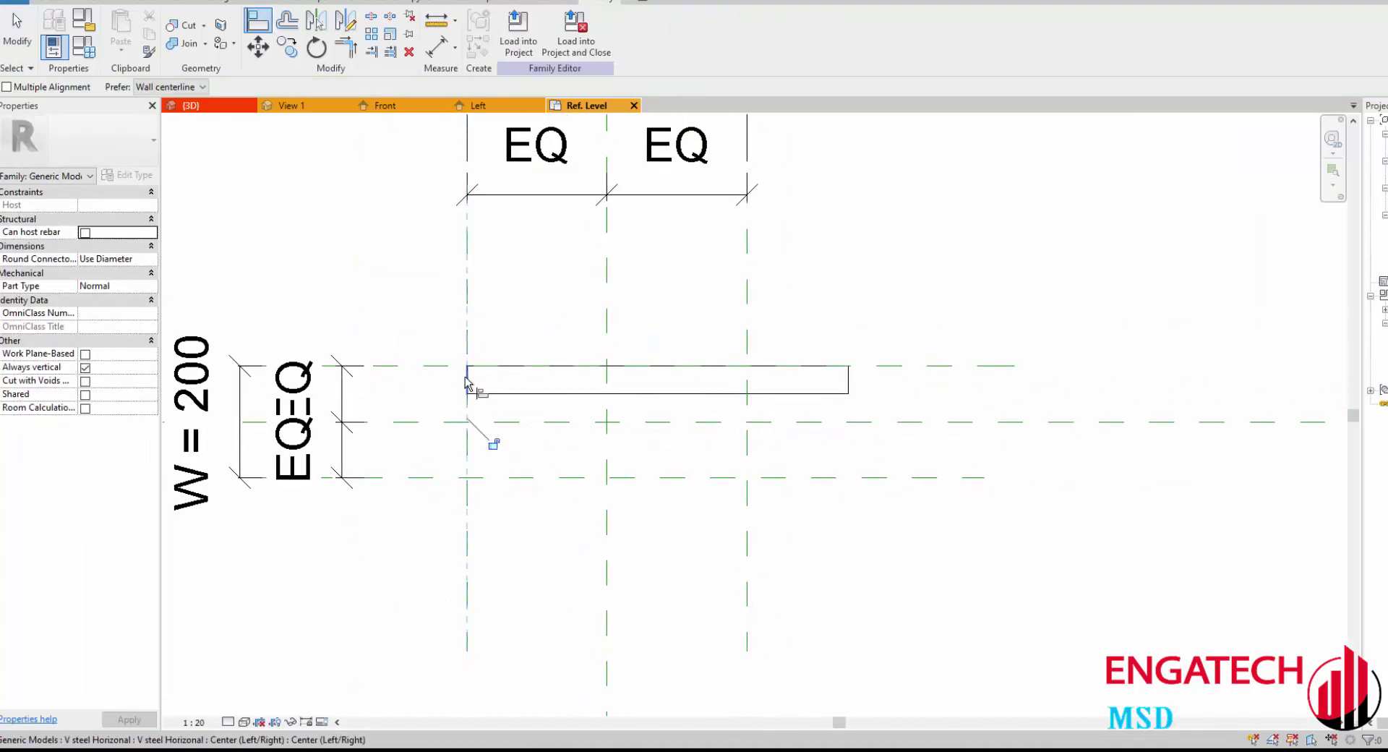
key(Escape)
key(Escape)
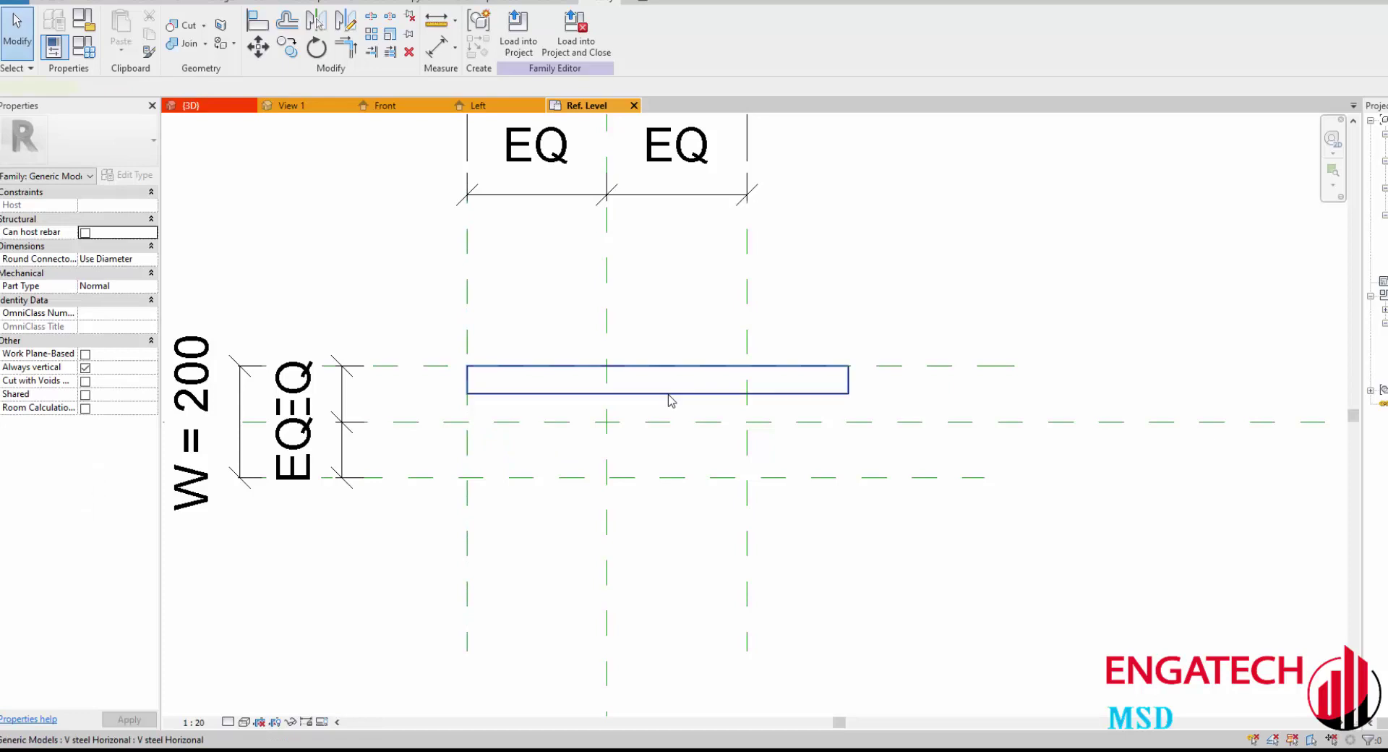
click(670, 394)
Step: Link the angle's V height to a new family parameter named L_V Steel
click(151, 343)
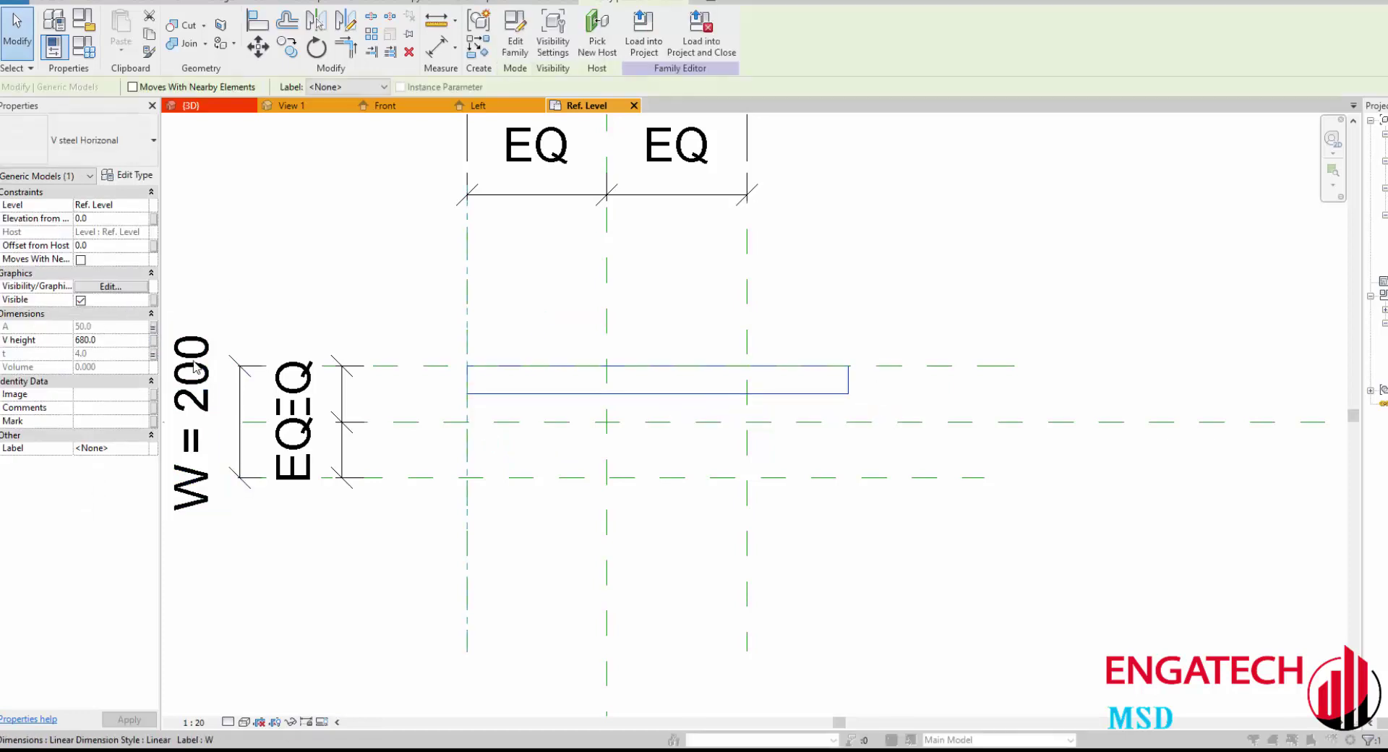
click(486, 376)
text(L_V Steel)
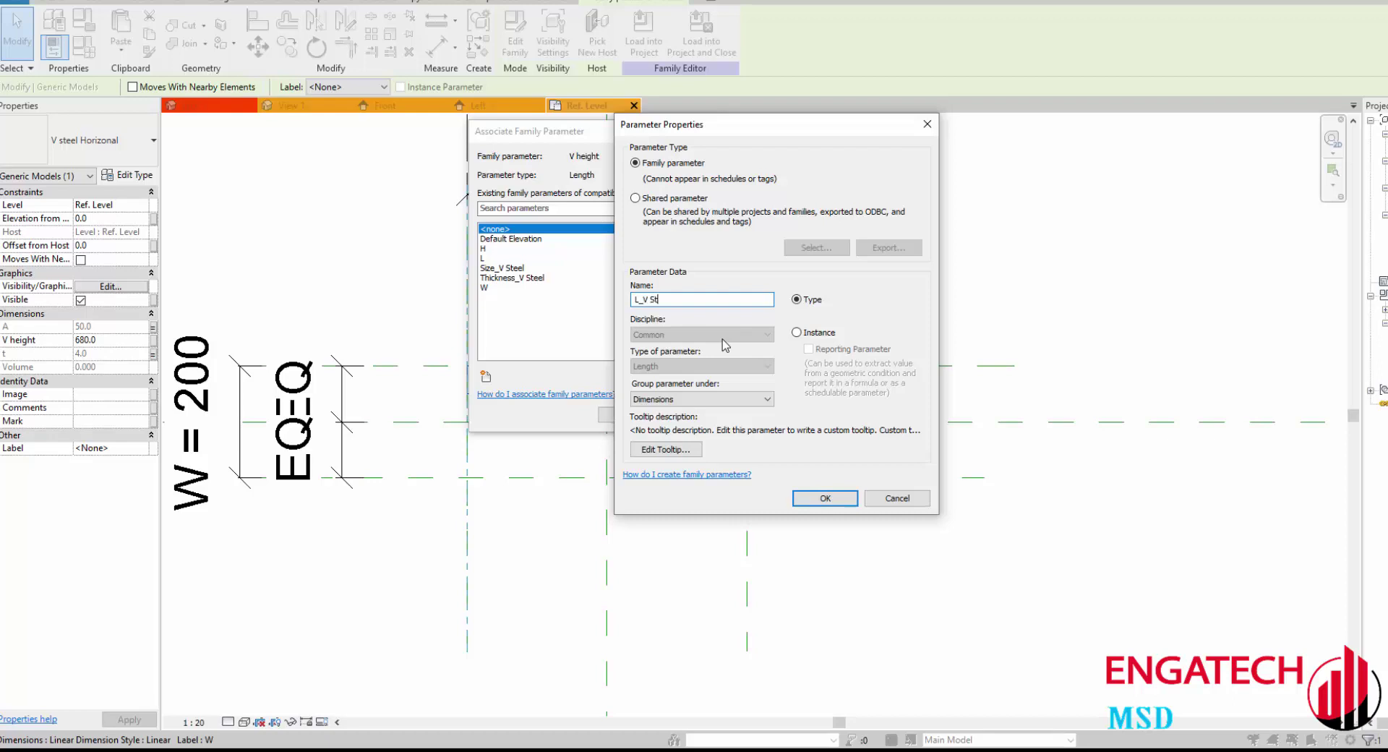
click(825, 498)
click(625, 414)
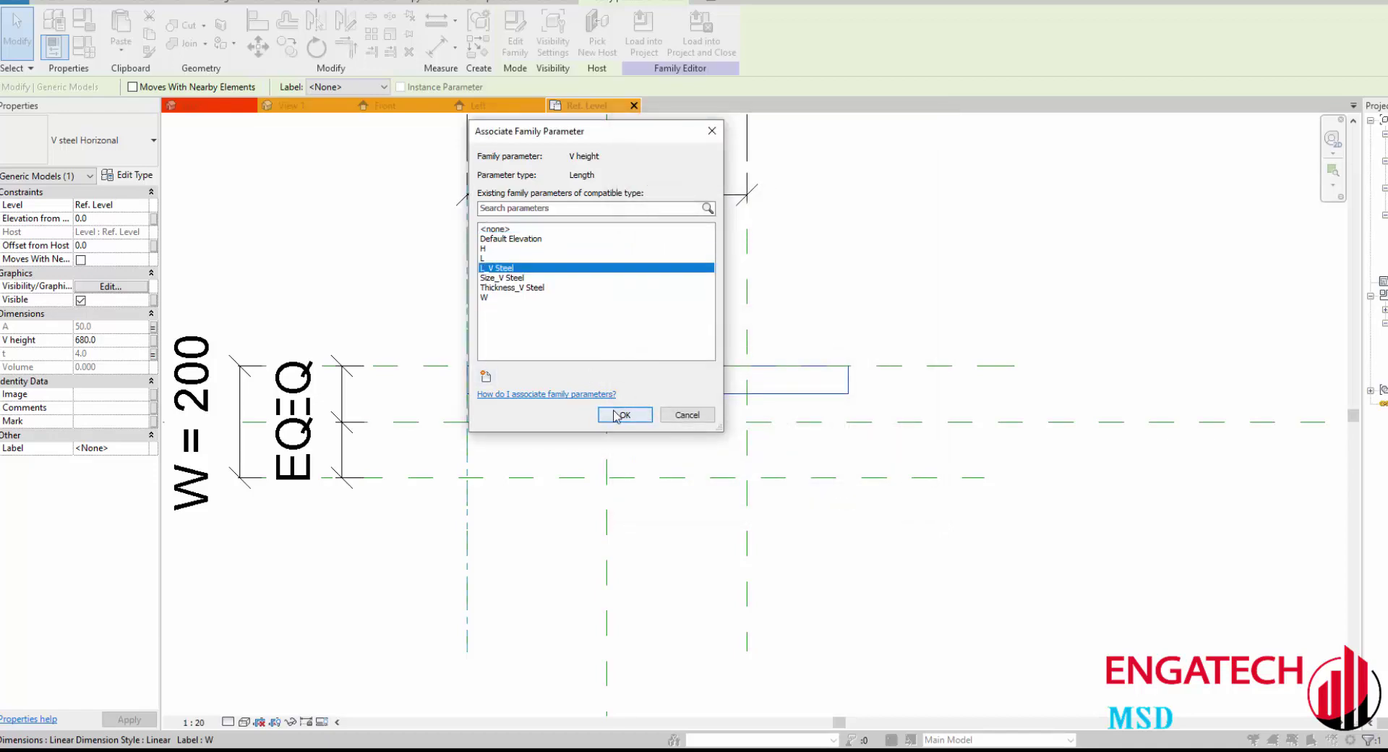
key(Escape)
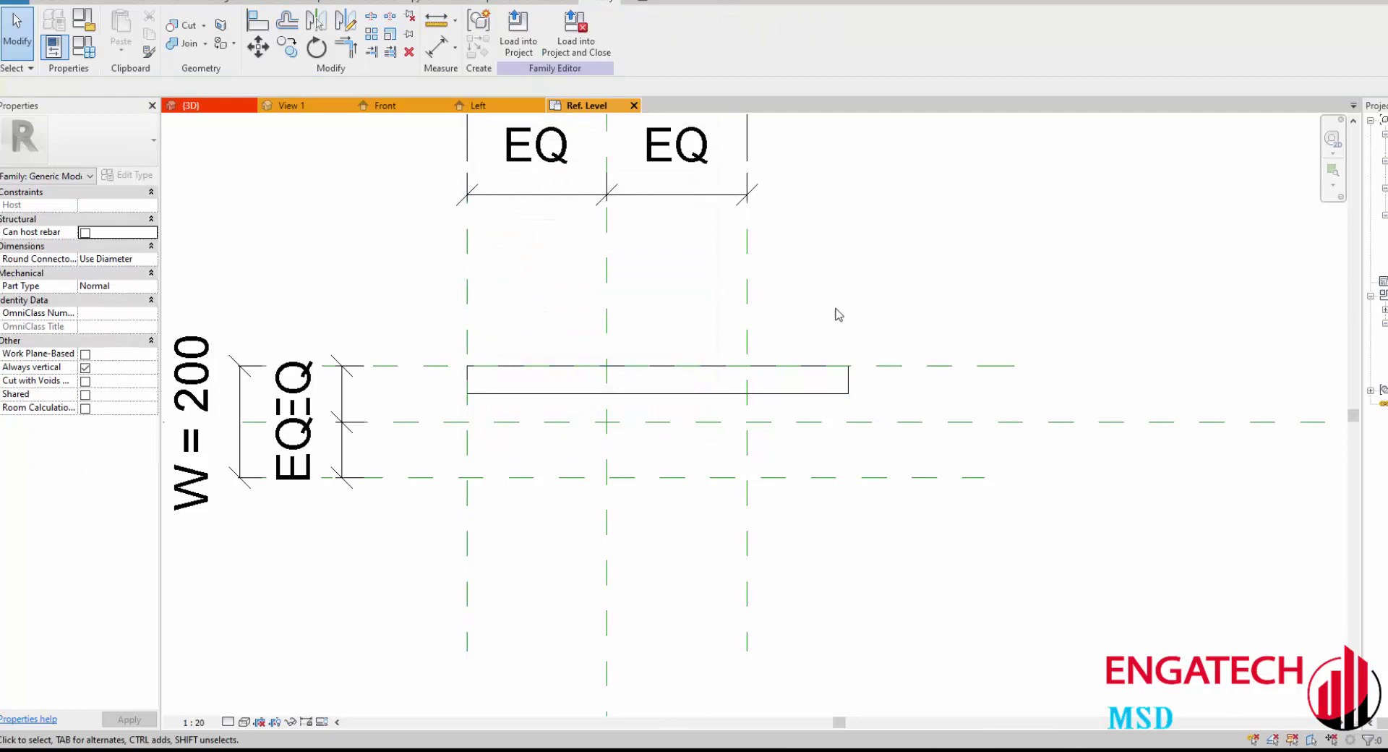
click(675, 393)
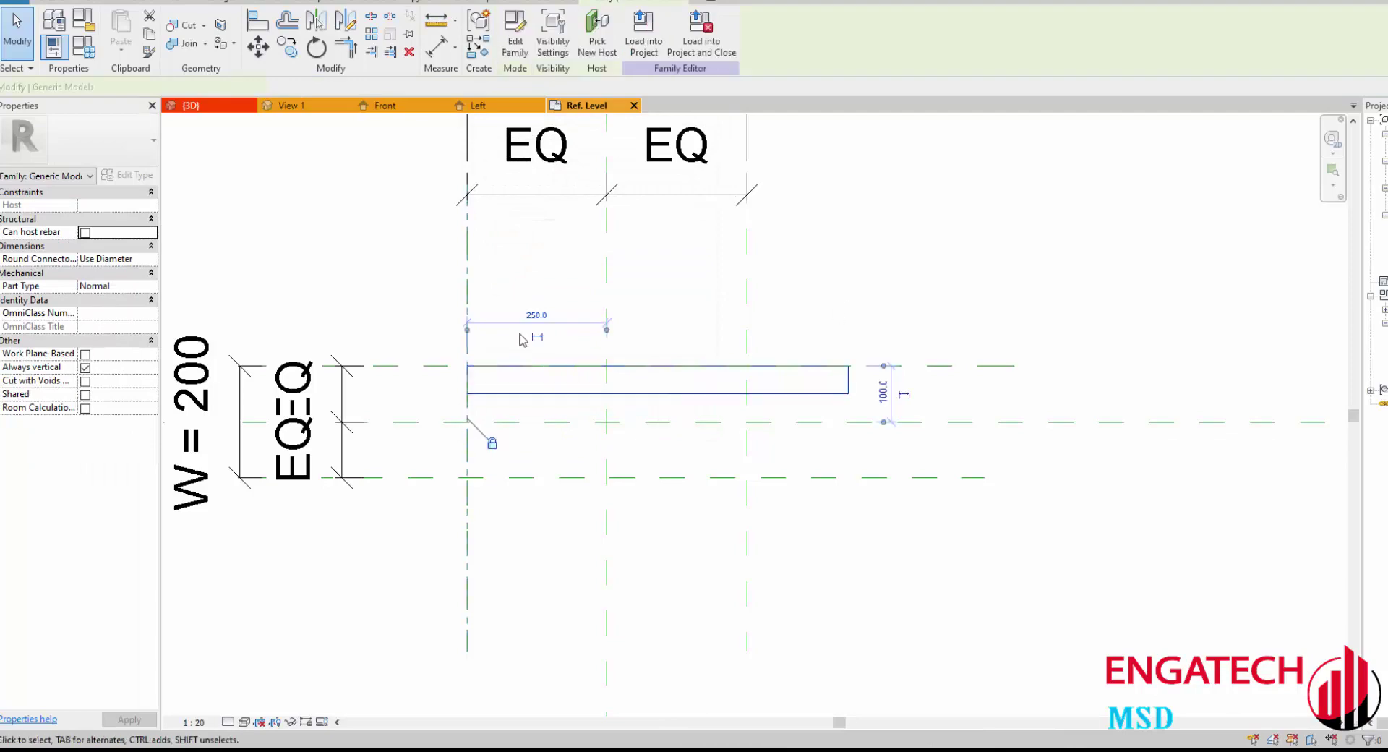
Step: Make L_V Steel, Size_V Steel and Thickness_V Steel instance parameters in Family Types
click(84, 47)
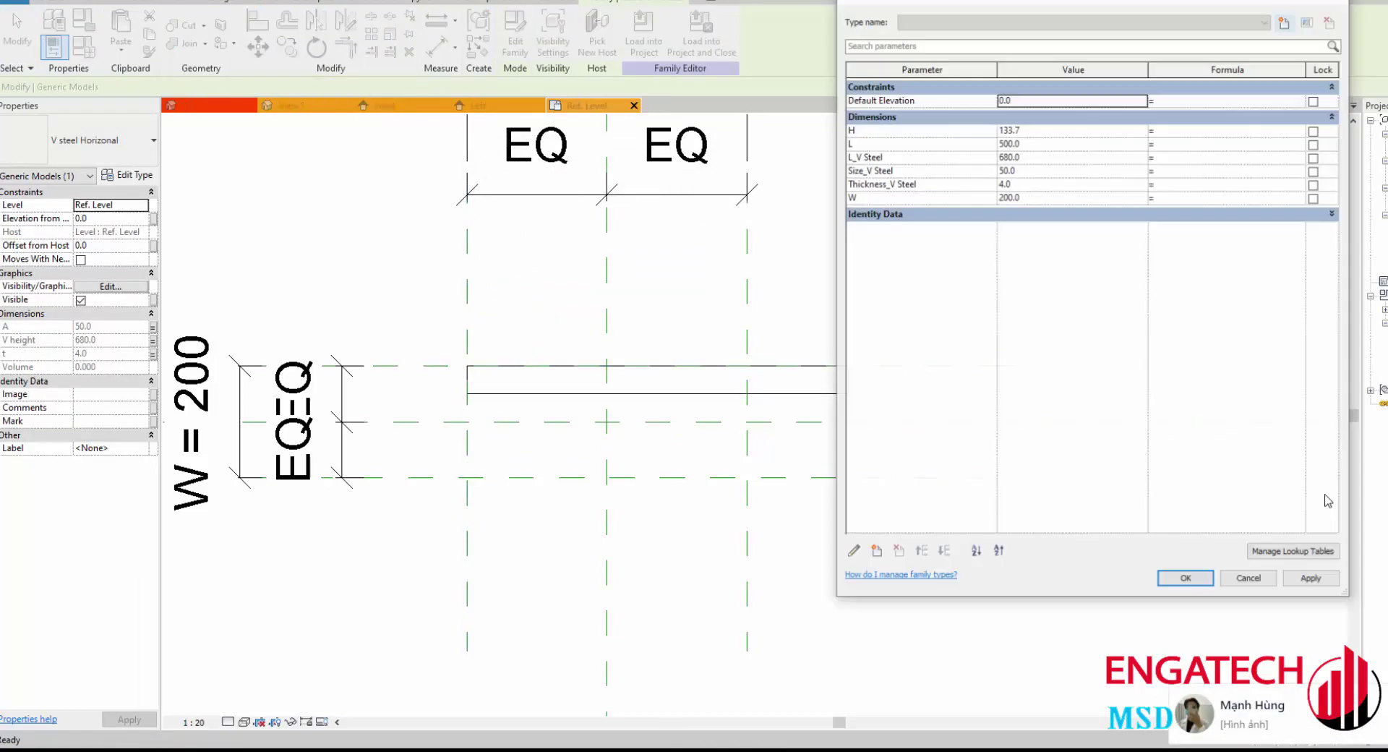
click(914, 159)
click(854, 552)
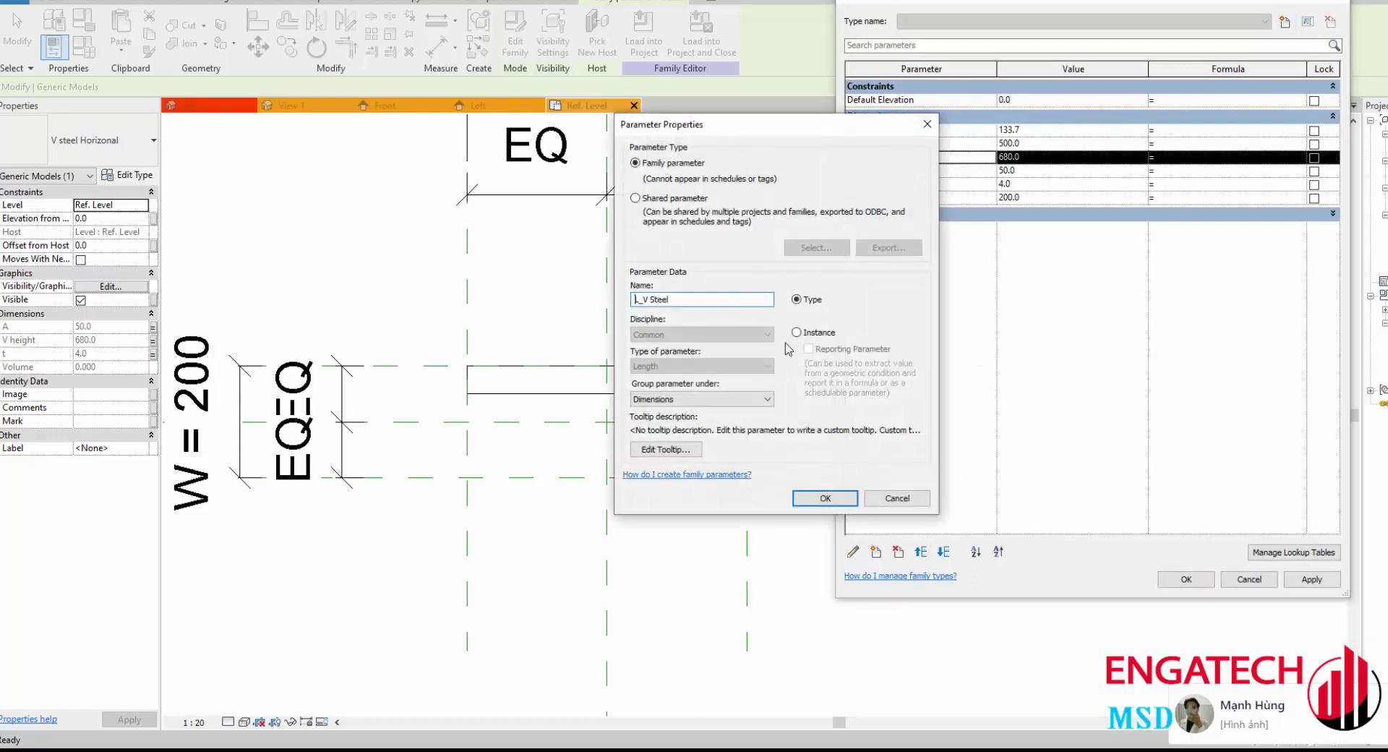
click(796, 332)
click(825, 498)
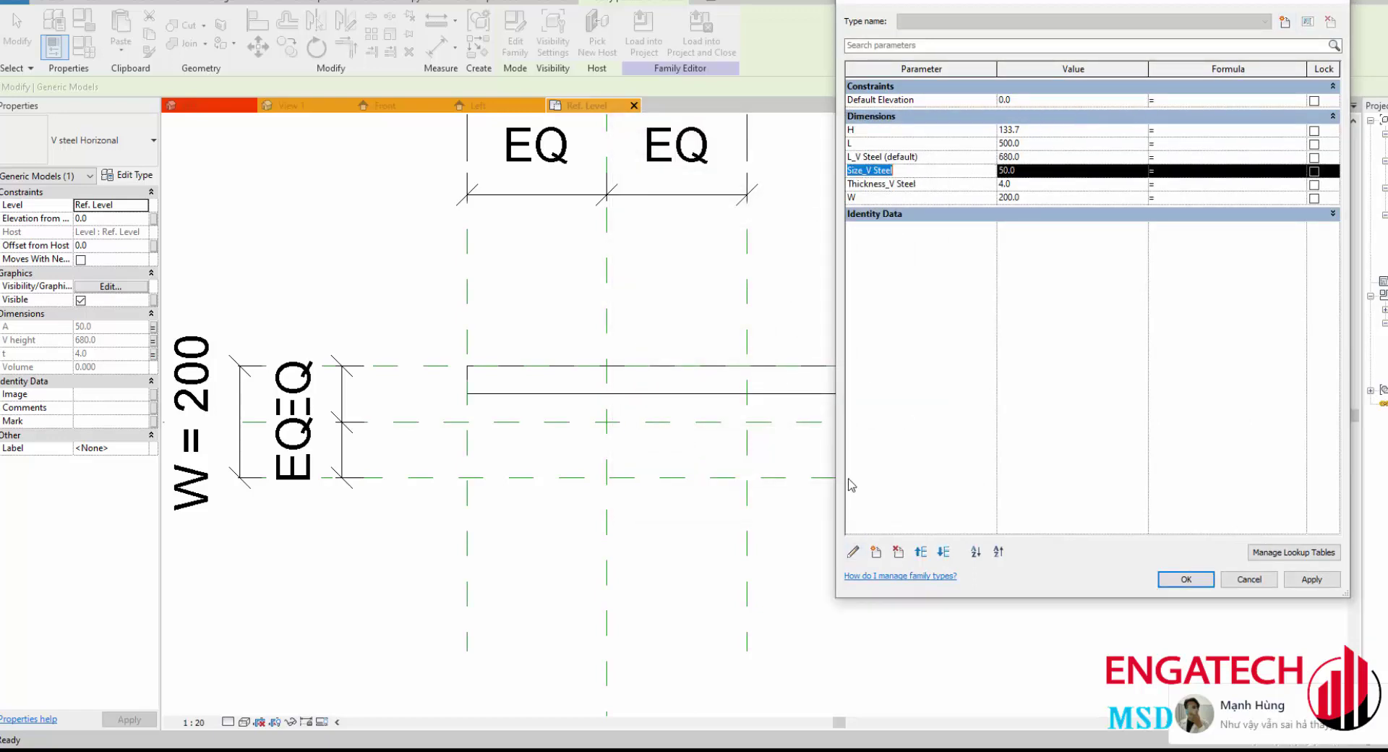
click(854, 552)
click(796, 332)
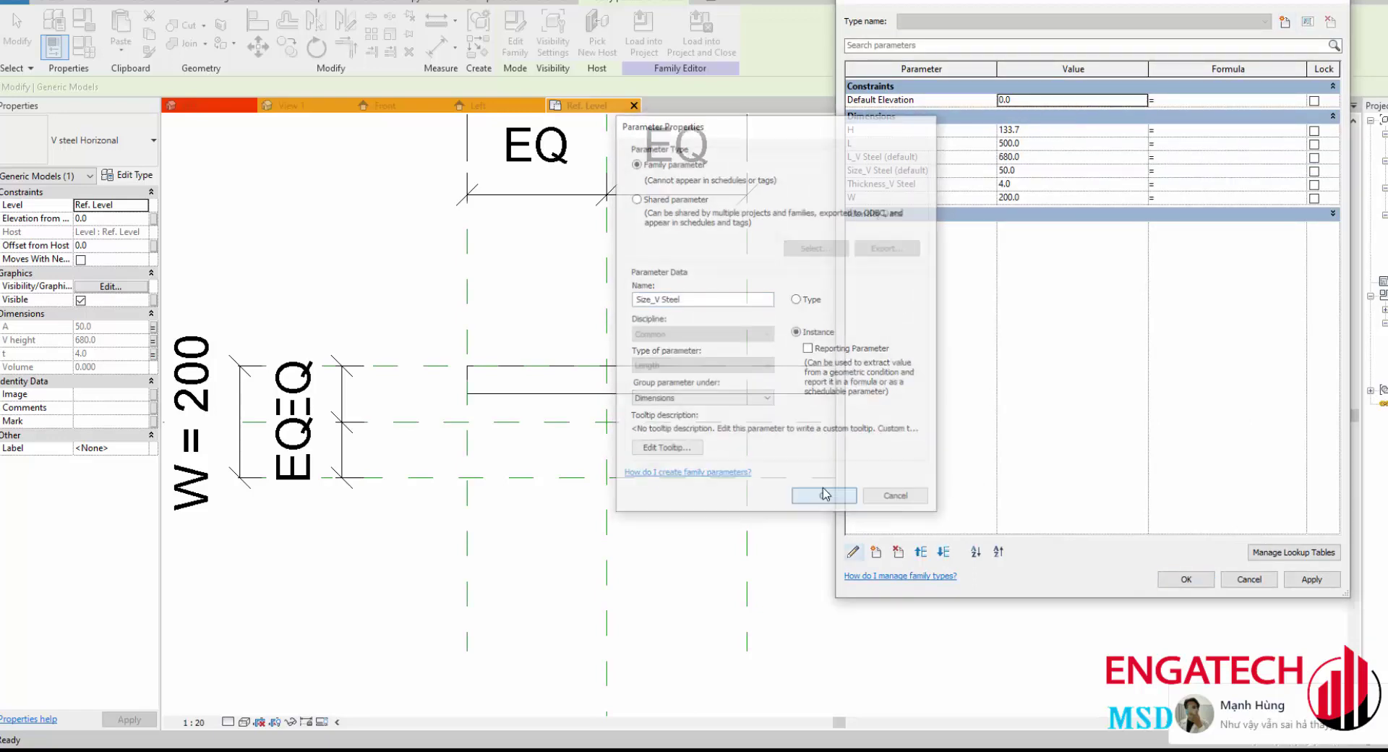
click(825, 498)
click(904, 185)
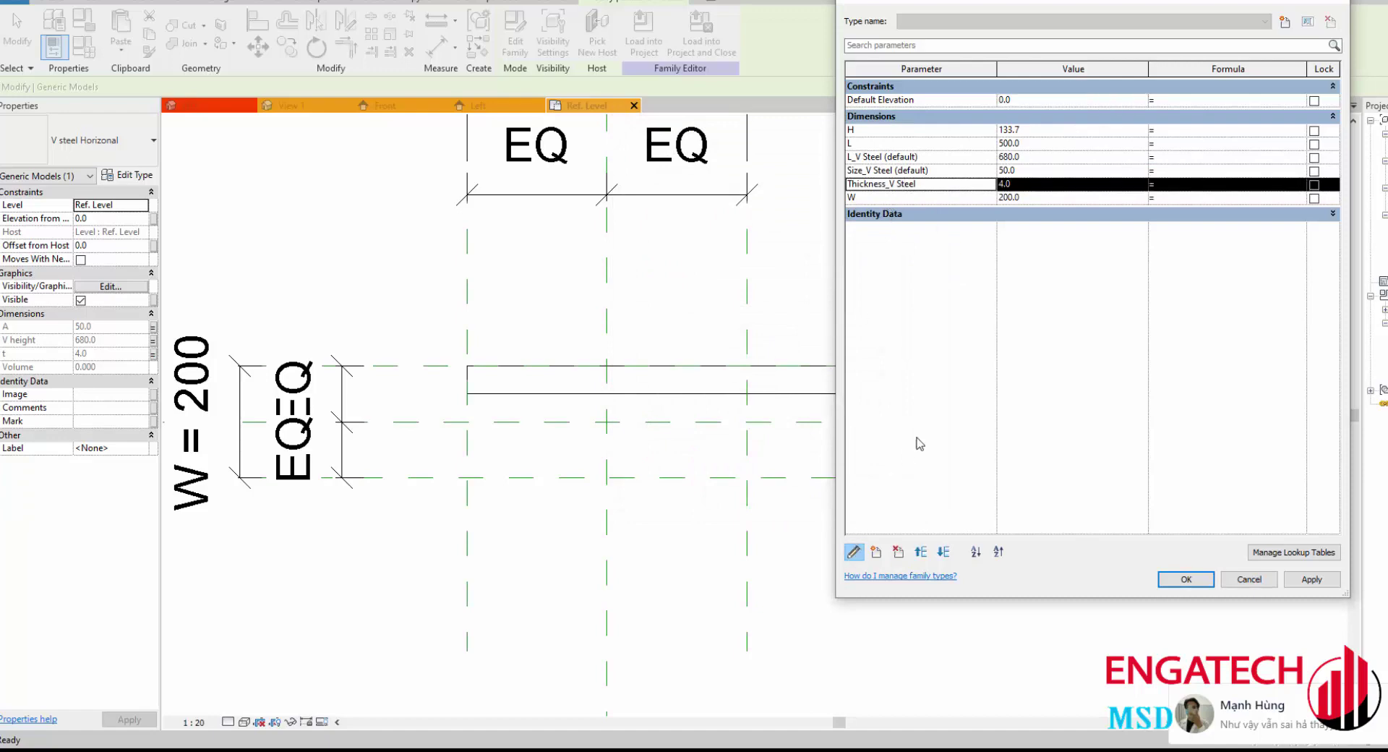
click(854, 551)
click(796, 332)
click(825, 498)
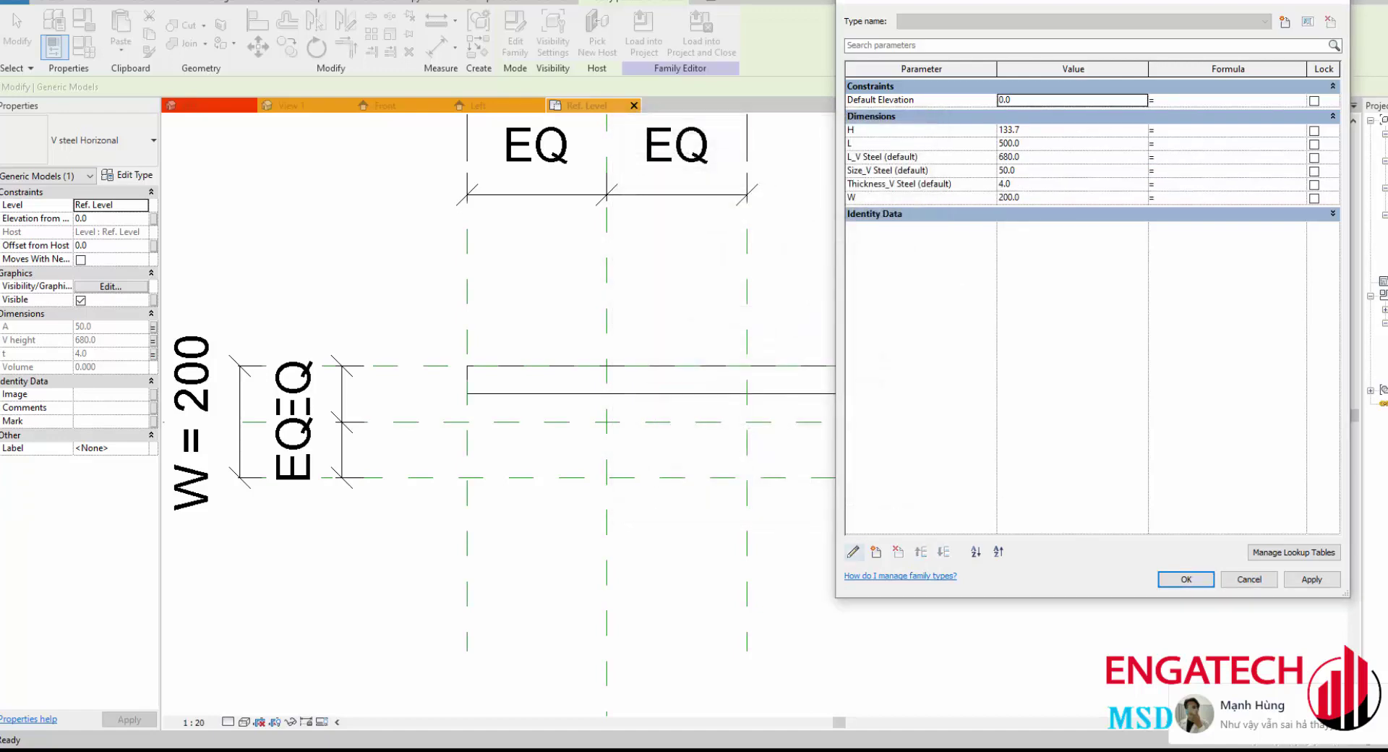
click(1188, 590)
Step: Change the L parameter from type to instance
click(786, 300)
scroll(787, 300, down, 3)
scroll(748, 335, up, 4)
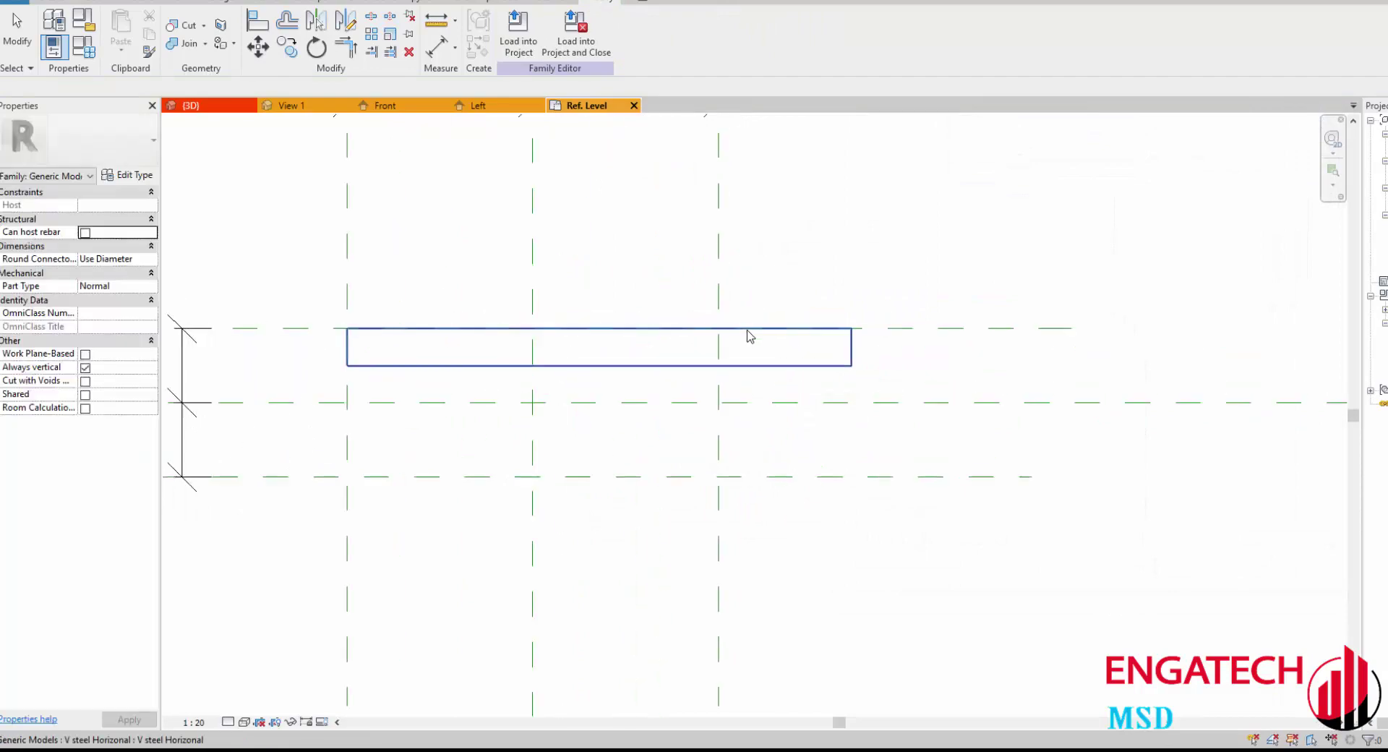
scroll(761, 335, down, 2)
click(761, 335)
scroll(755, 325, down, 2)
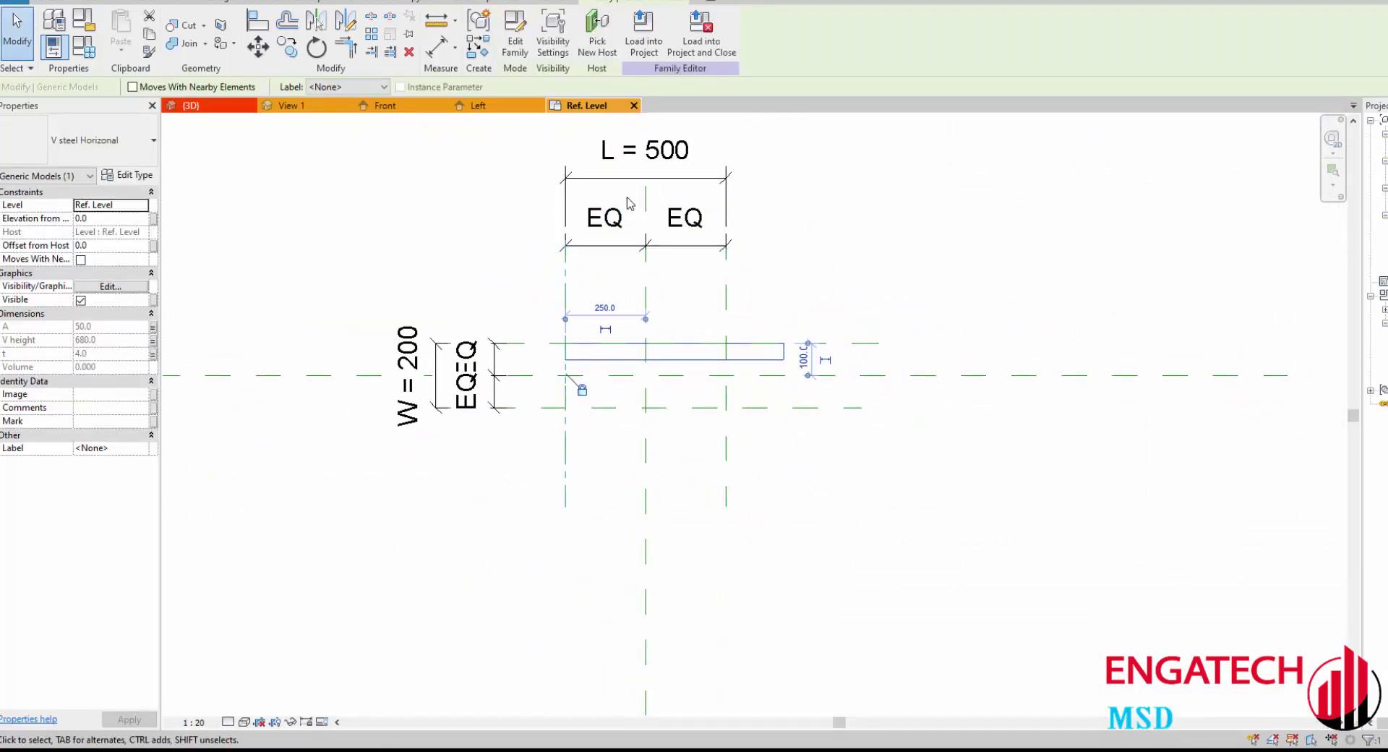
click(87, 23)
click(860, 145)
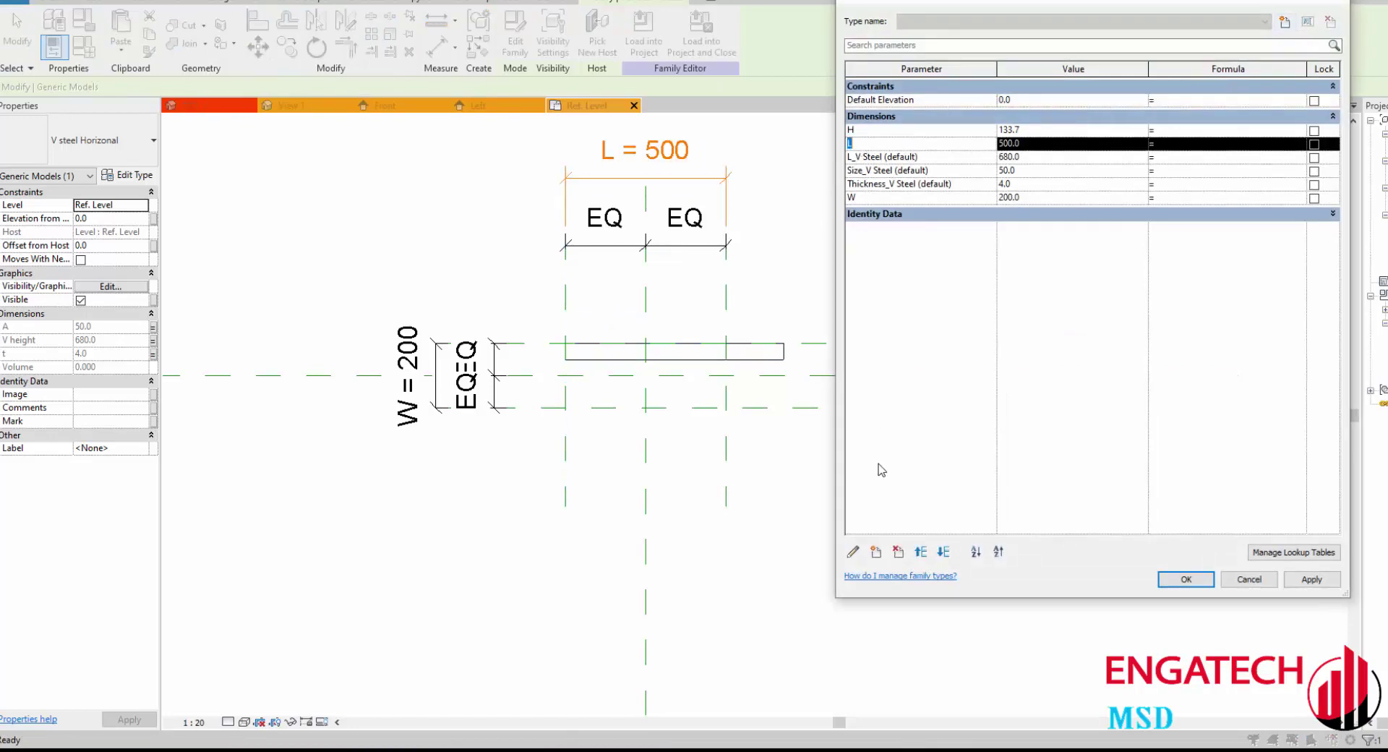
click(857, 553)
click(837, 335)
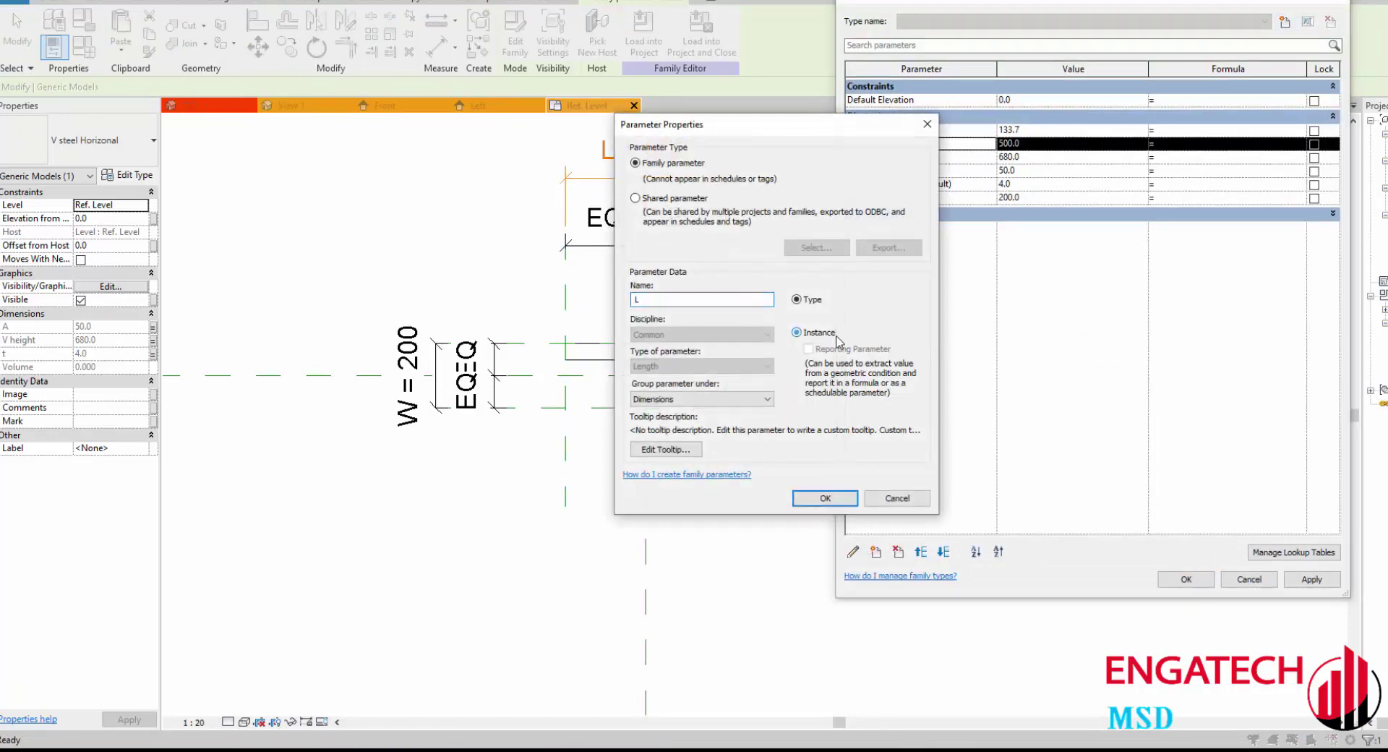
click(823, 498)
Step: Make H and W instance parameters as well and apply the Family Types changes
click(871, 130)
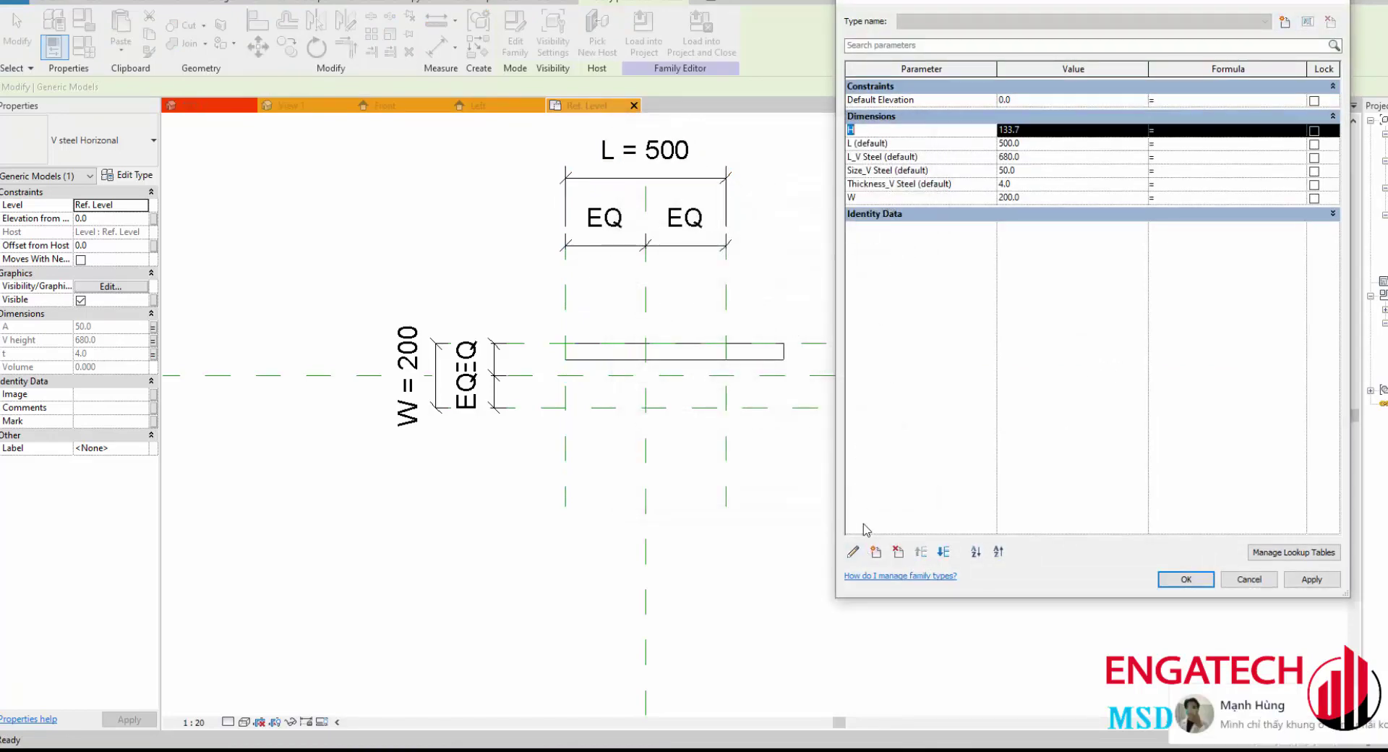
click(855, 552)
click(836, 334)
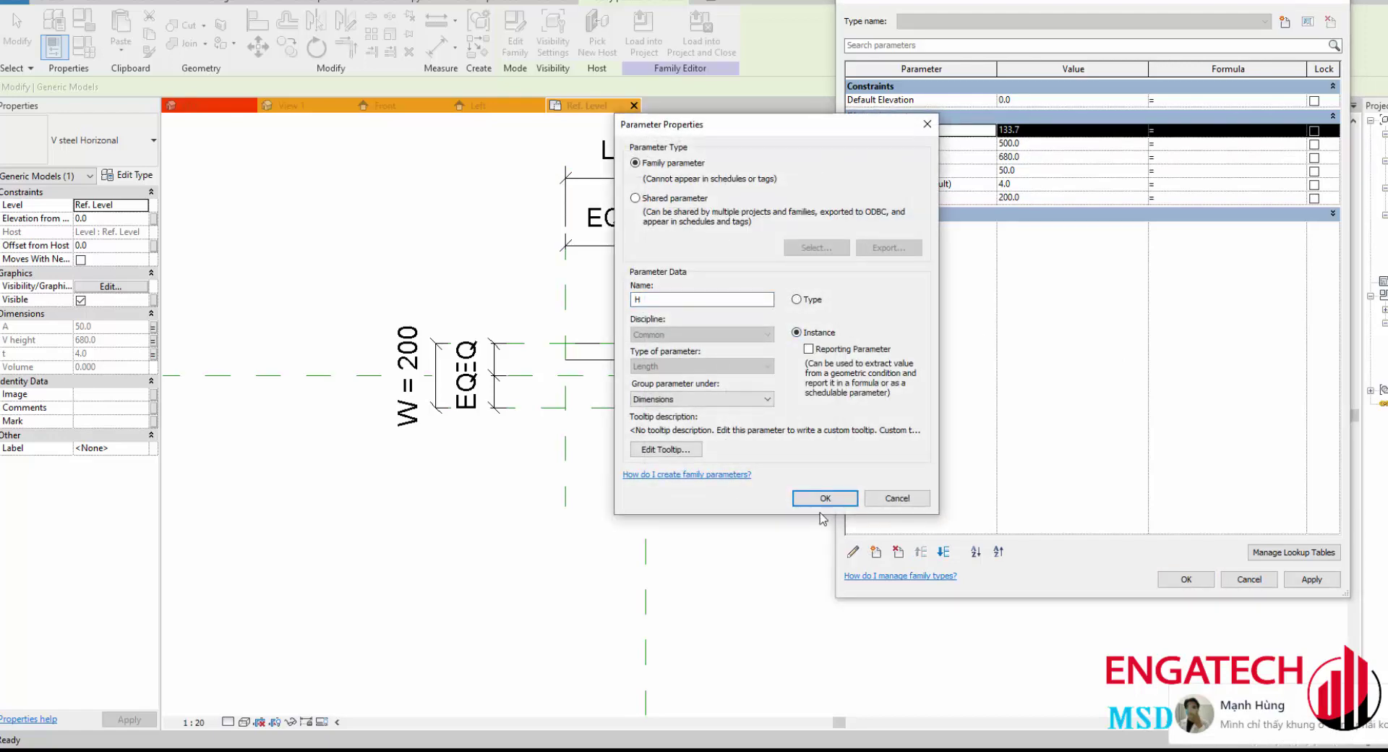
click(825, 498)
click(860, 199)
click(854, 552)
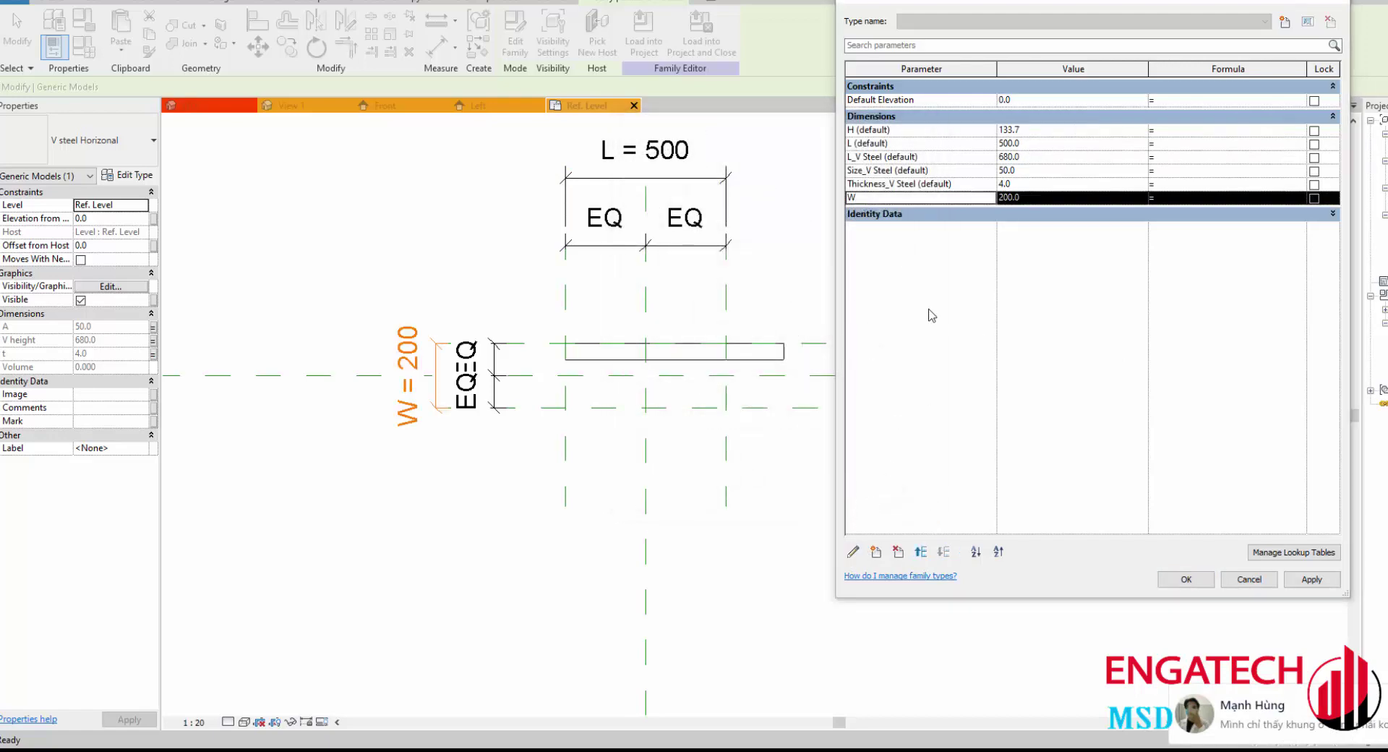
click(815, 333)
click(854, 498)
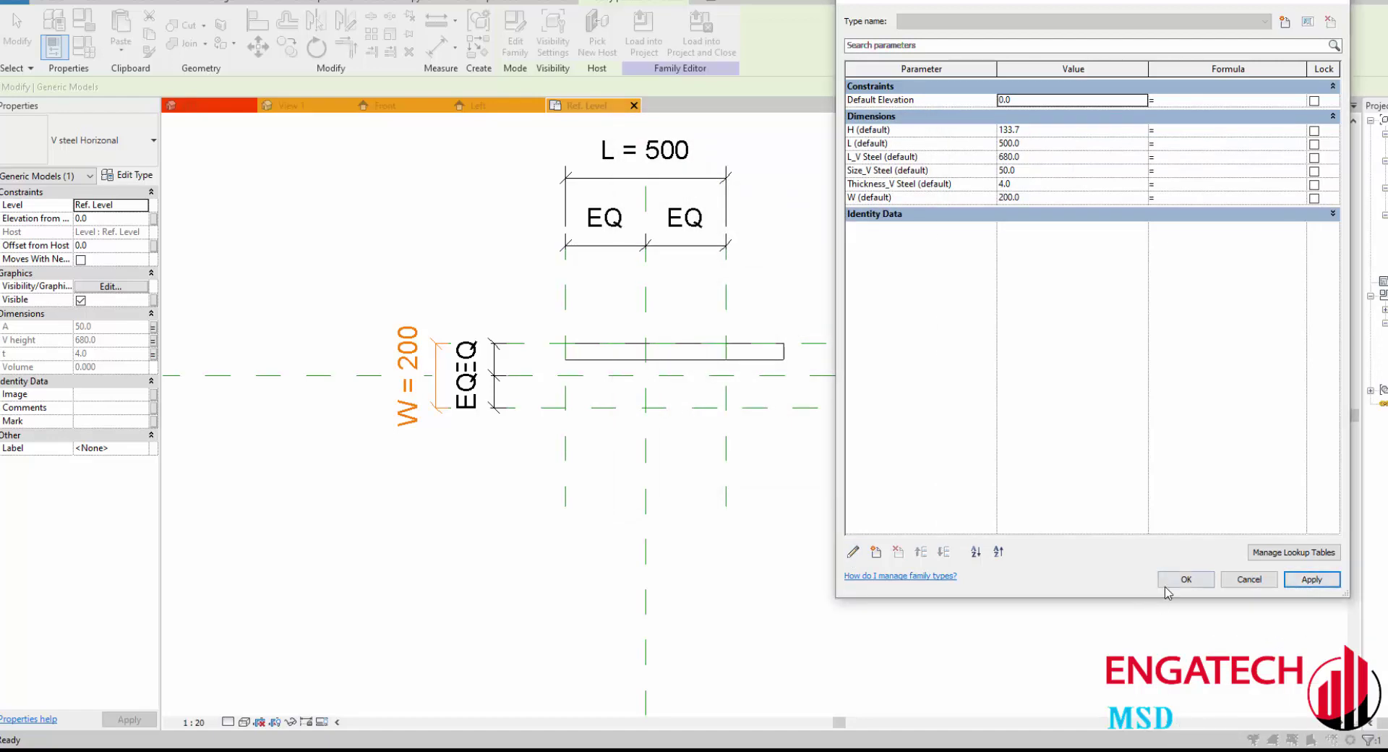
click(1186, 579)
click(784, 354)
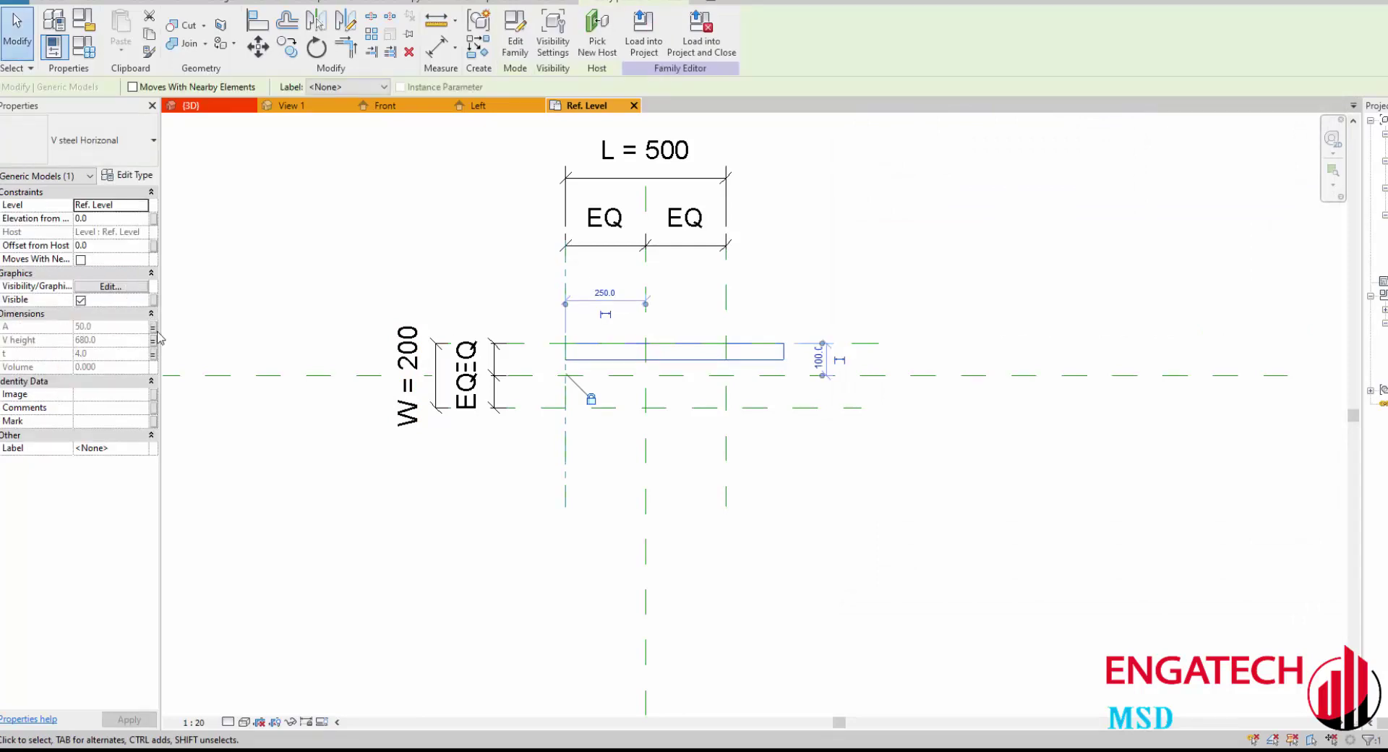
Step: Check which family parameter drives dimension A of the horizontal V steel member
click(201, 253)
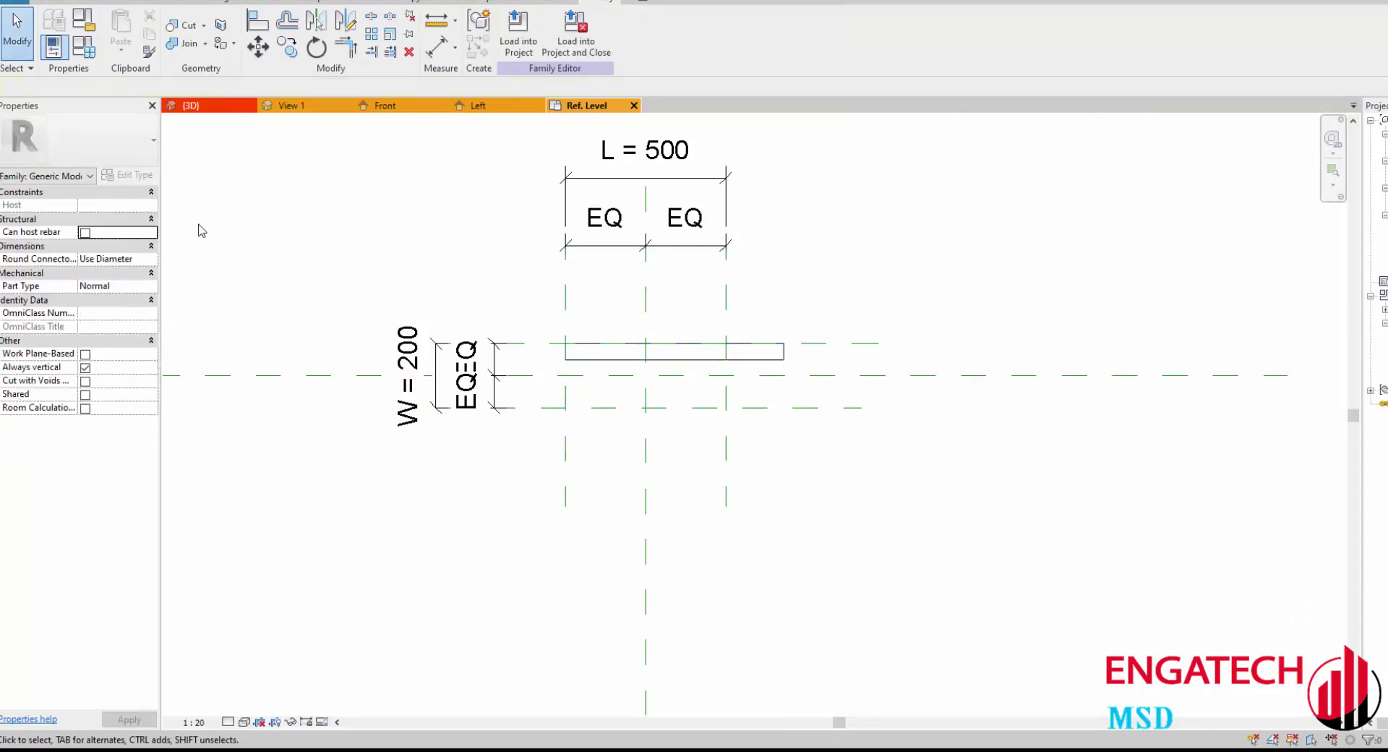
click(695, 359)
key(f)
key(t)
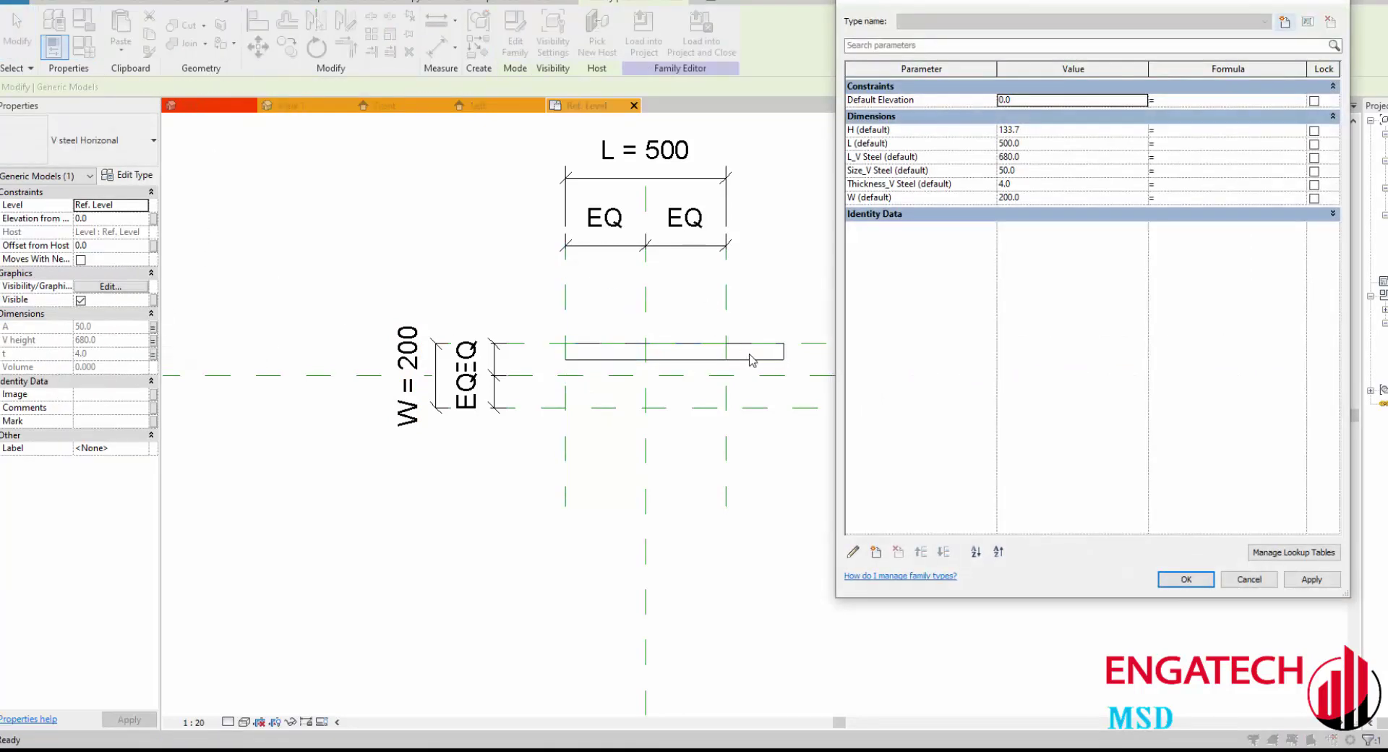
key(Return)
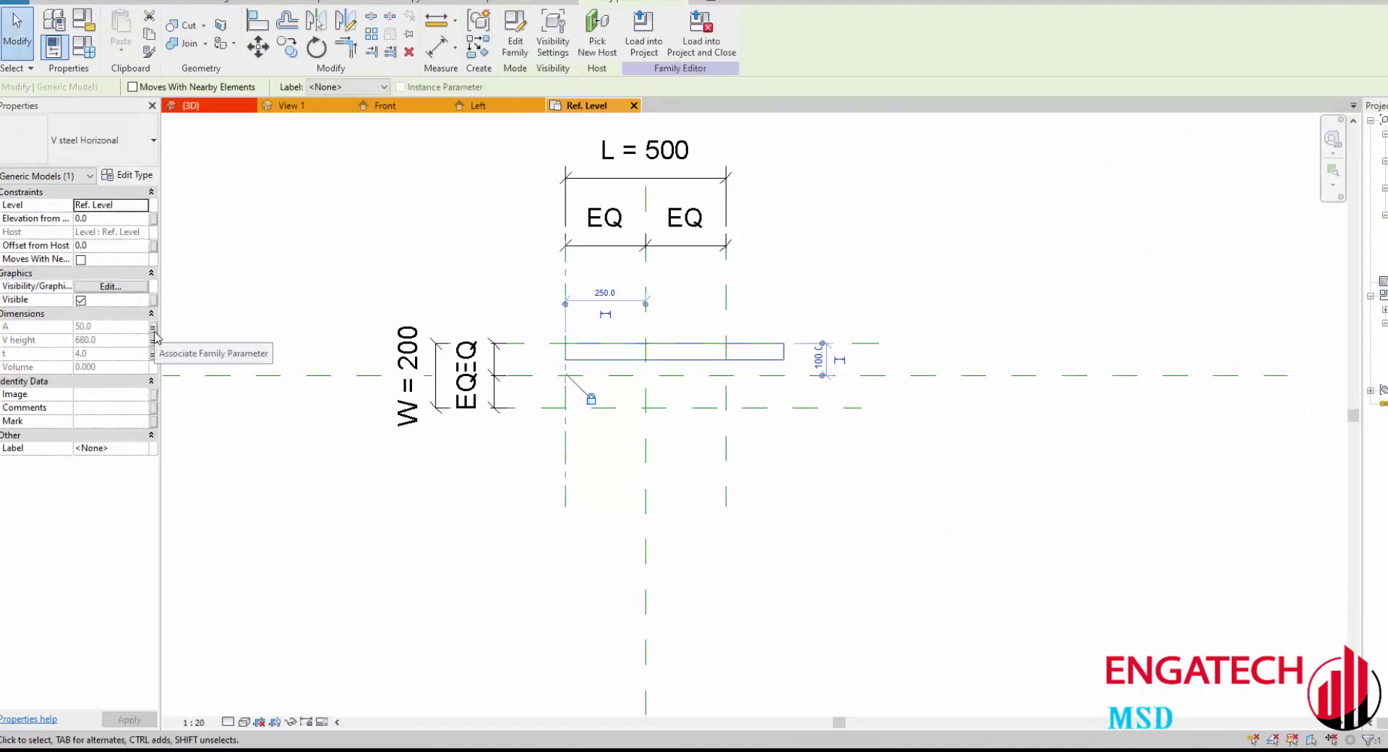
click(154, 329)
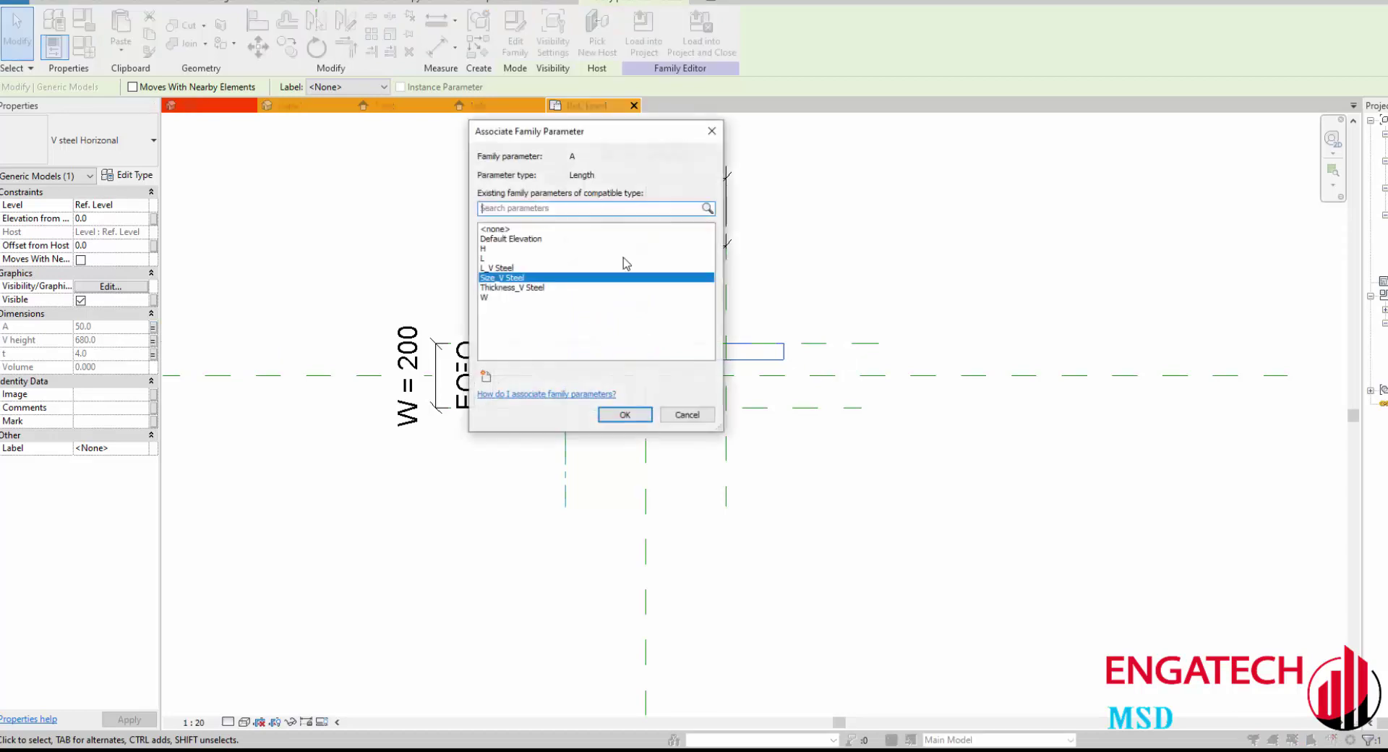
click(625, 414)
key(Escape)
Step: Give L_V Steel the formula = L so it becomes 500
click(84, 47)
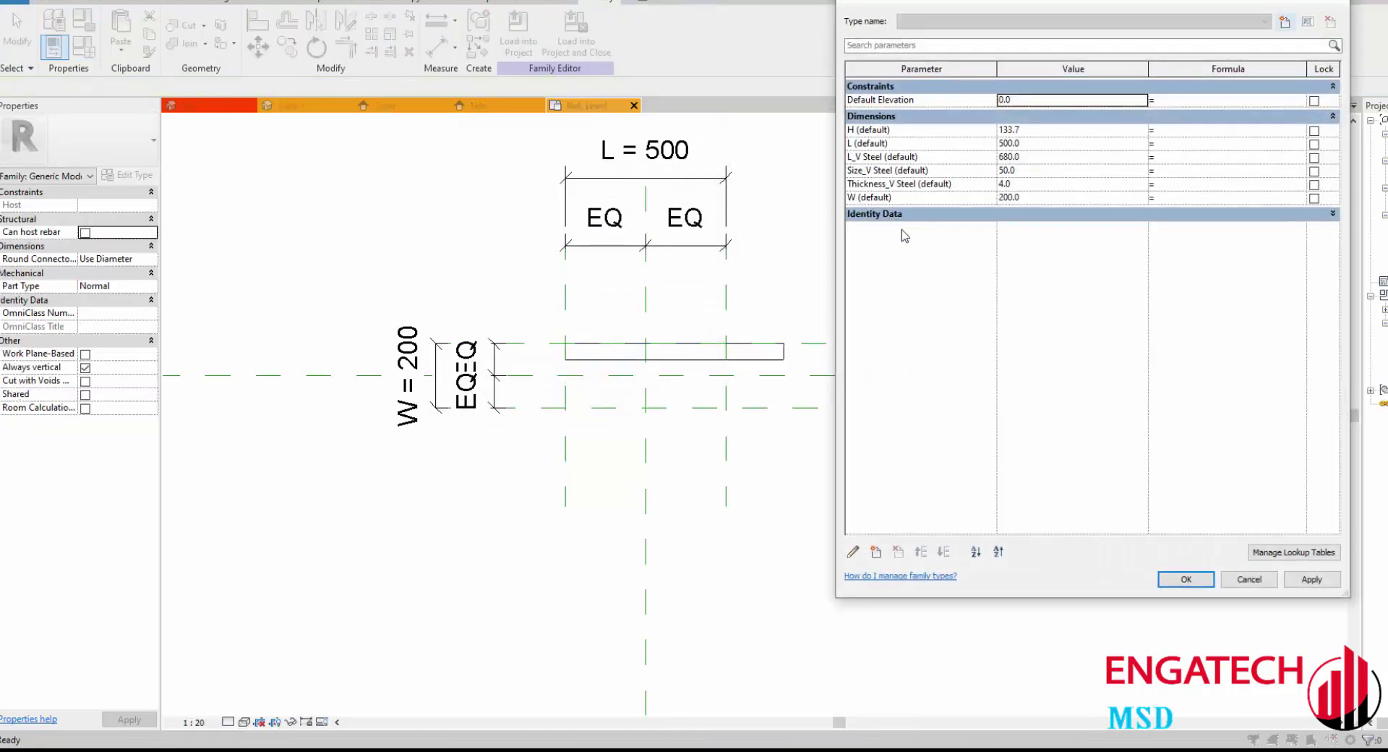
click(1211, 144)
text(L)
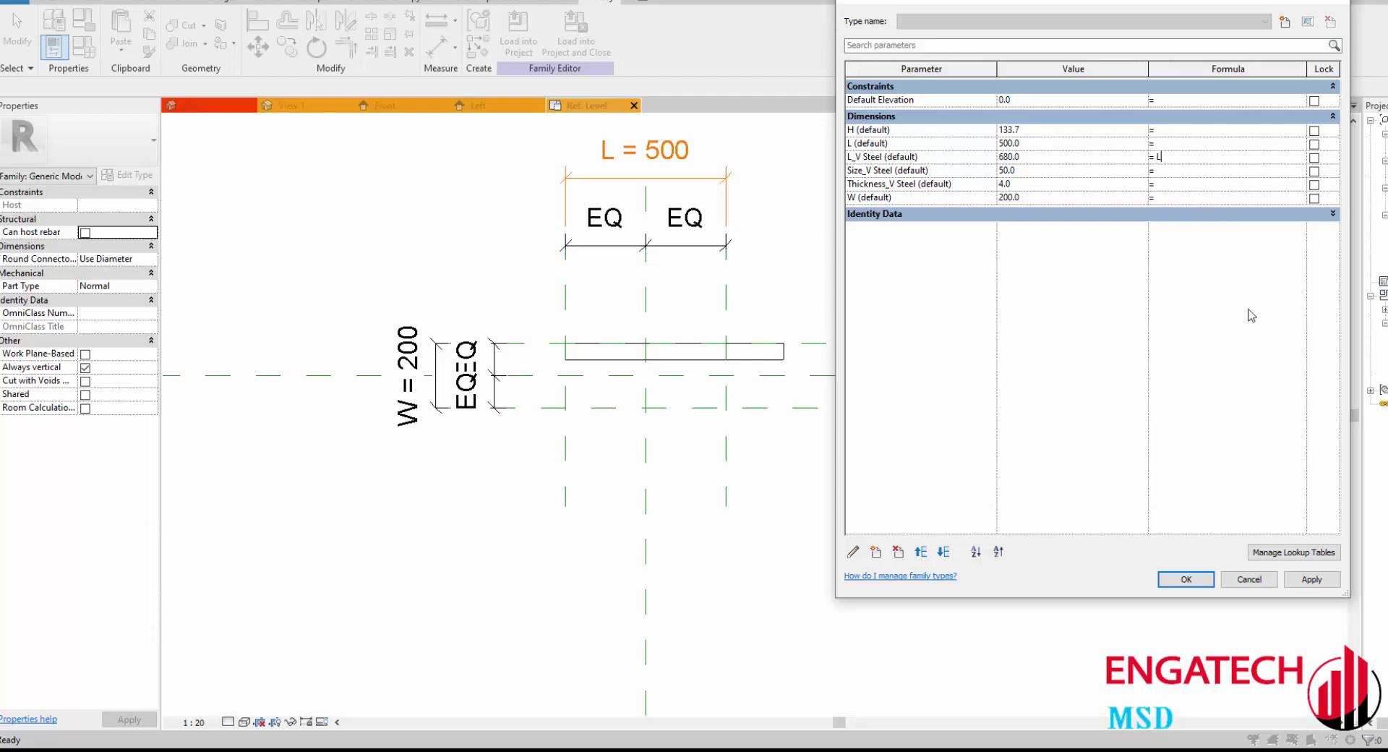
click(1299, 586)
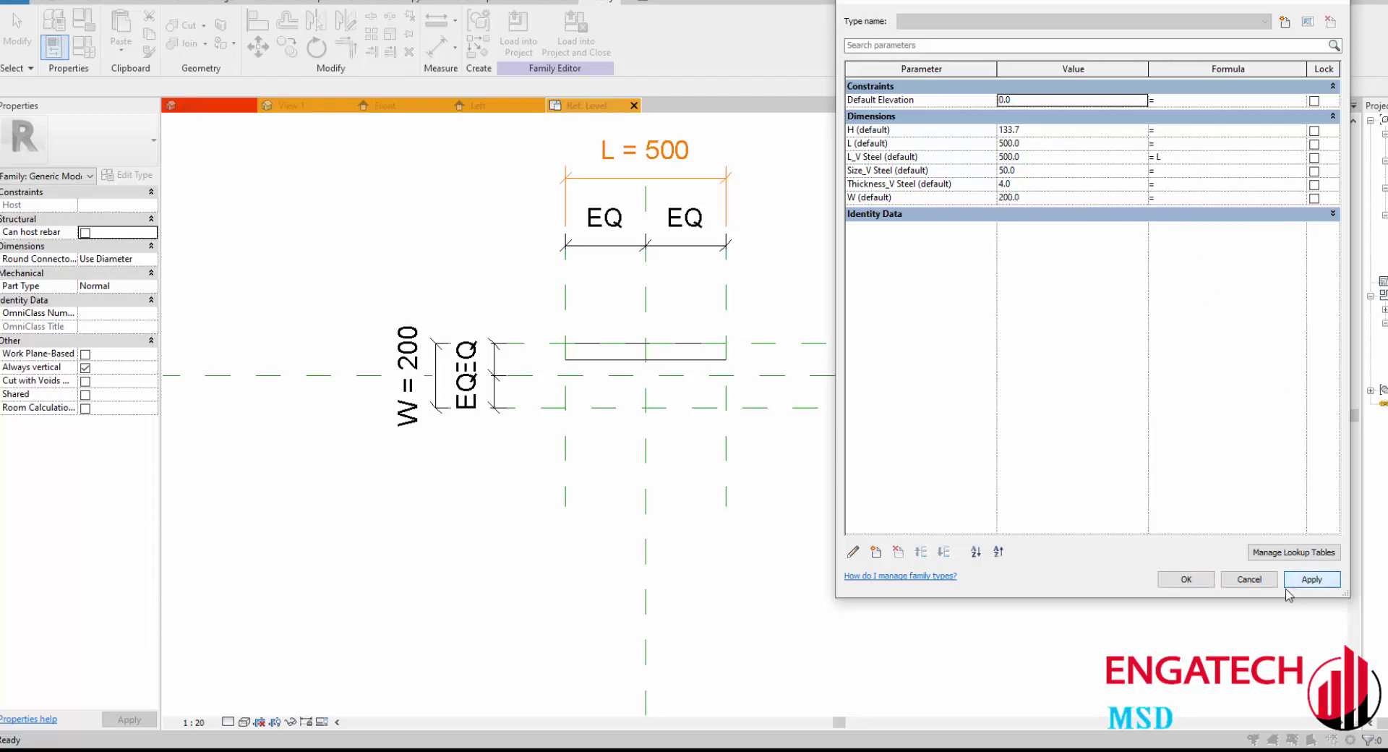
click(1201, 580)
scroll(604, 353, up, 2)
click(603, 353)
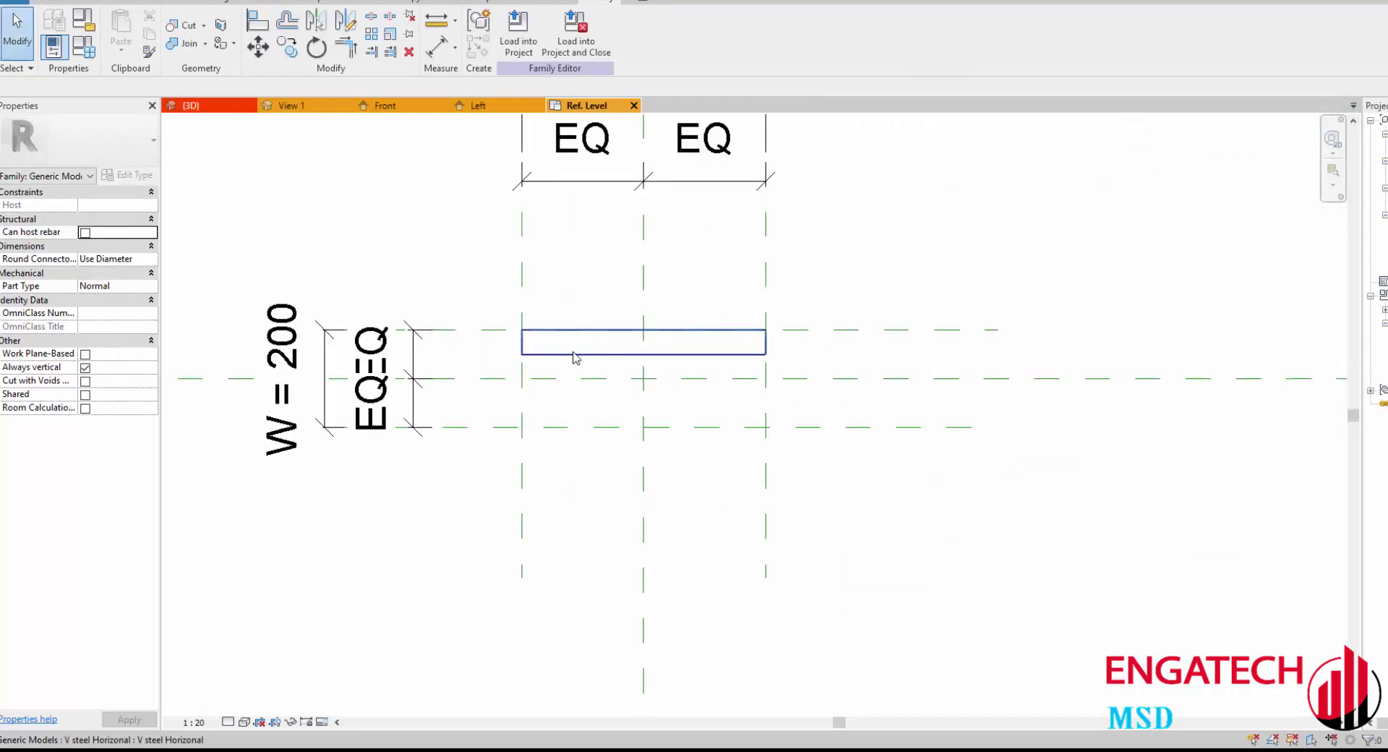
Step: Place a second V steel Horizontal member along the lower reference plane and review it in 3D
click(476, 55)
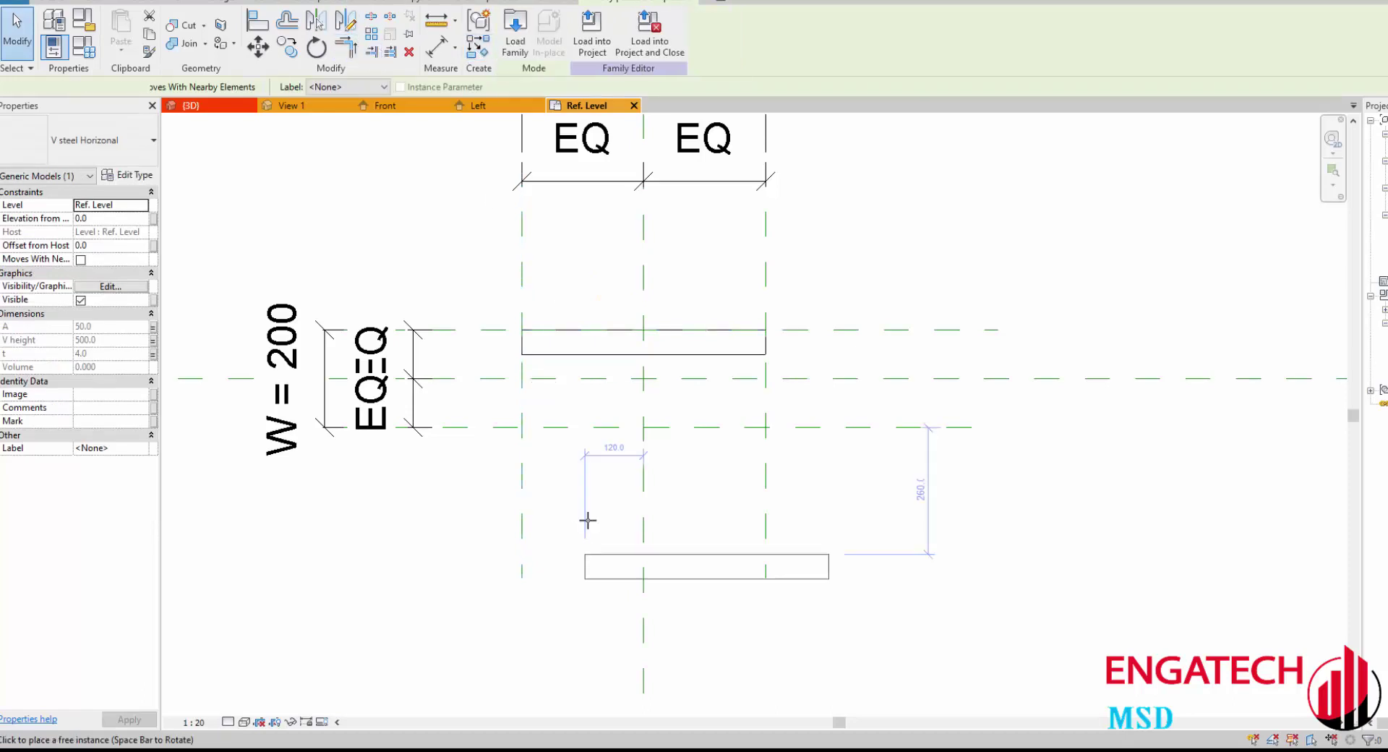
click(767, 422)
key(Escape)
key(Escape)
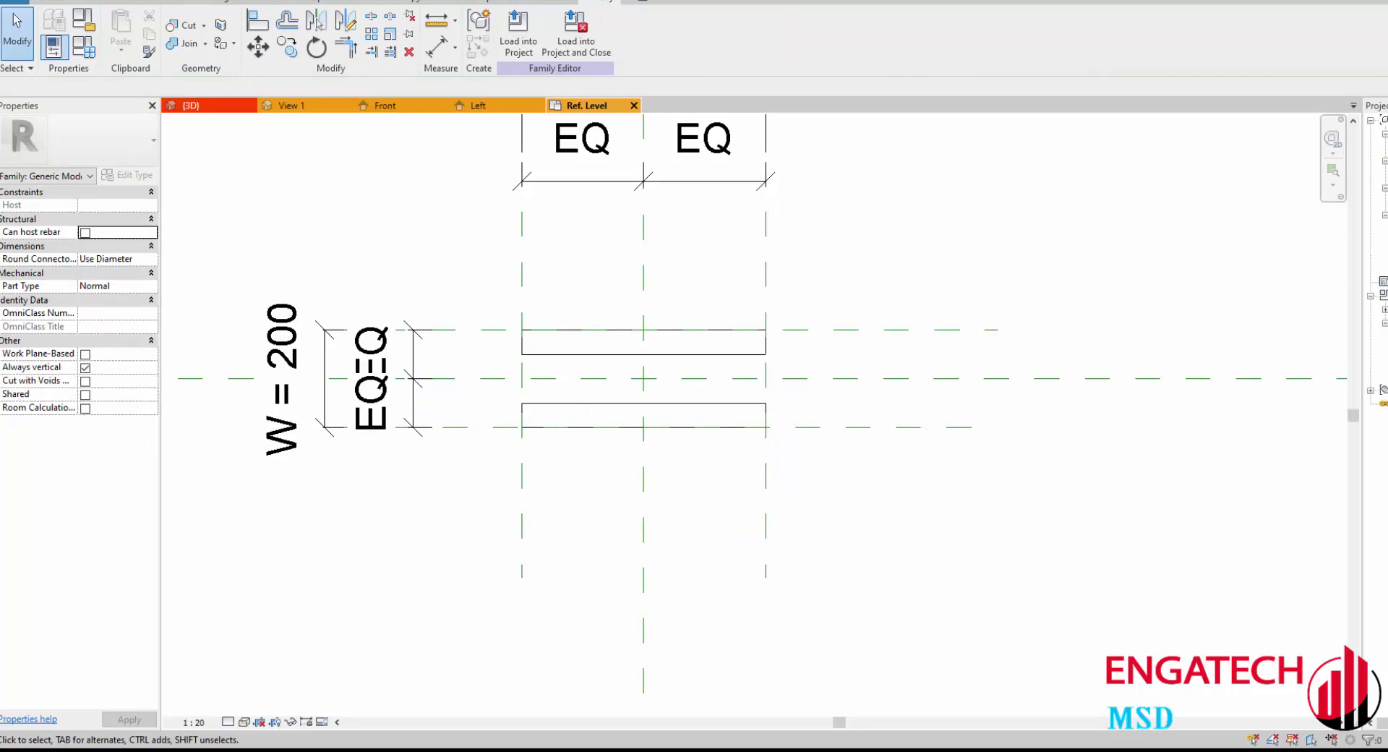
key(3)
key(d)
shift+middle_drag(709, 416, 666, 372)
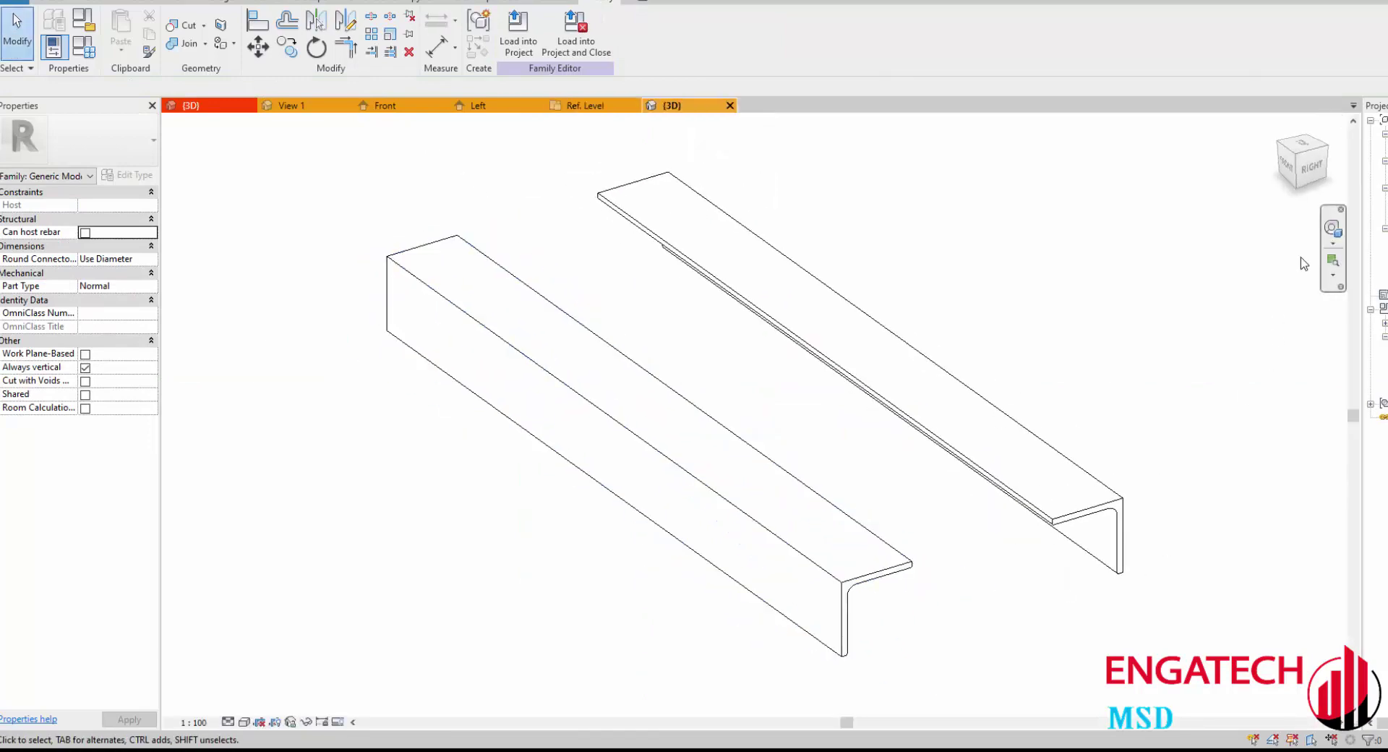
key(ctrl+Tab)
scroll(697, 412, up, 2)
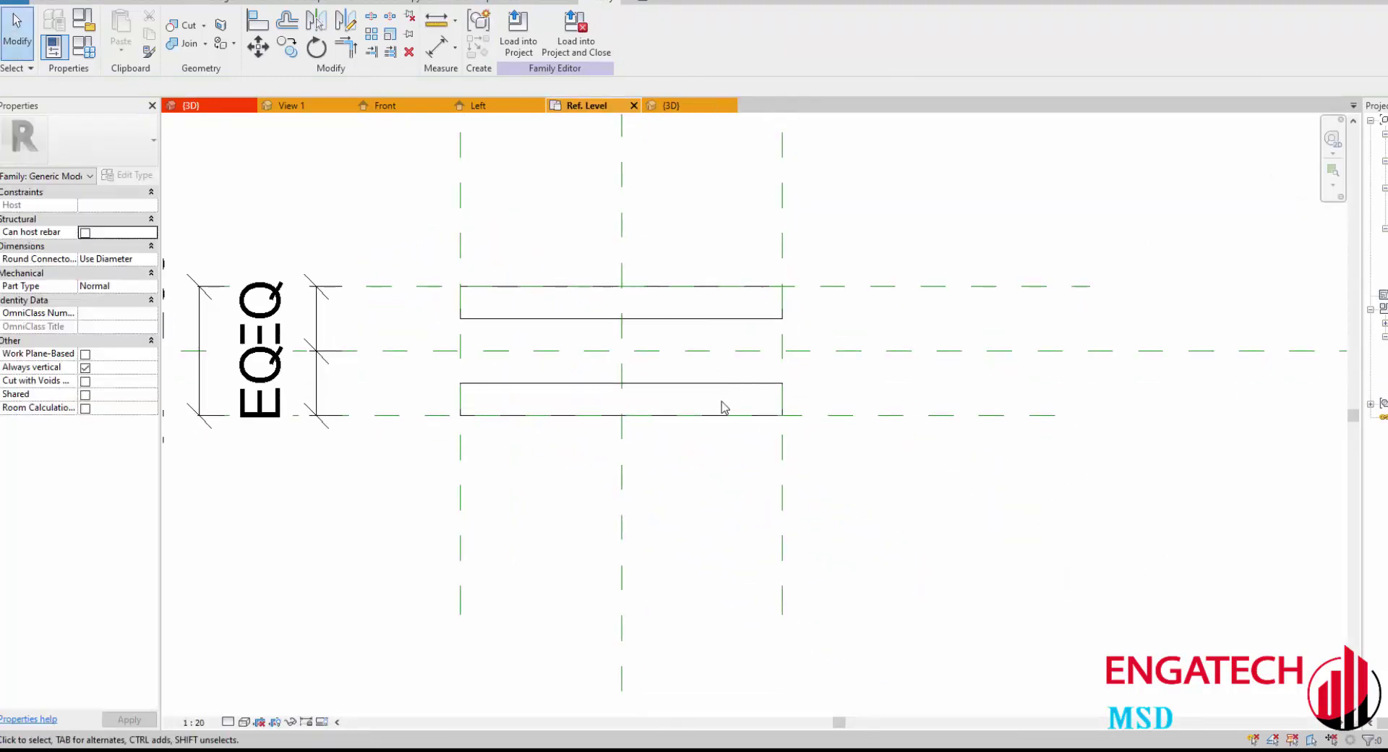
Step: Align the member's edges to the horizontal and right reference planes and lock them
key(a)
key(l)
click(791, 286)
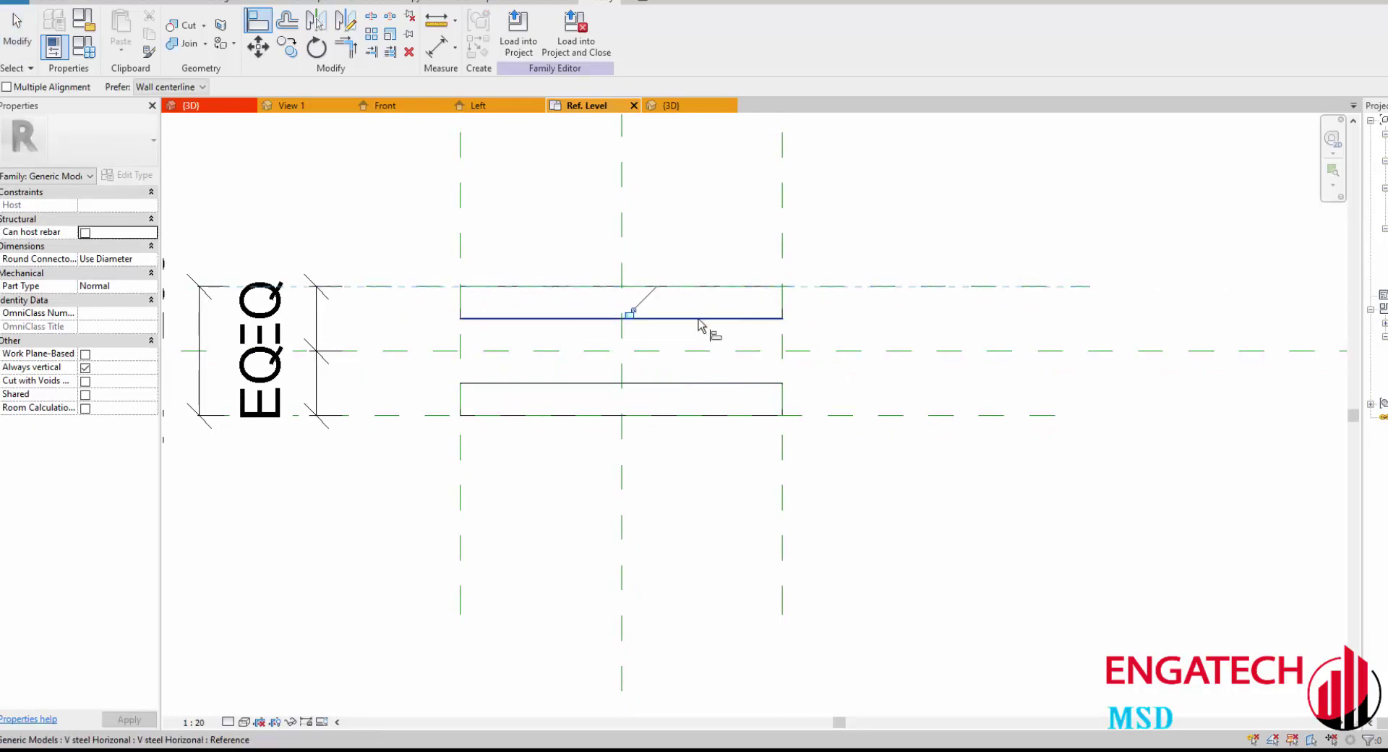
click(631, 313)
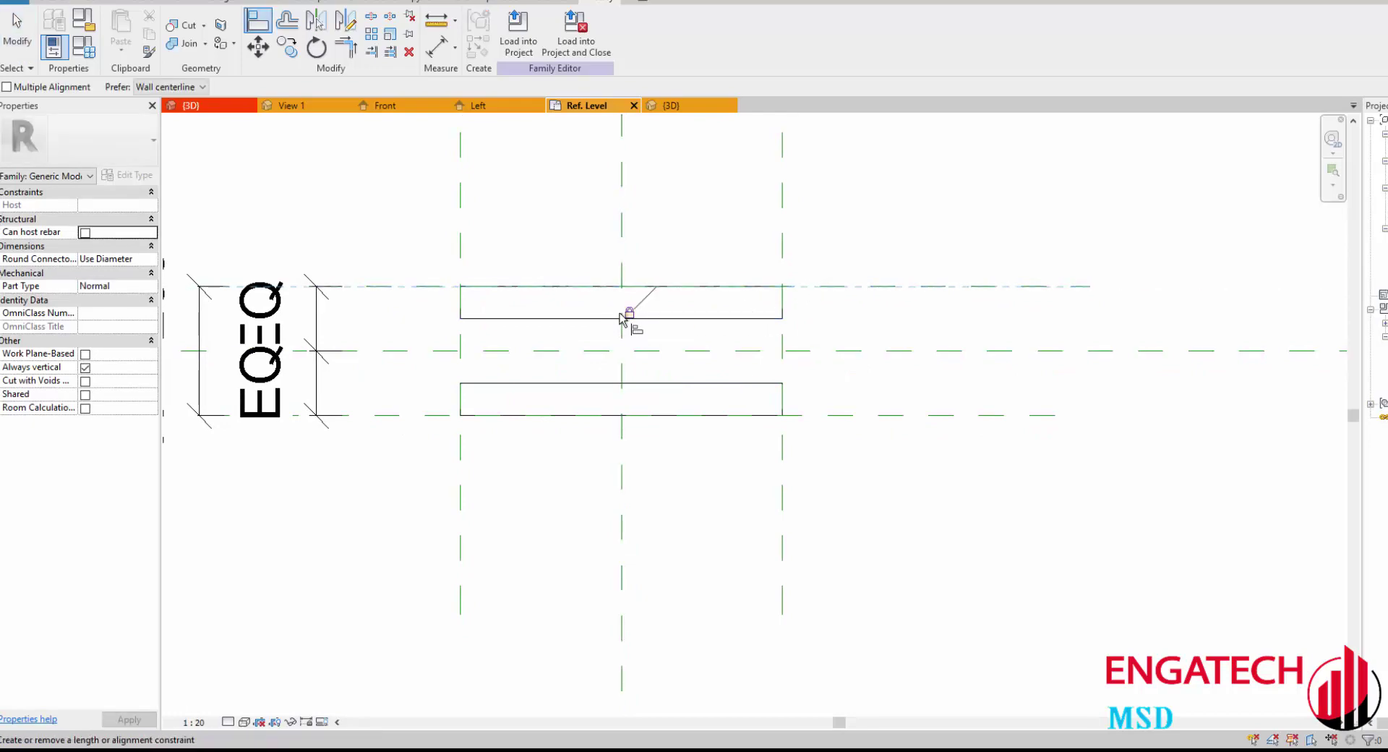
click(788, 402)
key(Escape)
click(713, 385)
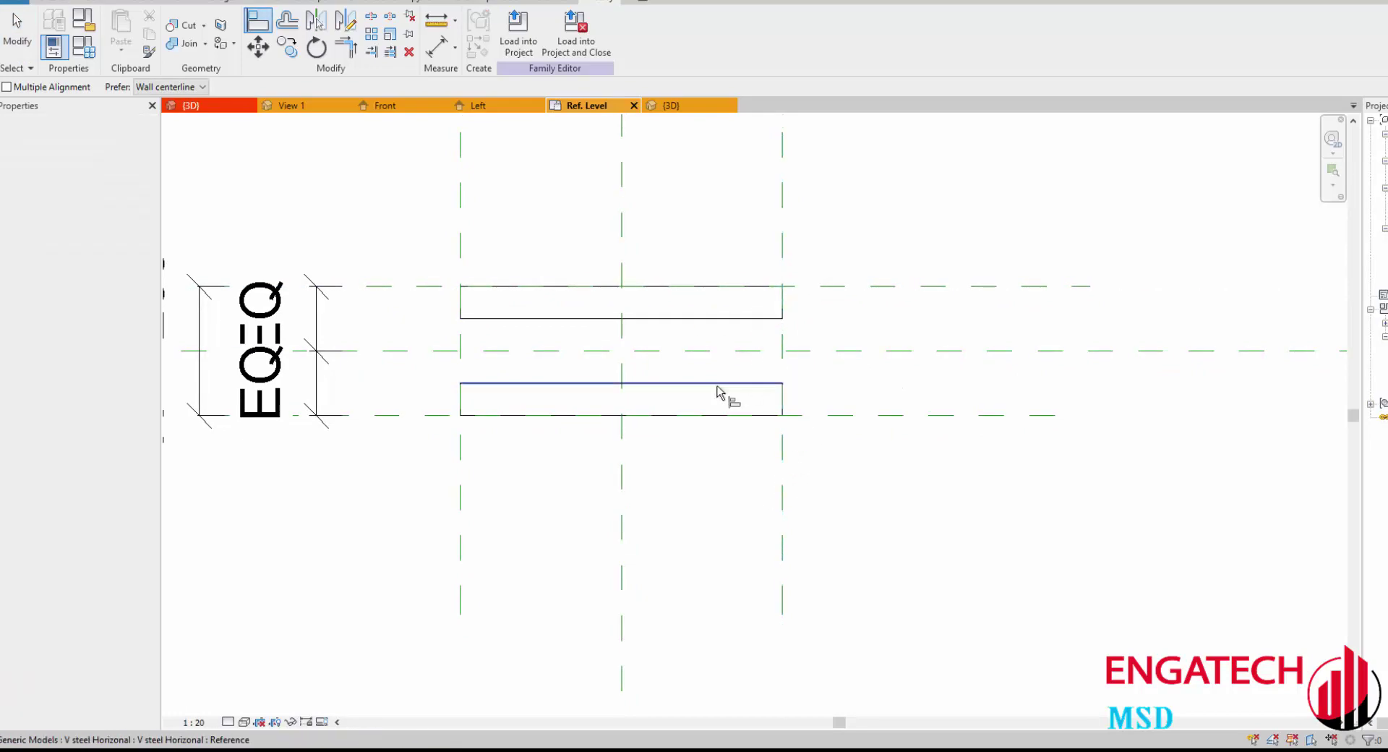
Step: Link the second angle's thickness t to Thickness_V Steel
click(155, 327)
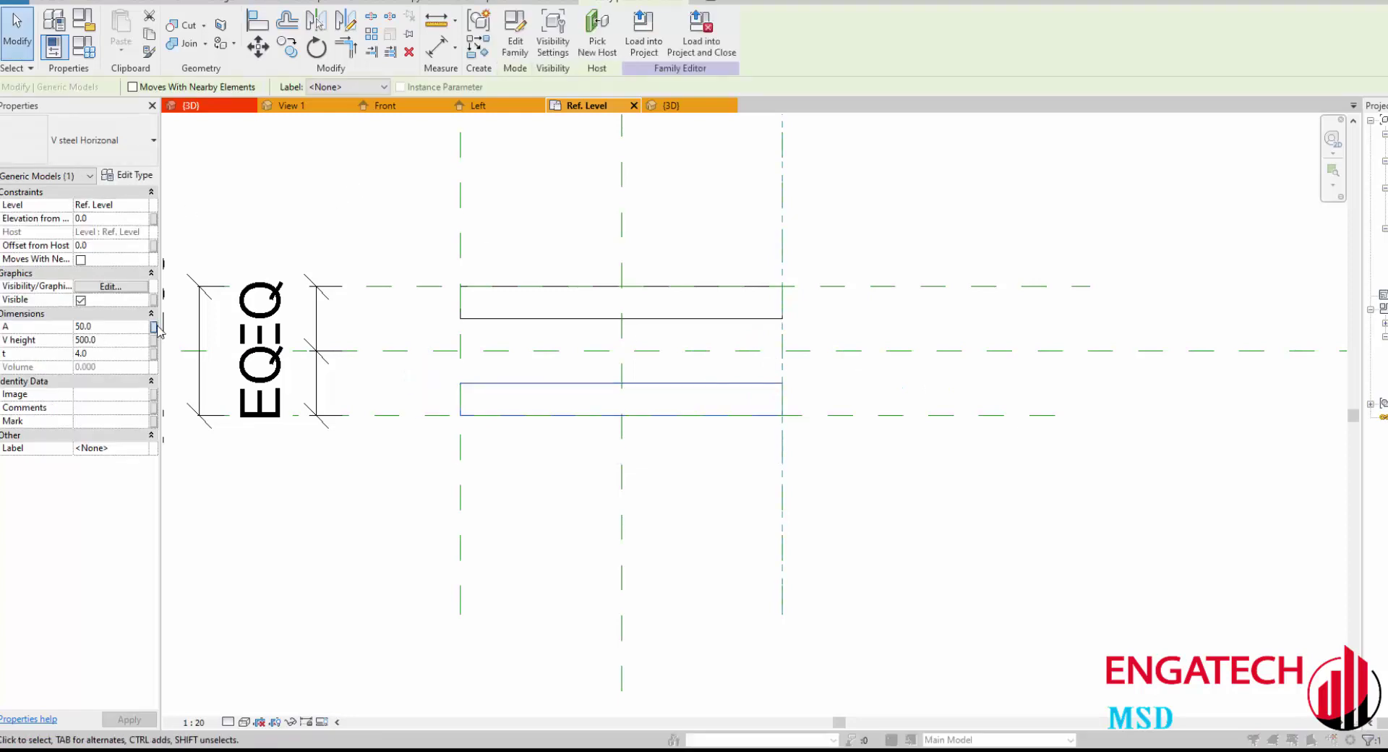
click(497, 268)
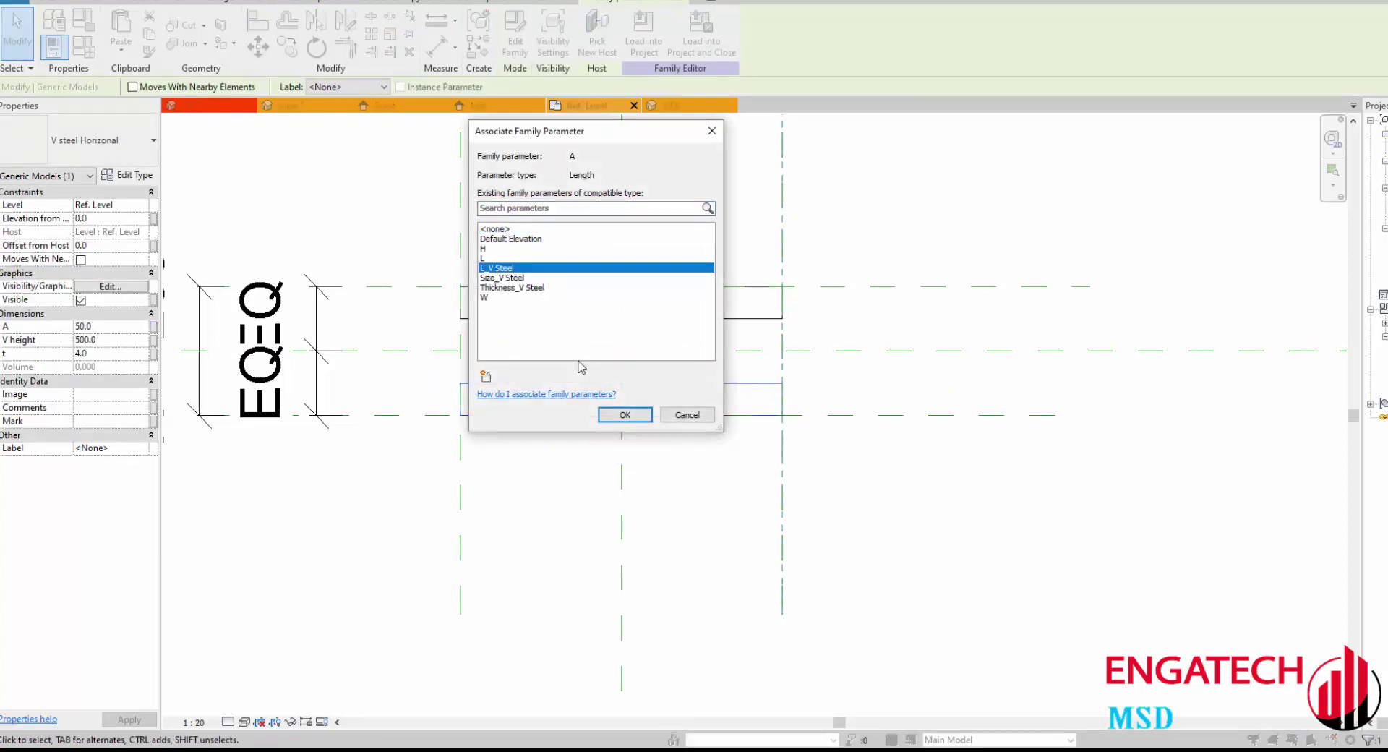
click(625, 416)
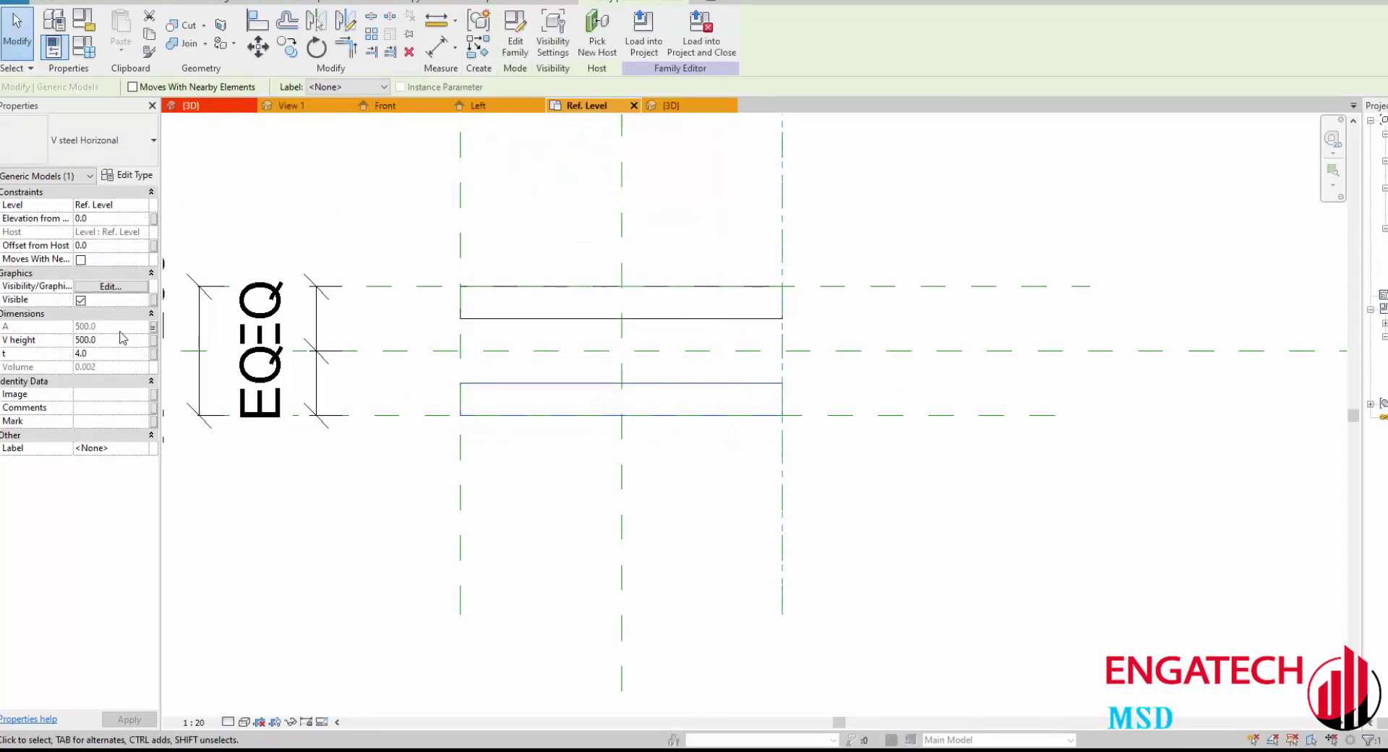
click(155, 353)
click(509, 288)
click(625, 414)
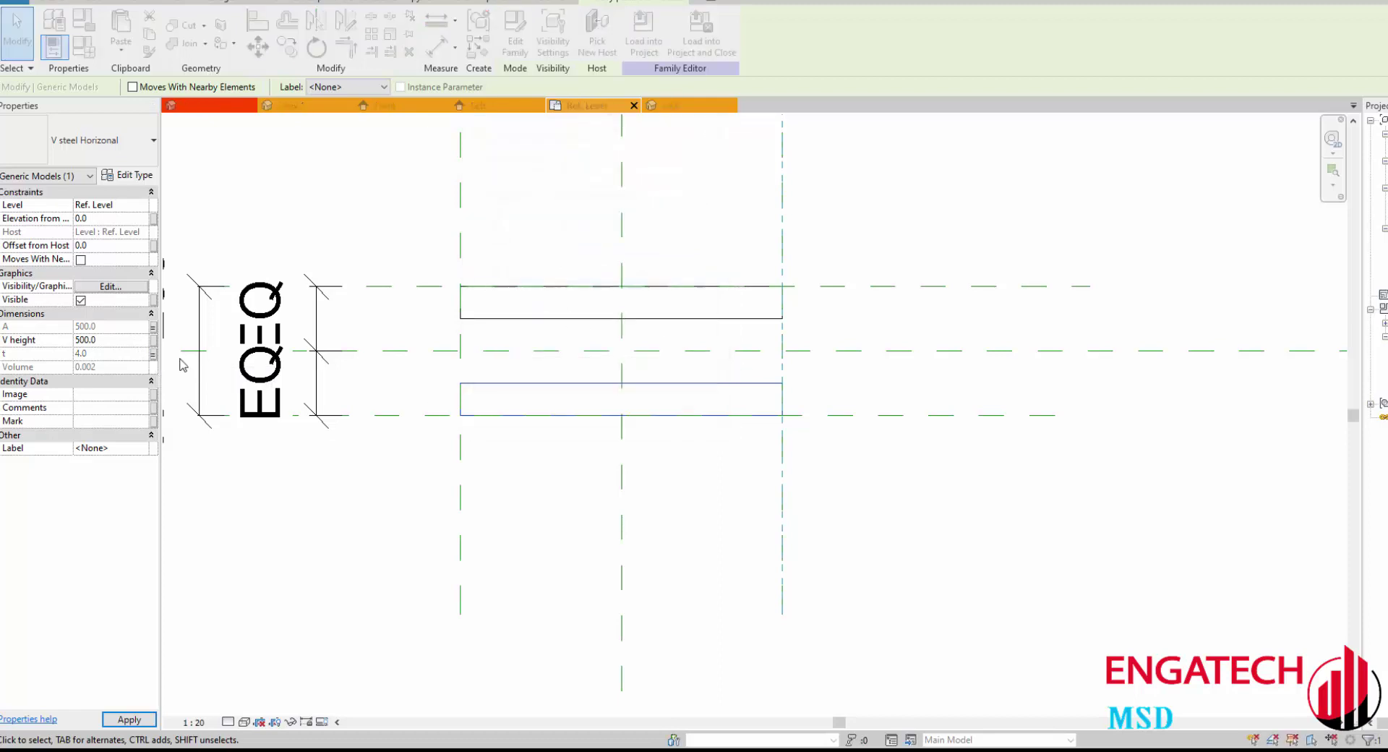
click(154, 341)
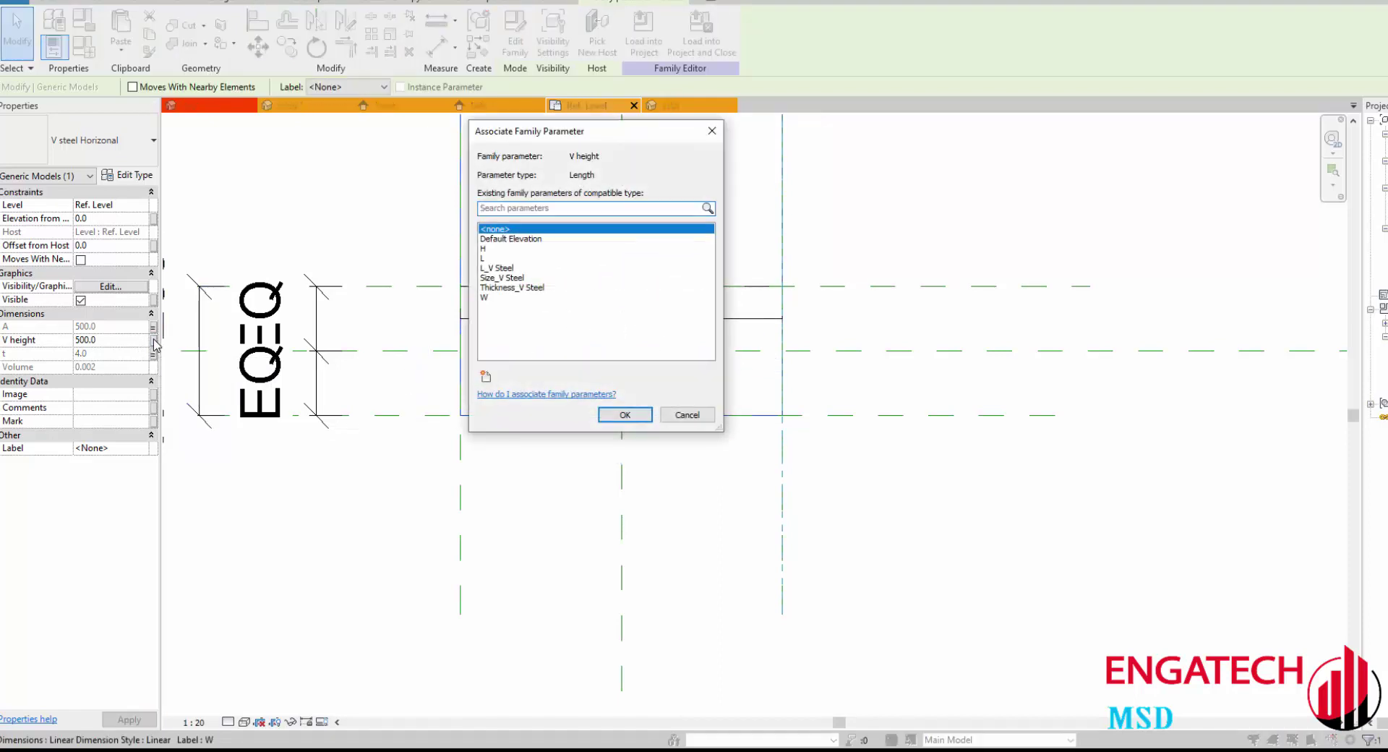
key(Escape)
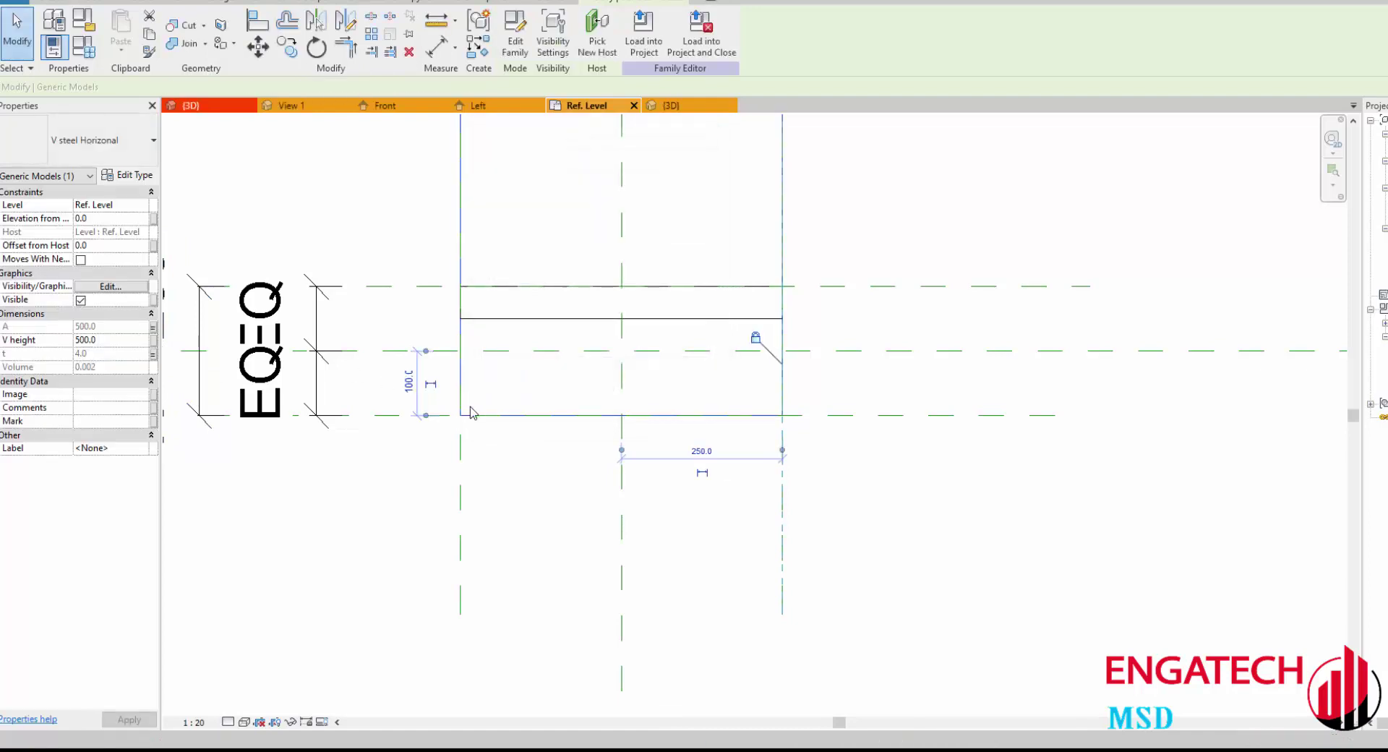
Step: Relink the angle's A and V height to Size_V Steel
click(154, 327)
click(499, 277)
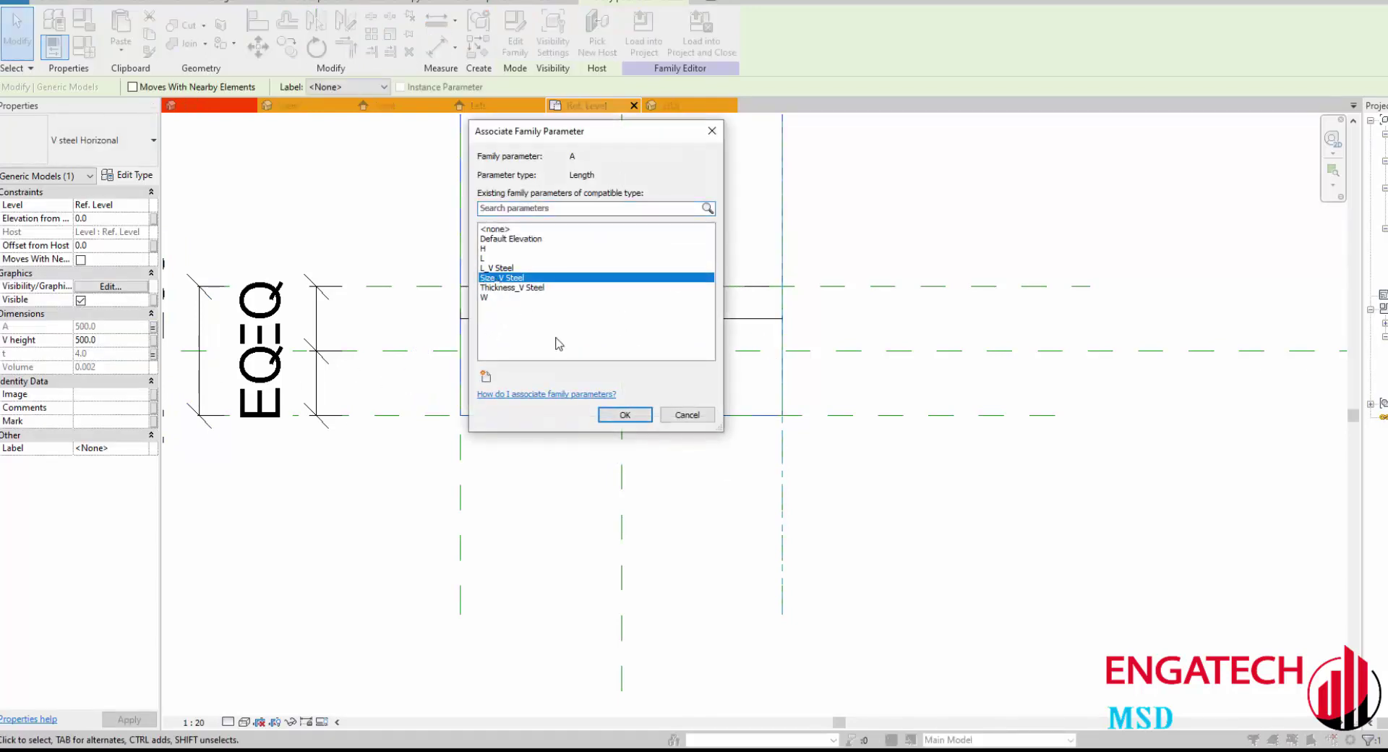
click(604, 412)
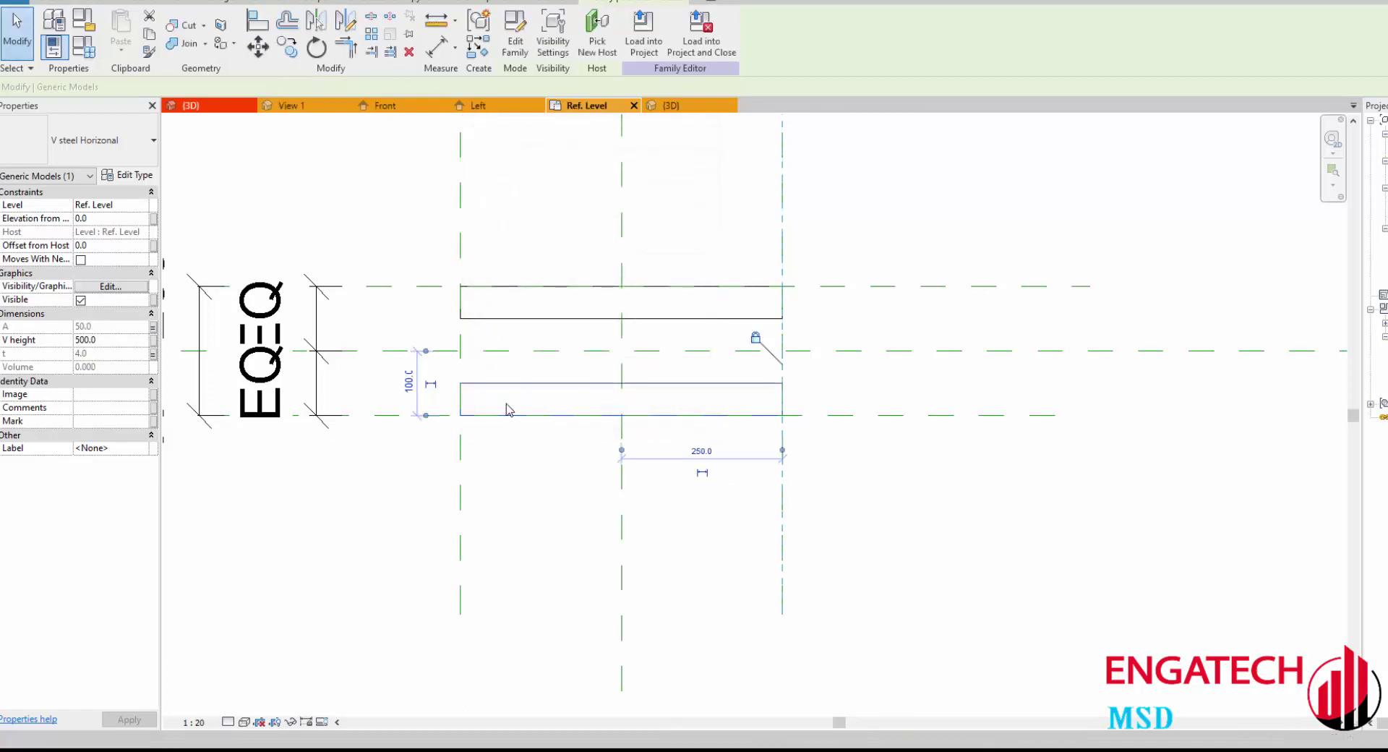
click(153, 339)
click(503, 280)
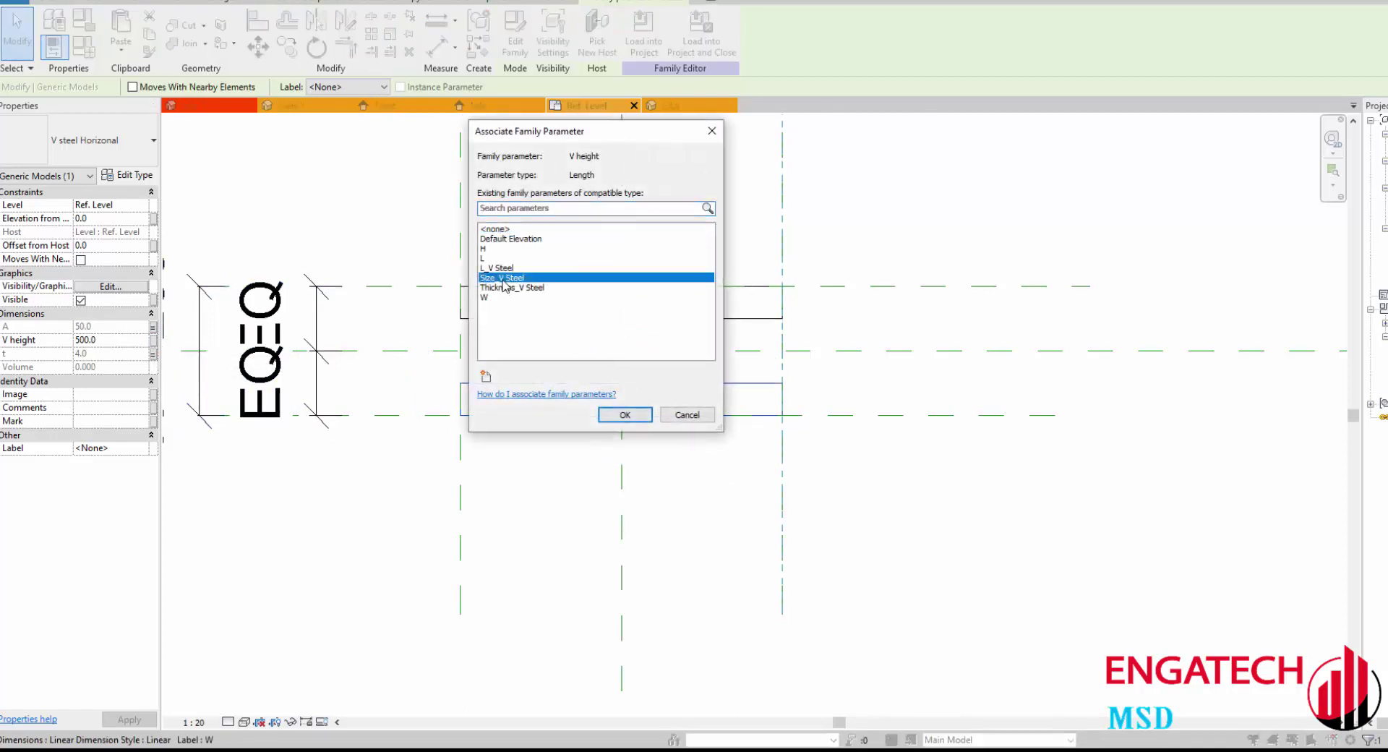
click(624, 414)
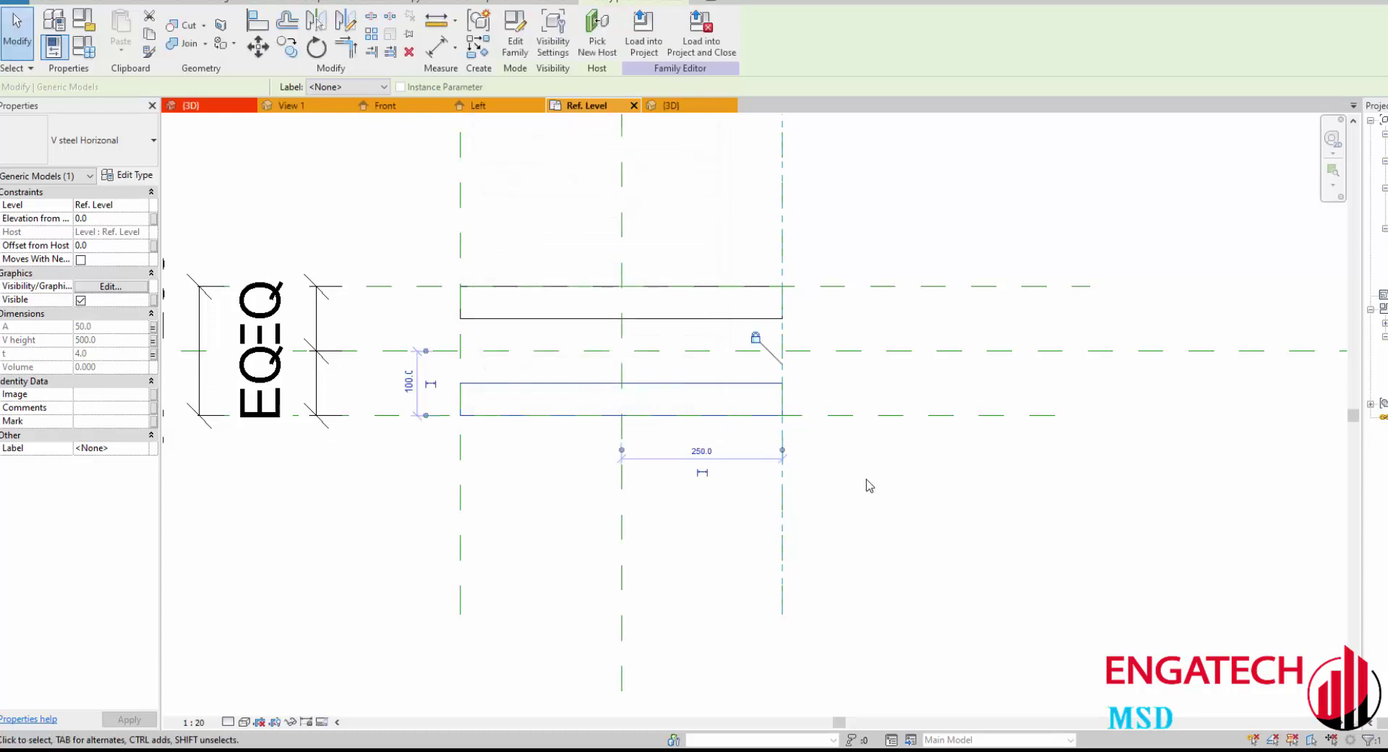
click(868, 483)
click(671, 105)
Step: Orbit the 3D view to inspect both angle members, then return to the Ref. Level plan
shift+middle_drag(598, 269, 638, 232)
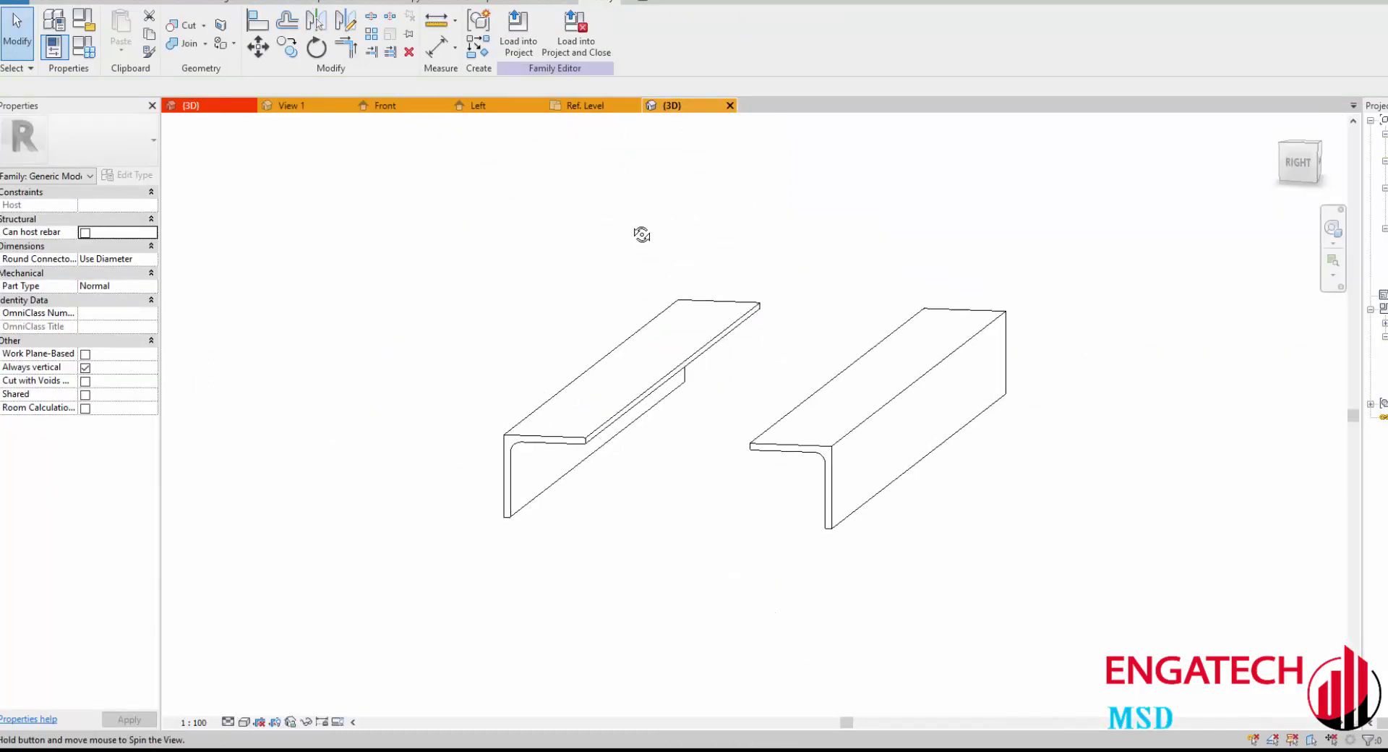
click(586, 105)
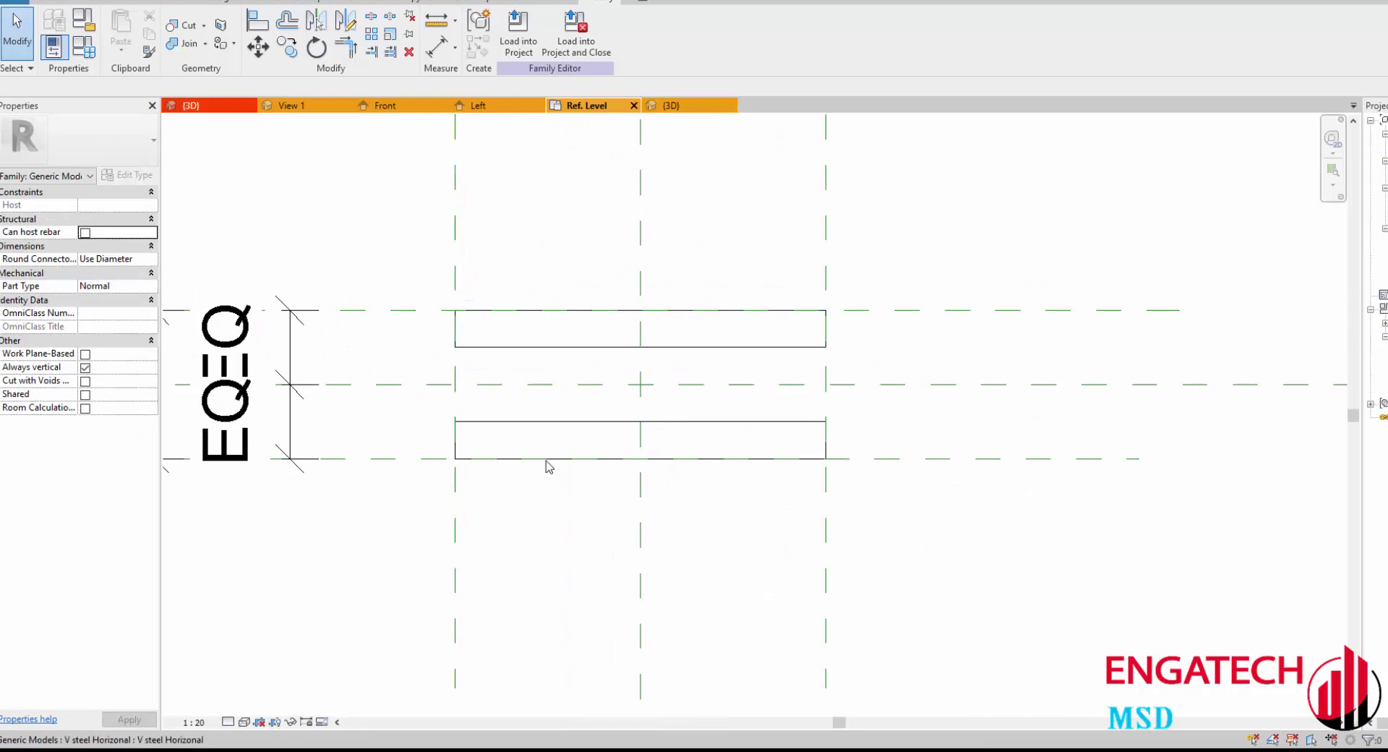
scroll(546, 464, up, 1)
scroll(511, 462, up, 1)
scroll(425, 439, down, 1)
Step: Copy the lower reference plane to sit just above the original
click(454, 448)
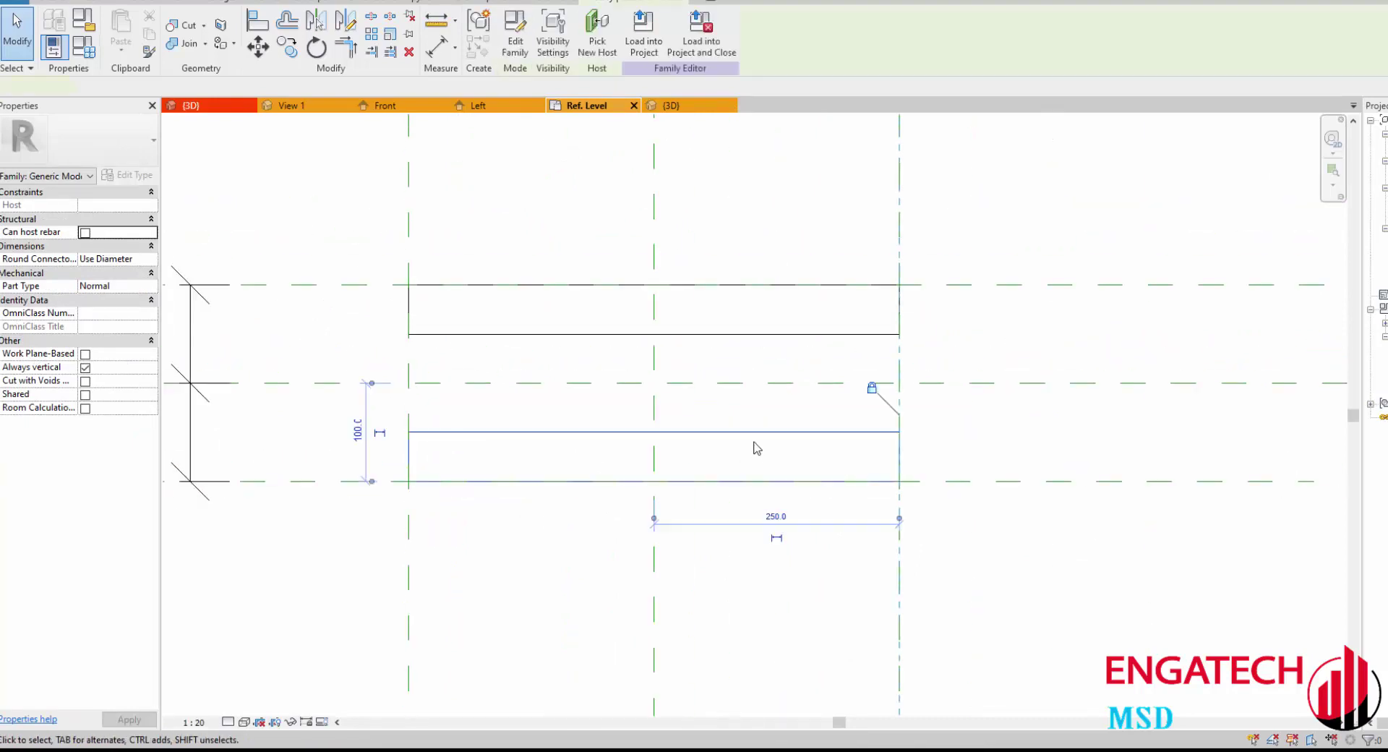
scroll(448, 481, up, 2)
click(403, 484)
scroll(579, 492, up, 1)
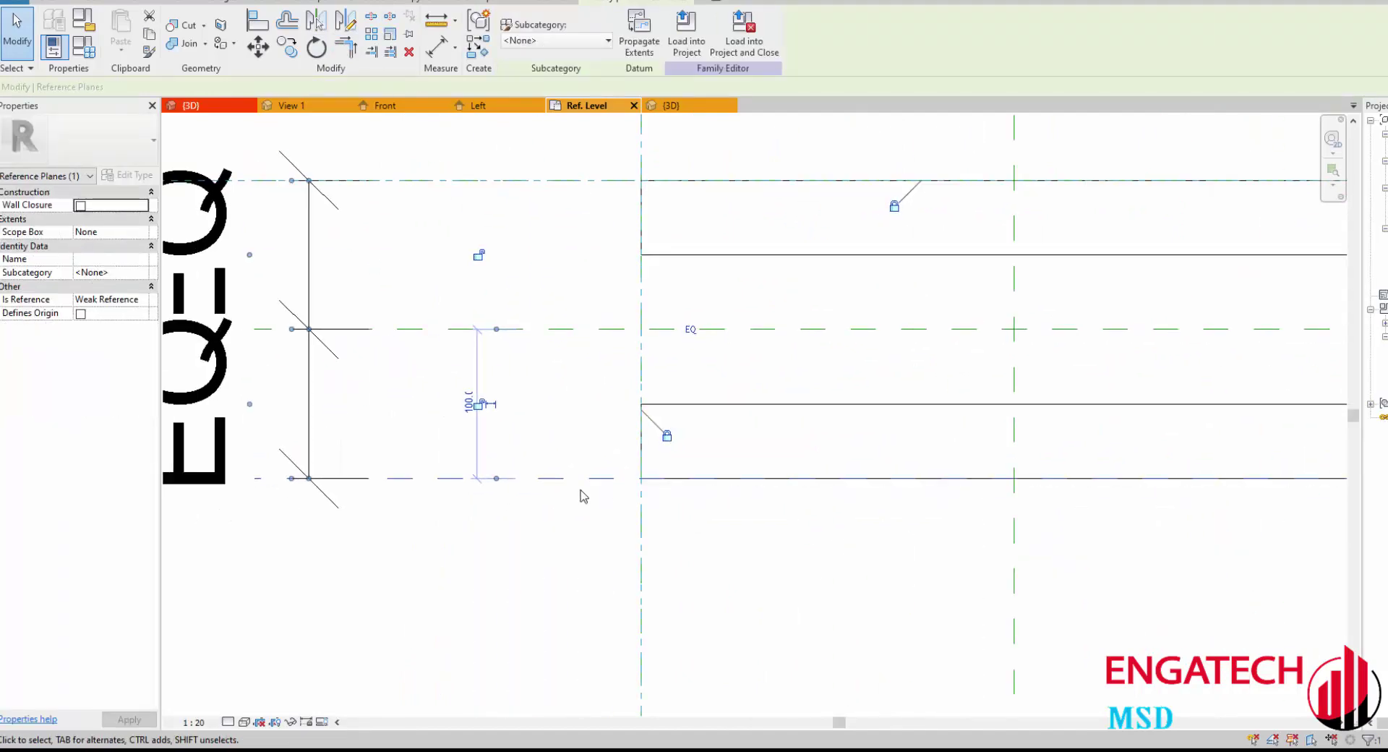
scroll(582, 486, up, 1)
scroll(572, 488, up, 1)
key(c)
key(o)
click(571, 488)
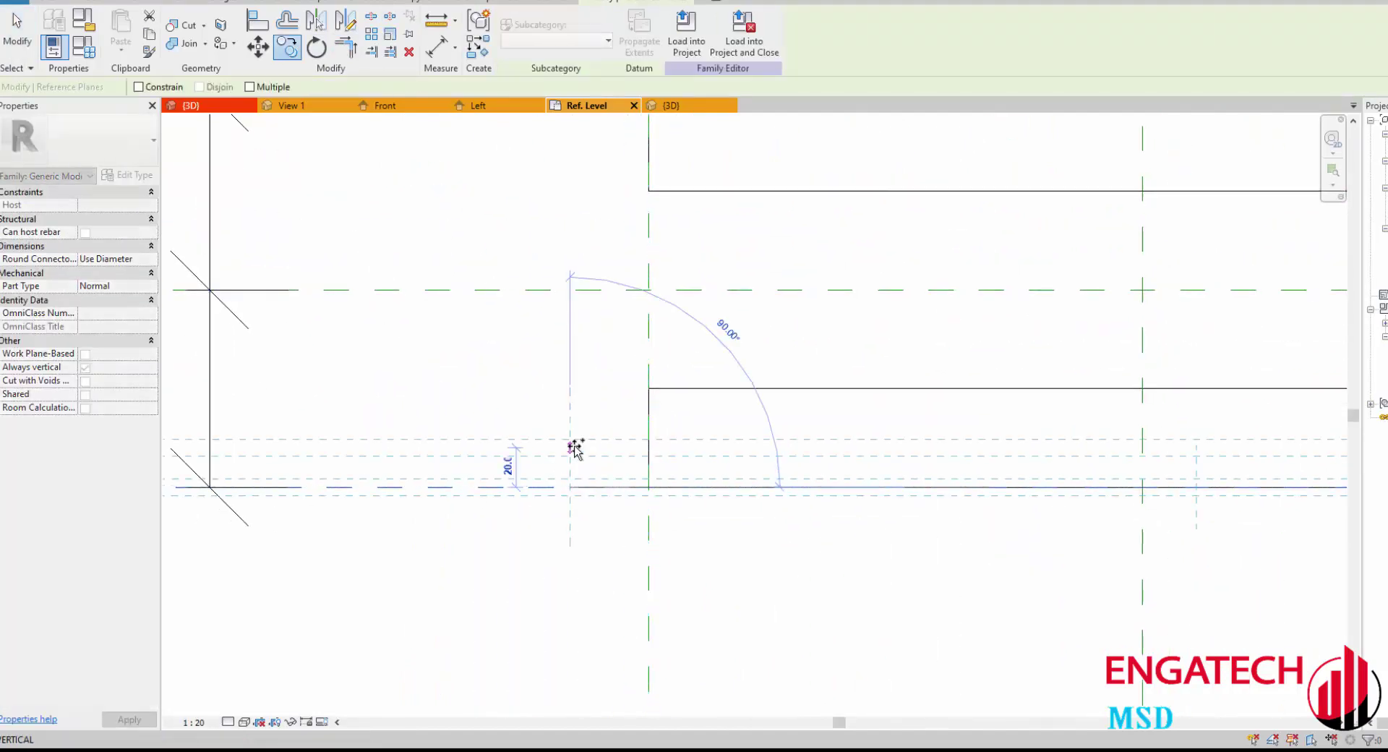
click(572, 469)
key(Escape)
Step: Start an aligned dimension between the two closely spaced reference planes
scroll(660, 471, down, 3)
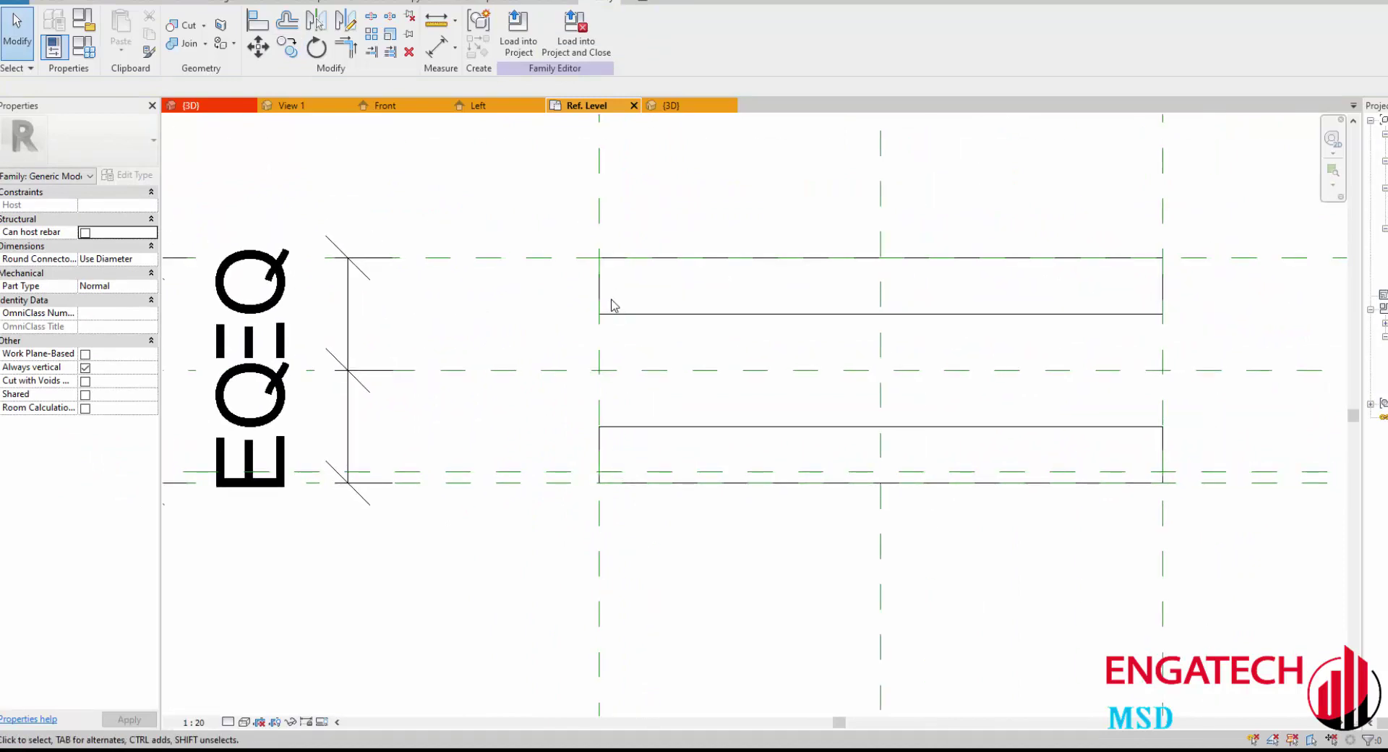
scroll(499, 480, up, 2)
middle_drag(421, 458, 440, 470)
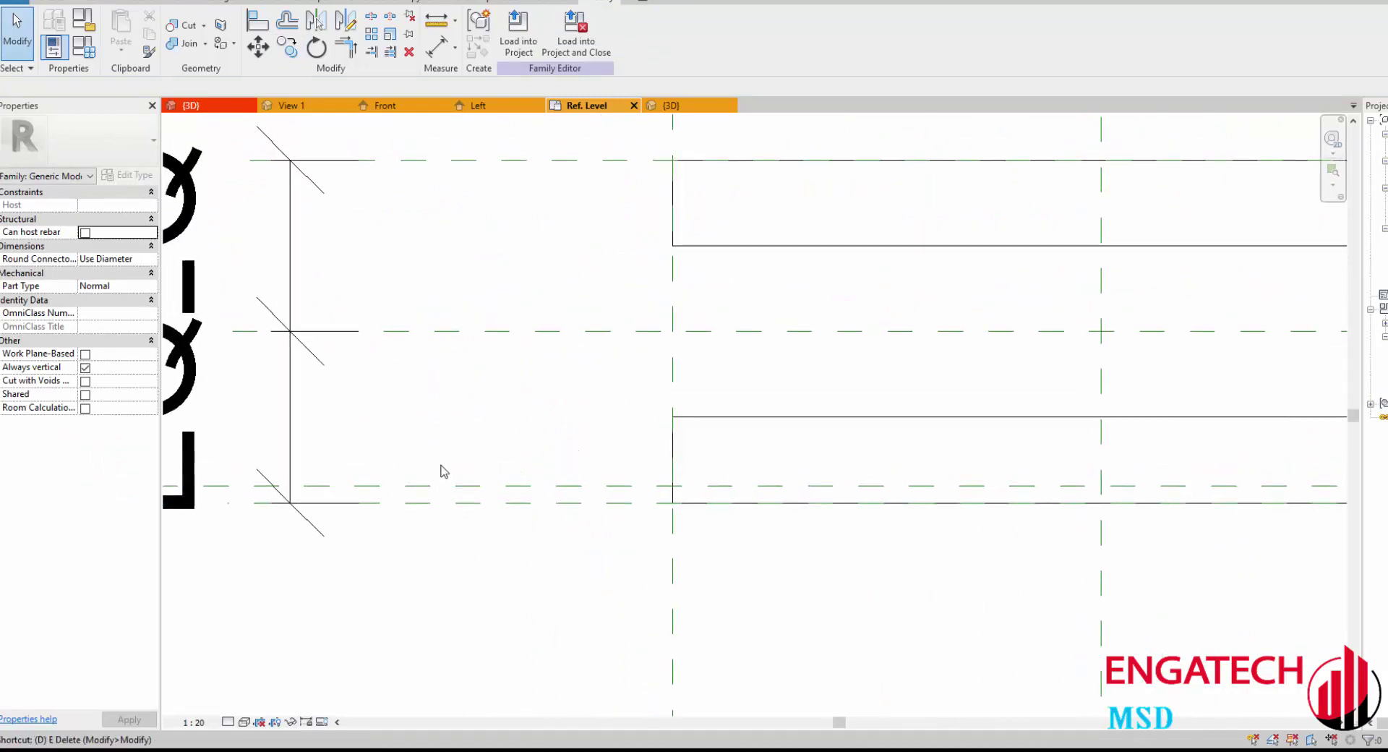
key(d)
key(i)
scroll(436, 494, up, 3)
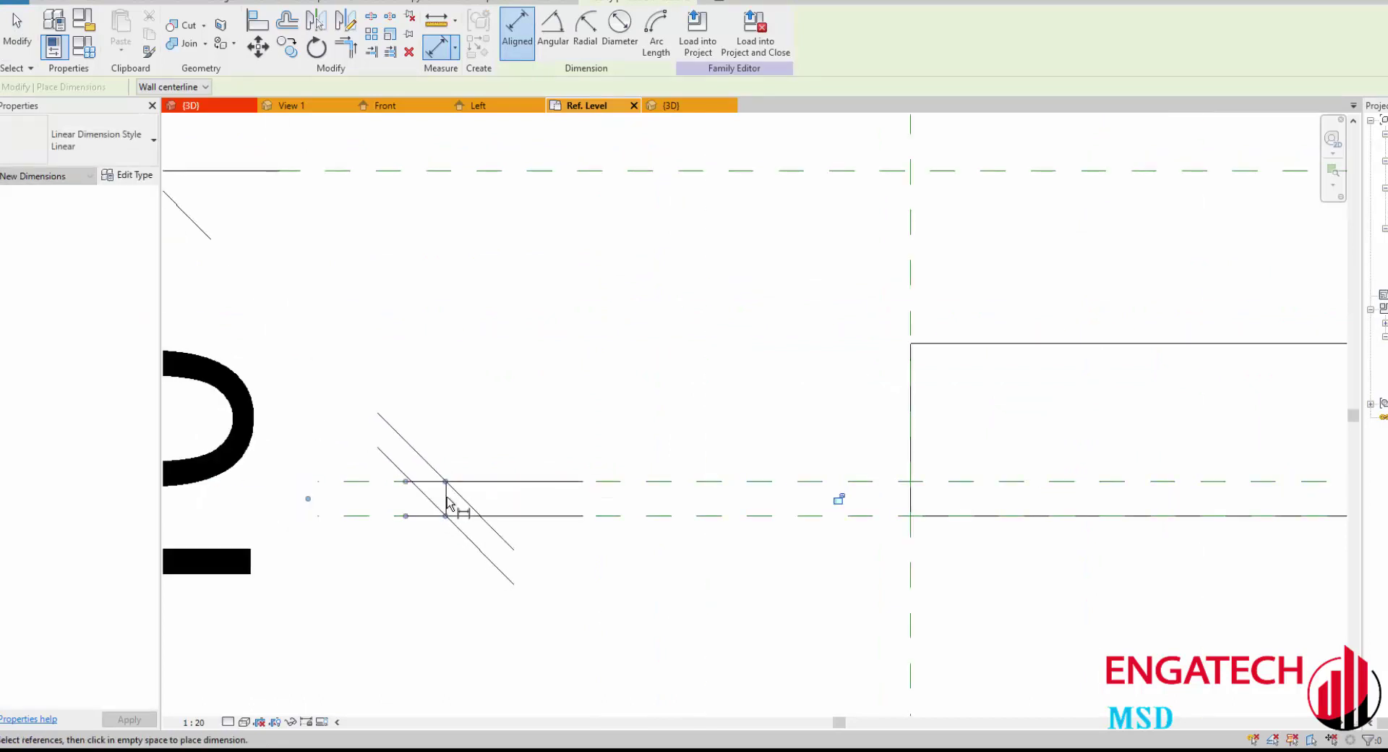
Step: Shift the upper reference plane slightly downward
key(Escape)
scroll(521, 326, down, 2)
middle_drag(576, 251, 564, 344)
click(562, 339)
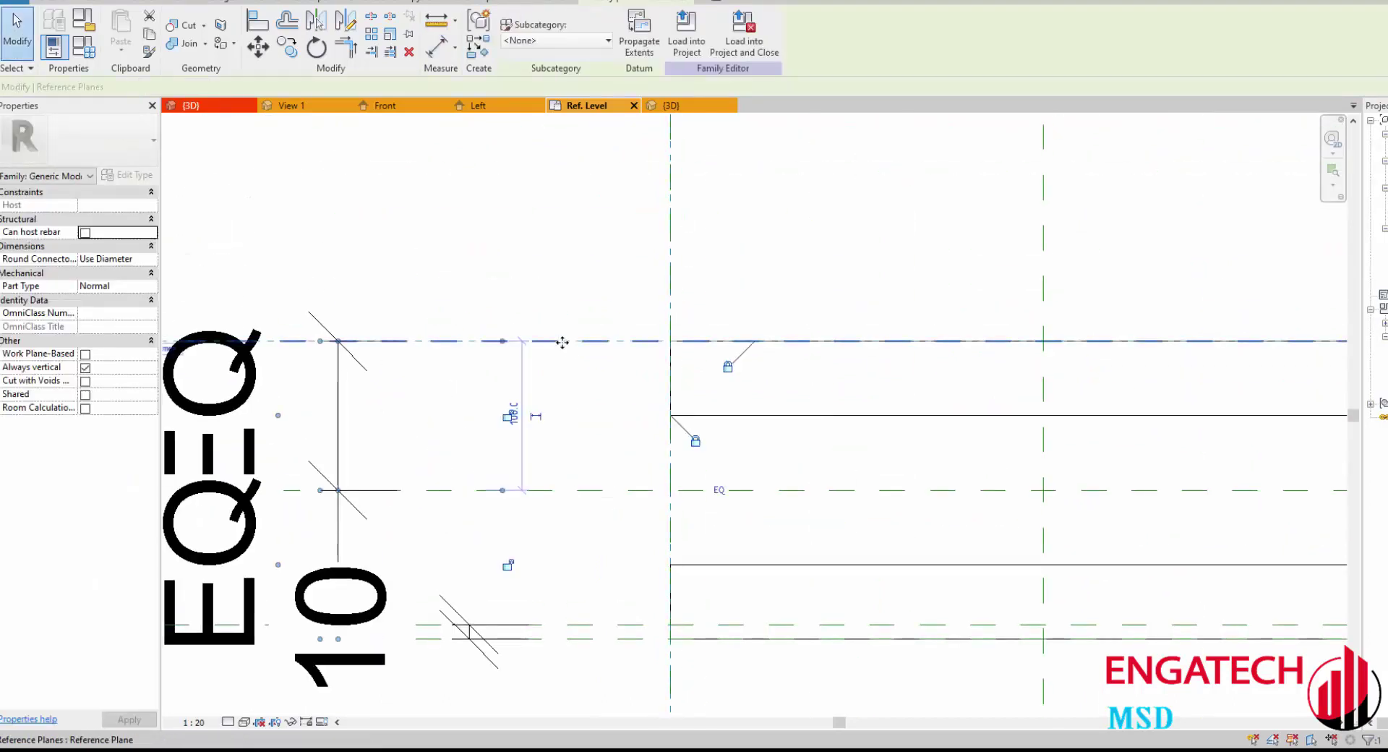
drag(562, 340, 561, 362)
middle_drag(558, 371, 563, 381)
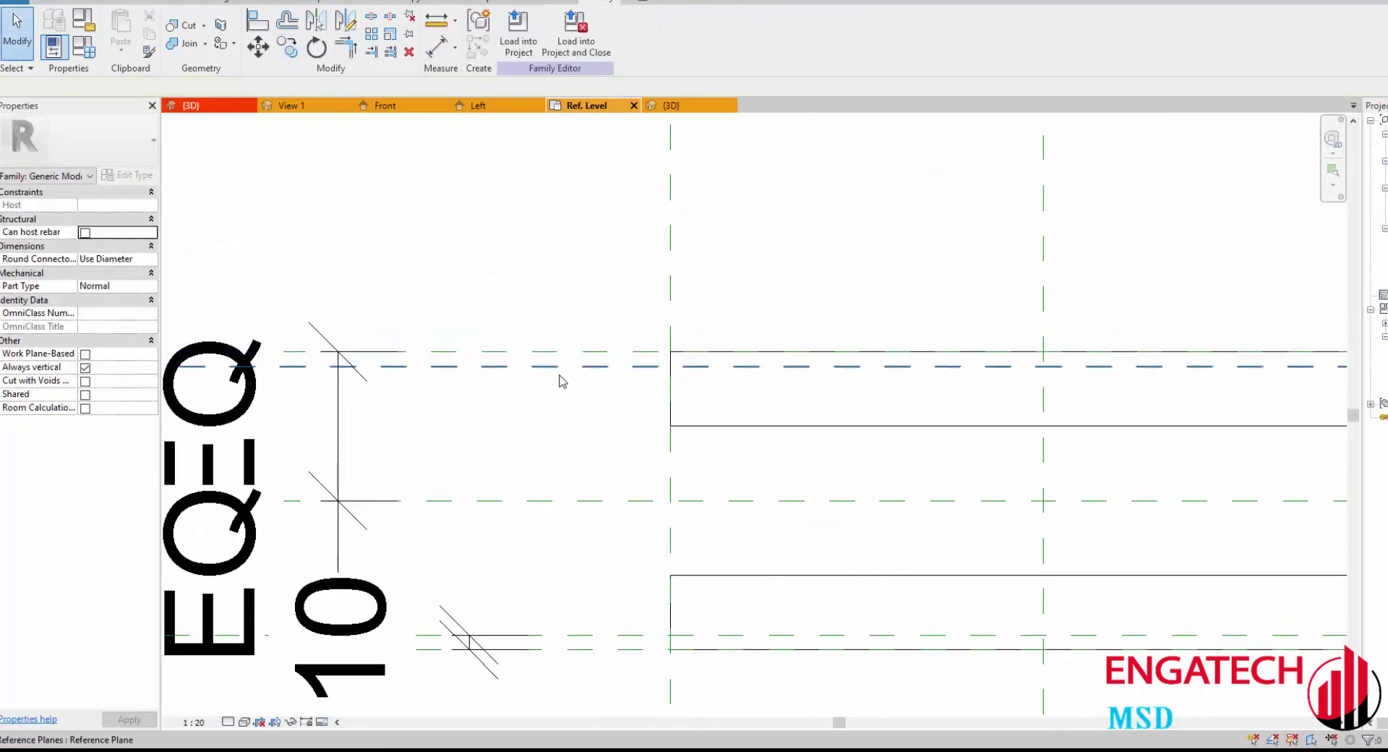
Step: Dimension the 10 gap between the top reference planes and set the view scale to 1:2
key(d)
key(i)
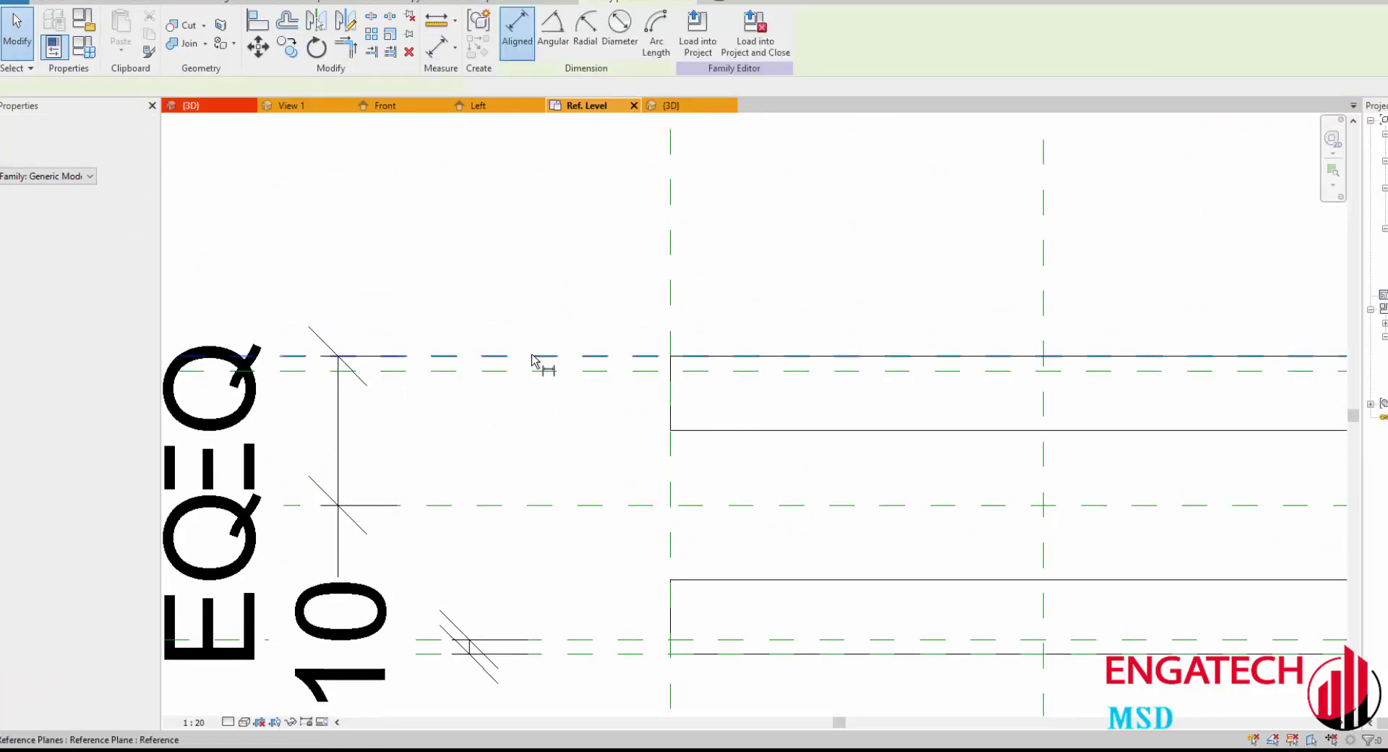
click(535, 357)
scroll(475, 365, up, 2)
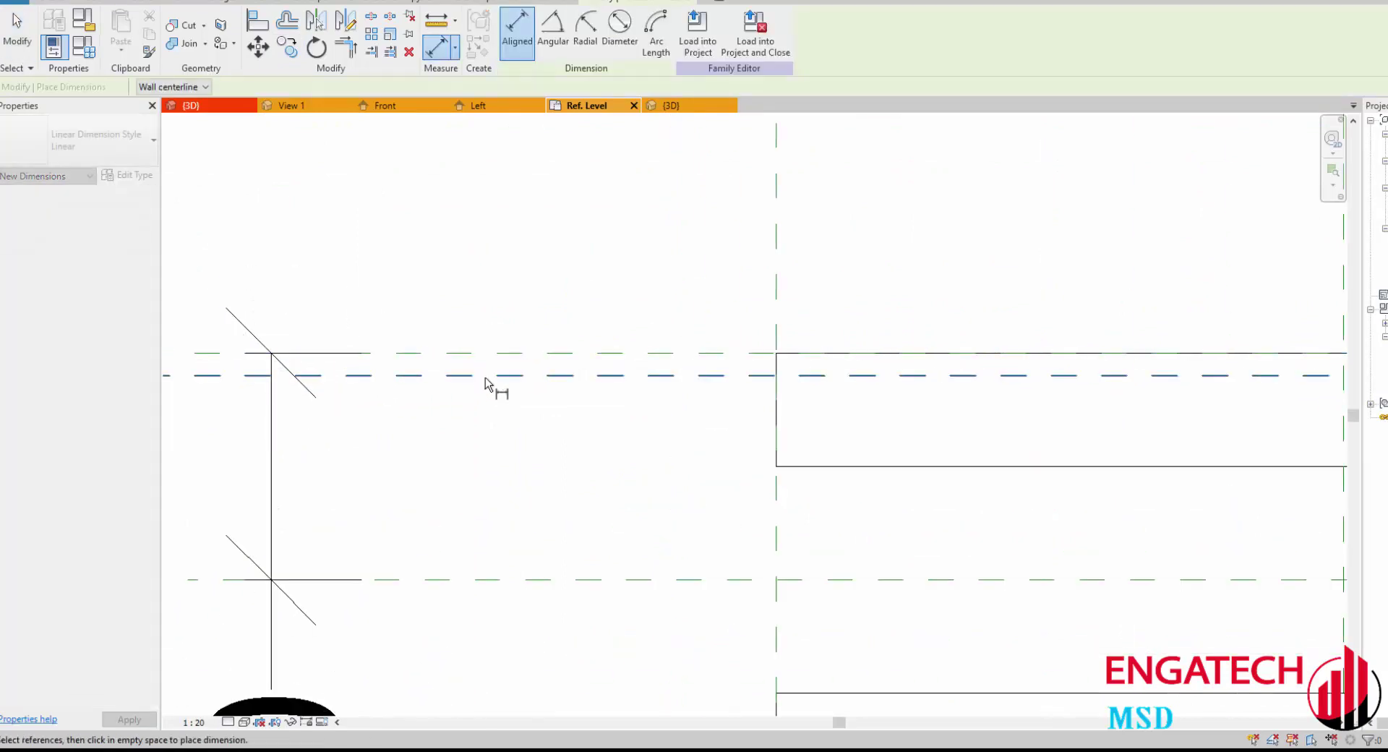
click(497, 383)
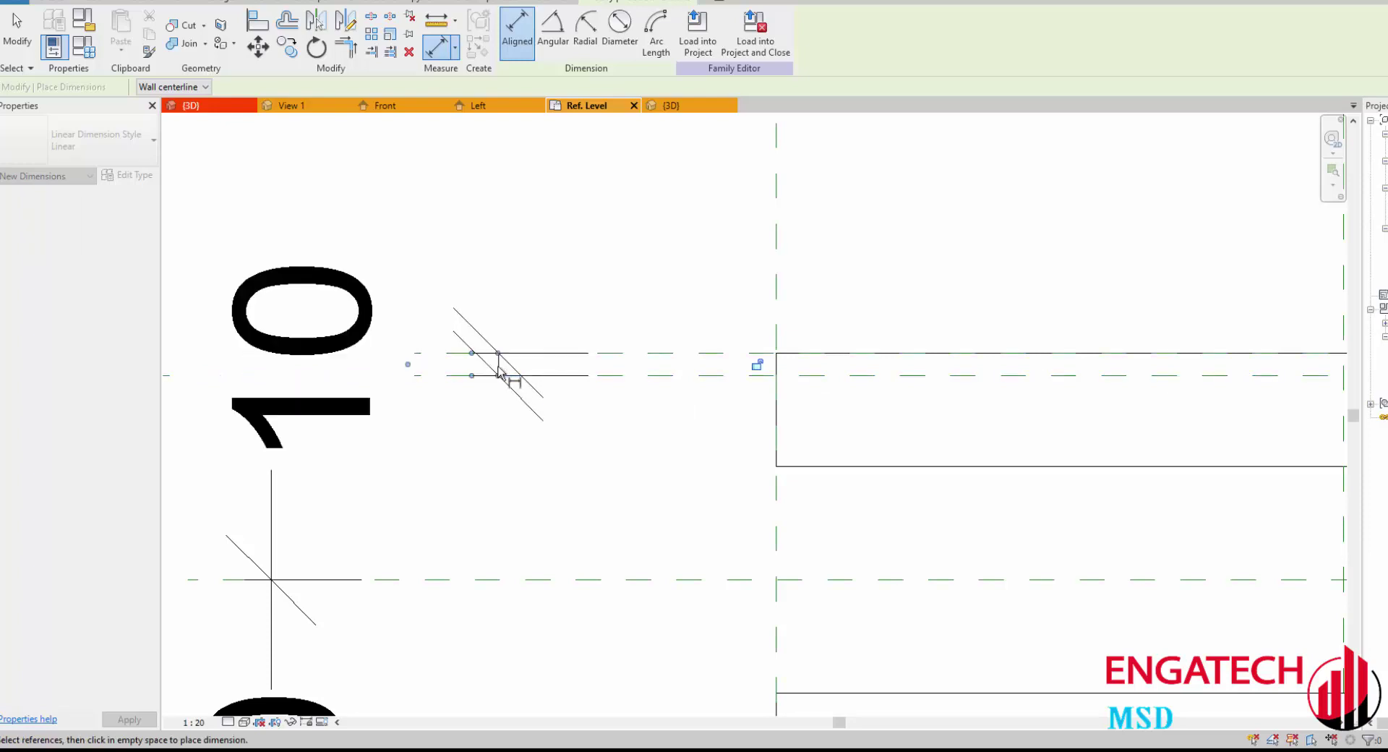
key(Escape)
key(Escape)
click(194, 723)
click(210, 534)
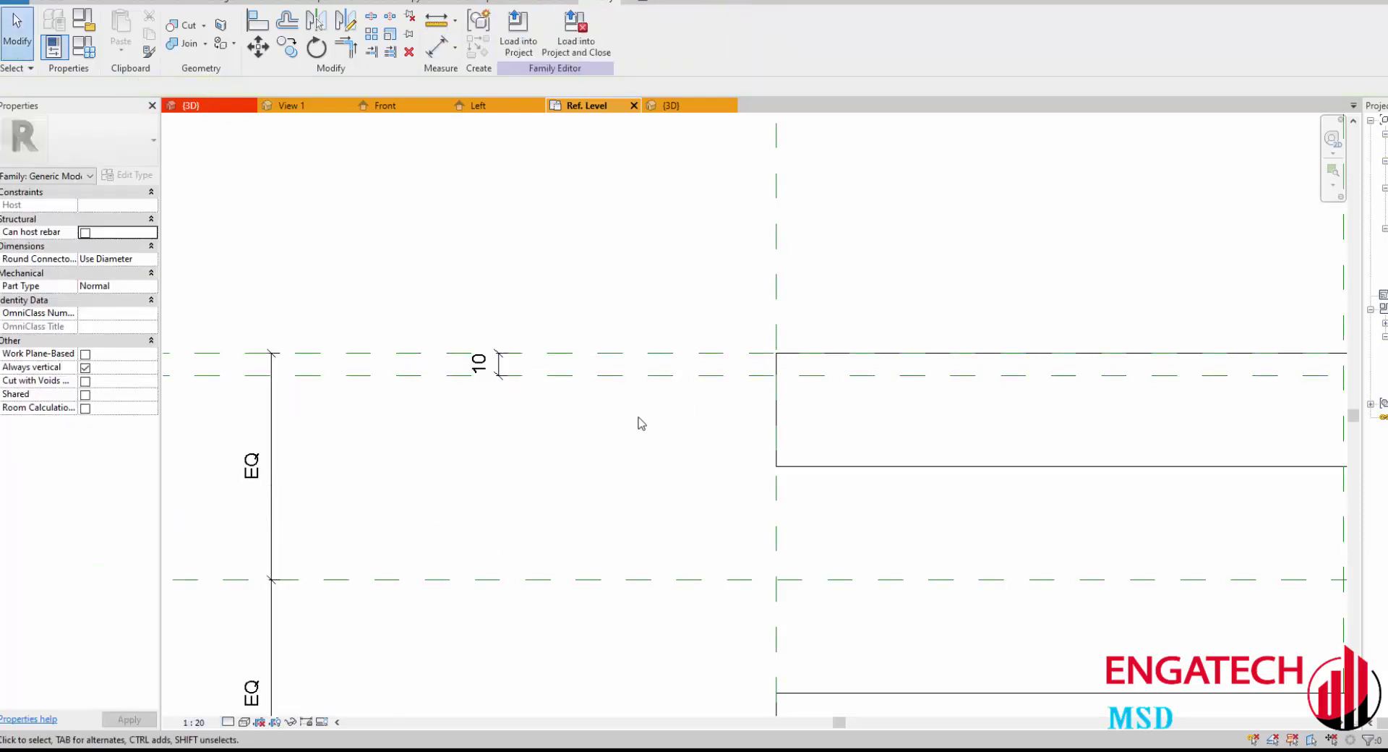
Step: Label both 10 gap dimensions with Thickness_V Steel, now showing 4
click(478, 450)
ctrl+click(496, 204)
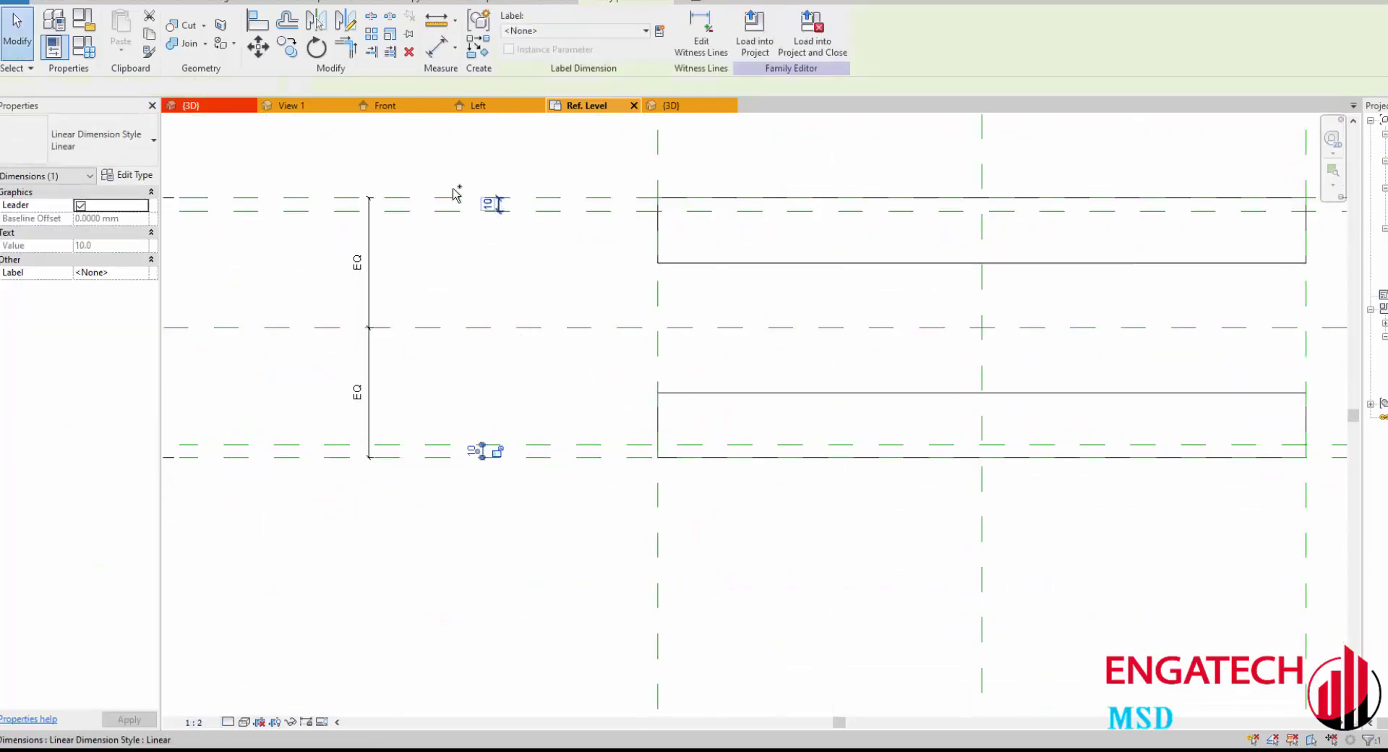
click(564, 31)
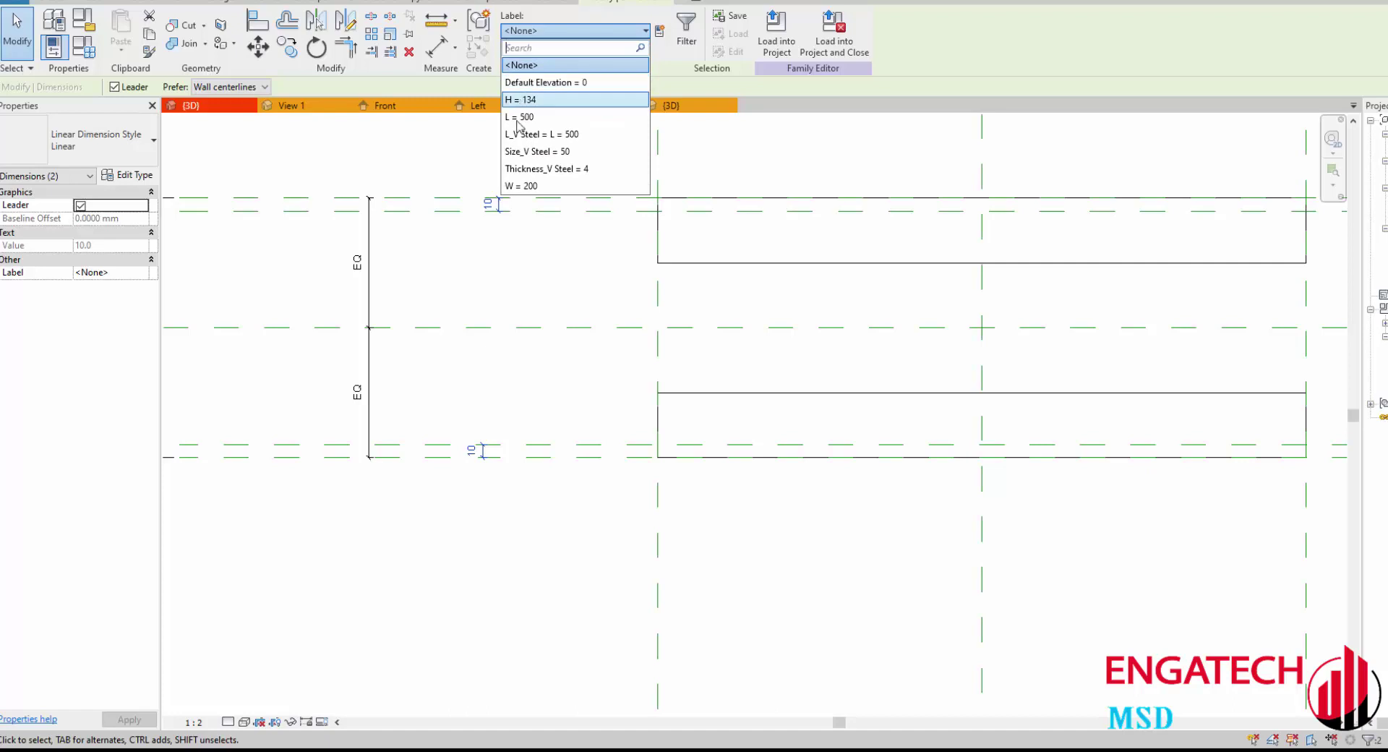
click(535, 169)
click(598, 340)
scroll(674, 415, down, 1)
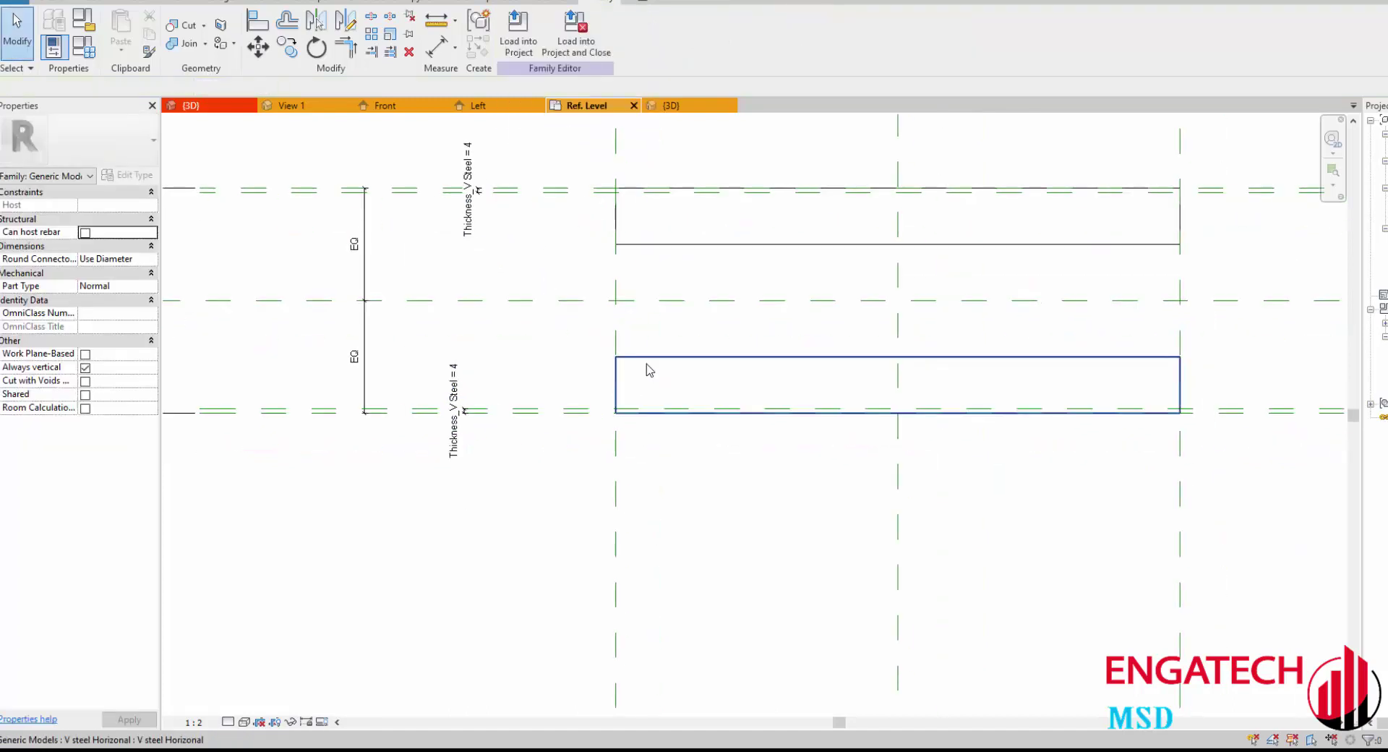
middle_drag(673, 415, 592, 400)
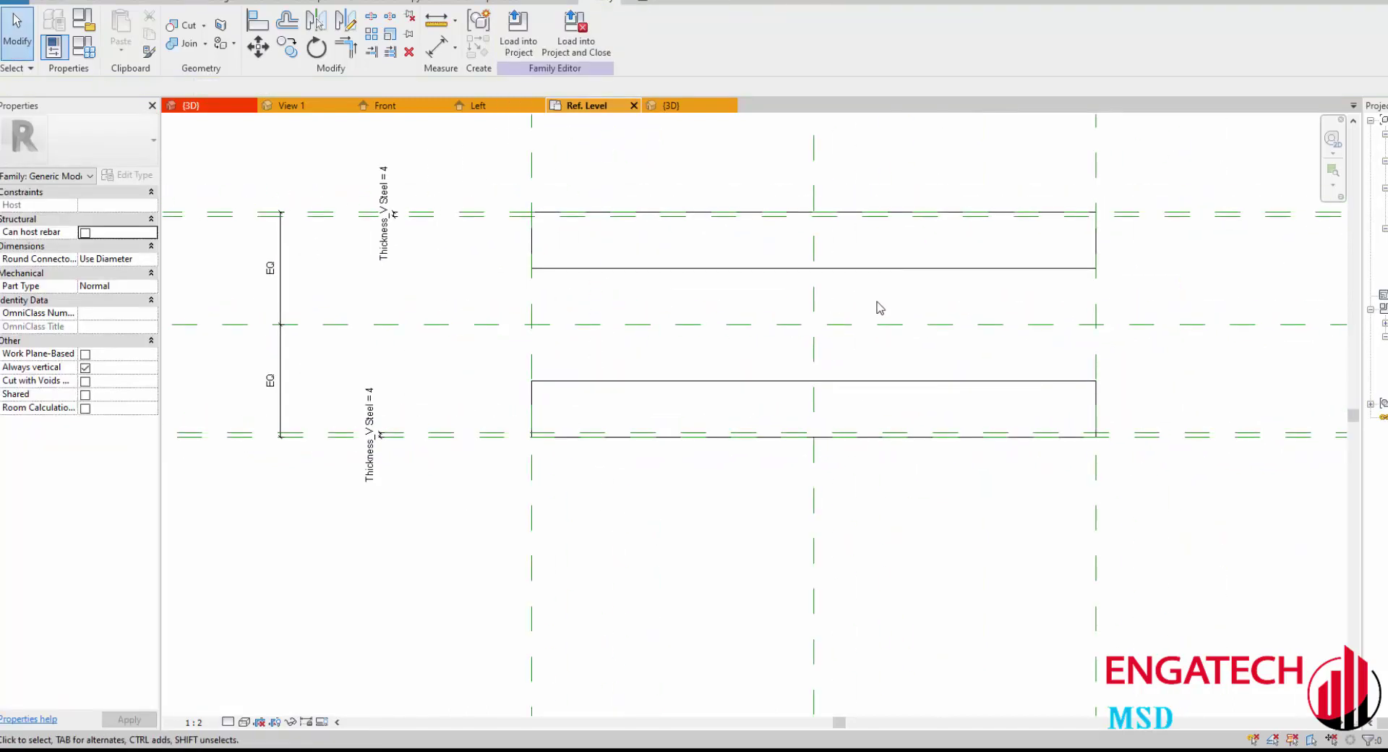
Step: Place another V steel member like the upper horizontal one at the right corner
click(677, 274)
click(483, 48)
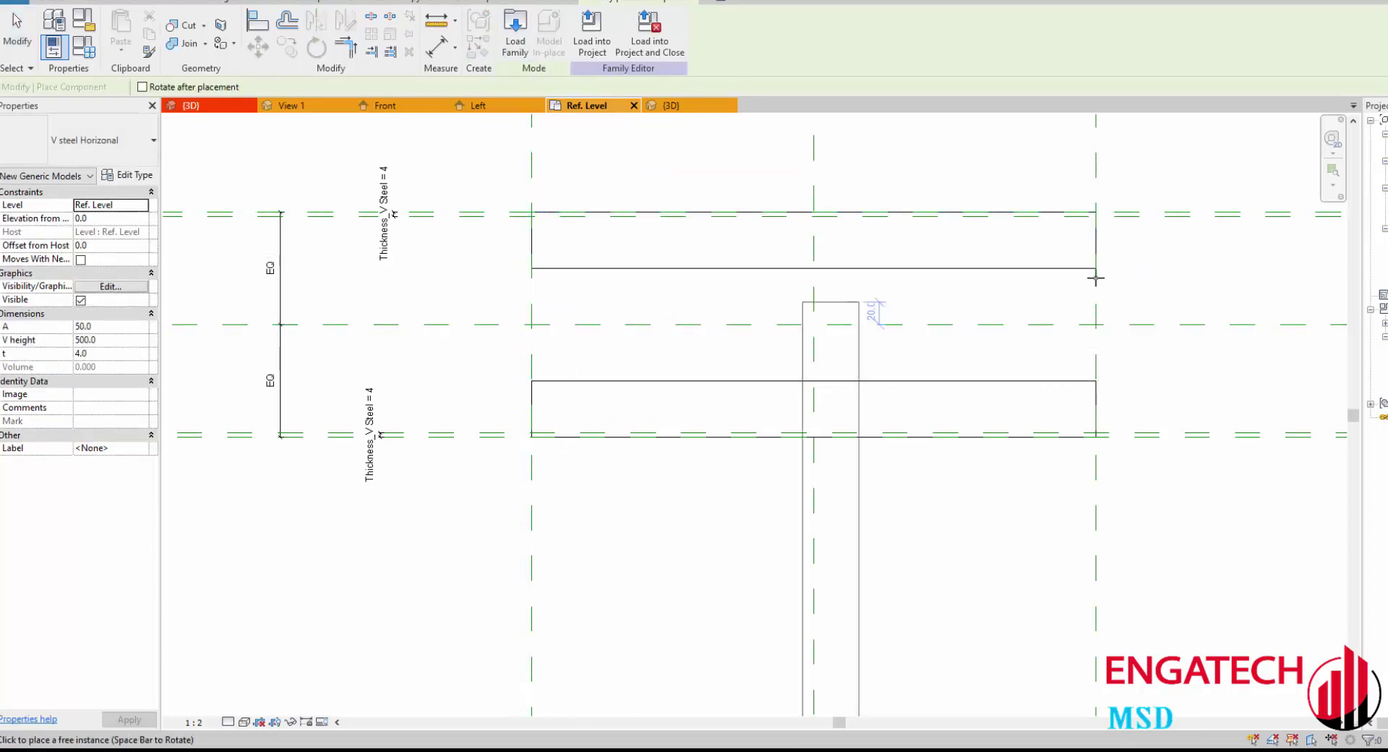
middle_drag(1094, 279, 924, 279)
scroll(924, 279, up, 3)
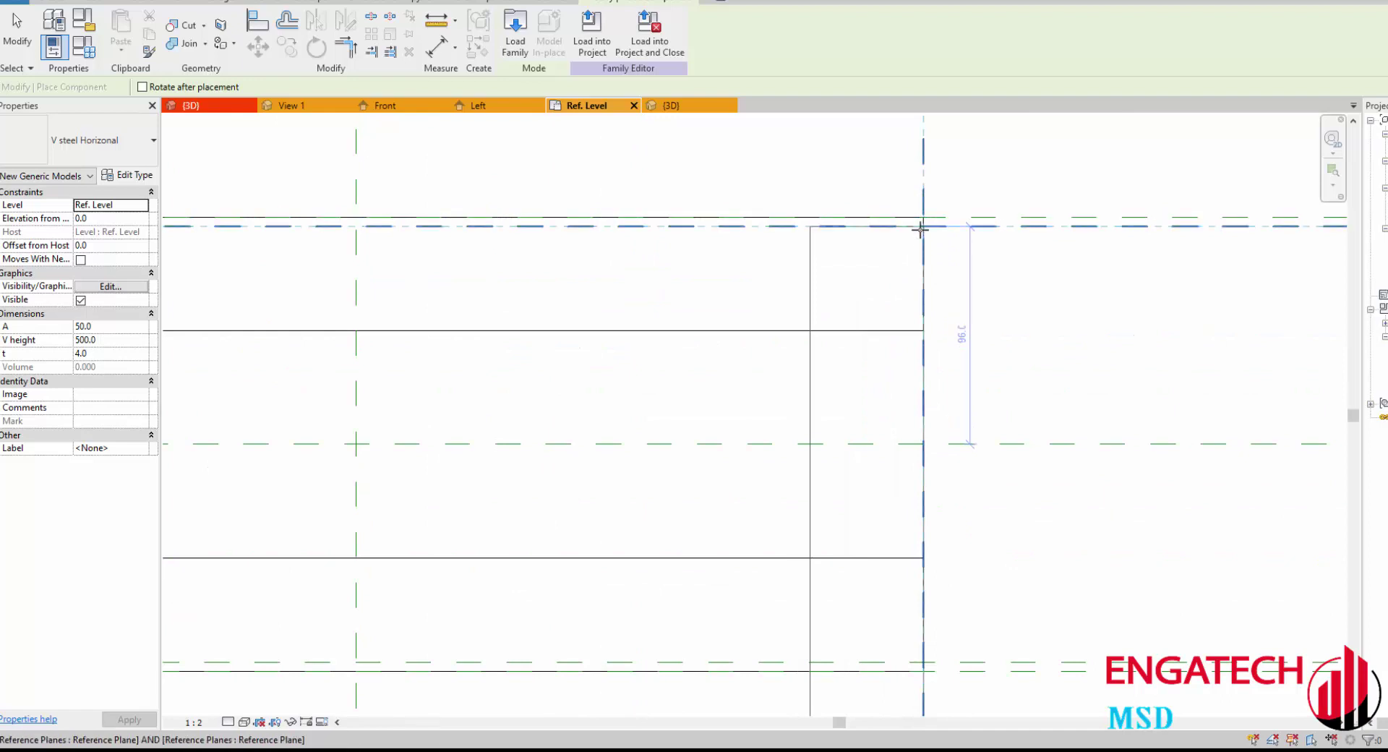
click(920, 230)
key(Escape)
key(Escape)
middle_drag(940, 235, 897, 273)
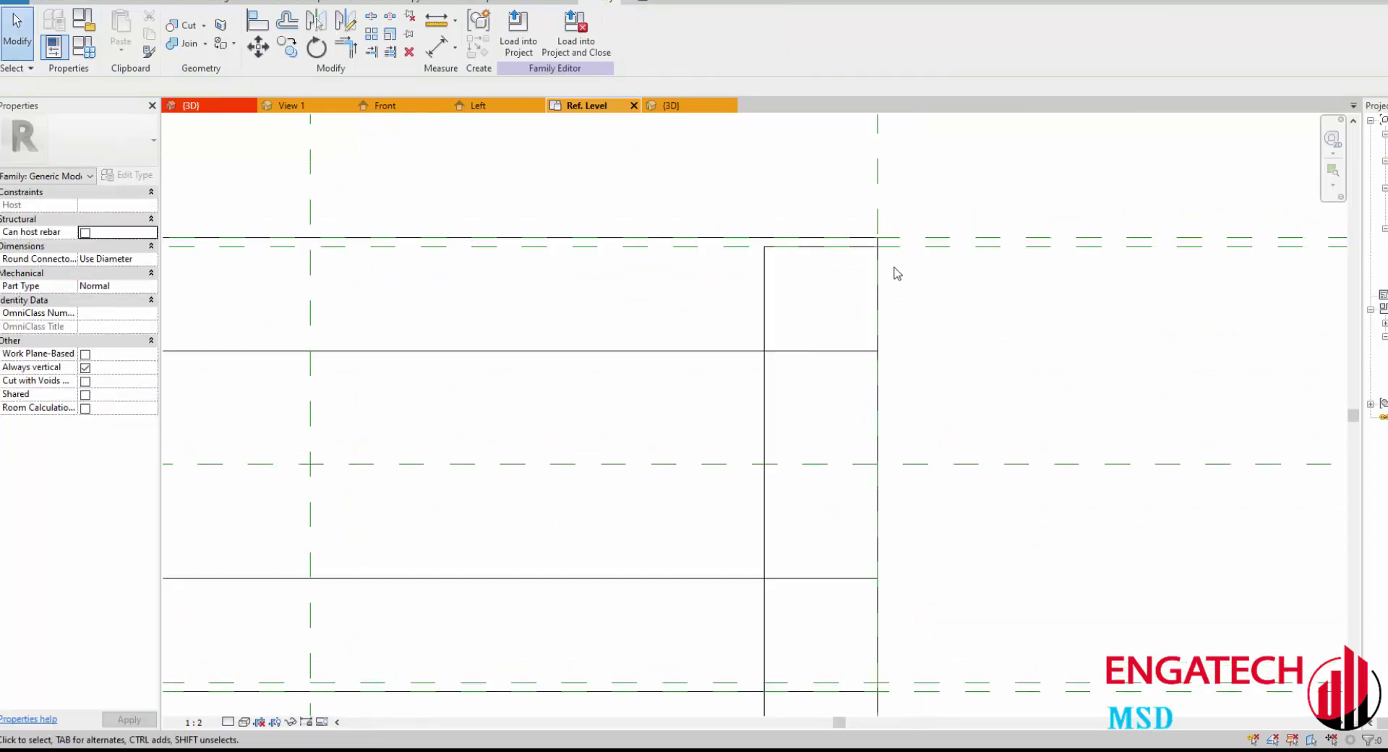
Step: Align the new member's edges to the nearby reference planes with AL and lock them
key(a)
key(l)
scroll(787, 316, down, 1)
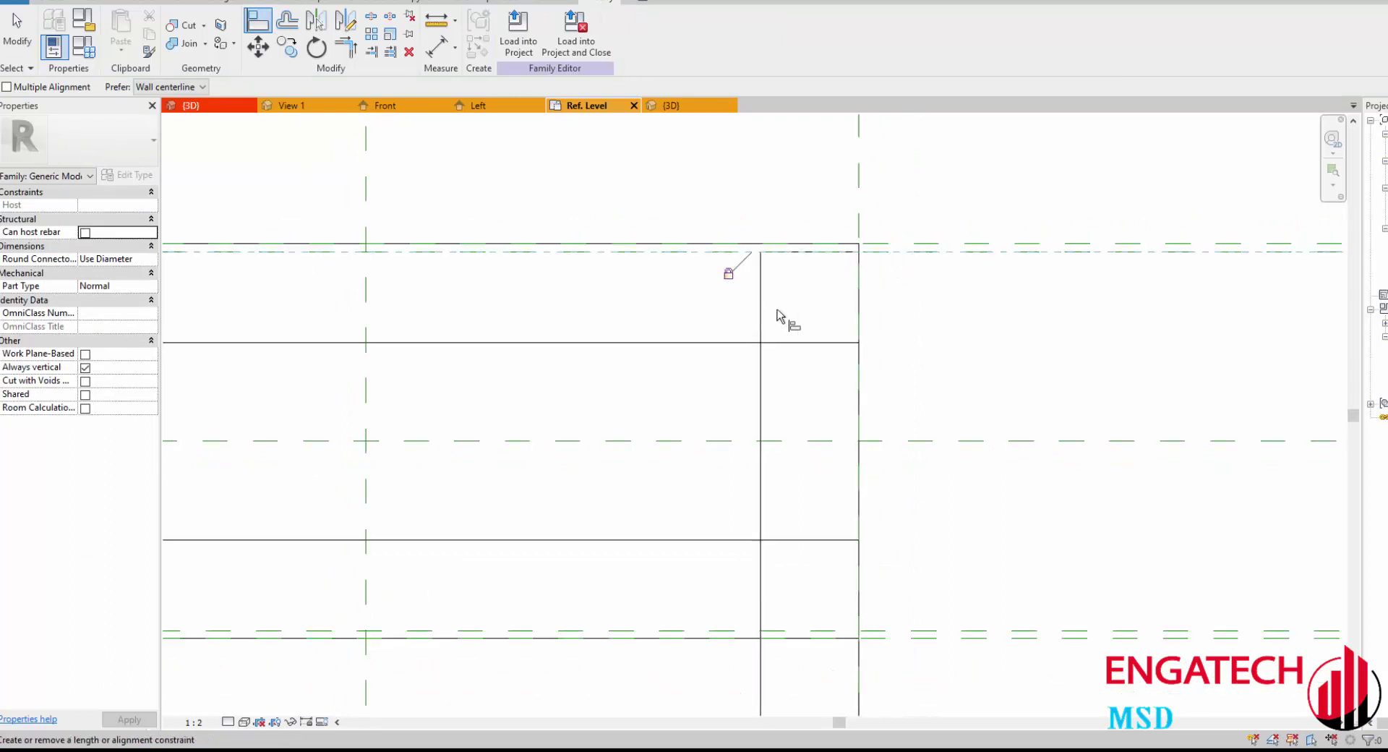
scroll(796, 316, down, 2)
click(804, 316)
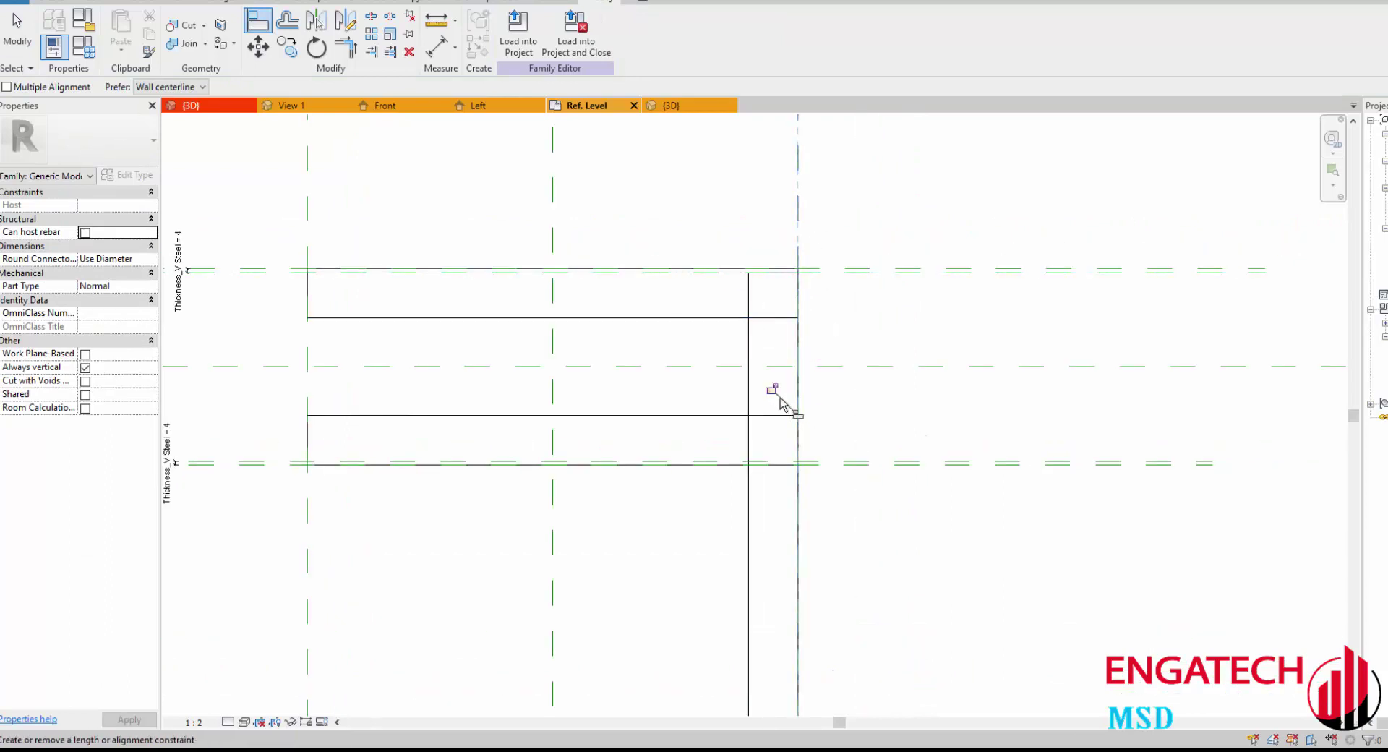
click(840, 475)
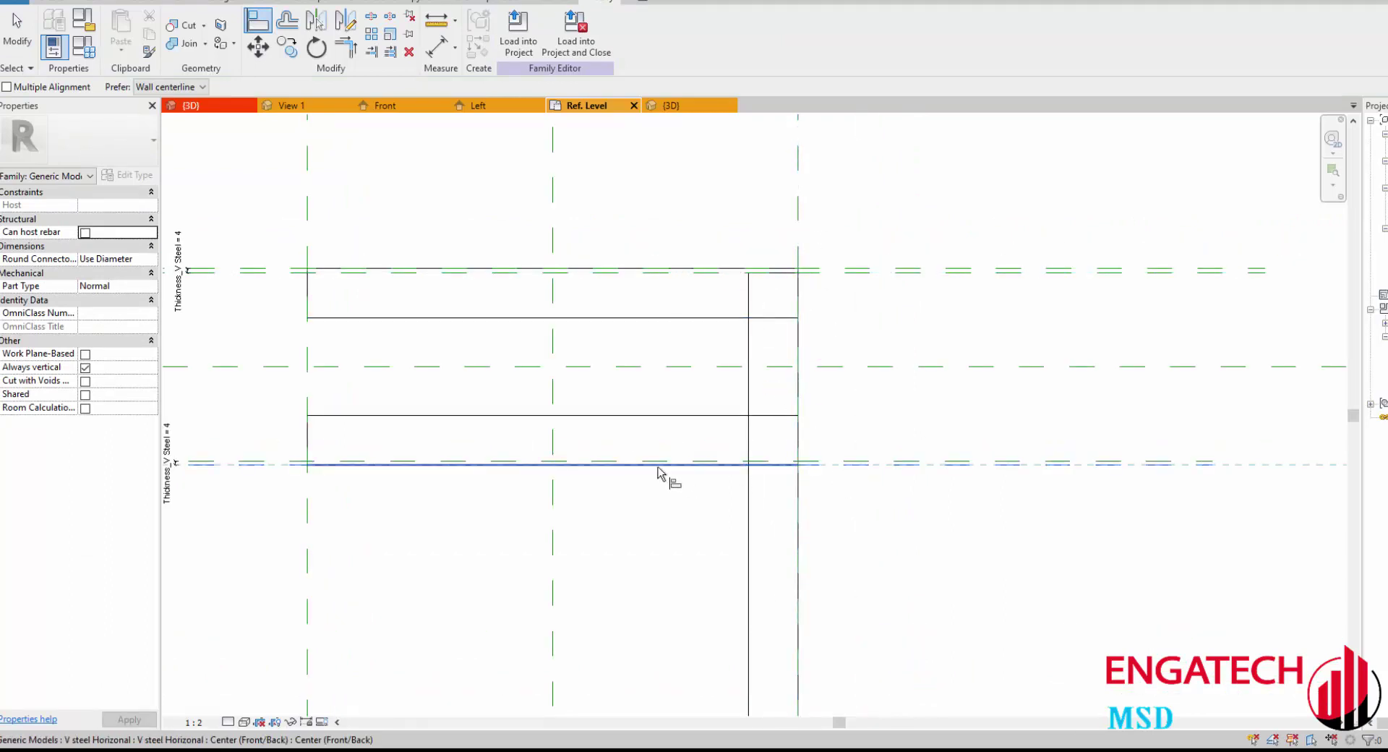
click(726, 463)
key(Escape)
key(Escape)
Step: Select the vertical V steel member and bring the whole member into view
click(750, 381)
scroll(758, 282, down, 2)
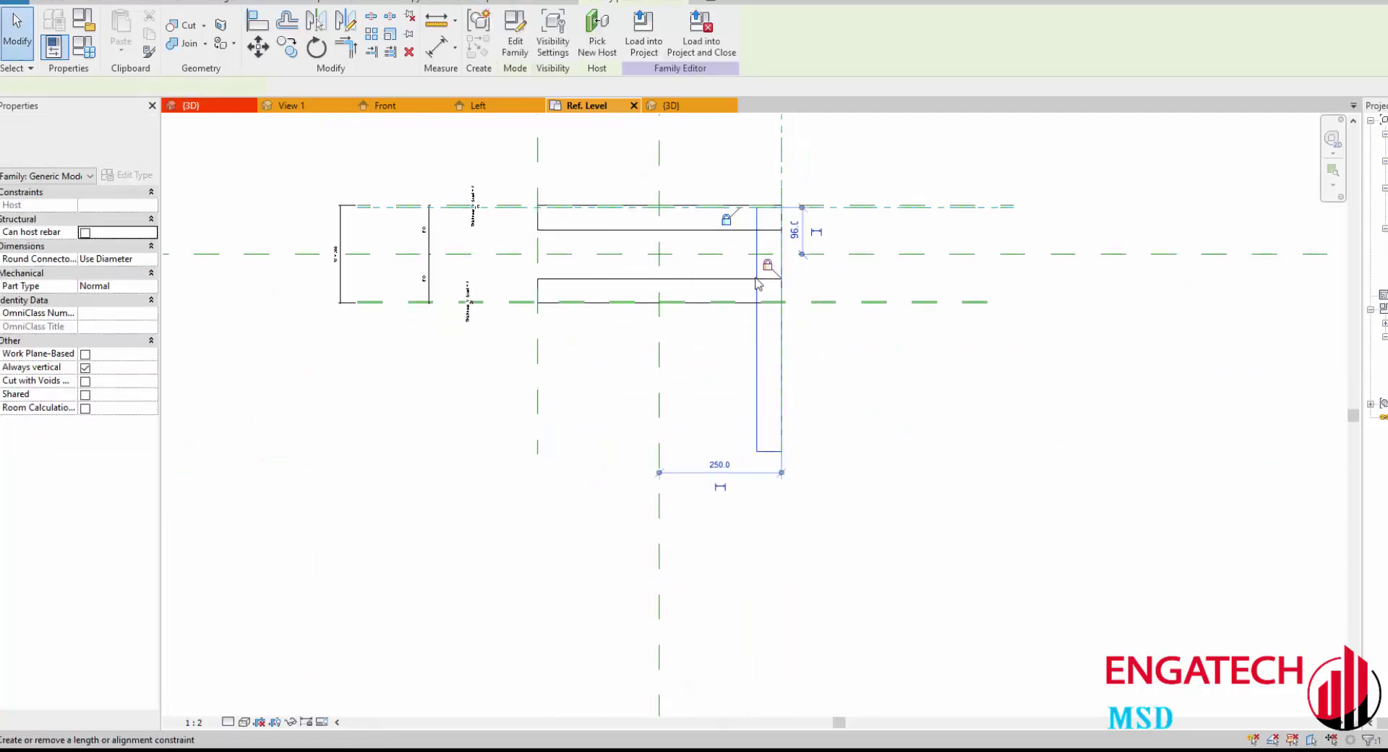
click(758, 283)
scroll(766, 268, up, 3)
middle_drag(762, 273, 874, 313)
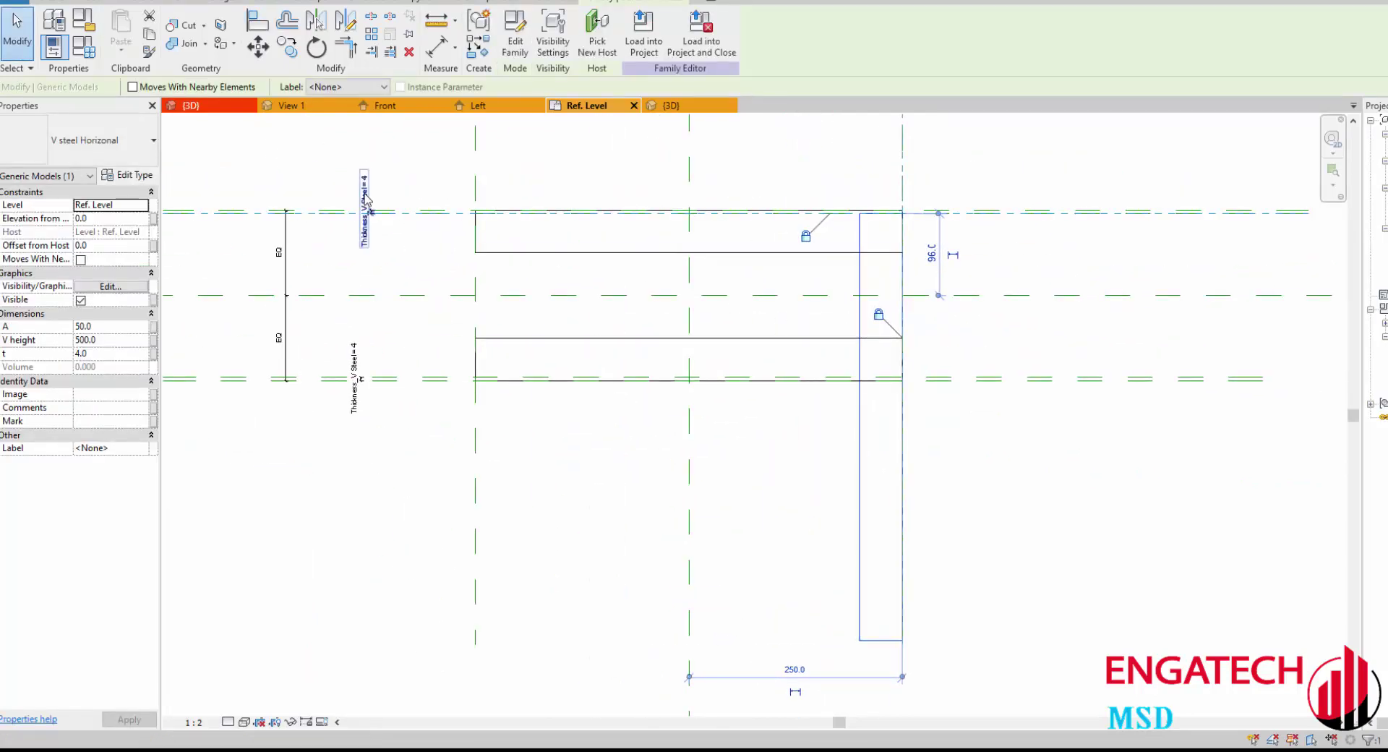
Step: Link the vertical member's V height to the W parameter, then reselect the member
click(154, 340)
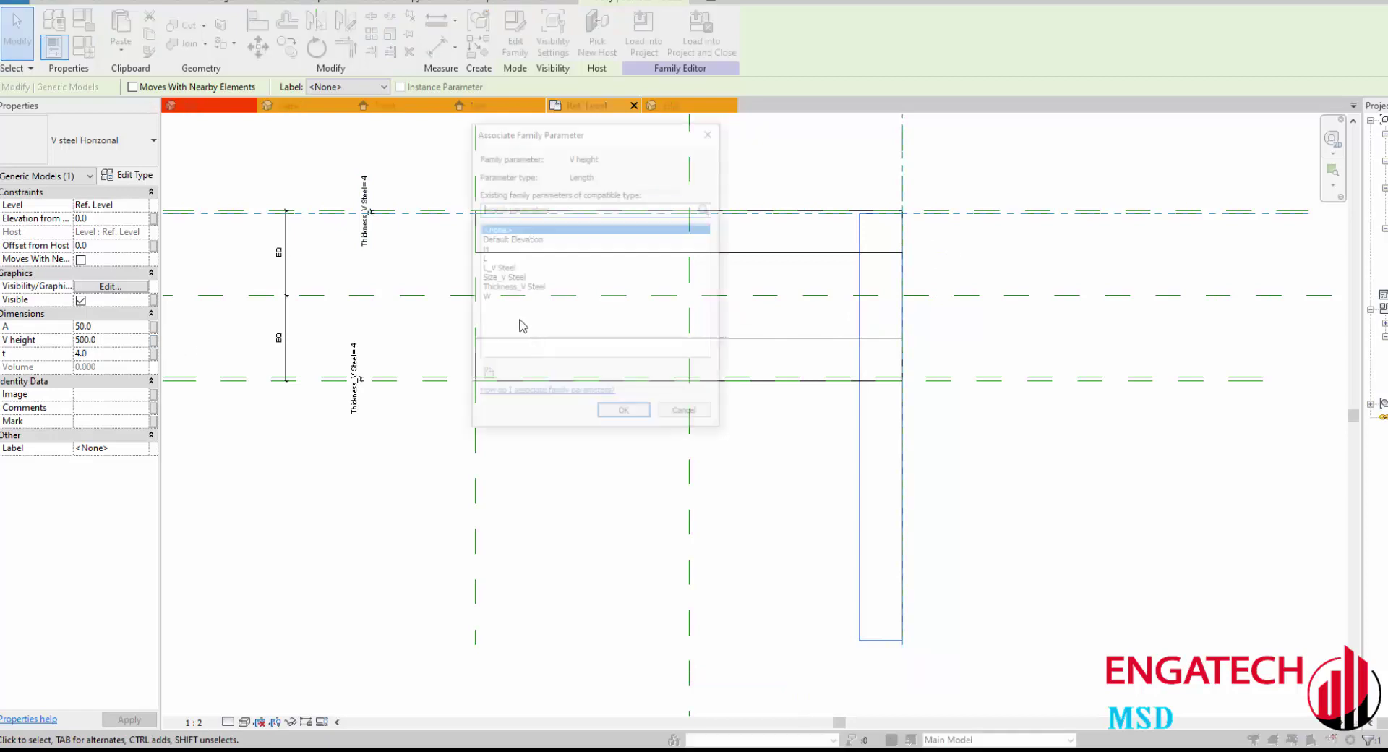
click(489, 298)
click(626, 415)
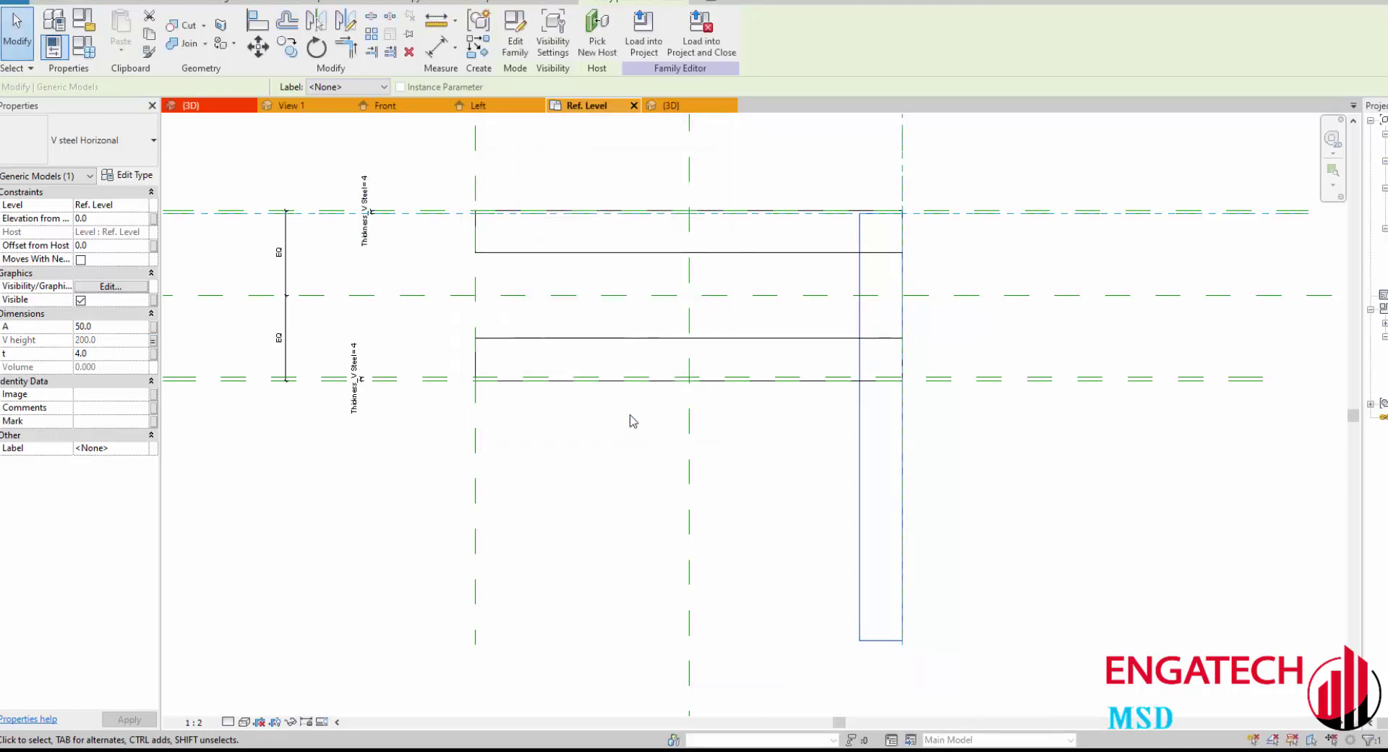
click(1016, 437)
scroll(863, 308, up, 2)
click(862, 308)
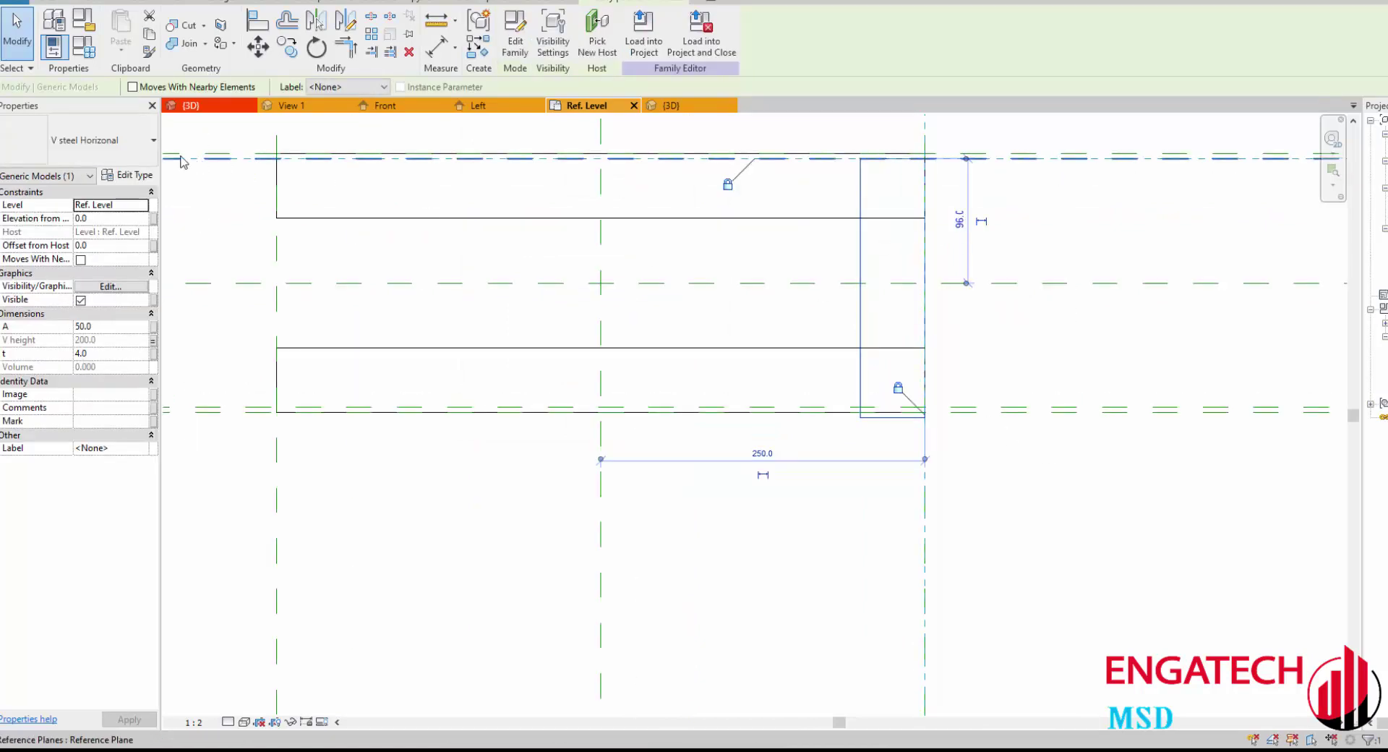
Step: Reassign V height to a new family parameter, L2_V Steel, at 200.0
click(152, 341)
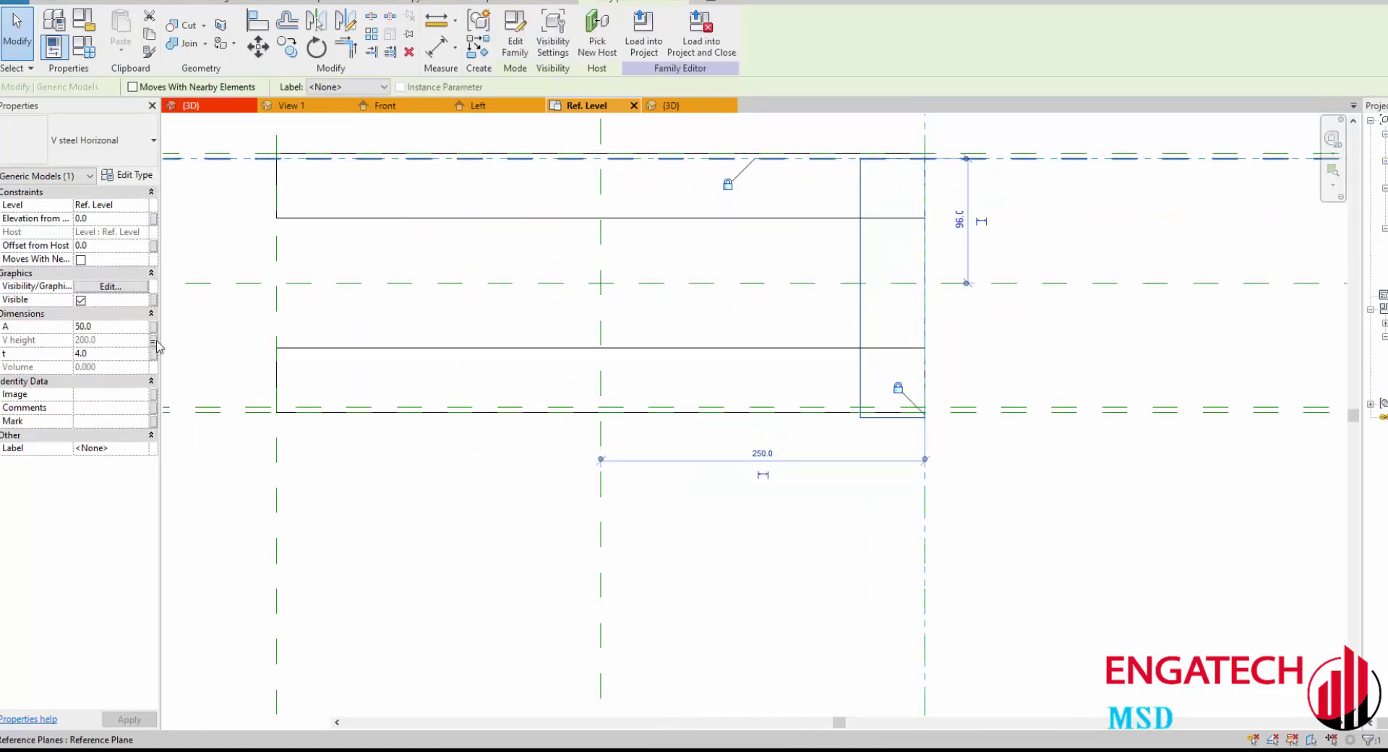
click(486, 377)
text(L2_V Steel)
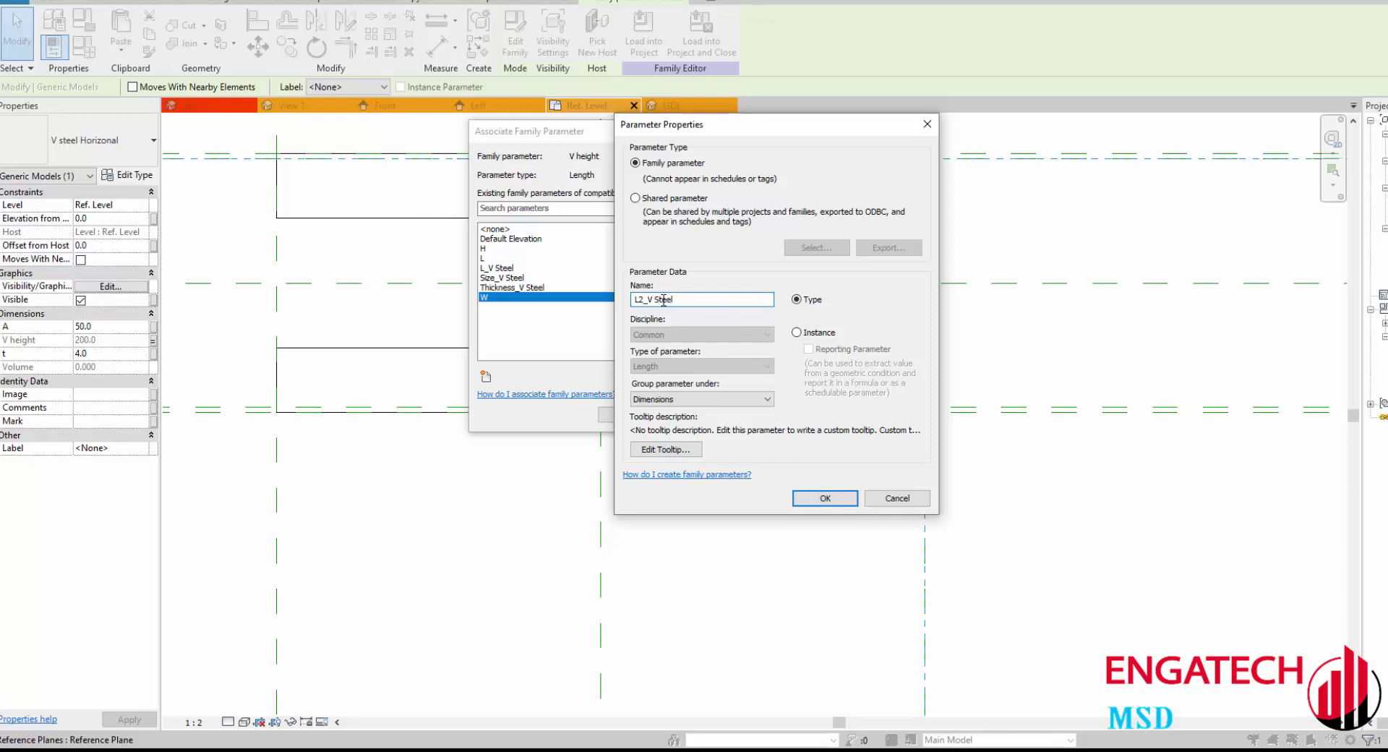
click(824, 498)
click(637, 413)
scroll(745, 434, down, 5)
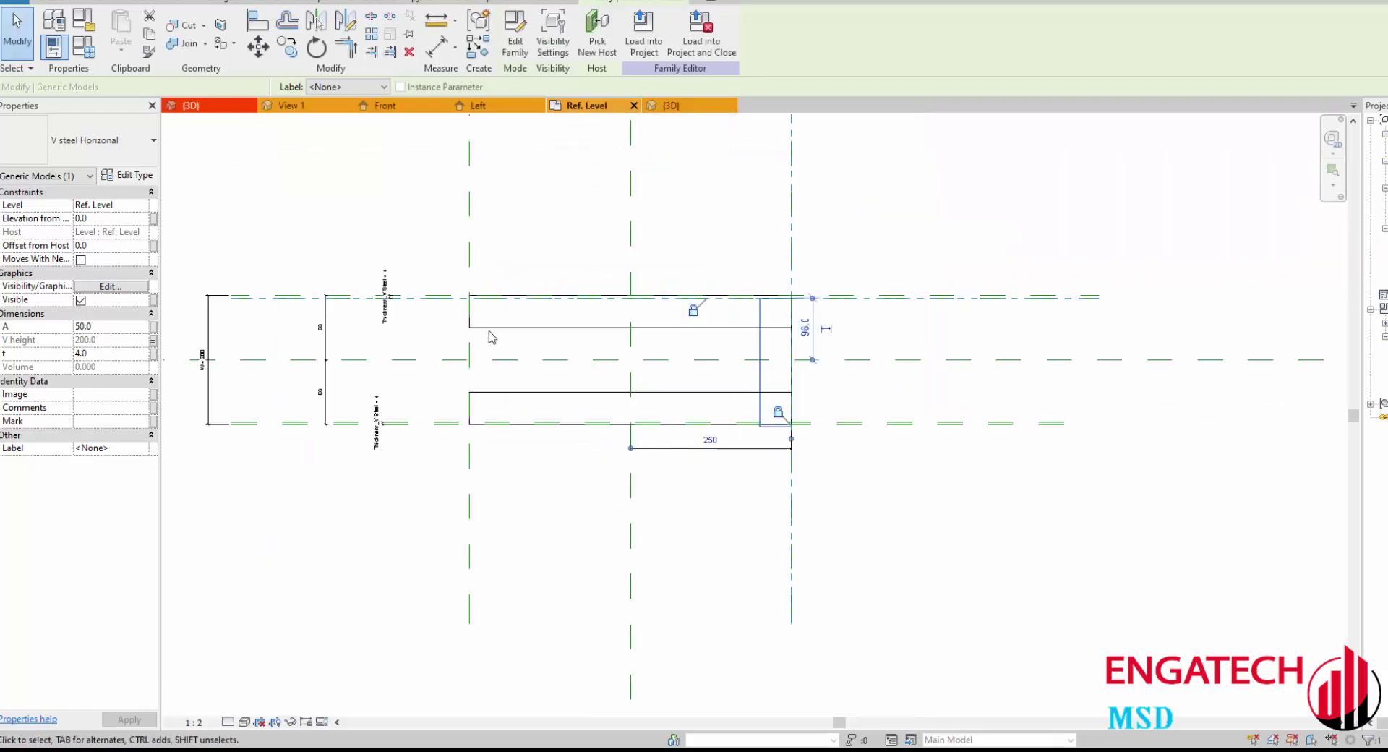
scroll(724, 325, up, 3)
Step: Open Family Types with FT and give L2_V Steel the formula W - 2 * Thickness_V Steel (192.0)
key(f)
key(t)
click(890, 198)
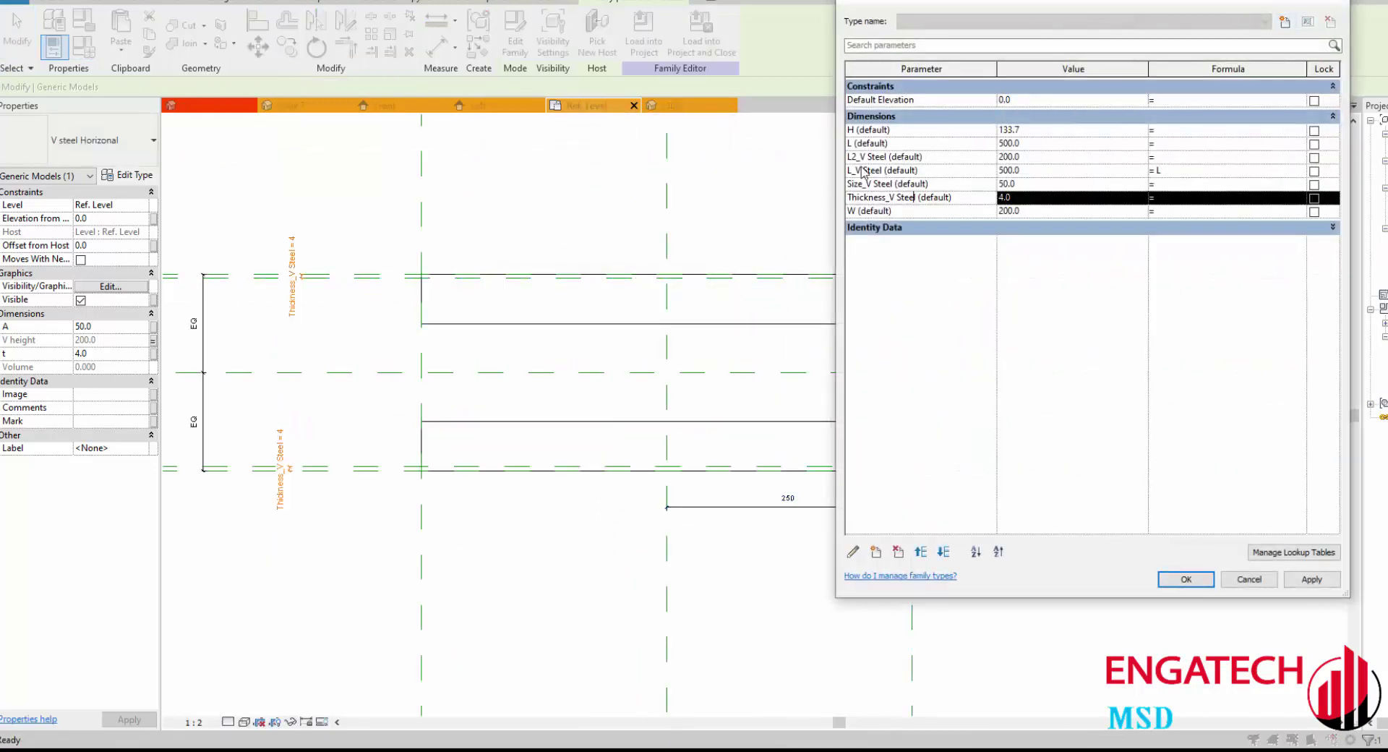
click(860, 213)
click(1194, 157)
text(W-2)
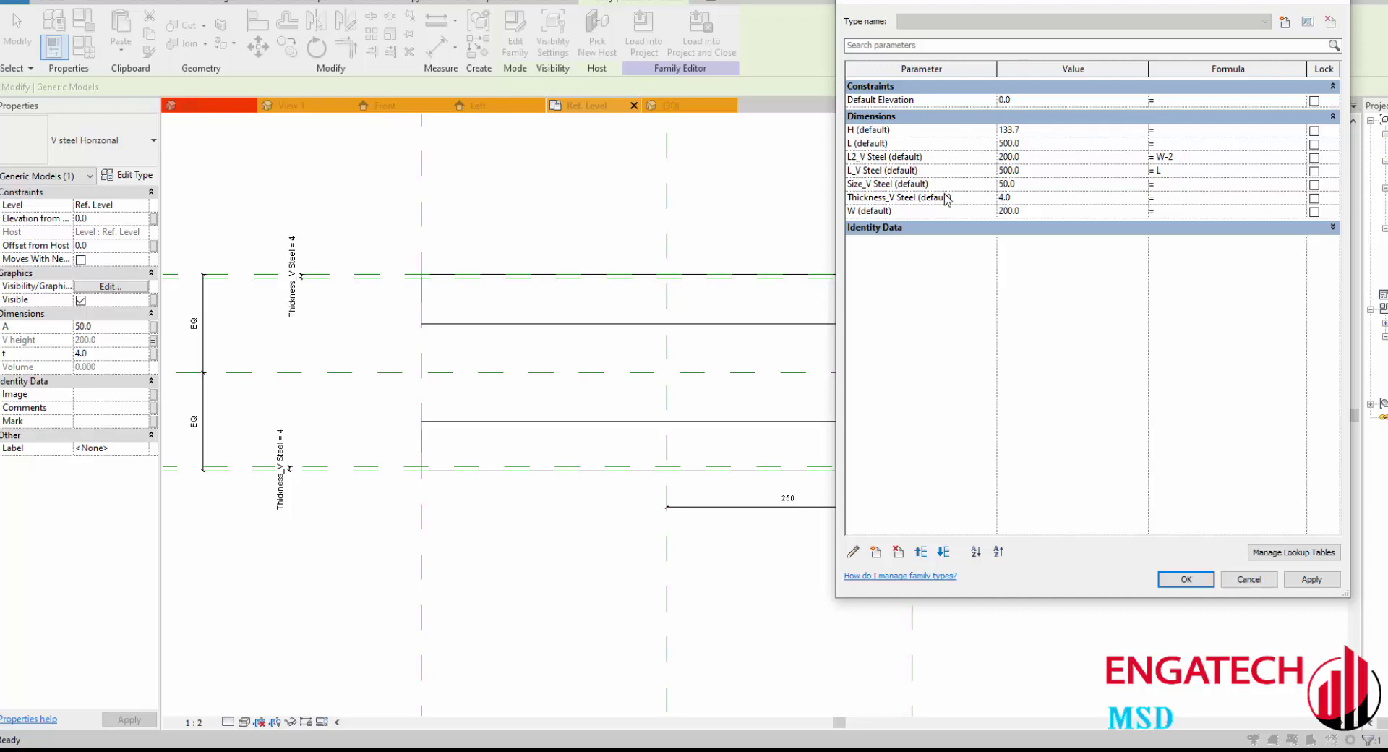
click(911, 211)
click(920, 198)
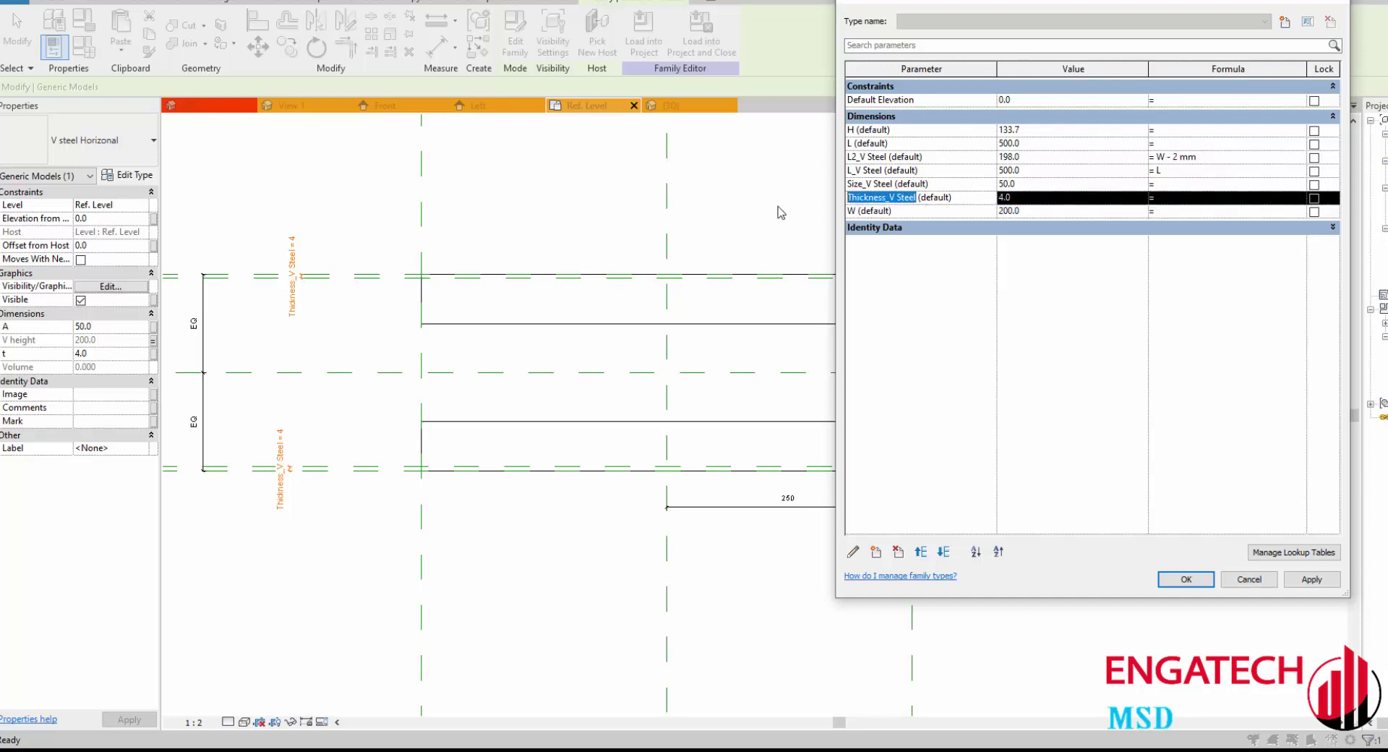
click(1213, 156)
text(* Thickness_V Steel)
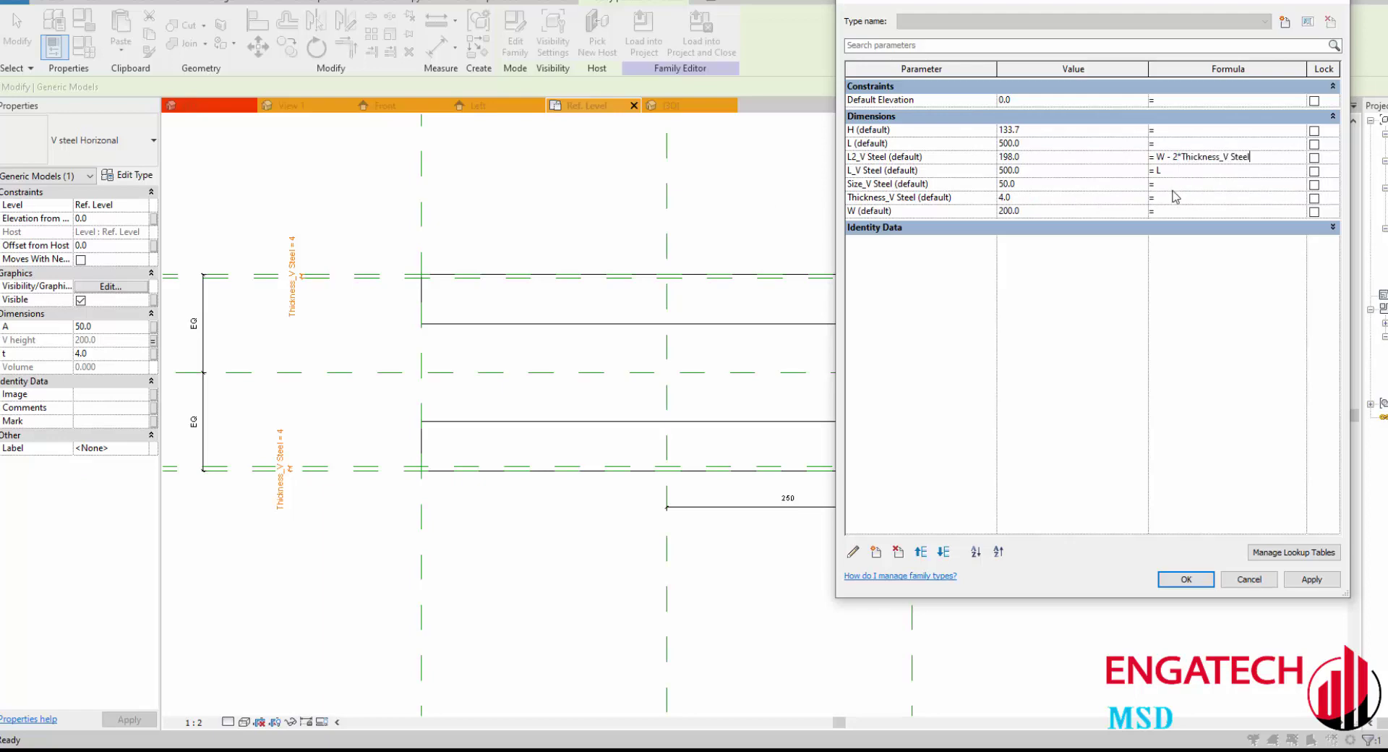
click(1186, 579)
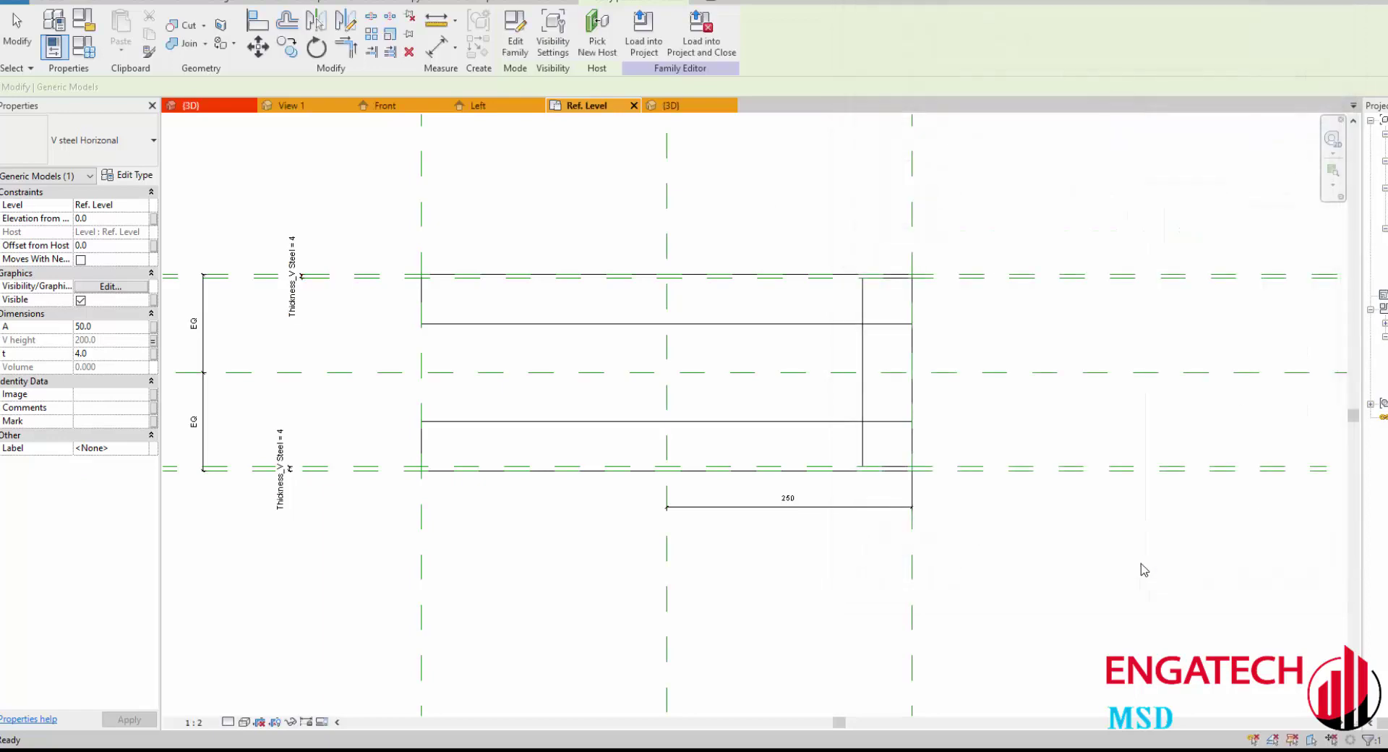
Step: In the Ref. Level plan, align the vertical member to the top reference plane
click(859, 332)
key(Escape)
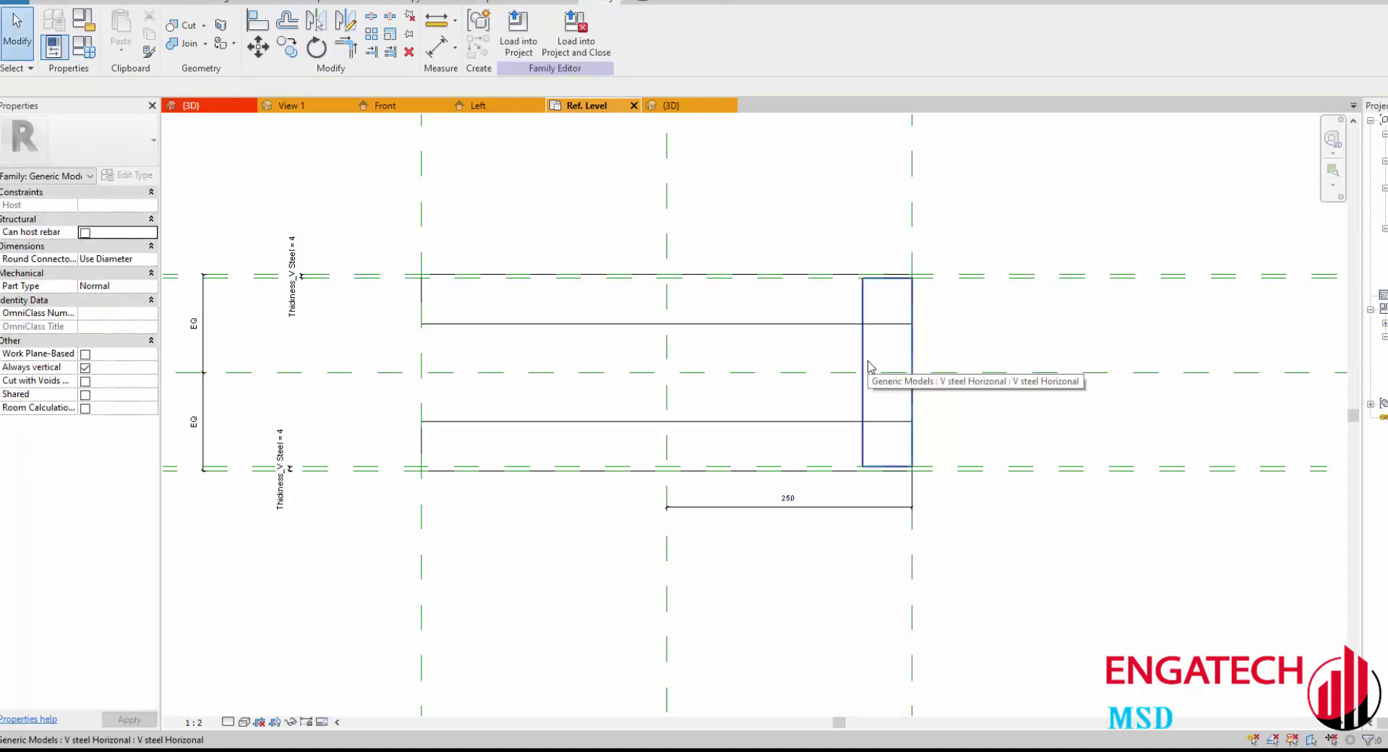
scroll(870, 368, up, 4)
scroll(899, 288, up, 1)
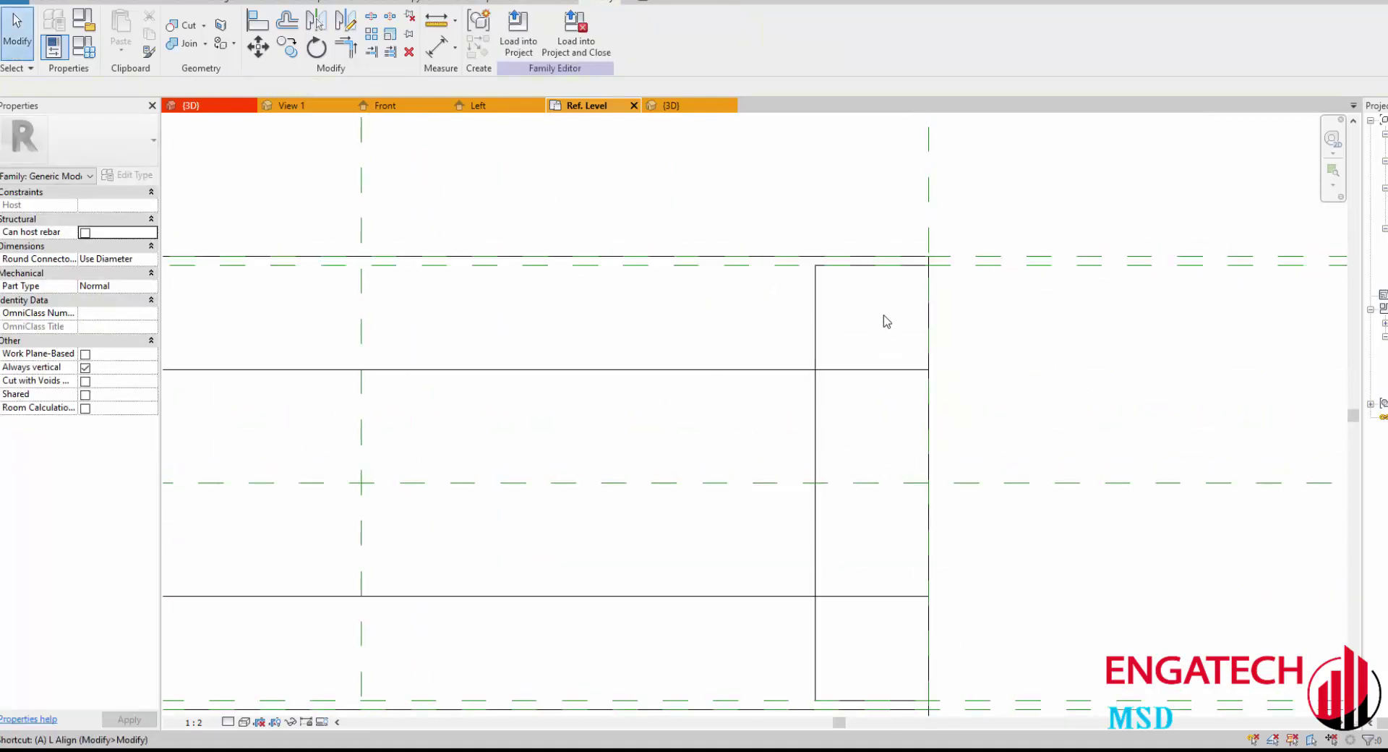
key(a)
key(l)
click(754, 266)
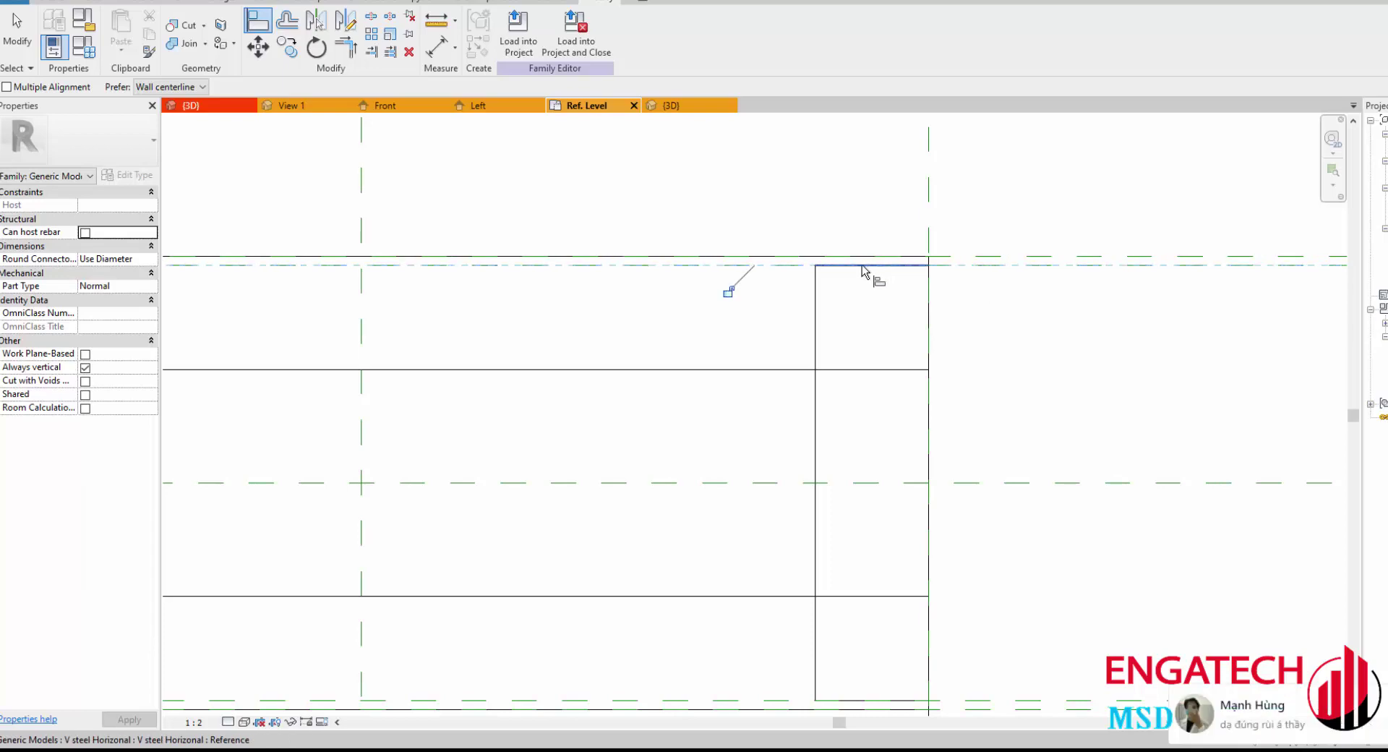
key(Escape)
click(815, 362)
scroll(843, 246, down, 3)
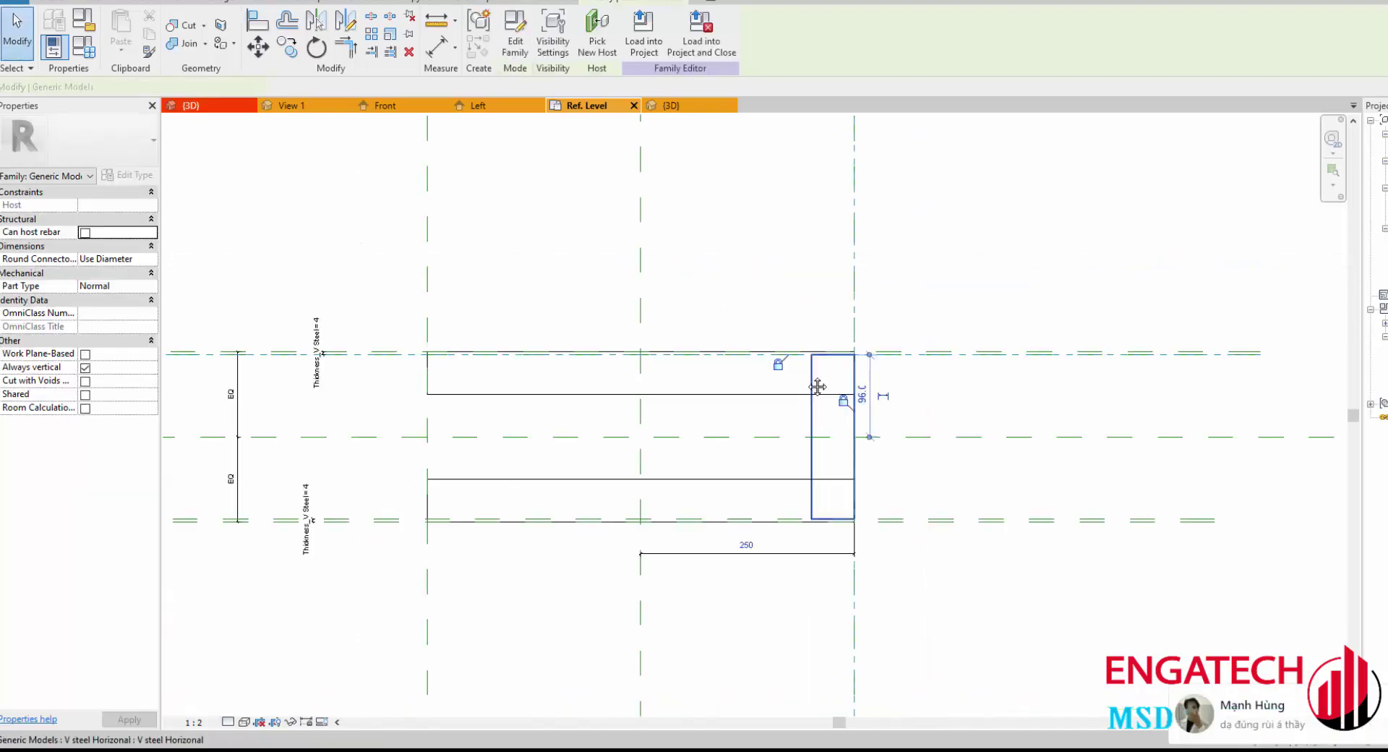
Step: Place another V steel member, rotated vertical with Space, at the frame's left end
click(483, 55)
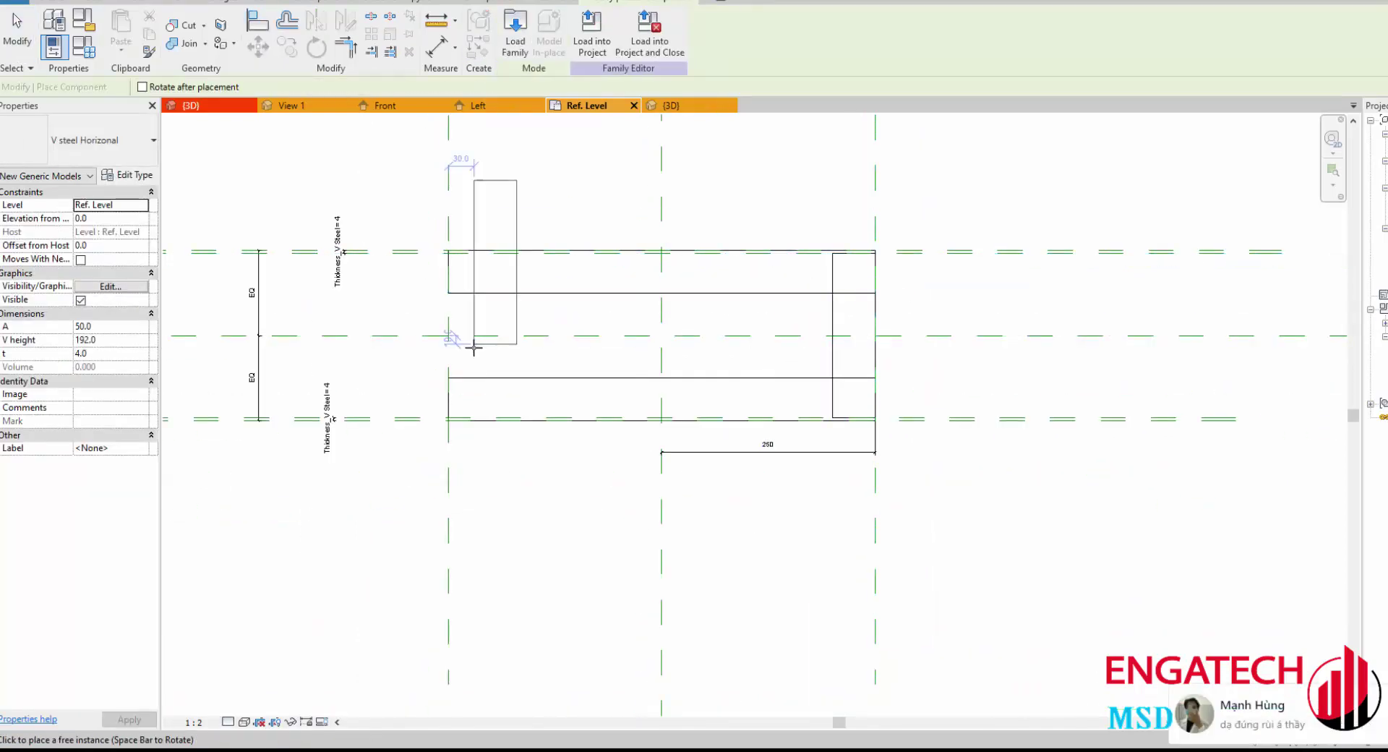
key(space)
scroll(456, 402, up, 3)
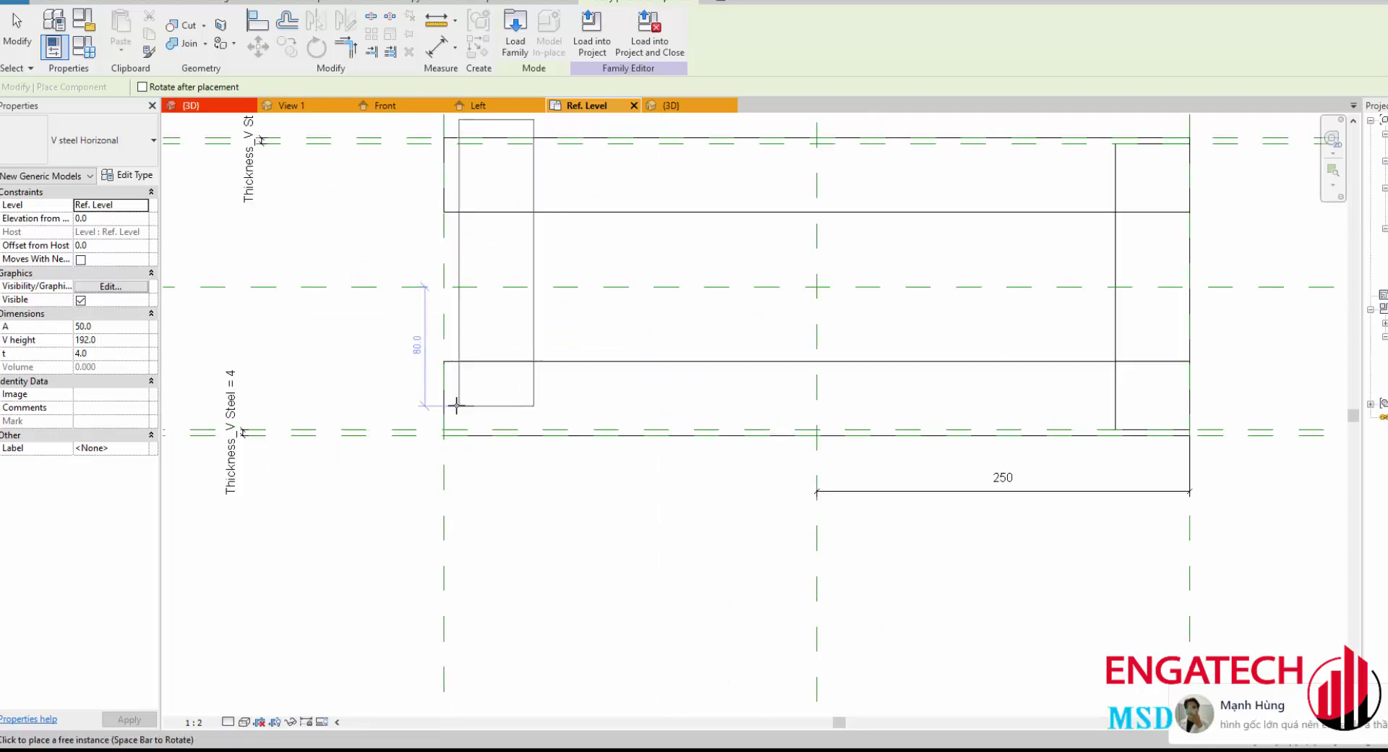
click(439, 427)
key(Escape)
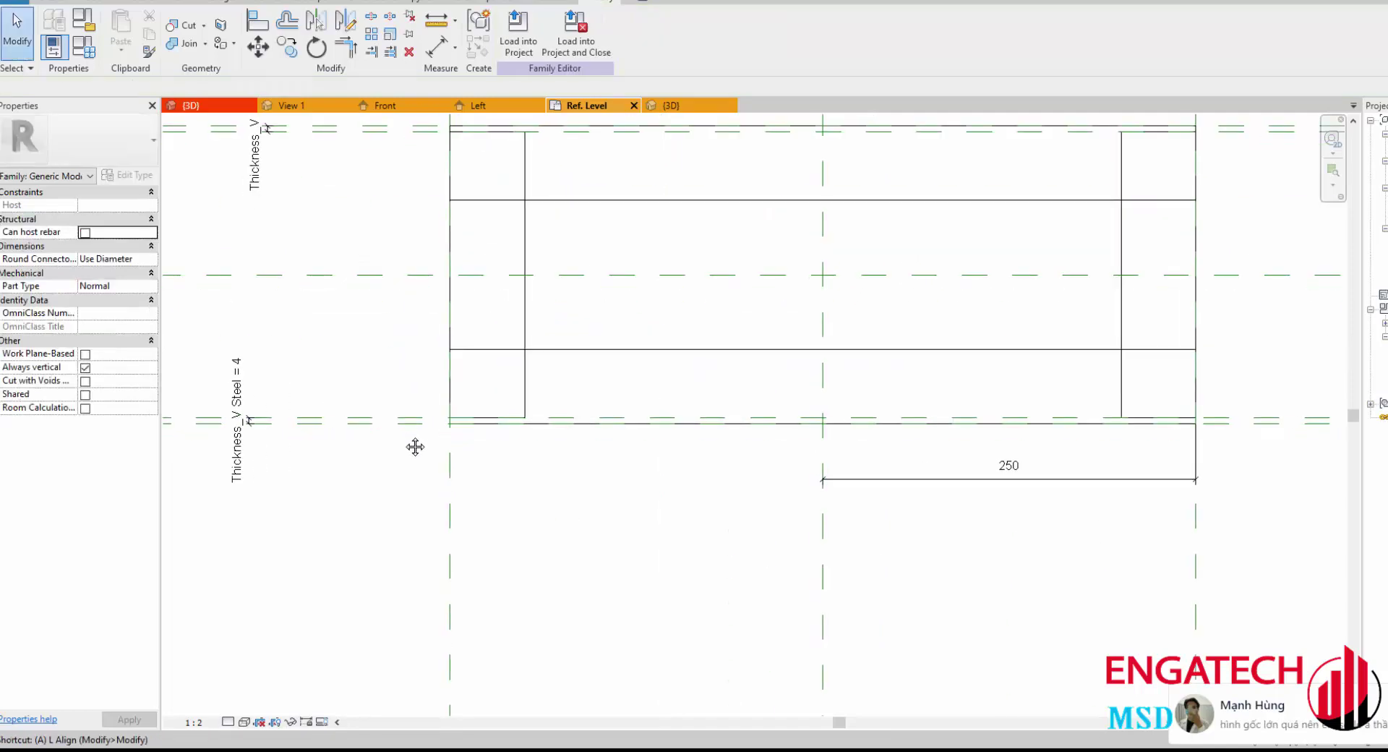
Step: Align the left member's edges to the bottom and adjacent reference planes
key(a)
key(l)
click(405, 425)
click(465, 423)
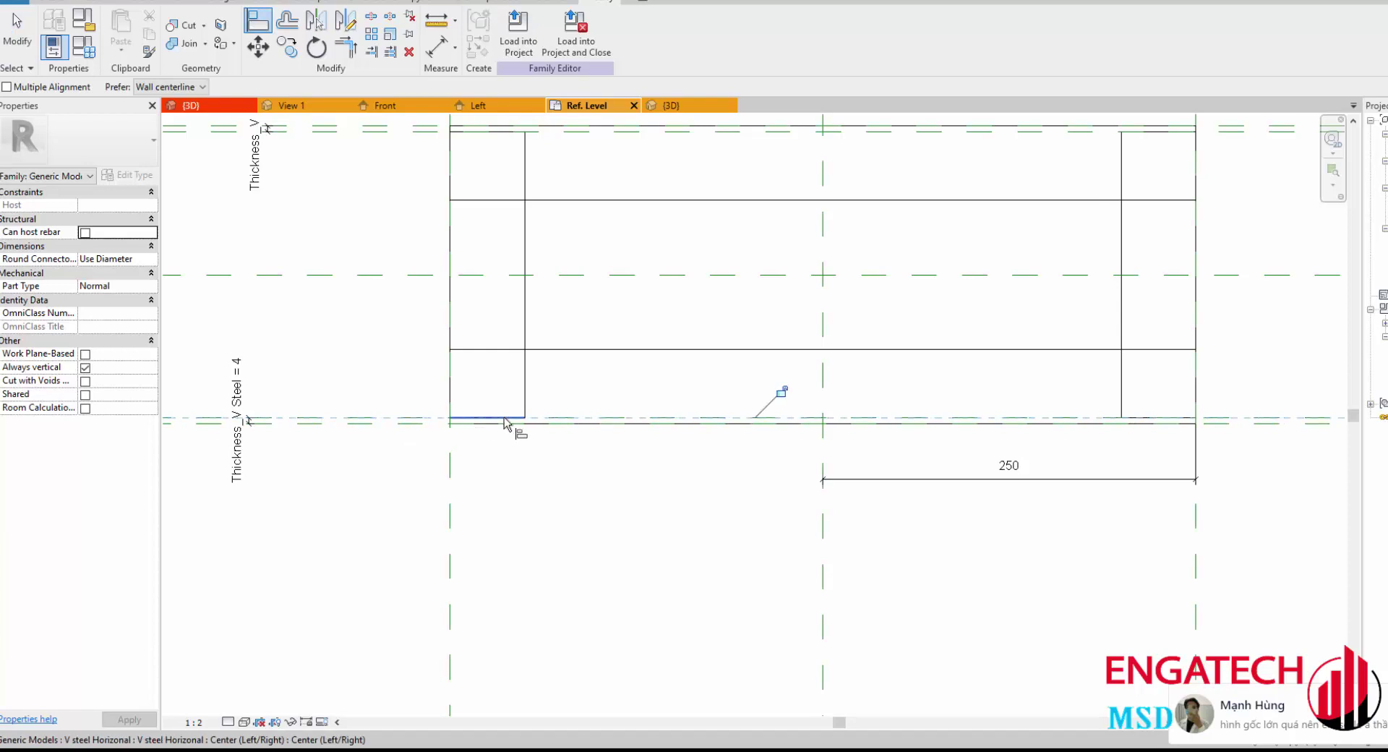
middle_drag(436, 206, 449, 356)
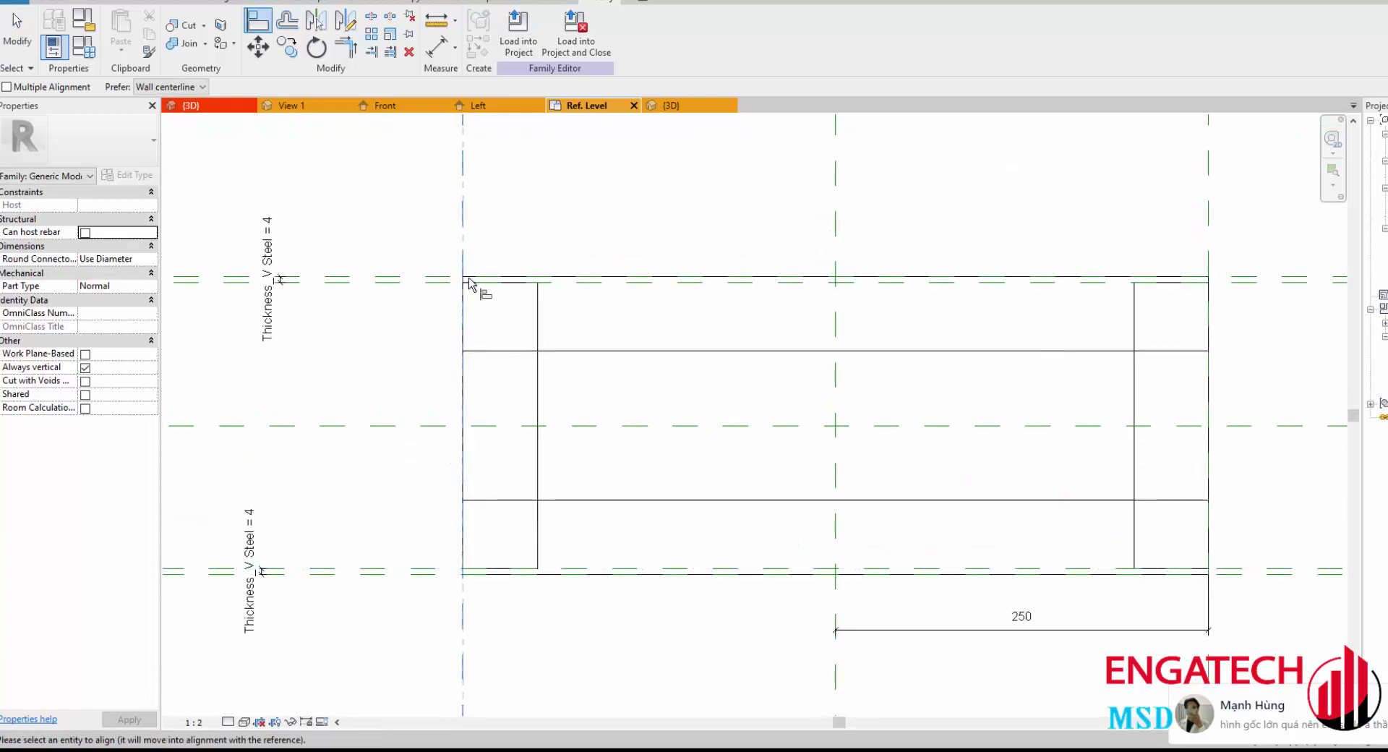
click(466, 304)
click(463, 405)
key(Escape)
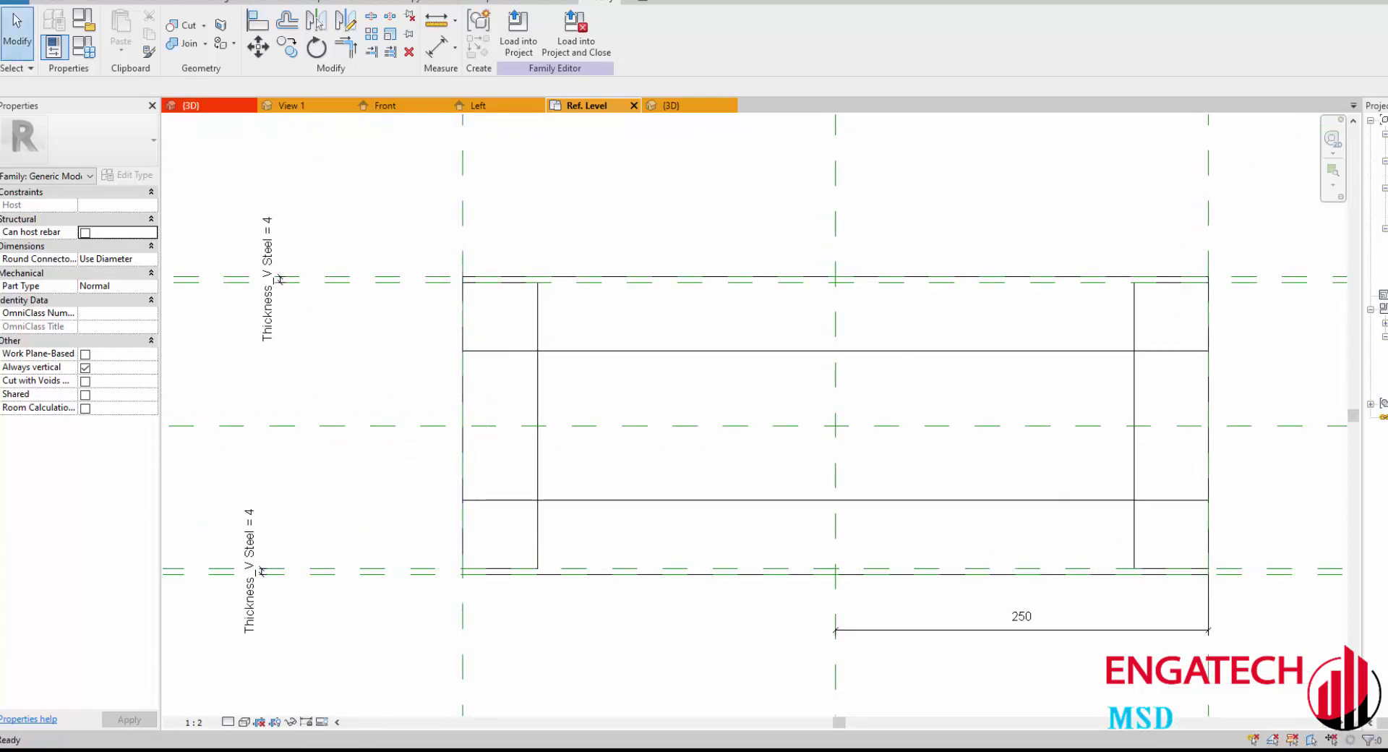
scroll(498, 443, down, 2)
scroll(831, 458, up, 2)
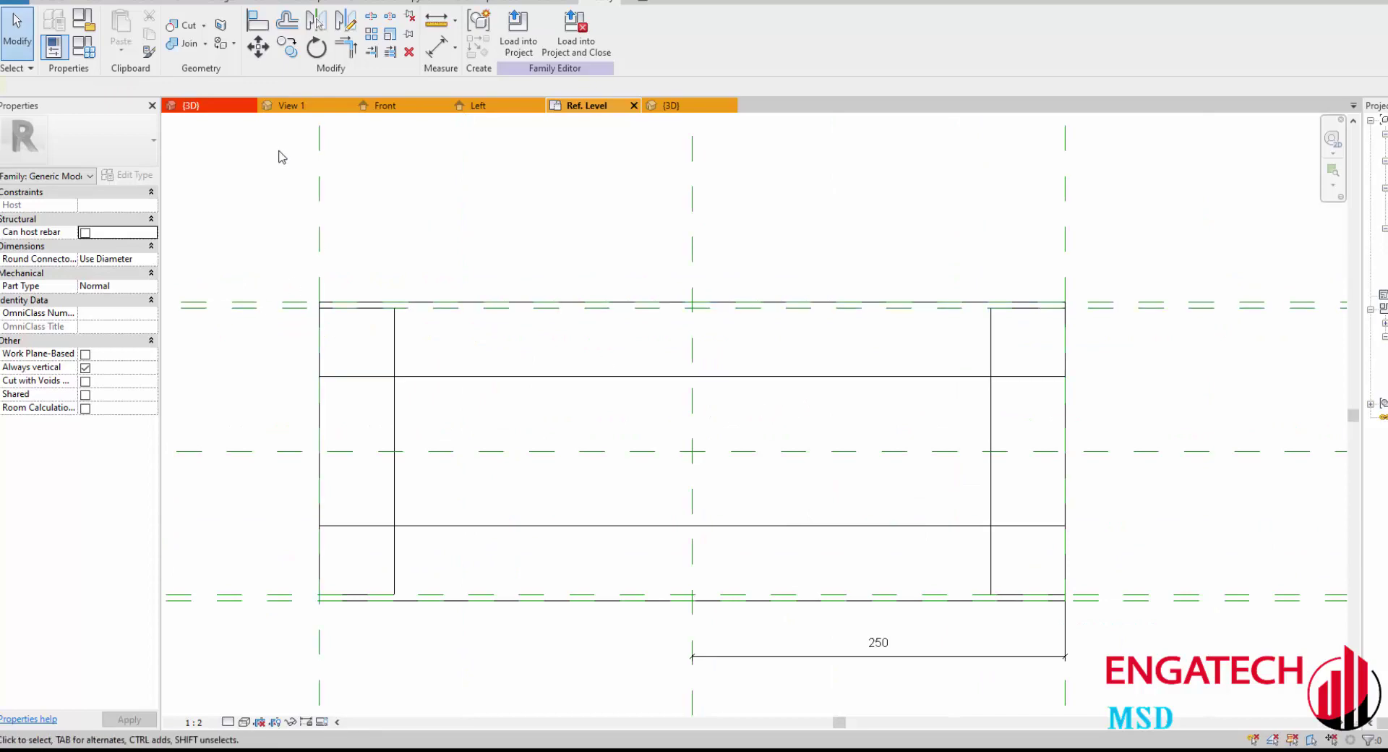
Step: Inspect the four-angle frame in the 3D view and the Front elevation
key(ctrl+Tab)
shift+middle_drag(791, 425, 643, 545)
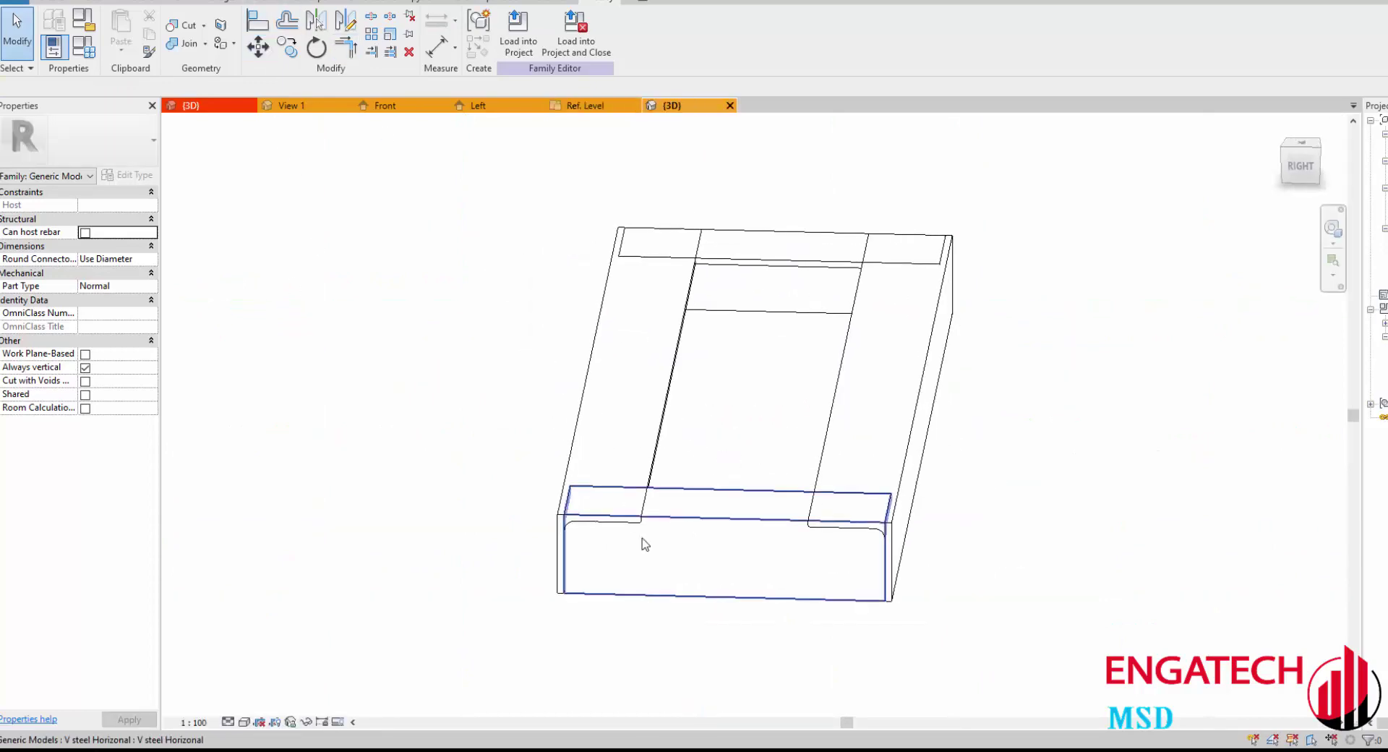
scroll(723, 501, up, 3)
click(723, 501)
mouse_move(802, 514)
shift+middle_down()
mouse_move(769, 437)
mouse_move(733, 471)
mouse_move(700, 429)
shift+middle_up()
scroll(700, 430, down, 2)
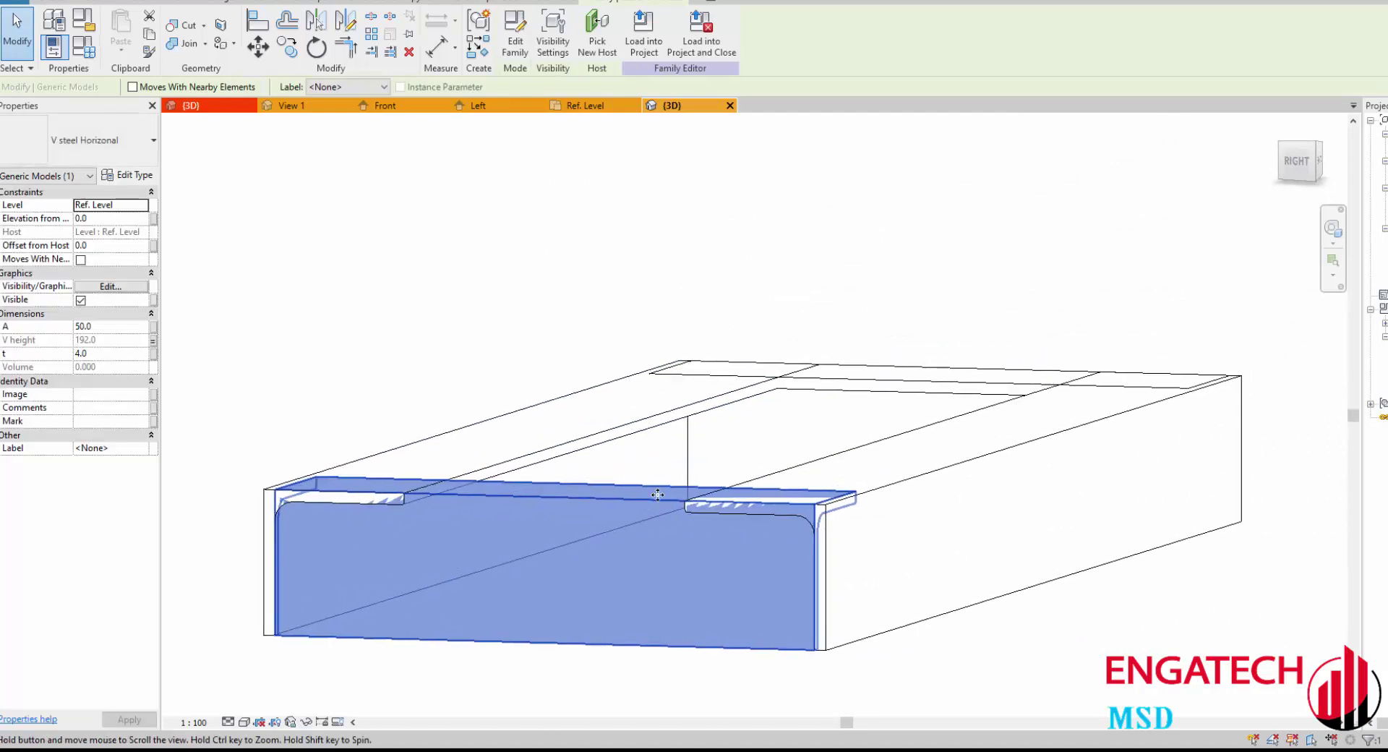
click(841, 382)
mouse_move(651, 434)
shift+middle_down()
mouse_move(762, 455)
mouse_move(929, 425)
mouse_move(618, 442)
shift+middle_up()
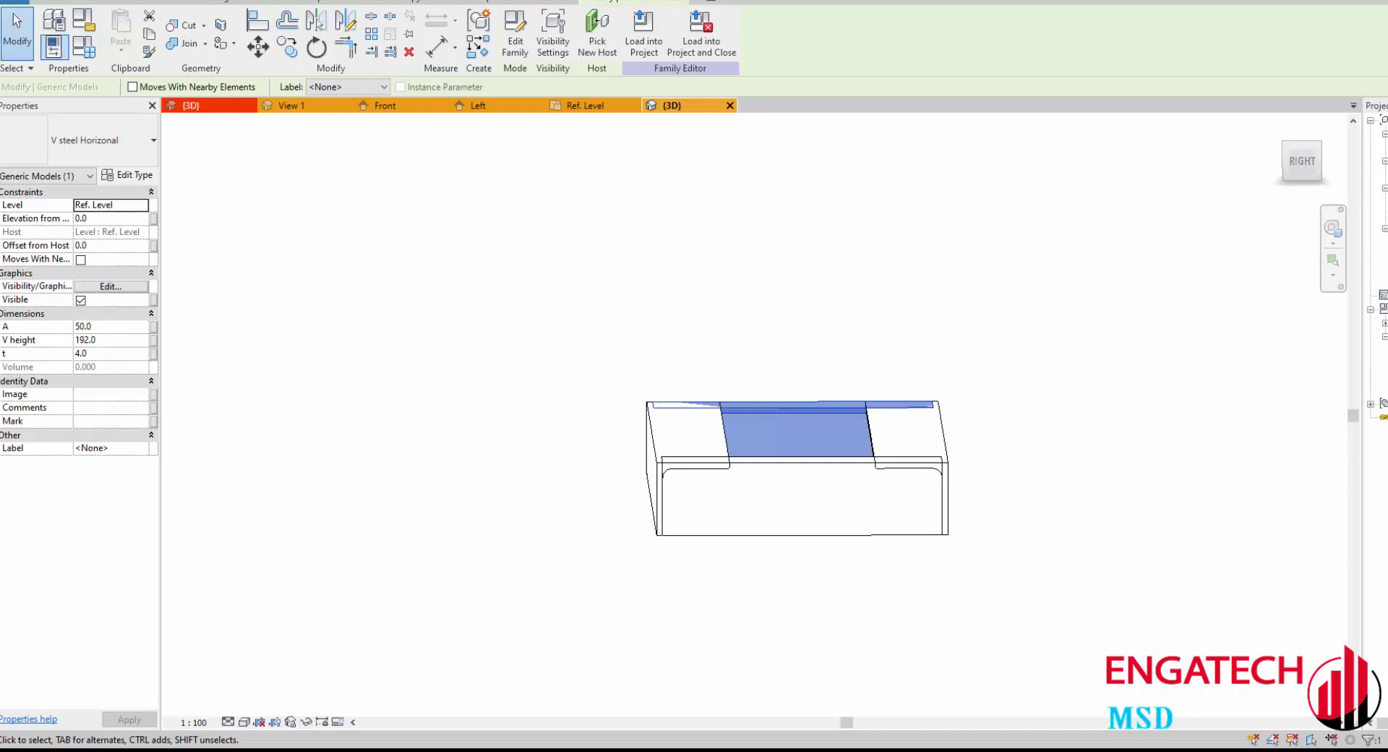
click(386, 106)
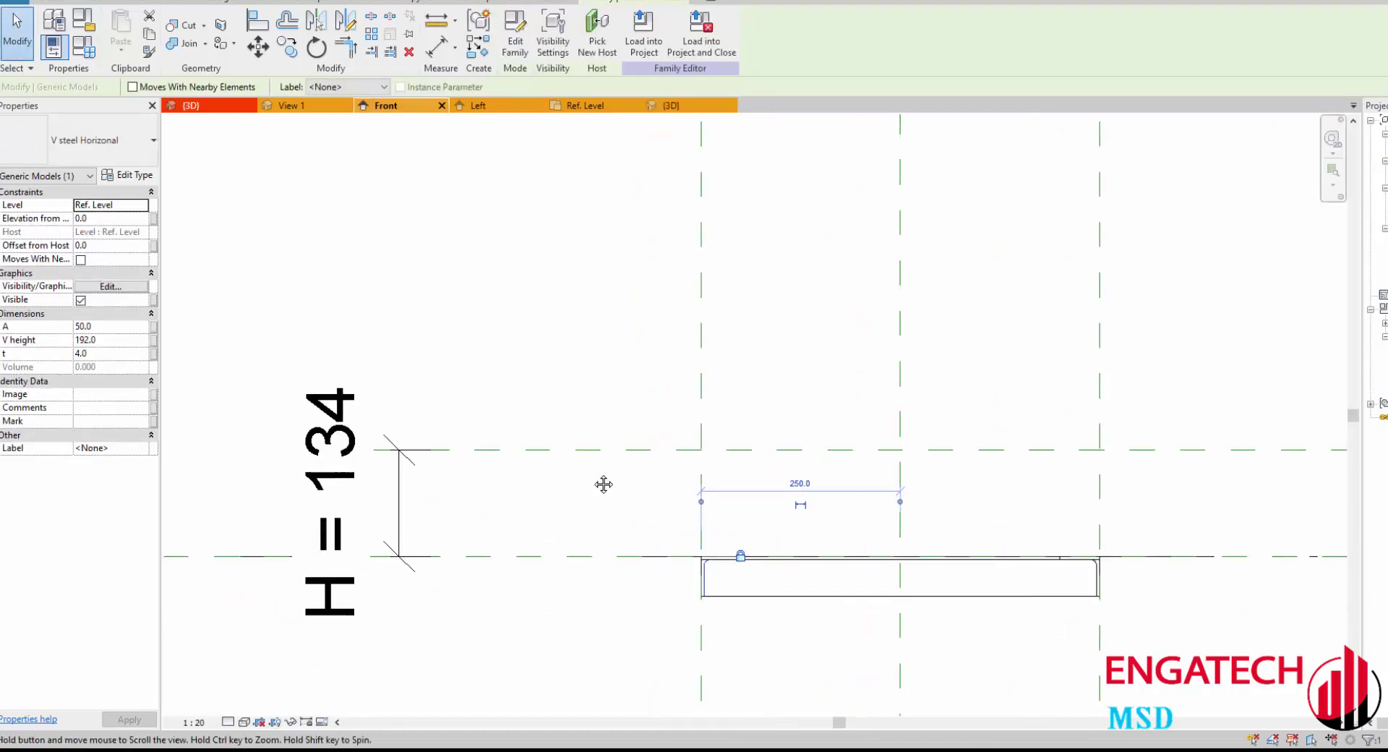
scroll(666, 490, up, 2)
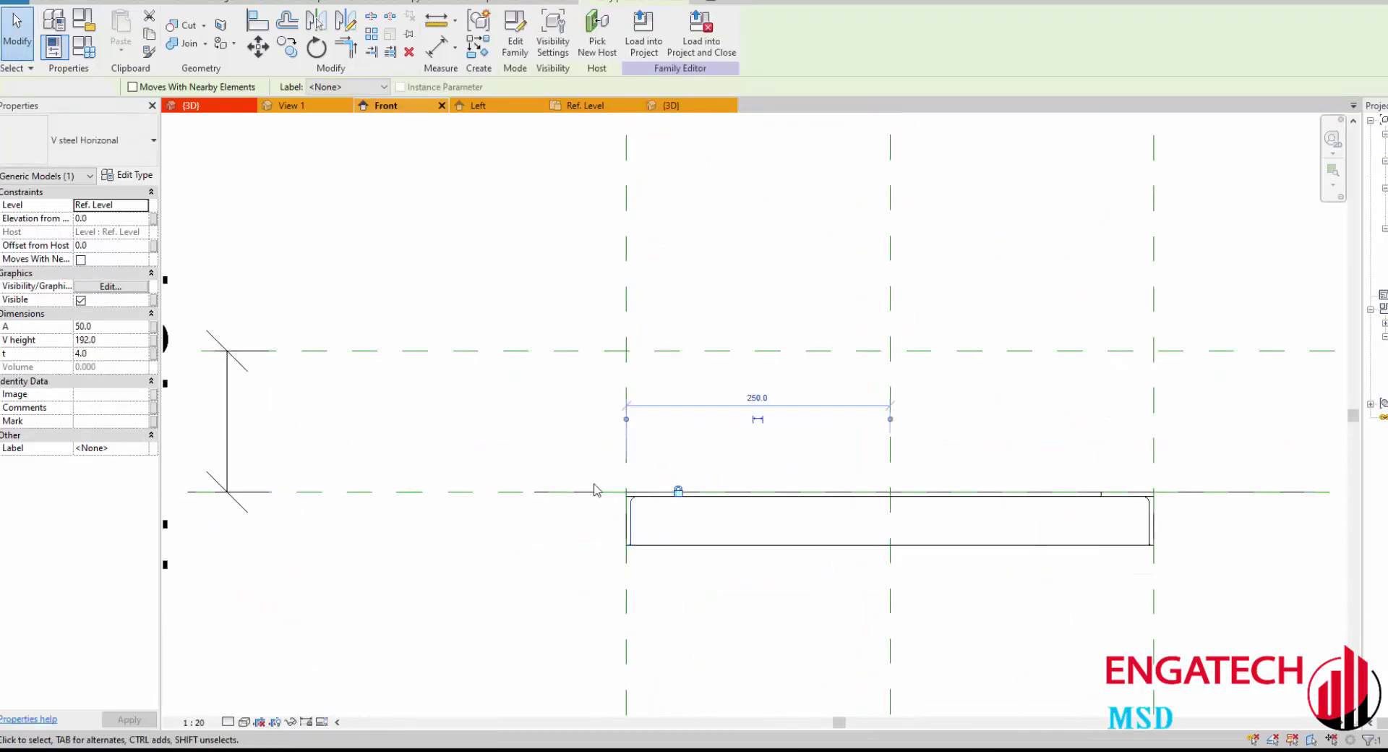
key(Escape)
scroll(660, 514, up, 2)
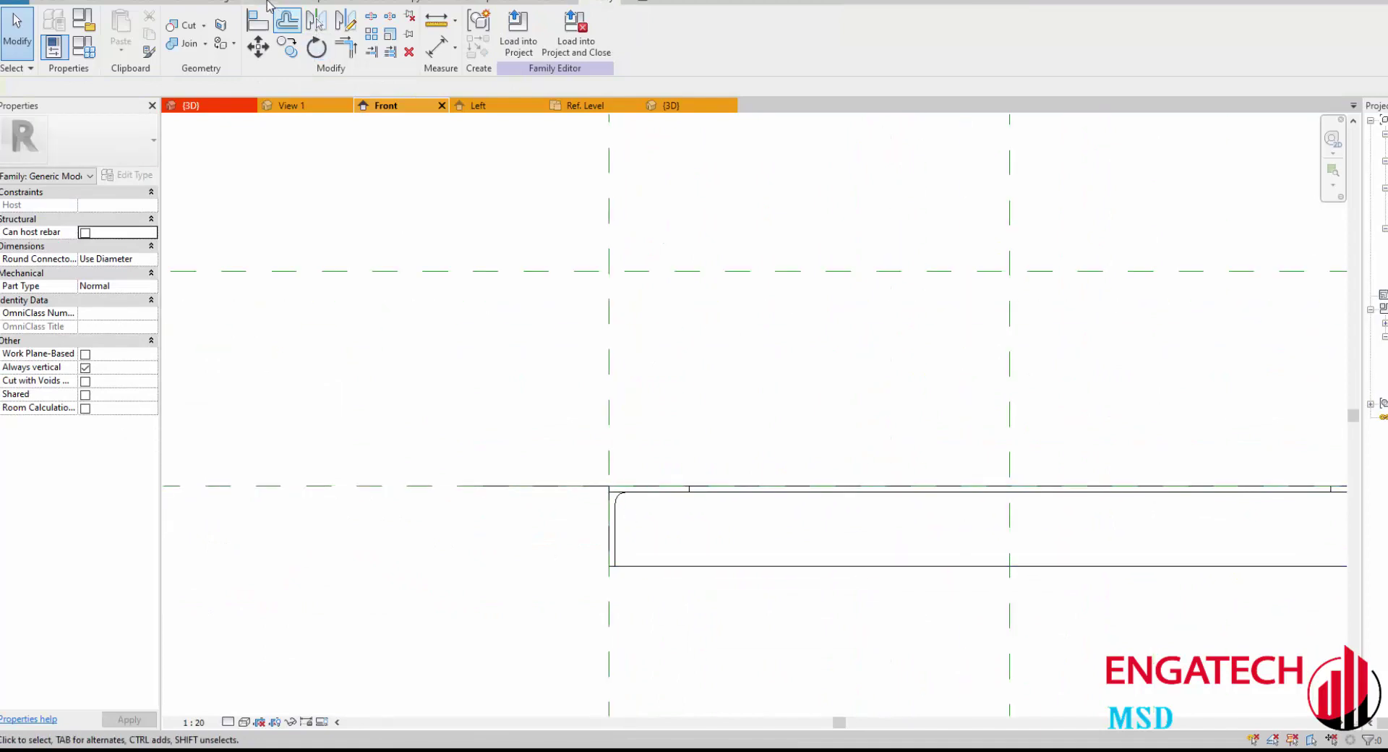
Step: Back in {3D}, select both long side V steel Horizontal members together
click(672, 105)
scroll(831, 470, up, 2)
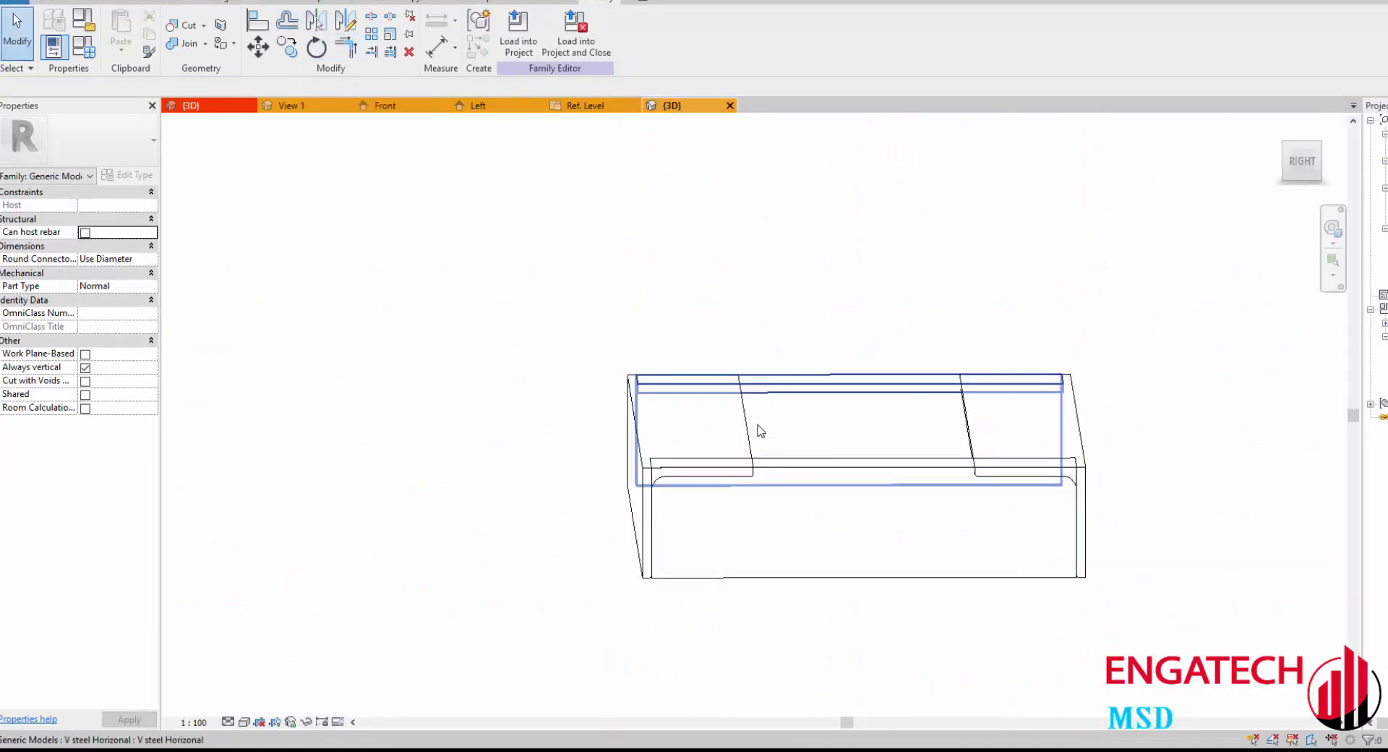
click(757, 425)
mouse_move(756, 424)
shift+middle_down()
mouse_move(825, 459)
mouse_move(781, 614)
mouse_move(688, 490)
mouse_move(803, 530)
shift+middle_up()
ctrl+click(803, 530)
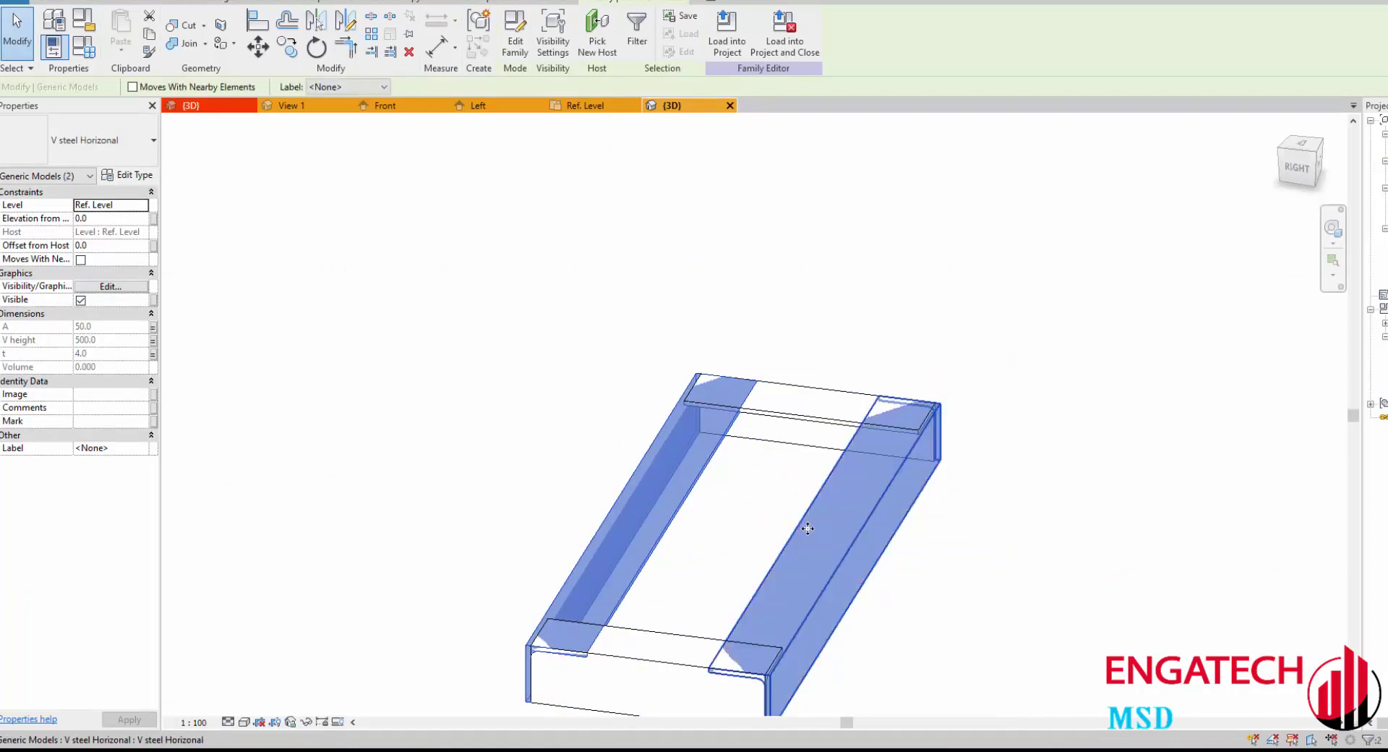
Step: Link the side angles' Elevation from Level to the H parameter
click(153, 220)
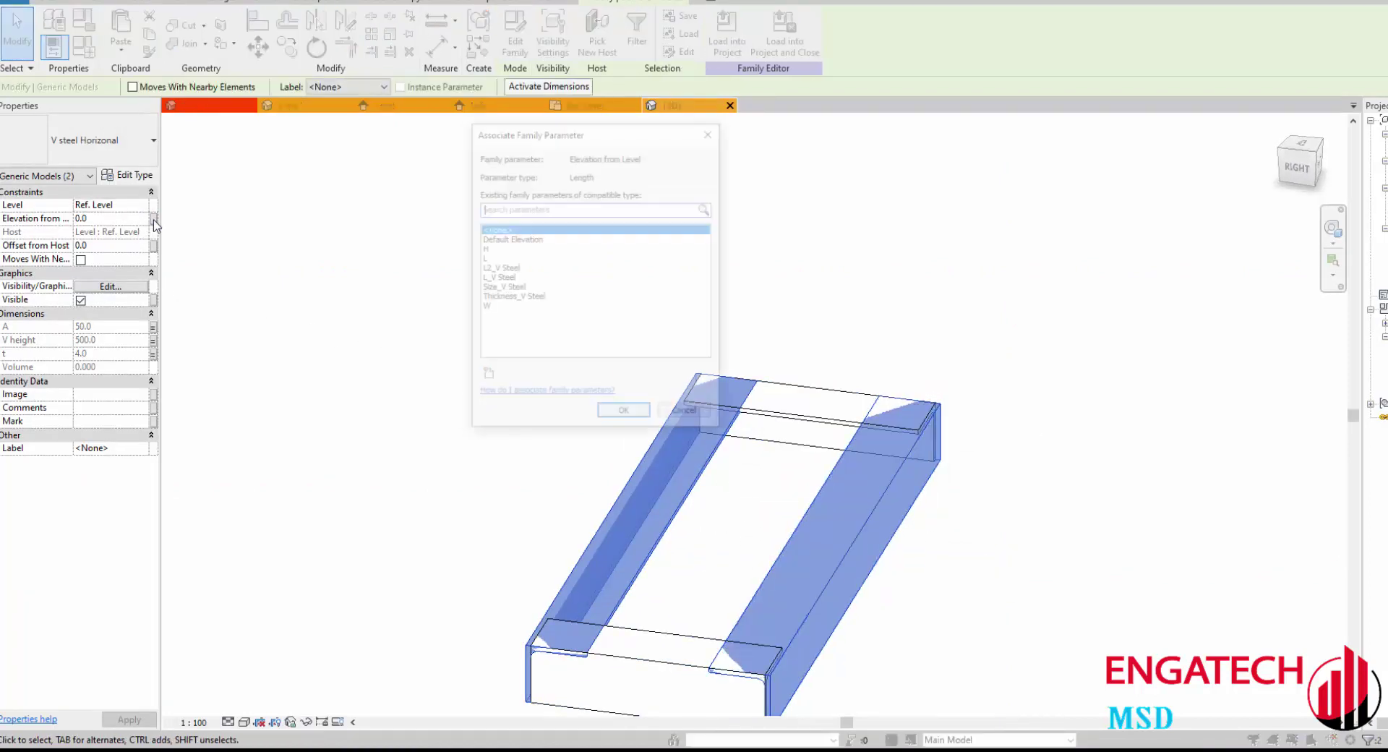
click(489, 251)
click(611, 413)
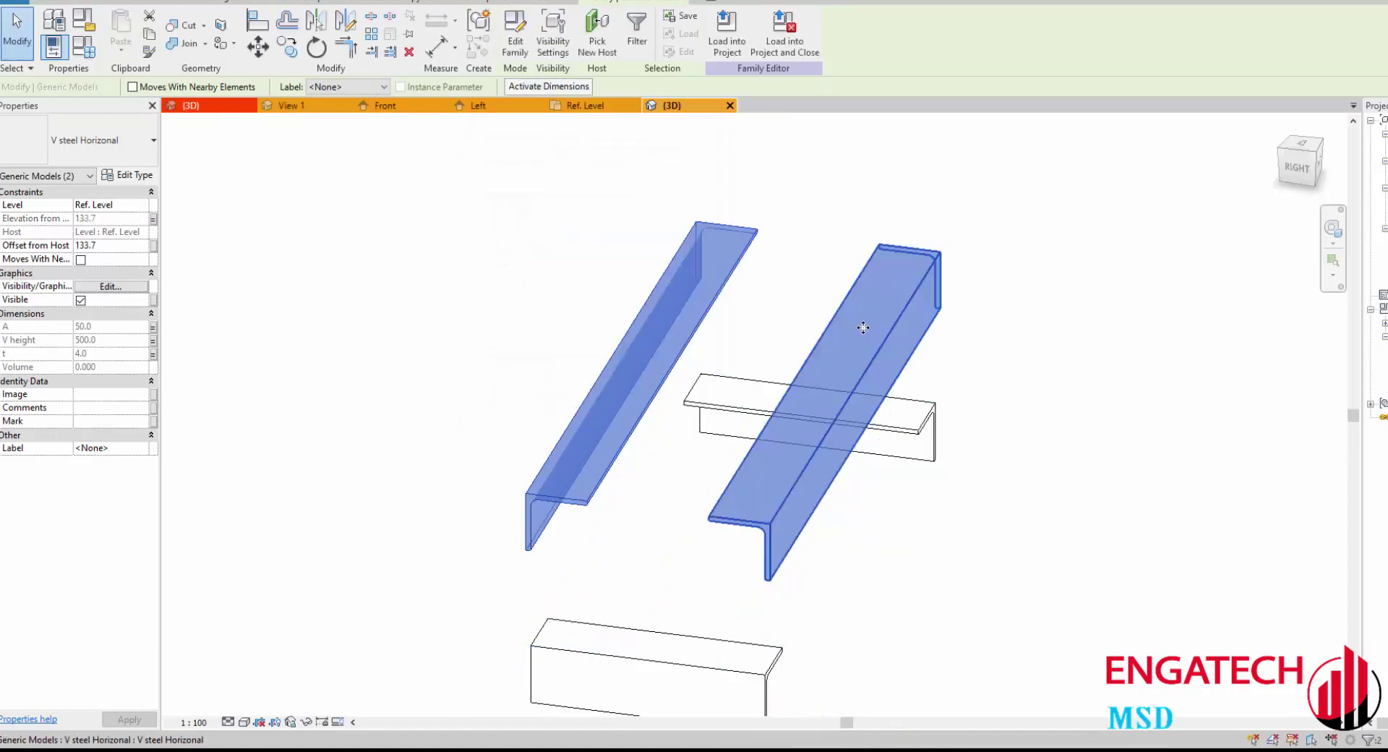
click(715, 469)
Step: Tie the two short members' Elevation from Level to a new instance parameter H2
click(752, 434)
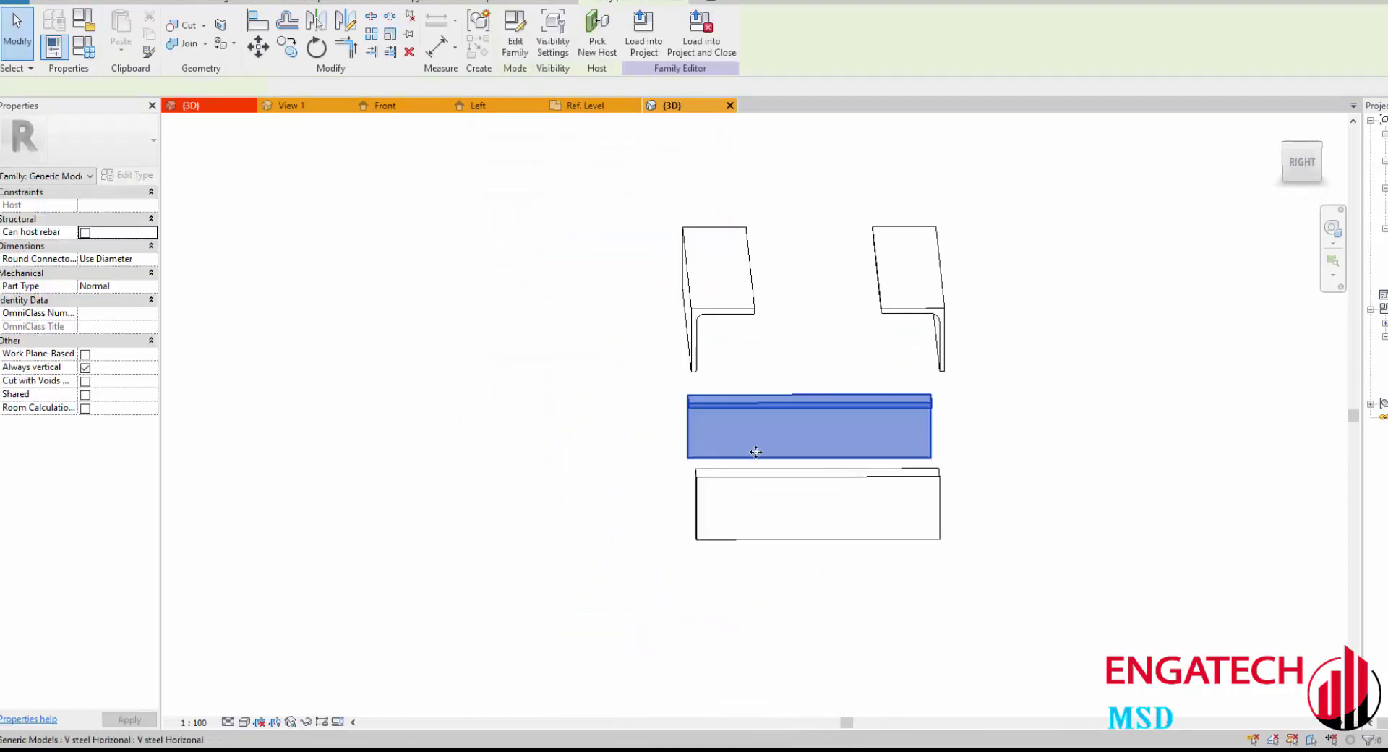
click(731, 478)
key(super)
click(725, 403)
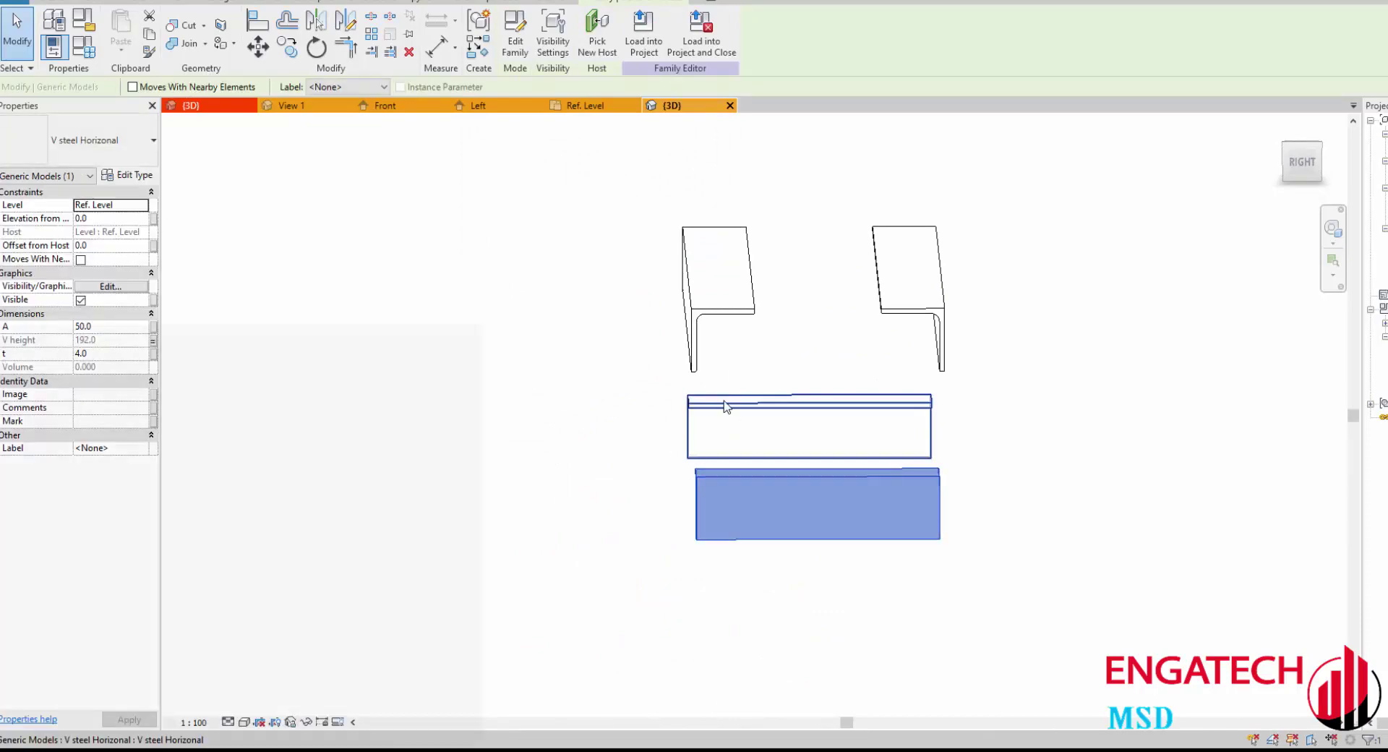
click(735, 405)
ctrl+click(754, 486)
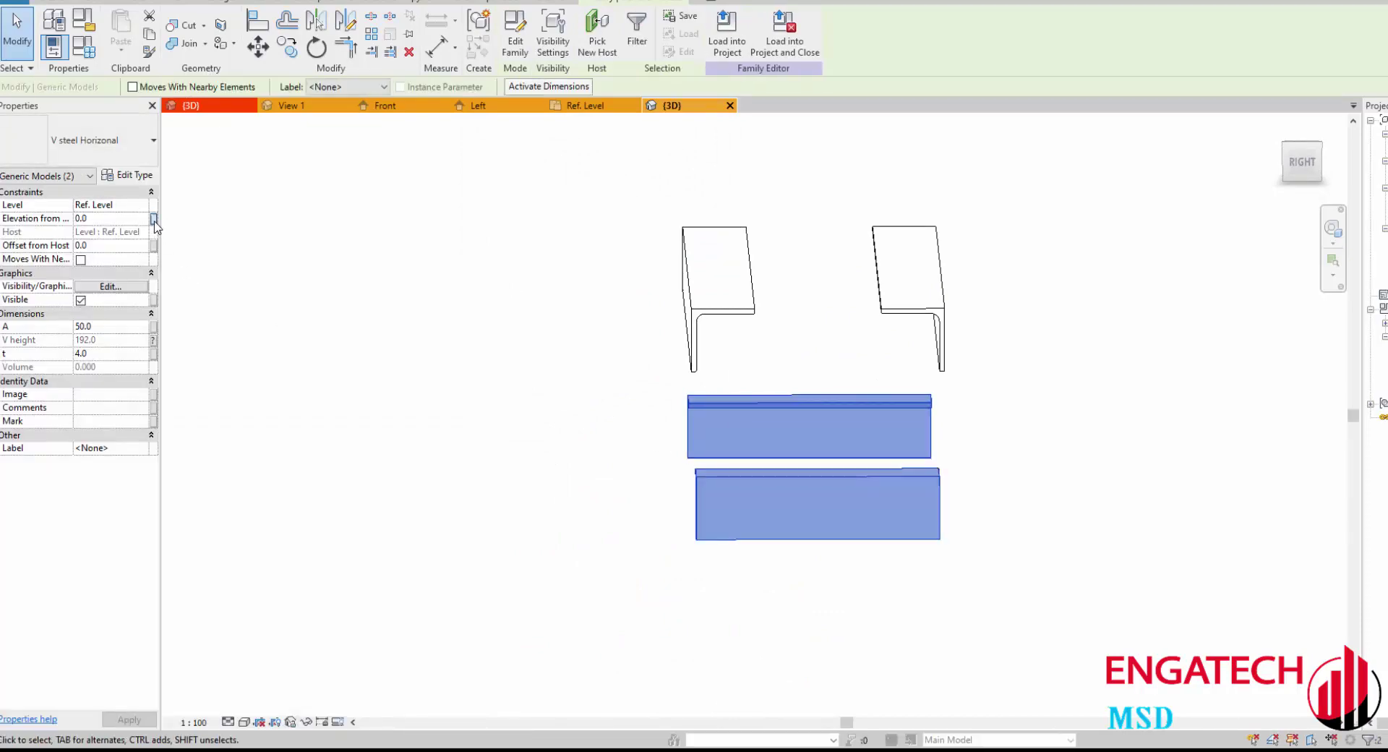
click(153, 218)
click(486, 376)
text(H2)
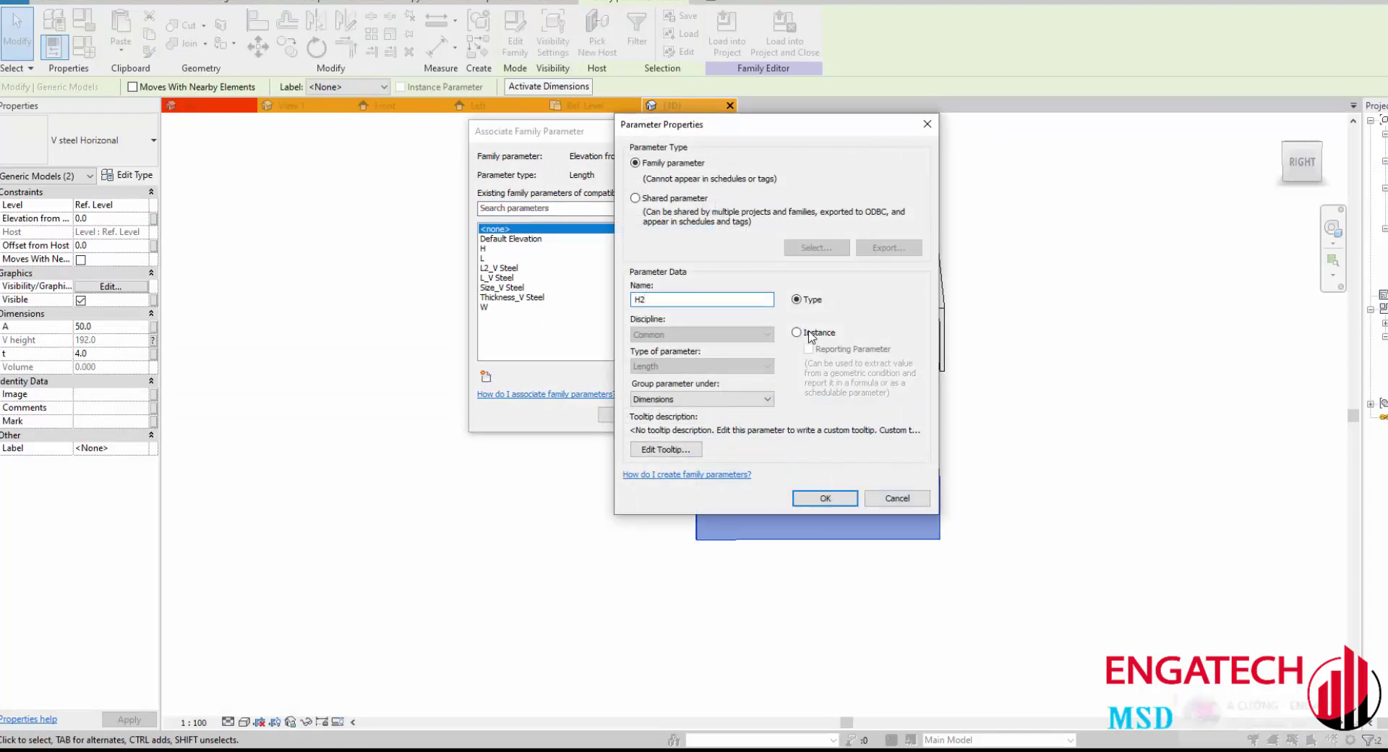
click(797, 333)
click(837, 498)
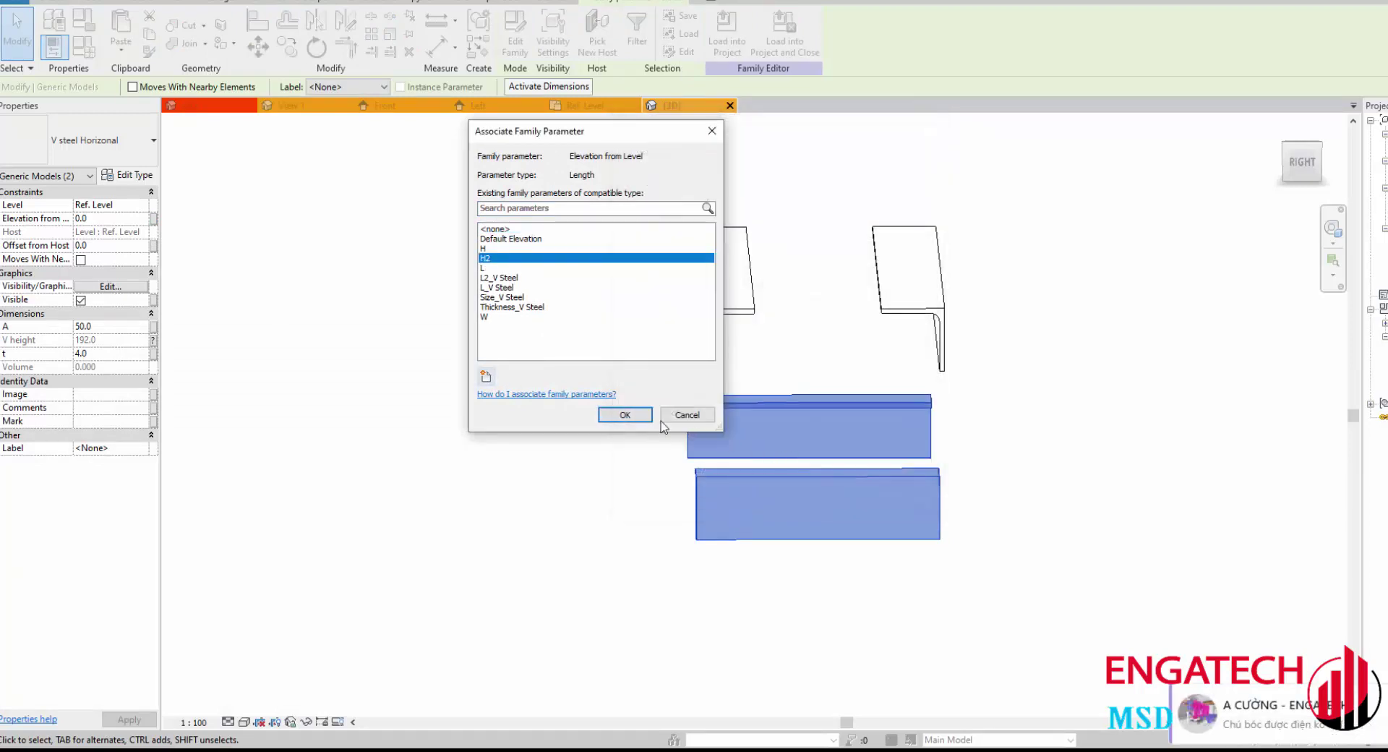
click(626, 415)
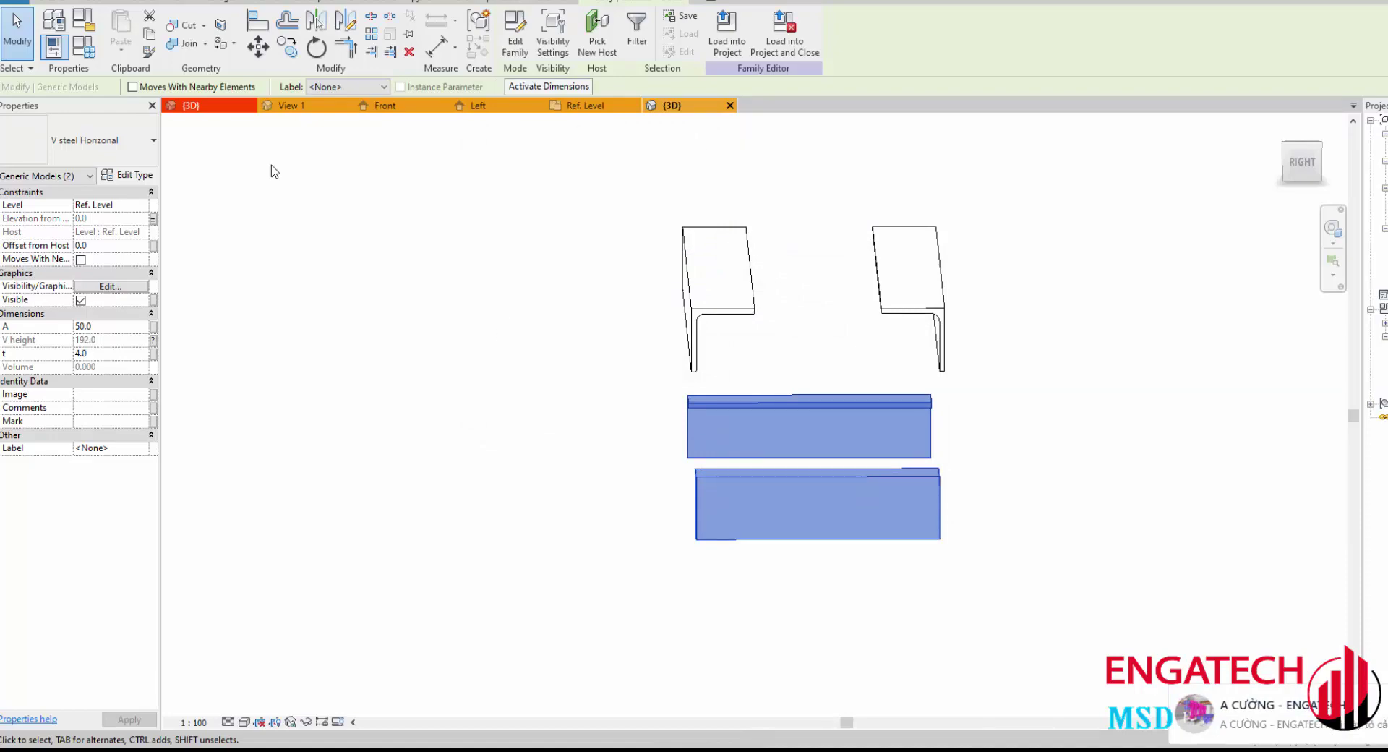
Step: In Family Types, give H2 the formula H - Thickness_V Steel (129.7) and apply it
click(83, 47)
click(972, 197)
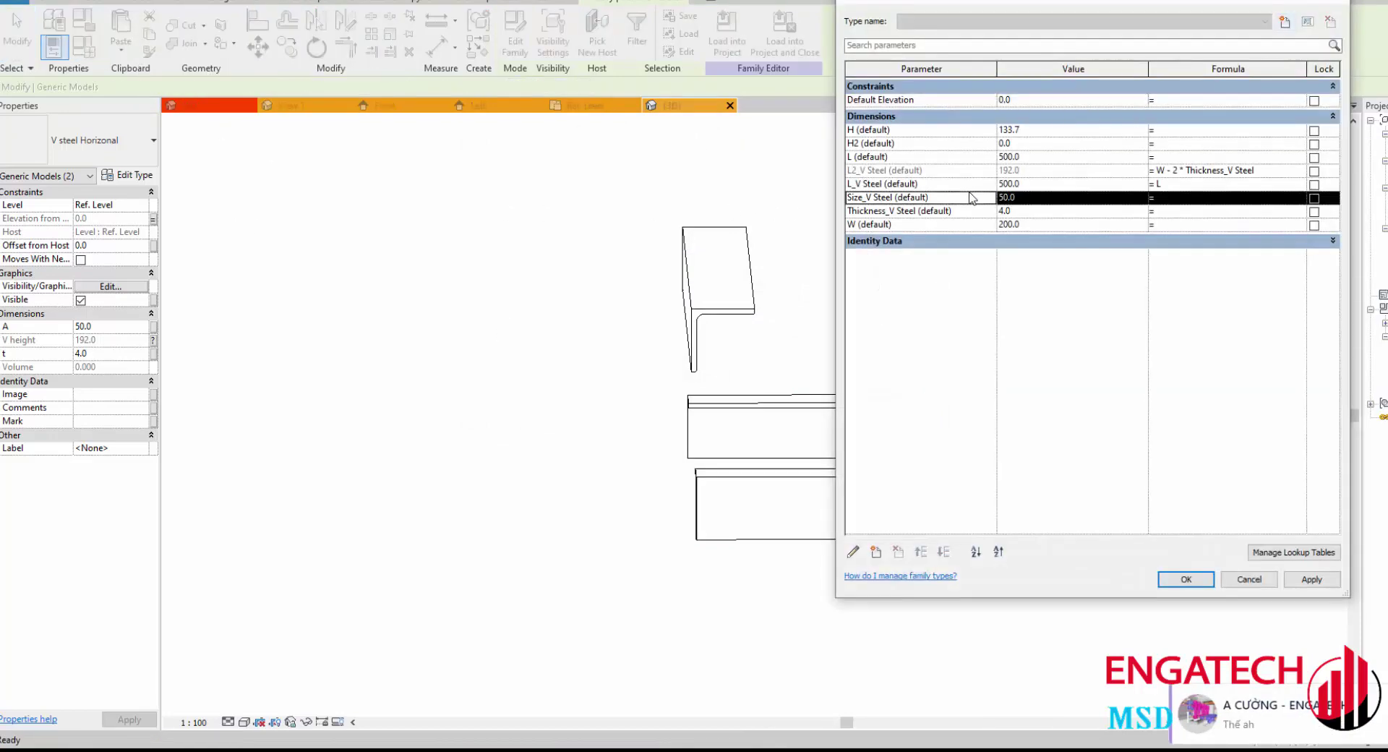
click(945, 157)
click(944, 143)
click(1028, 143)
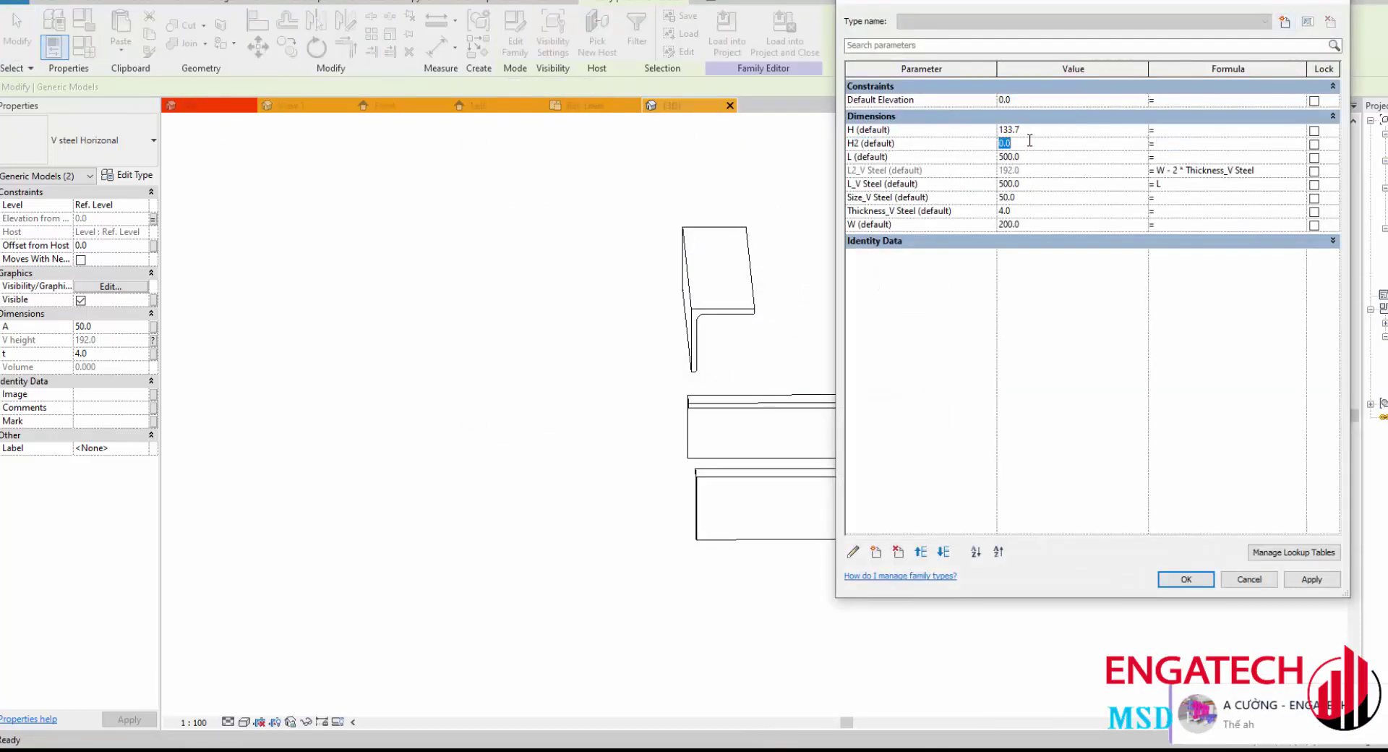
click(851, 131)
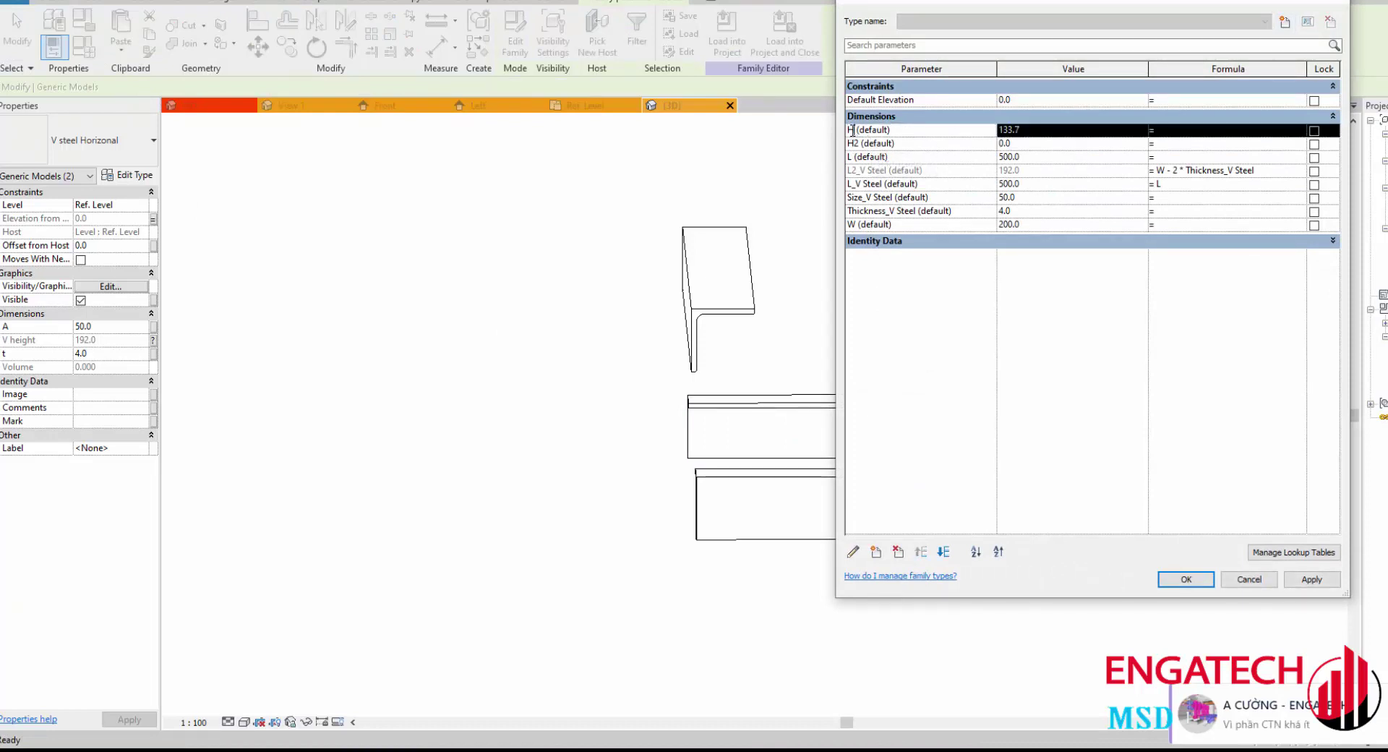
click(1172, 146)
text(H)
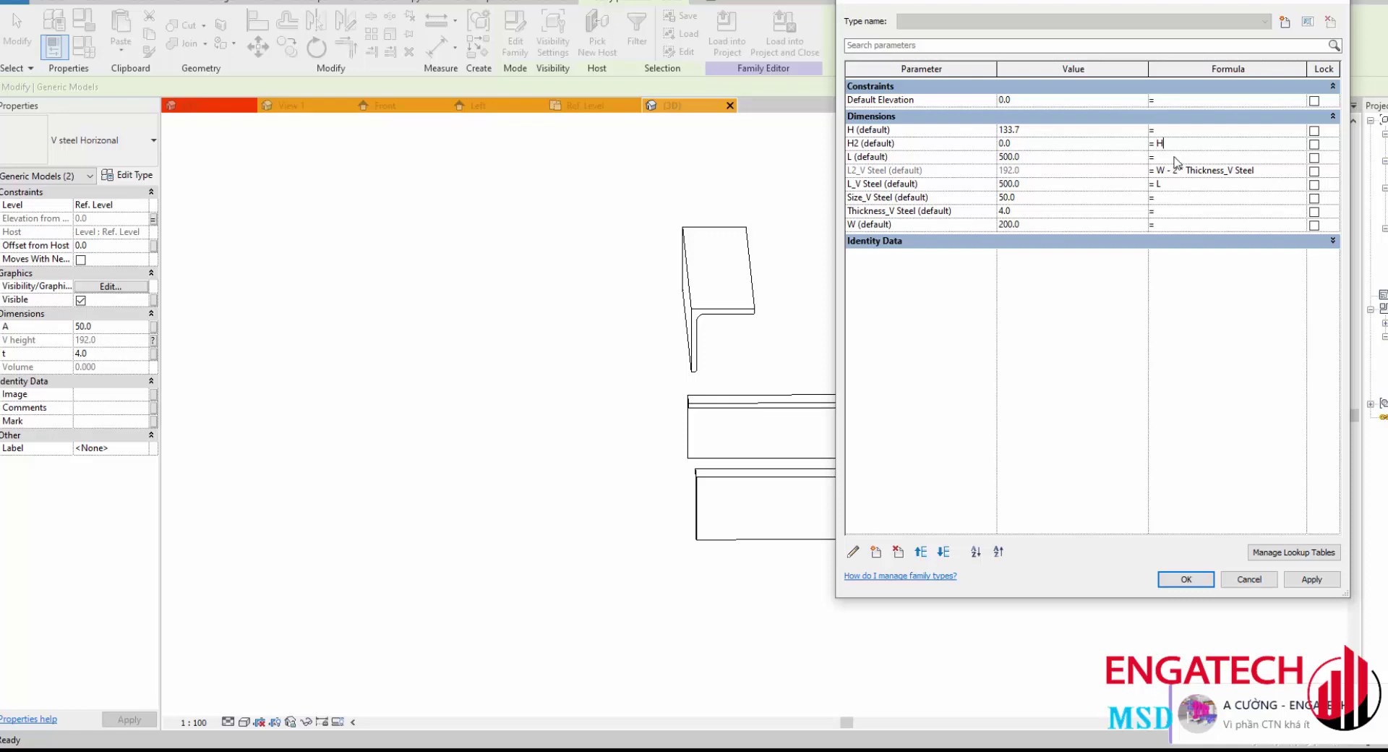
click(916, 212)
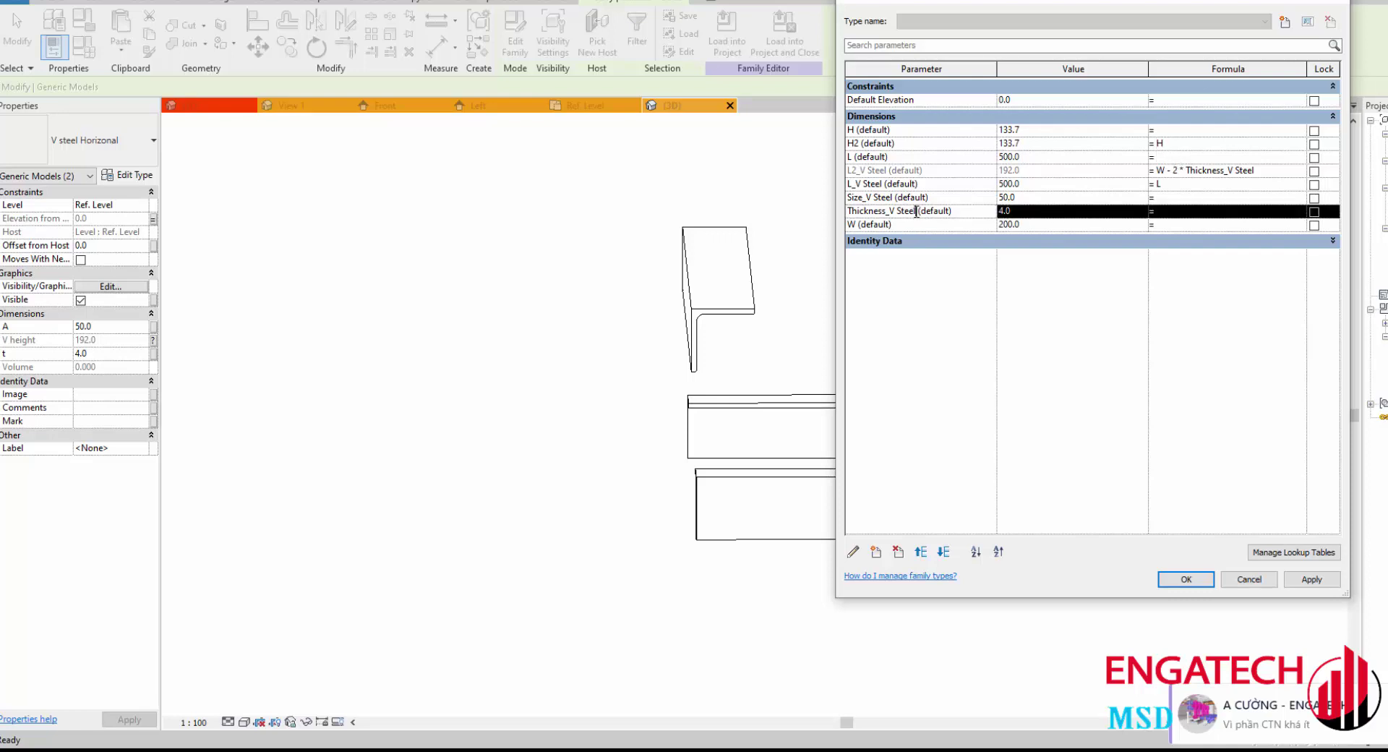
drag(916, 210, 799, 211)
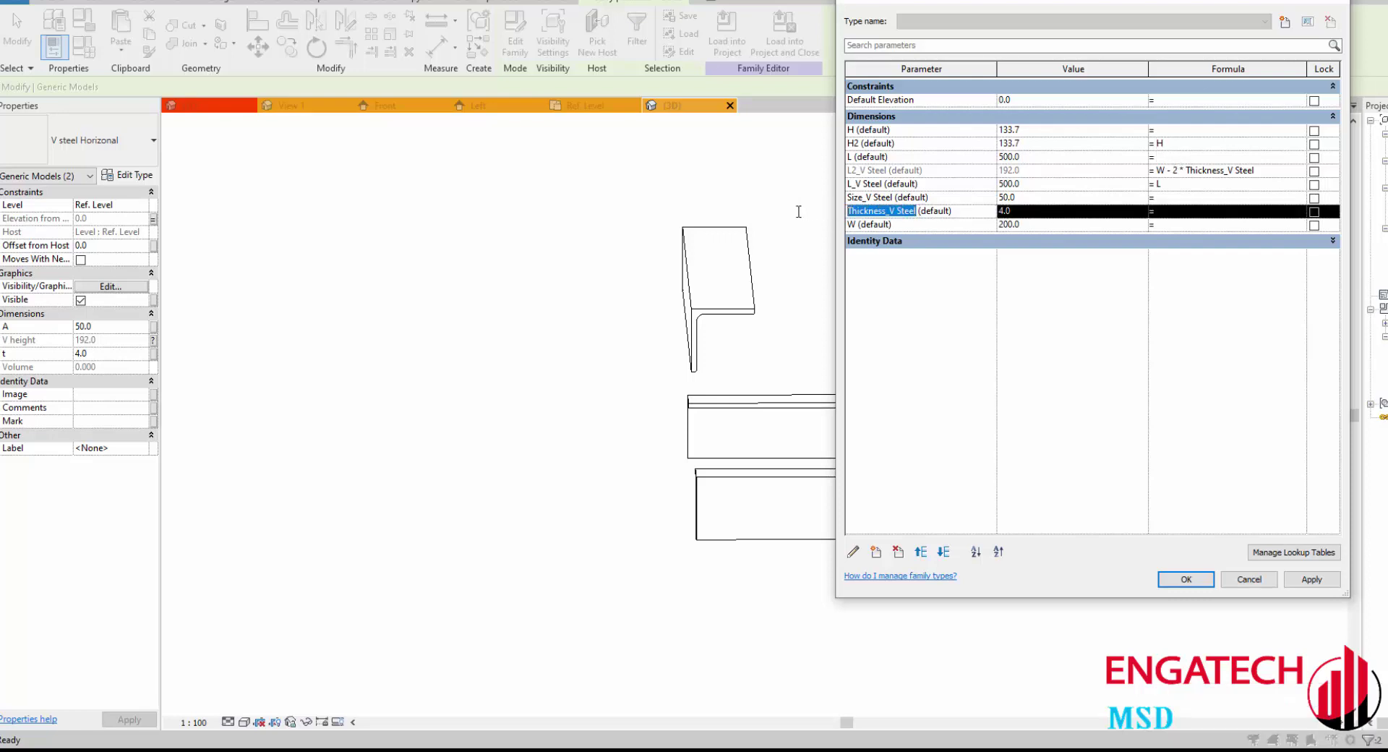
double_click(1167, 145)
text(- Thickness_V Steel)
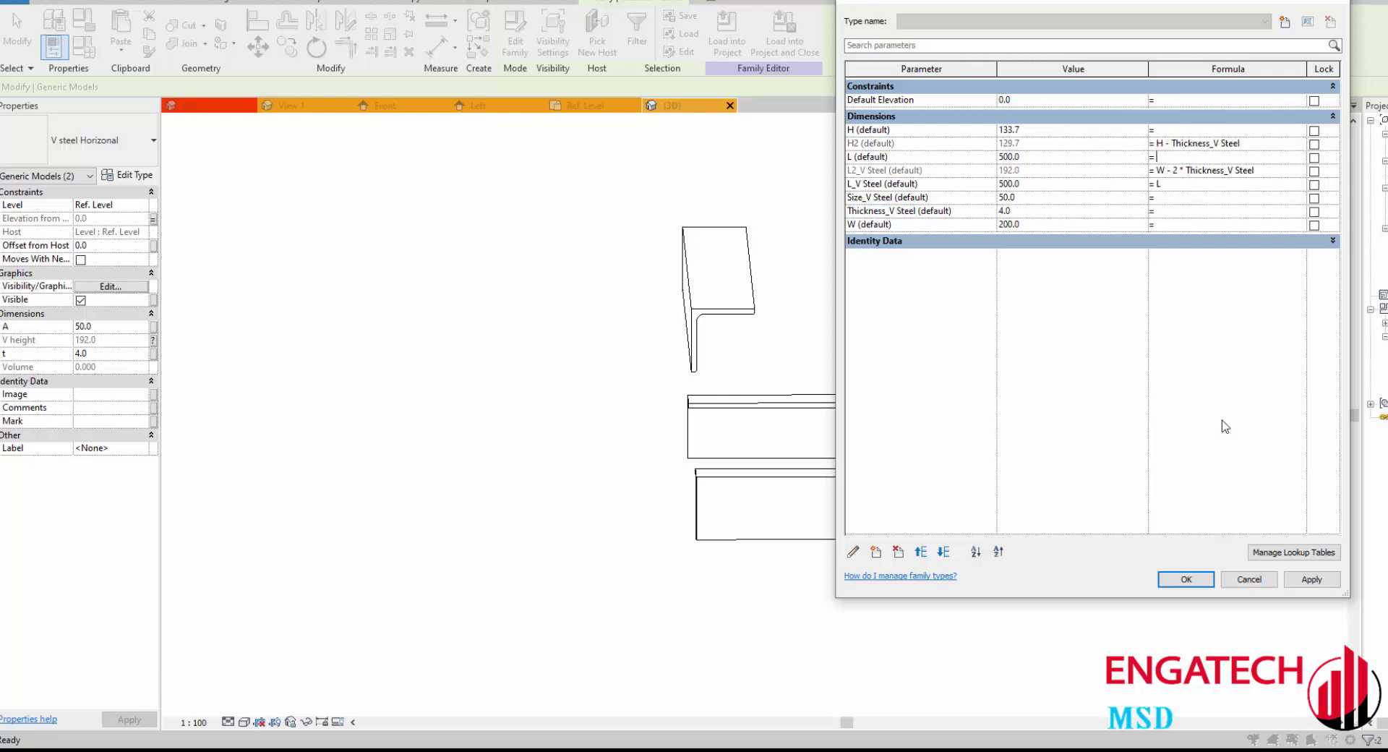
click(1288, 582)
Step: Close Family Types and orbit the 3D view to check the raised frame
click(1186, 579)
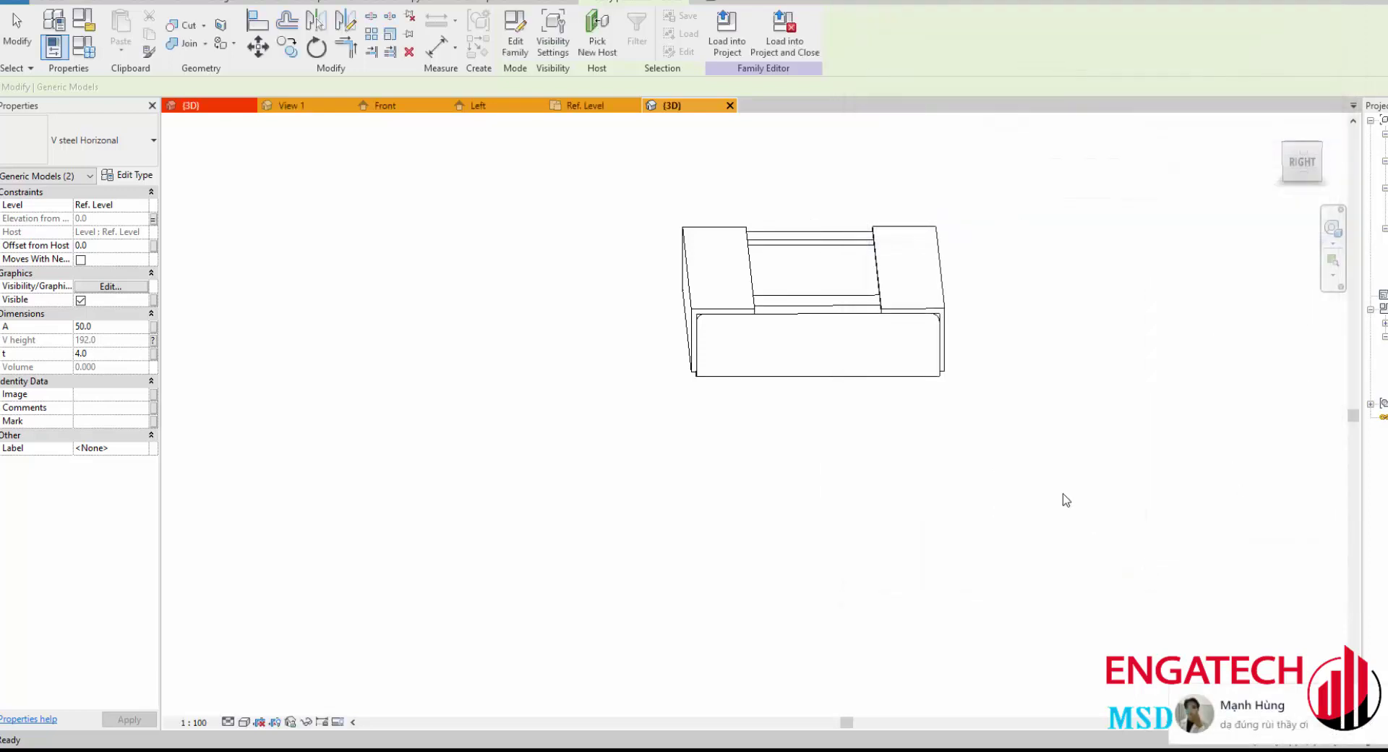
mouse_move(1063, 498)
shift+middle_down()
mouse_move(1032, 507)
mouse_move(589, 374)
mouse_move(688, 235)
mouse_move(859, 375)
mouse_move(1147, 404)
mouse_move(834, 403)
mouse_move(811, 338)
mouse_move(976, 329)
mouse_move(837, 427)
mouse_move(812, 214)
mouse_move(875, 388)
mouse_move(897, 390)
mouse_move(675, 378)
mouse_move(870, 286)
mouse_move(846, 521)
shift+middle_up()
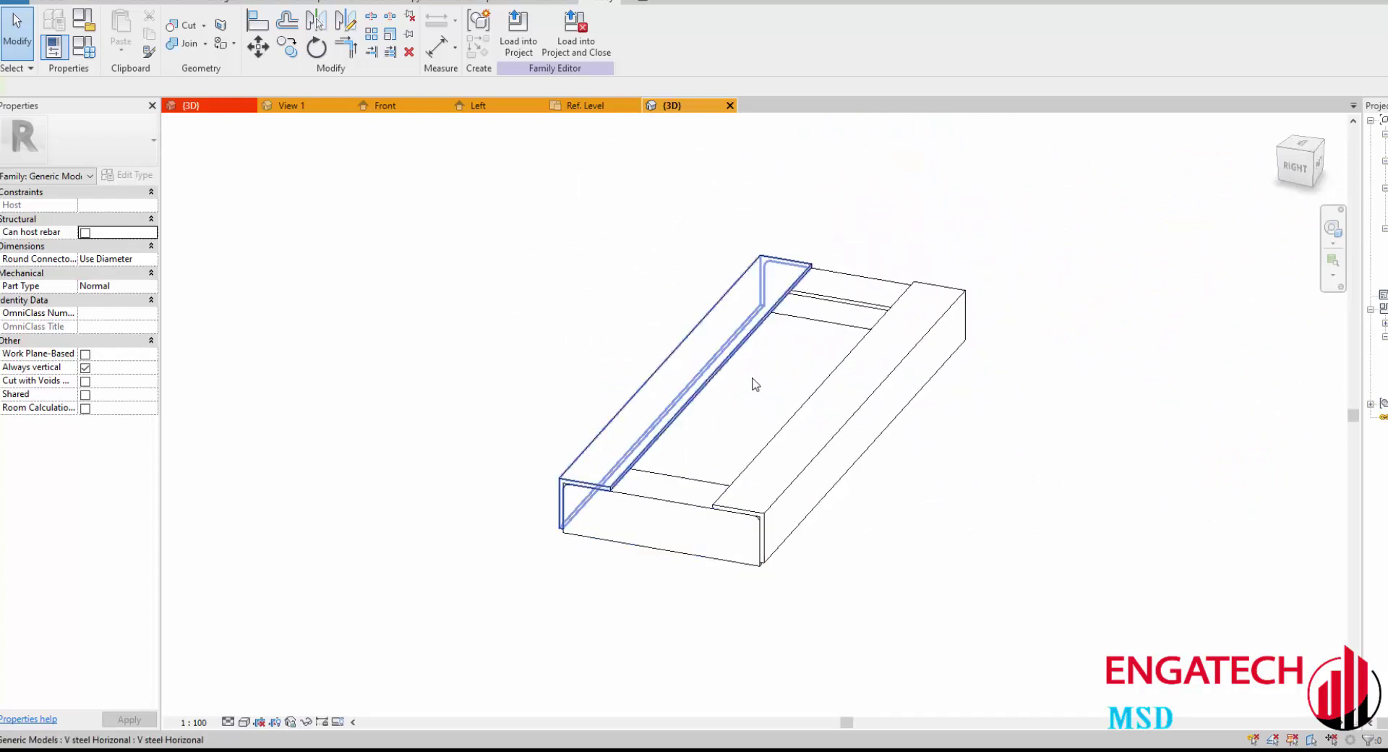
shift+middle_drag(830, 449, 870, 405)
Step: In the Ref. Level plan, select the V steel family under Generic Models in the Project Browser
key(ctrl+Tab)
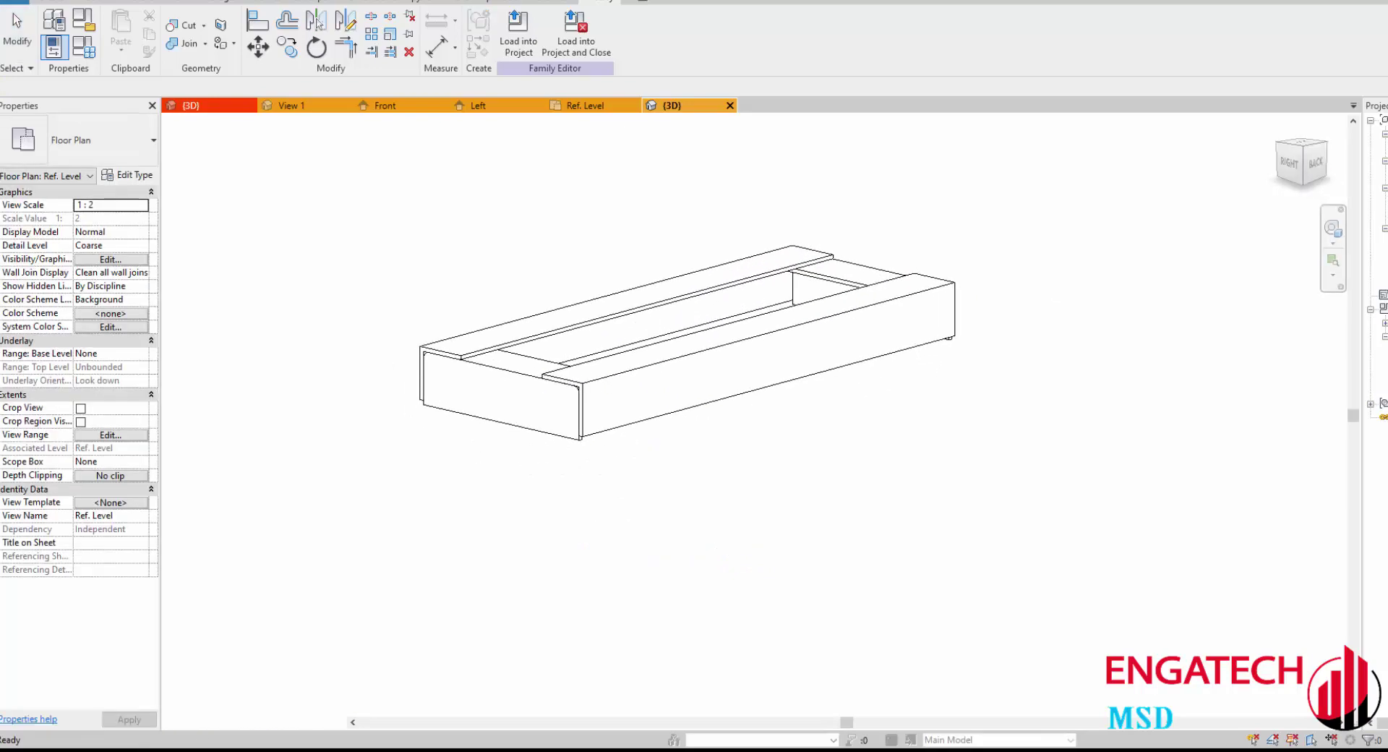
scroll(943, 280, down, 3)
scroll(1020, 309, up, 1)
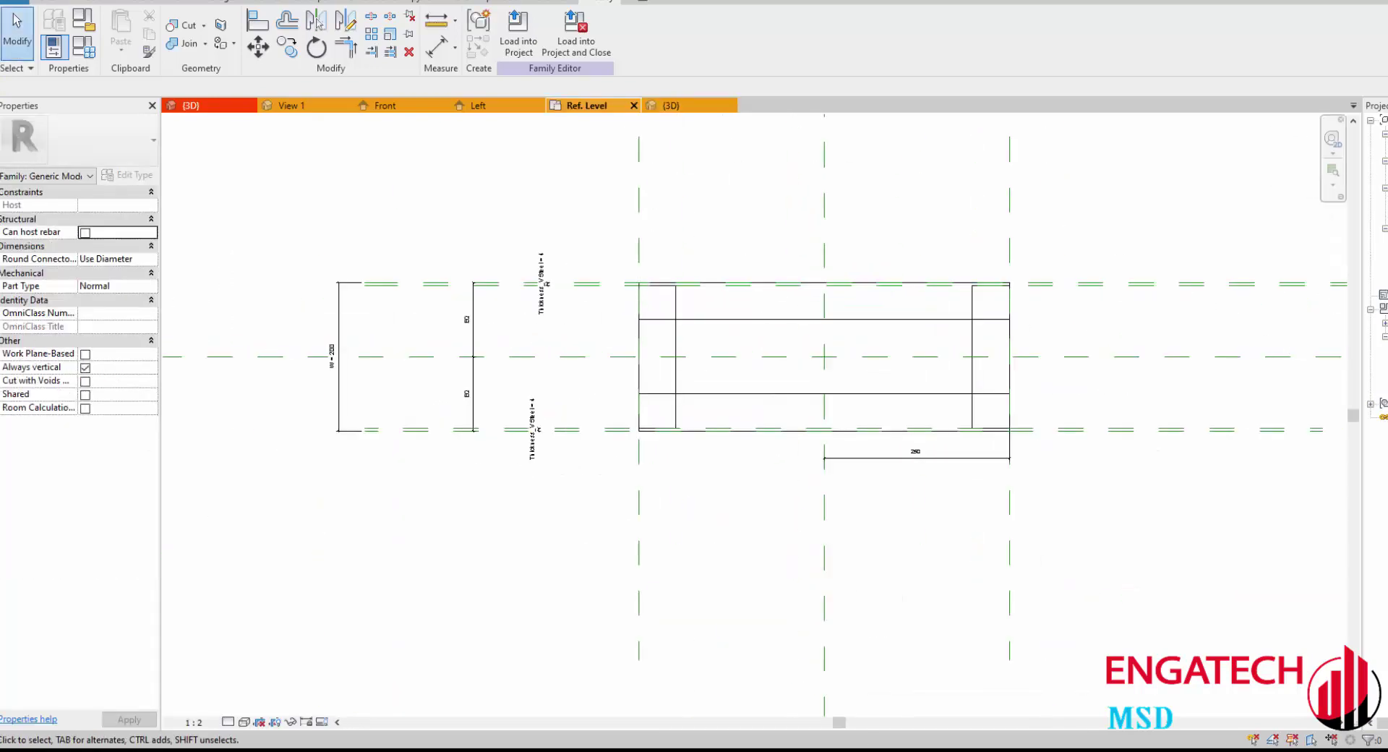
drag(1362, 372, 1309, 374)
click(1373, 390)
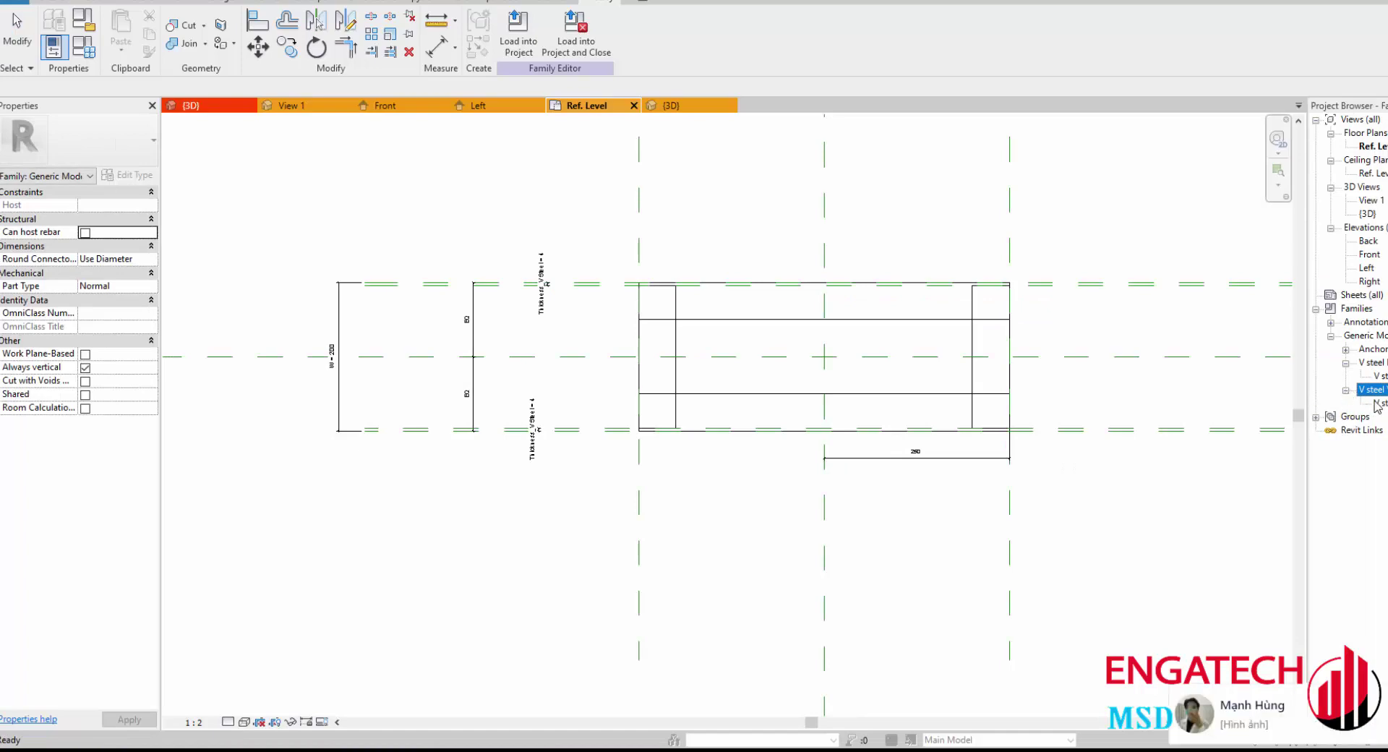
Step: Place one V steel Vertical instance at the grid corner
drag(1377, 407, 673, 297)
scroll(672, 297, up, 5)
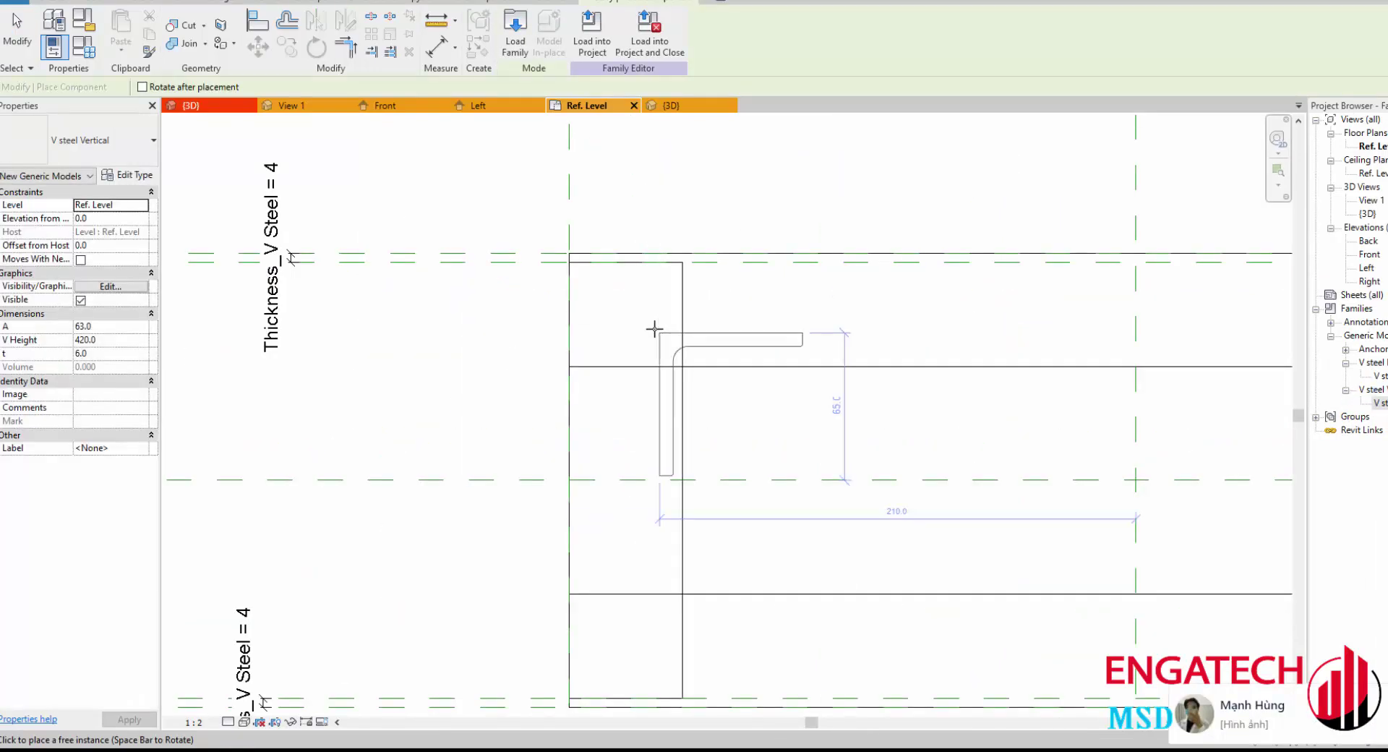
scroll(620, 278, up, 2)
click(580, 259)
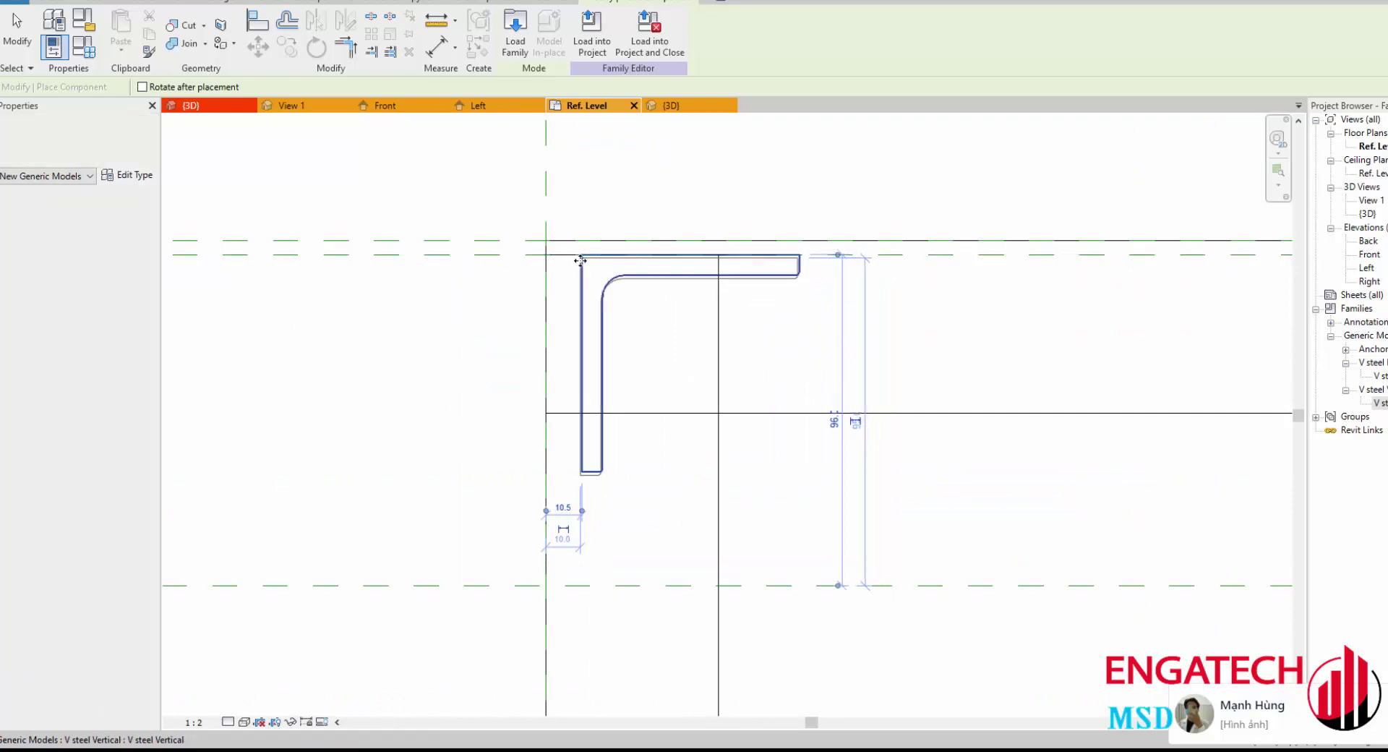
key(Escape)
Step: Offset a vertical reference plane beside the corner plane and select it
key(Escape)
middle_drag(545, 183, 563, 300)
click(563, 301)
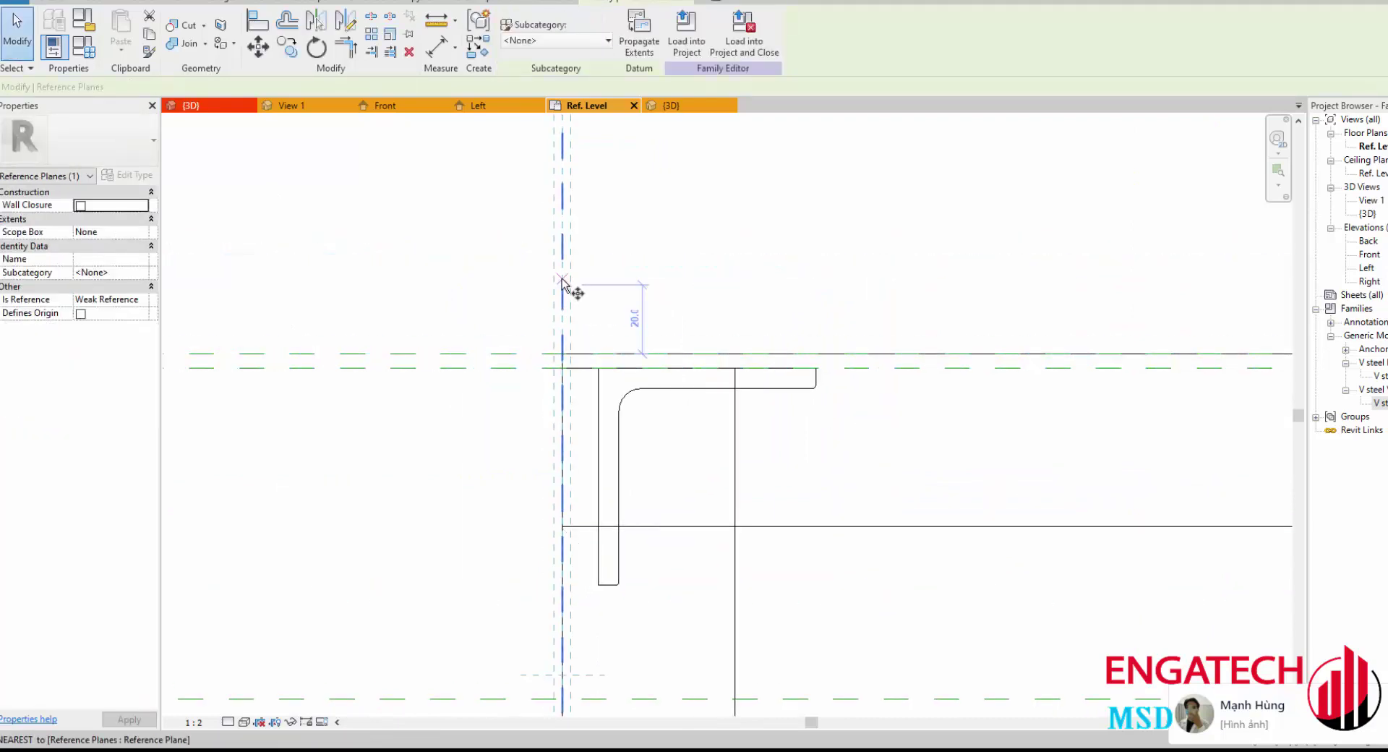
key(Escape)
scroll(599, 366, up, 2)
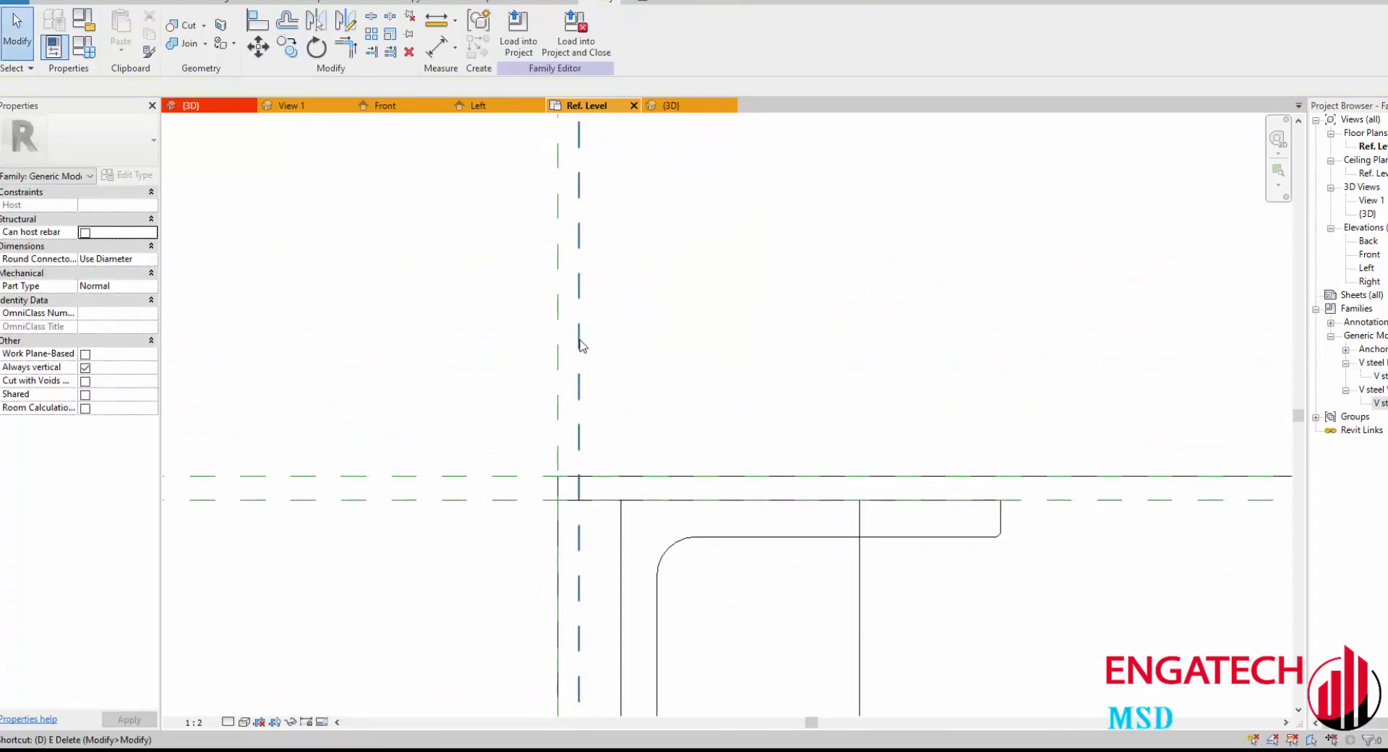
Step: Dimension the 4 gap between the planes and label it Thickness_V Steel
key(i)
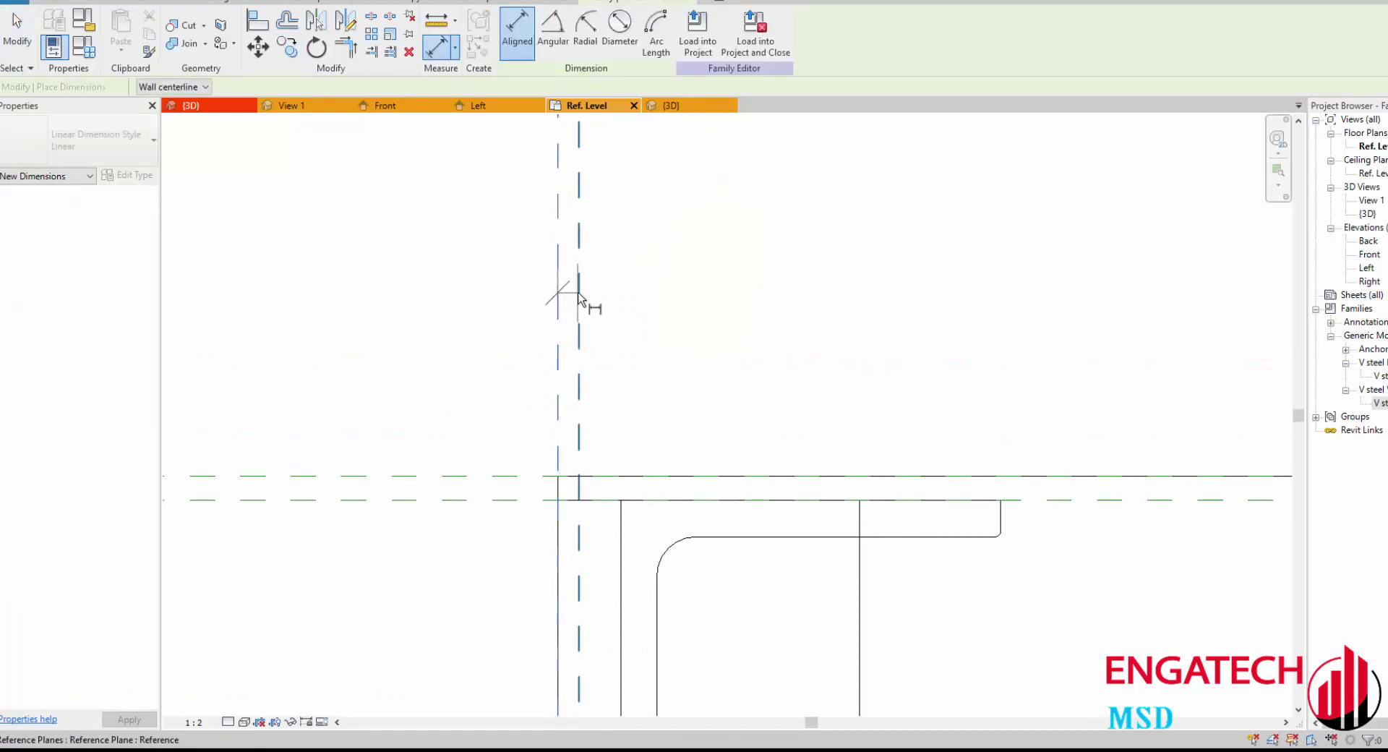
click(578, 297)
click(575, 319)
click(572, 330)
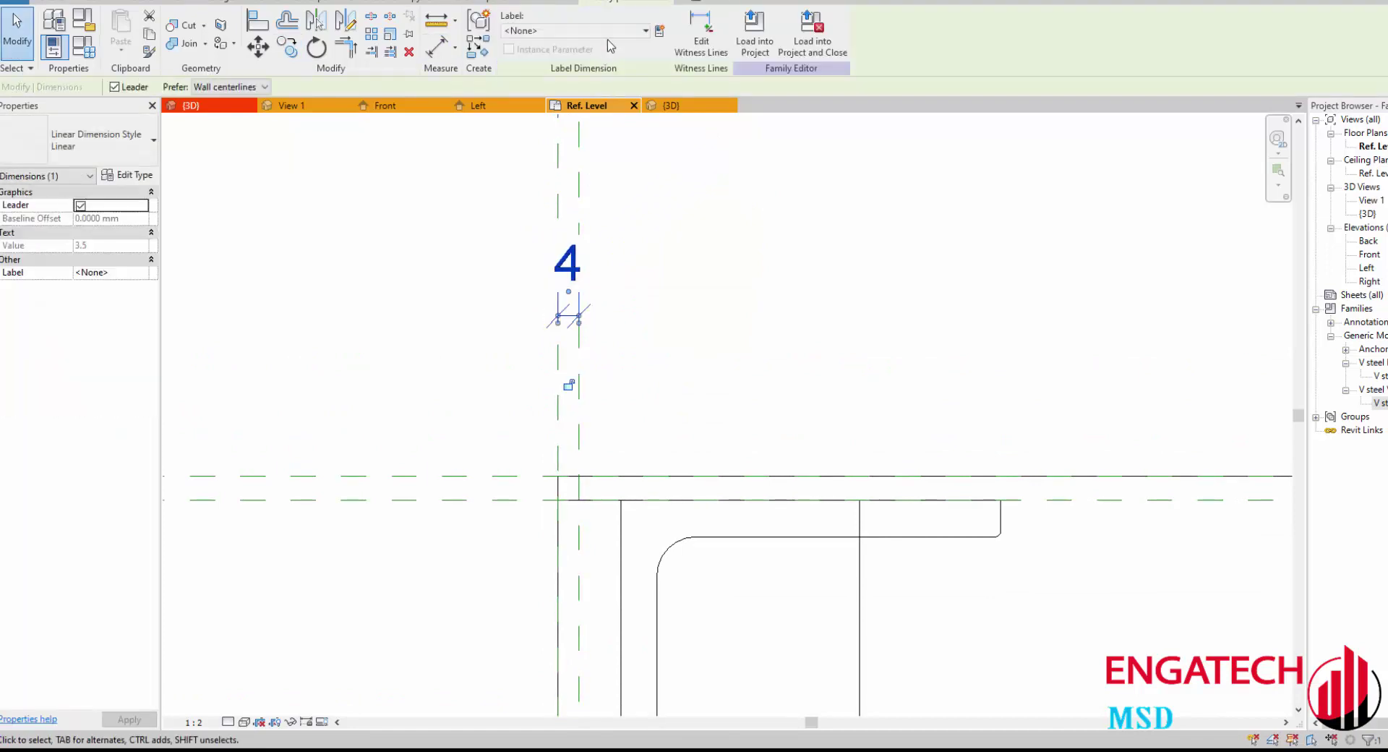
click(645, 31)
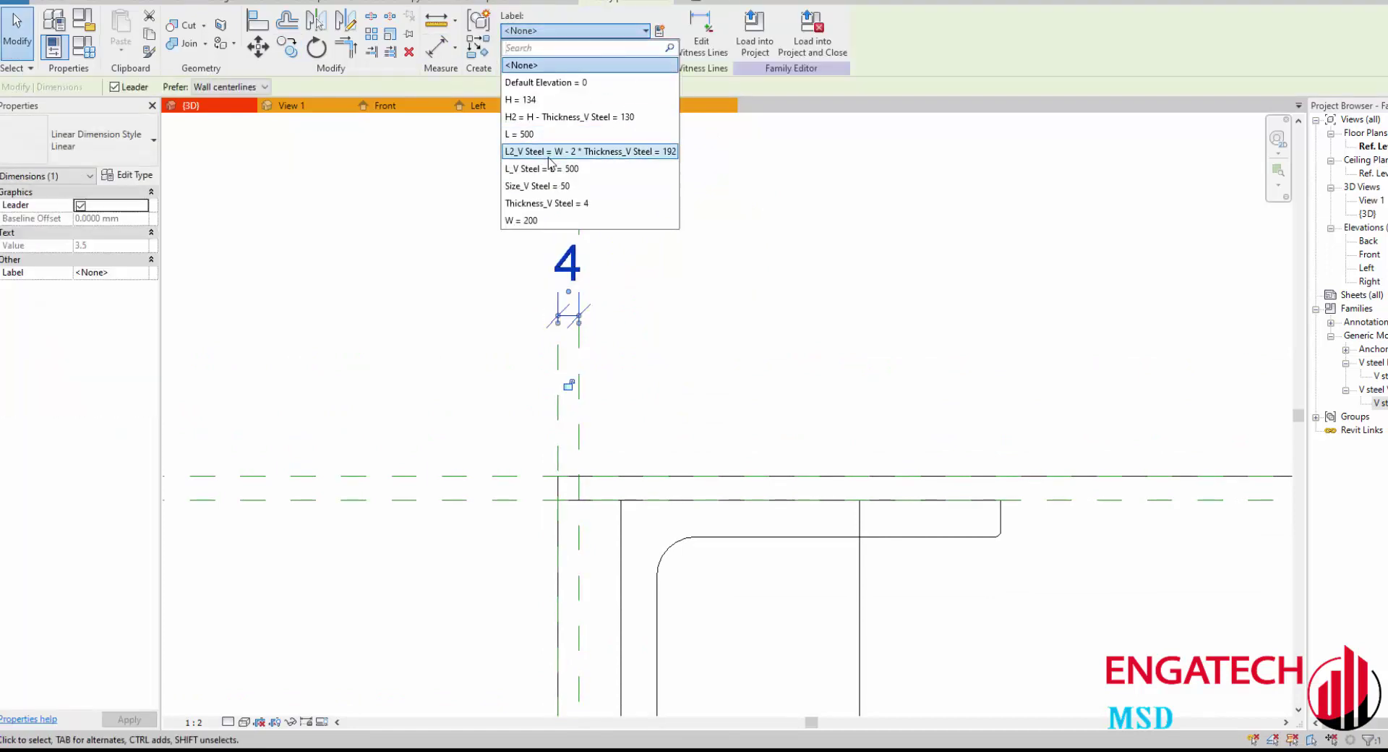
click(542, 203)
click(896, 309)
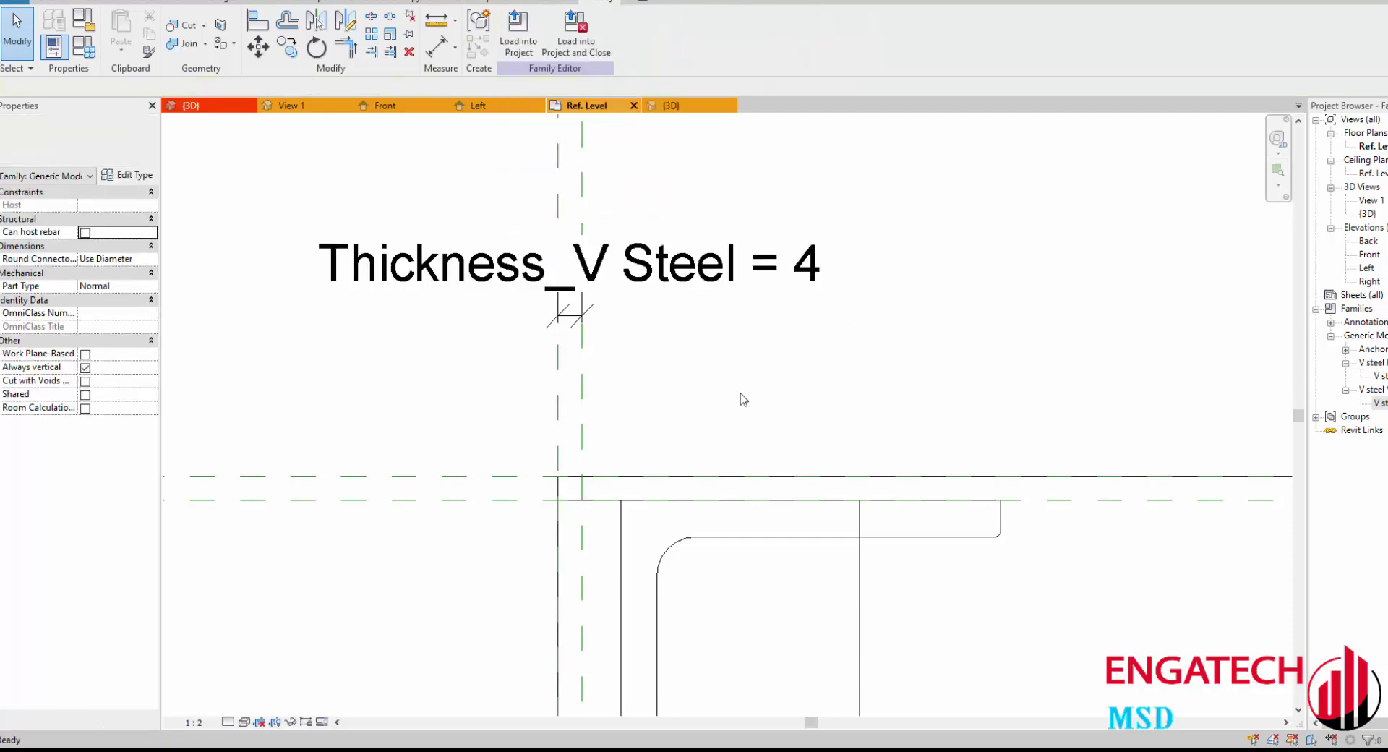
Step: Align the V steel's top and left edges to the reference planes
middle_drag(740, 396, 701, 219)
key(a)
key(l)
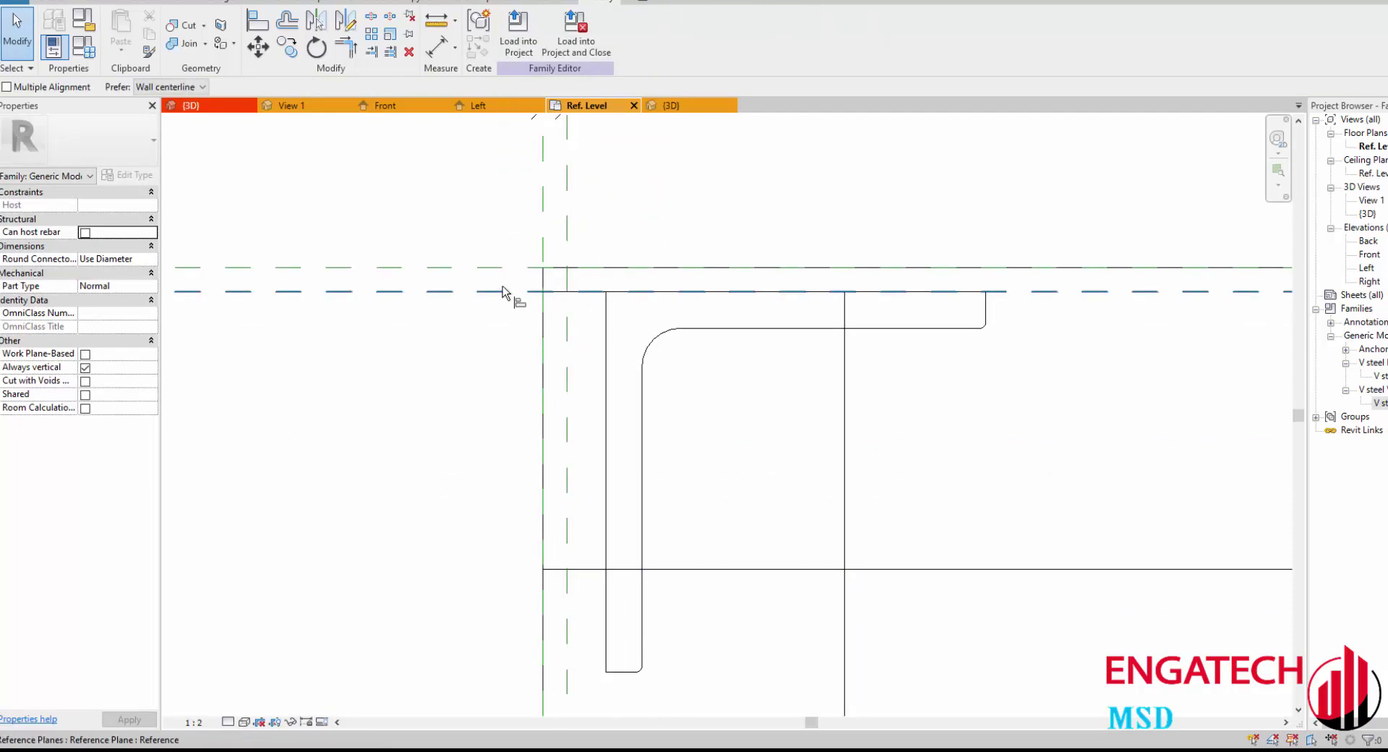
click(637, 292)
click(568, 217)
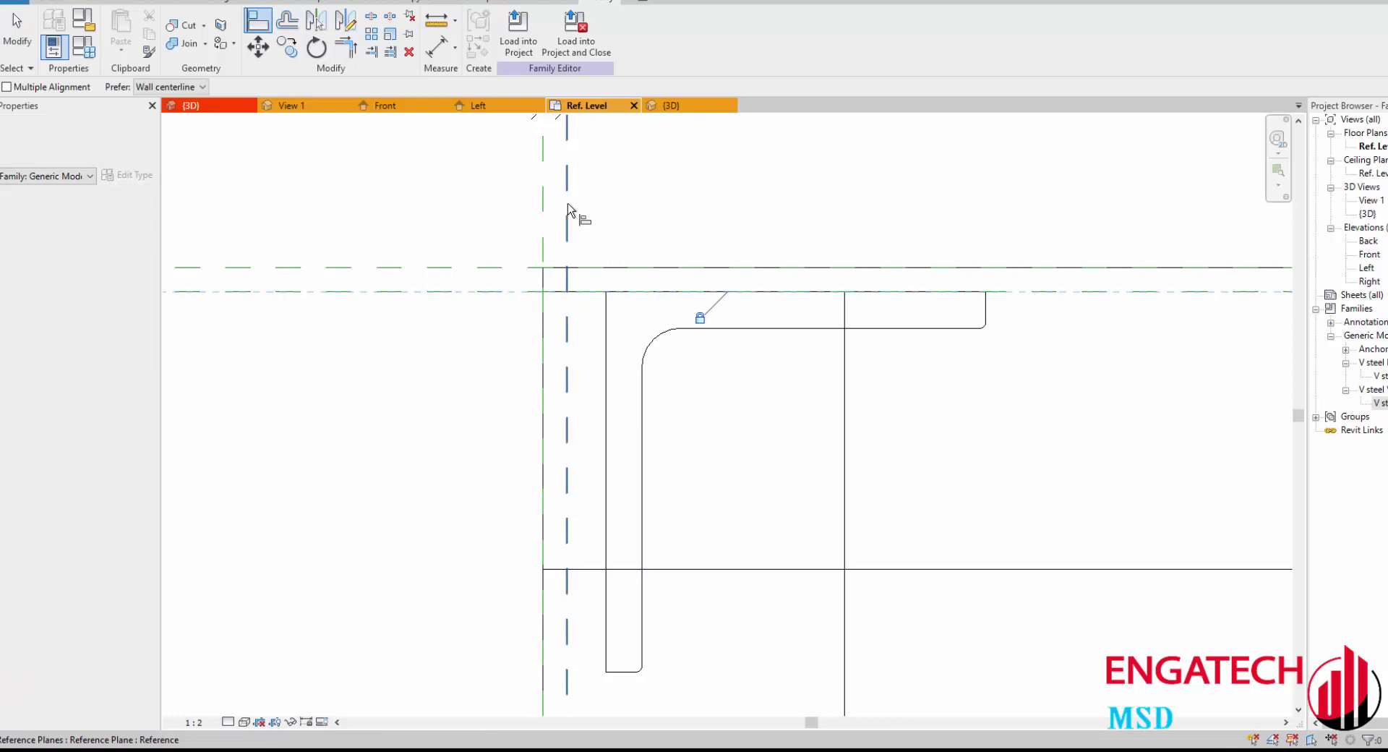
click(606, 336)
scroll(573, 393, down, 3)
key(Escape)
key(Escape)
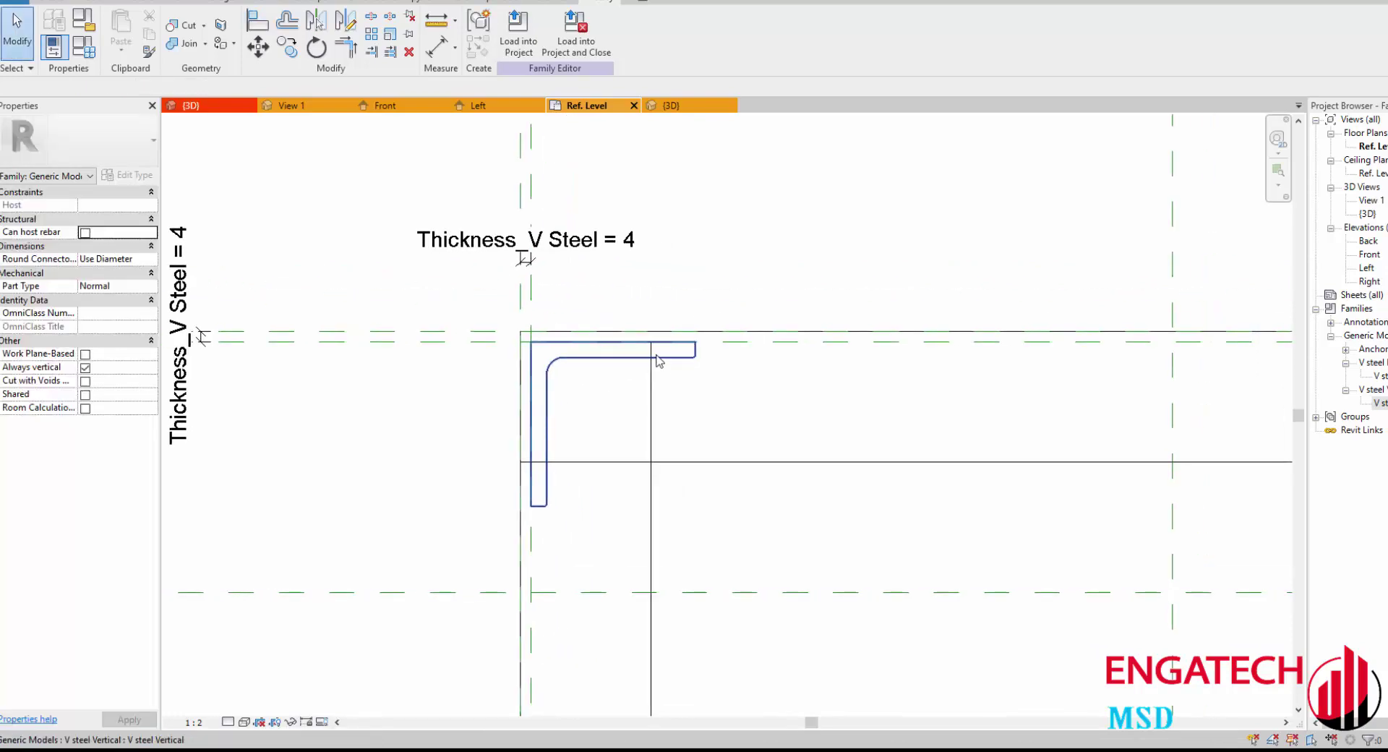
scroll(658, 360, down, 2)
Step: Place rotated V steel instances at the upper right, lower left and lower right corners
click(618, 366)
middle_drag(618, 365, 510, 349)
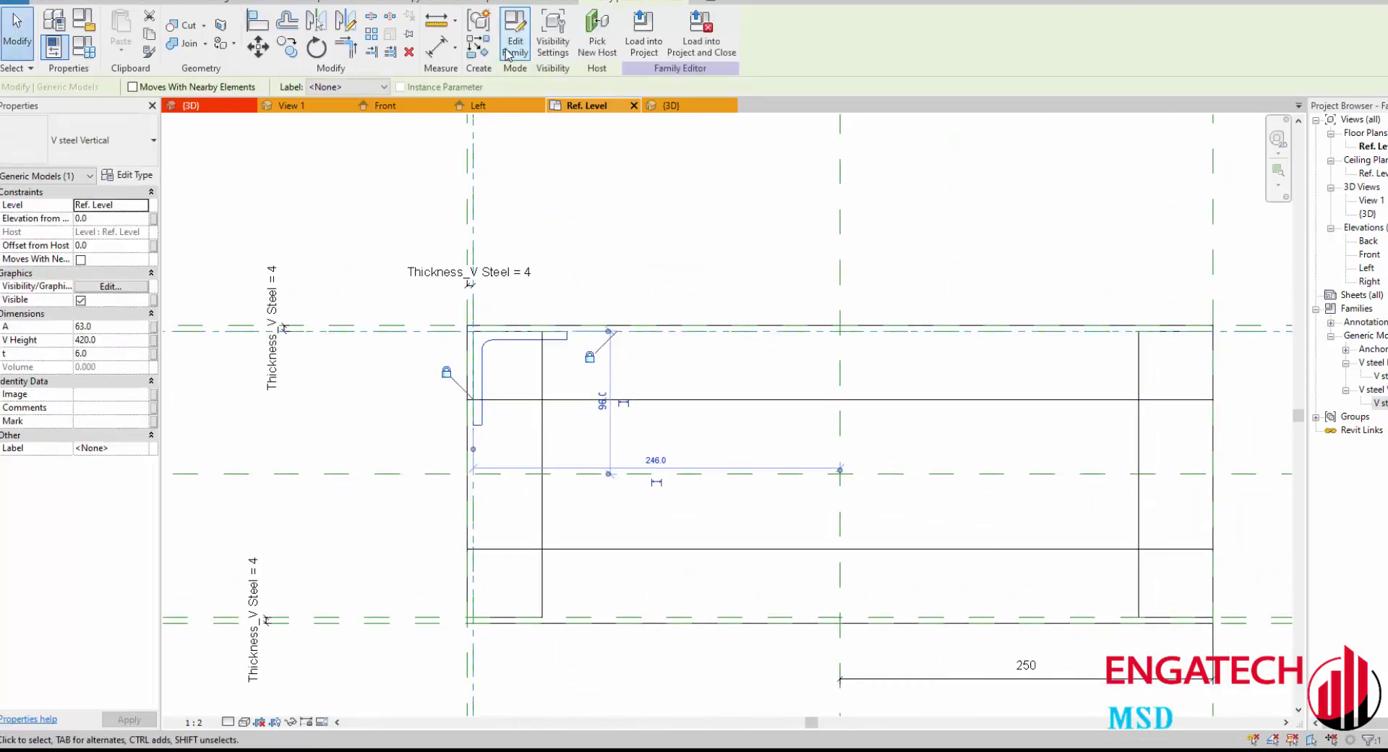
click(477, 47)
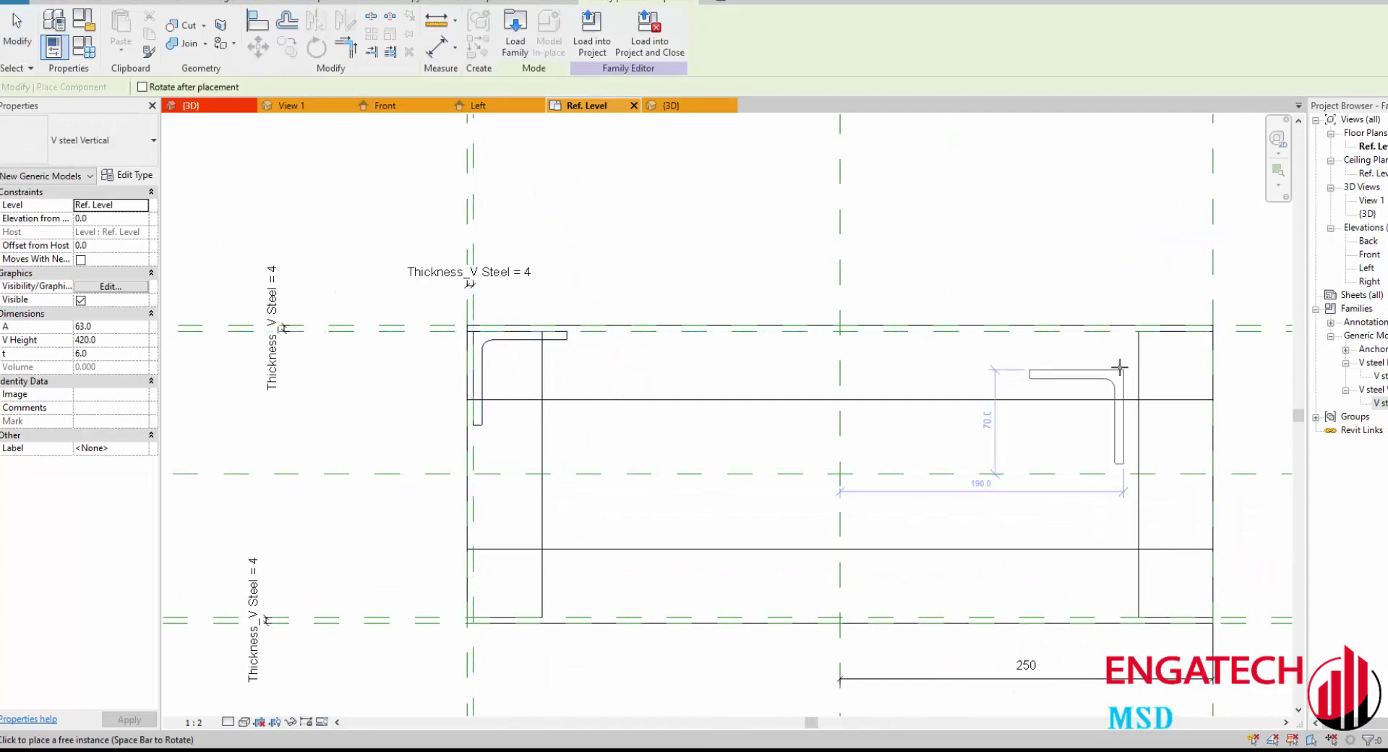
click(1183, 340)
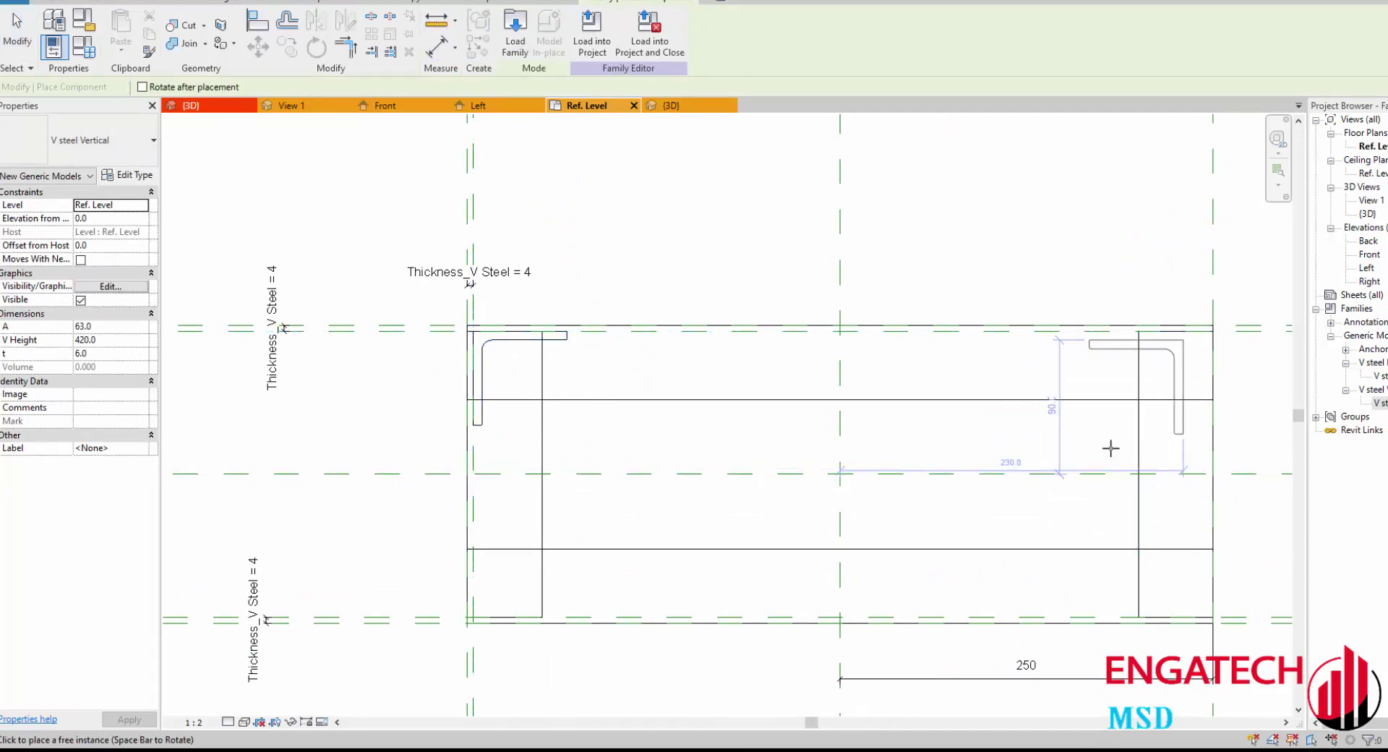
middle_drag(1110, 448, 1023, 360)
key(space)
key(space)
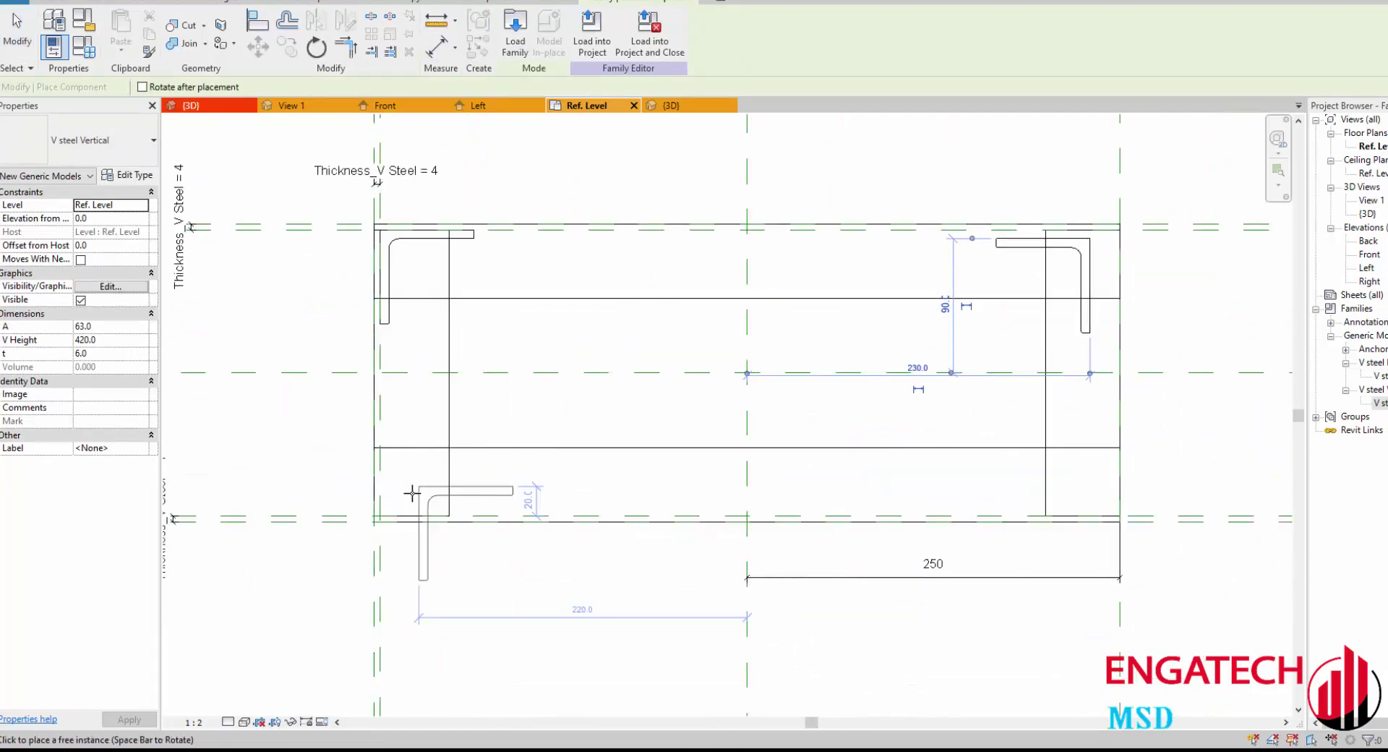
click(406, 500)
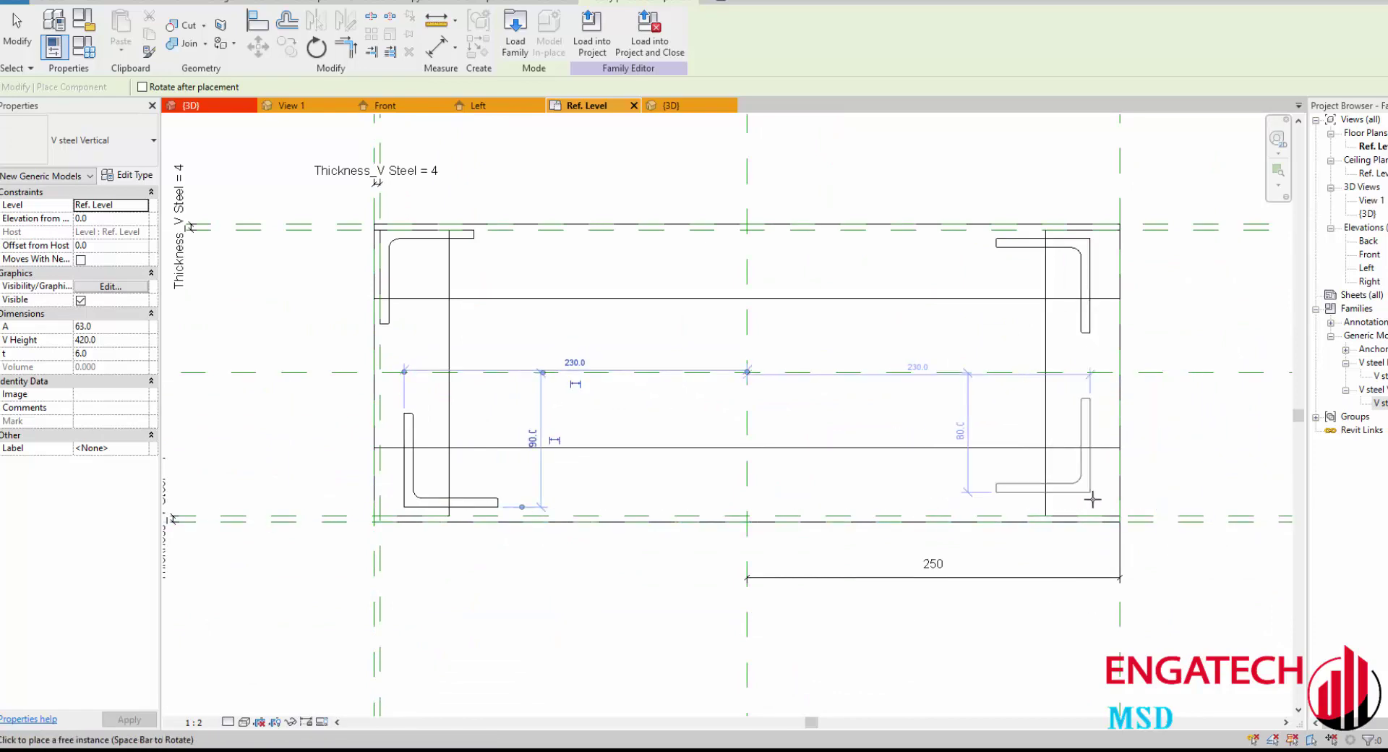
key(space)
click(1123, 389)
key(Escape)
key(Escape)
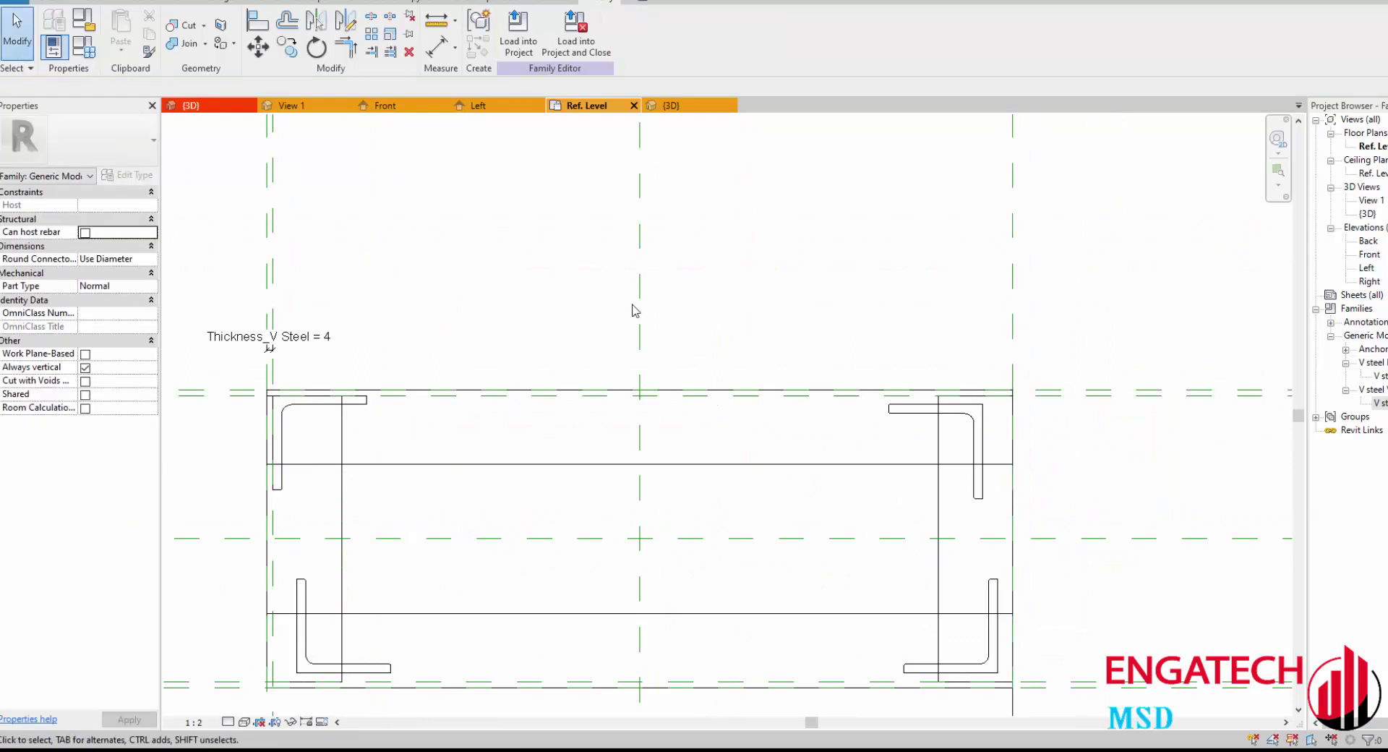
Step: Select the right-hand reference plane and start a copy, then cancel it
click(1011, 296)
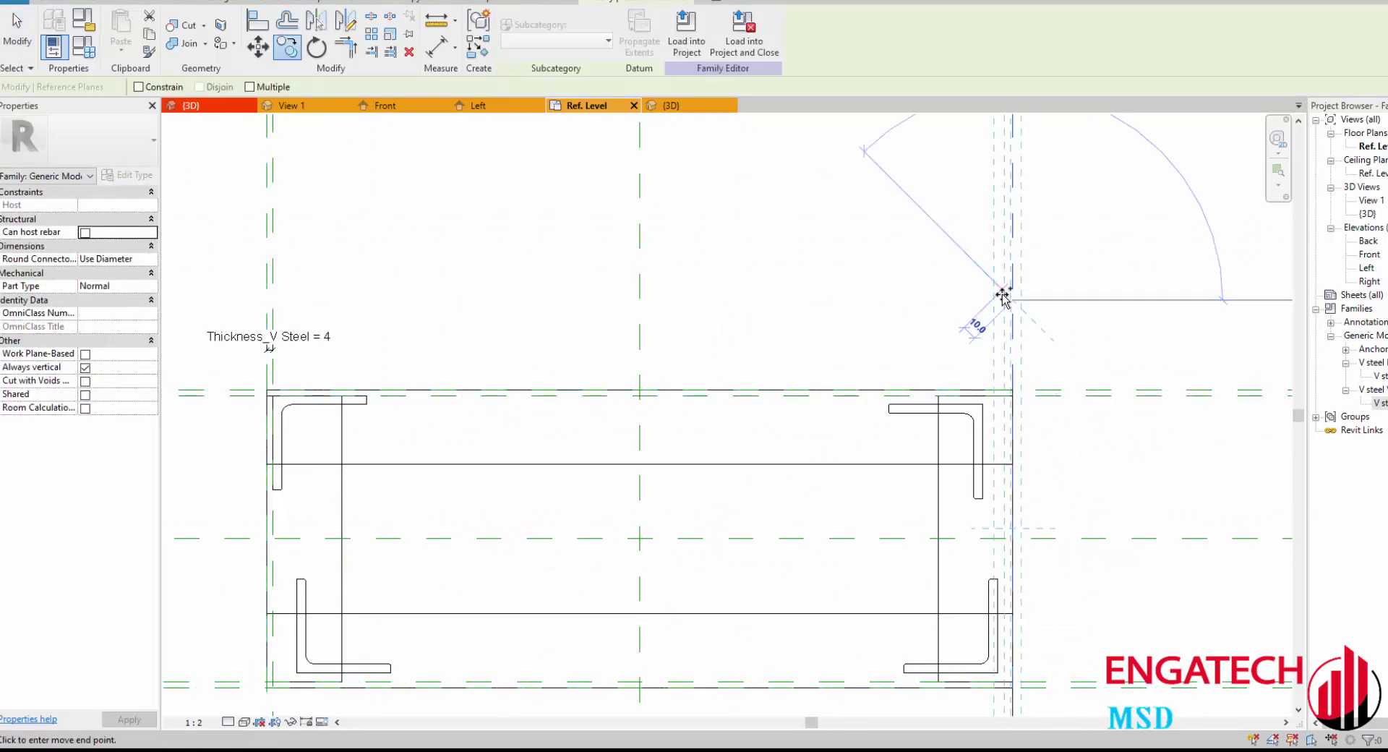
key(c)
key(o)
key(Escape)
scroll(997, 318, up, 3)
Step: Add a 10 dimension between the right planes labelled Thickness_V Steel
key(d)
key(i)
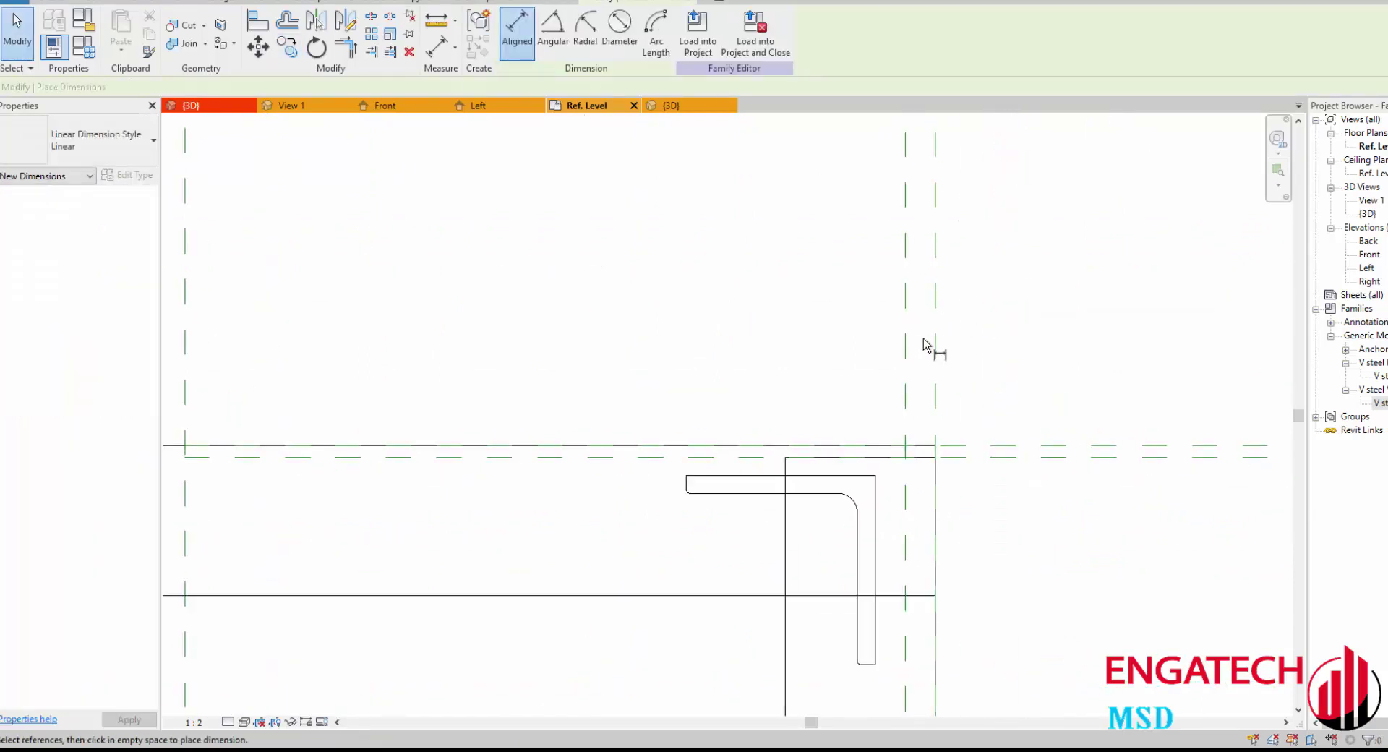
click(905, 350)
click(935, 350)
click(920, 349)
key(Escape)
key(Escape)
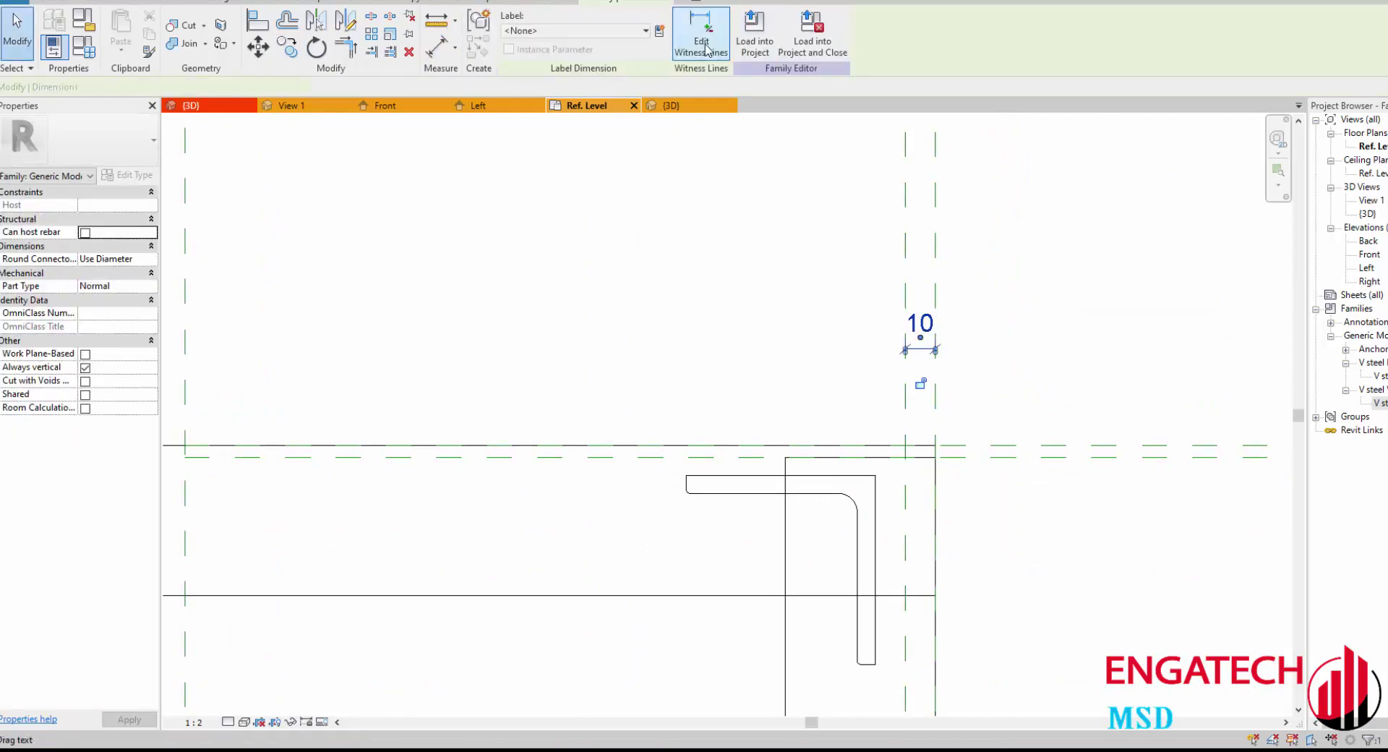
click(627, 31)
click(550, 199)
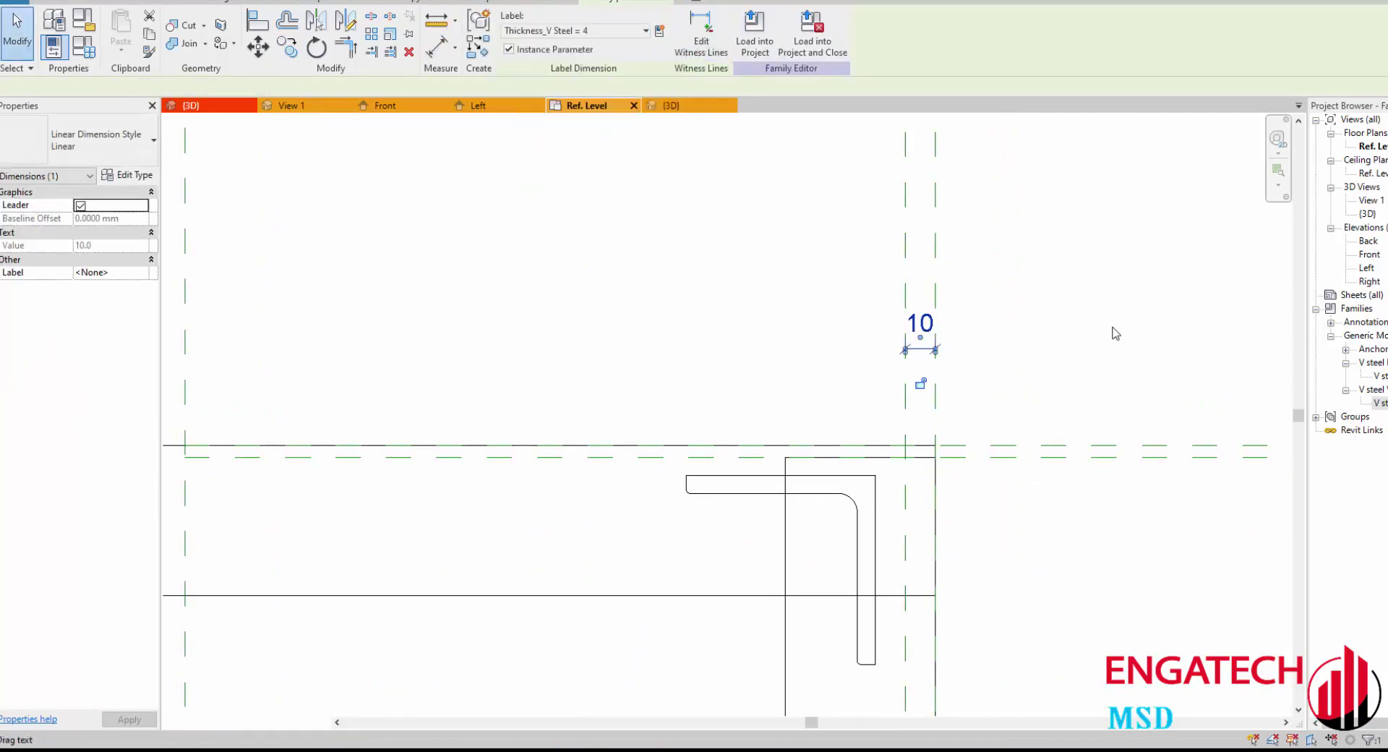
key(Escape)
Step: Align the right-hand V steels' outer edges and top flange to the reference planes
middle_drag(998, 440, 938, 241)
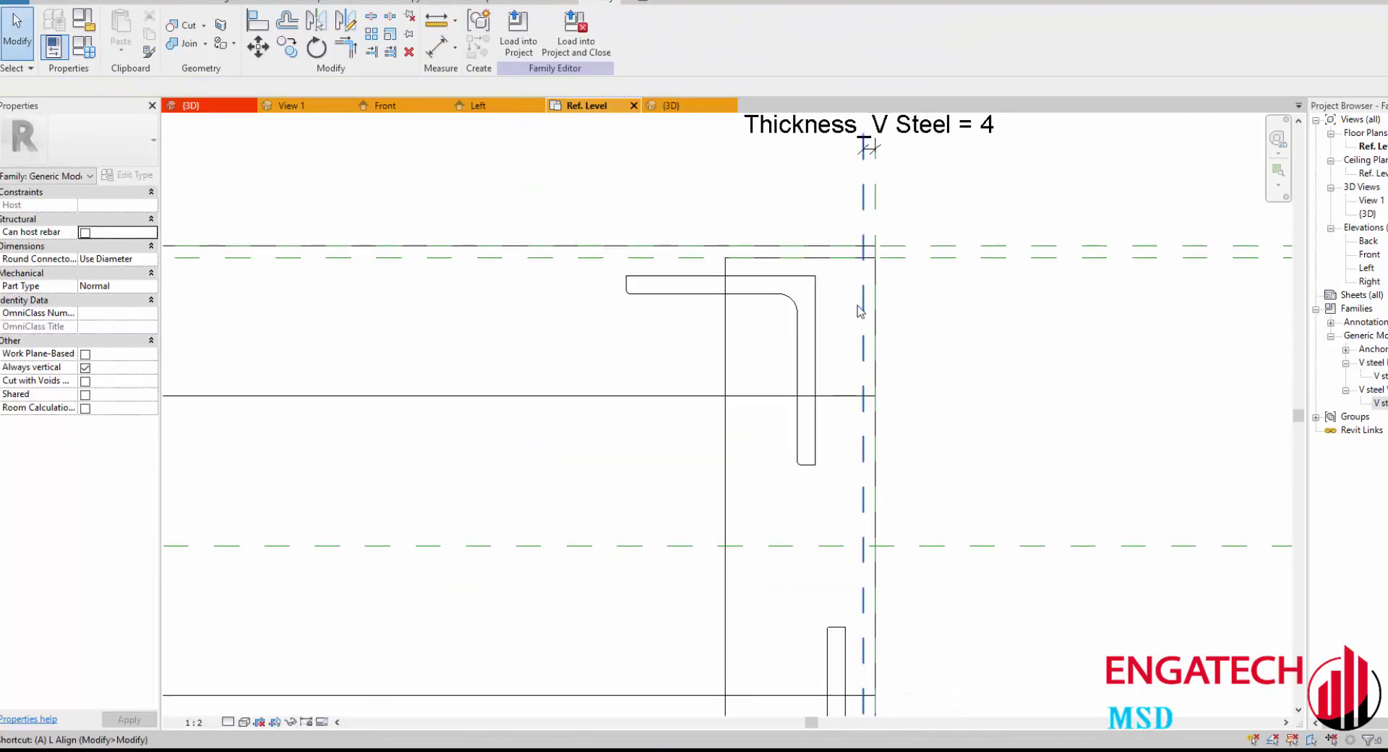
key(a)
key(l)
click(864, 217)
click(815, 347)
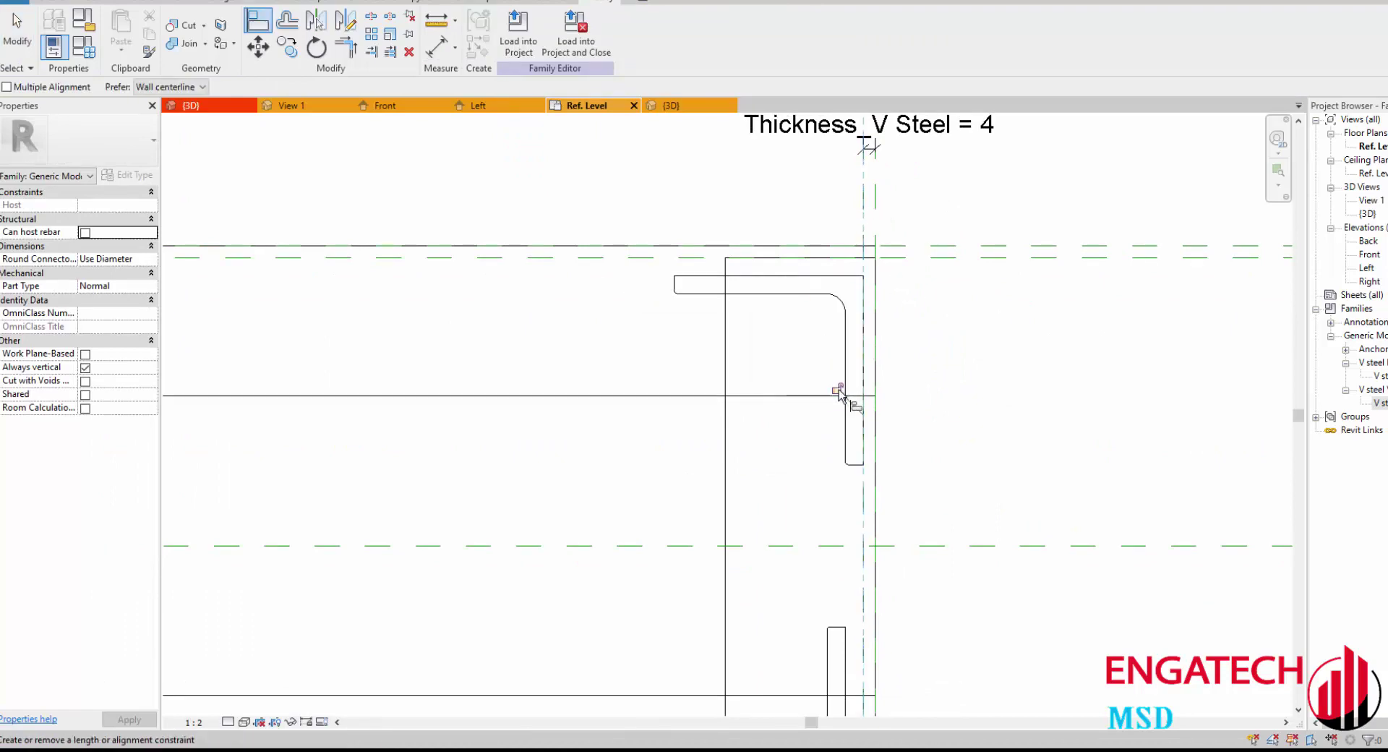
click(863, 226)
scroll(863, 226, down, 3)
click(860, 438)
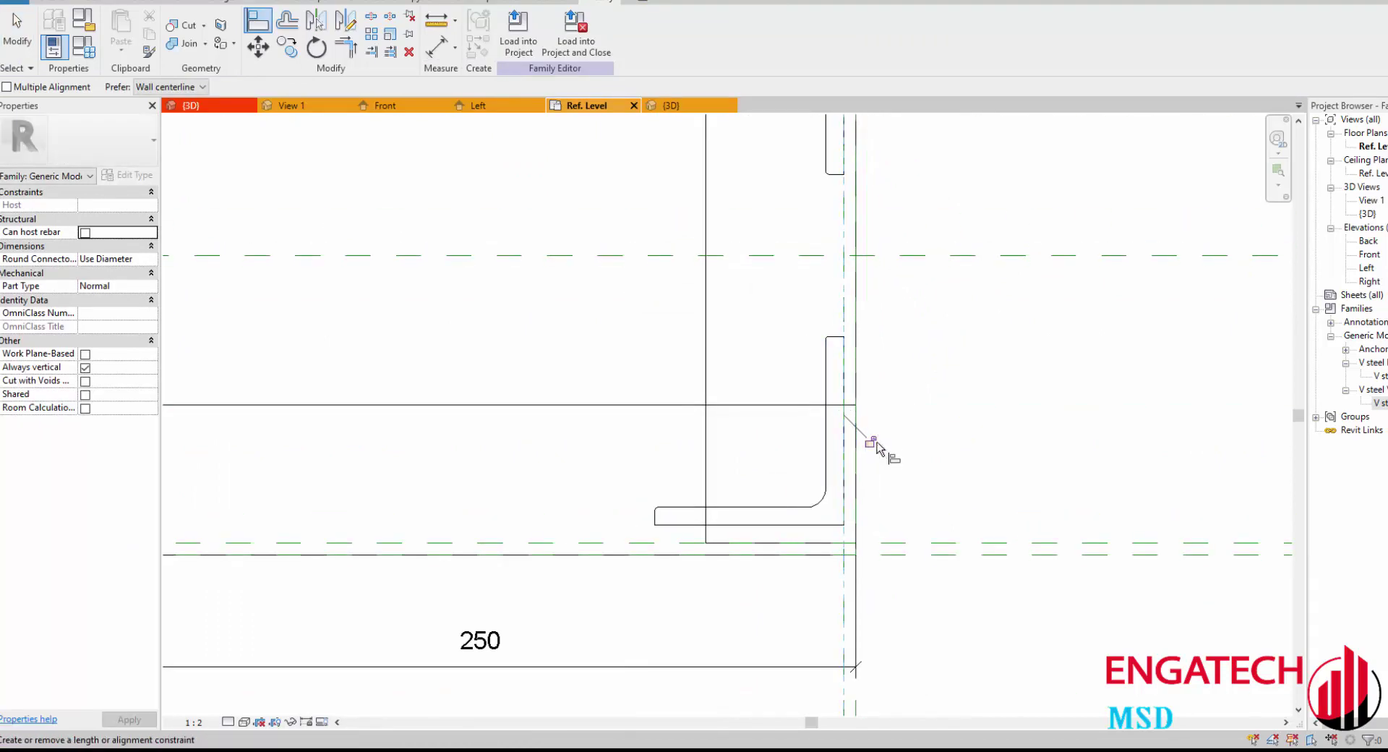
mouse_move(871, 455)
middle_down()
mouse_move(924, 411)
mouse_move(916, 512)
middle_up()
scroll(810, 310, up, 2)
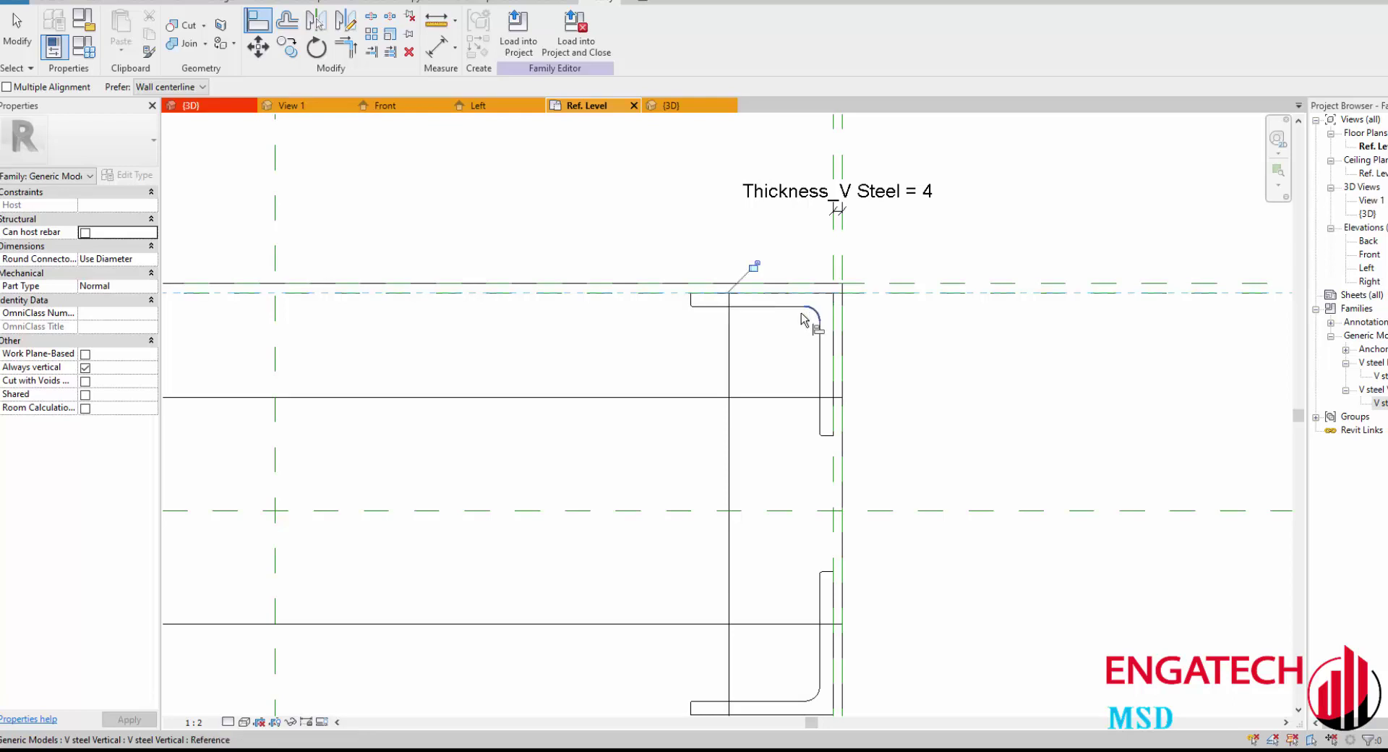
click(759, 294)
Step: Align the lower angle's bottom edge and side to the planes, then view in 3D
middle_drag(1009, 298, 954, 179)
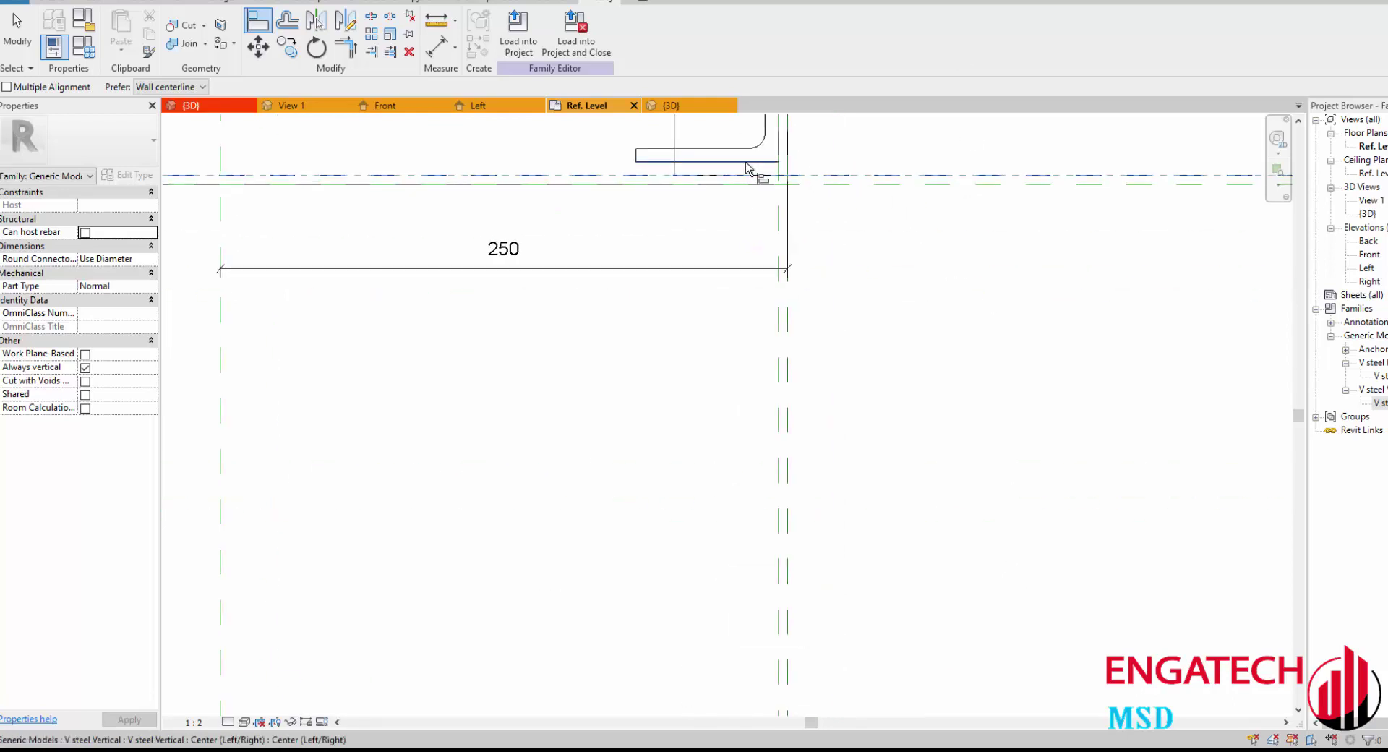
scroll(752, 155, down, 2)
scroll(908, 313, down, 2)
scroll(506, 394, up, 3)
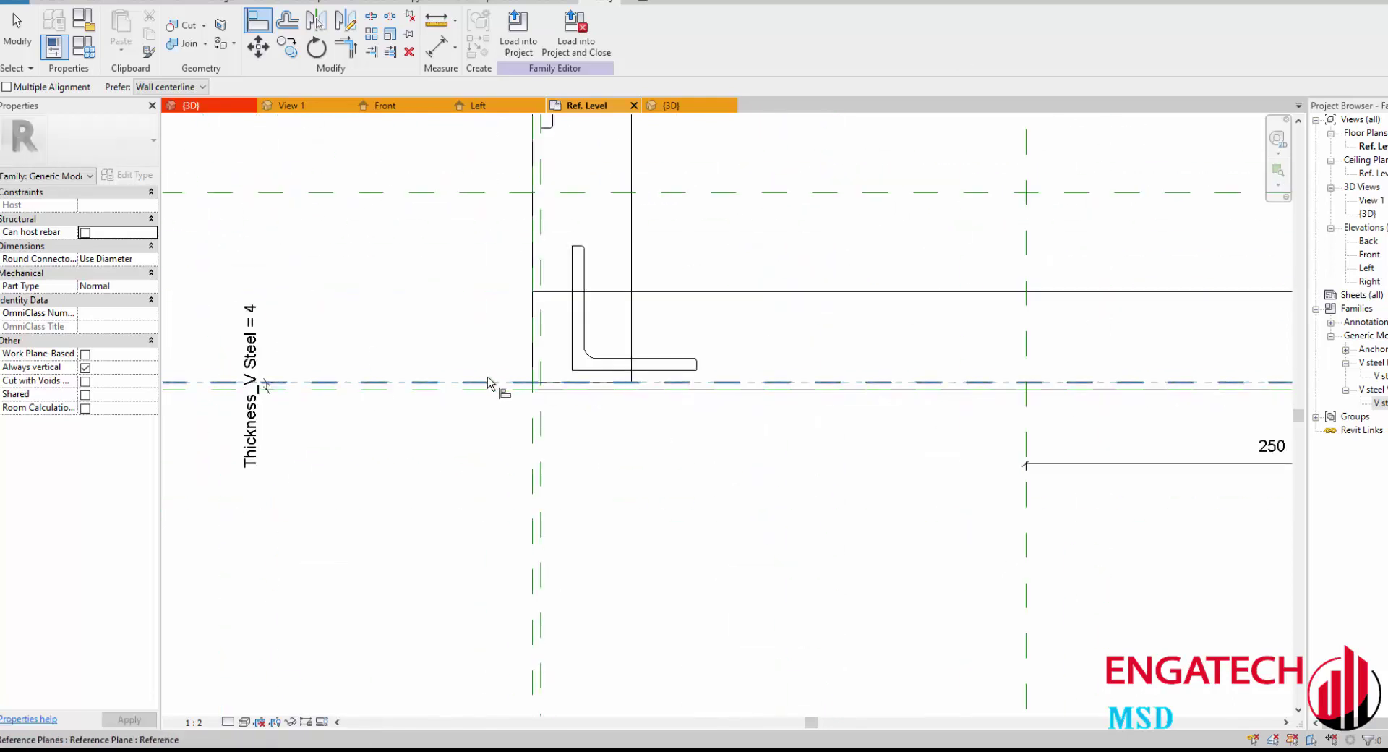
click(599, 376)
click(540, 456)
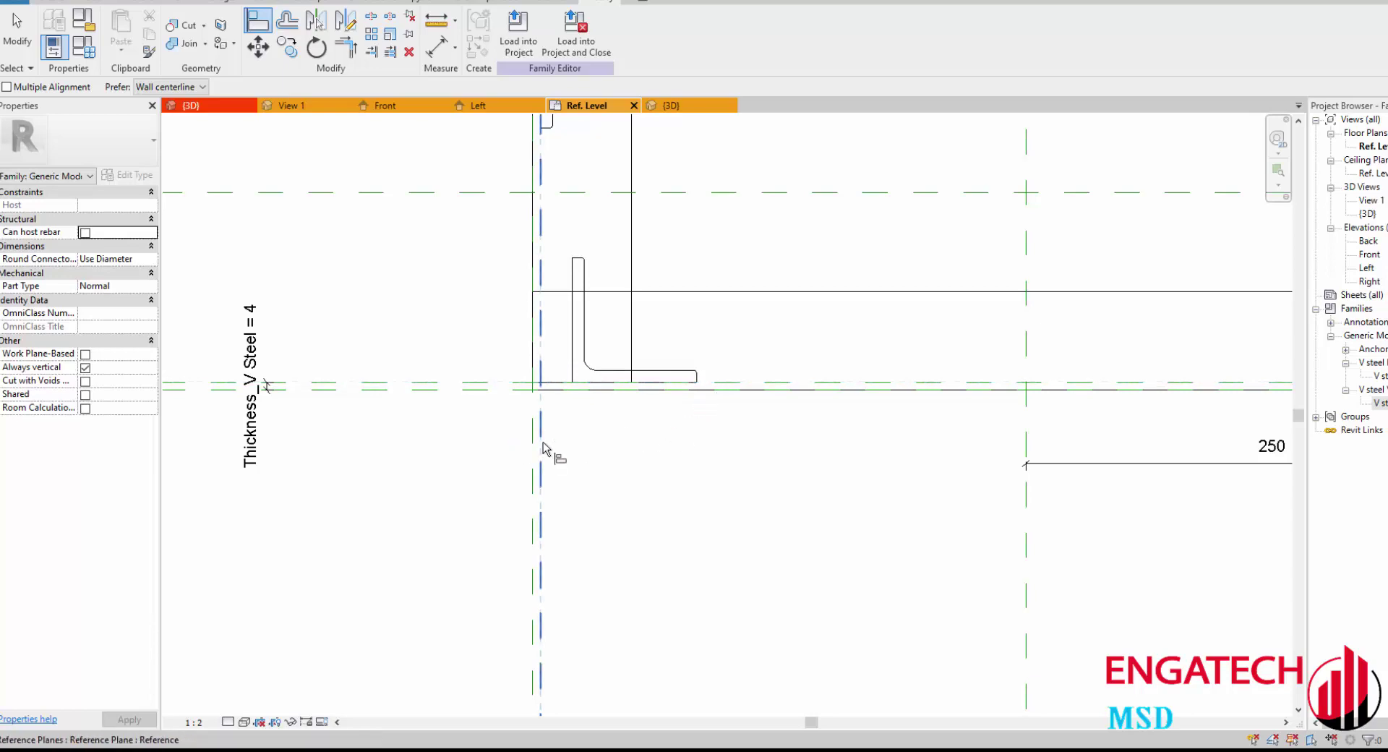
click(572, 357)
key(Escape)
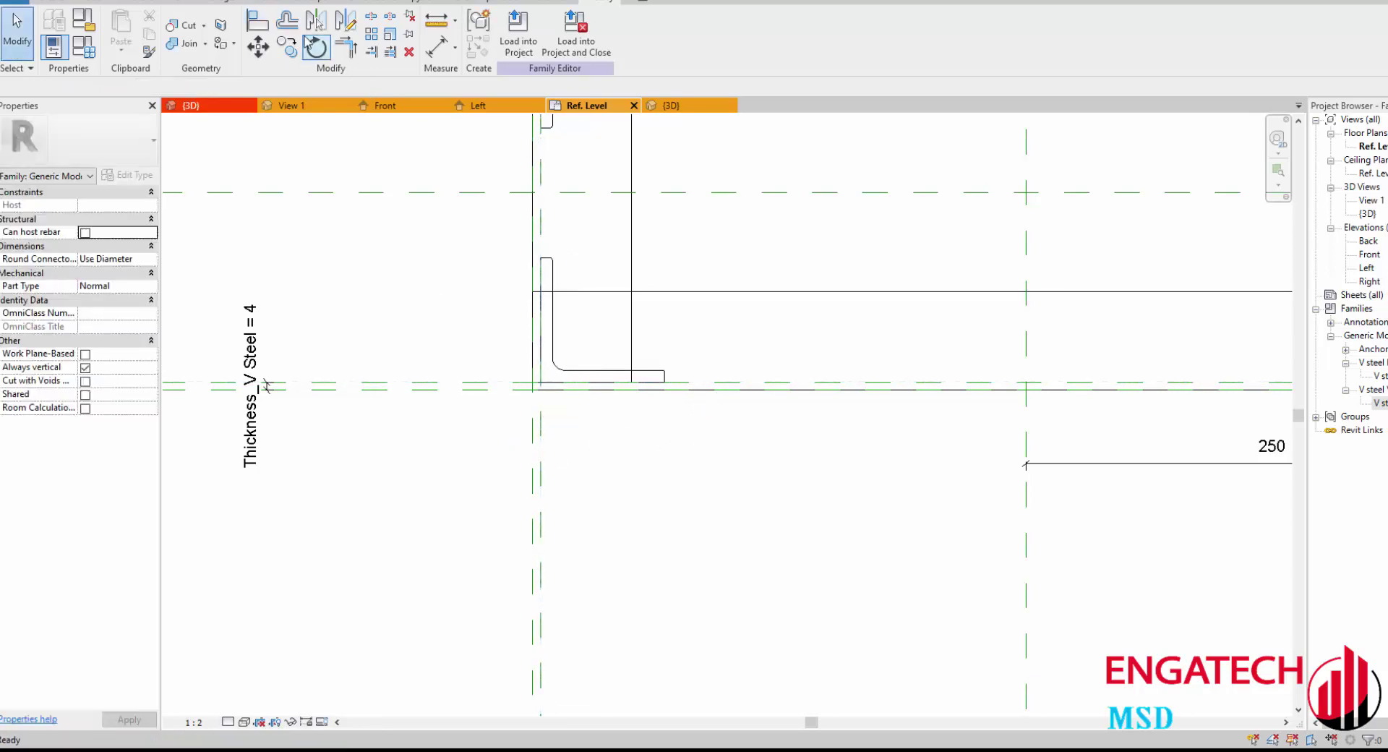
click(671, 105)
scroll(706, 472, down, 3)
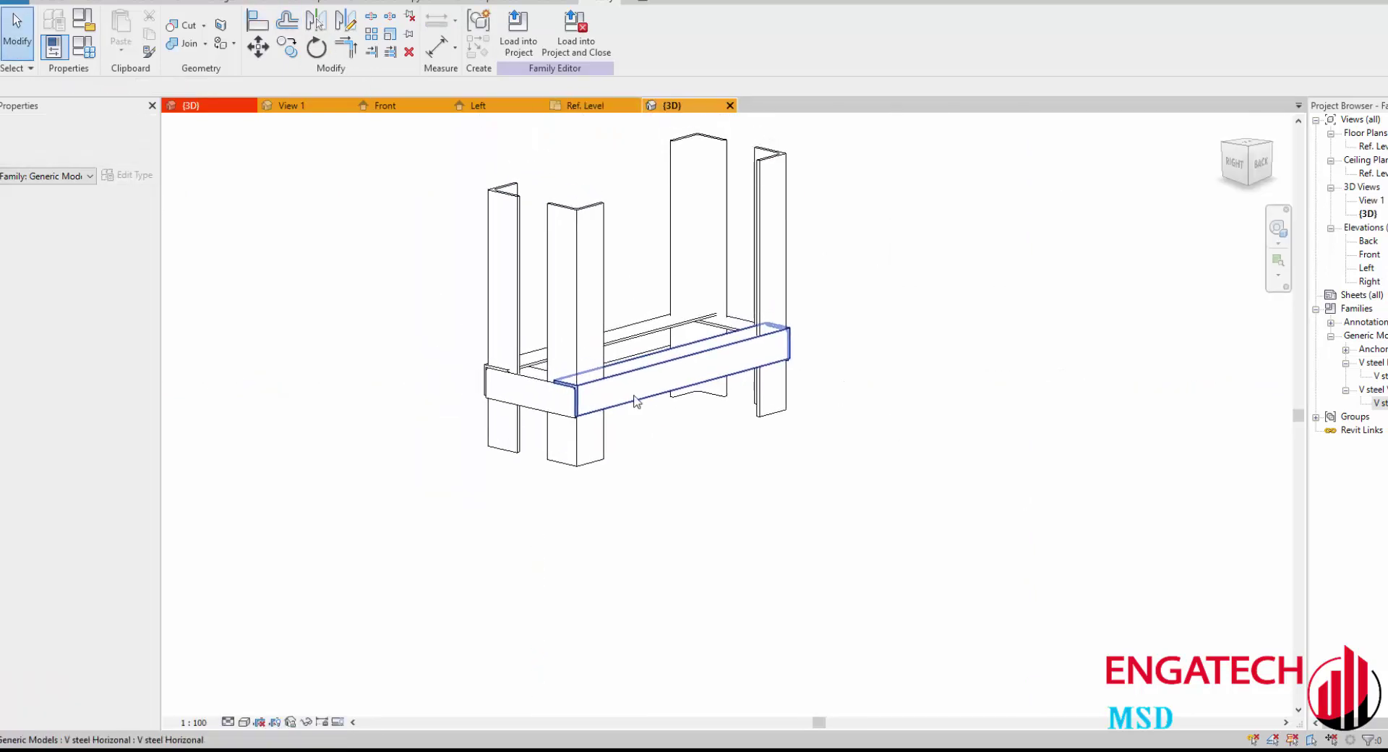
shift+middle_drag(706, 472, 731, 466)
double_click(1378, 403)
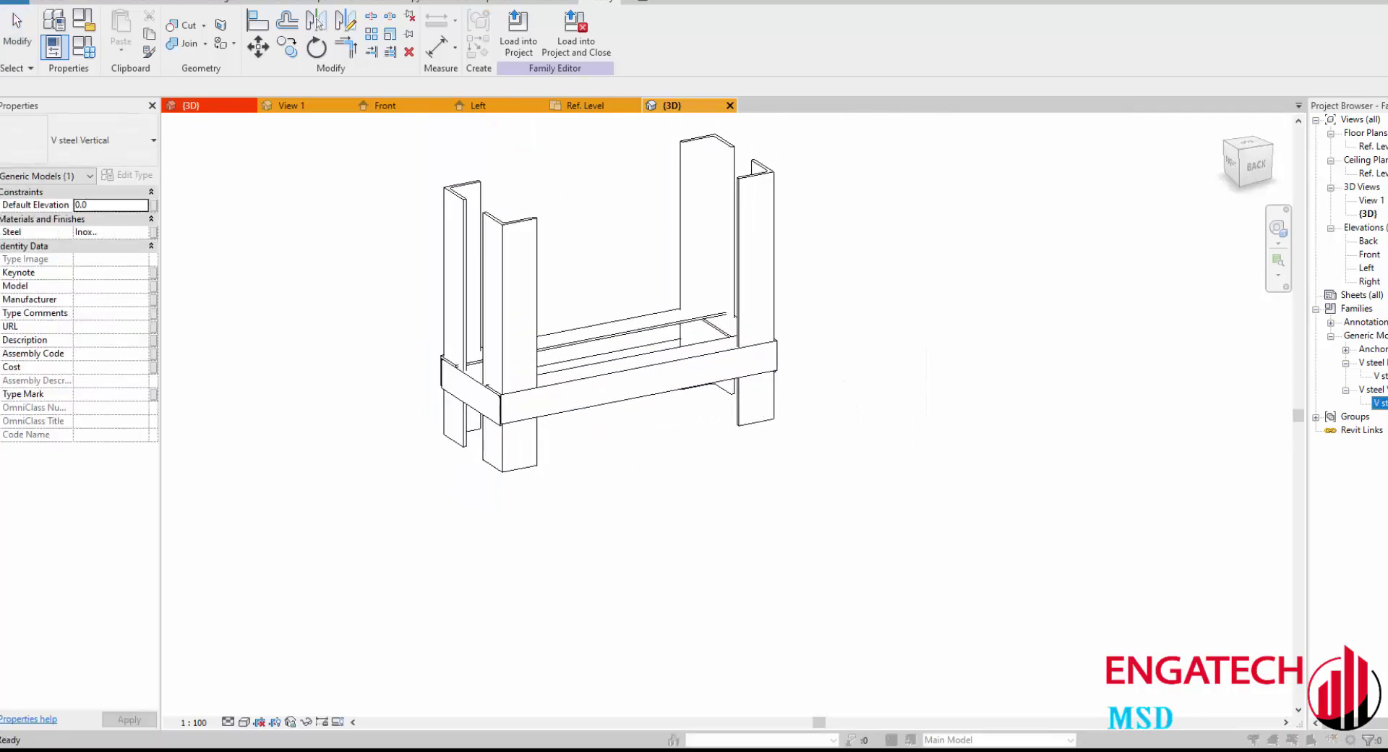
click(1323, 81)
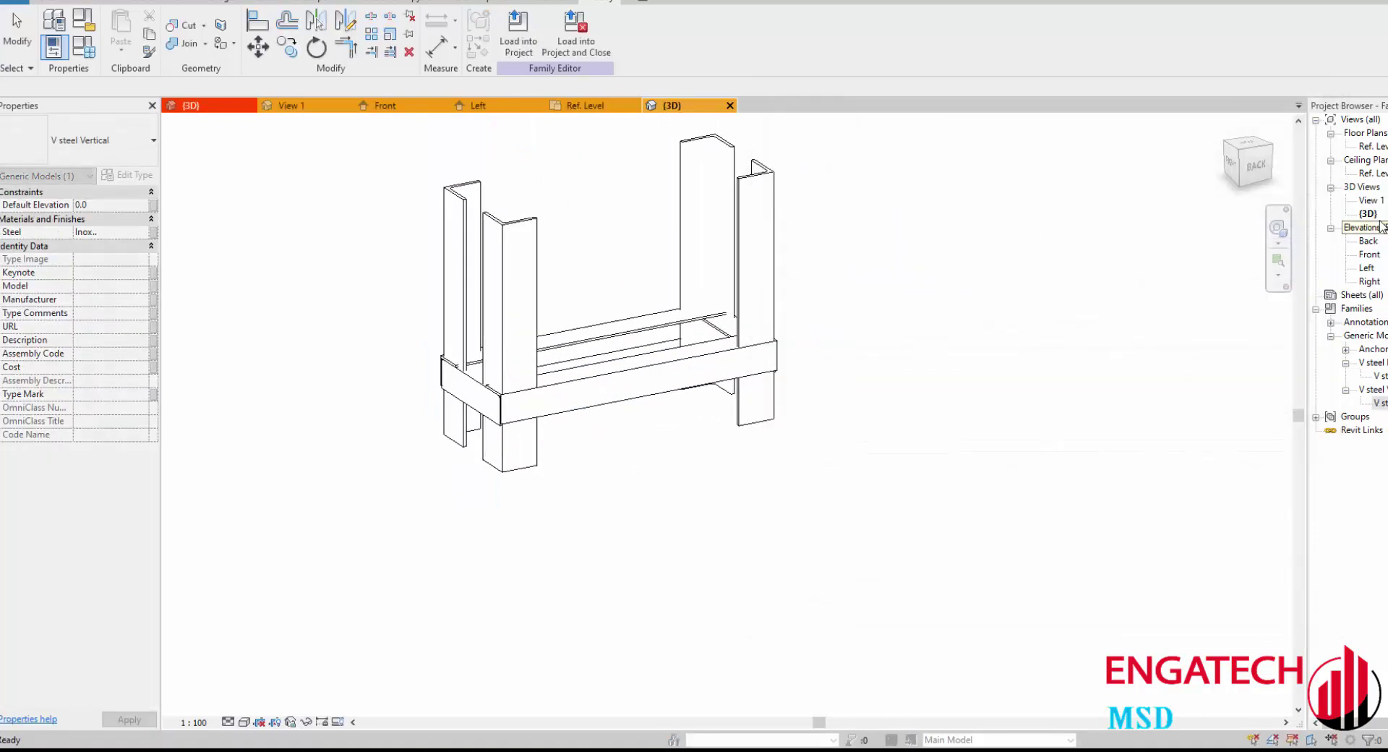
click(1370, 147)
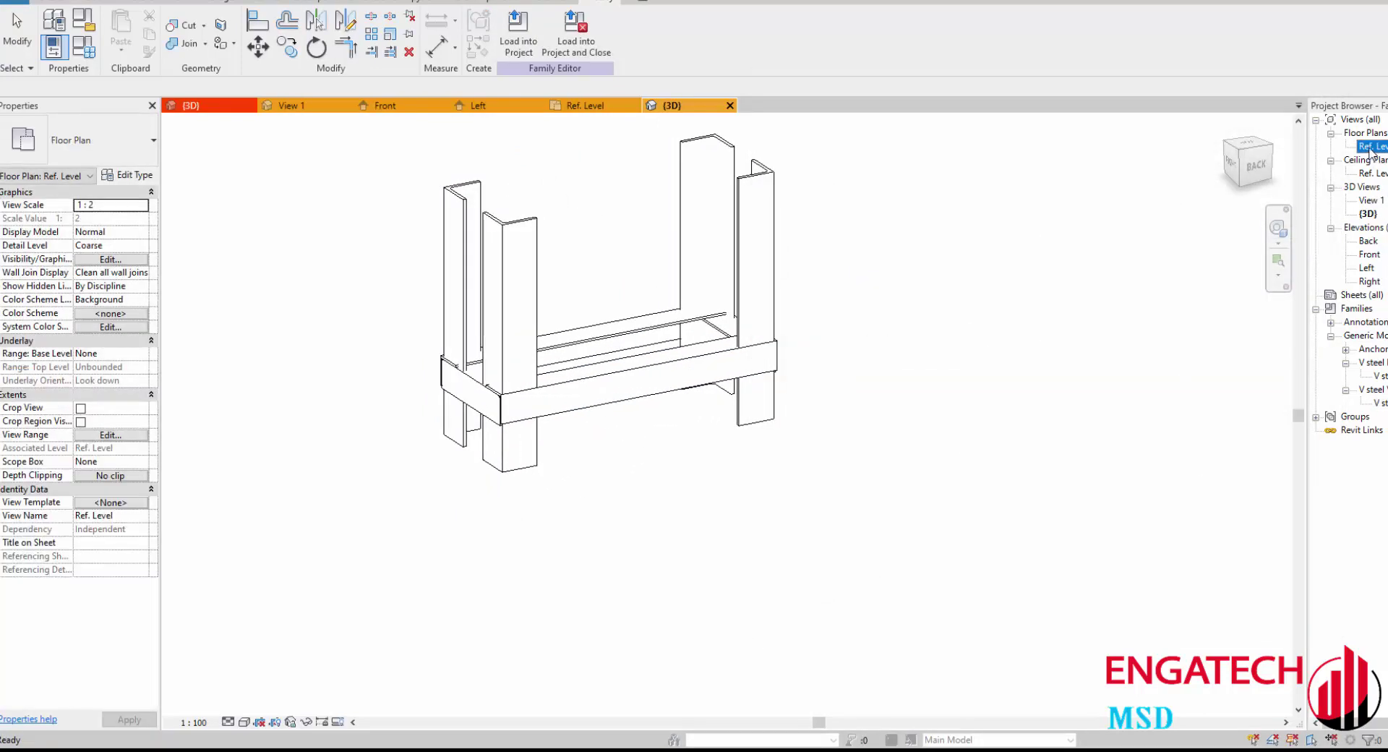
double_click(1370, 255)
click(691, 466)
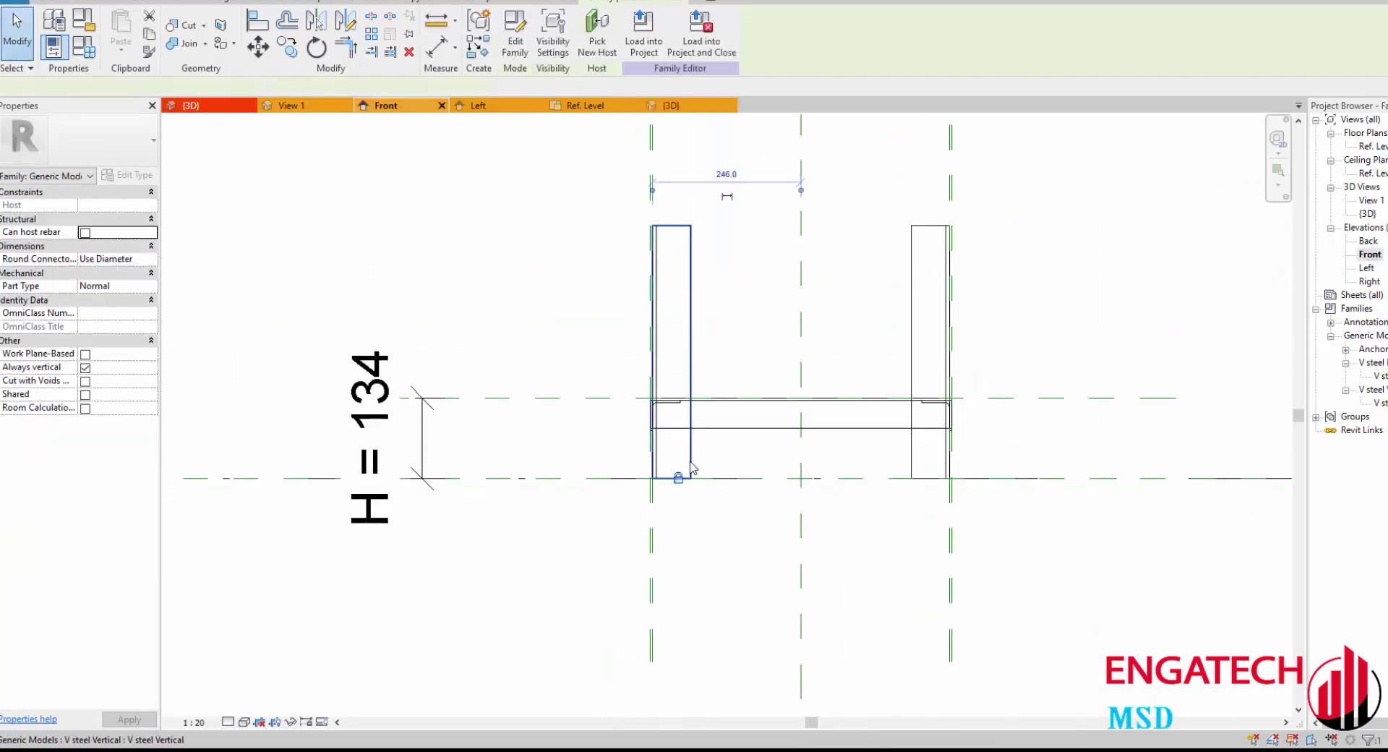
scroll(676, 471, down, 3)
scroll(714, 459, up, 4)
key(Escape)
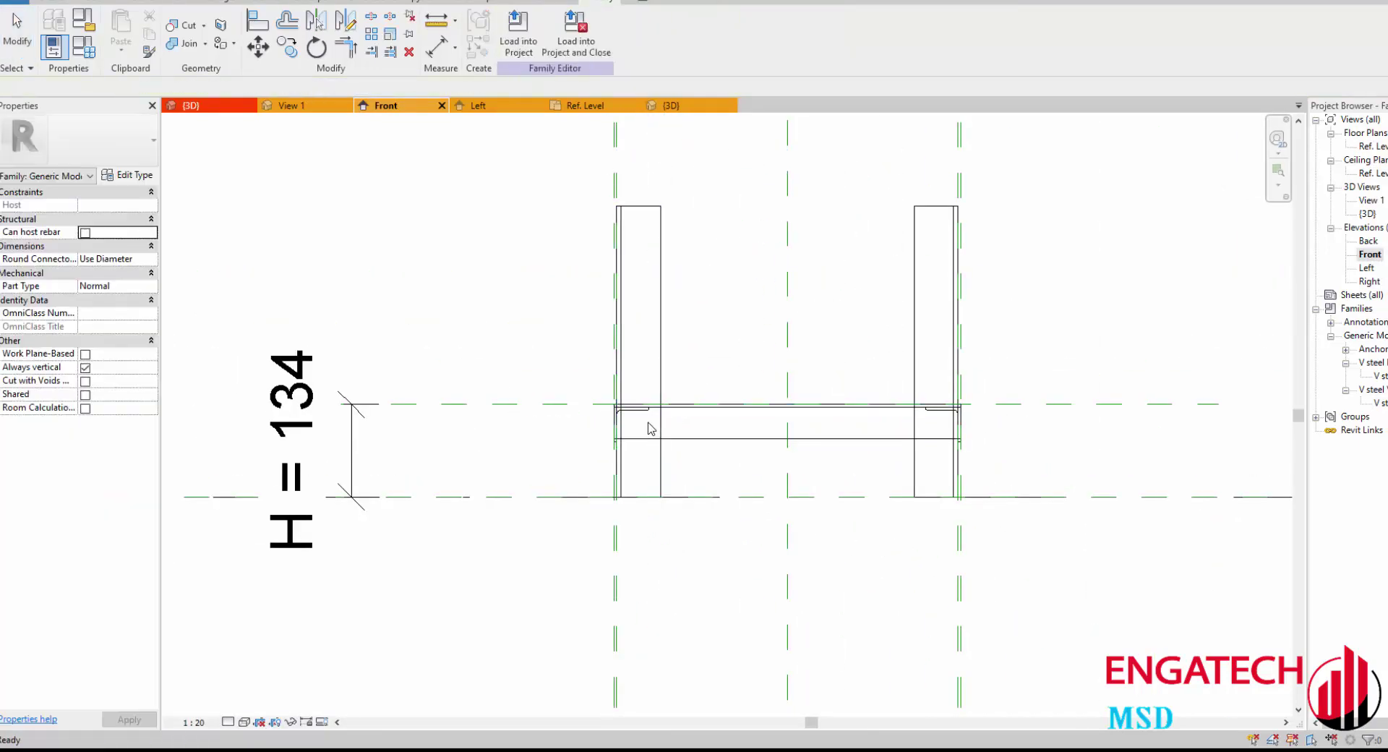
scroll(648, 428, up, 2)
scroll(617, 428, up, 3)
scroll(644, 397, down, 6)
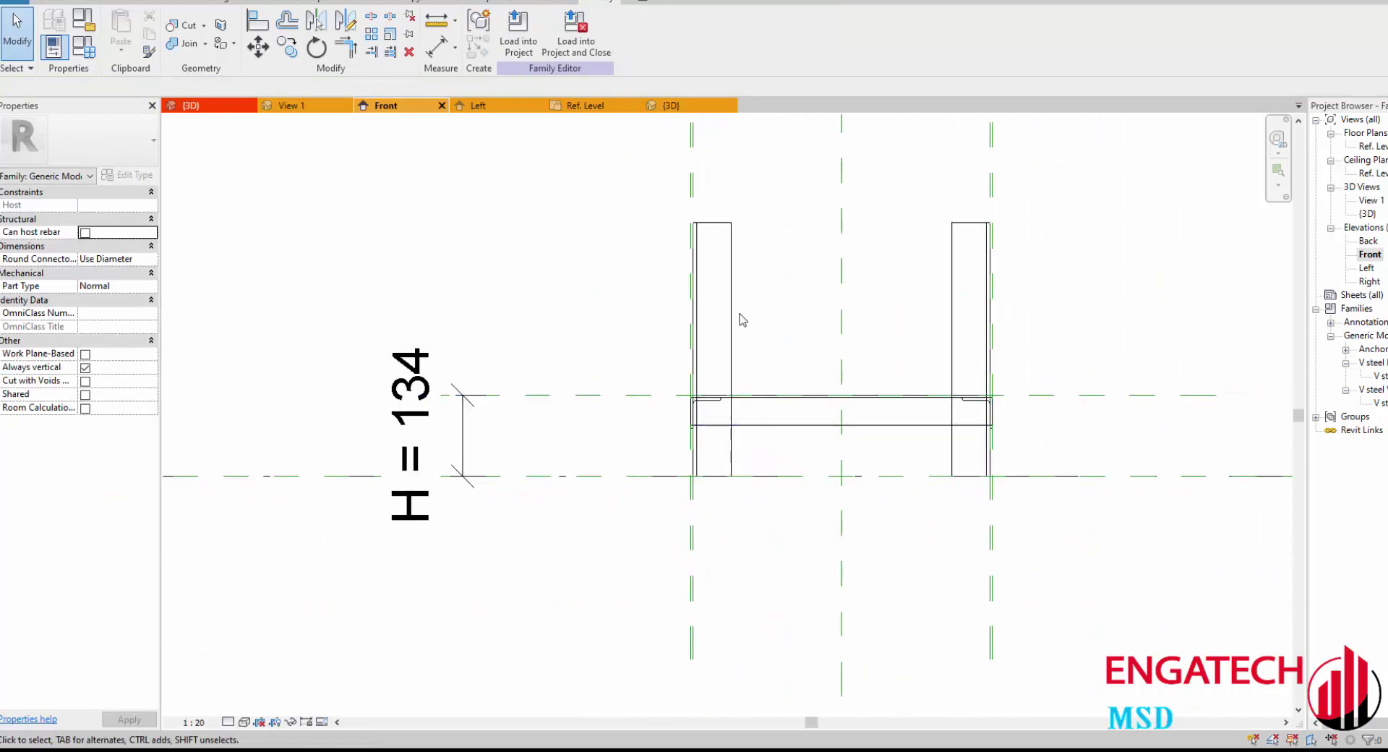
scroll(772, 282, up, 1)
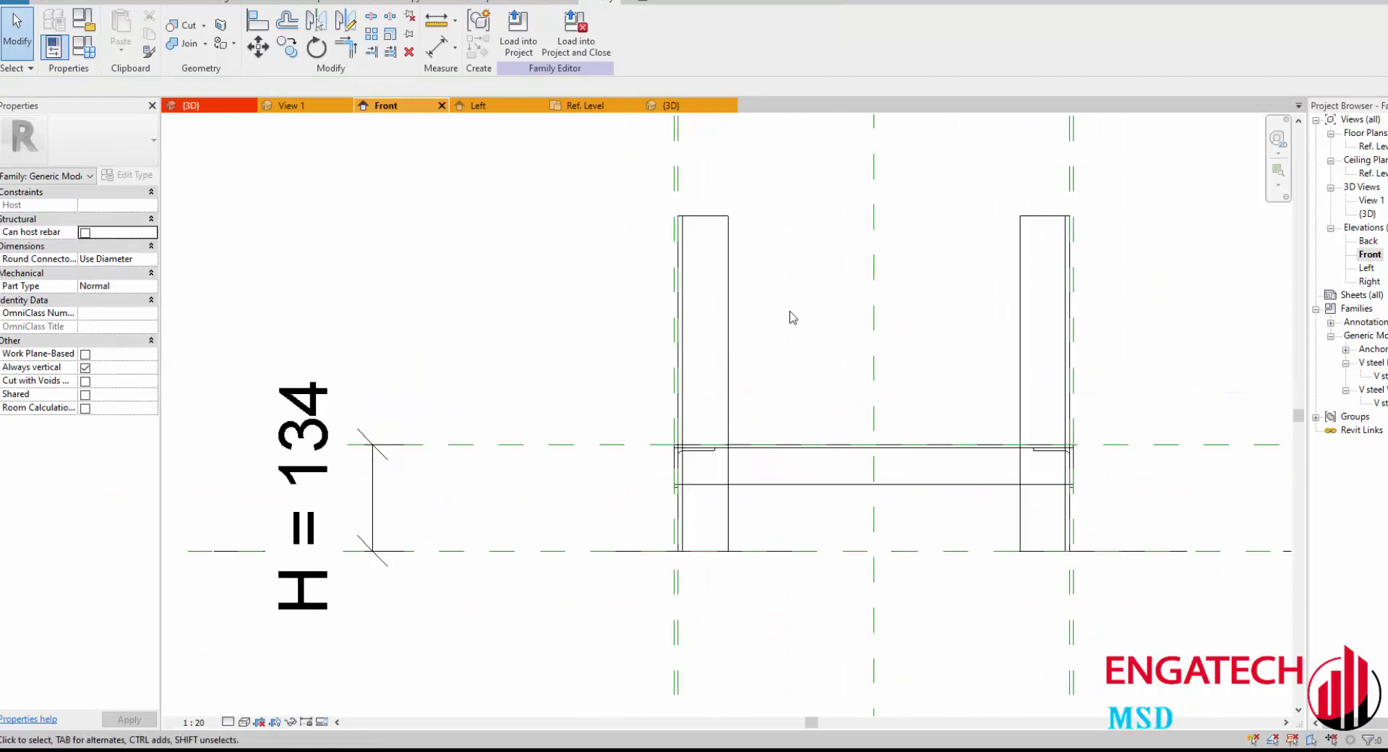
drag(793, 318, 707, 223)
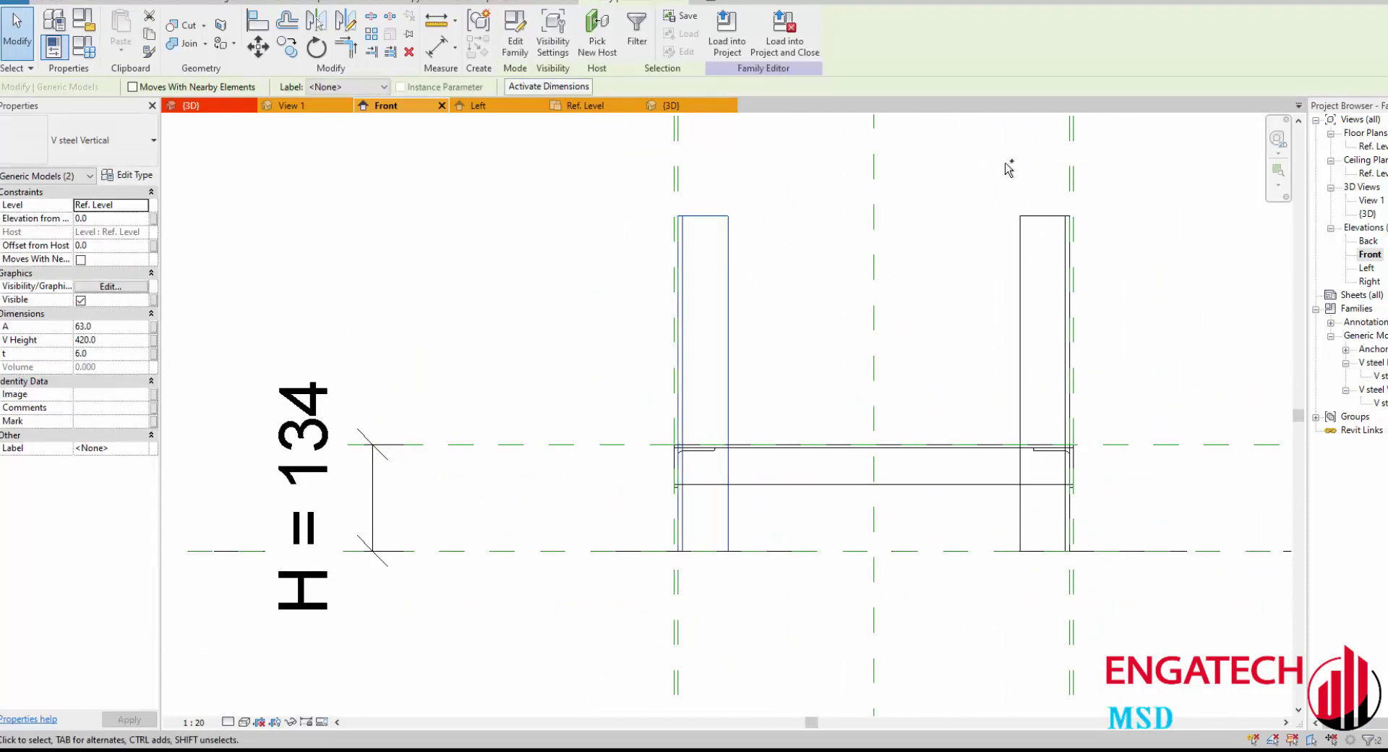
click(671, 106)
Step: Select all four vertical angles and link A to Size_V Steel, t to Thickness_V Steel
drag(802, 194, 640, 160)
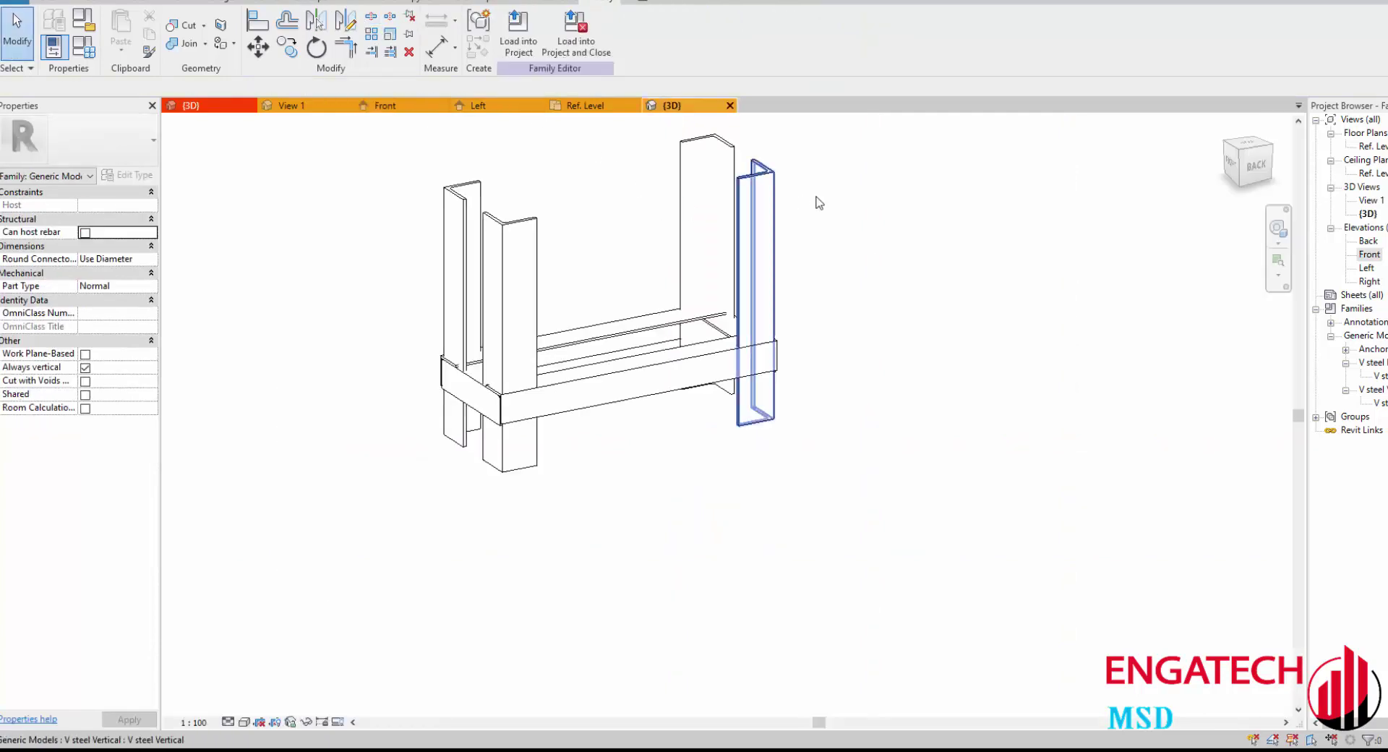
ctrl+drag(636, 224, 509, 120)
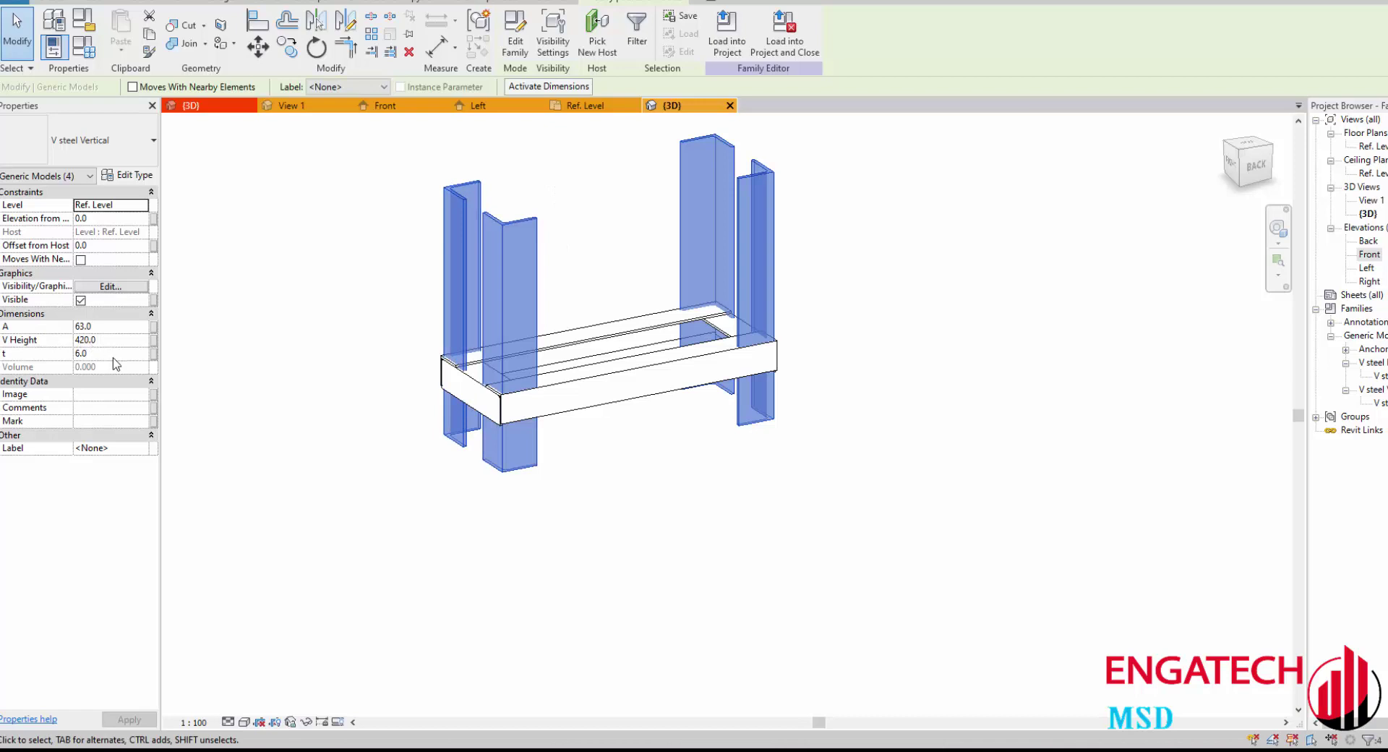
click(153, 327)
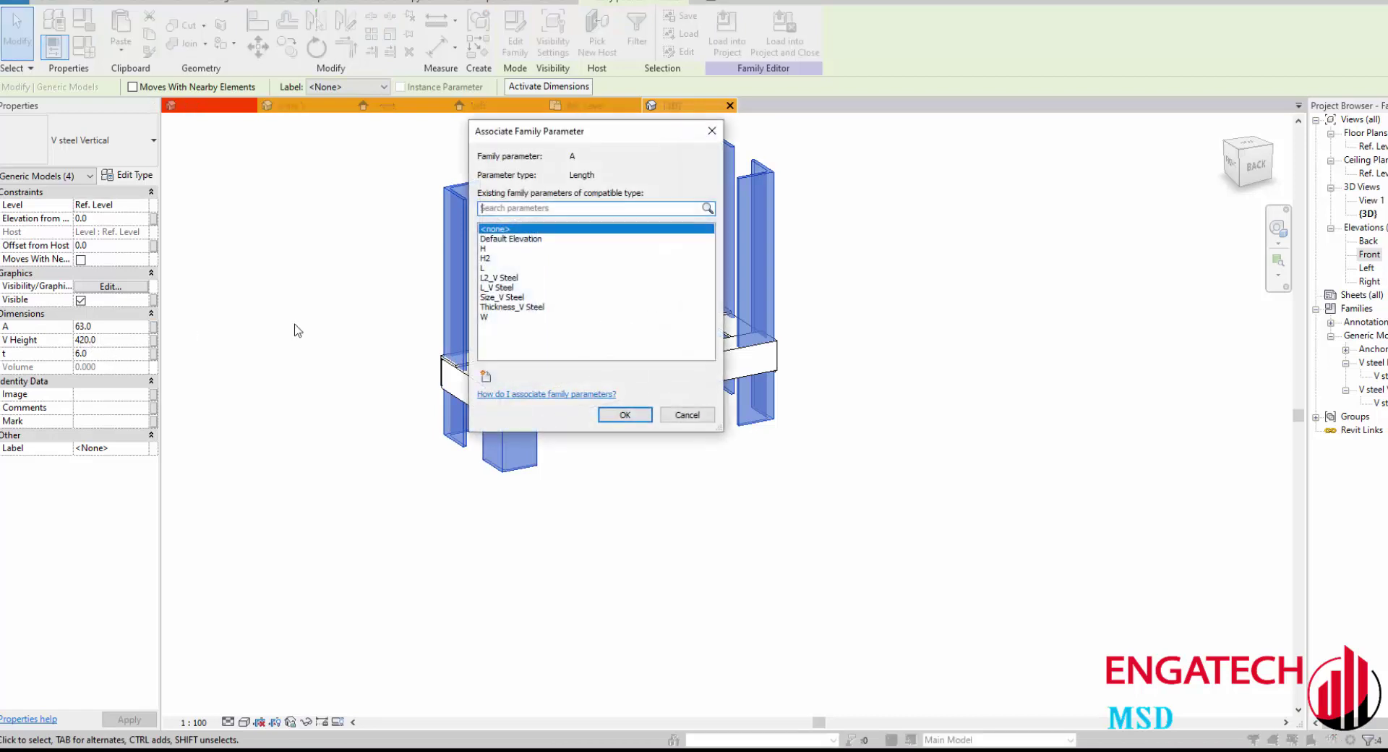
click(493, 298)
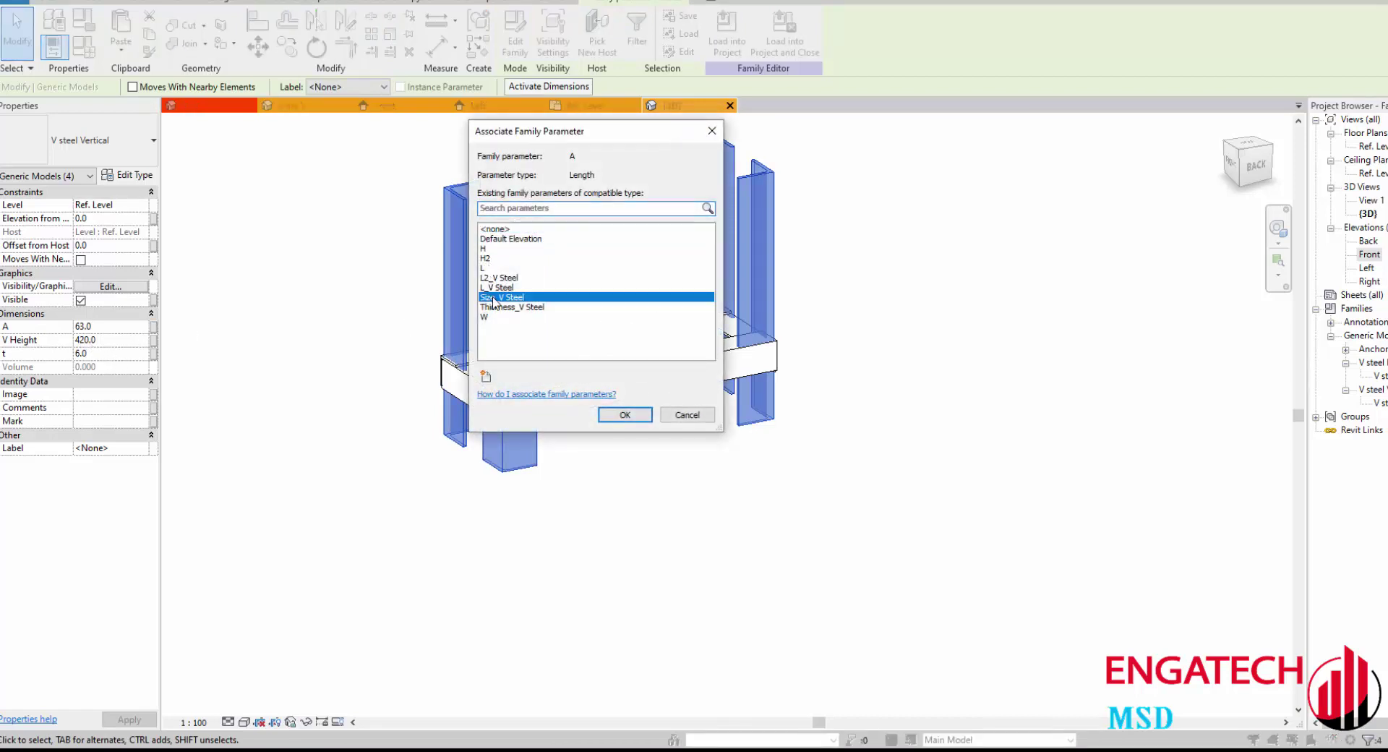
click(623, 415)
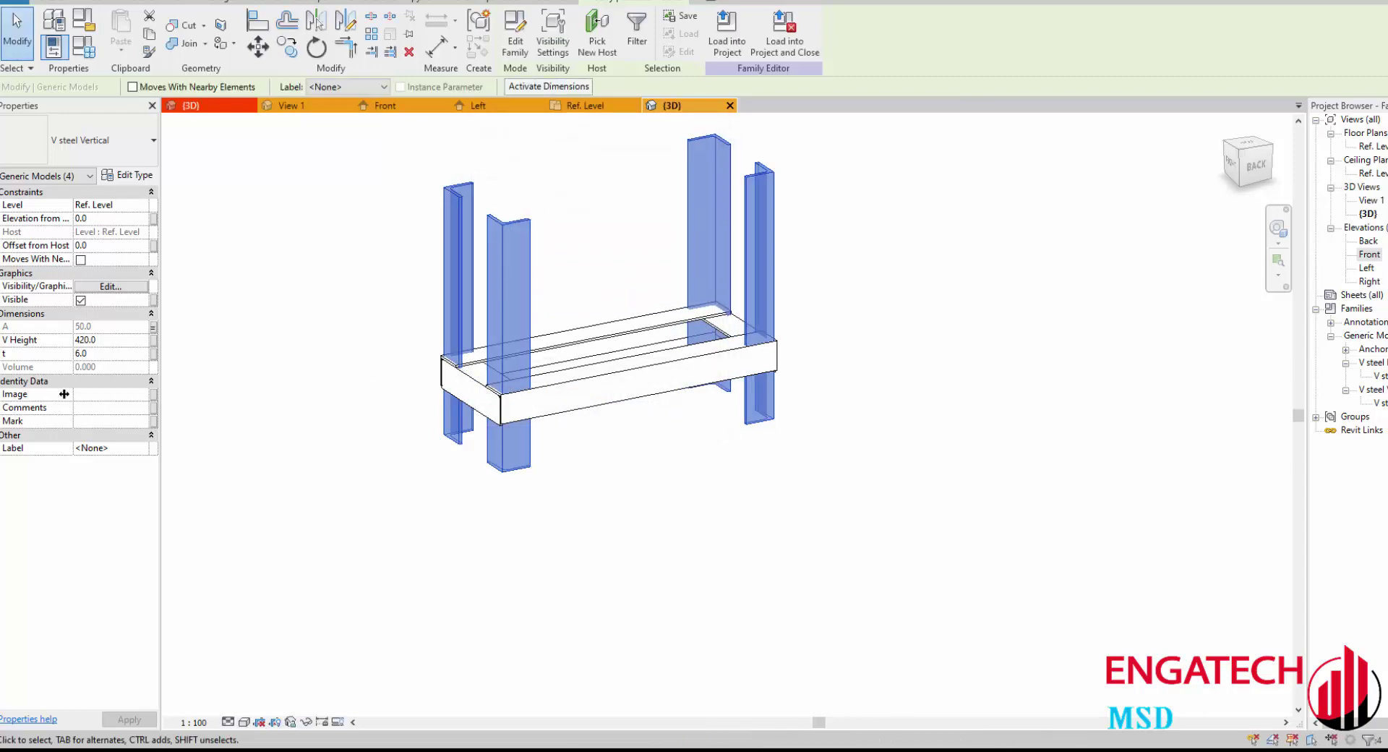
click(153, 353)
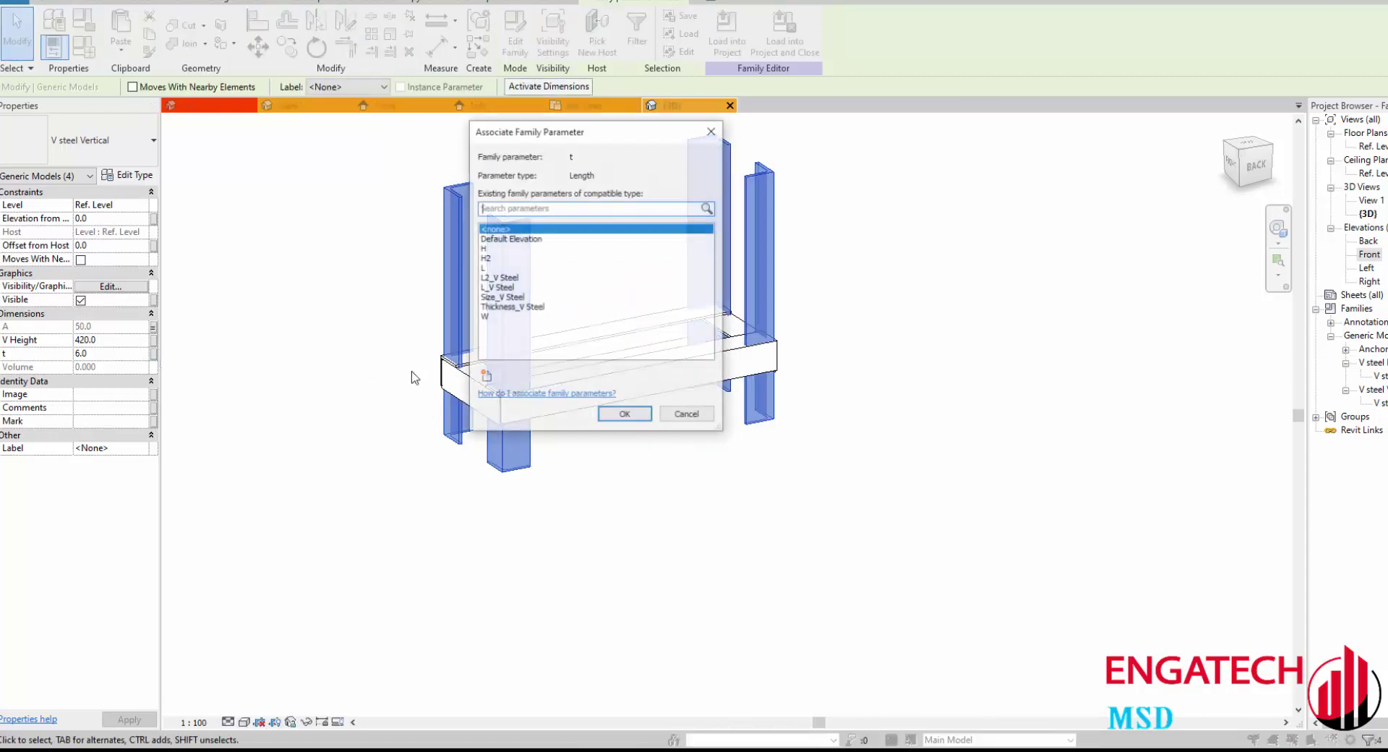
click(489, 308)
click(625, 415)
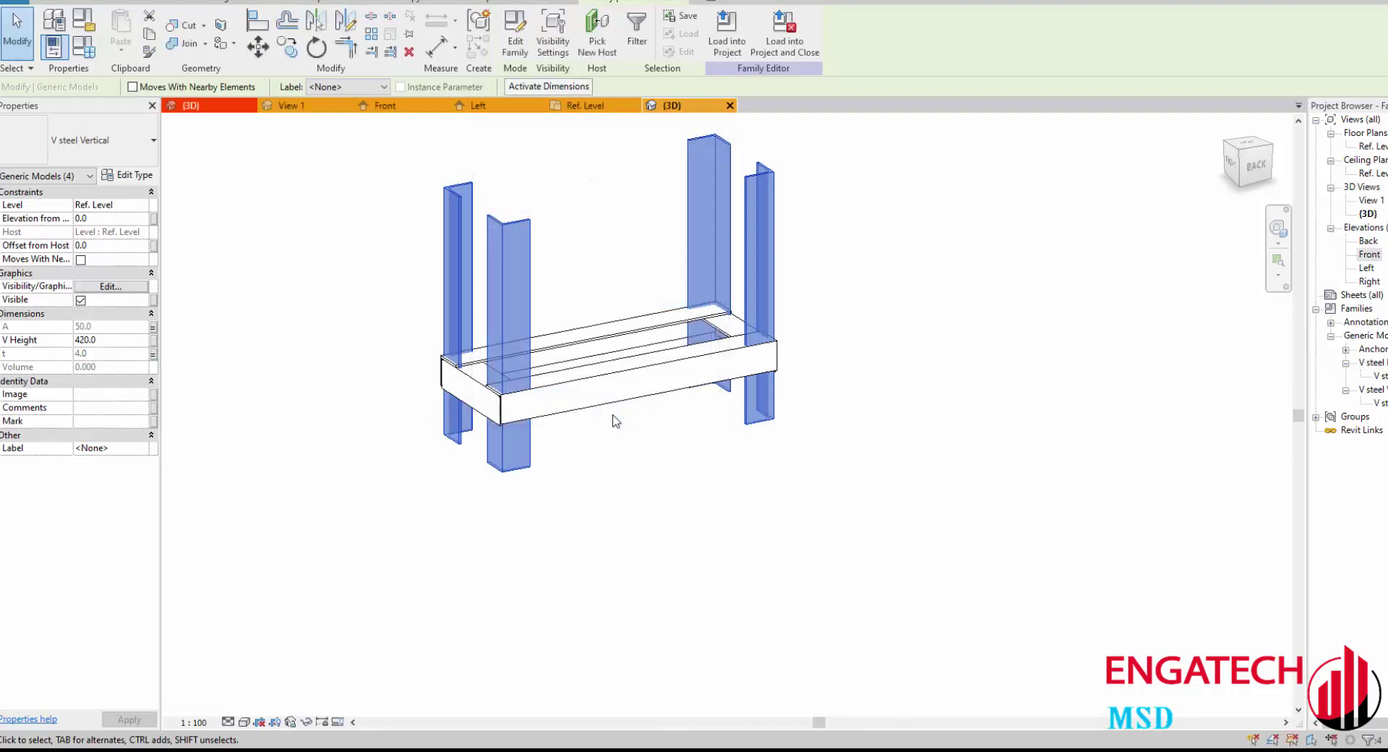
Step: Link V Height to a new L3_V Steel parameter and orbit the frame
click(154, 340)
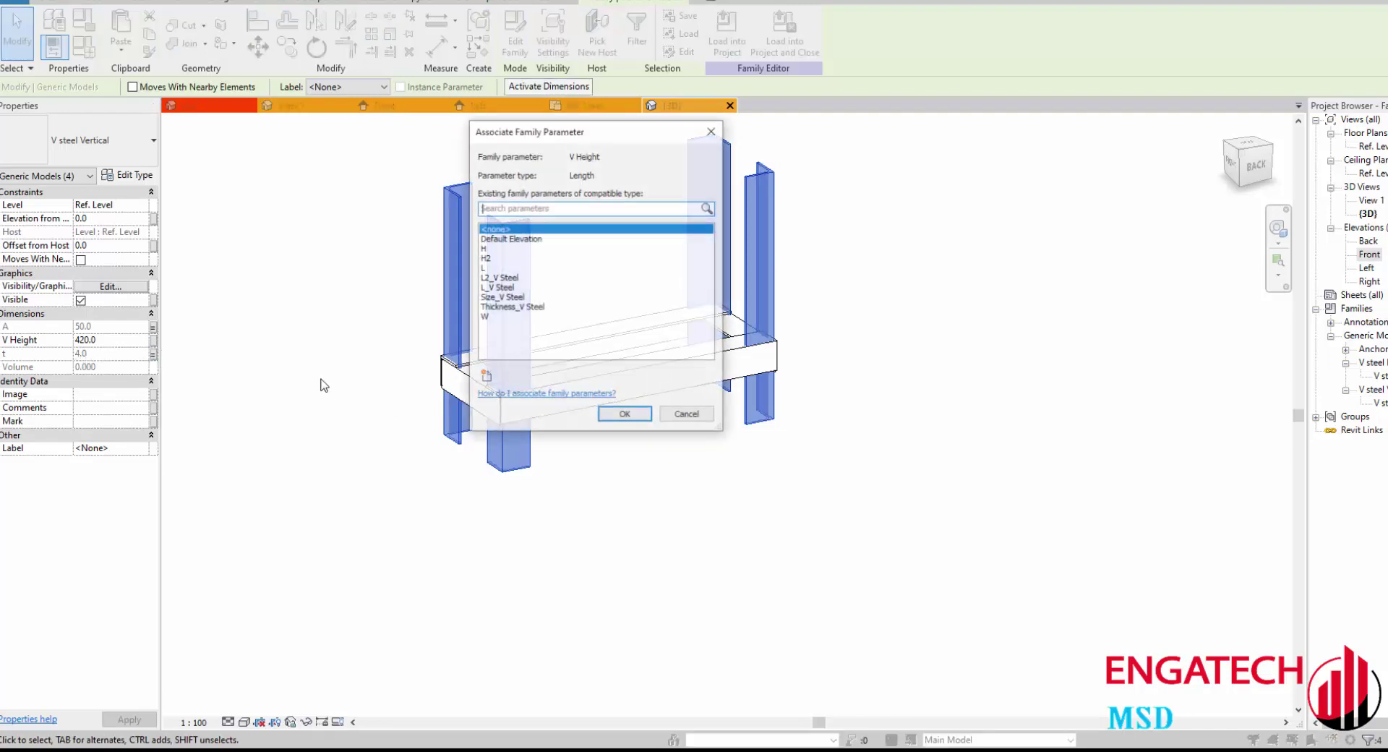
click(486, 377)
text(L3_V Steel)
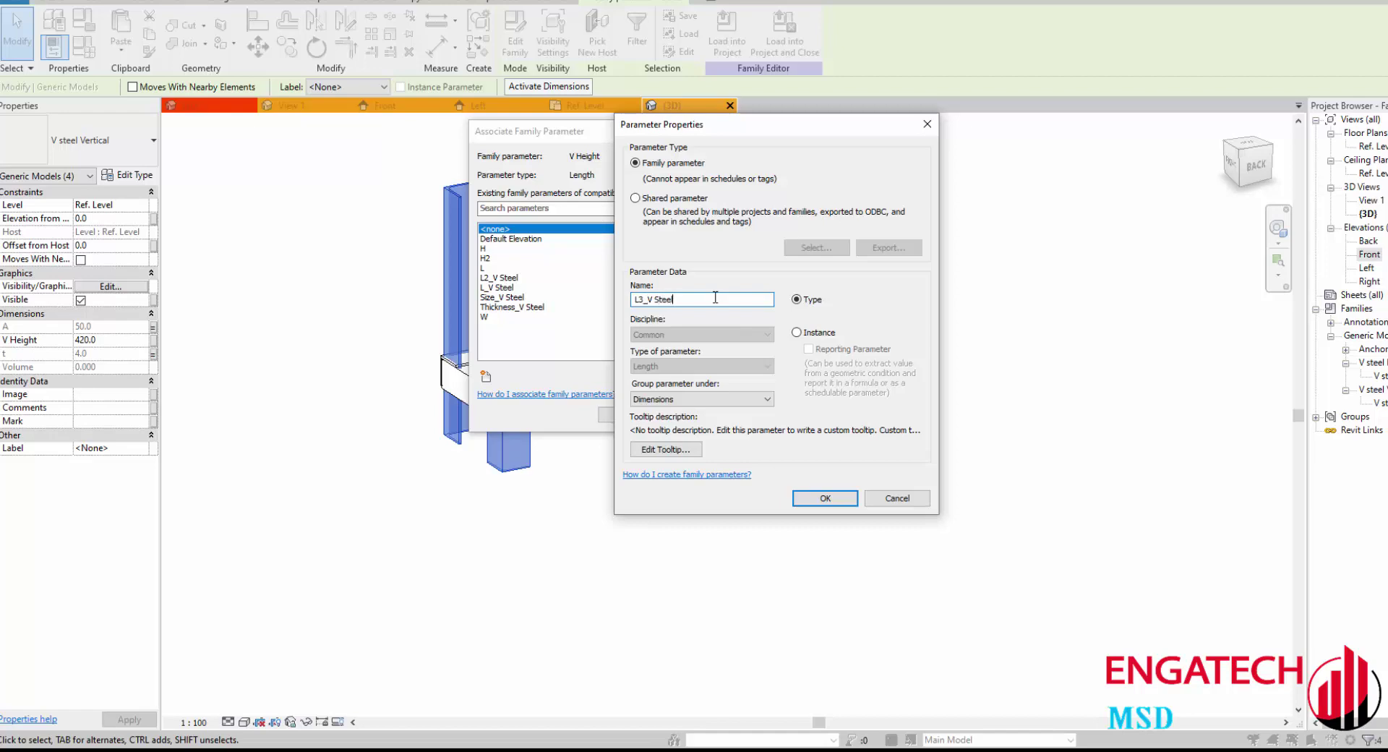
click(819, 497)
click(624, 414)
mouse_move(918, 391)
shift+middle_down()
mouse_move(647, 323)
mouse_move(750, 282)
shift+middle_up()
scroll(781, 381, up, 3)
shift+middle_drag(781, 381, 848, 400)
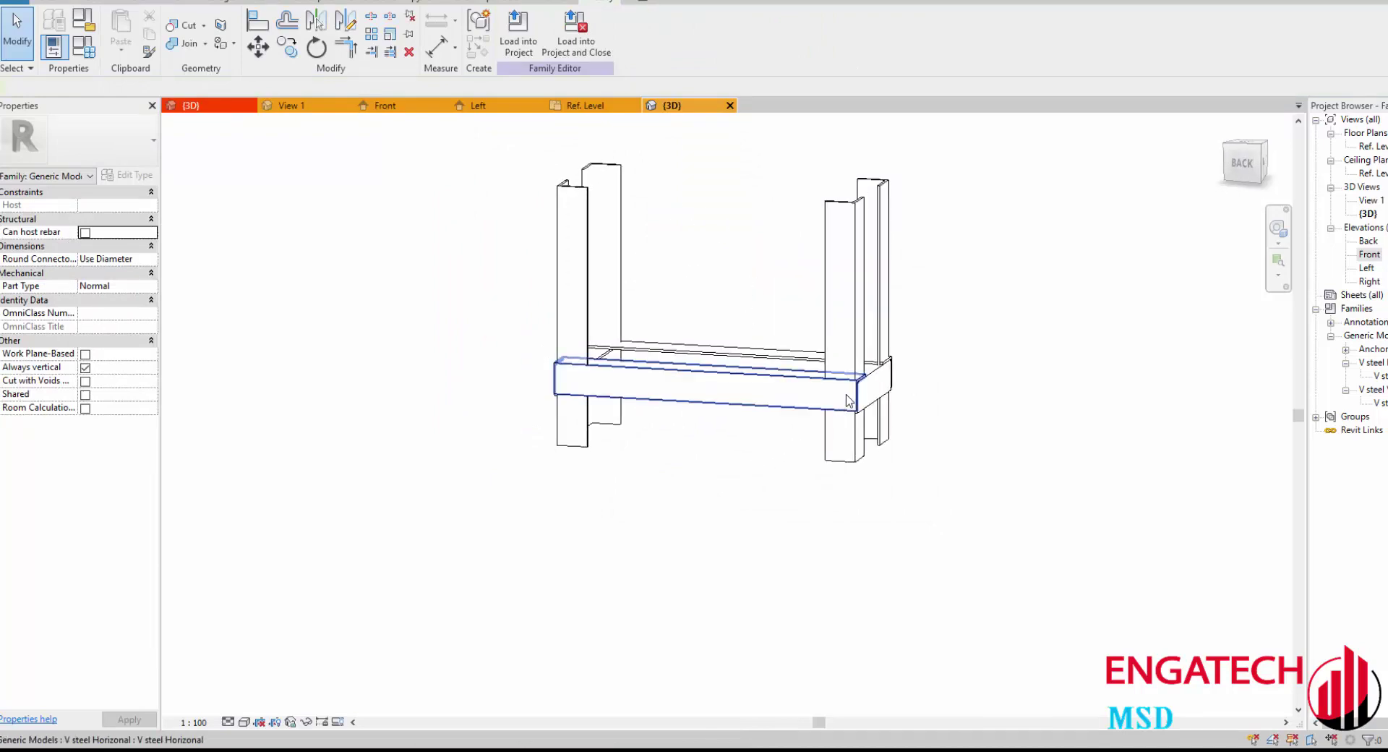
Step: Zoom in and out on the 3D frame to check the angle joints
scroll(867, 396, up, 2)
scroll(911, 362, up, 2)
scroll(933, 325, up, 2)
scroll(952, 302, up, 1)
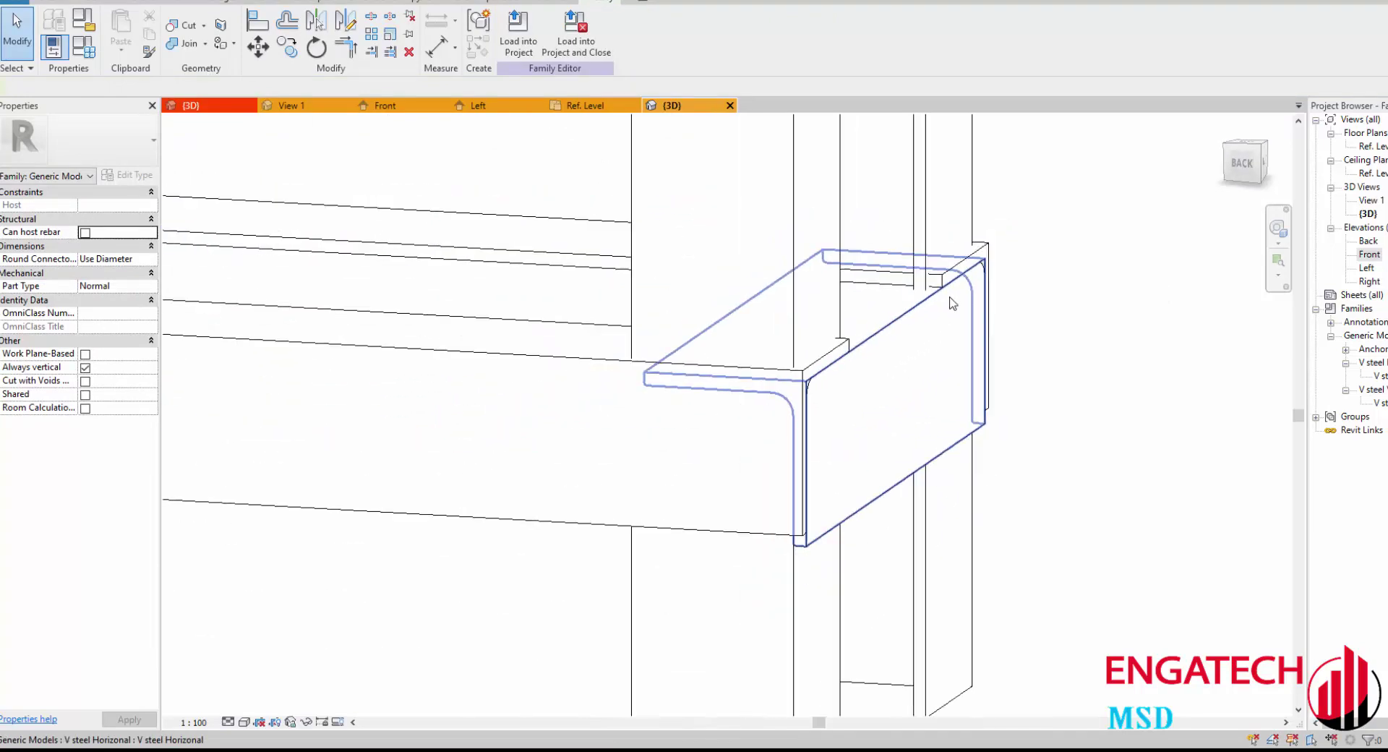
scroll(952, 303, down, 3)
scroll(890, 325, down, 2)
scroll(831, 355, down, 2)
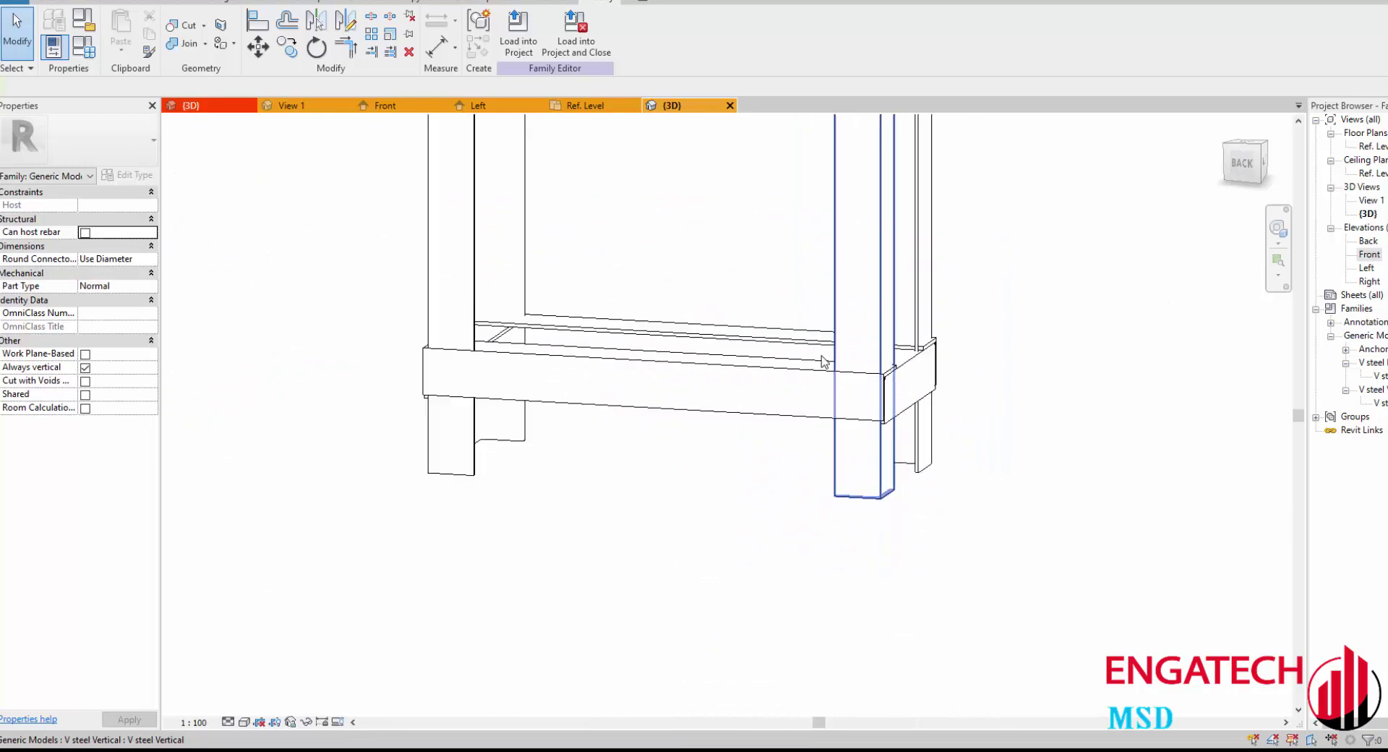
scroll(822, 361, down, 2)
scroll(769, 372, down, 2)
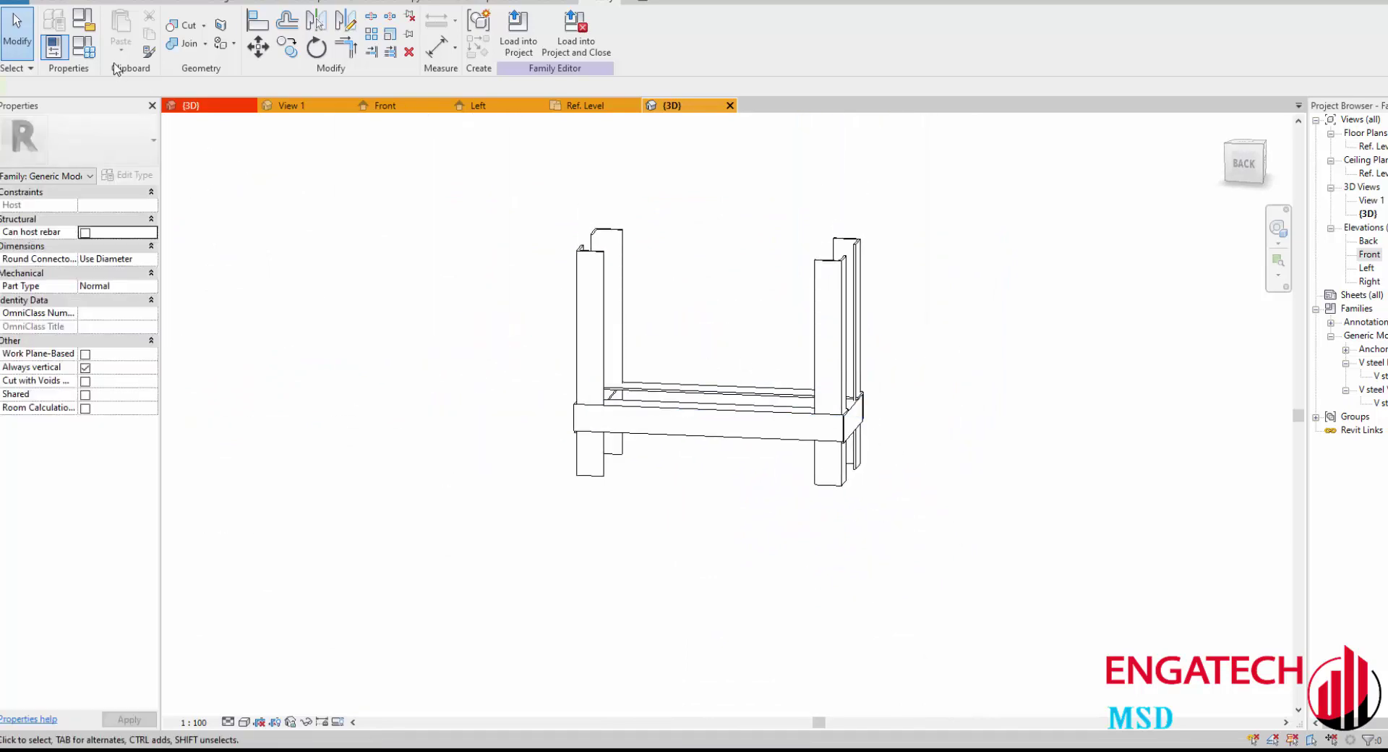
Step: Open Family Types and review the H2, W and Thickness_V Steel rows and L's formula
click(84, 47)
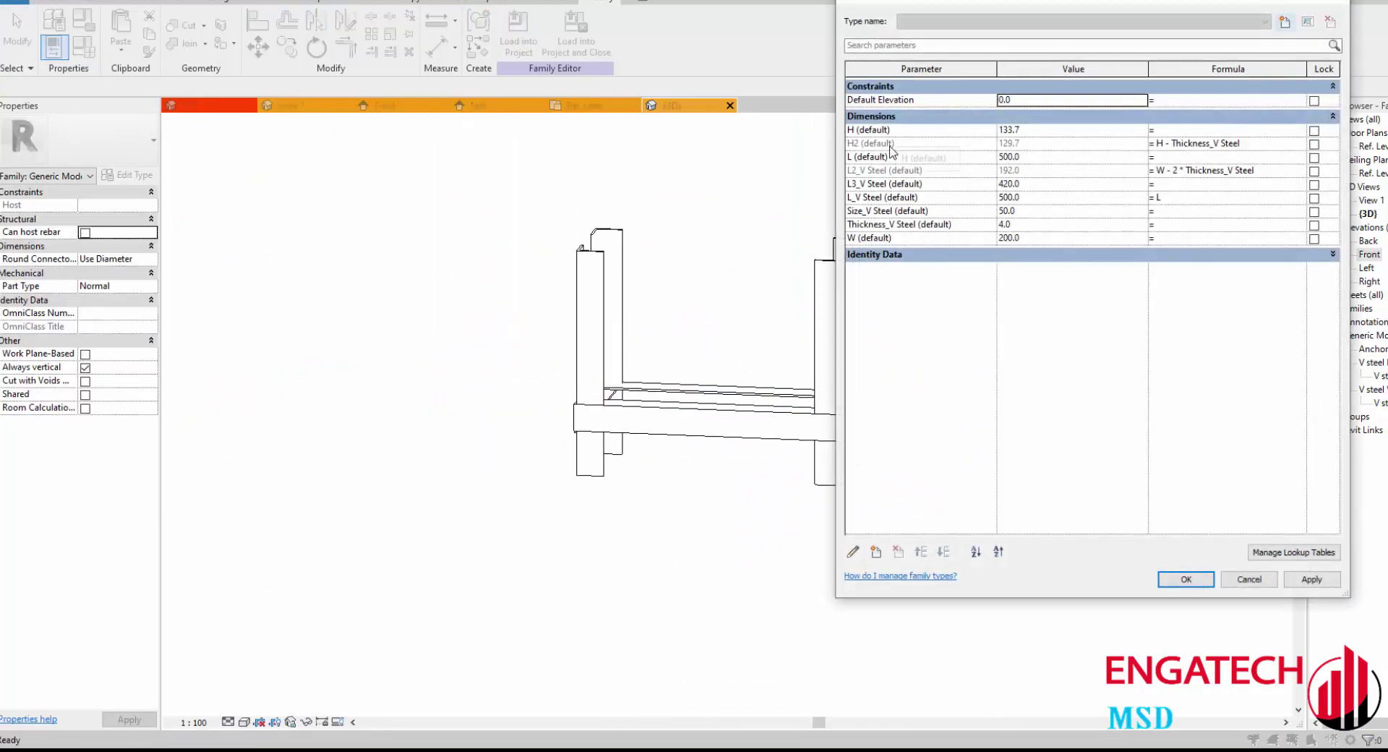
click(889, 144)
click(871, 238)
click(889, 226)
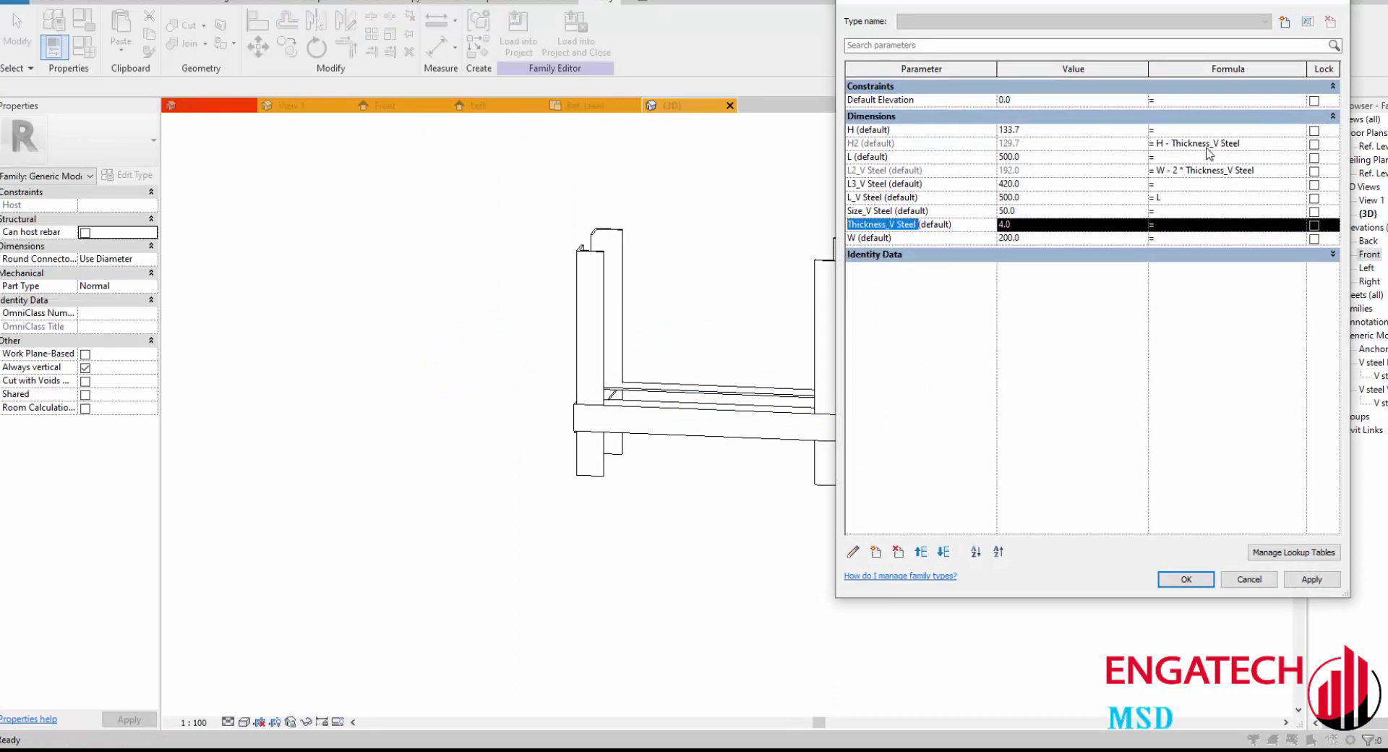
click(1178, 158)
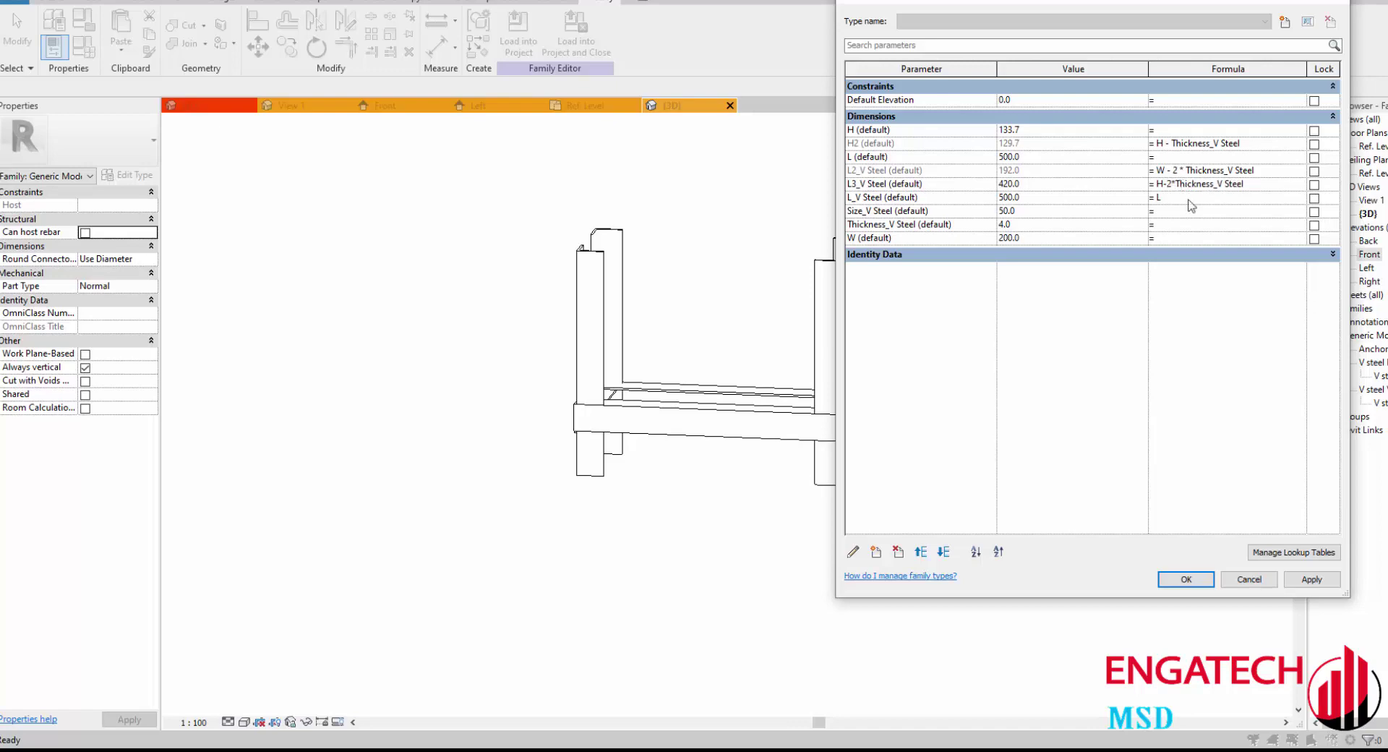
Step: Apply the L3_V Steel formula H - 2 * Thickness_V Steel (125.7), close Family Types, and select the horizontal beam
click(1312, 580)
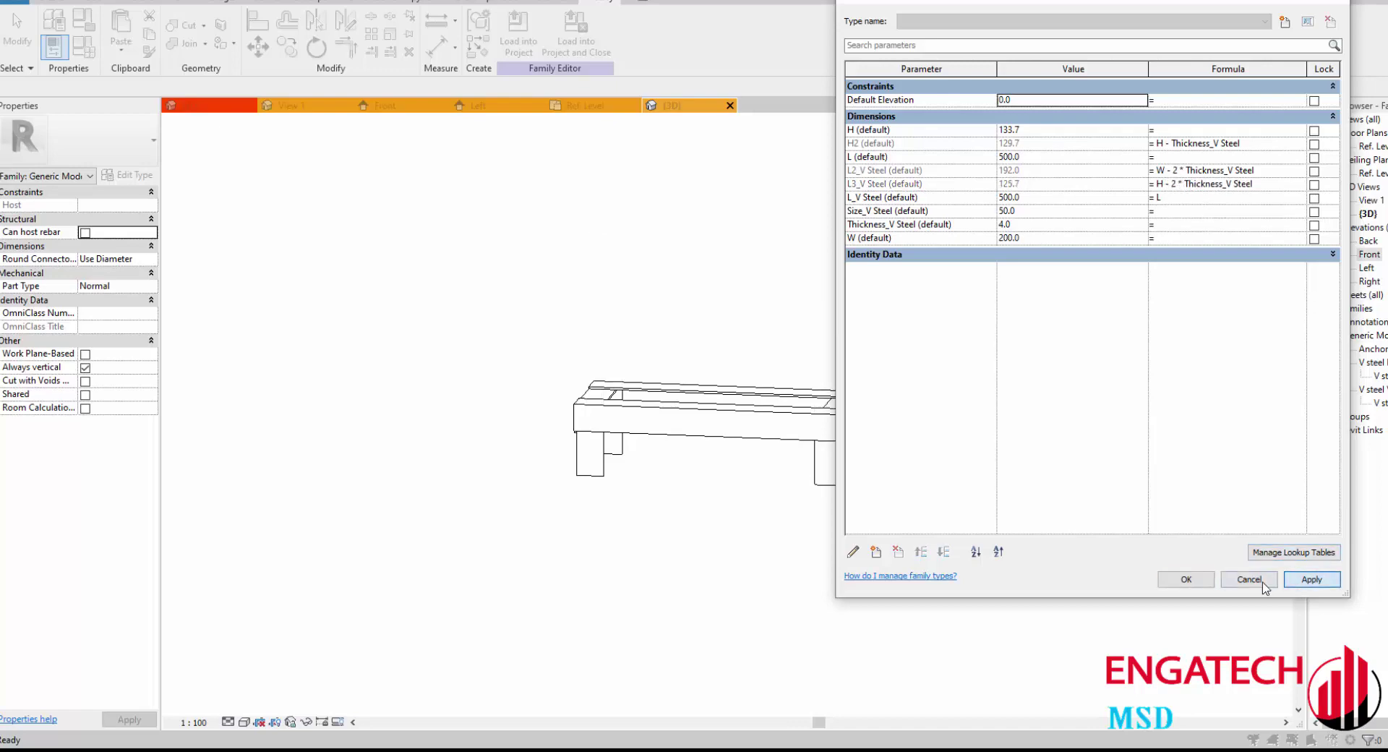
click(1172, 582)
mouse_move(784, 456)
shift+middle_down()
mouse_move(803, 454)
mouse_move(821, 650)
shift+middle_up()
scroll(800, 541, up, 3)
click(769, 536)
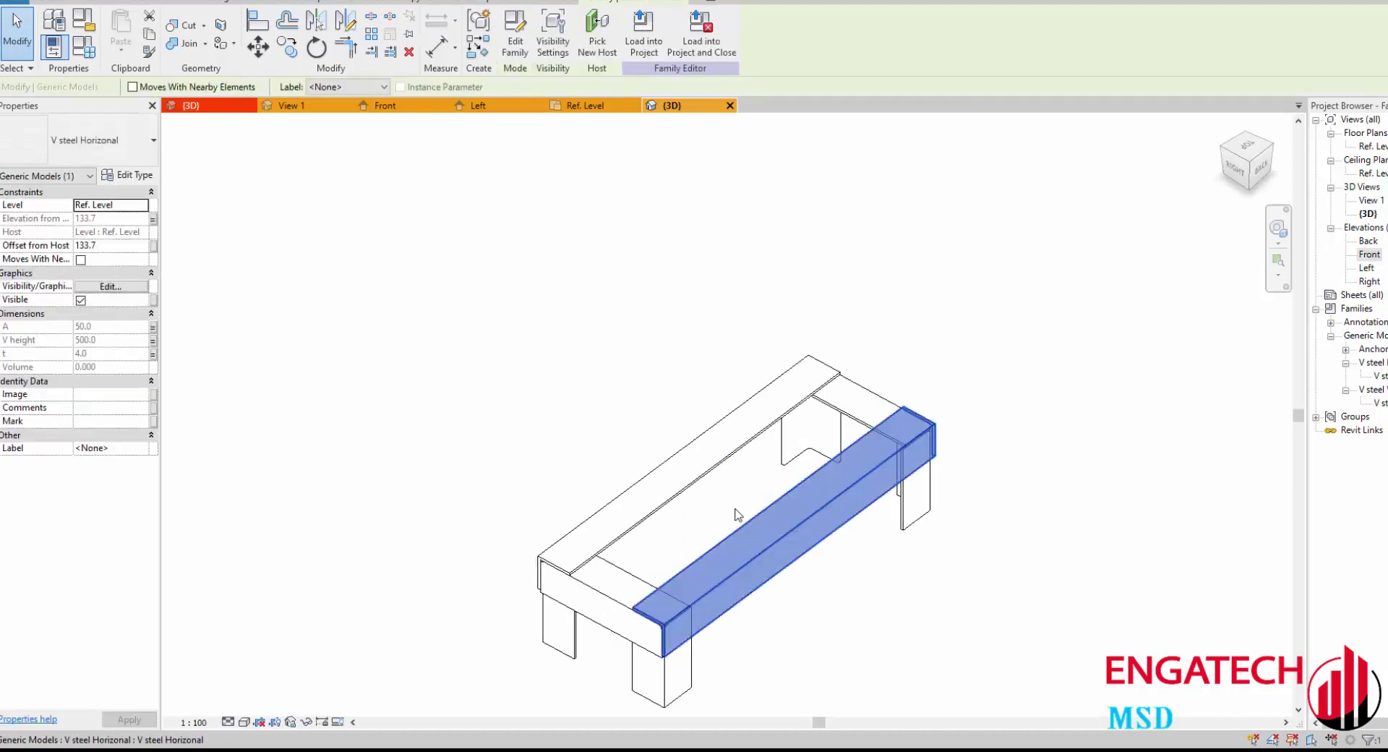
Step: Associate both crossbeams' A with Size_V Steel and t with Thickness_V Steel
click(840, 421)
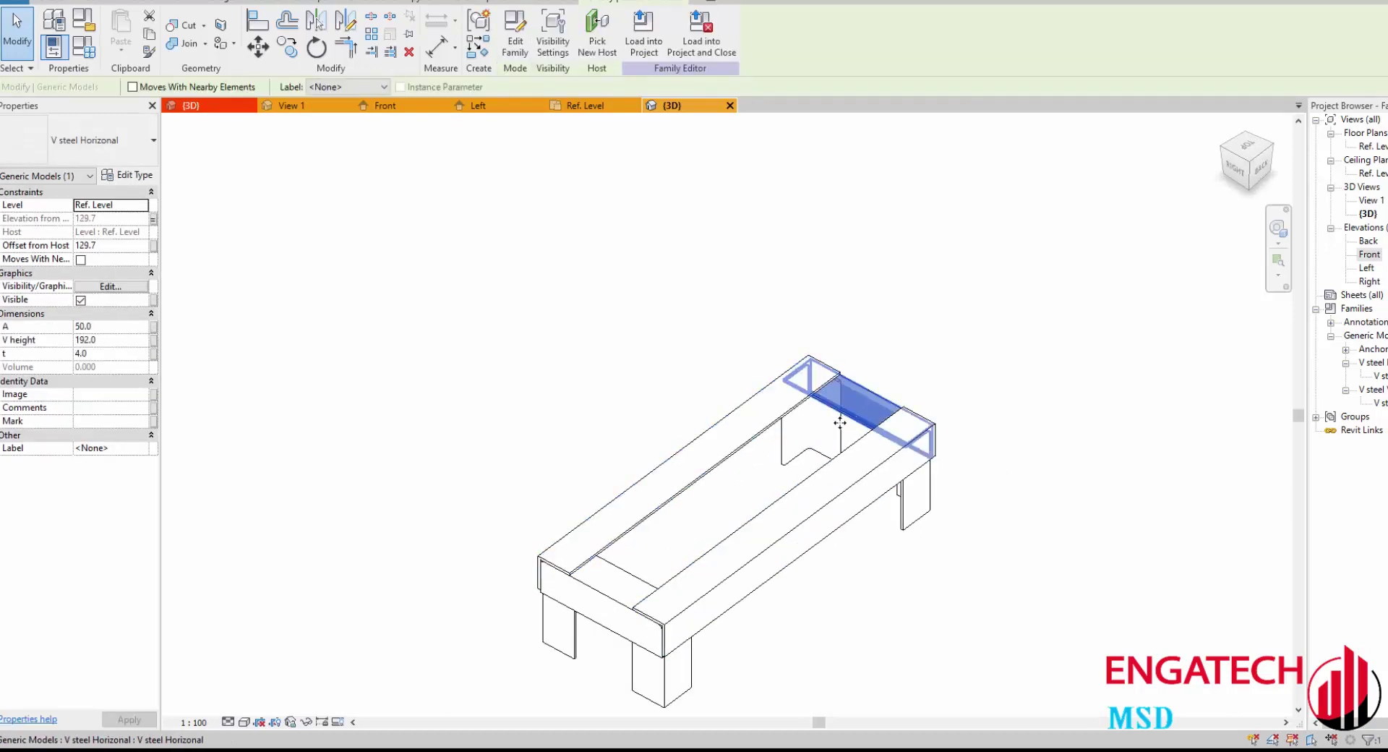
ctrl+click(593, 589)
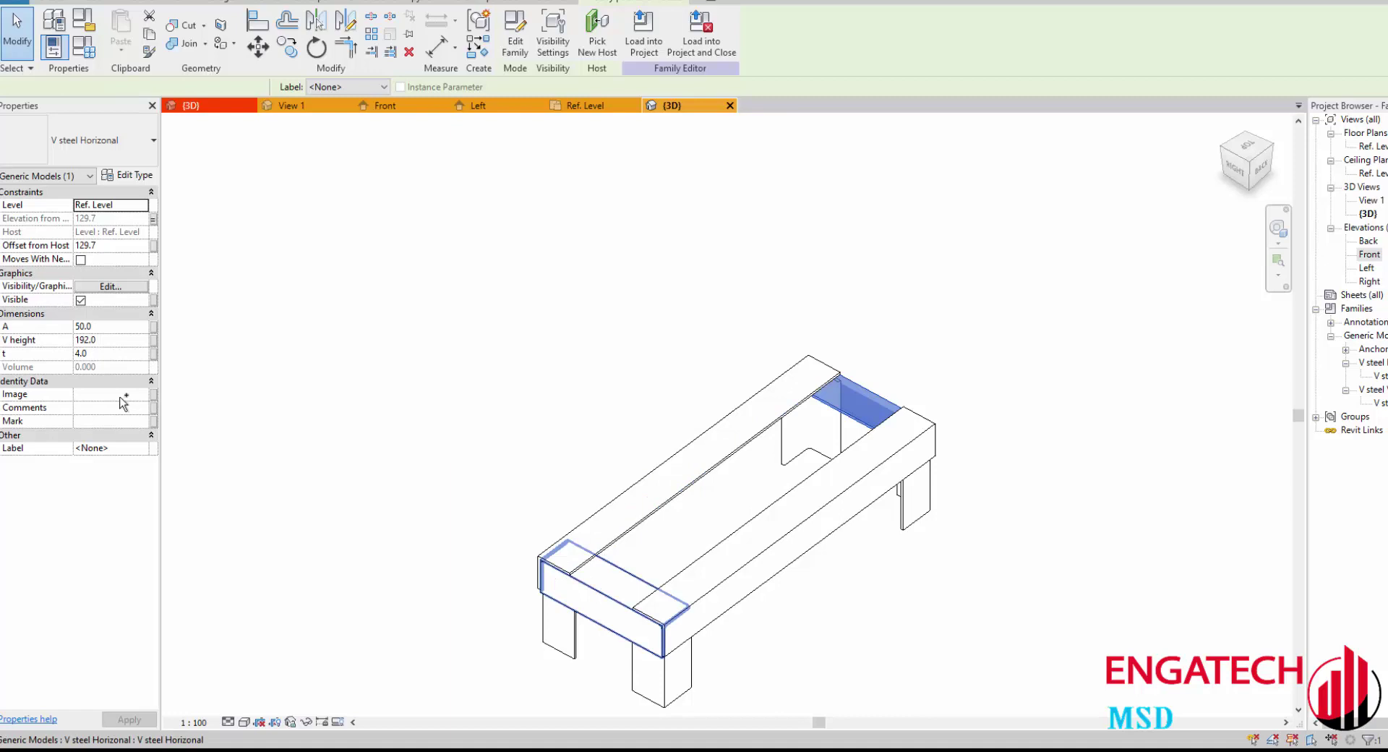
click(152, 329)
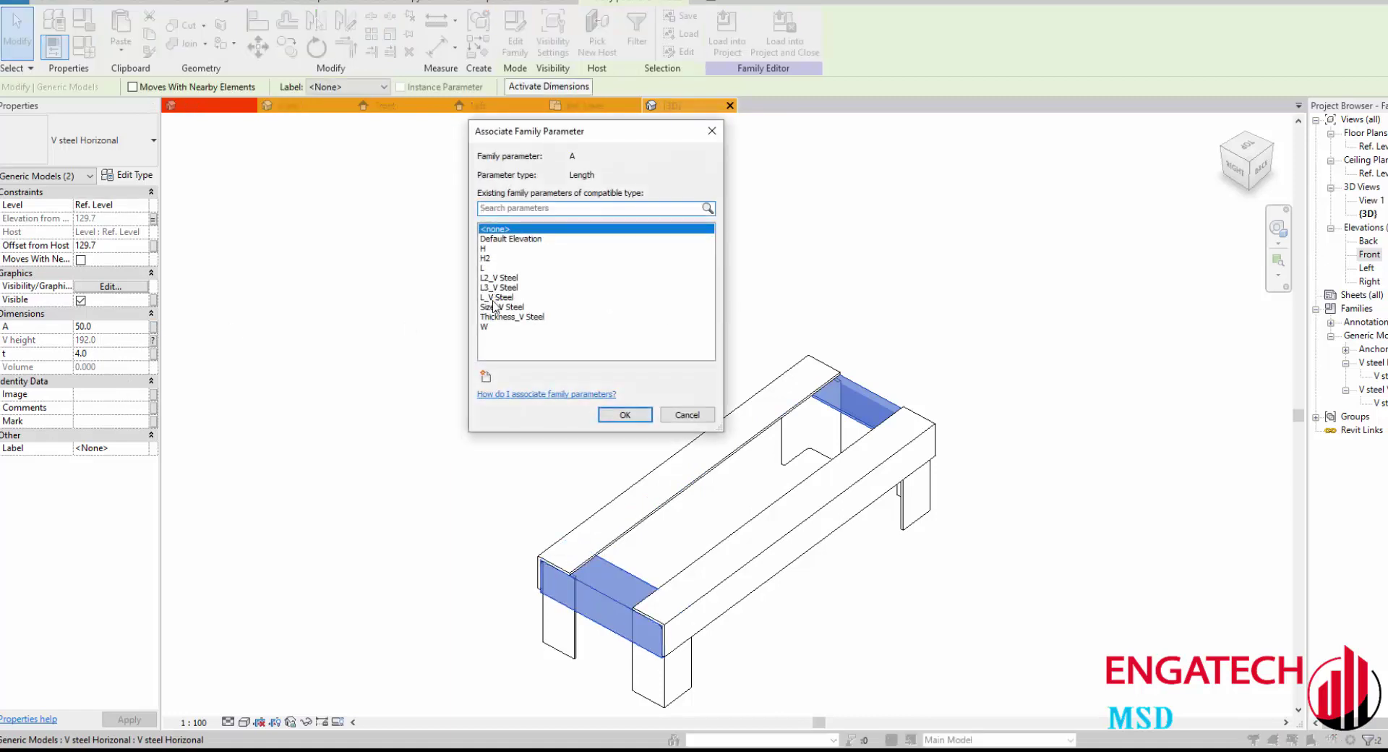
click(493, 298)
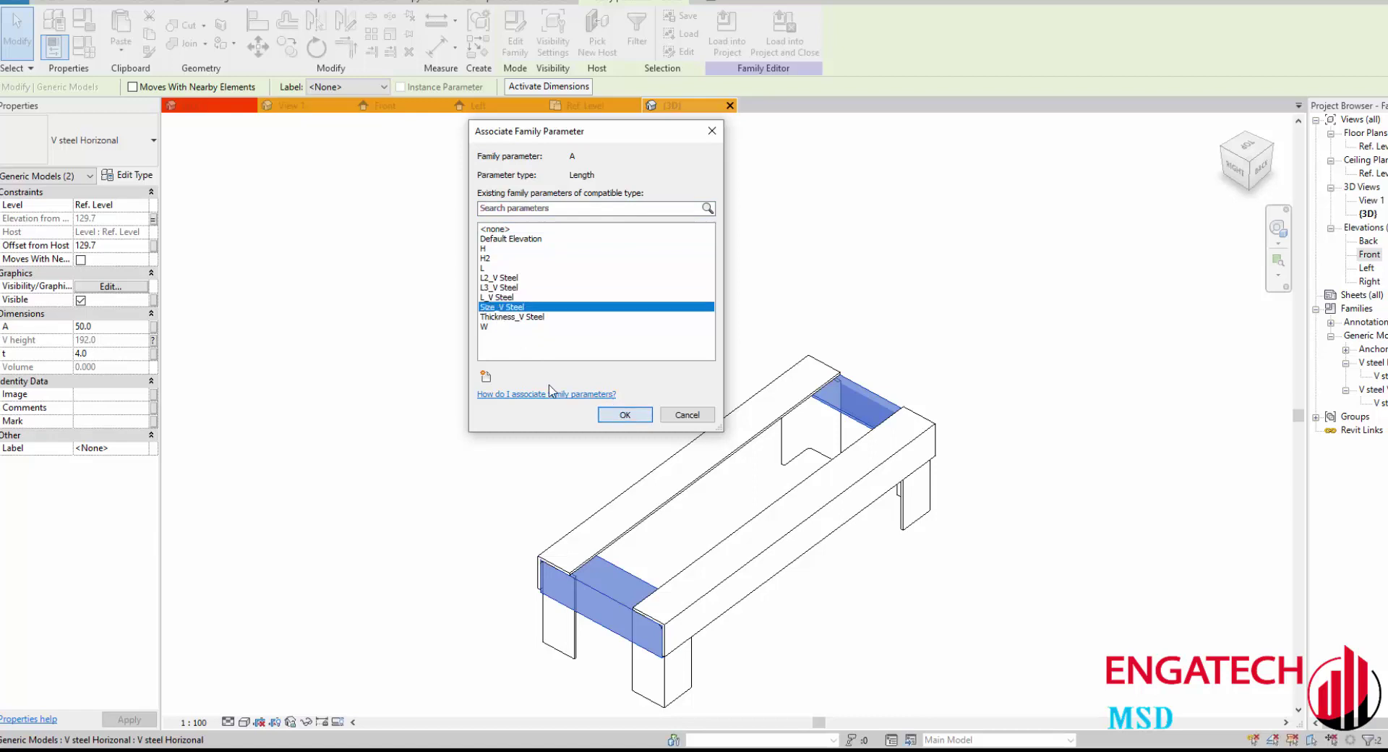
click(625, 415)
click(154, 353)
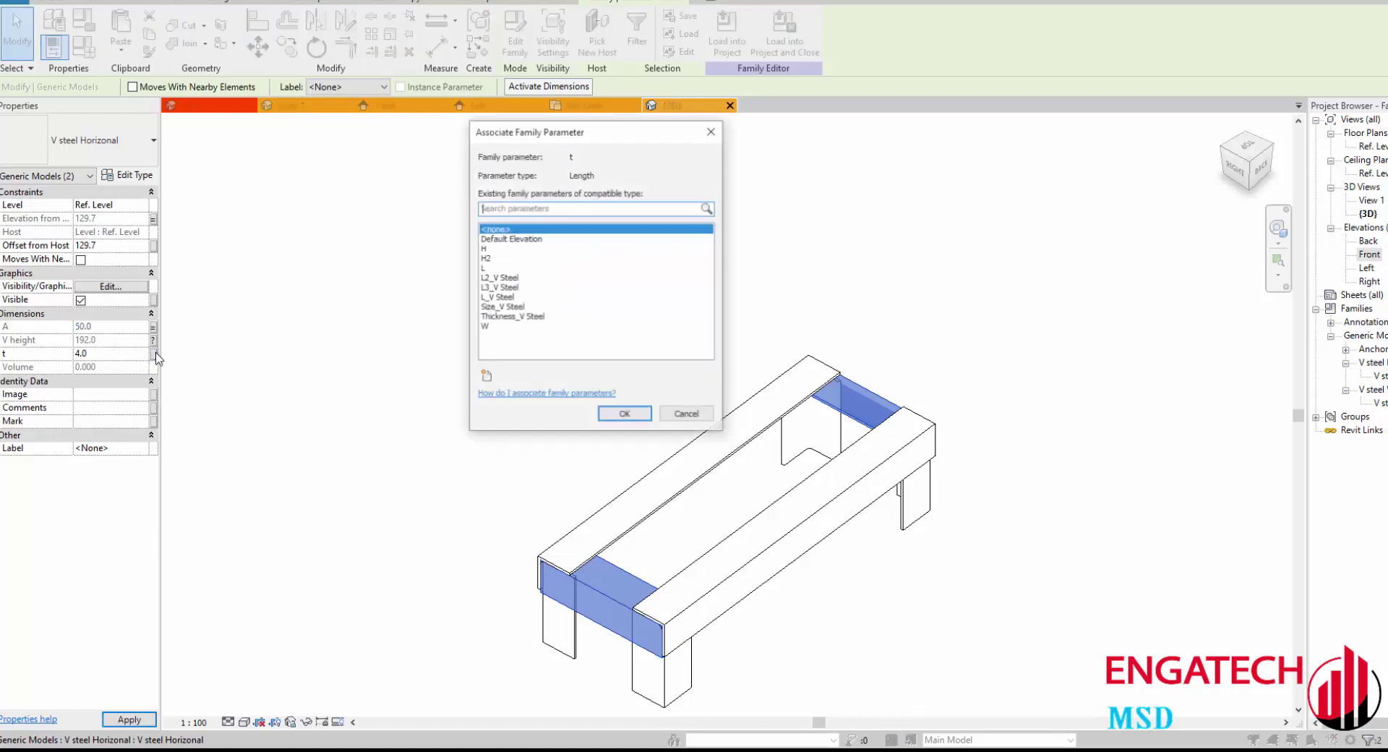
click(498, 318)
click(624, 415)
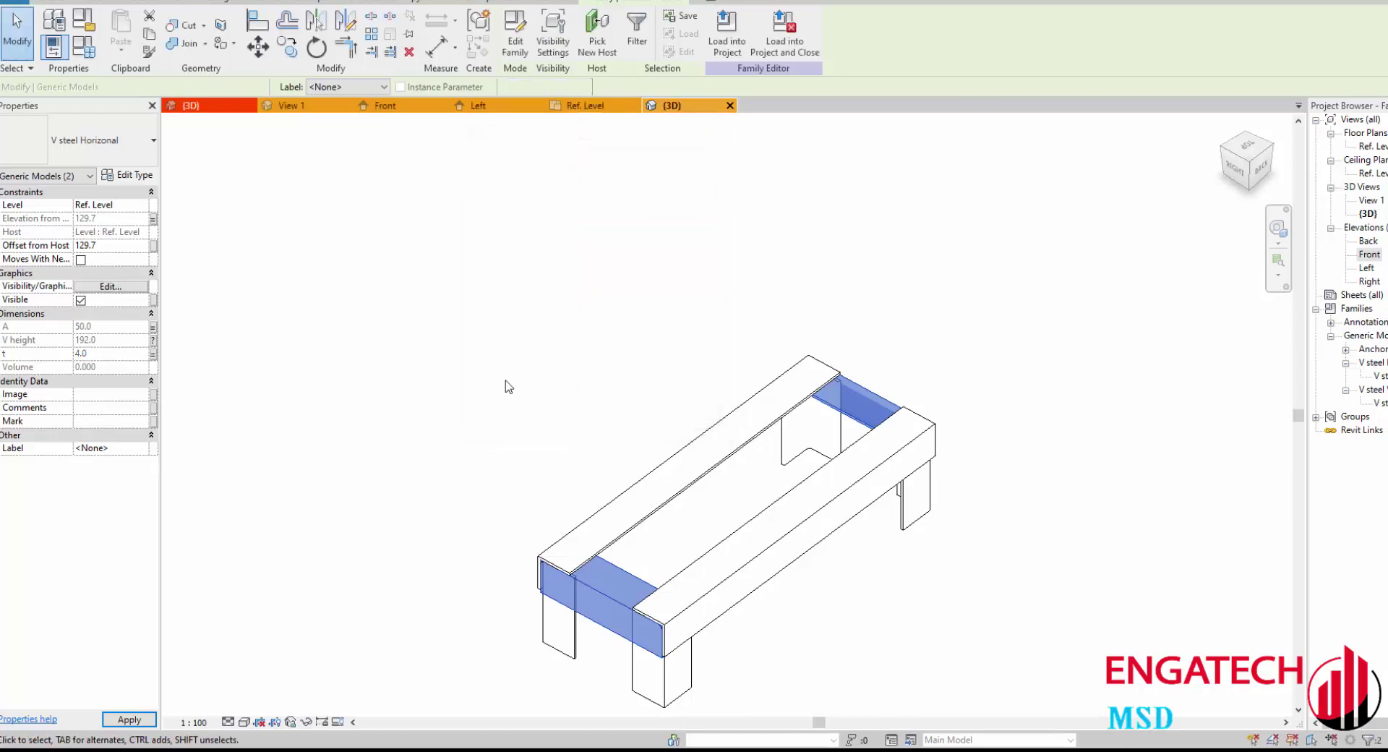
Step: Associate the back crossbeam's V height with the length parameter
click(620, 577)
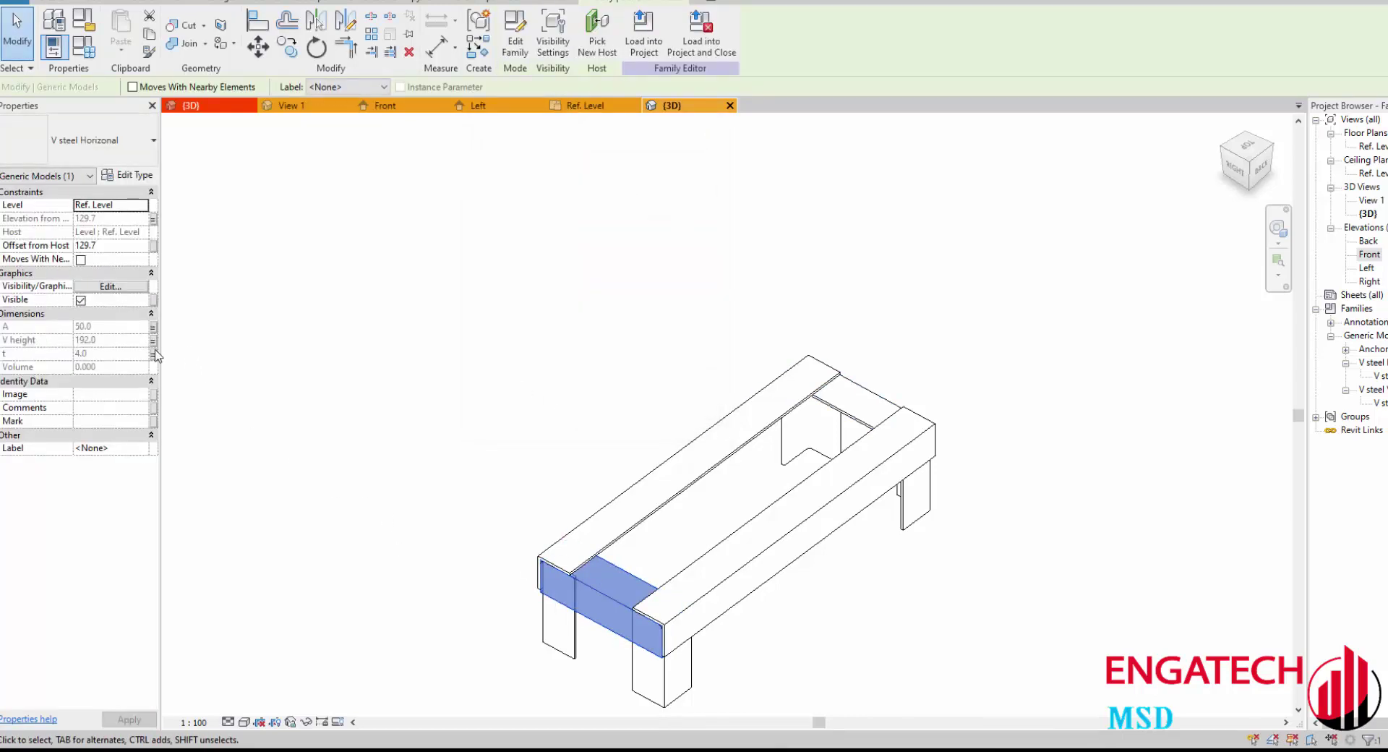
click(835, 403)
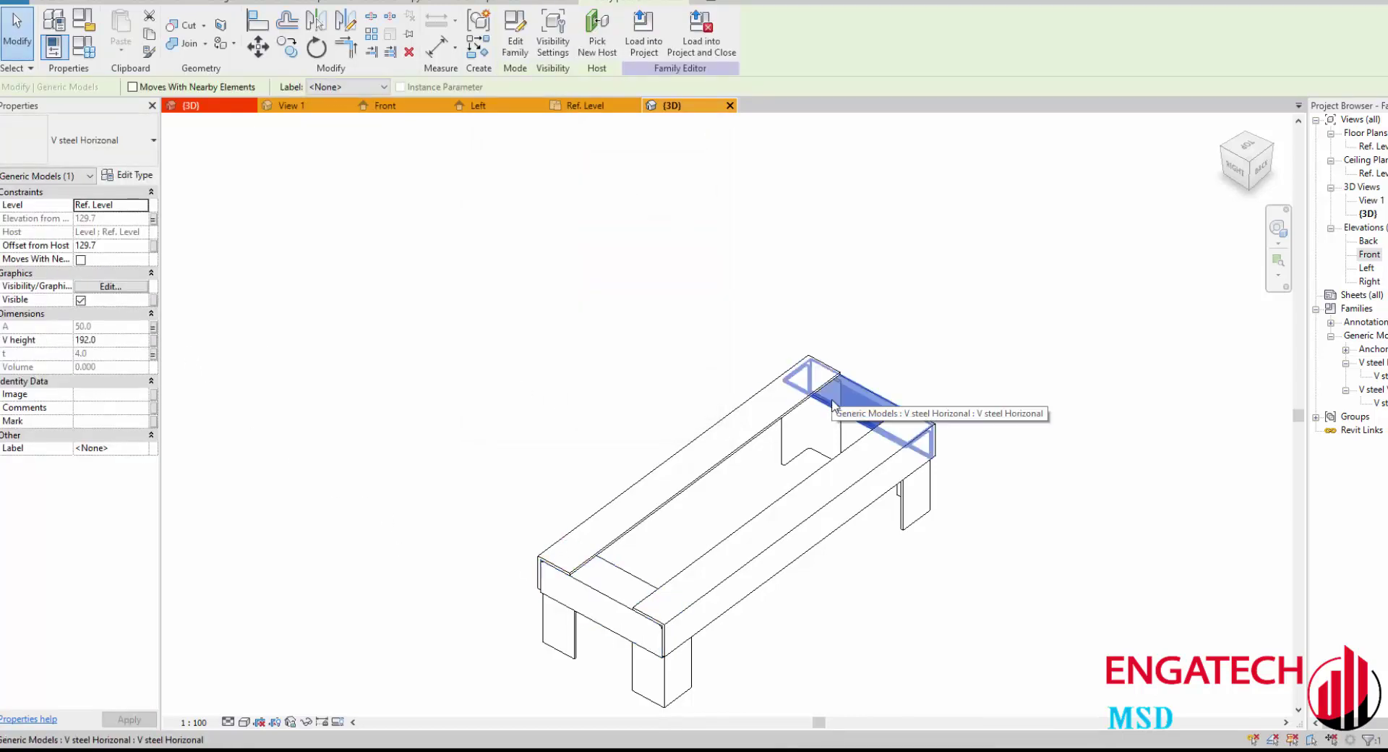
click(153, 342)
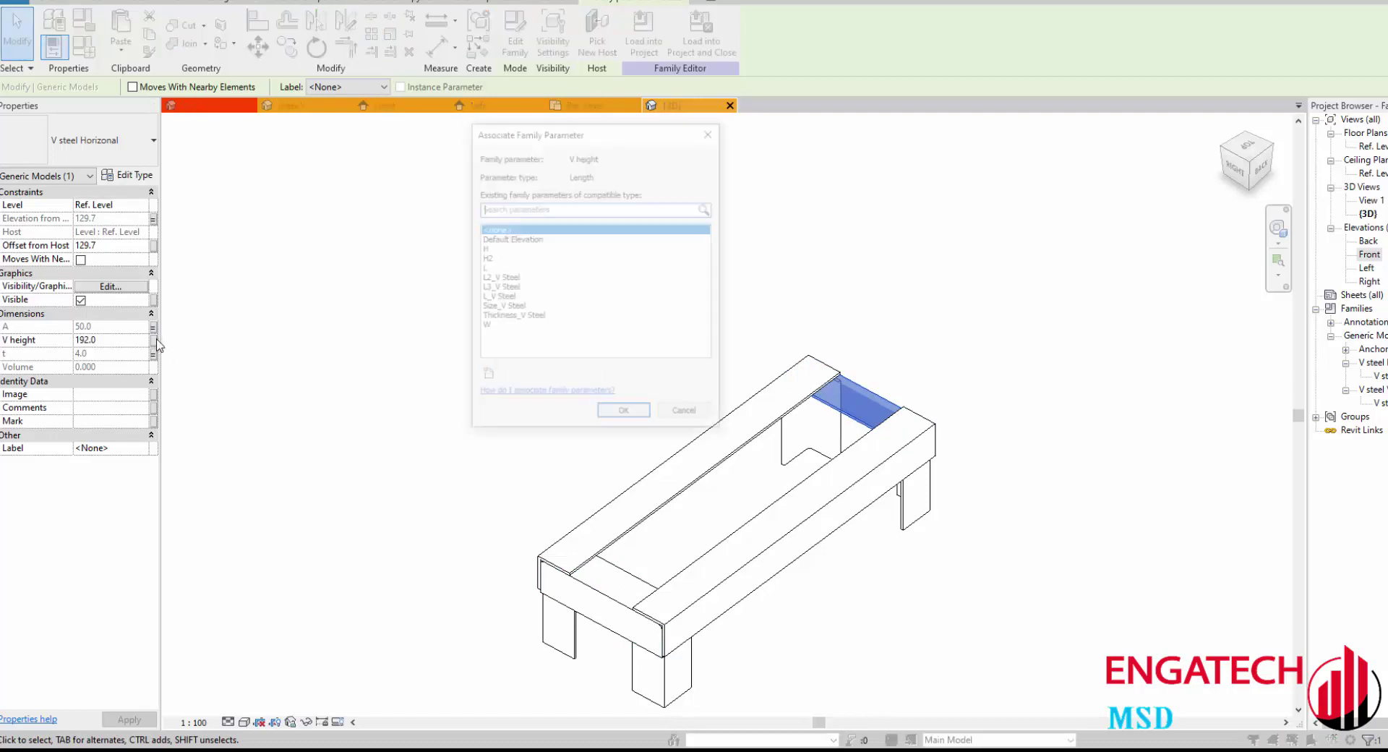
click(498, 287)
click(614, 414)
click(970, 354)
mouse_move(970, 354)
shift+middle_down()
mouse_move(984, 212)
mouse_move(1147, 301)
mouse_move(1230, 273)
mouse_move(1096, 465)
mouse_move(862, 355)
mouse_move(723, 376)
shift+middle_up()
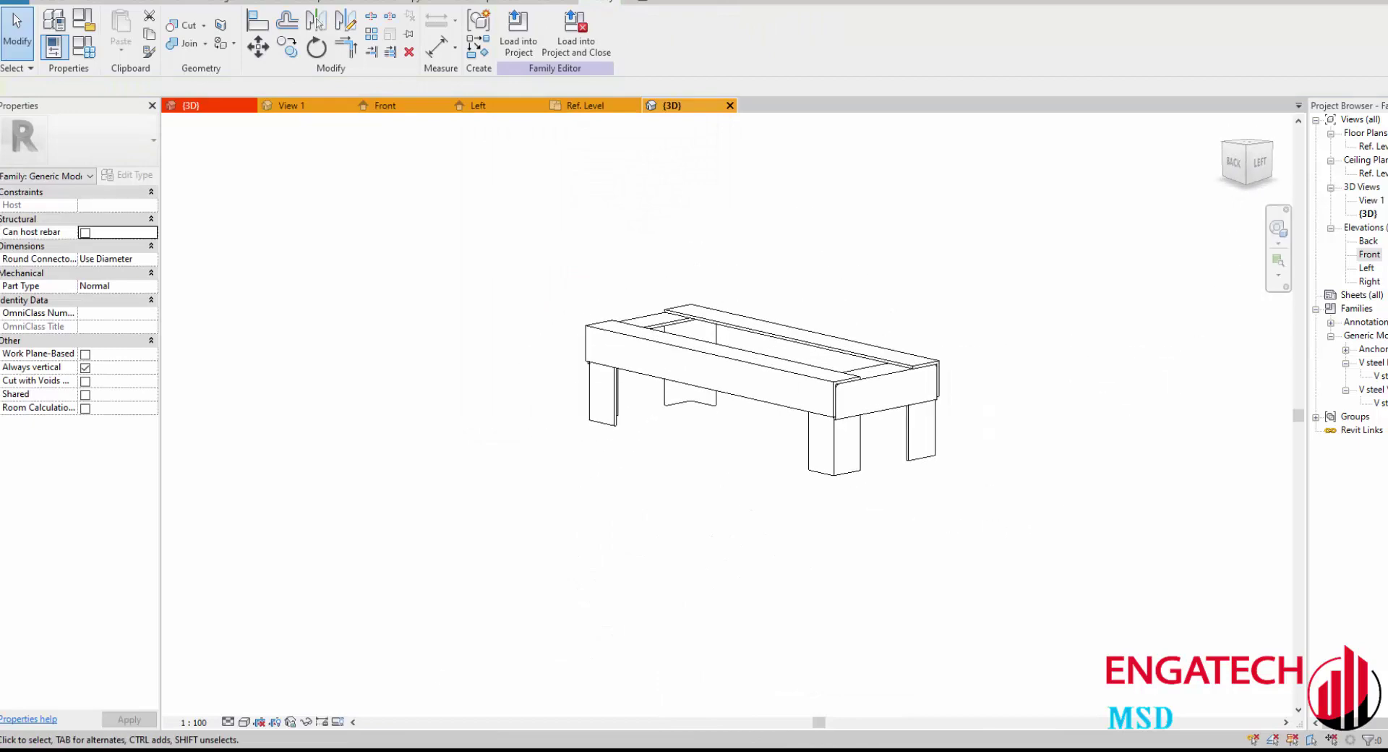
Step: Switch the 3D view's visual style to Shaded
click(228, 722)
click(243, 722)
click(293, 659)
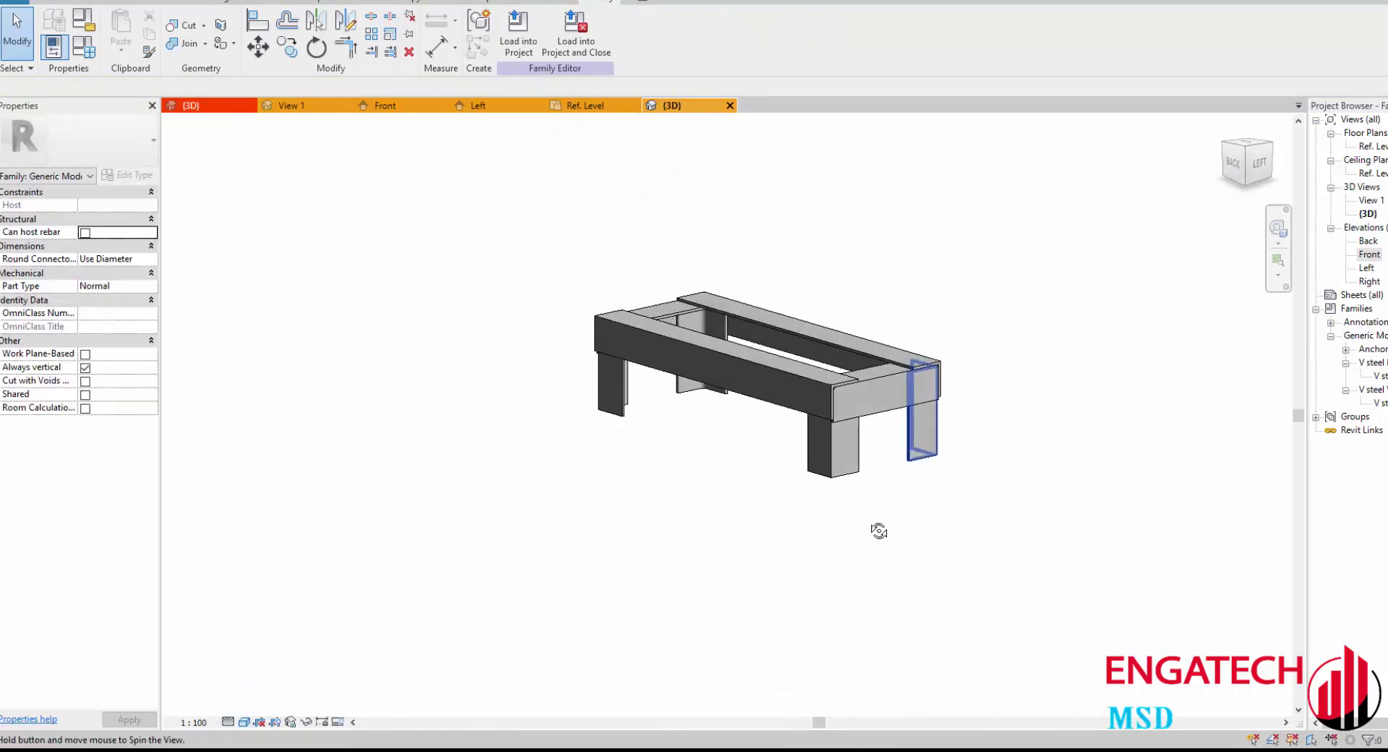
shift+middle_drag(879, 531, 905, 557)
scroll(799, 493, up, 3)
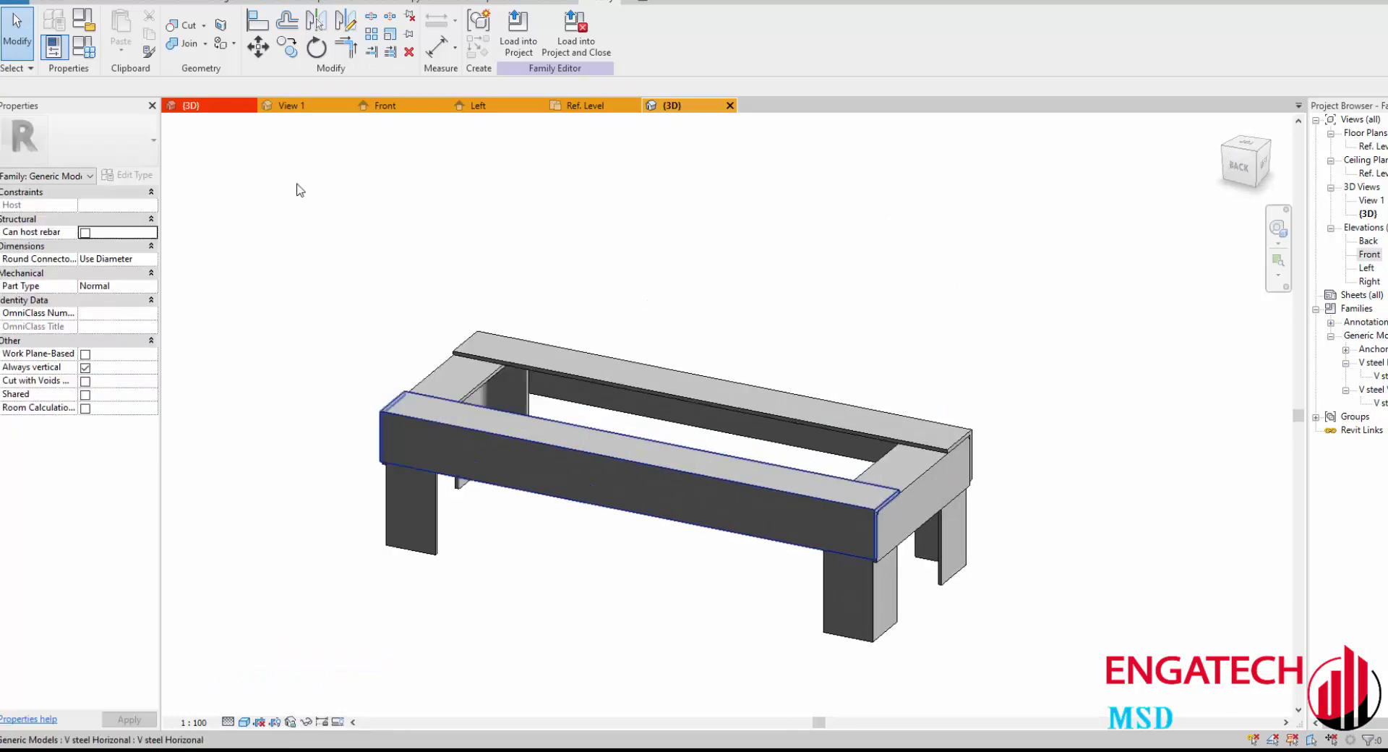
Step: Set L to 1200 in Family Types and apply it
click(83, 46)
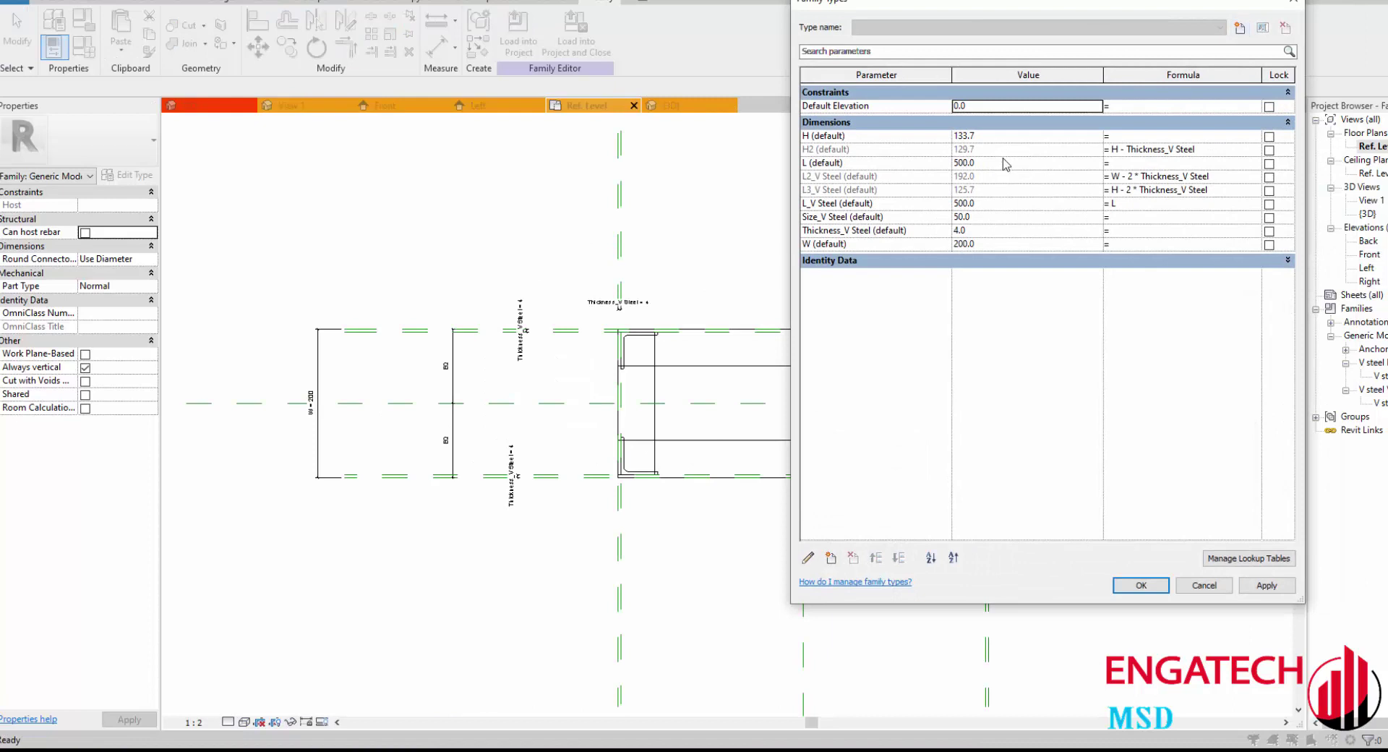
click(1005, 162)
text(1200)
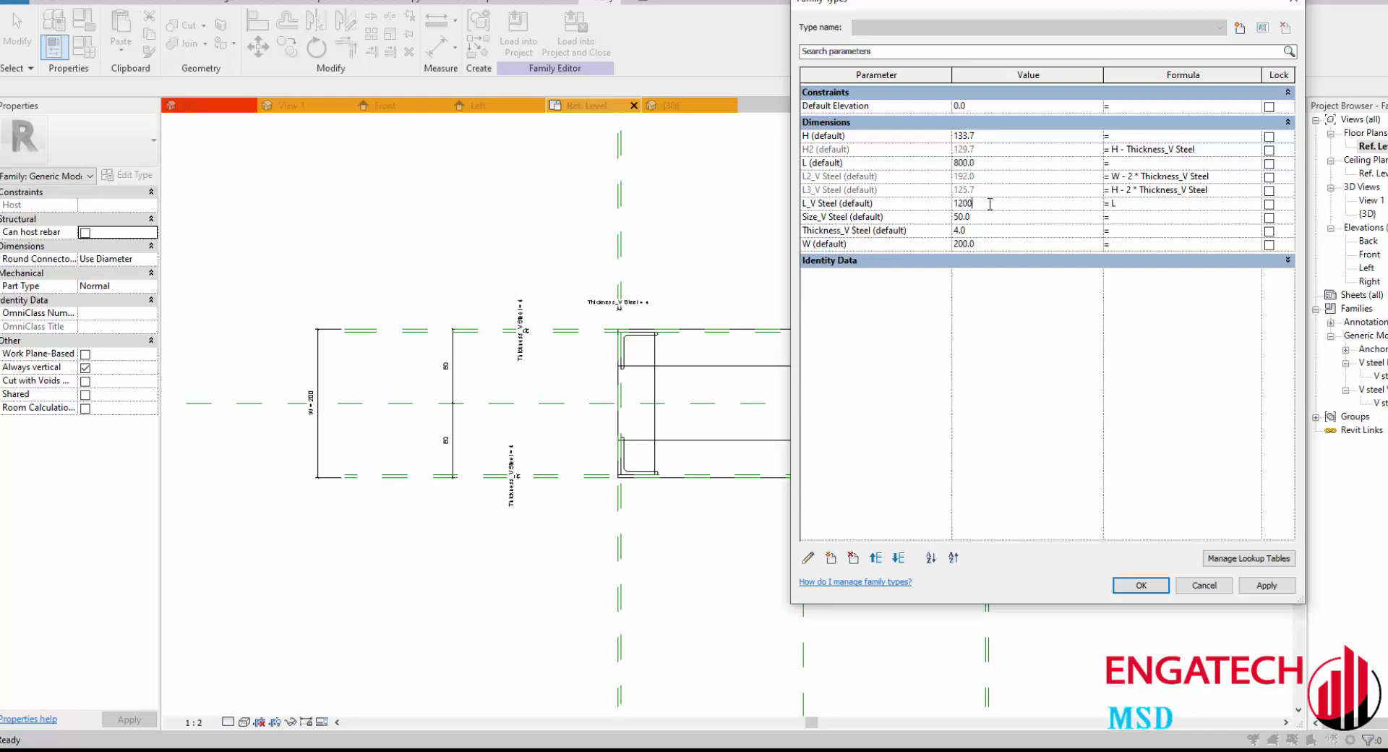
click(1267, 585)
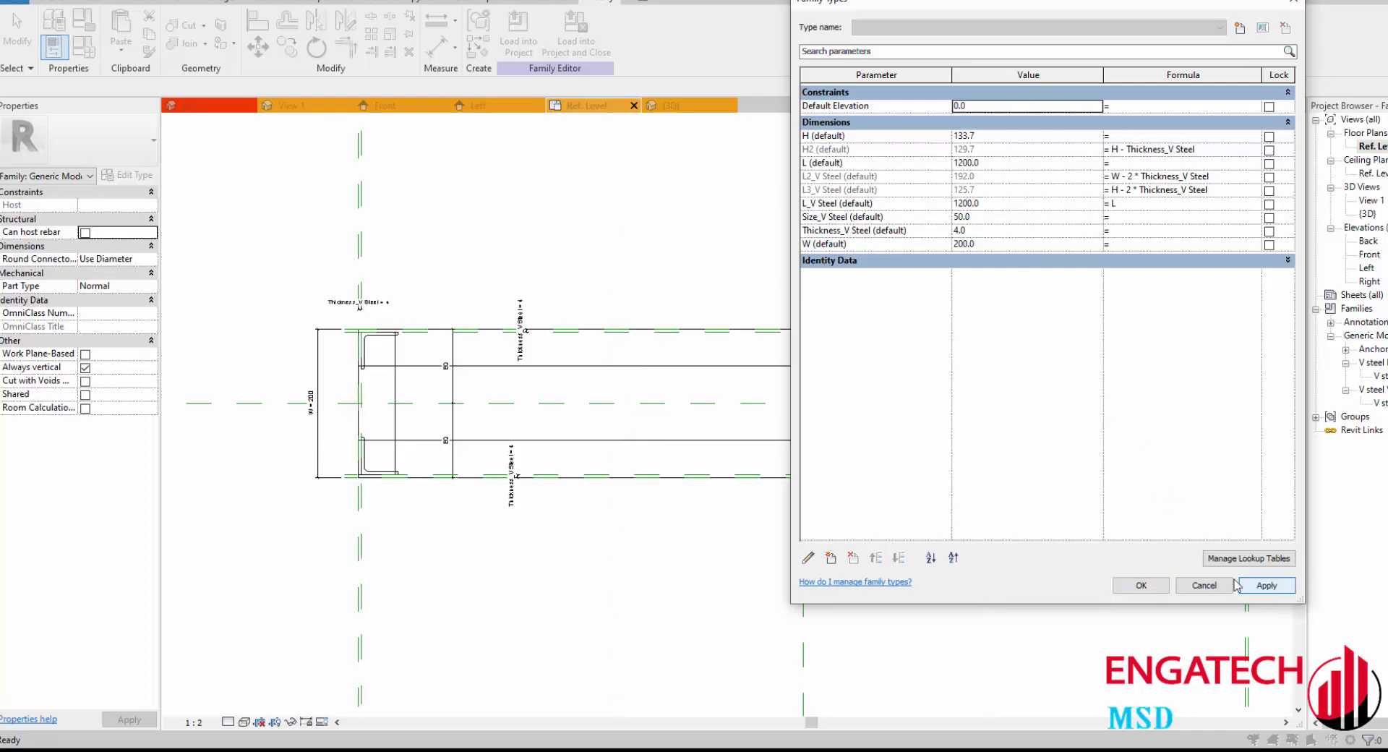
mouse_move(1097, 8)
mouse_down()
mouse_move(1340, 240)
mouse_move(864, 107)
mouse_up()
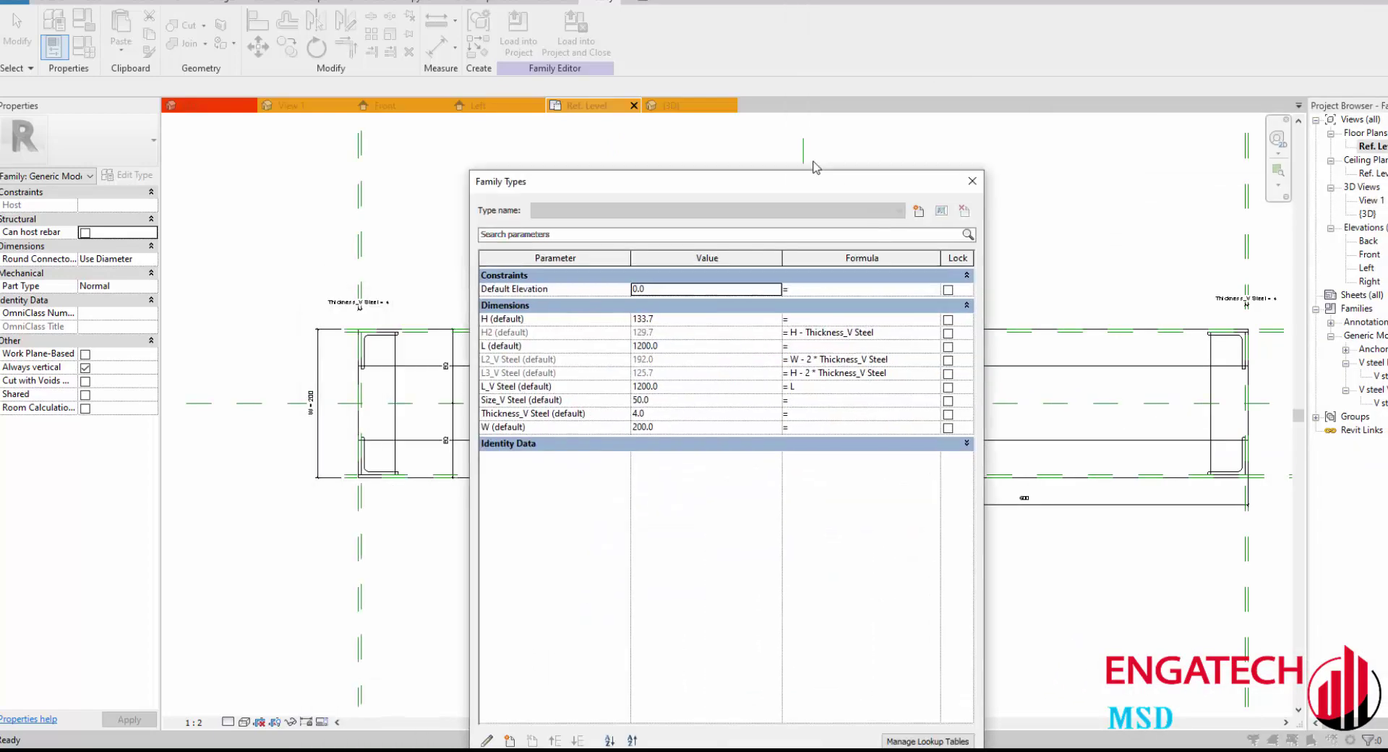
click(909, 684)
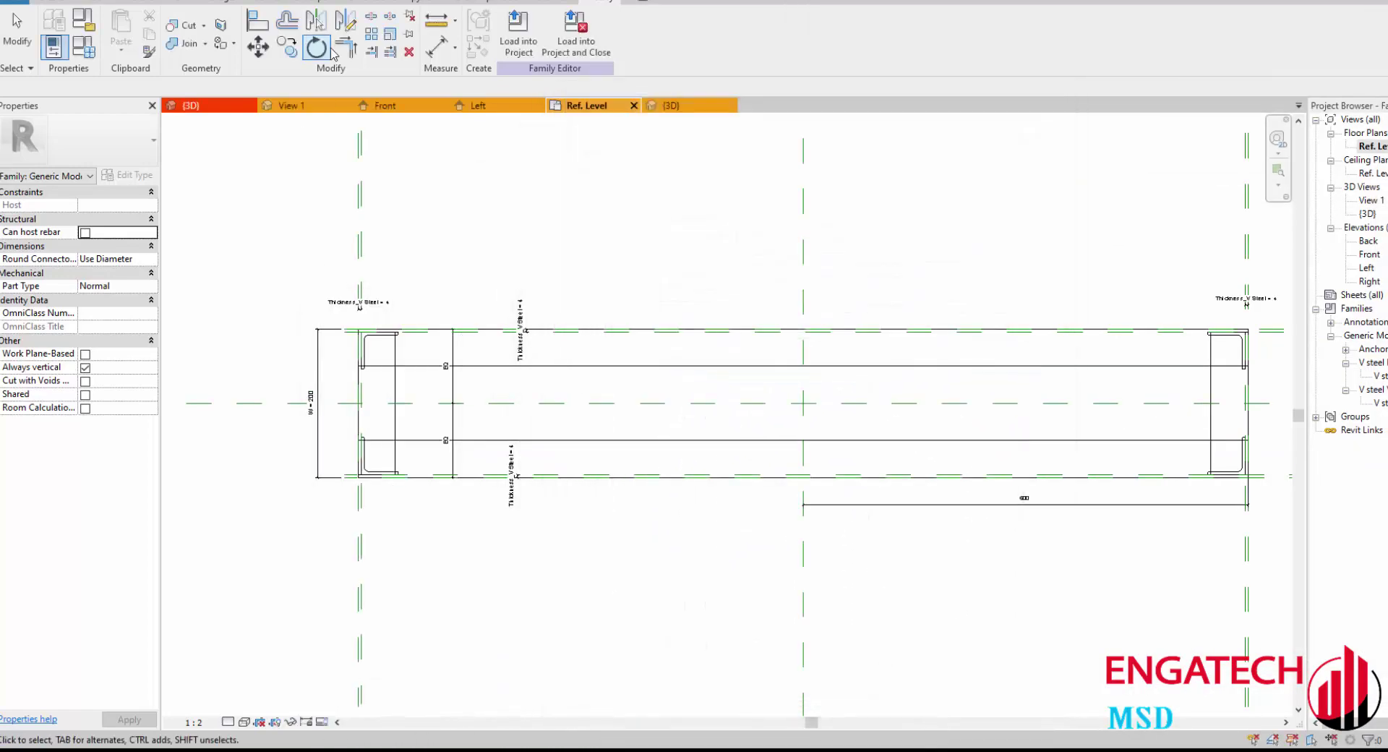
click(288, 4)
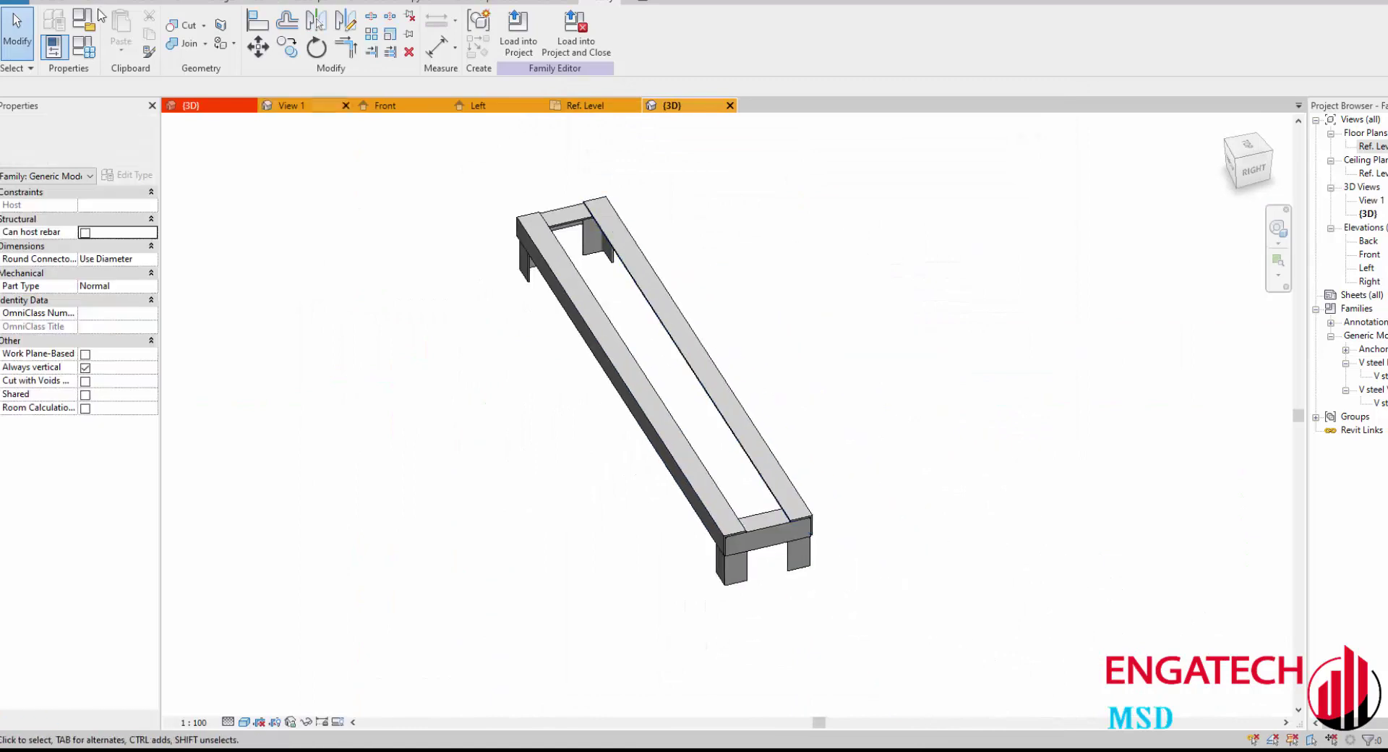
Step: Flex W to 800 then 300, and set H to 500
click(83, 47)
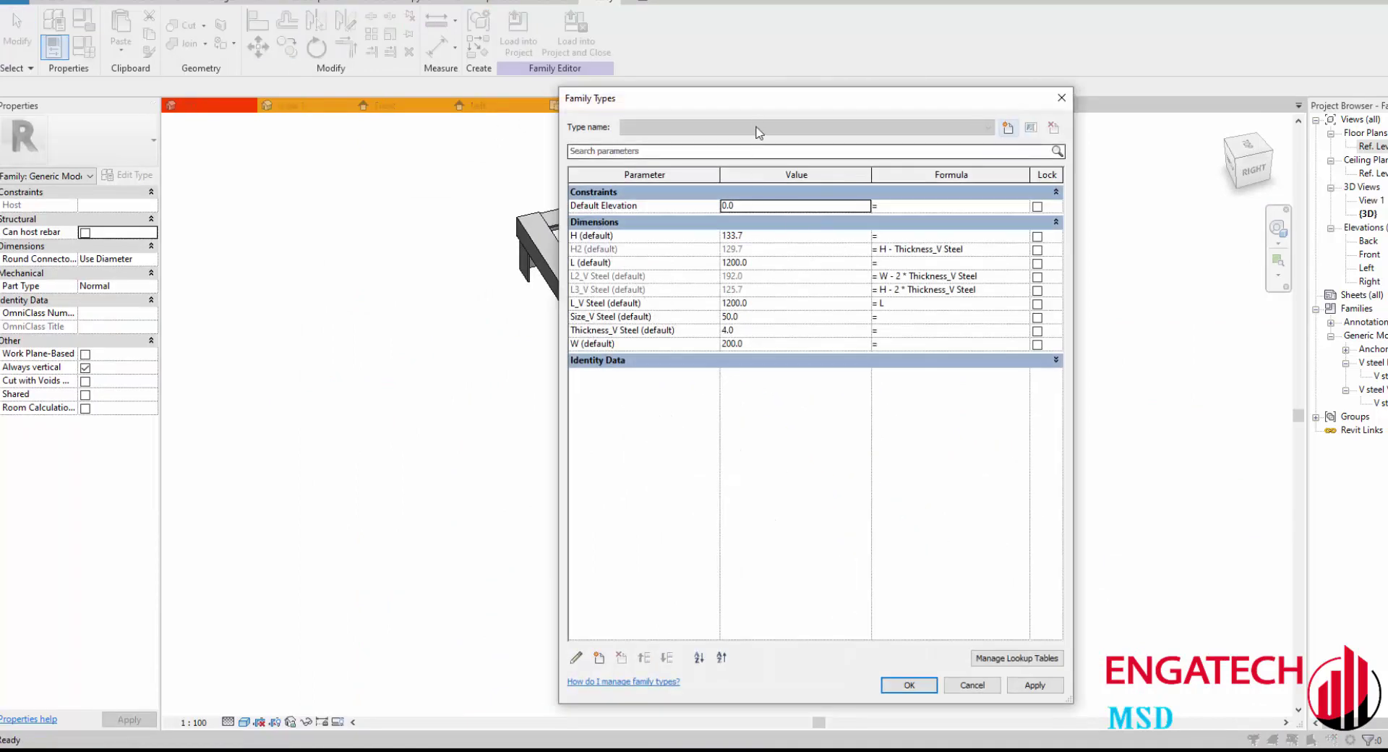
drag(757, 97, 1070, 47)
click(1077, 290)
text(800)
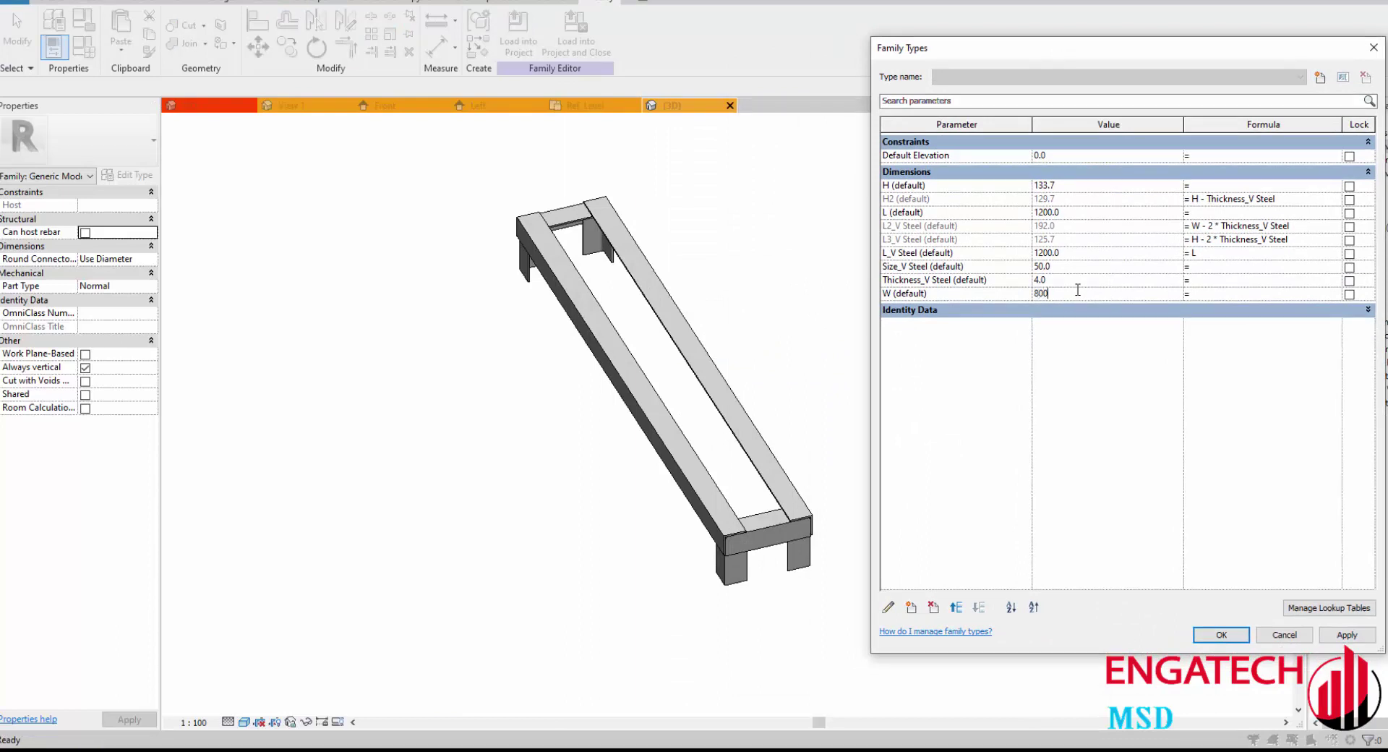
click(1346, 634)
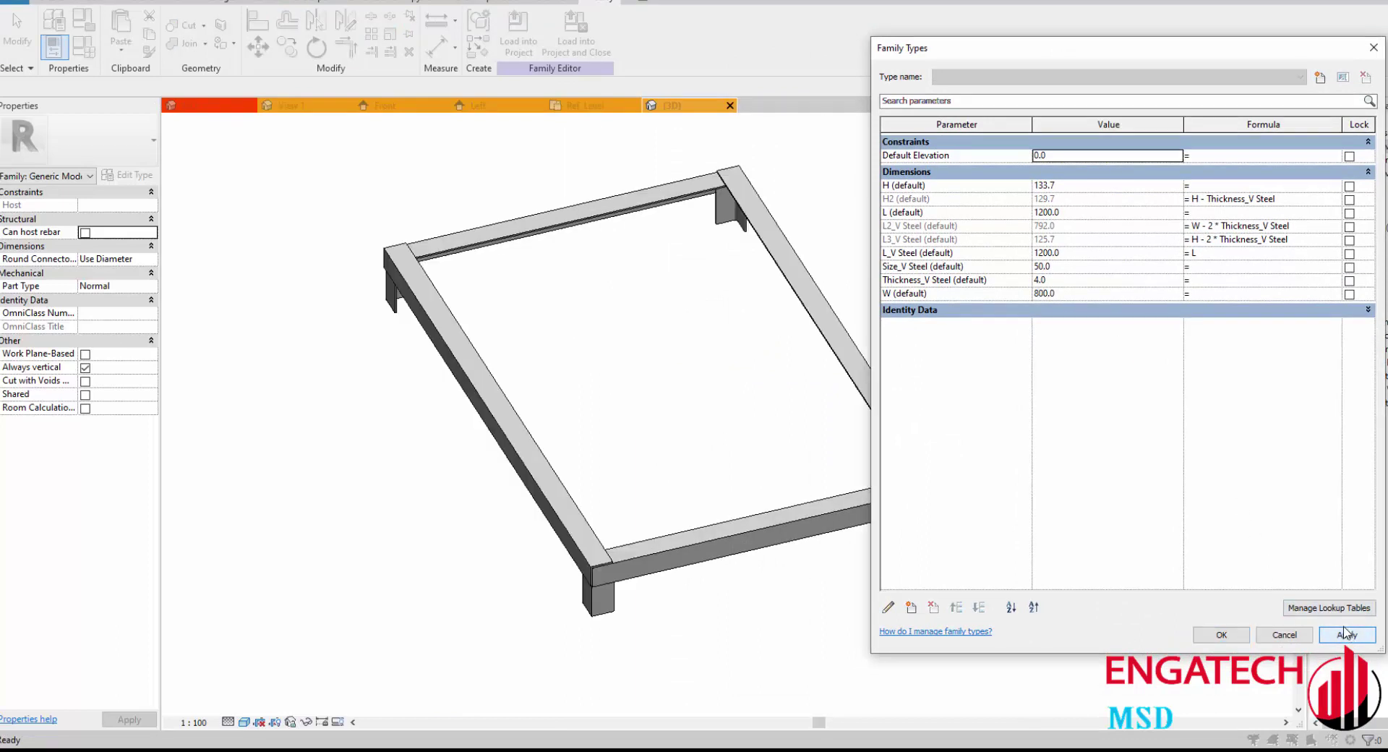
click(1088, 293)
text(300)
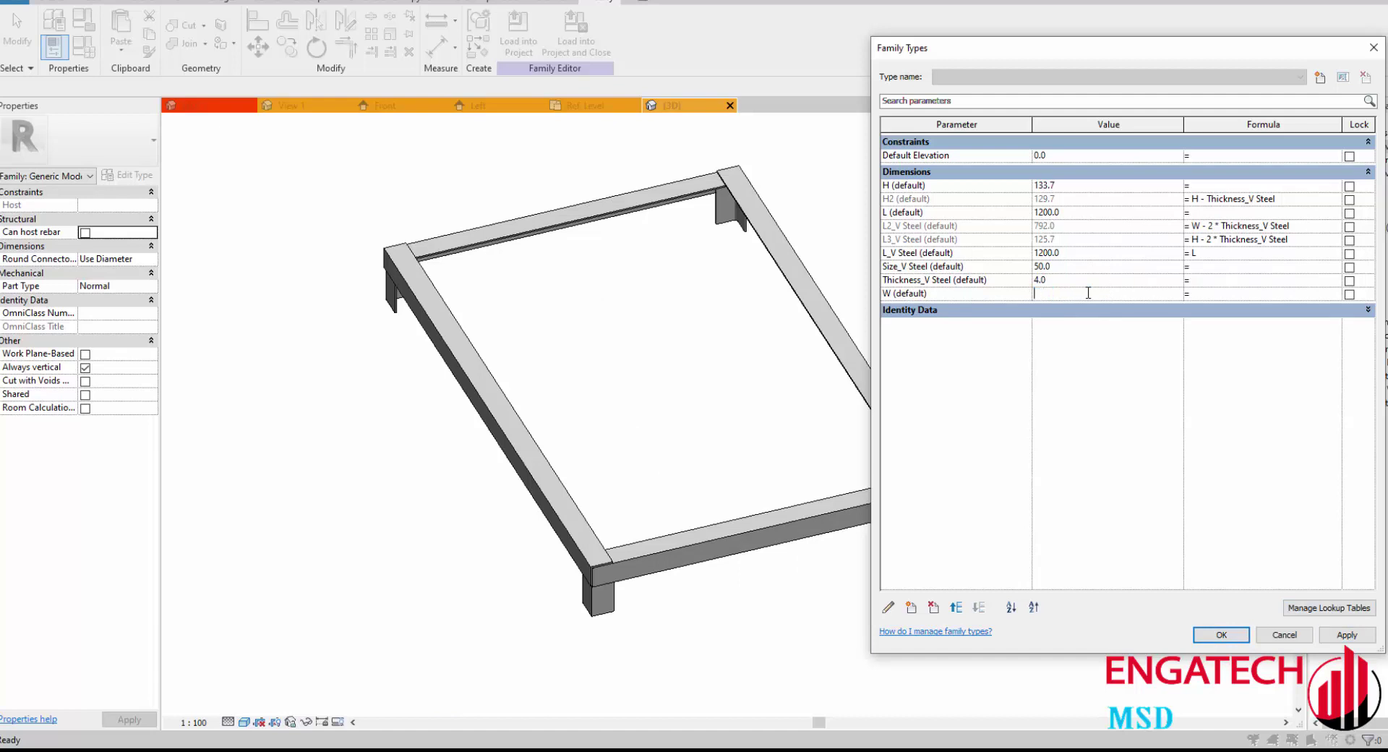
click(1334, 635)
text(500)
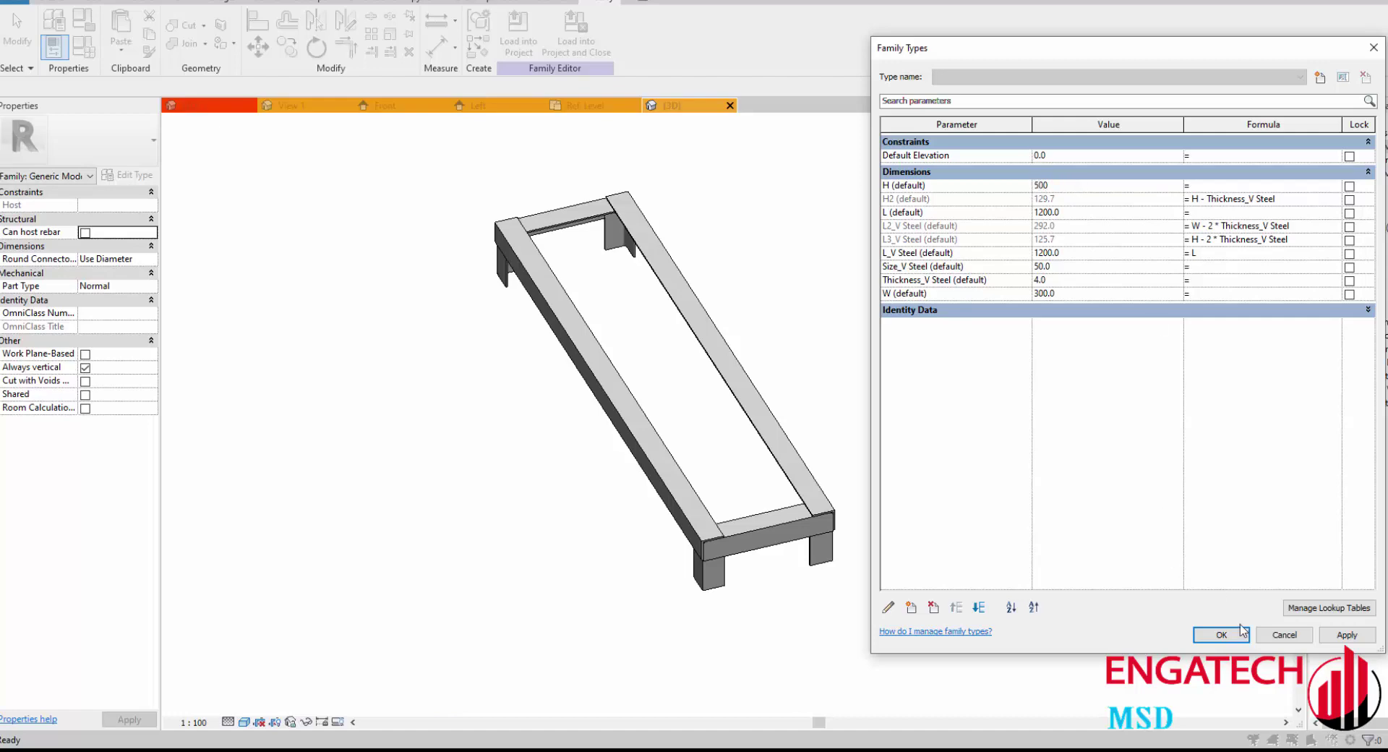
click(1337, 636)
Step: Close Family Types and orbit around the resized frame to inspect its corners and legs
click(1249, 636)
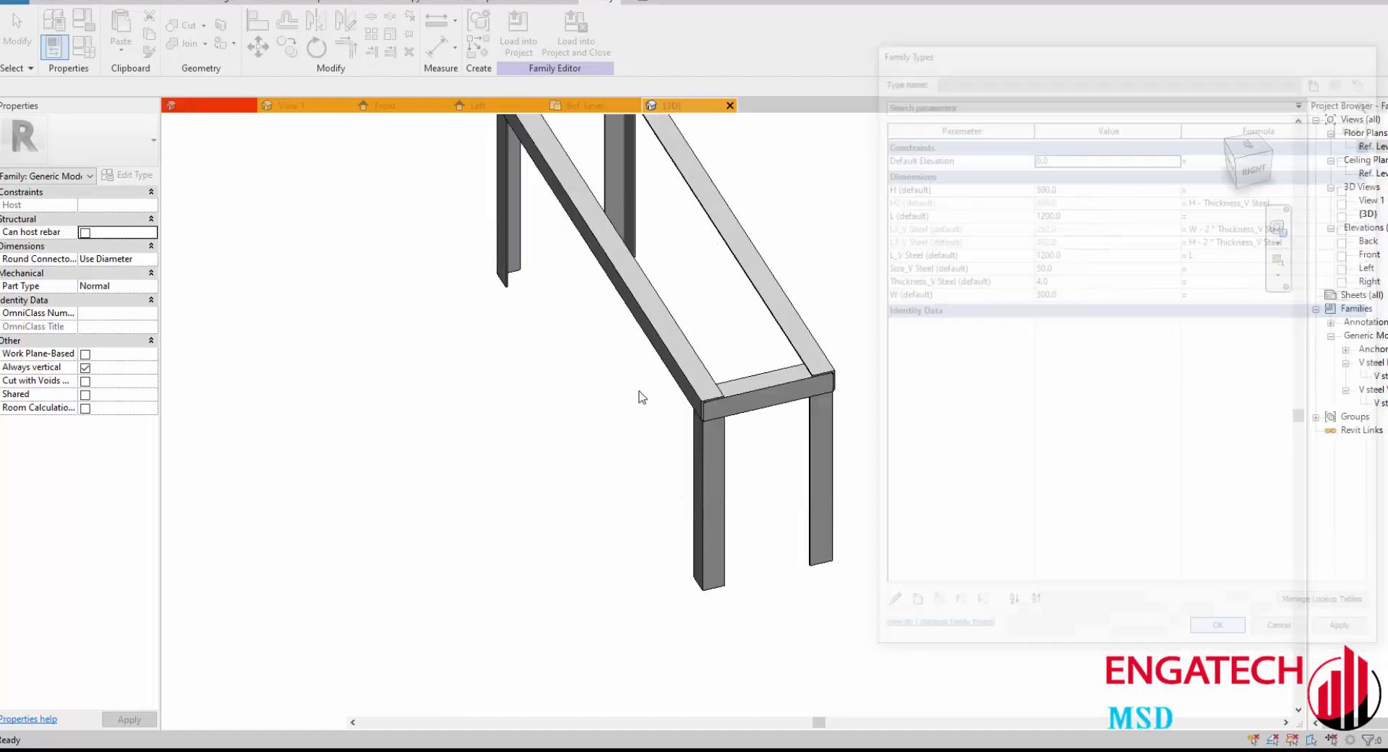
scroll(723, 376, down, 5)
shift+middle_drag(805, 366, 729, 479)
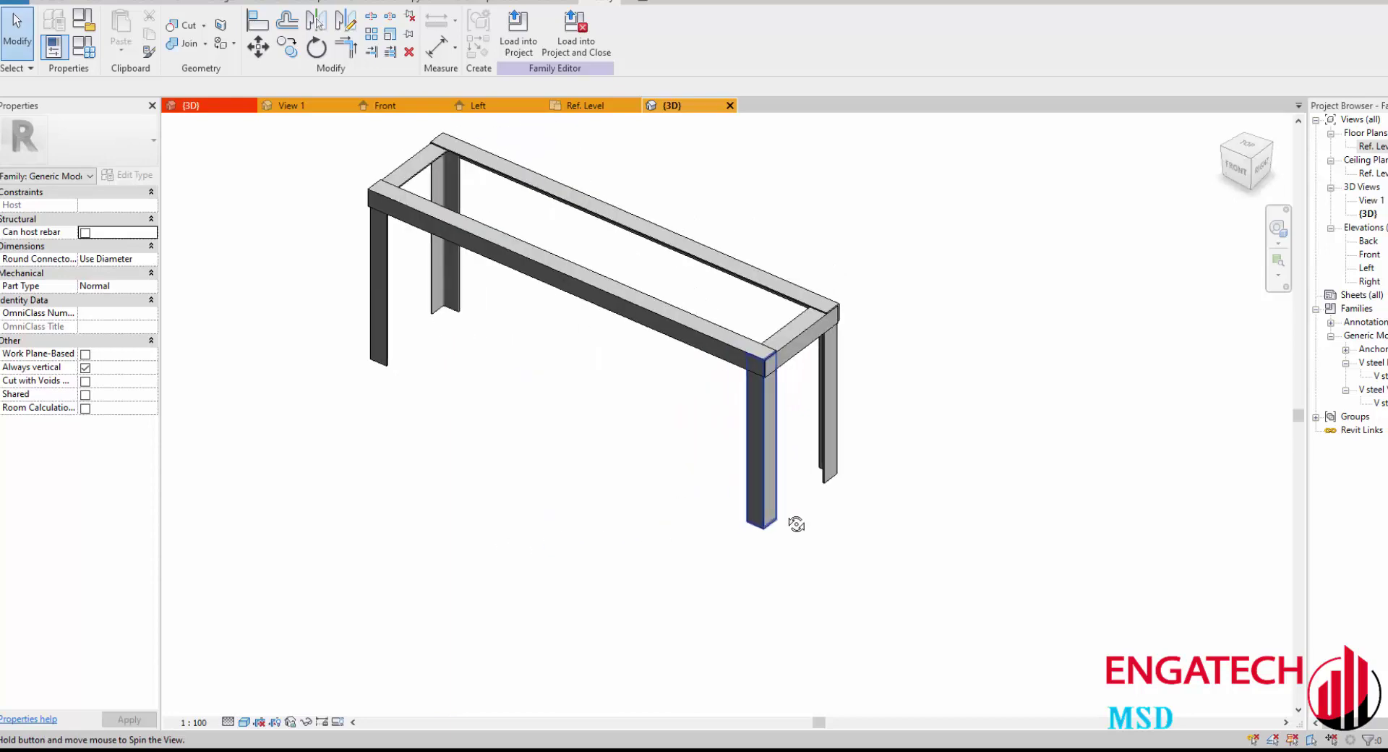
scroll(379, 376, up, 3)
mouse_move(378, 369)
shift+middle_down()
mouse_move(626, 390)
mouse_move(496, 533)
mouse_move(699, 537)
mouse_move(849, 481)
shift+middle_up()
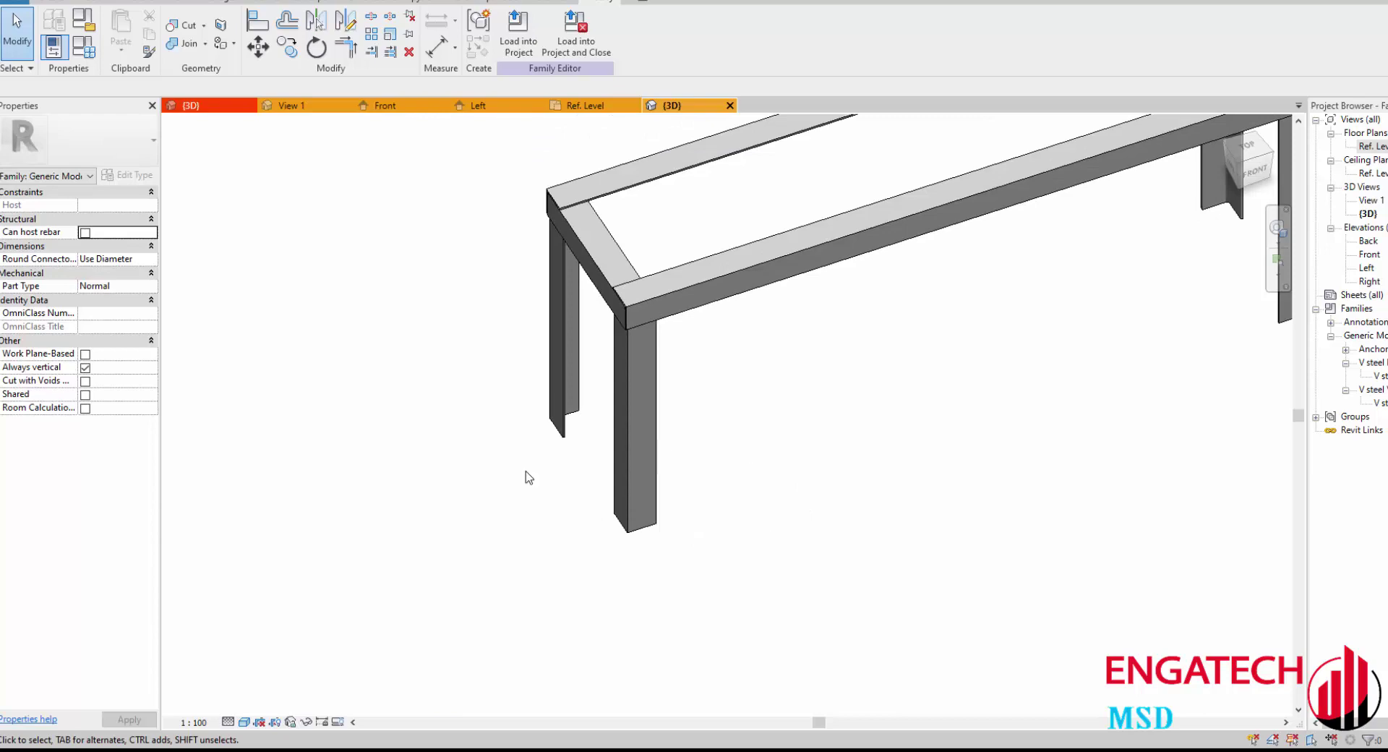
mouse_move(529, 478)
shift+middle_down()
mouse_move(483, 527)
mouse_move(397, 487)
shift+middle_up()
scroll(565, 316, up, 5)
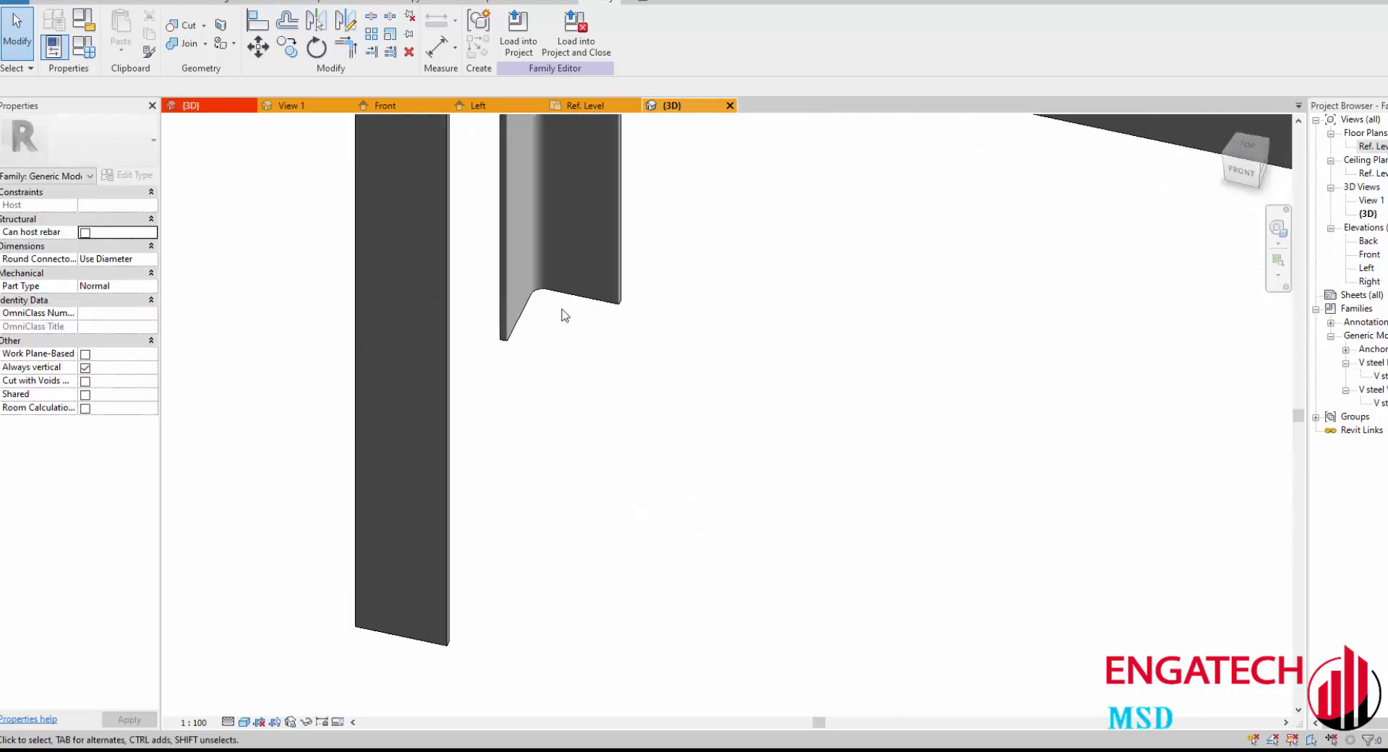
scroll(564, 315, up, 2)
scroll(492, 373, down, 2)
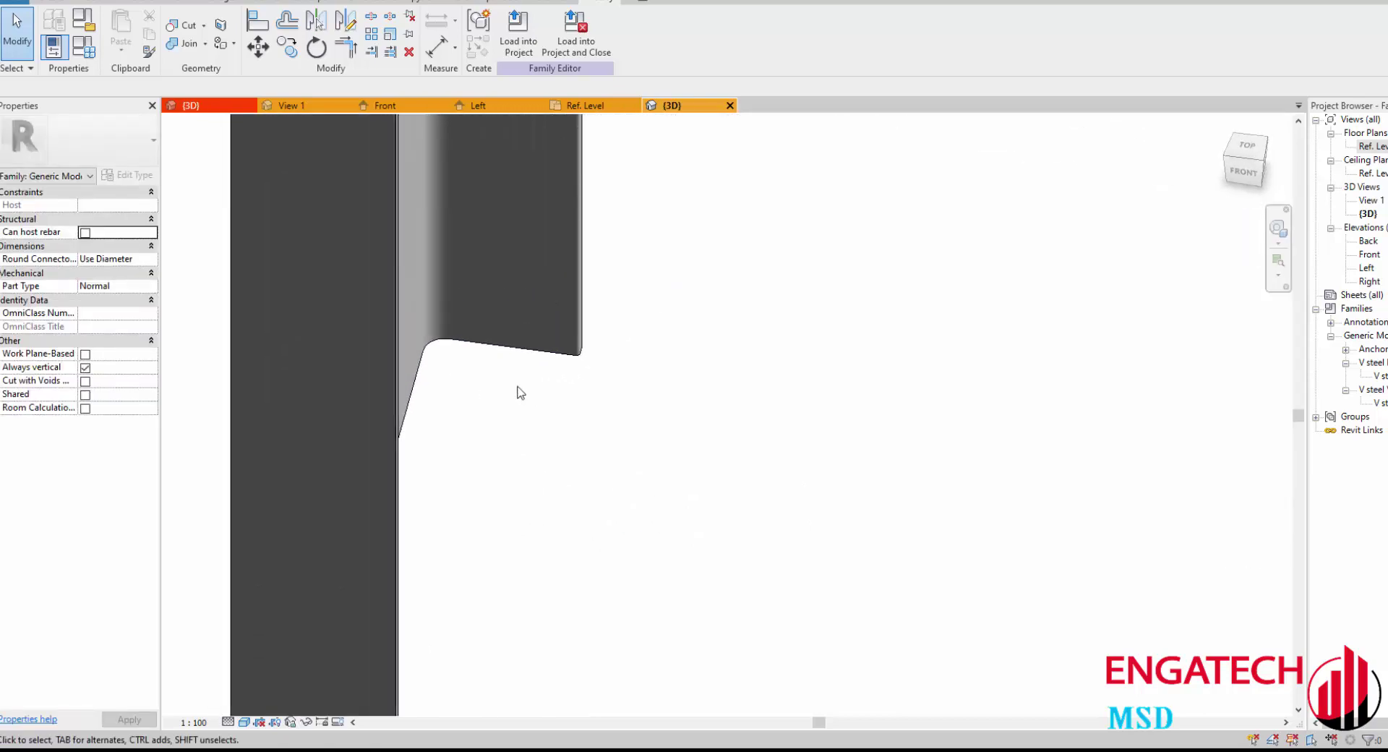
scroll(517, 389, down, 3)
shift+middle_drag(545, 415, 490, 496)
Step: Turn the model to the front view and open the Ref. Level floor plan
scroll(553, 379, up, 3)
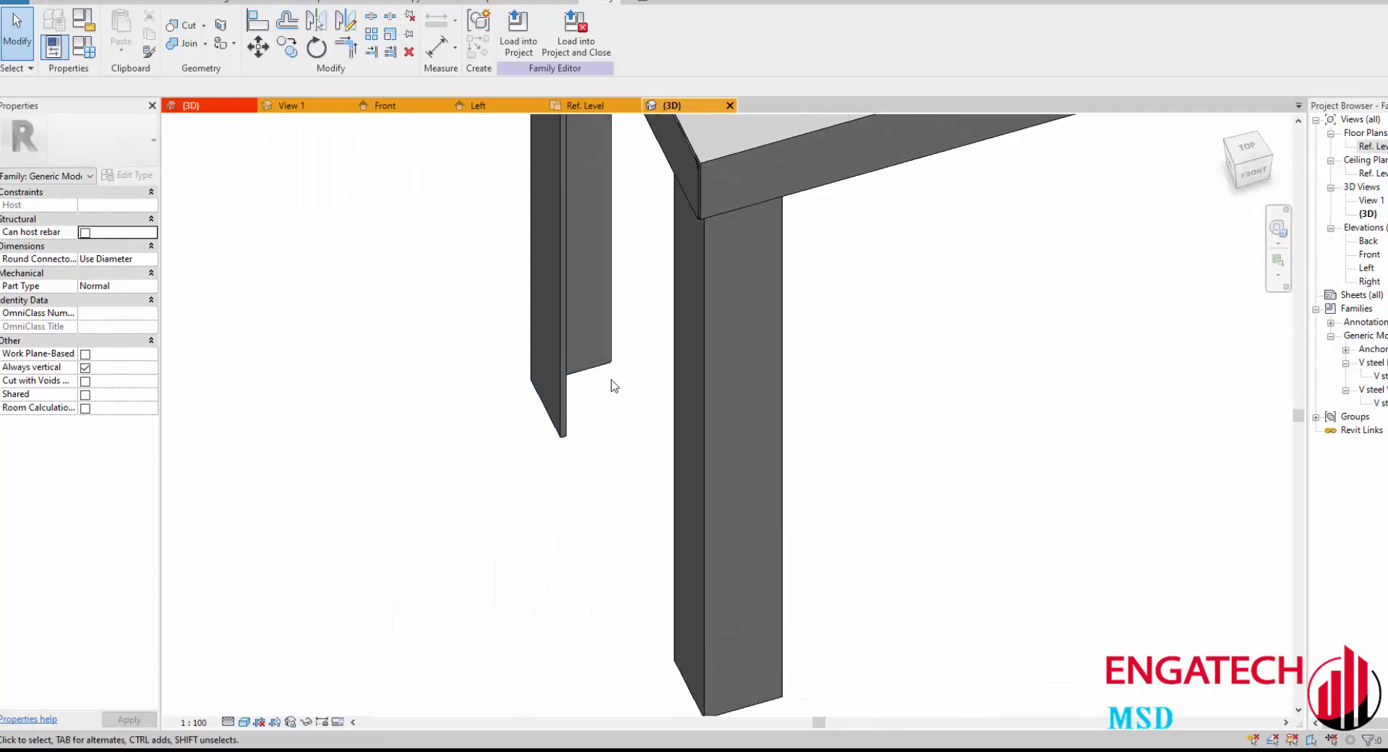
scroll(709, 391, down, 3)
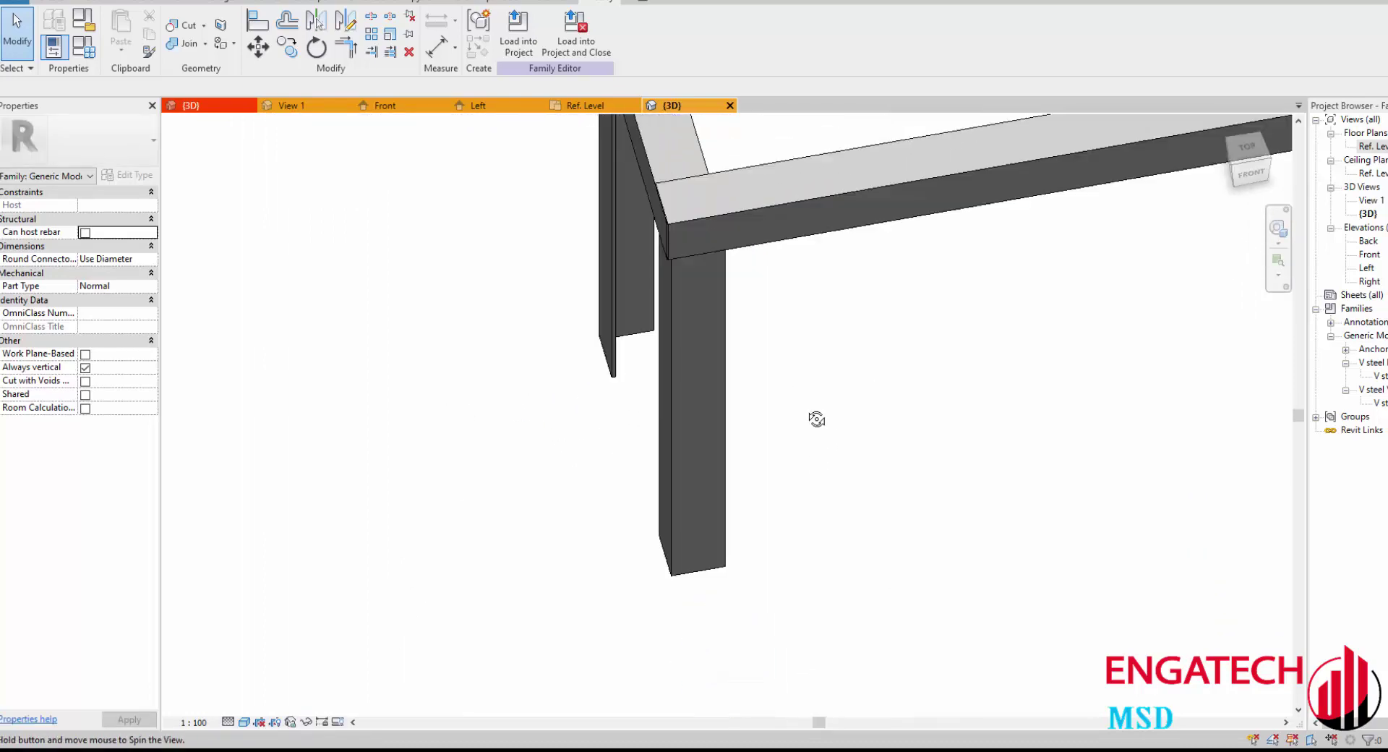
click(1247, 171)
double_click(1371, 146)
Step: Zoom to the corner and copy the steel-edge reference plane about 51 to the right
scroll(394, 381, up, 3)
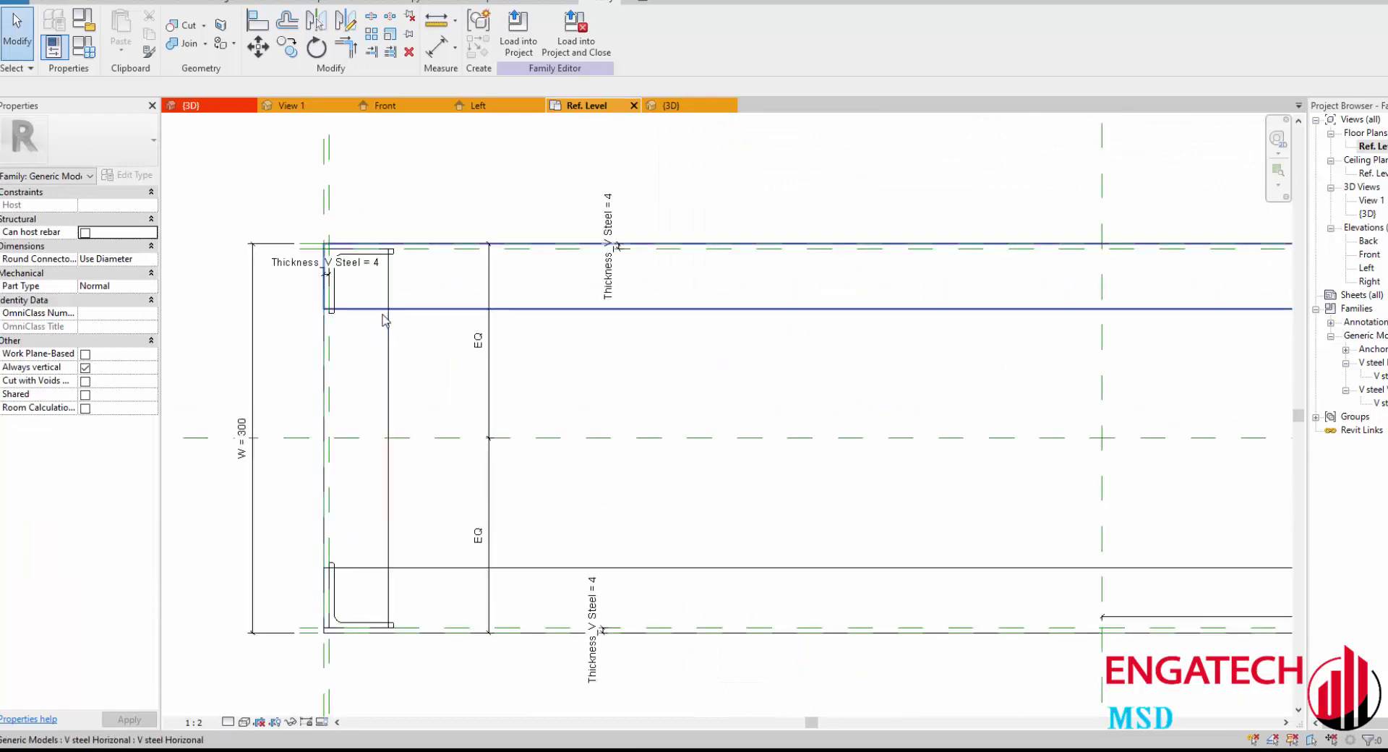
scroll(434, 363, up, 4)
scroll(419, 326, up, 2)
scroll(376, 285, down, 3)
scroll(375, 285, up, 1)
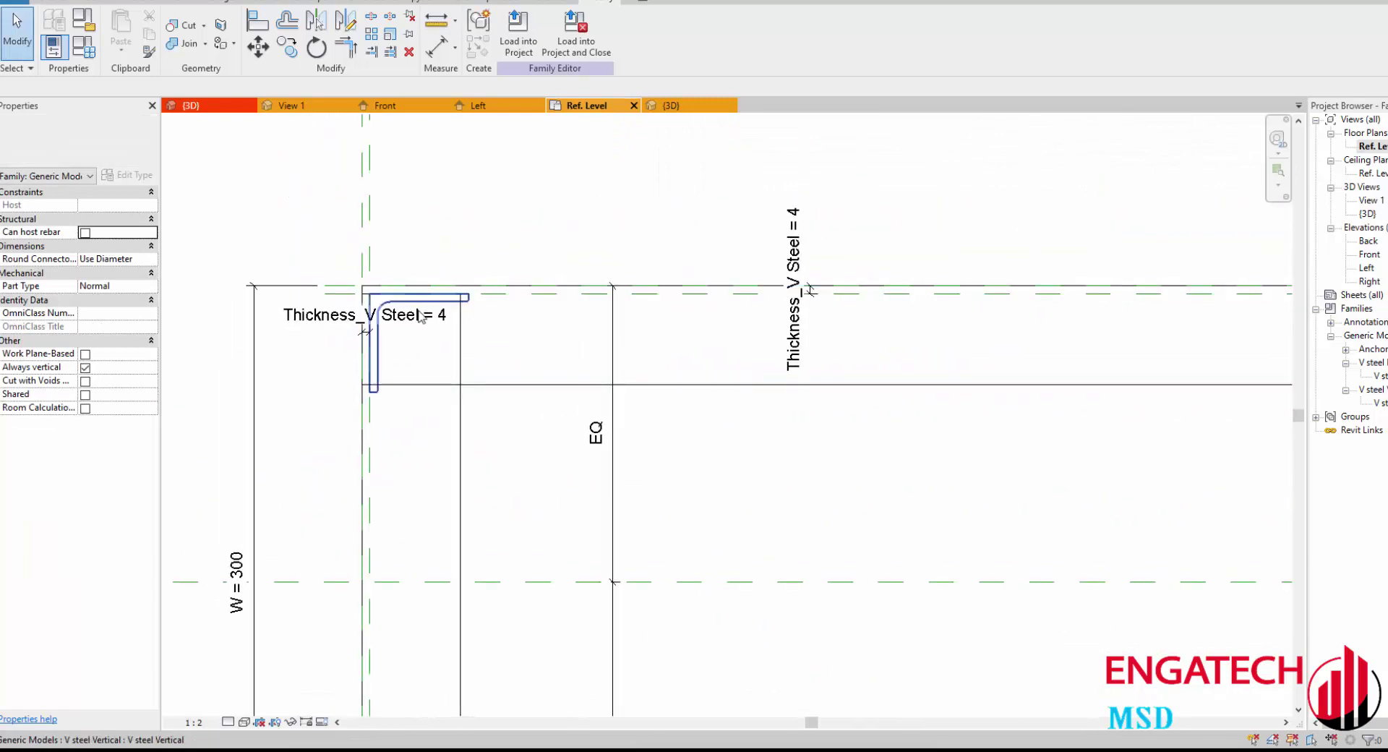
scroll(372, 301, up, 1)
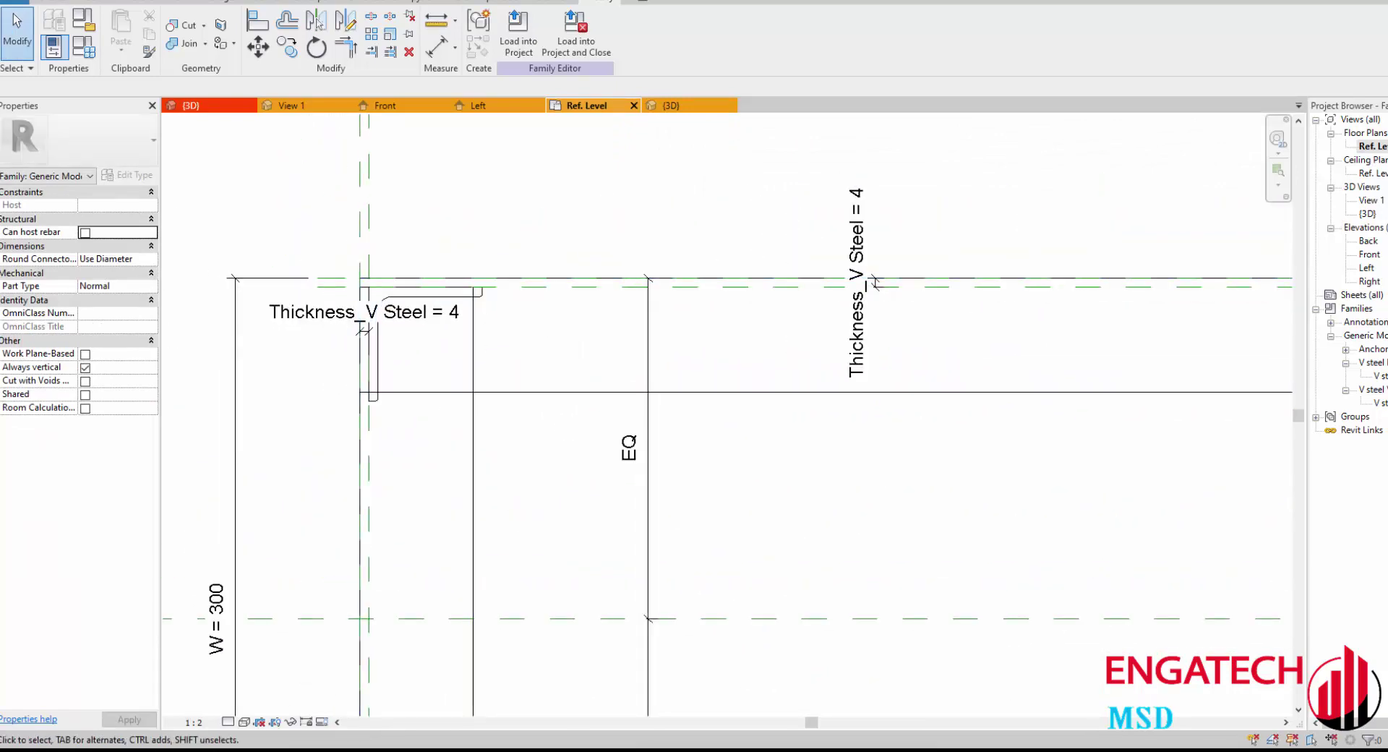
scroll(326, 350, up, 2)
scroll(434, 409, up, 1)
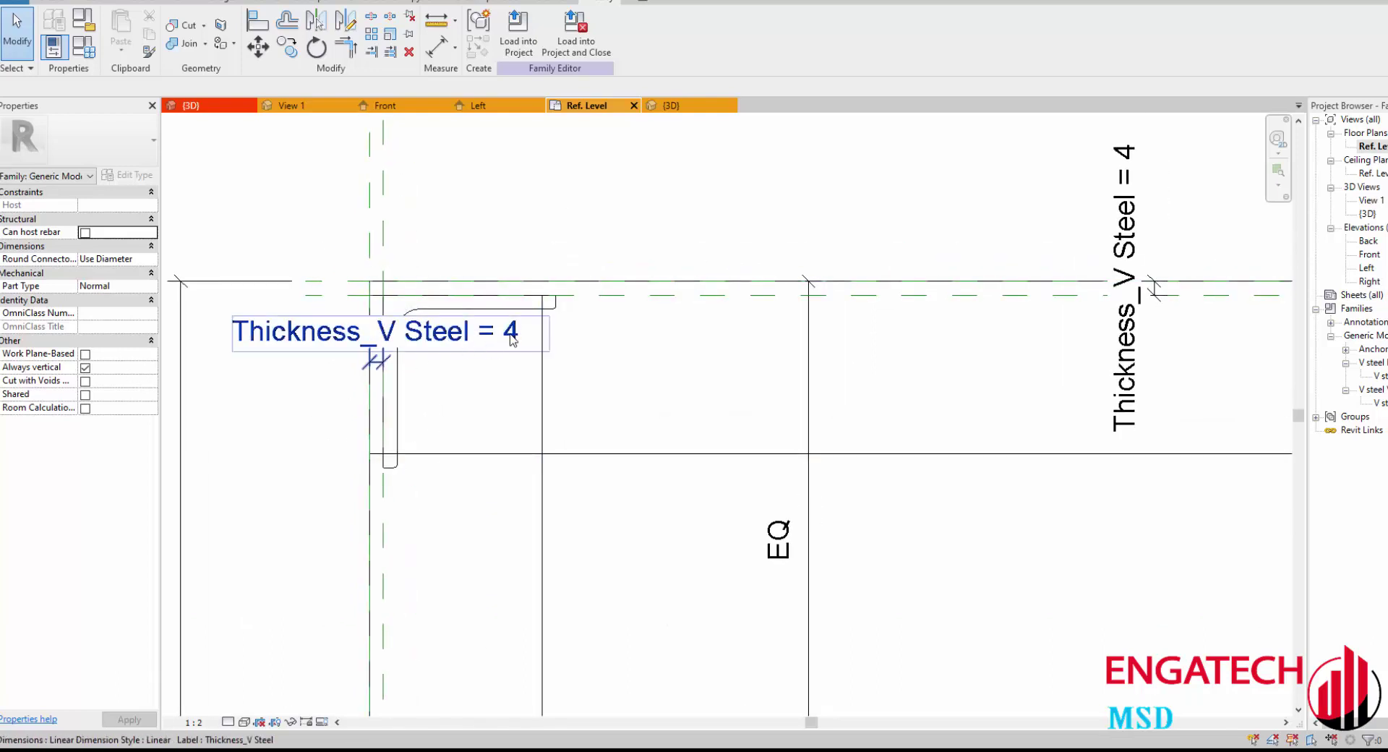
click(392, 258)
key(c)
key(o)
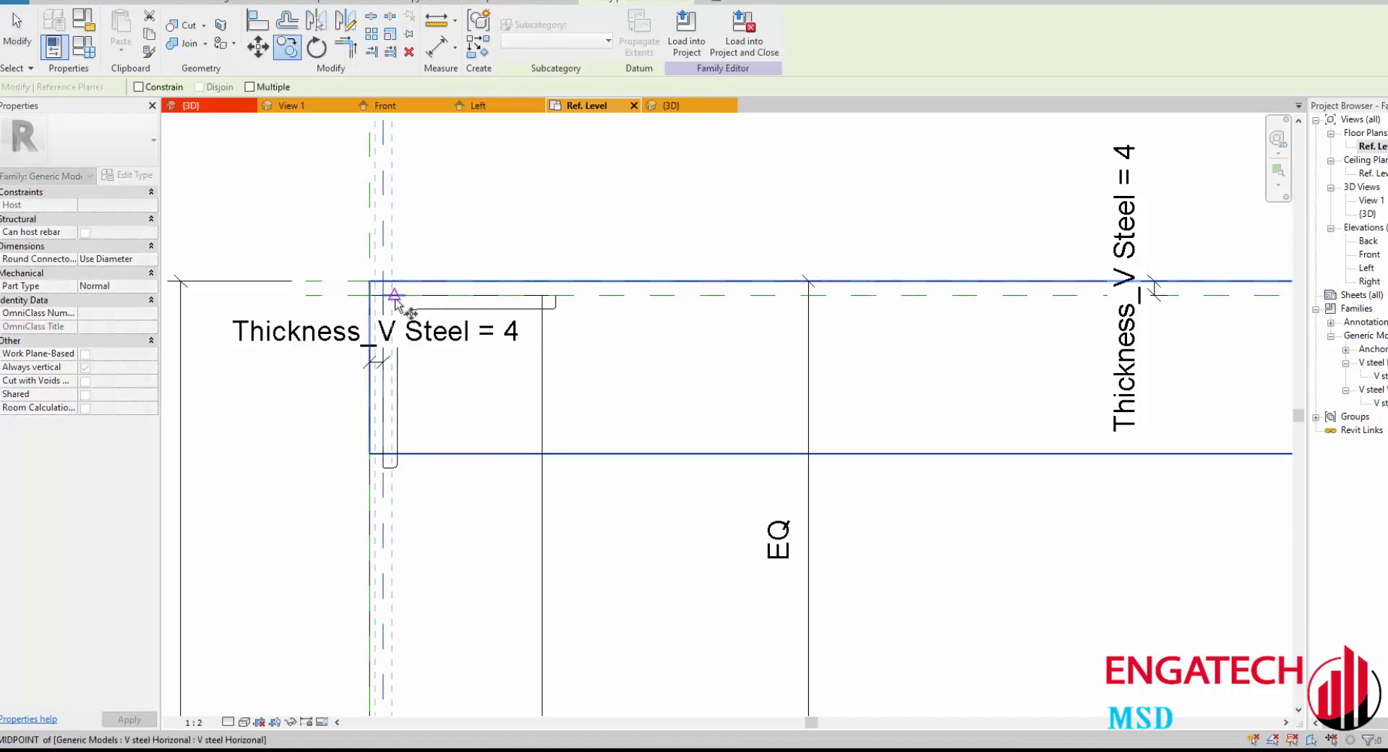
click(383, 295)
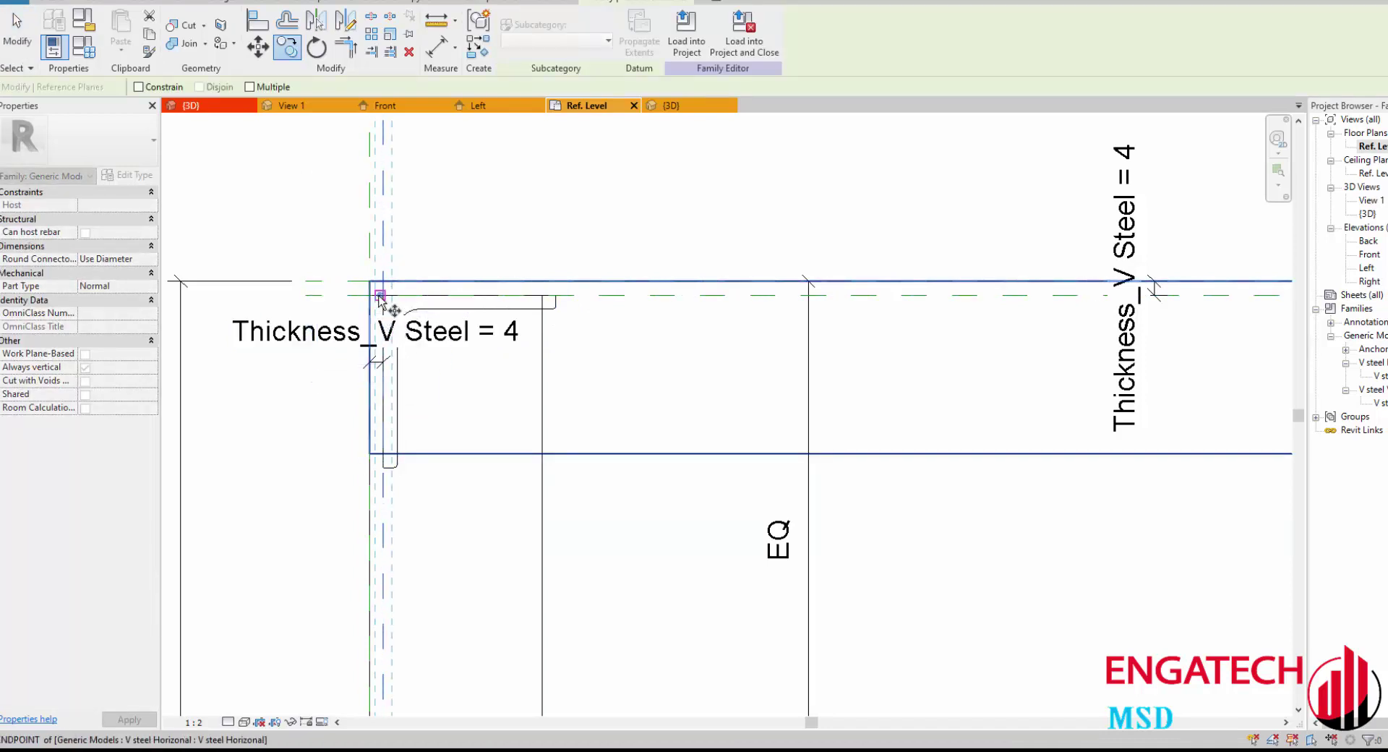
click(561, 310)
middle_drag(475, 353, 487, 390)
Step: Copy the top-edge horizontal reference plane down to the lower steel line
click(339, 332)
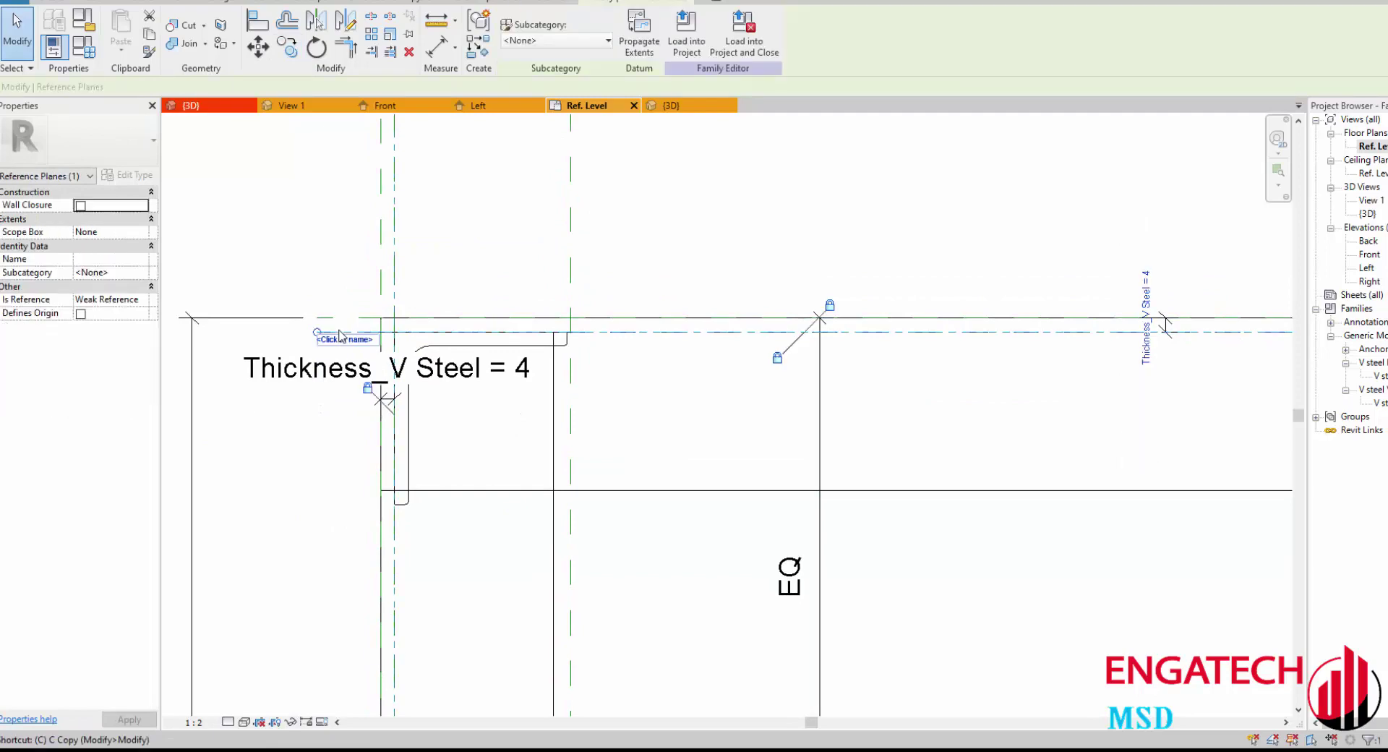
key(c)
key(o)
click(394, 333)
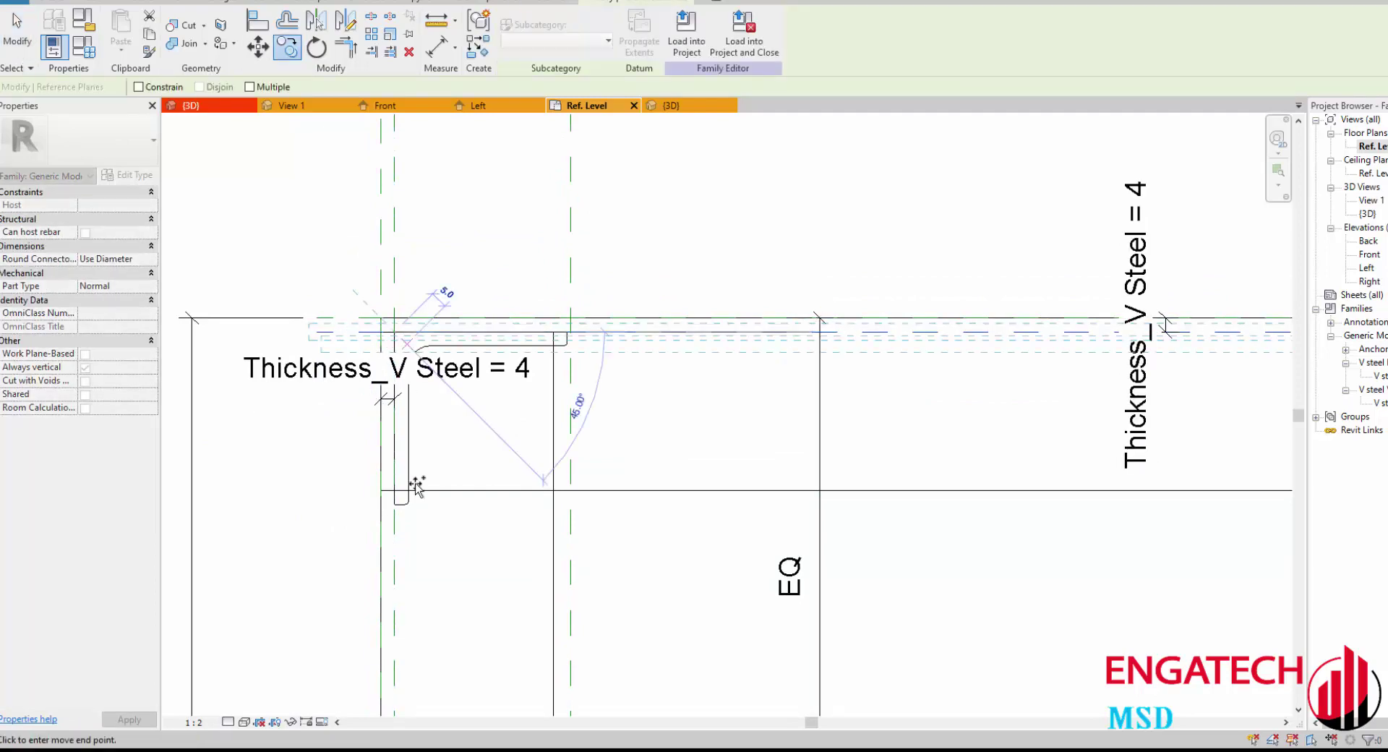
click(397, 515)
mouse_move(408, 507)
middle_down()
mouse_move(411, 522)
mouse_move(344, 541)
middle_up()
Step: Dimension the two horizontal reference planes (50) and label it Size_V Steel
key(d)
key(i)
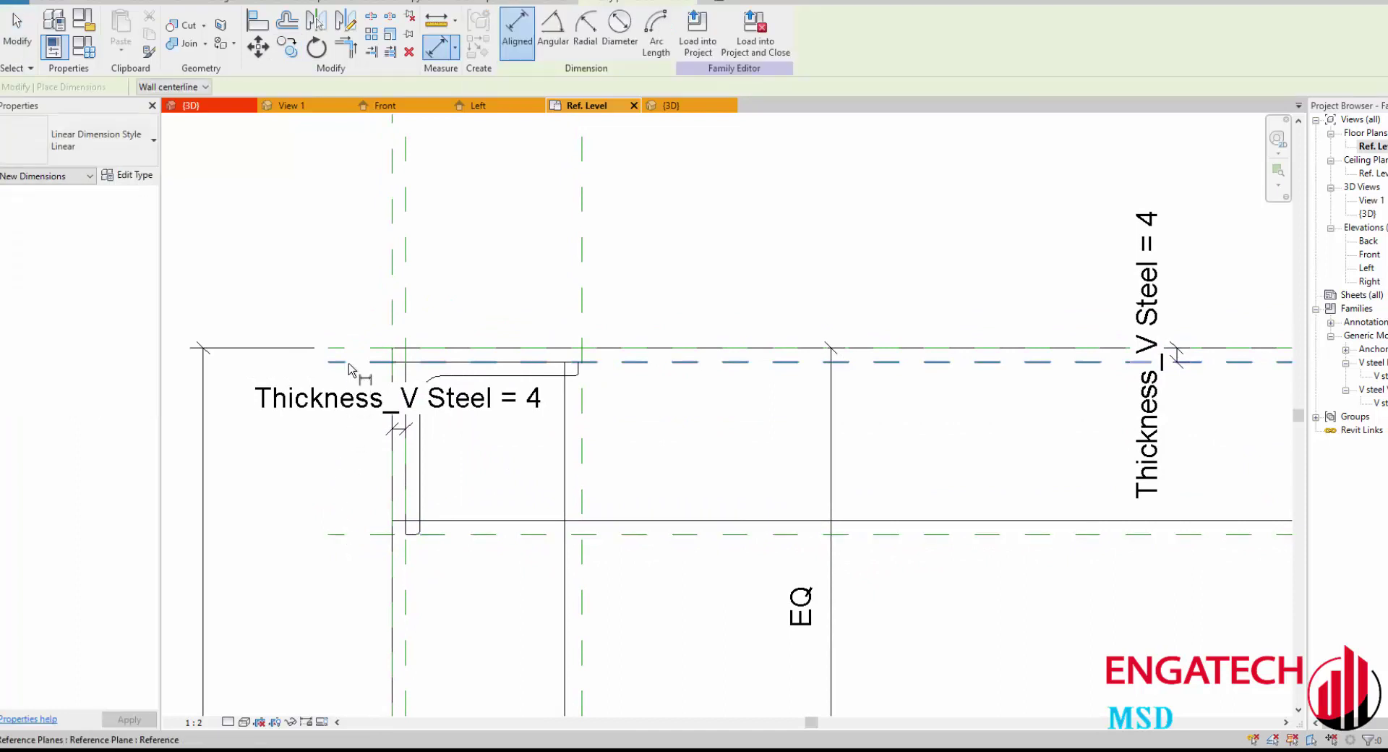
click(366, 362)
click(361, 534)
click(316, 448)
key(Escape)
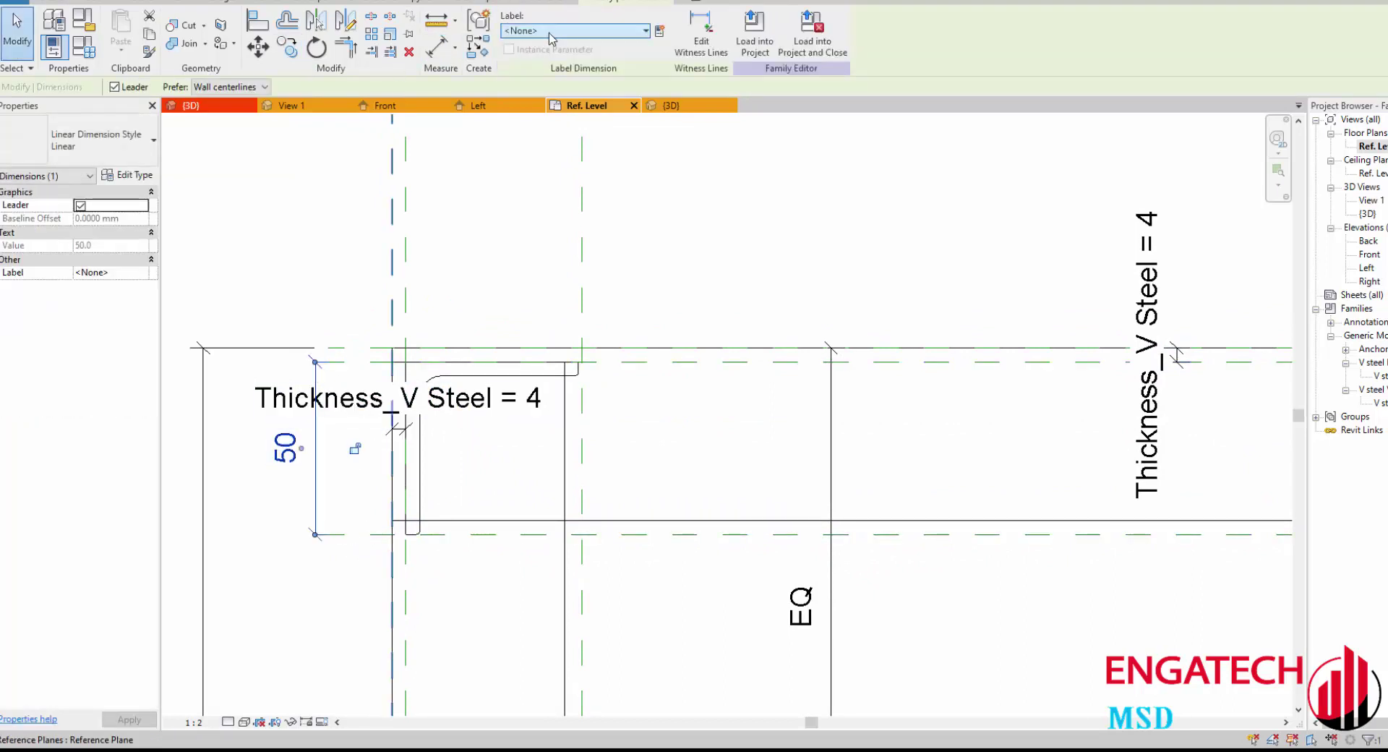
click(574, 30)
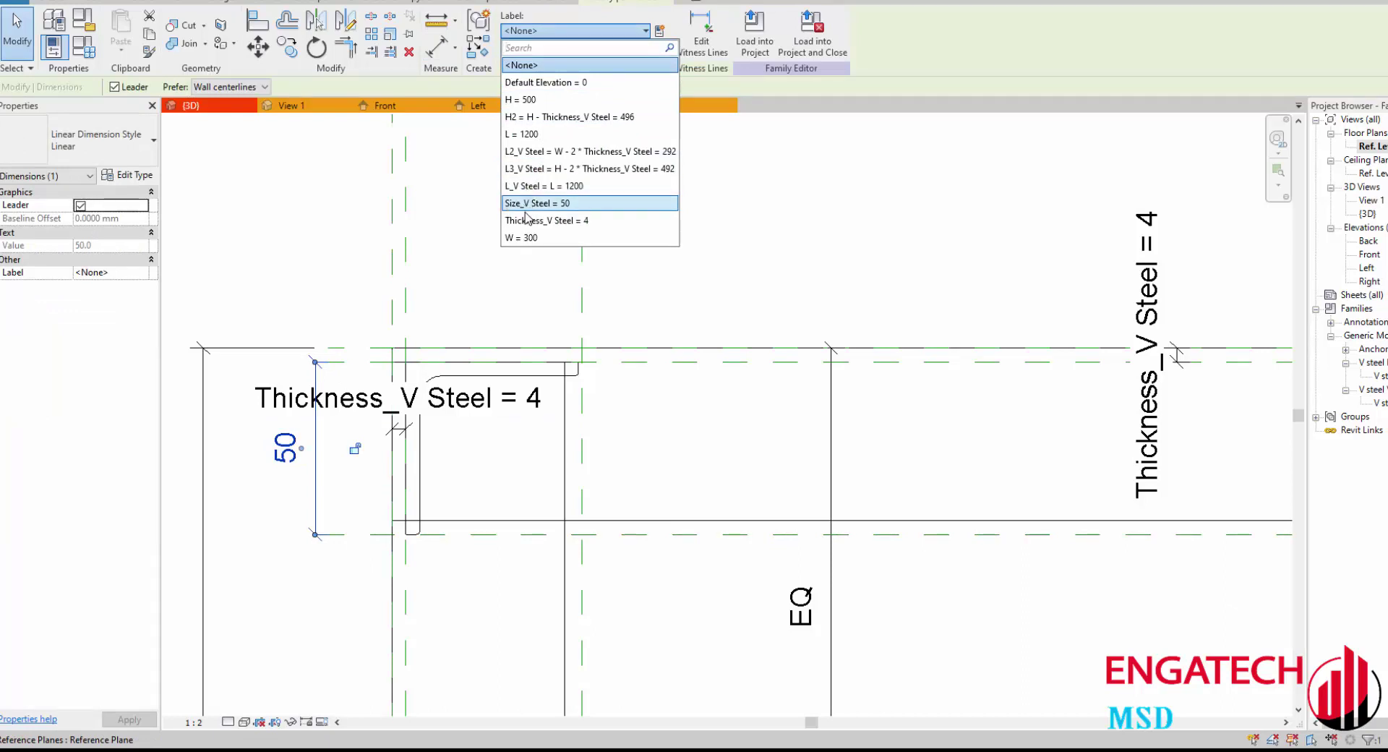
click(520, 203)
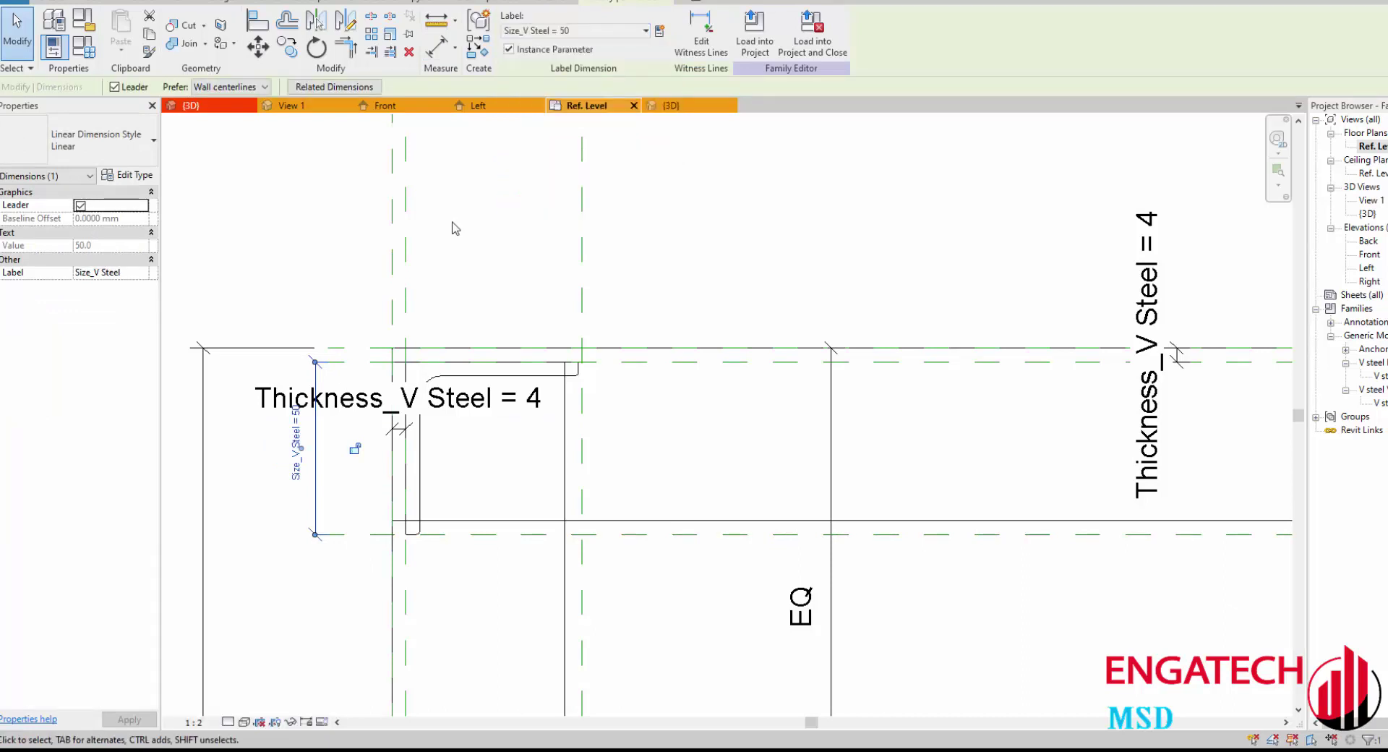
click(578, 405)
scroll(544, 402, down, 2)
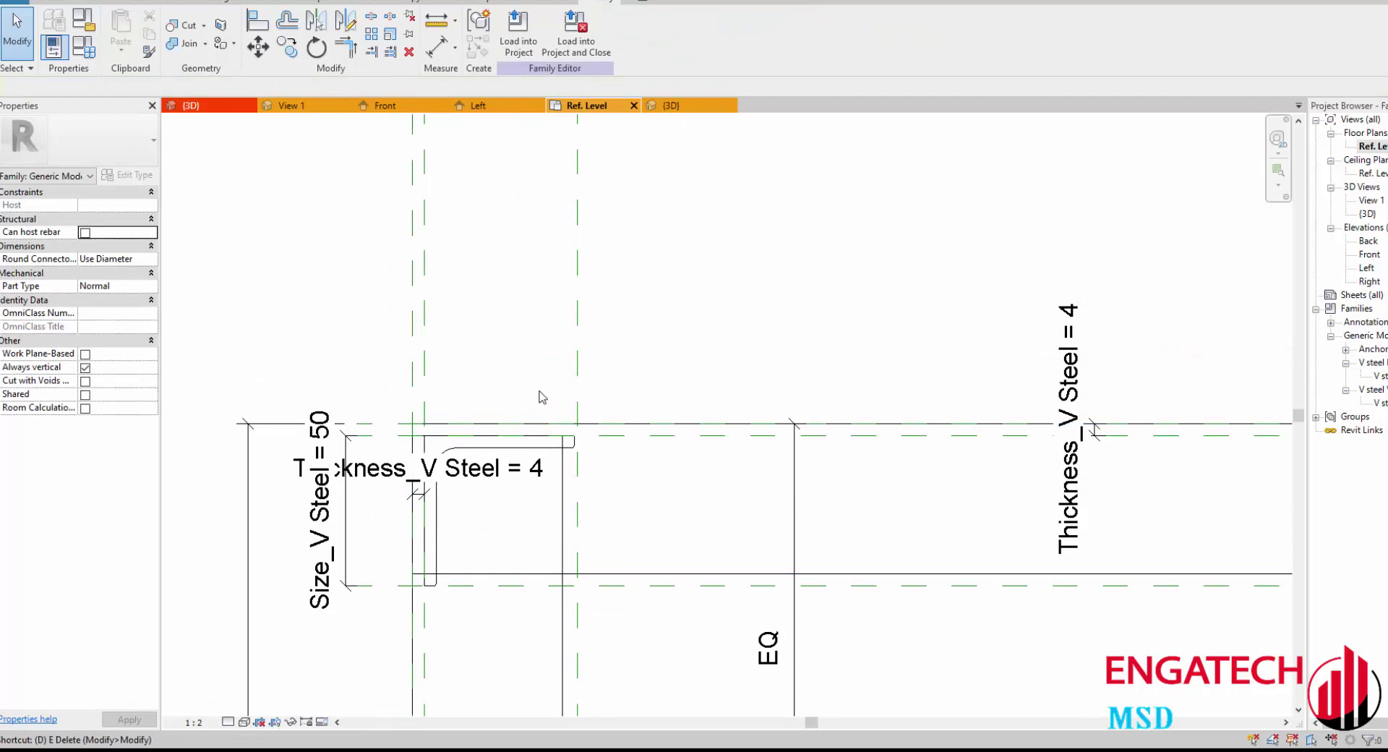
Step: Dimension the two vertical reference planes (51) and label it Size_V Steel
key(d)
key(i)
click(577, 297)
click(507, 268)
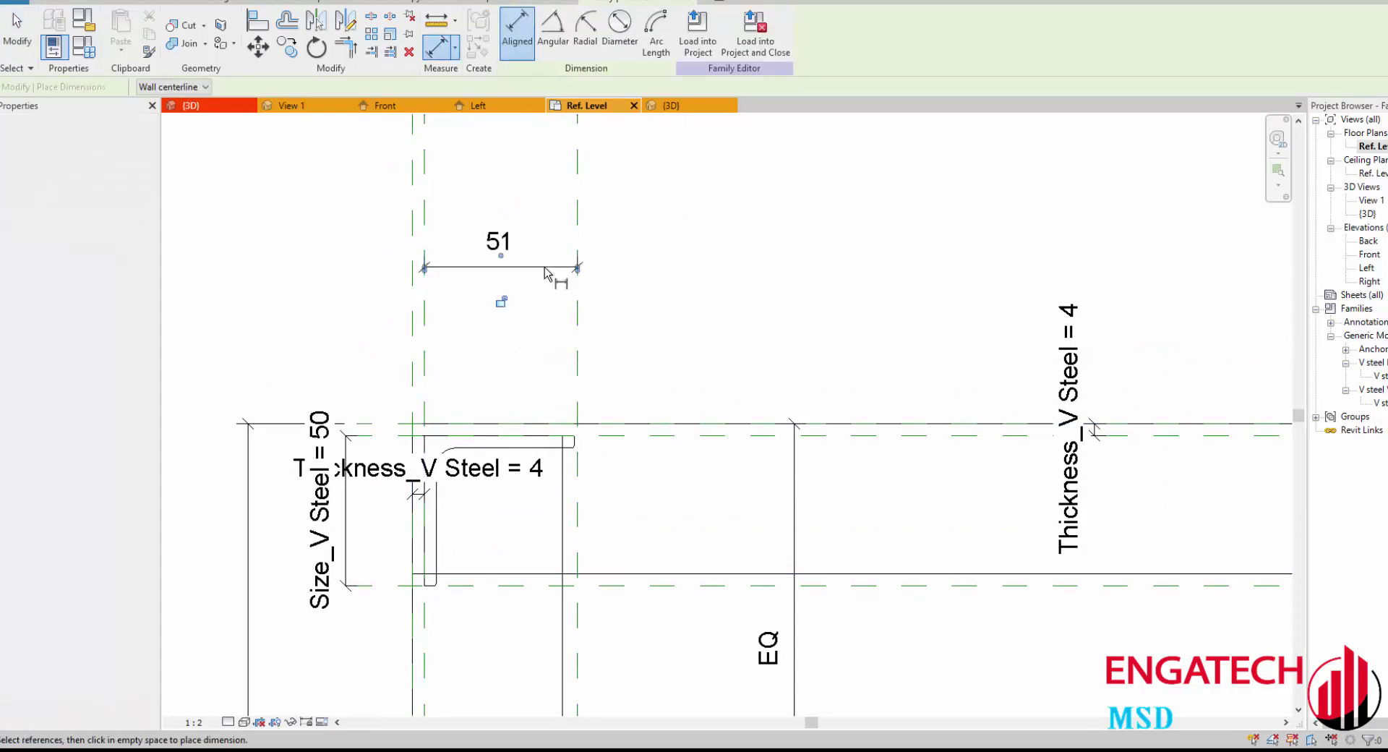
key(Escape)
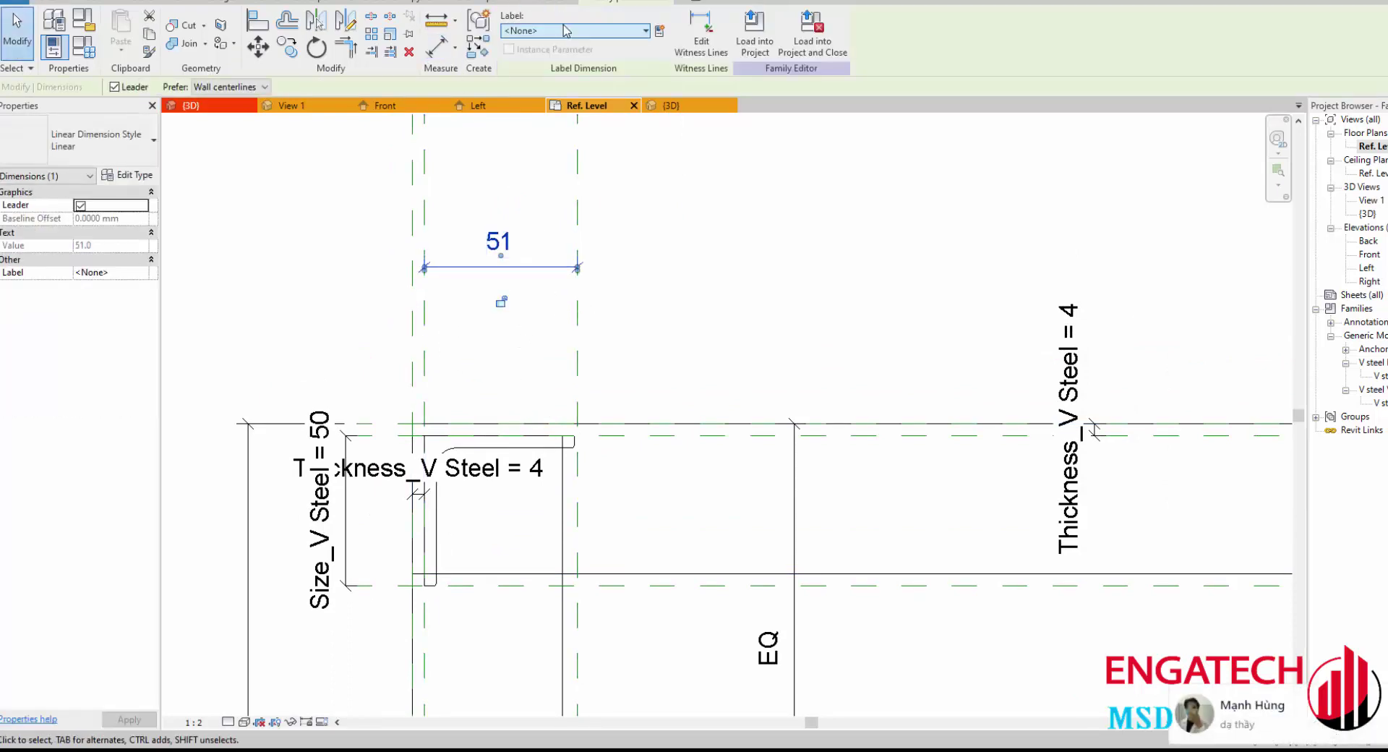
click(568, 30)
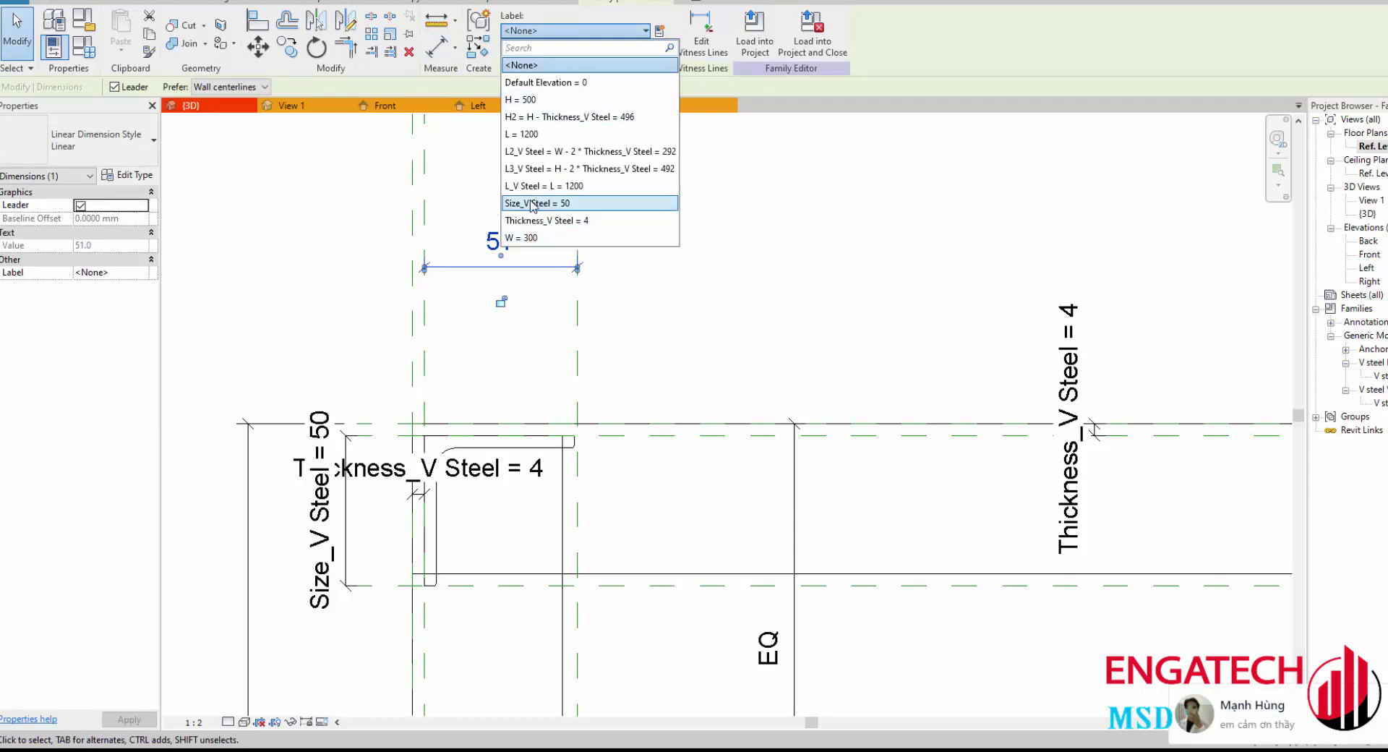
key(Return)
scroll(712, 390, down, 5)
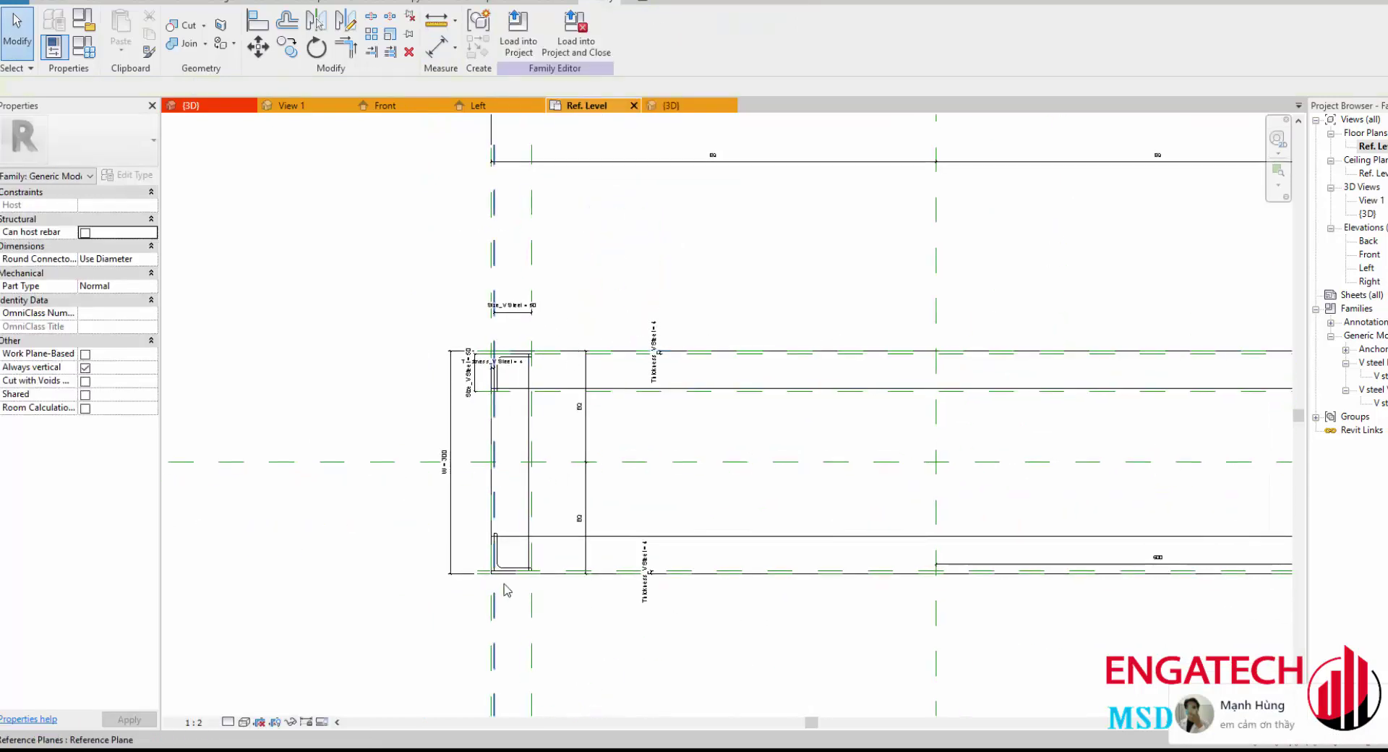
scroll(434, 405, up, 2)
scroll(397, 400, up, 2)
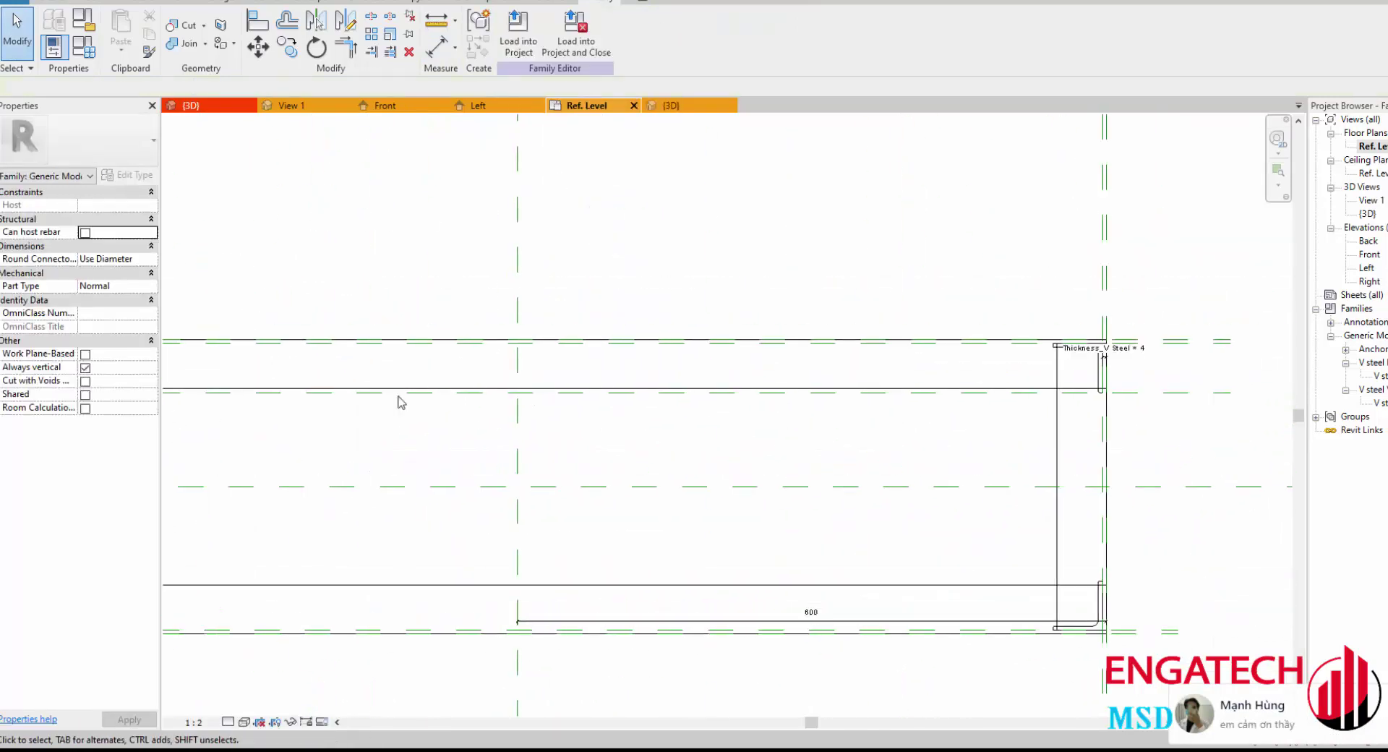
scroll(939, 310, up, 2)
scroll(841, 340, up, 2)
Step: Copy the right-corner reference plane leftward, dimension the 50 gap, and label it Size_V Steel
click(844, 341)
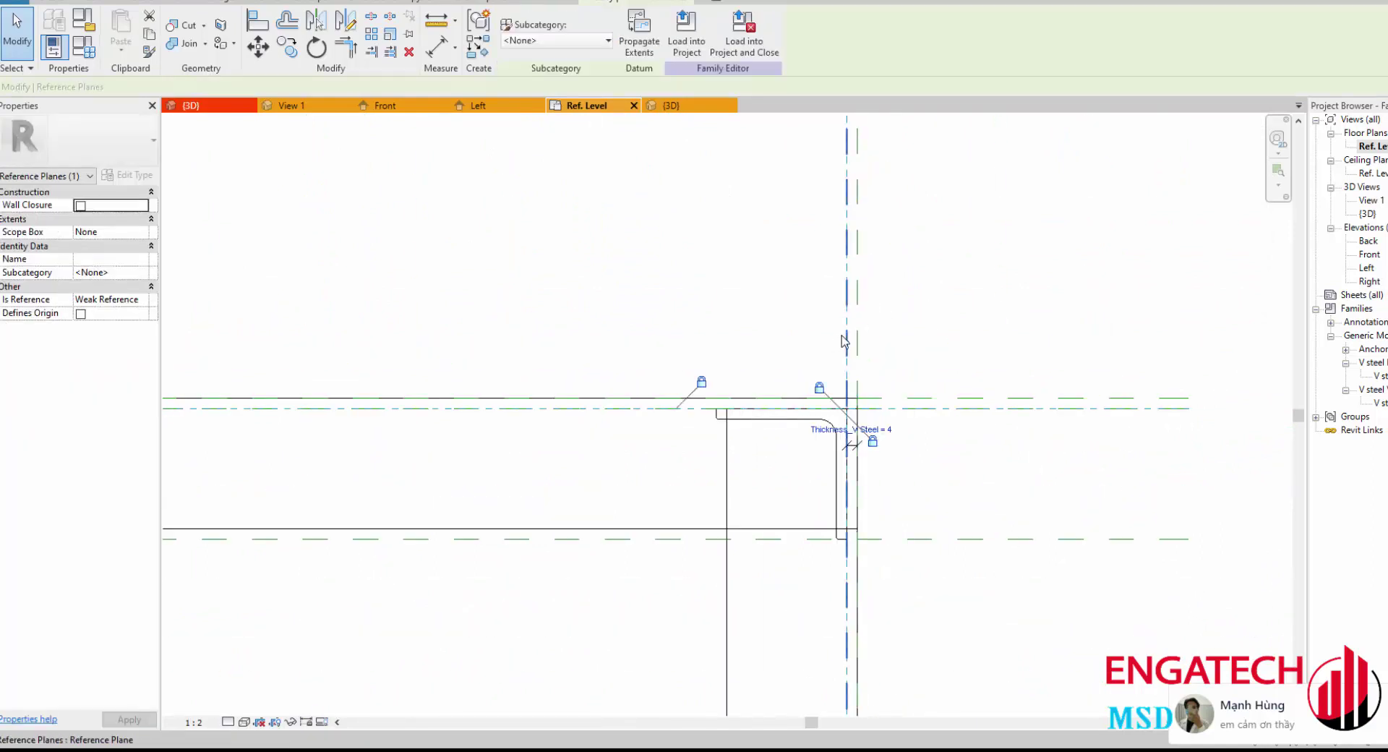
key(c)
click(847, 340)
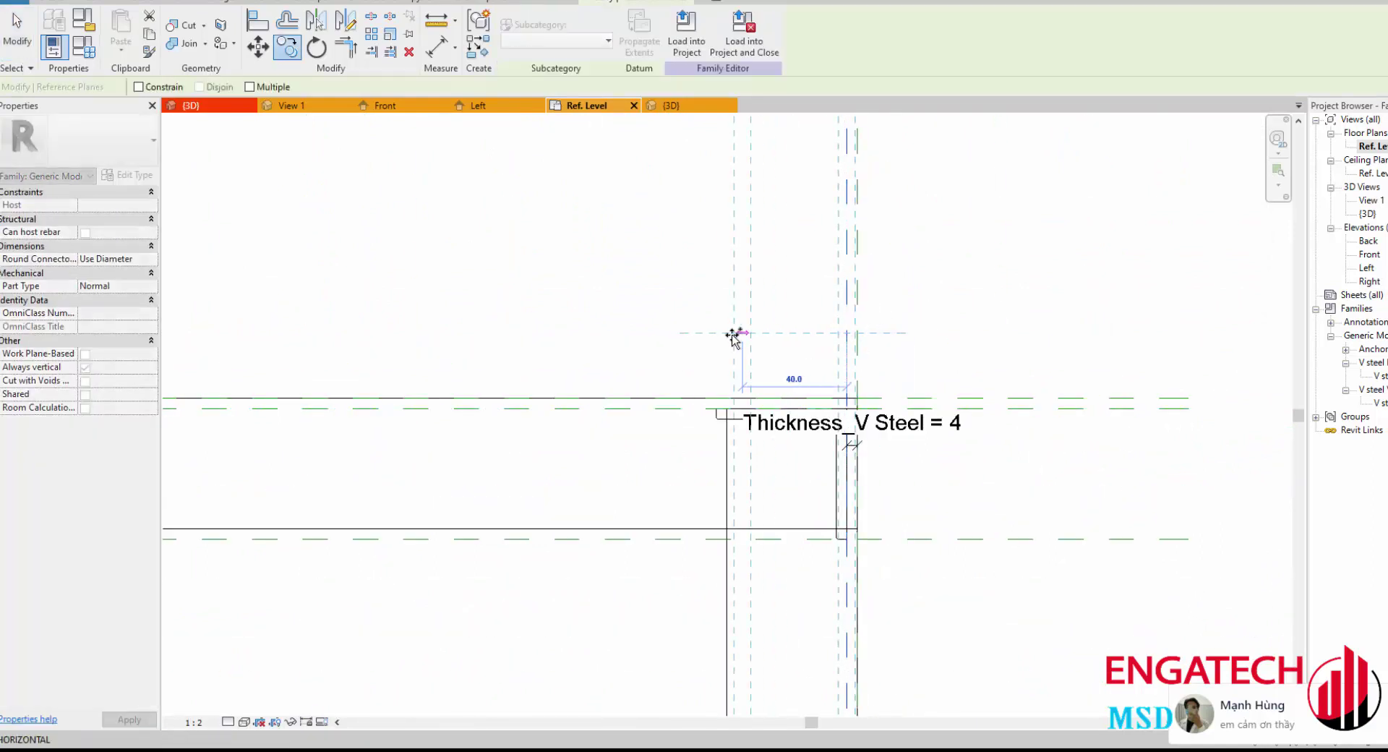
click(717, 335)
key(d)
key(i)
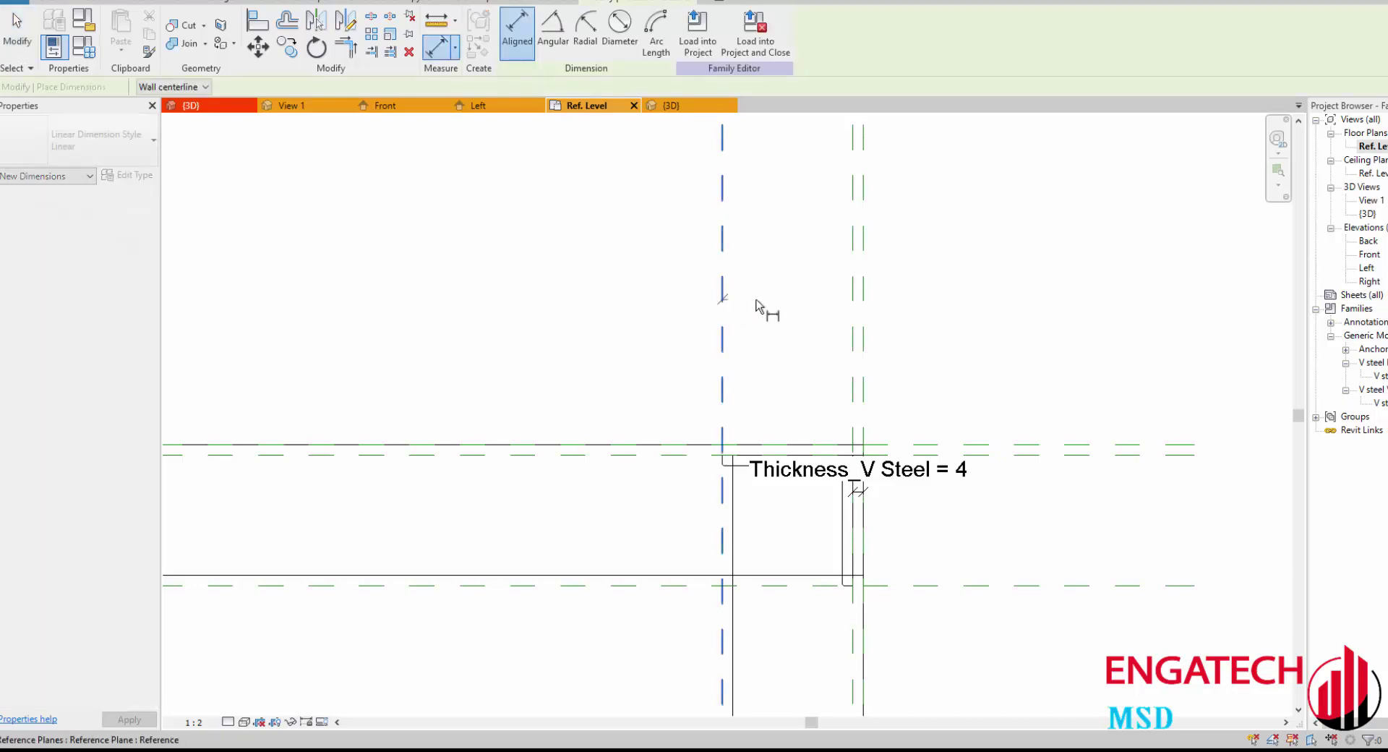
click(722, 295)
click(851, 302)
click(787, 366)
key(Escape)
key(Escape)
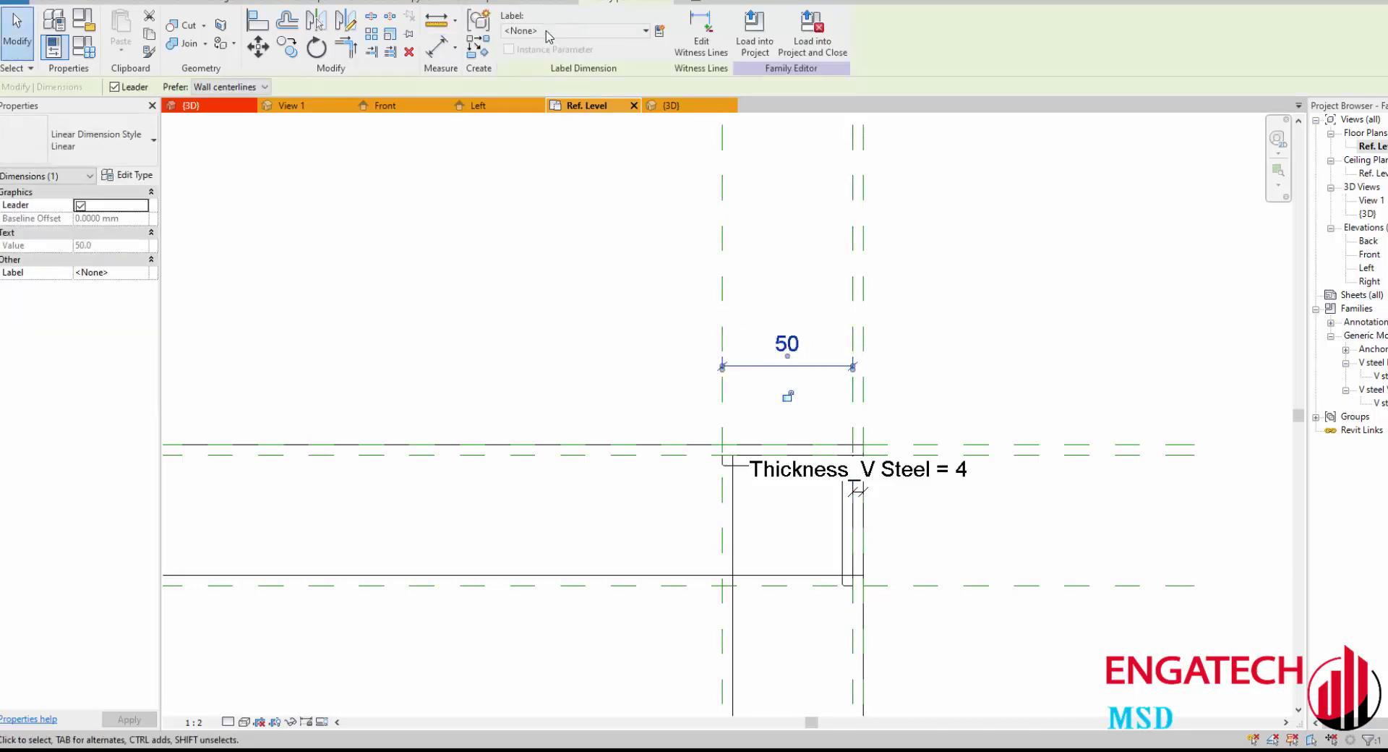
click(575, 30)
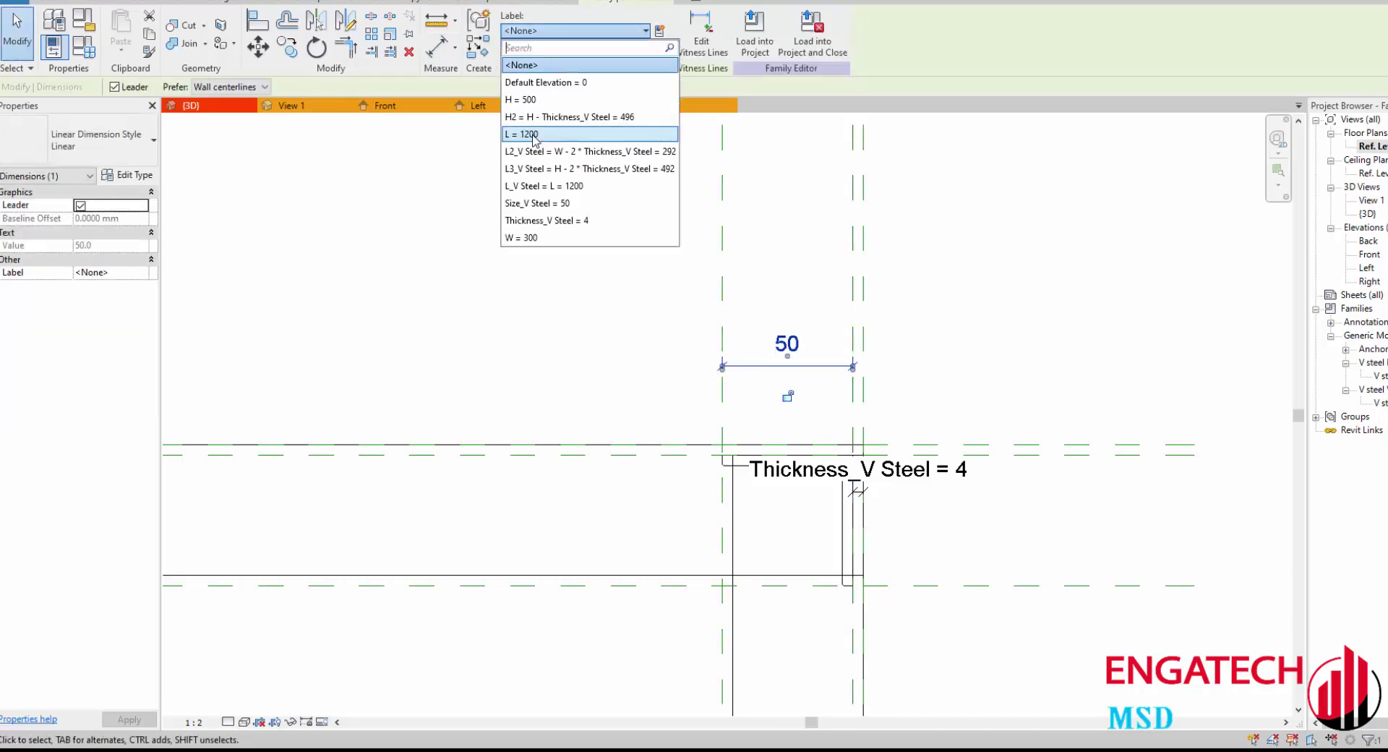
click(536, 204)
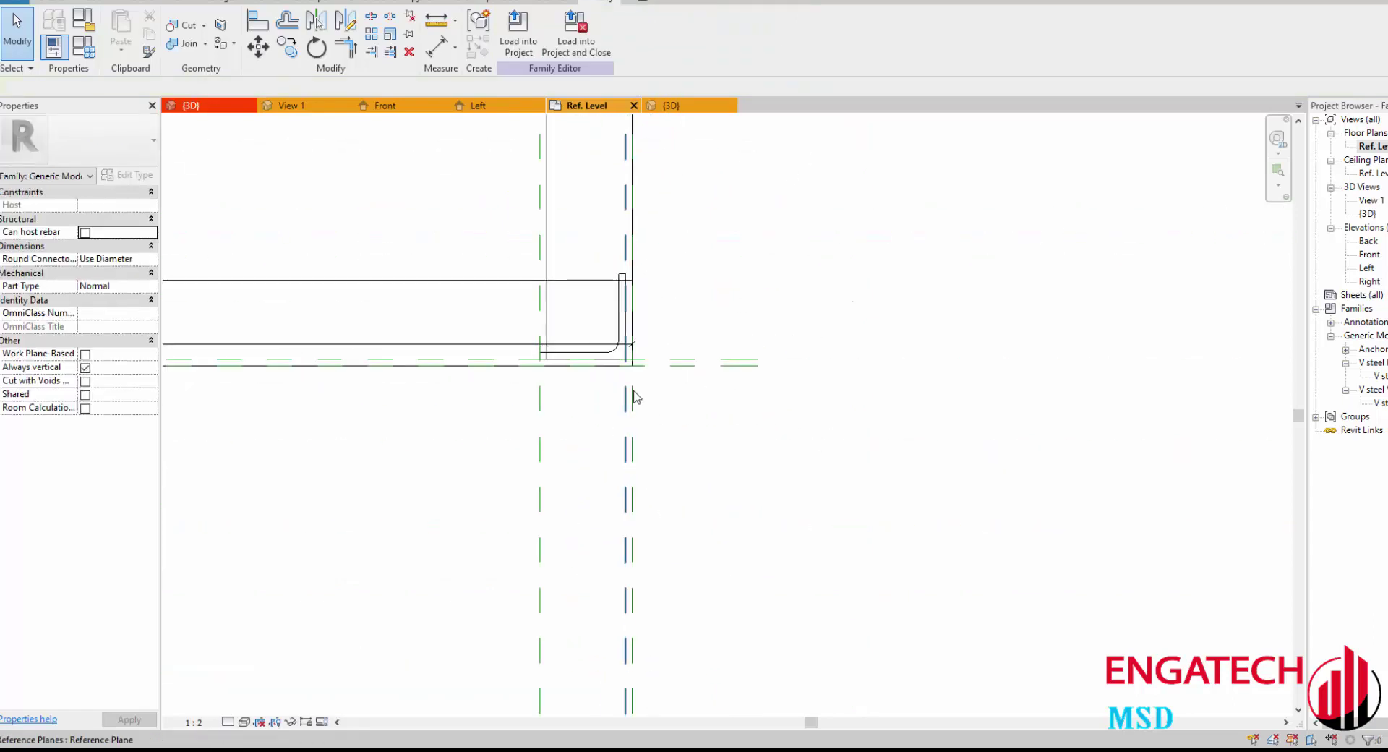
Step: Rotate the lower-corner reference plane to horizontal
click(679, 358)
key(r)
key(o)
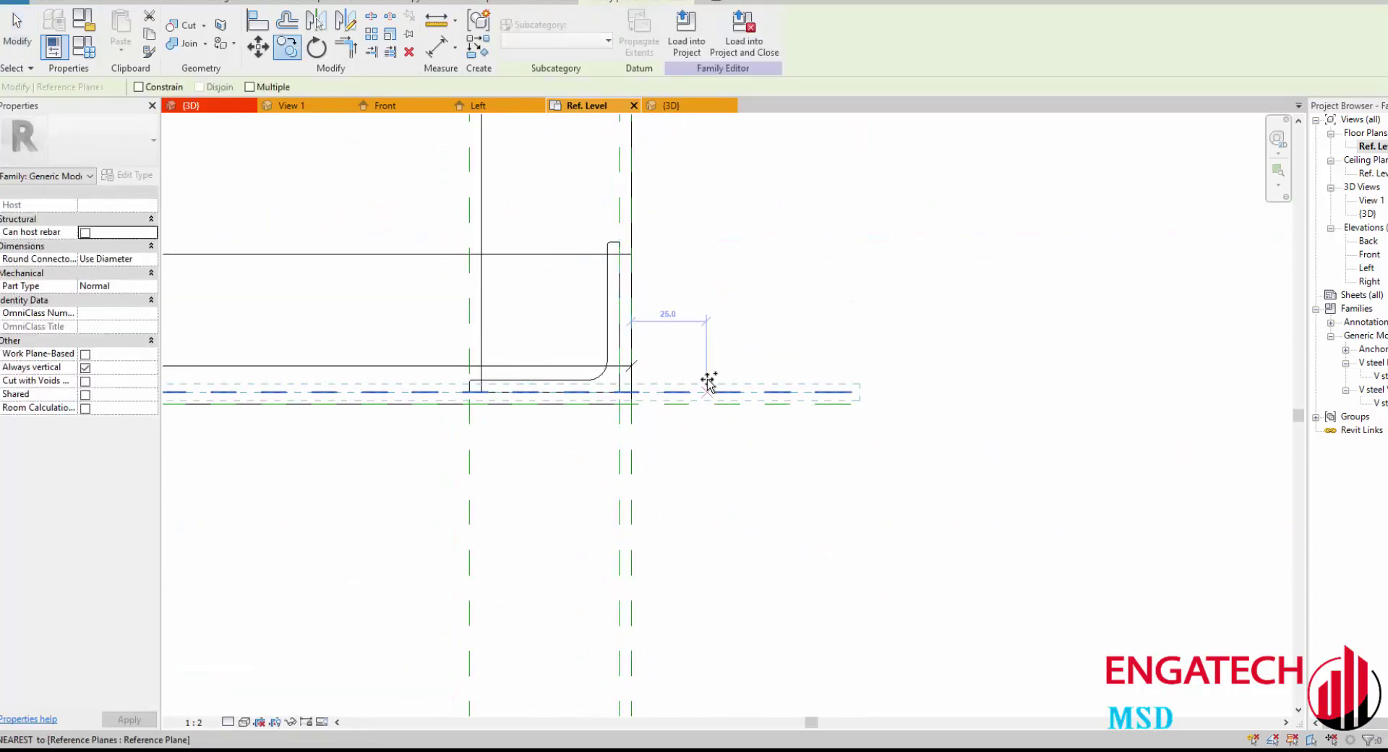
click(1120, 393)
click(705, 245)
middle_drag(745, 341, 749, 354)
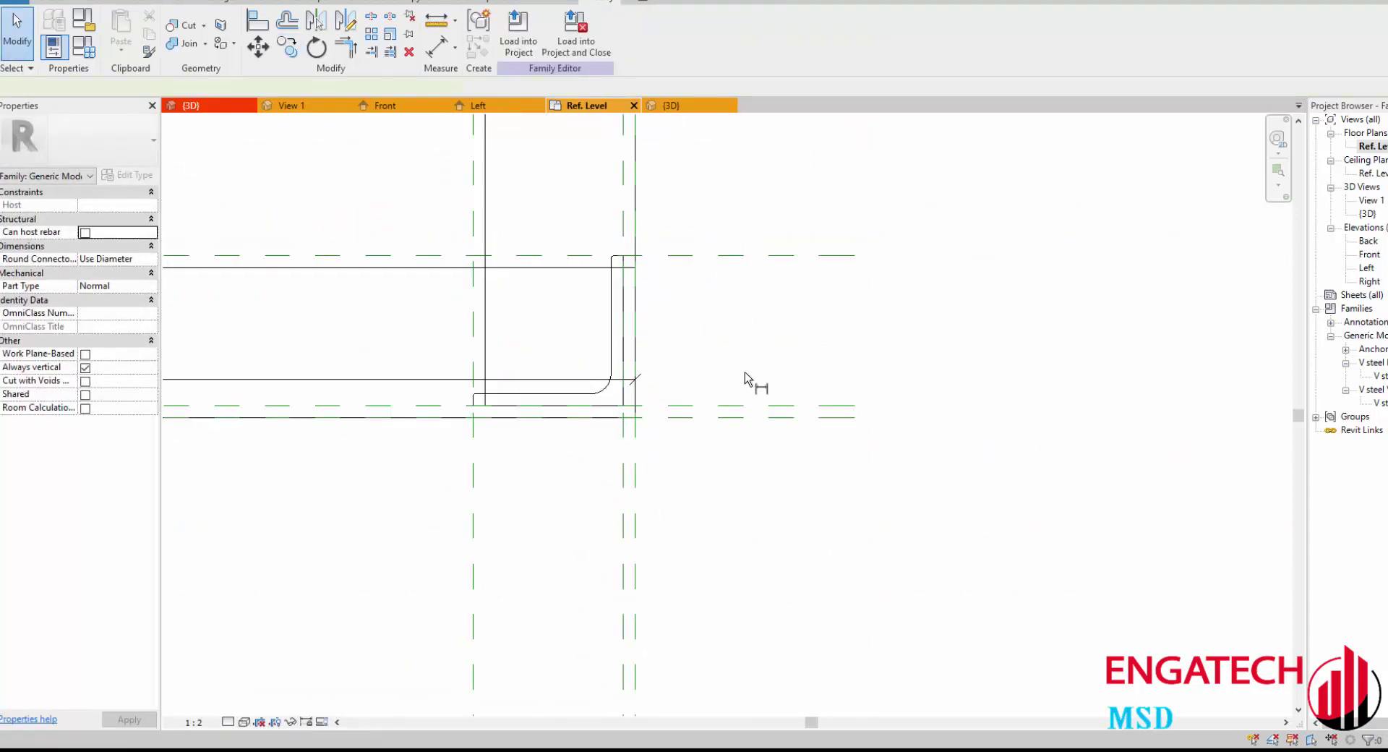
Step: Dimension the two horizontal planes at that corner (50) and label it Size_V Steel
key(d)
key(i)
click(752, 405)
click(758, 255)
click(759, 289)
key(Escape)
key(Escape)
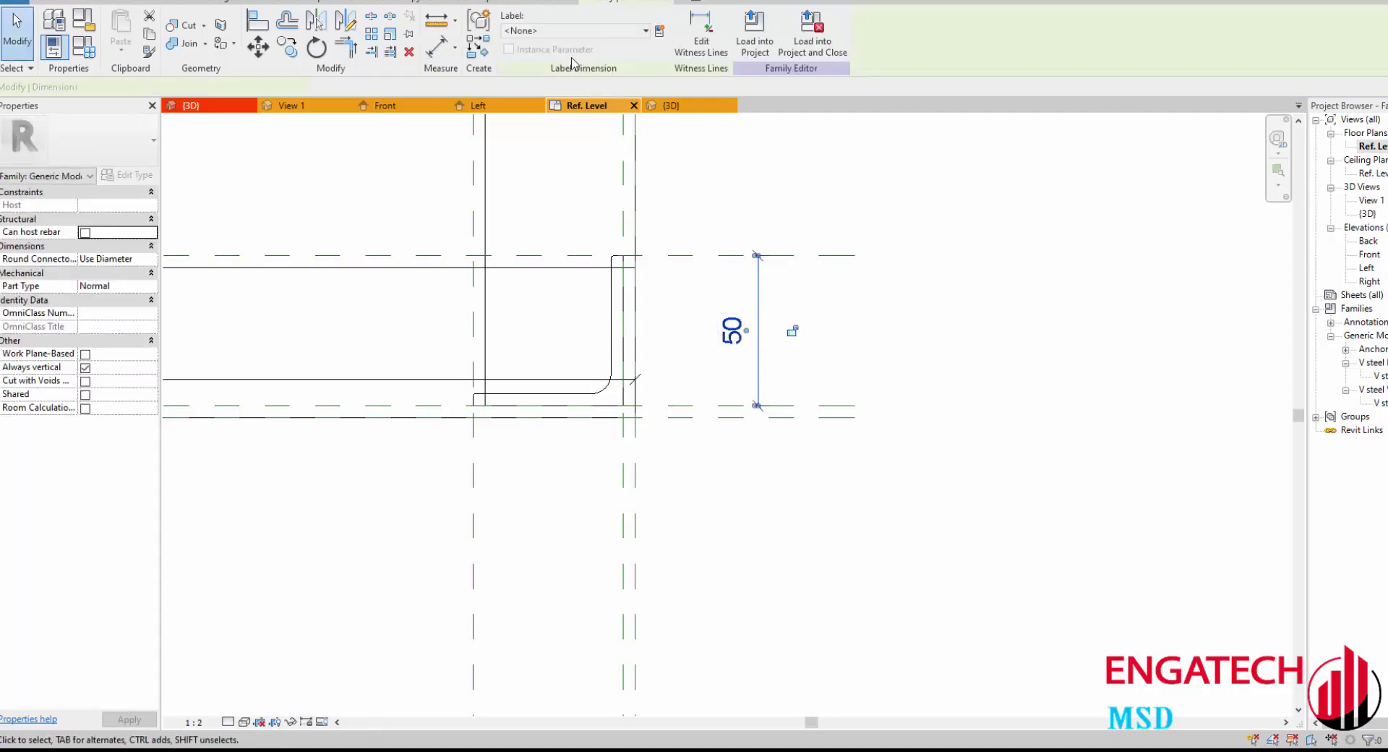
click(575, 30)
click(992, 217)
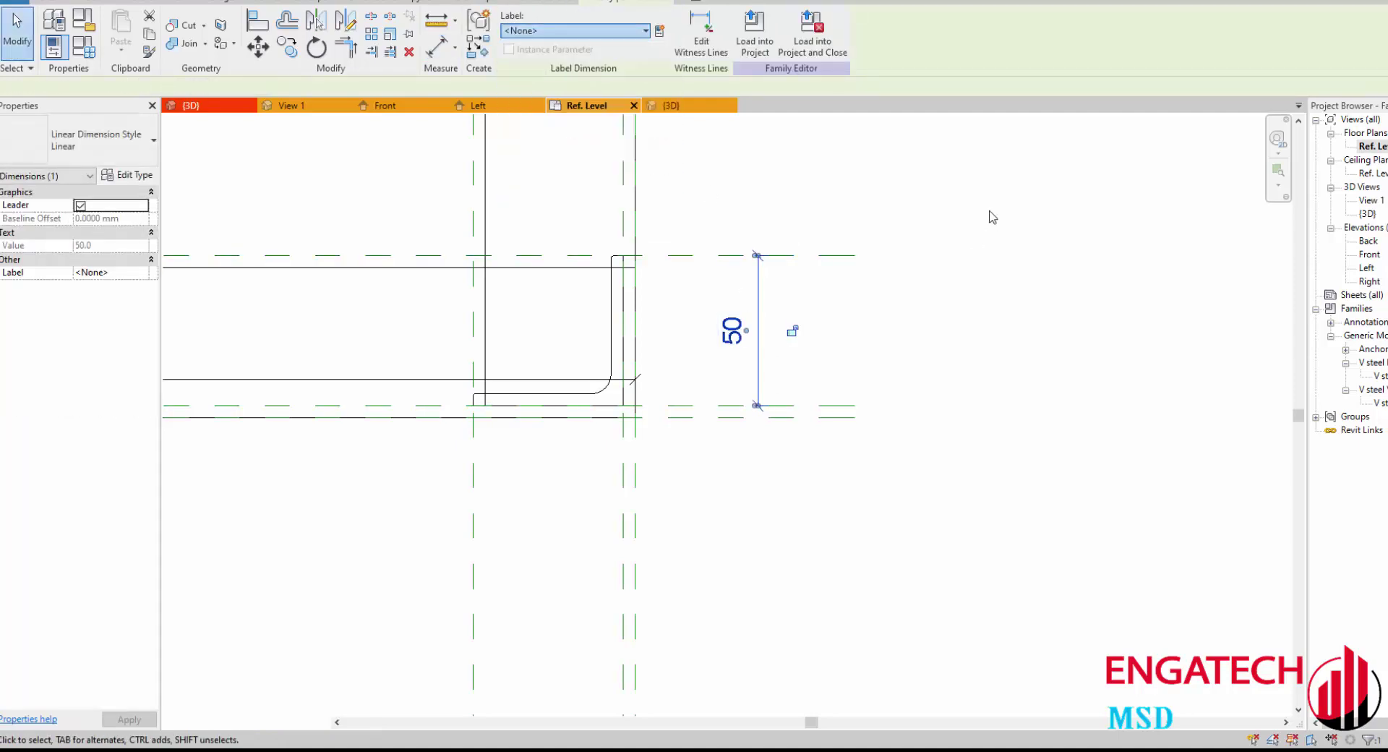
Step: Pan and zoom to bring the lower-right steel corner into view
scroll(867, 325, down, 3)
scroll(833, 365, up, 2)
scroll(833, 365, up, 2)
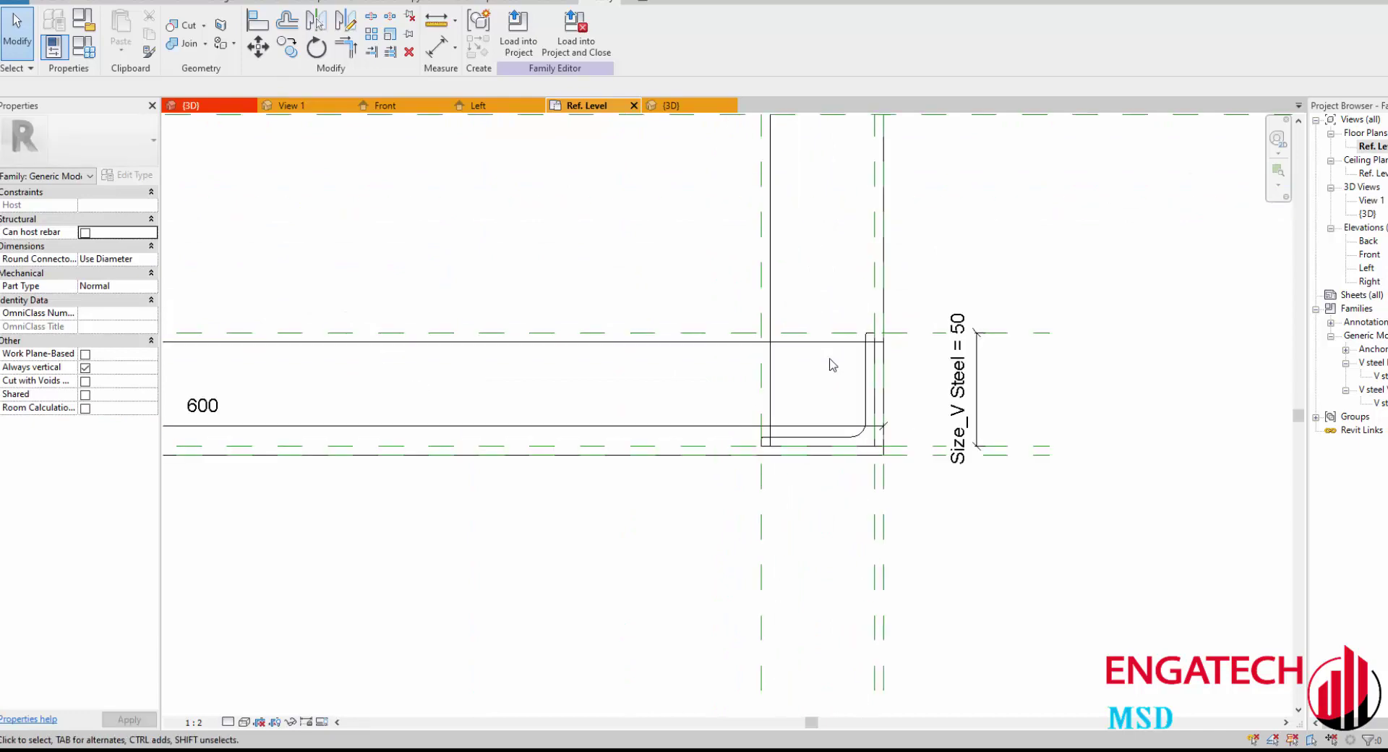
middle_drag(835, 327, 969, 356)
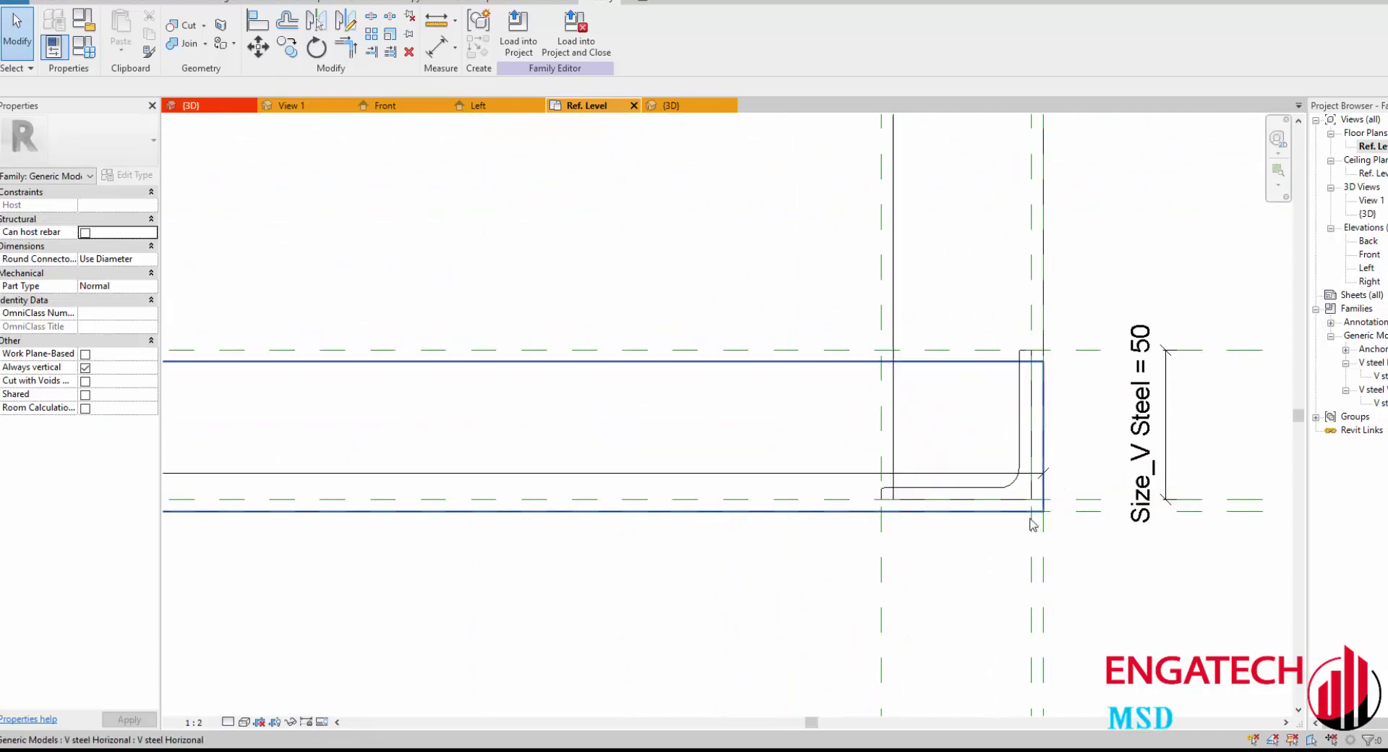
scroll(835, 346, down, 2)
scroll(836, 346, down, 2)
scroll(459, 318, up, 1)
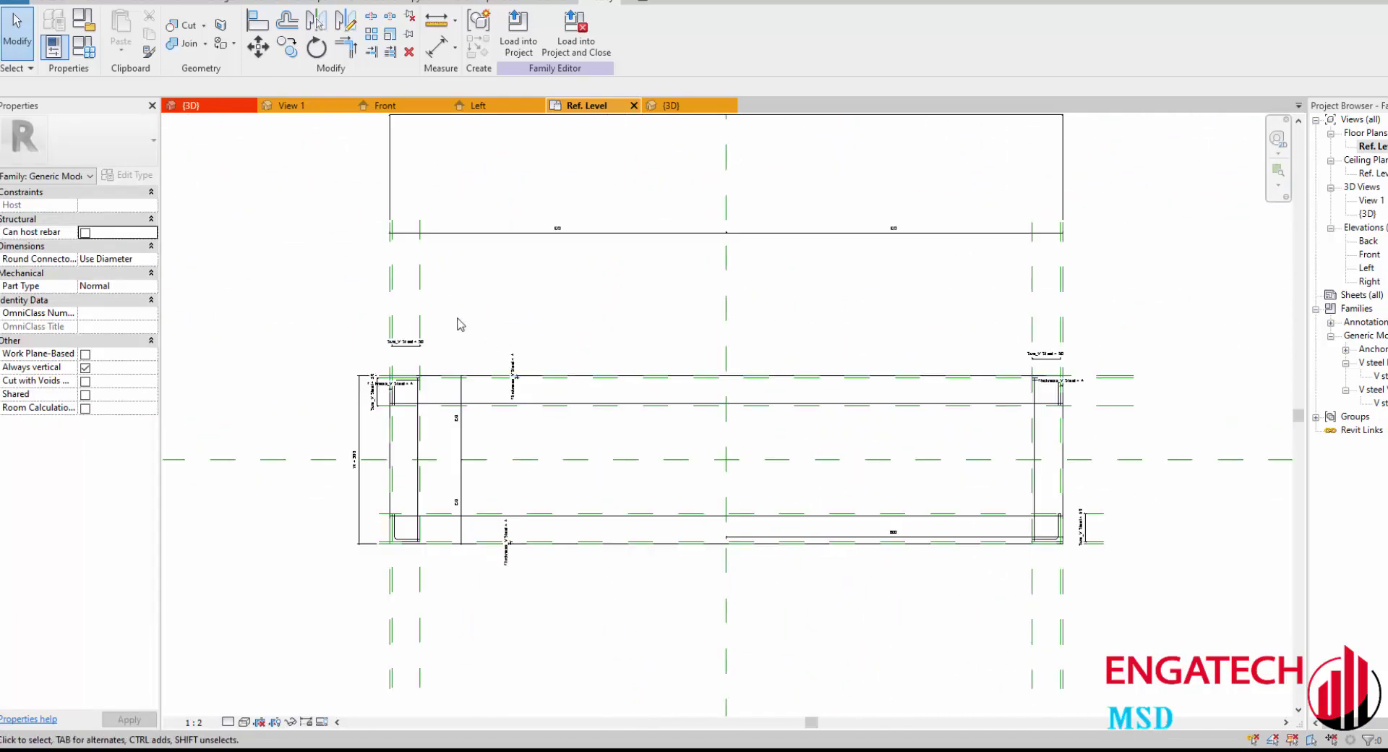
click(57, 2)
click(122, 27)
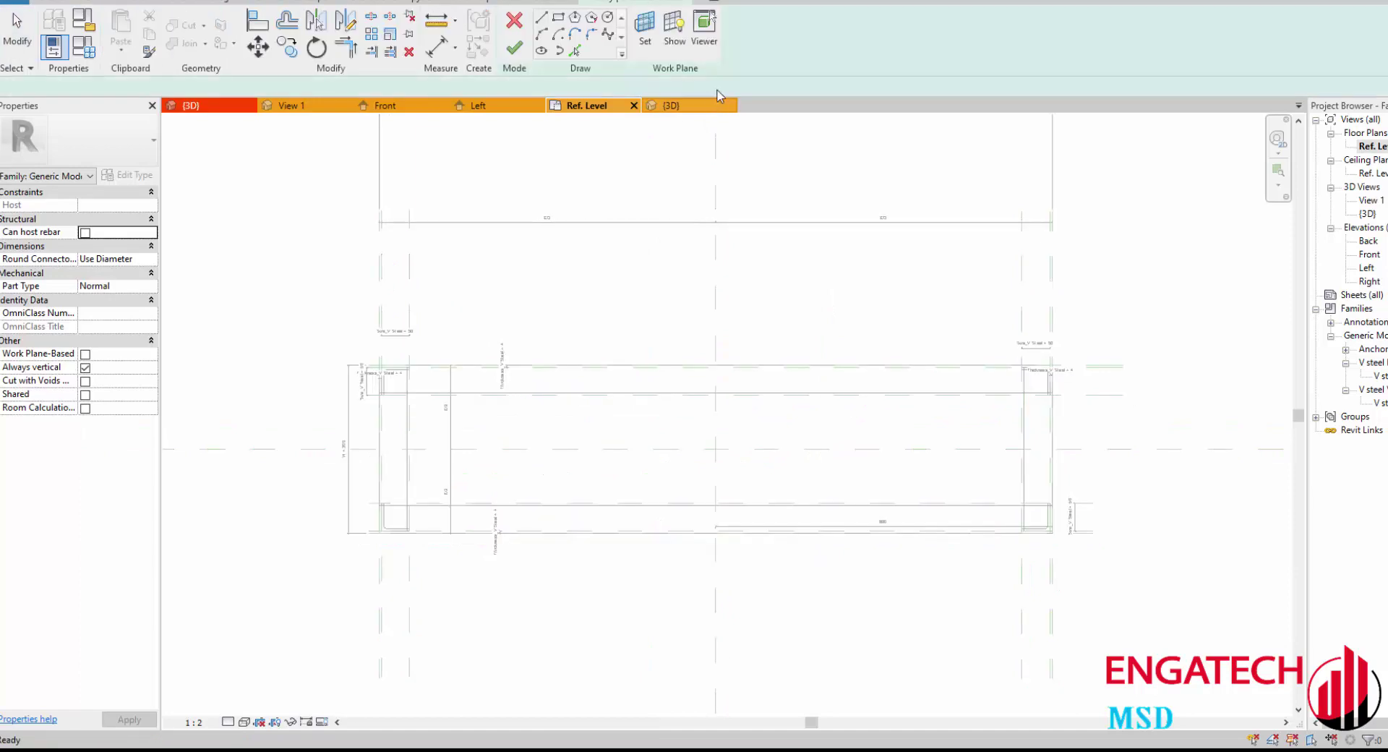
click(557, 22)
scroll(397, 390, up, 2)
scroll(434, 412, up, 3)
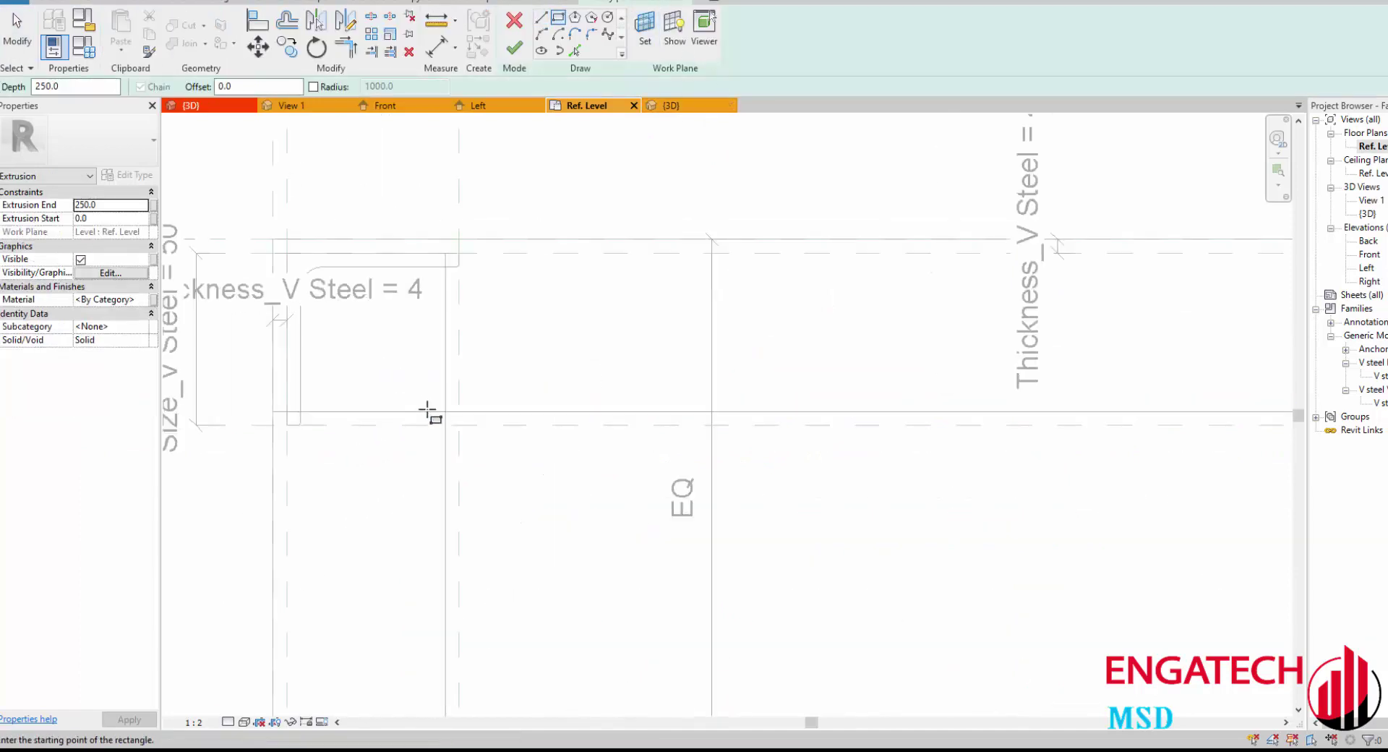
scroll(471, 437, up, 2)
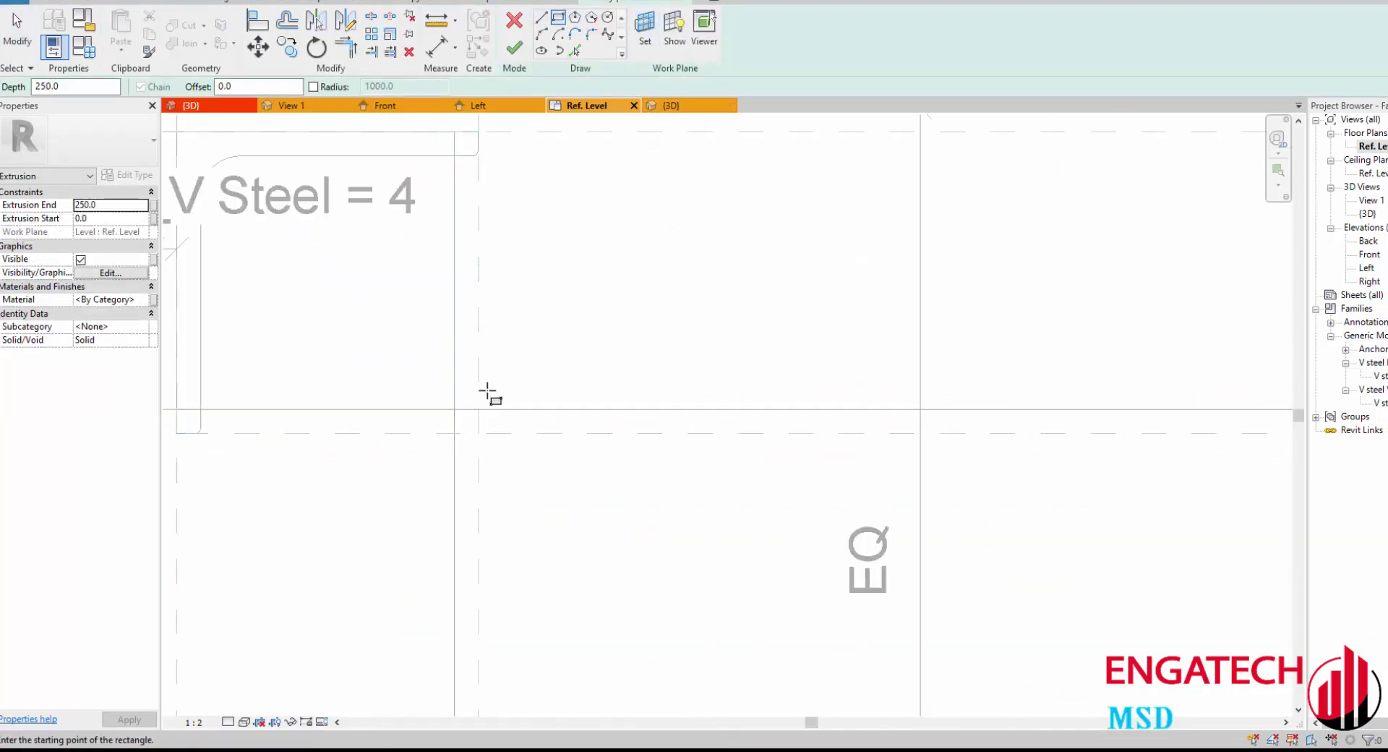
click(478, 434)
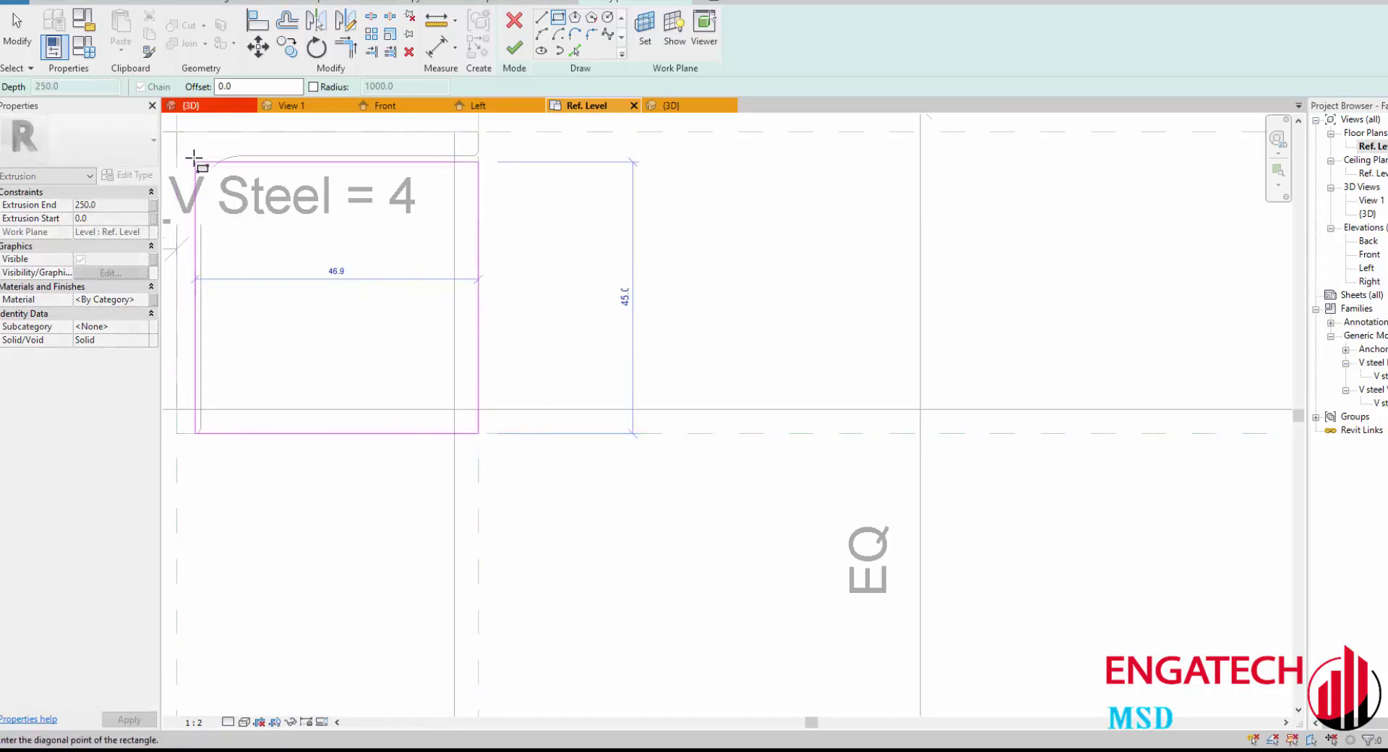
scroll(193, 158, up, 1)
mouse_move(194, 157)
middle_down()
mouse_move(265, 190)
mouse_move(427, 201)
middle_up()
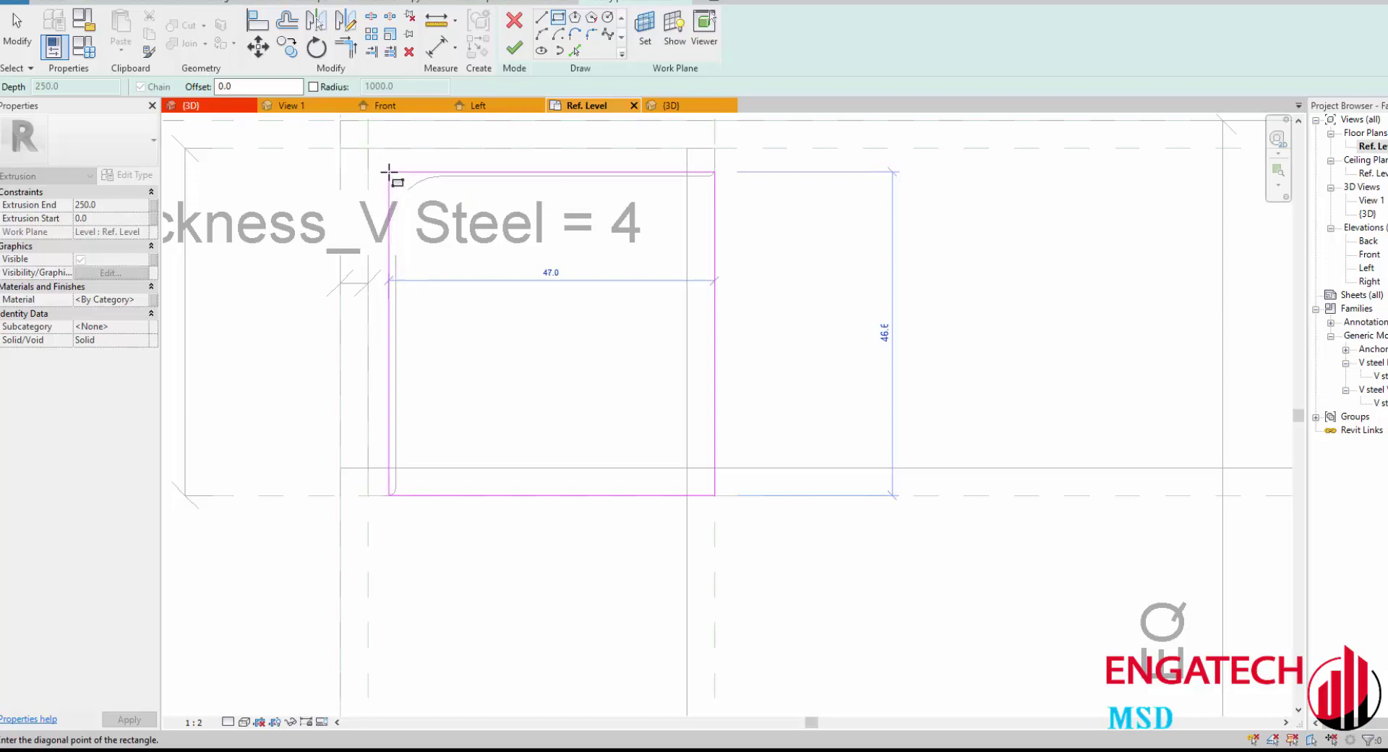
click(389, 174)
key(Escape)
key(Escape)
middle_drag(648, 254, 647, 243)
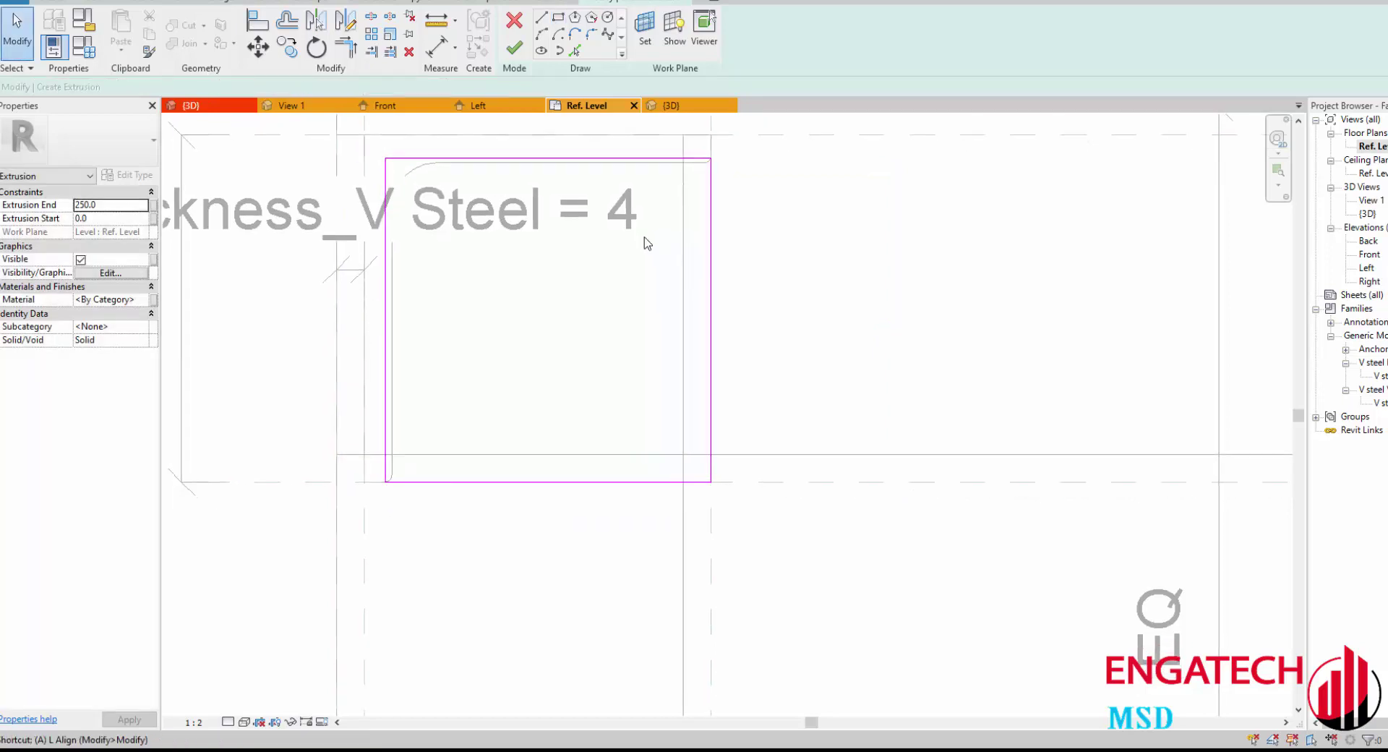
key(a)
key(l)
click(767, 478)
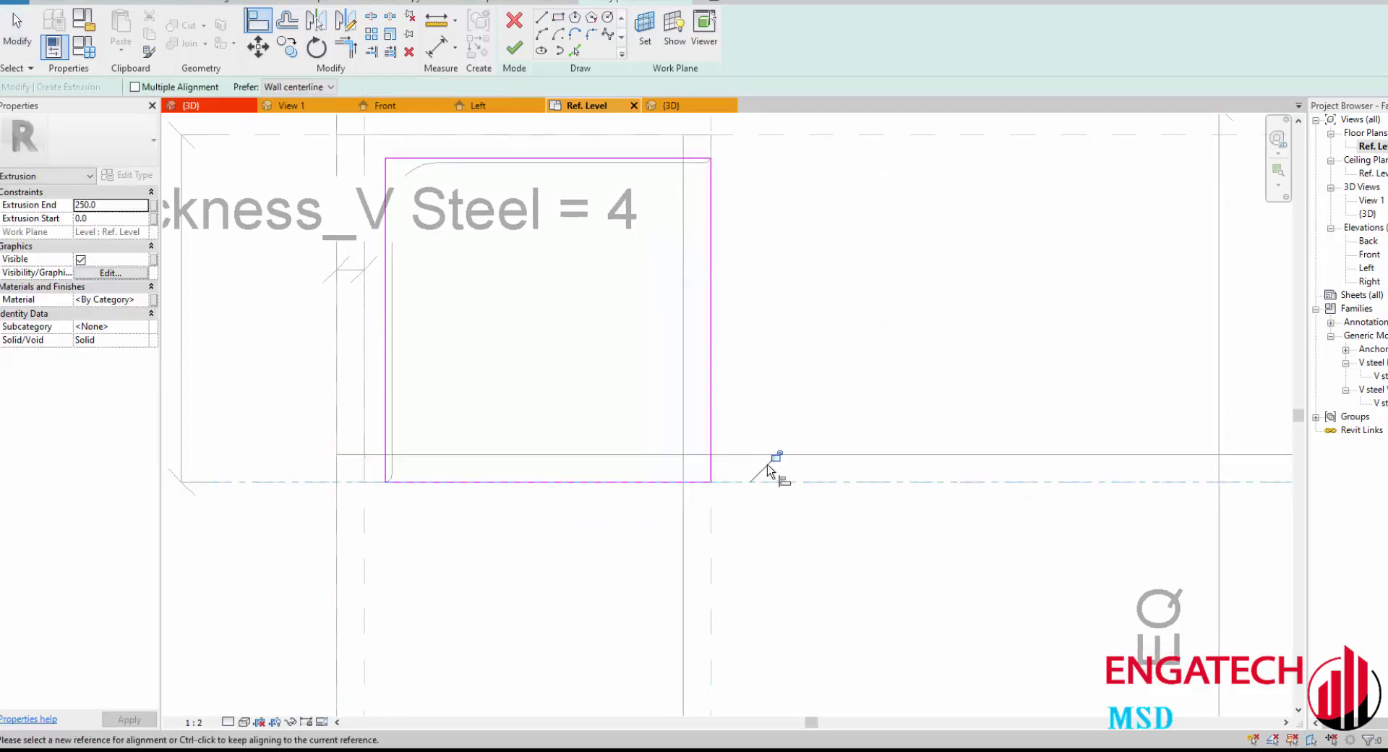
click(715, 522)
click(709, 440)
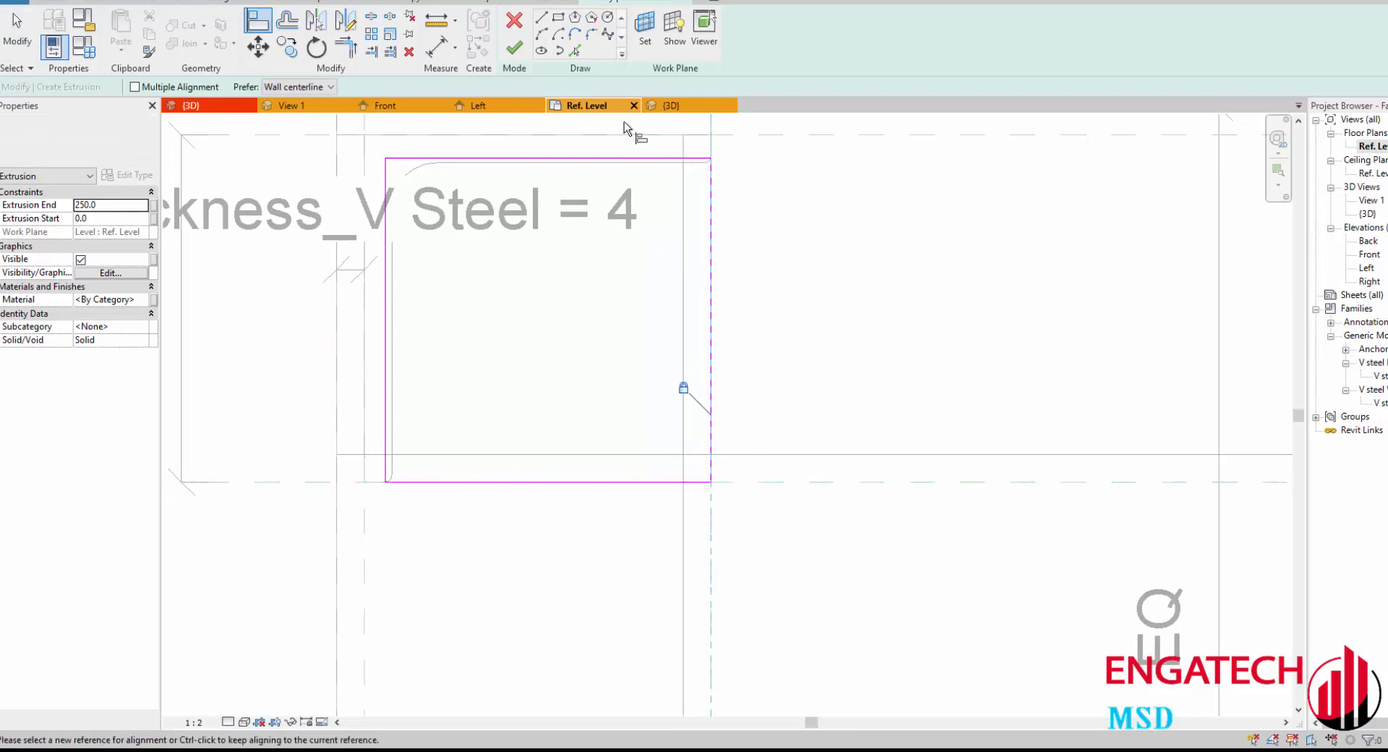
scroll(611, 148, up, 3)
scroll(546, 174, up, 1)
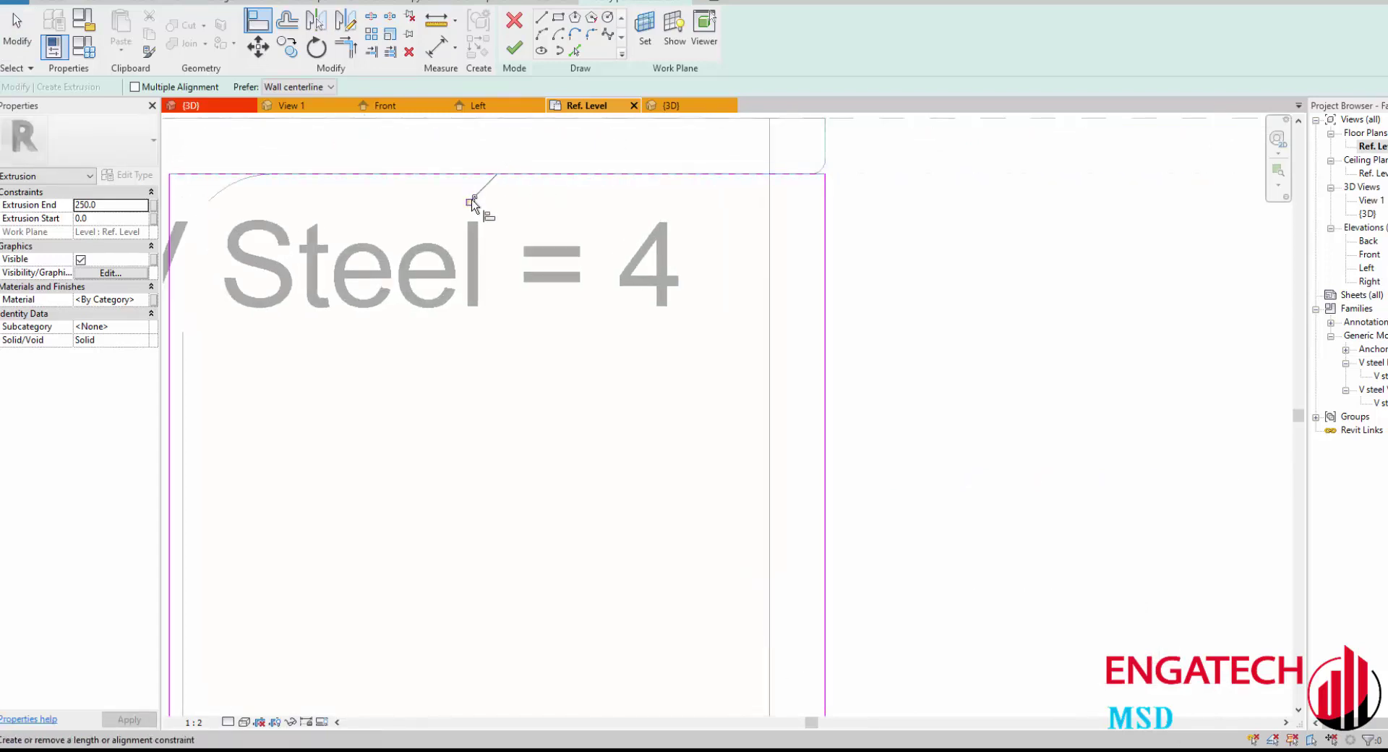
scroll(474, 204, down, 1)
middle_drag(474, 204, 557, 170)
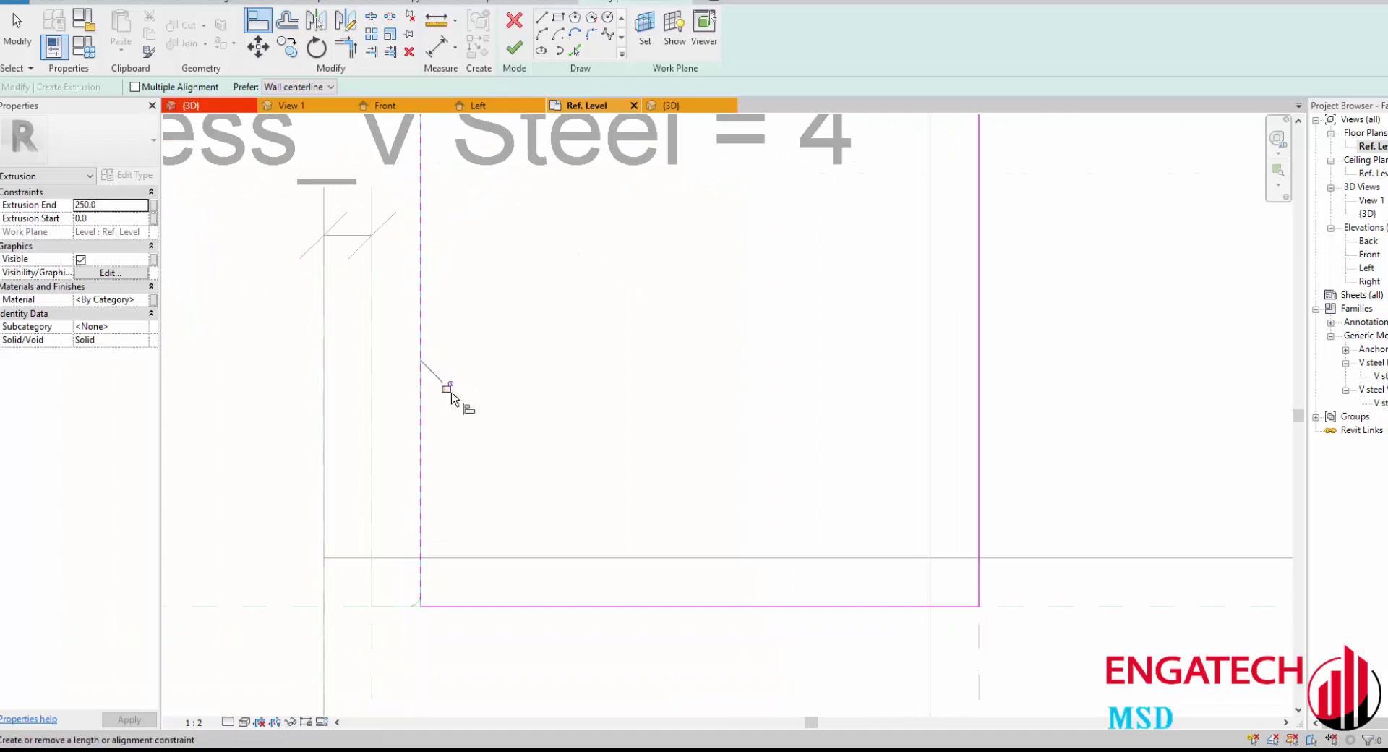
scroll(481, 282, down, 2)
key(Escape)
key(Escape)
scroll(450, 394, up, 3)
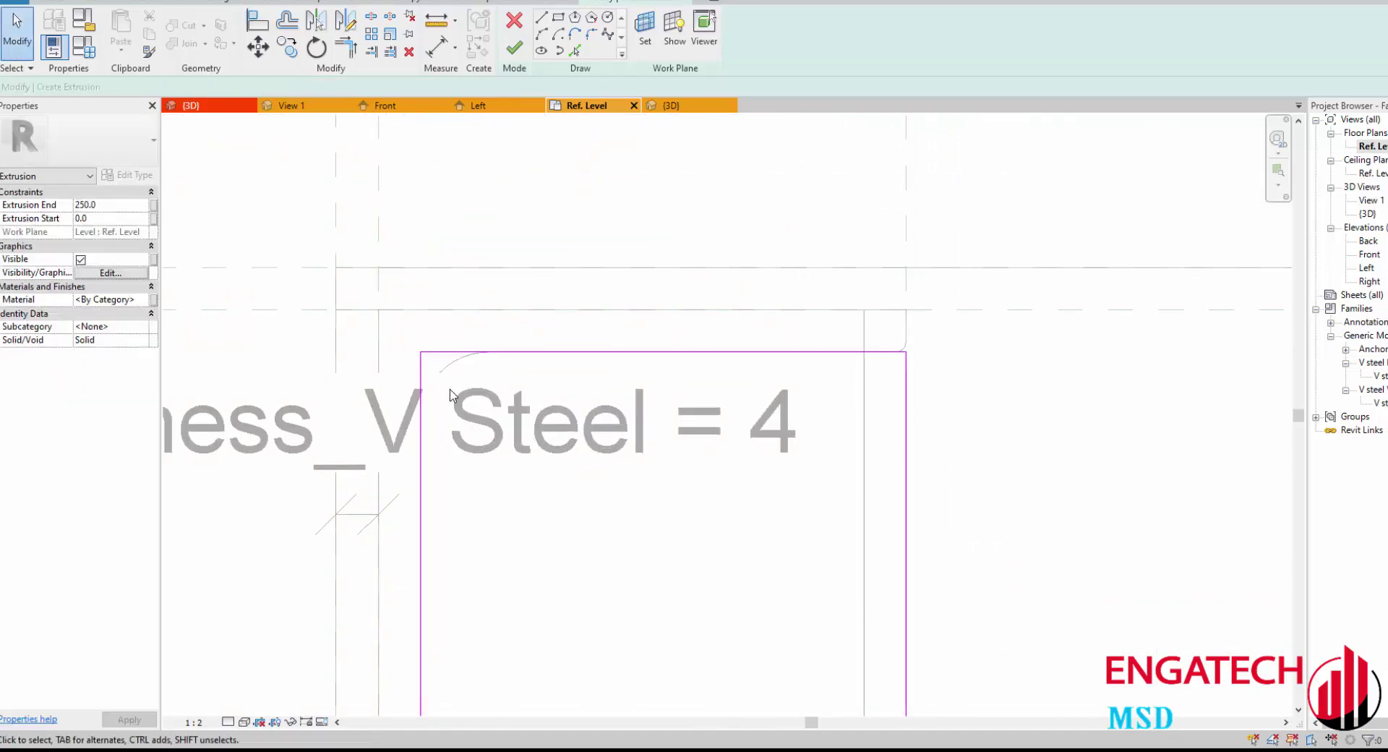
middle_drag(446, 385, 413, 303)
scroll(412, 303, down, 2)
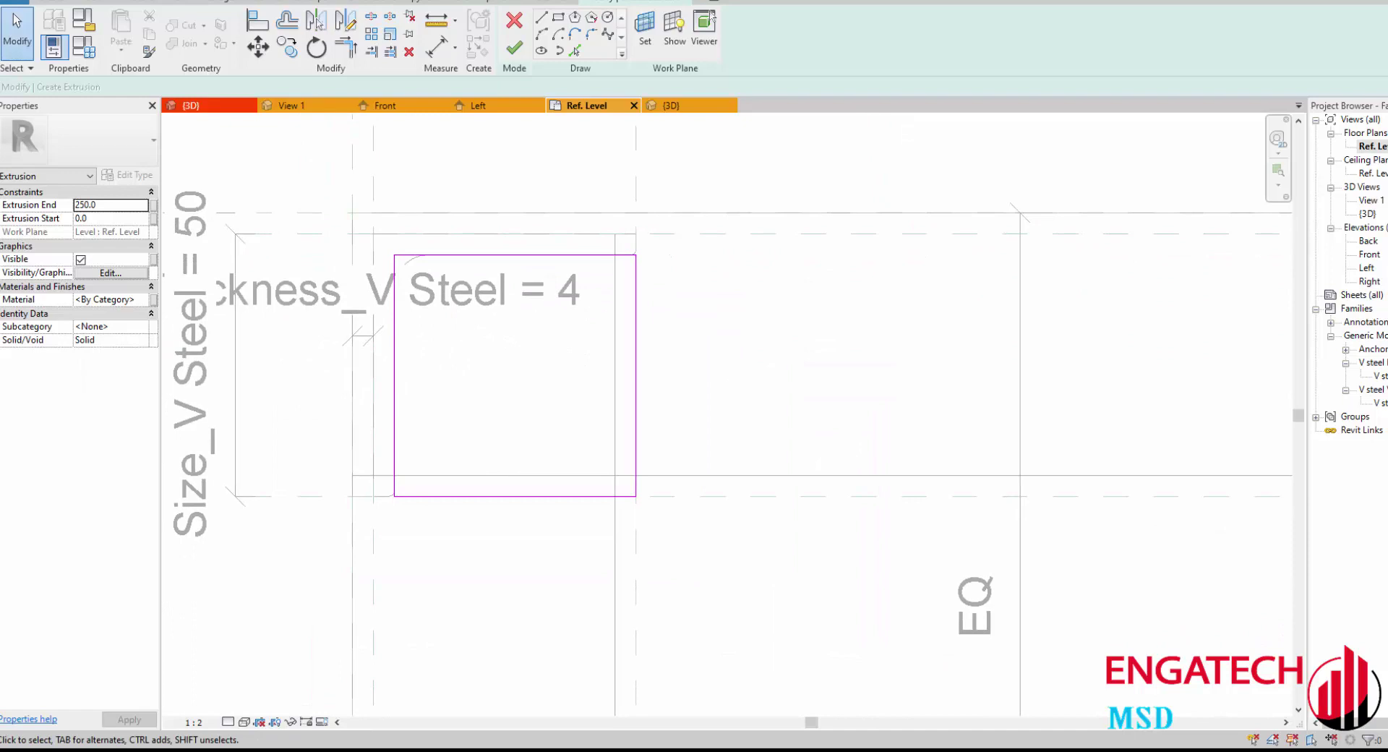
scroll(575, 289, down, 2)
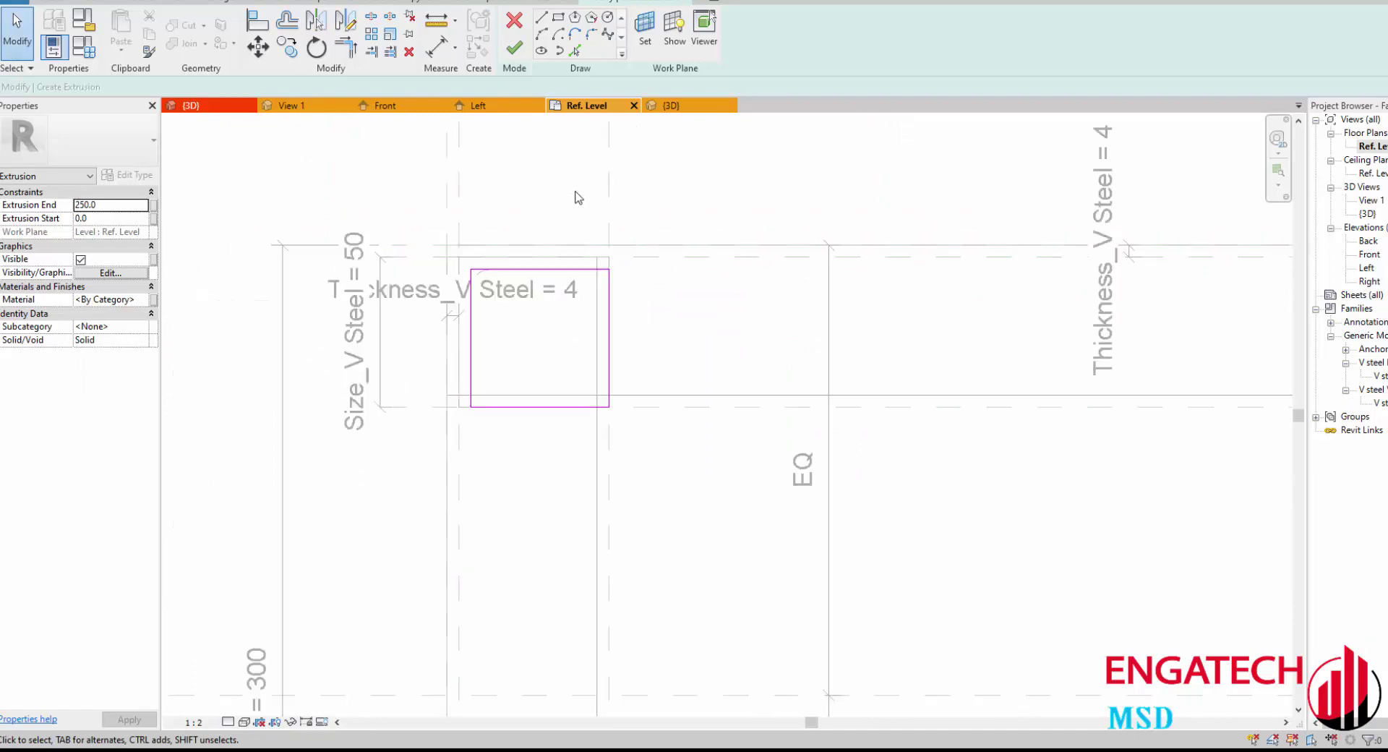
click(515, 22)
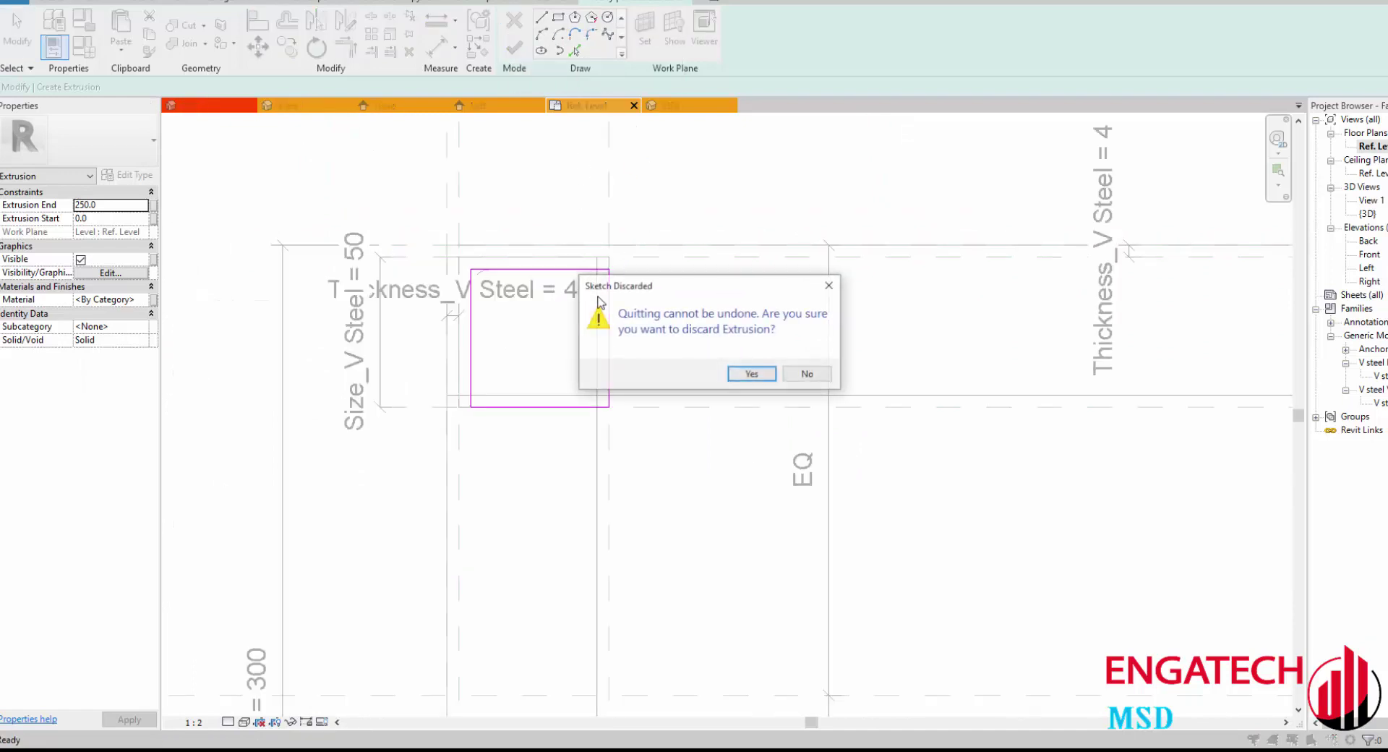
Step: Discard the extrusion sketch and inspect the Size_V Steel dimension and horizontal steel in the Ref. Level plan
click(748, 376)
scroll(454, 373, up, 2)
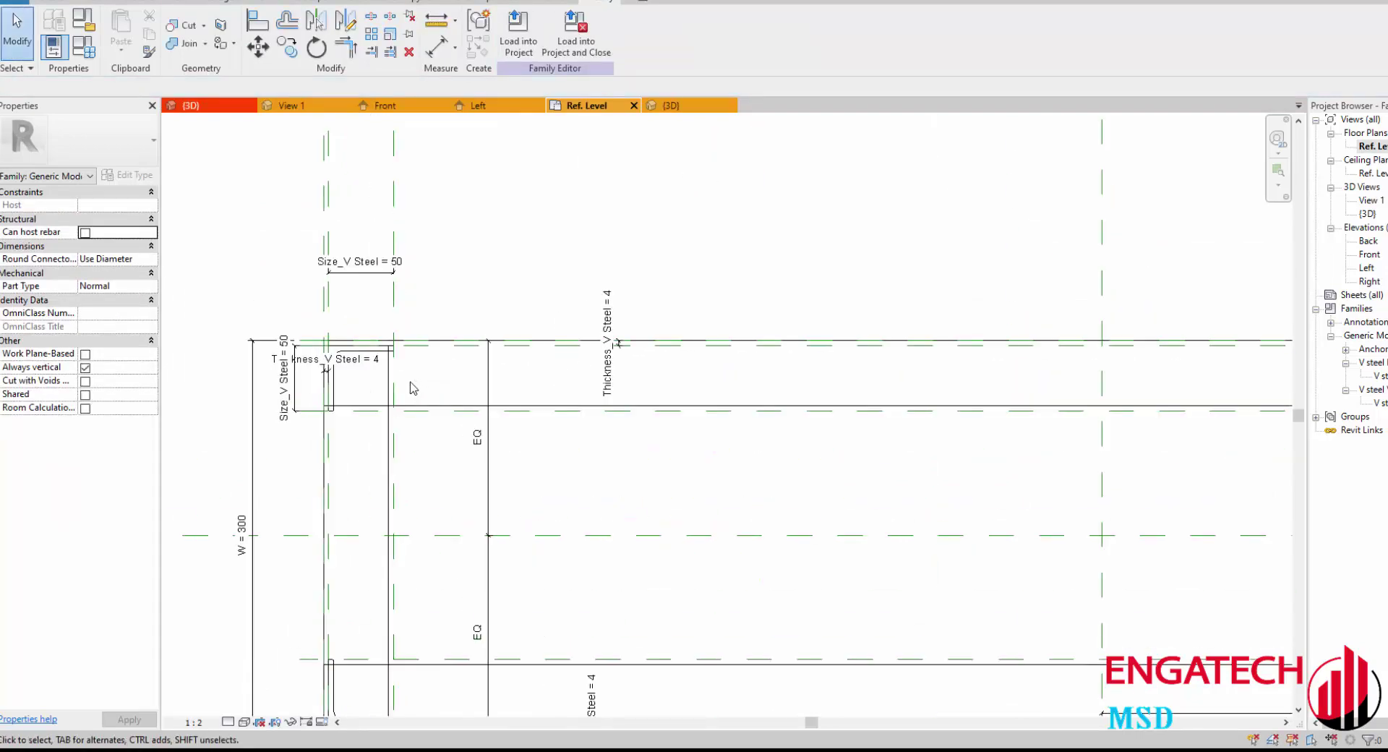
scroll(409, 387, up, 2)
scroll(458, 405, up, 2)
click(436, 457)
scroll(435, 457, down, 2)
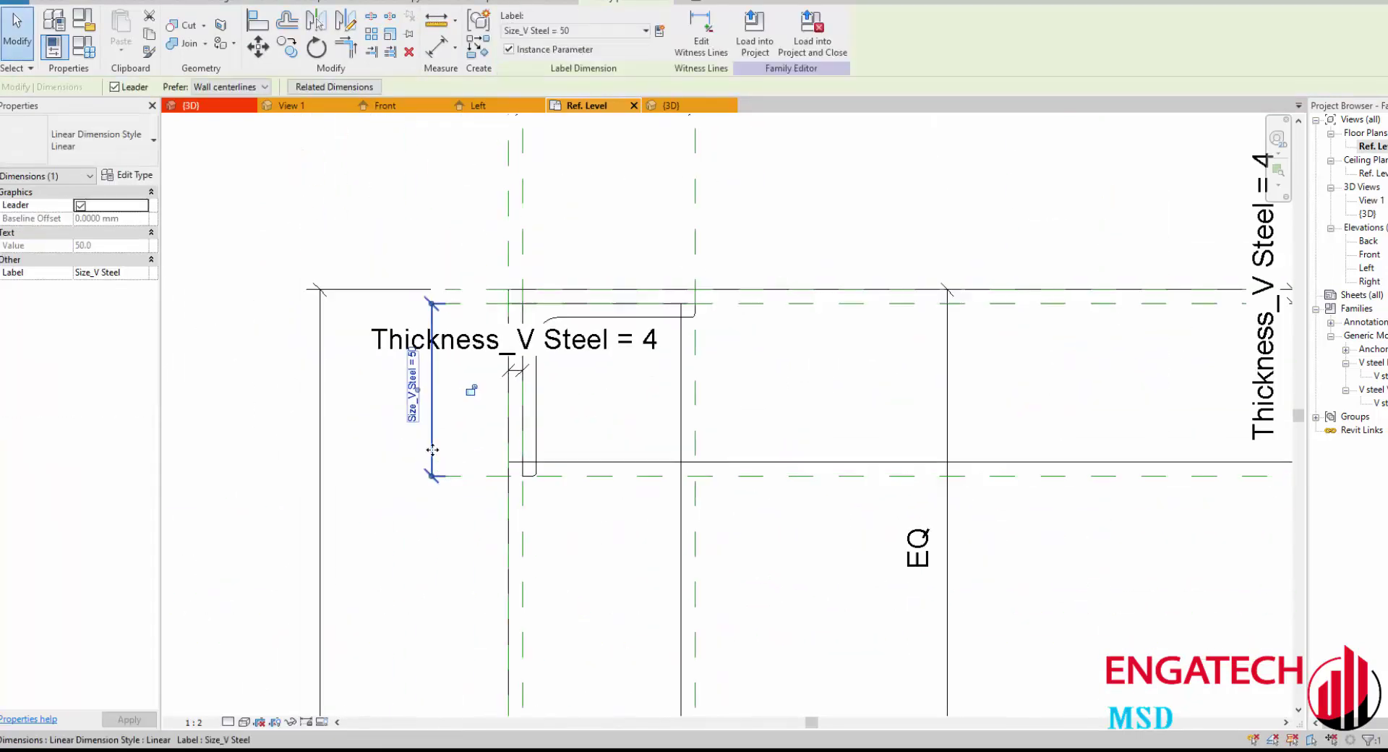
scroll(455, 442, down, 1)
click(530, 222)
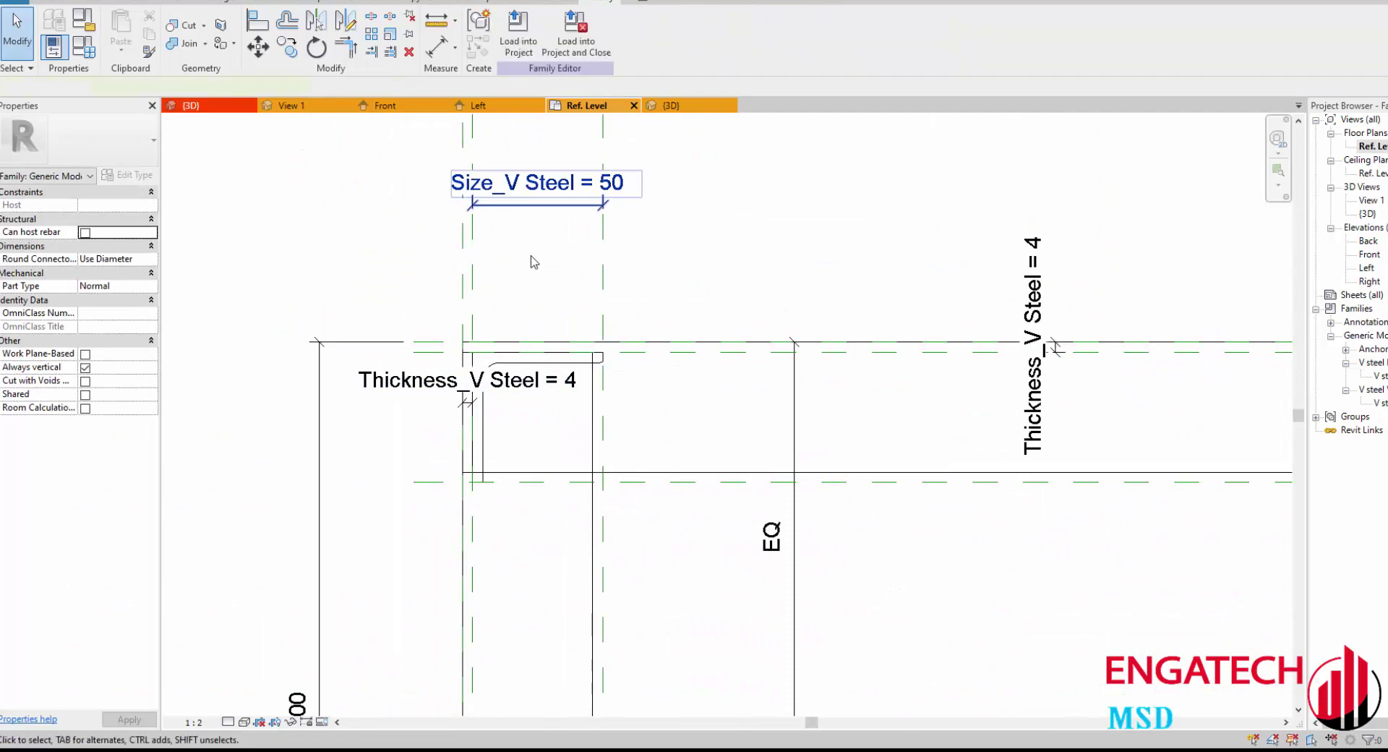
scroll(921, 310, down, 3)
scroll(1016, 282, up, 2)
scroll(1045, 347, up, 2)
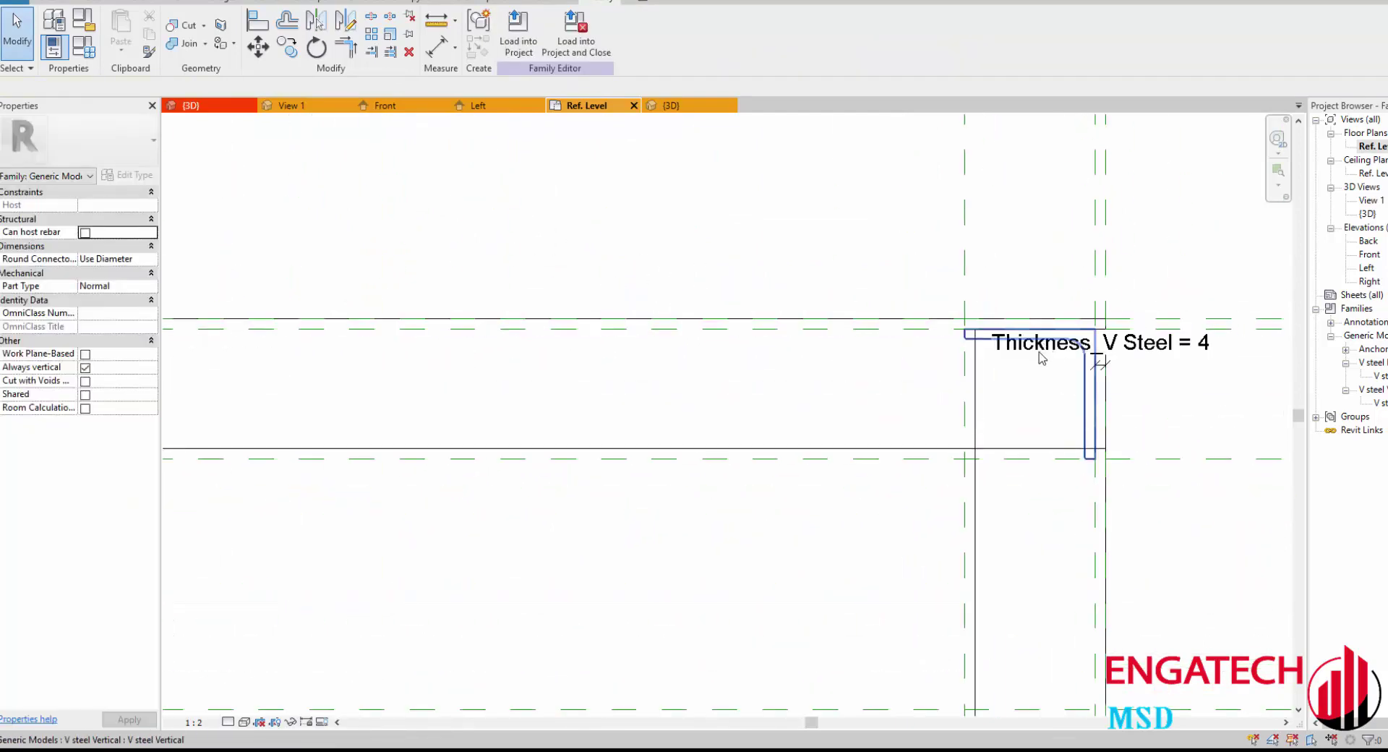
scroll(1037, 353, up, 2)
middle_drag(1156, 406, 964, 205)
scroll(958, 207, down, 5)
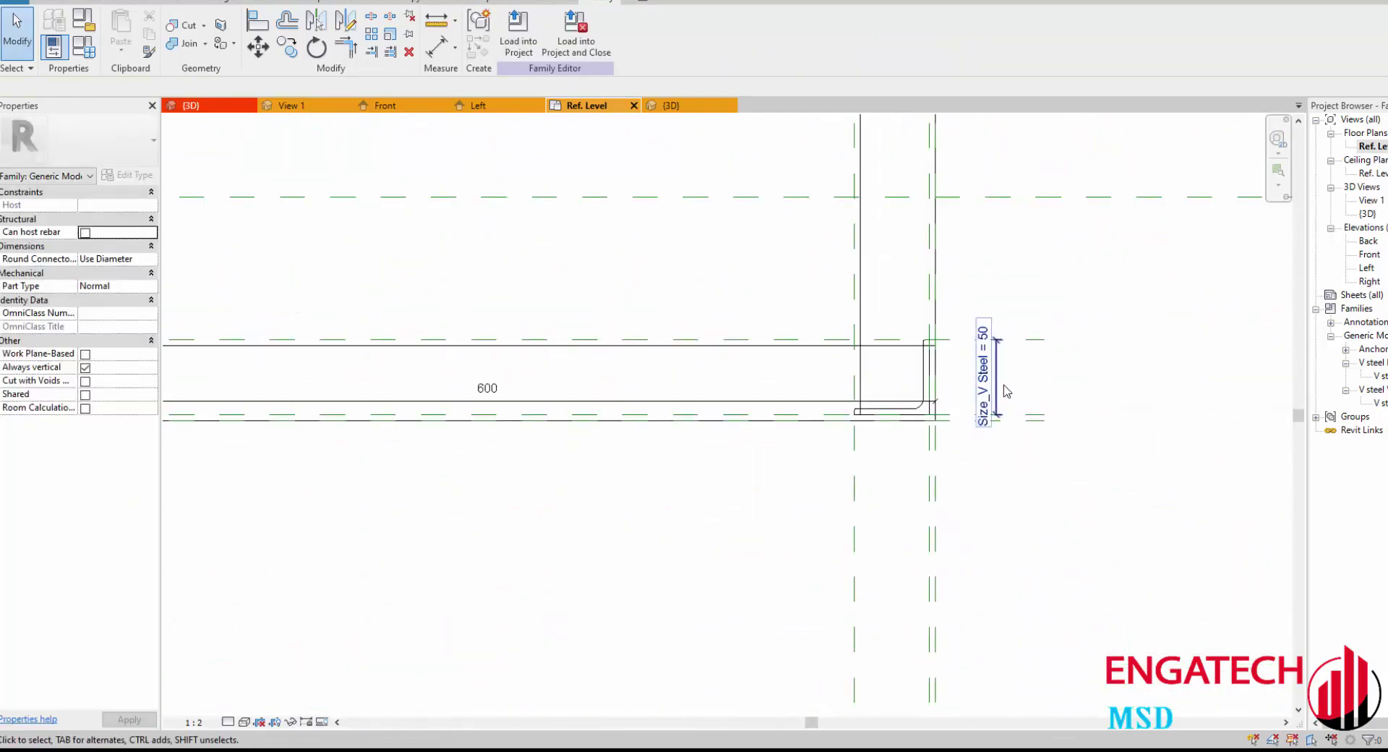
middle_drag(1004, 428, 1023, 384)
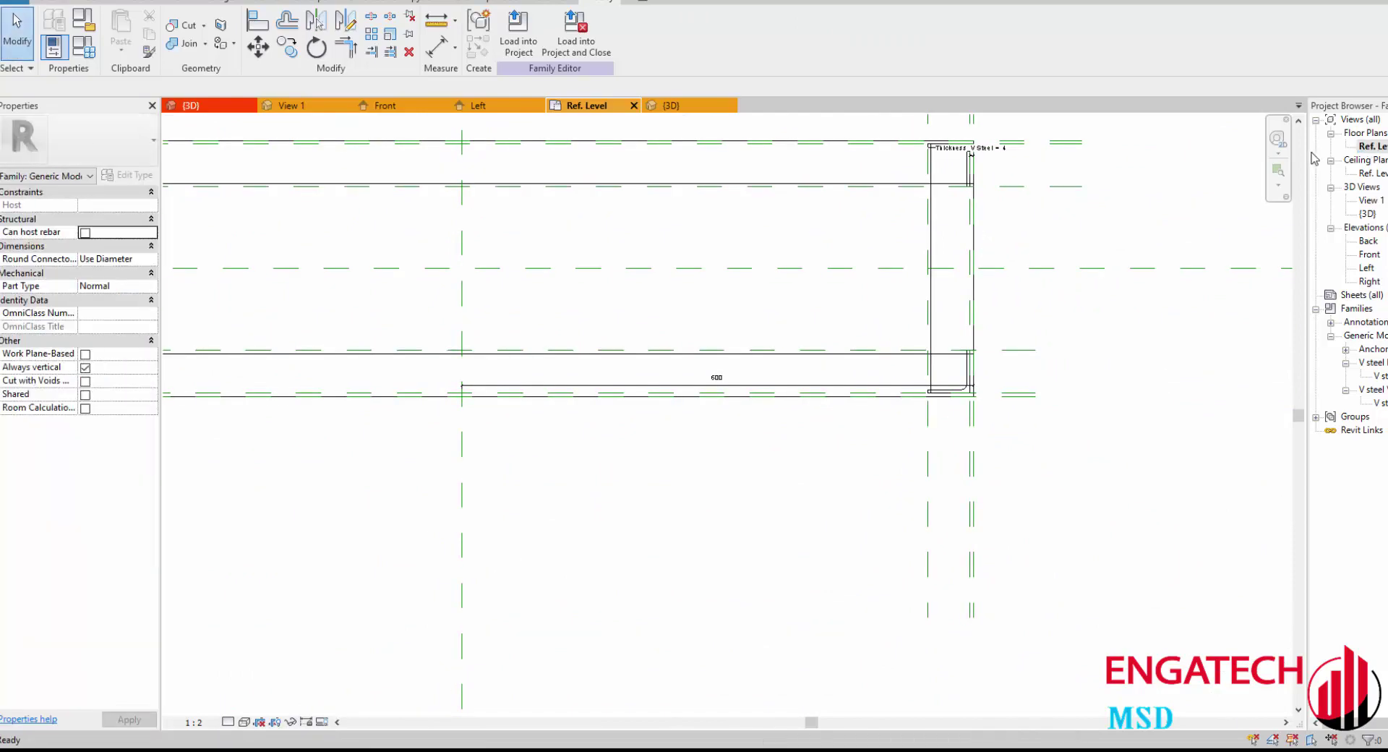
scroll(362, 199, down, 3)
scroll(441, 254, up, 4)
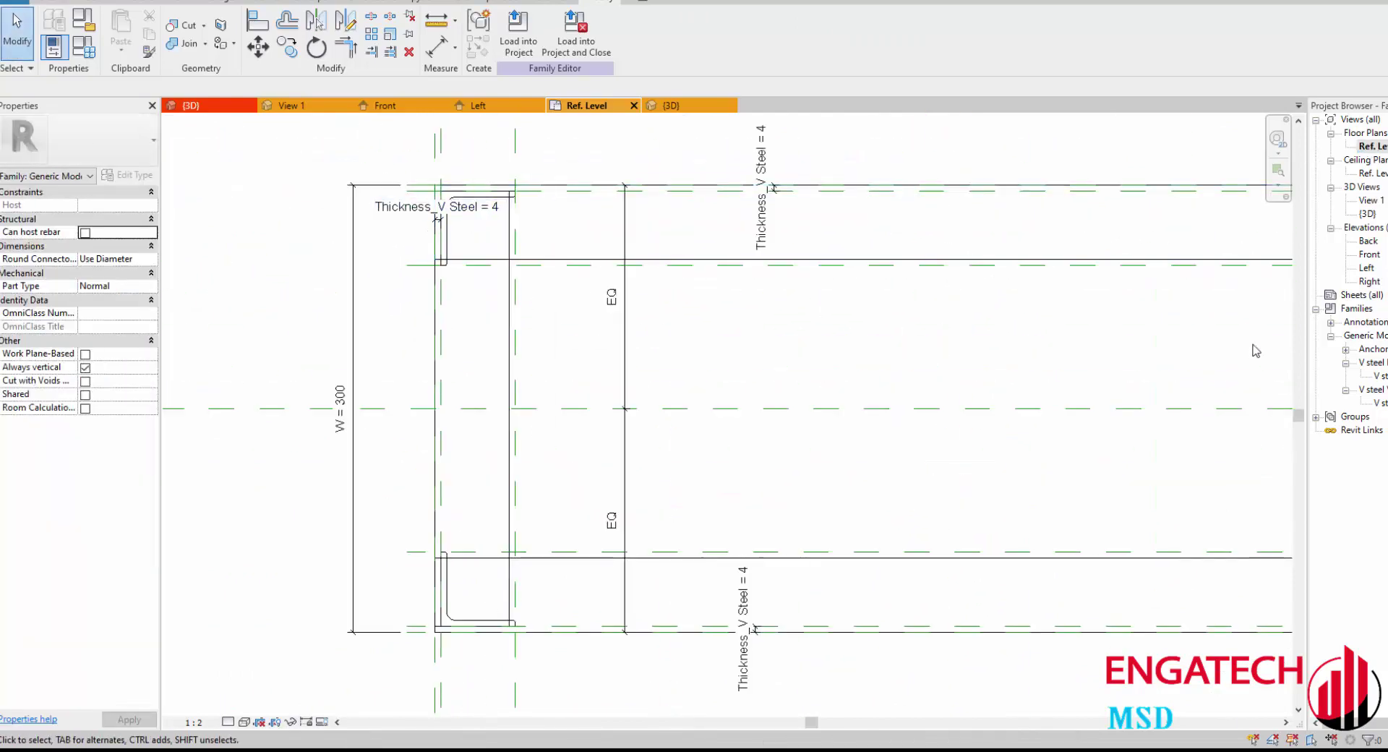
Step: Open the Front elevation and select the vertical steel member to check it against H = 500
double_click(1369, 255)
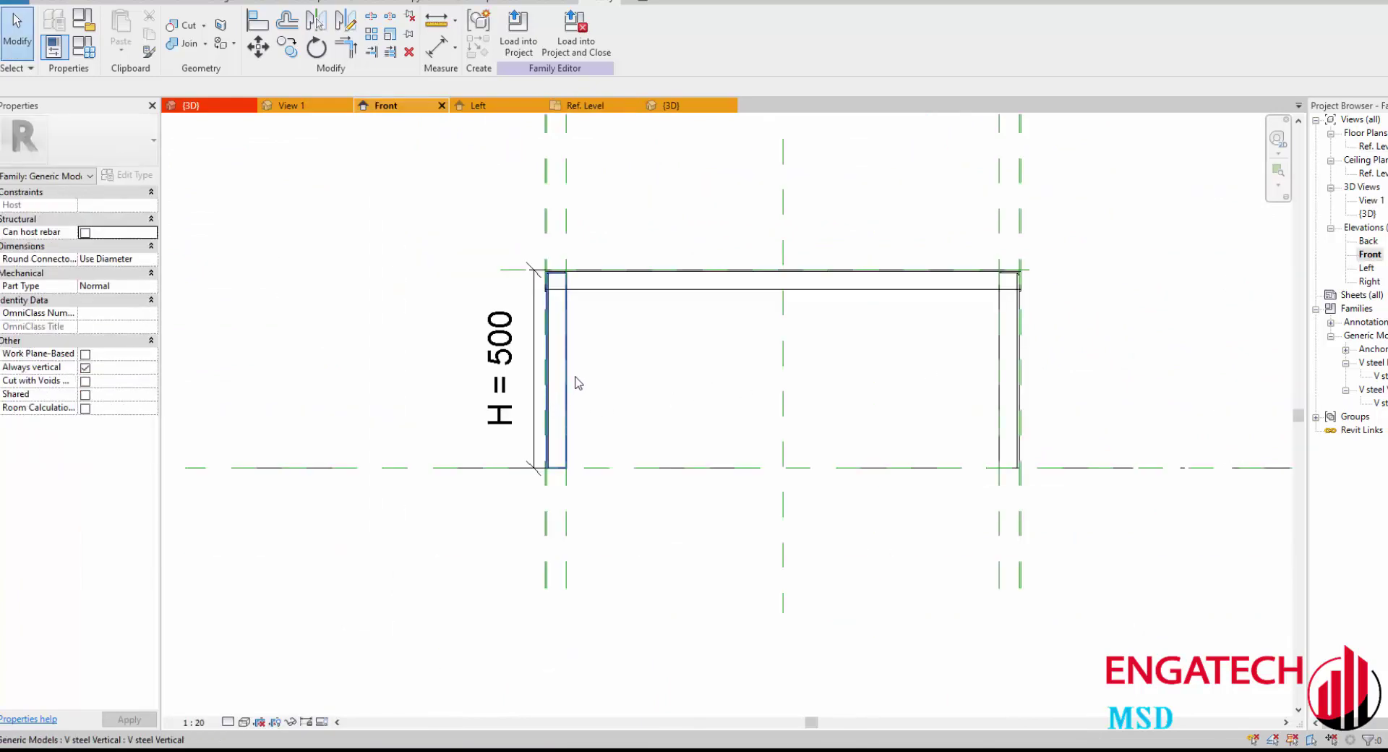
click(571, 386)
scroll(559, 465, up, 1)
scroll(577, 453, up, 1)
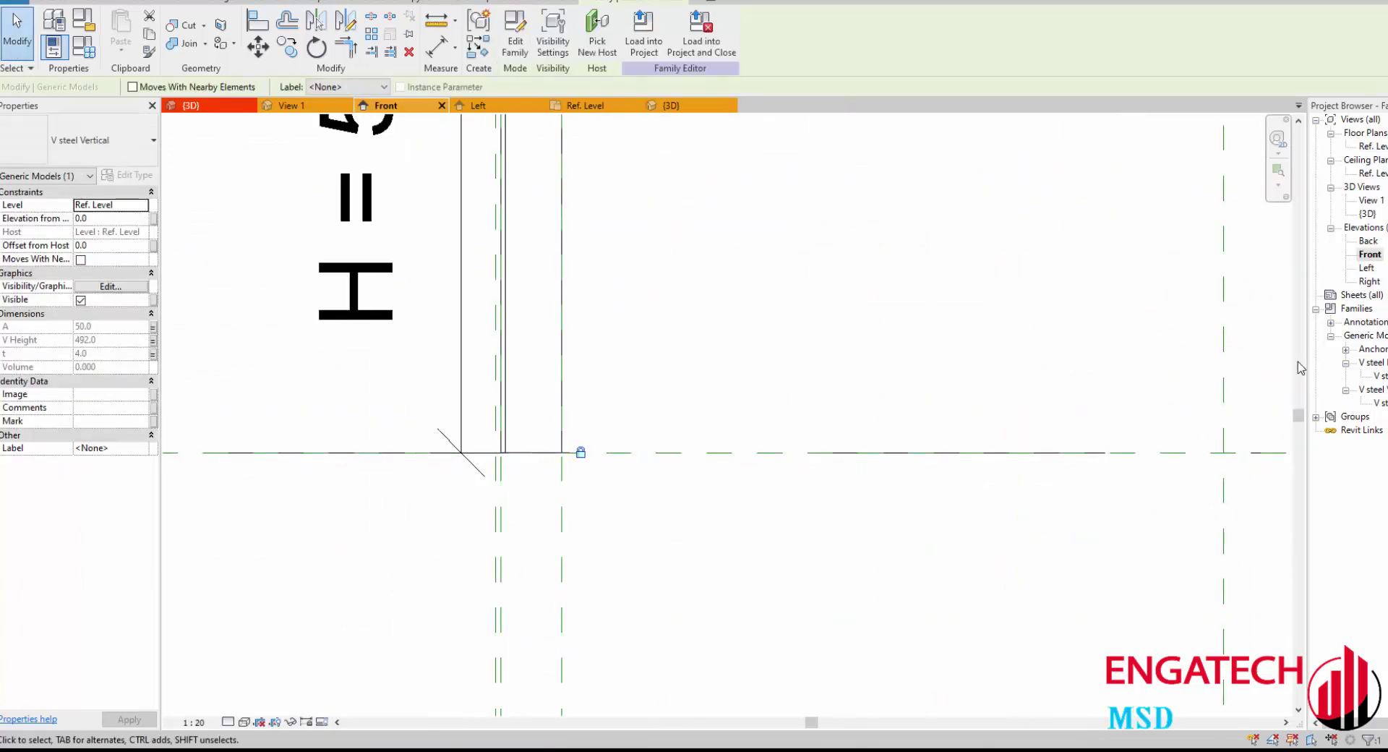
scroll(577, 452, up, 1)
scroll(874, 335, down, 1)
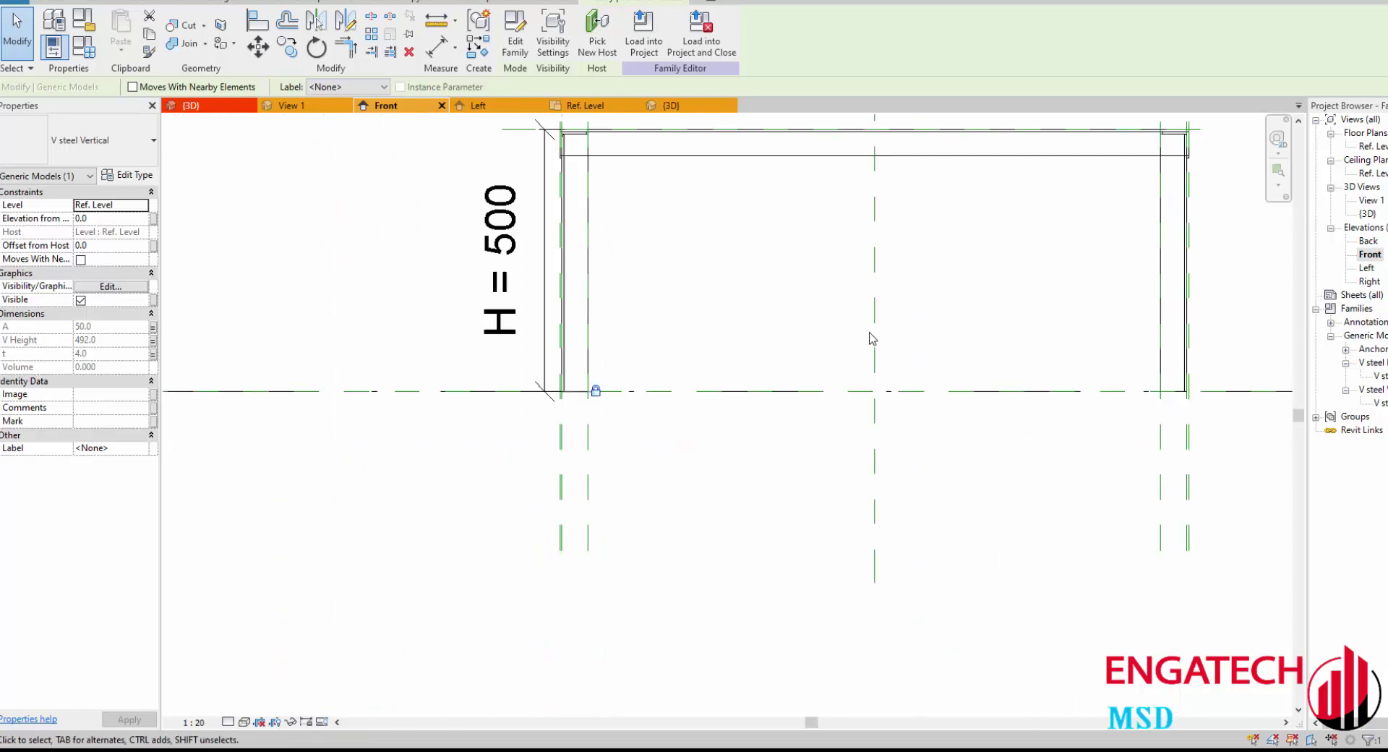
scroll(1075, 319, down, 1)
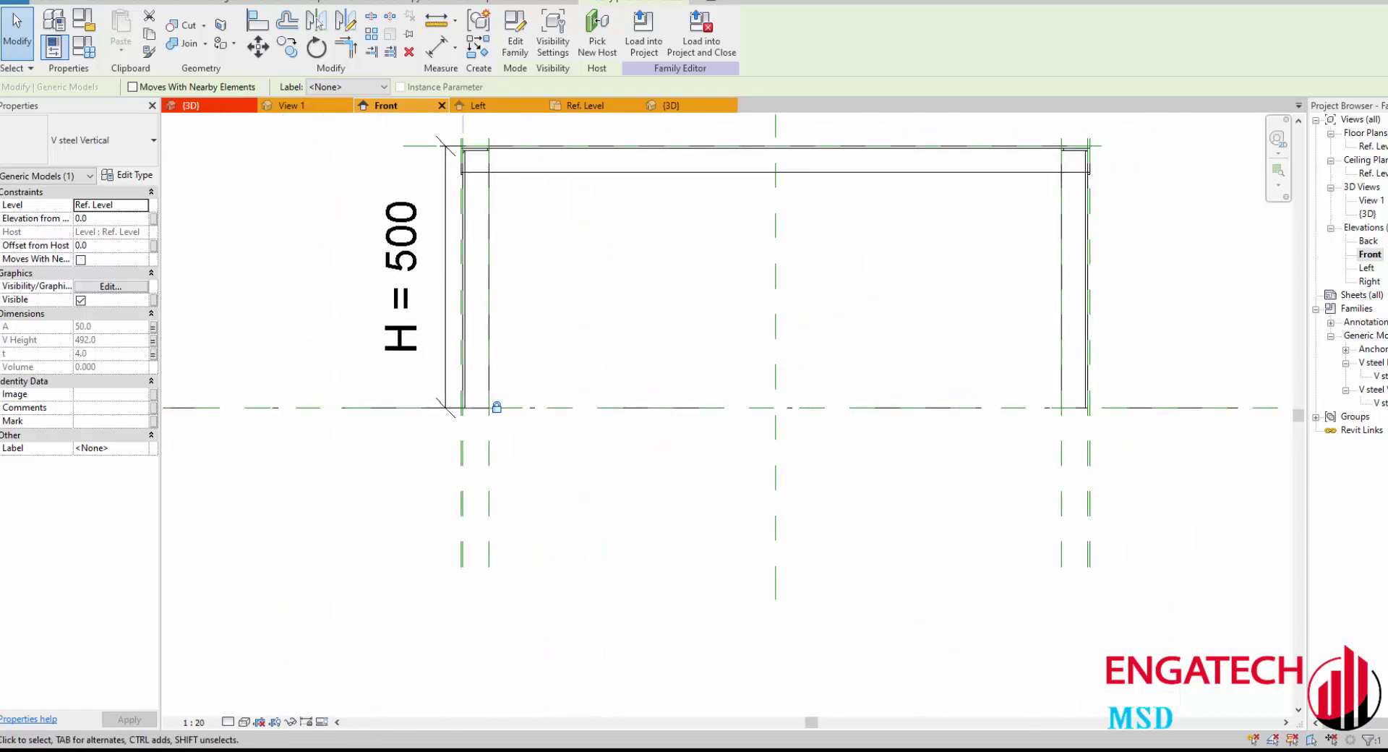
scroll(461, 402, up, 2)
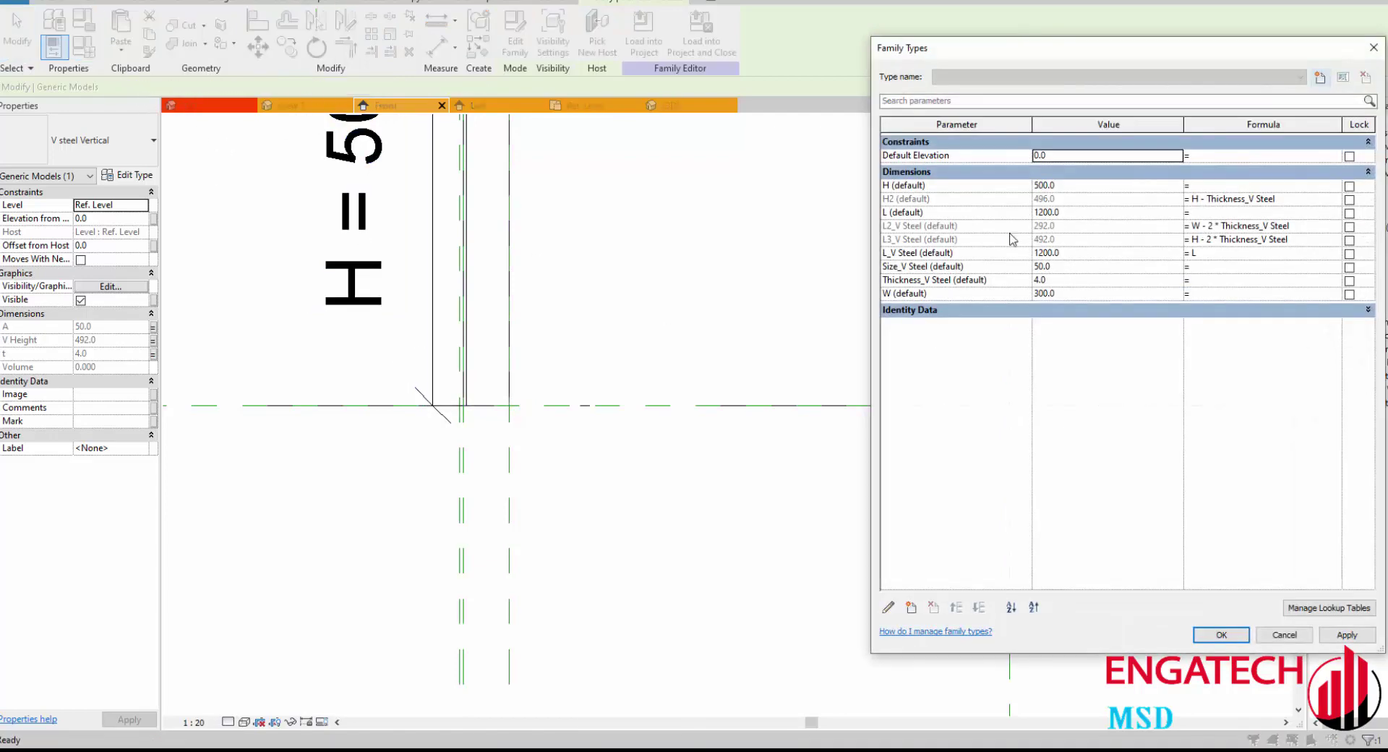
Step: Change the L3_V Steel formula to H - 3 * Thickness_V Steel, making the legs 488 tall
click(1005, 239)
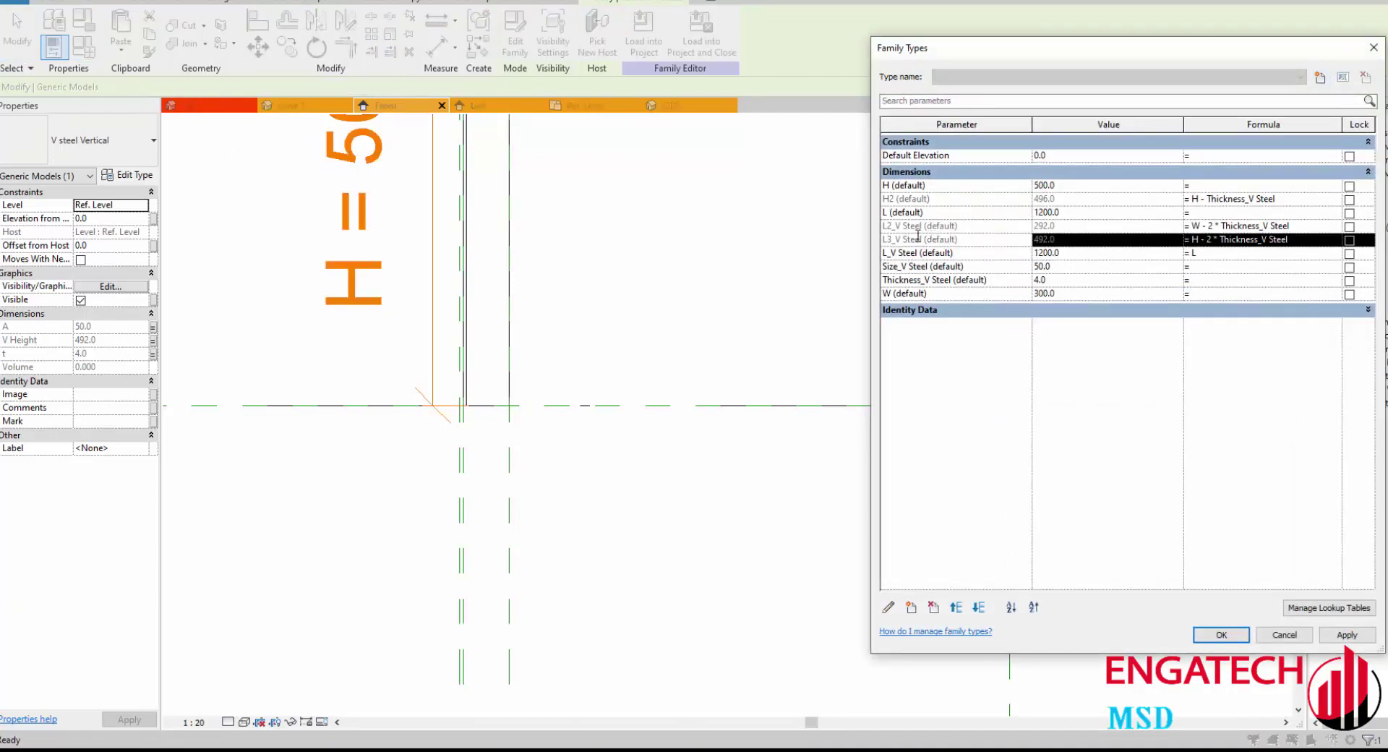
click(1209, 240)
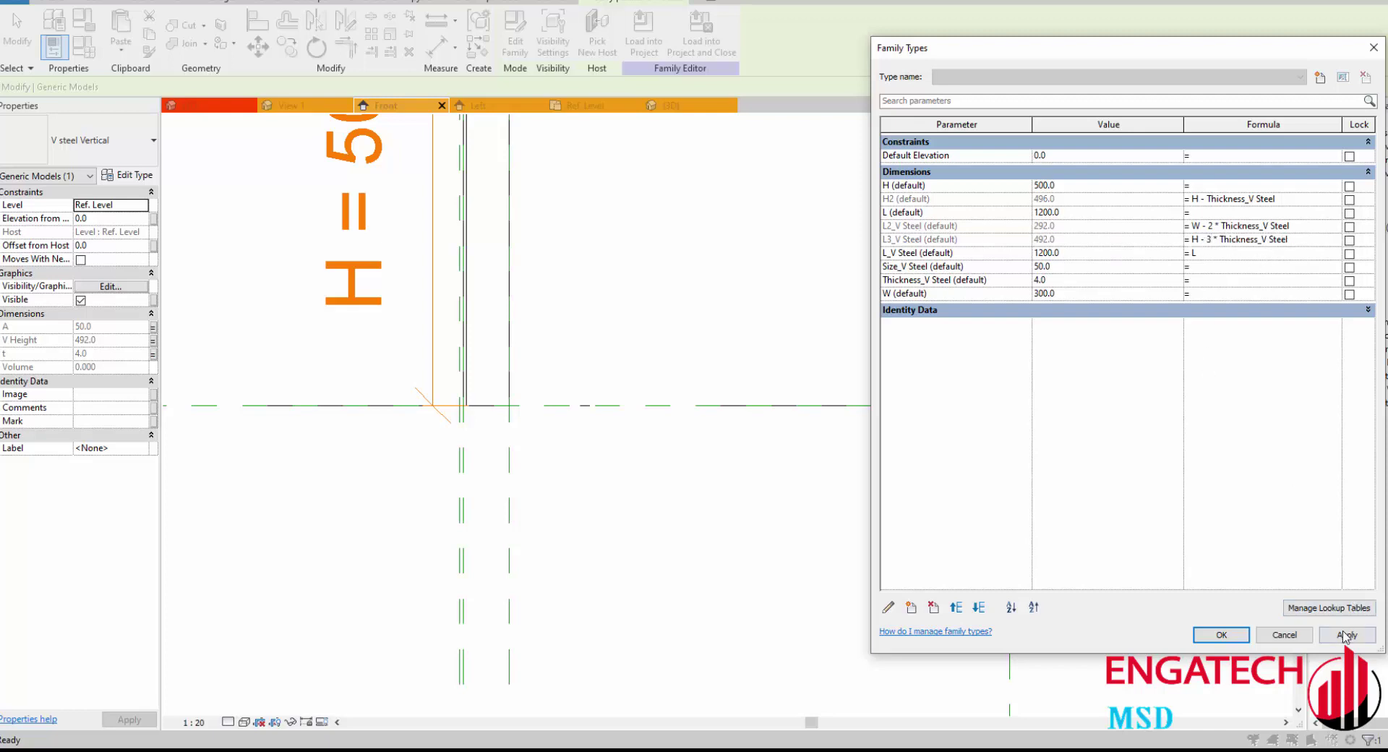
click(1221, 635)
scroll(535, 311, down, 3)
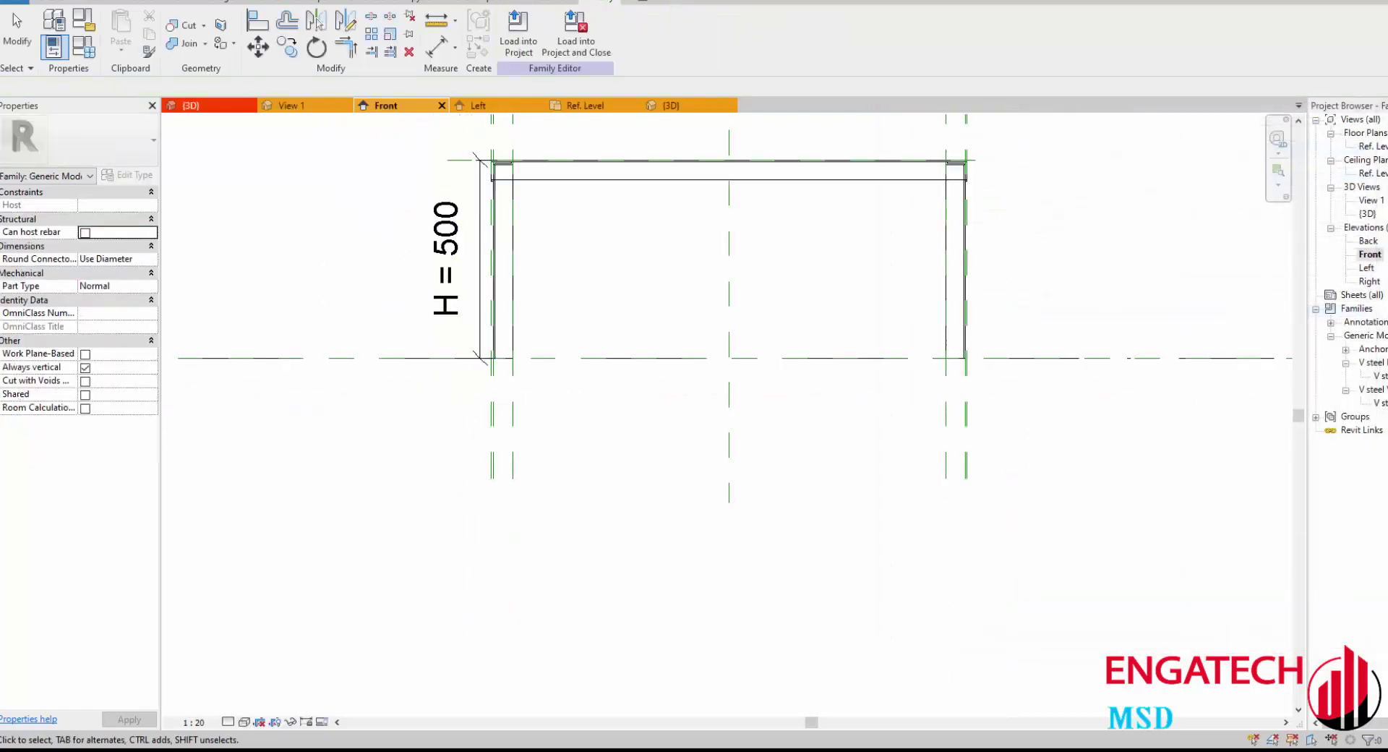
Step: In the 3D view, select all four vertical legs of the frame
click(671, 104)
shift+middle_drag(713, 293, 660, 320)
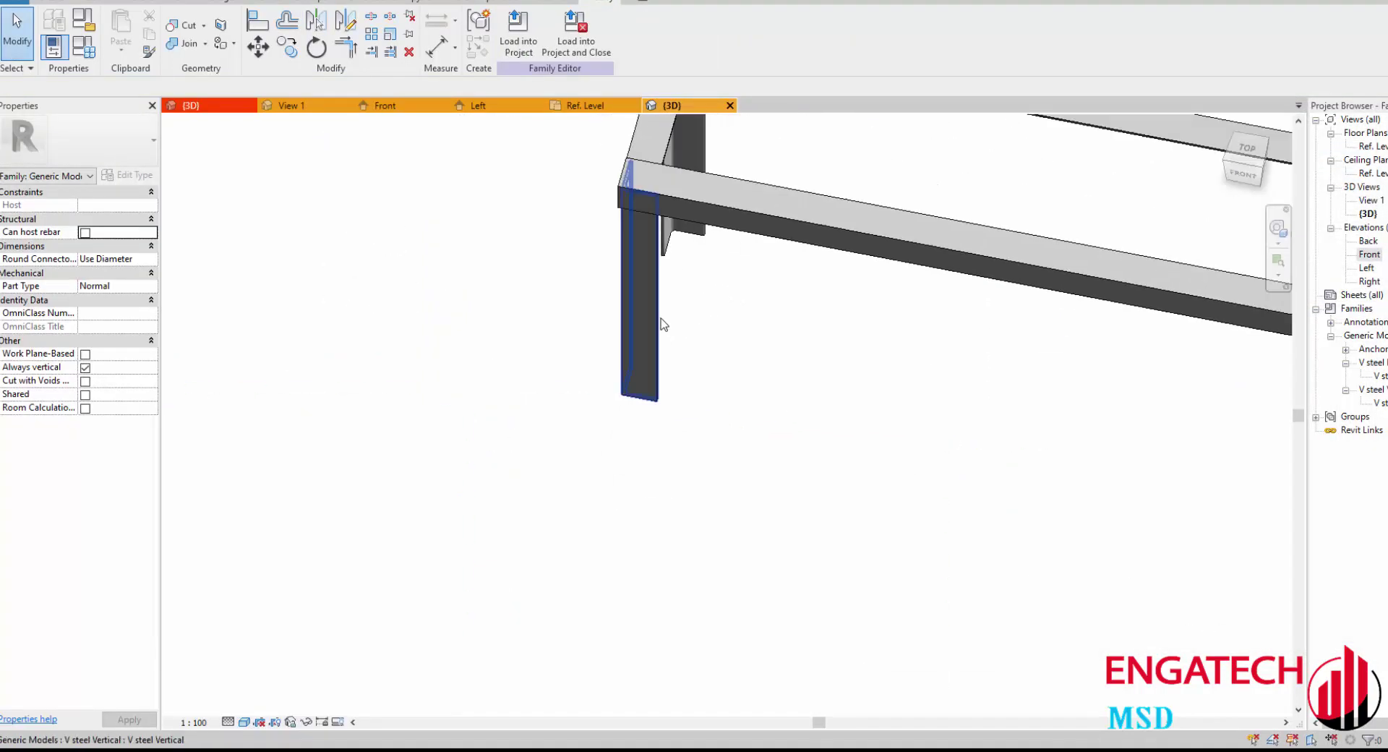
click(661, 311)
ctrl+click(687, 262)
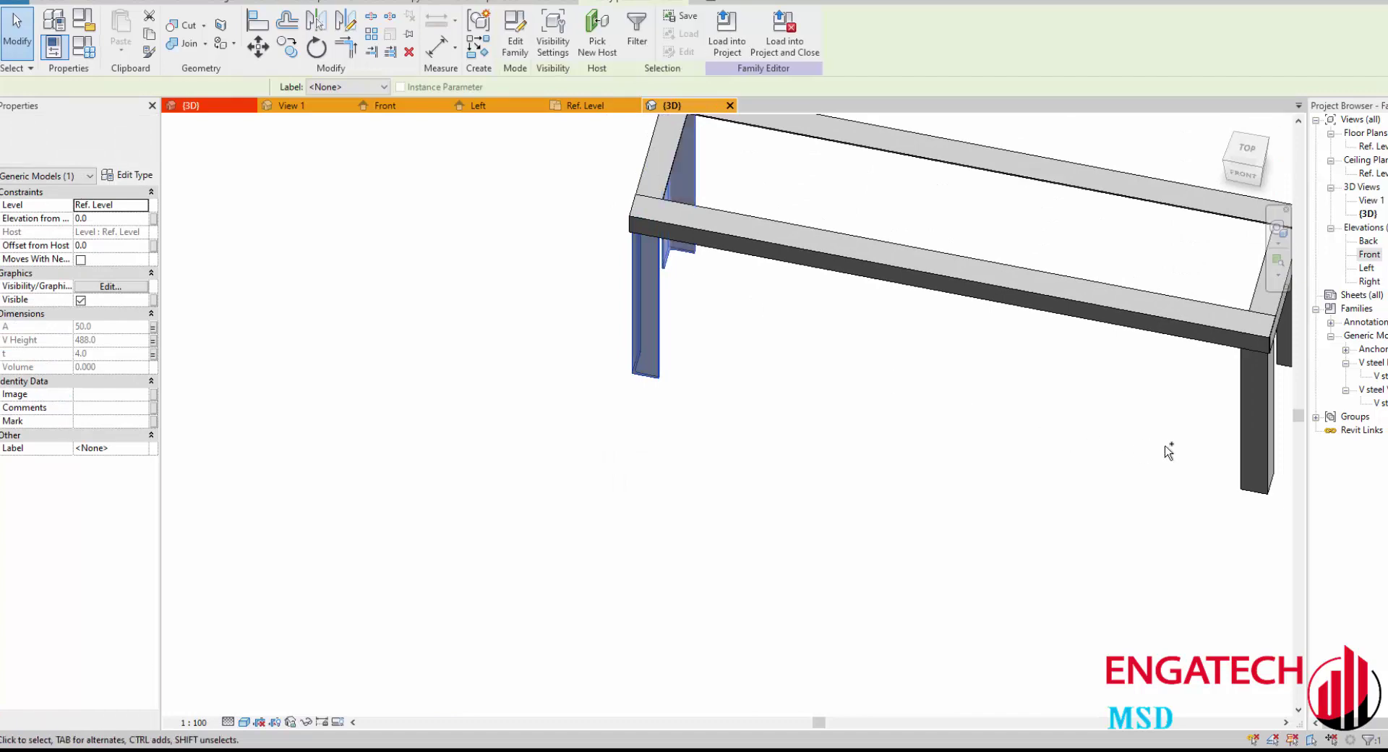
ctrl+click(1247, 441)
middle_drag(1247, 441, 802, 427)
ctrl+click(866, 351)
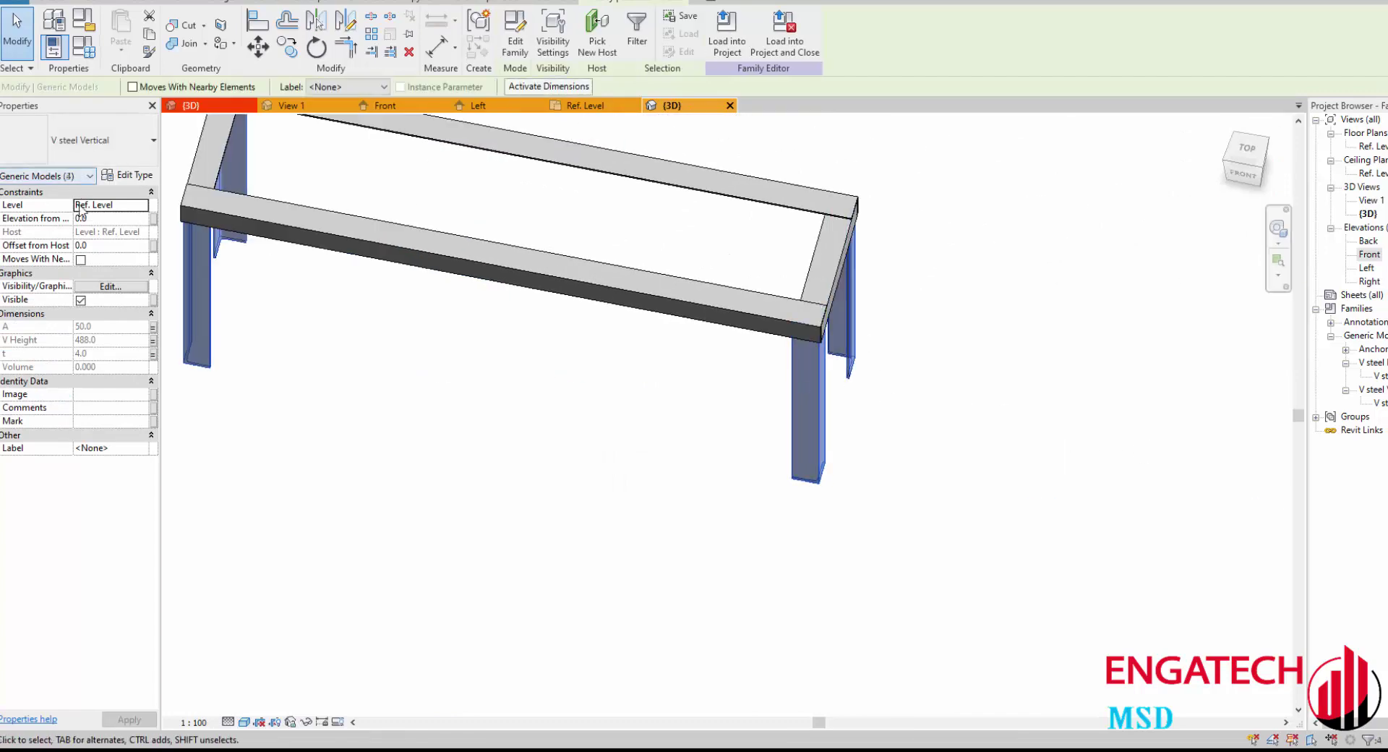
click(152, 219)
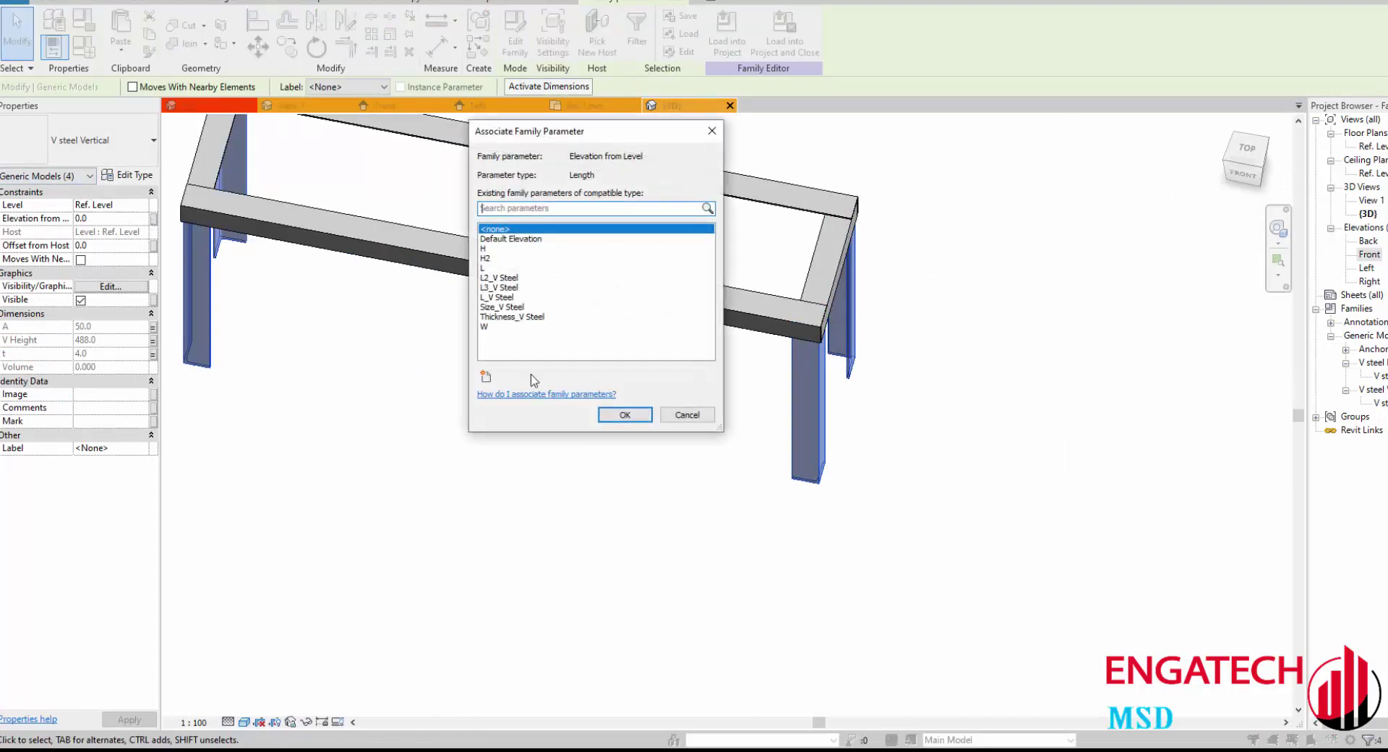
Step: Associate the legs' Elevation from Level with Thickness_V Steel, lifting them 4.0 above the level
click(486, 378)
text(Offset Vstee 2)
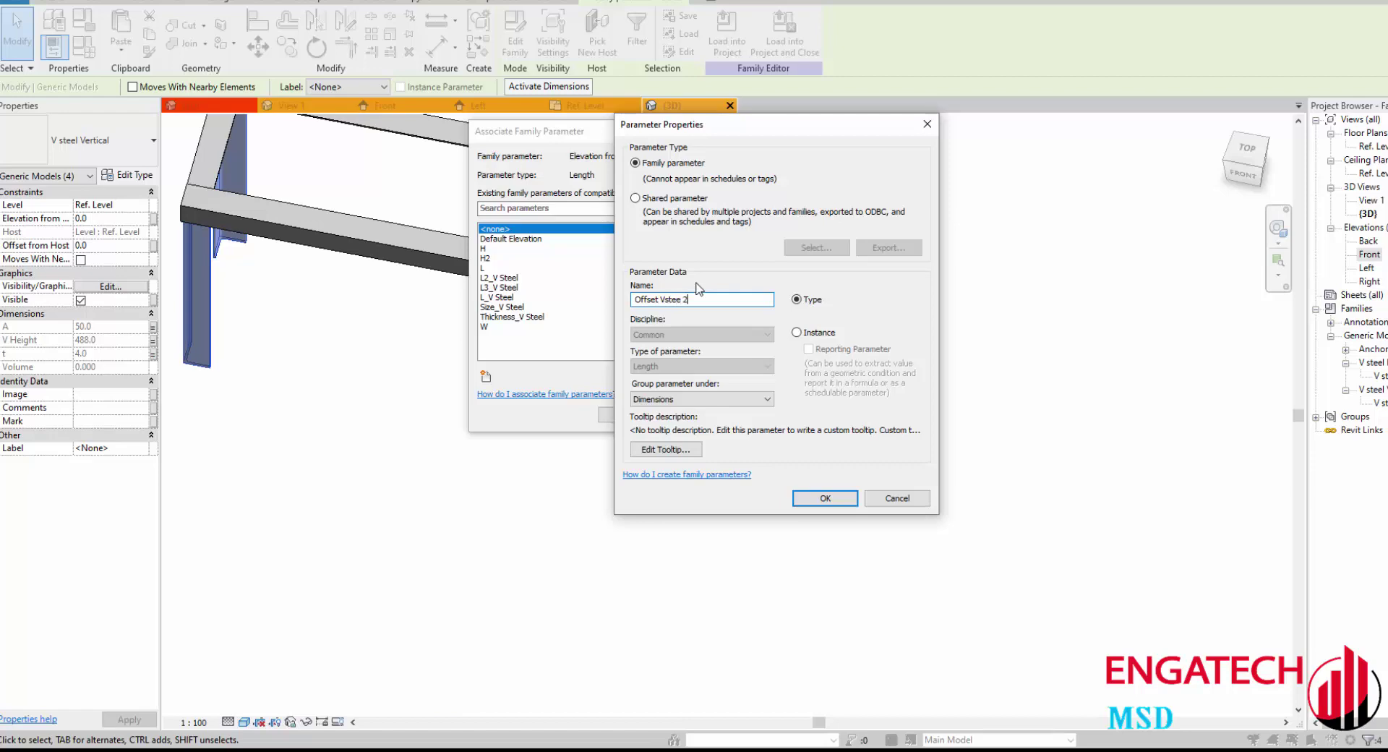
click(826, 499)
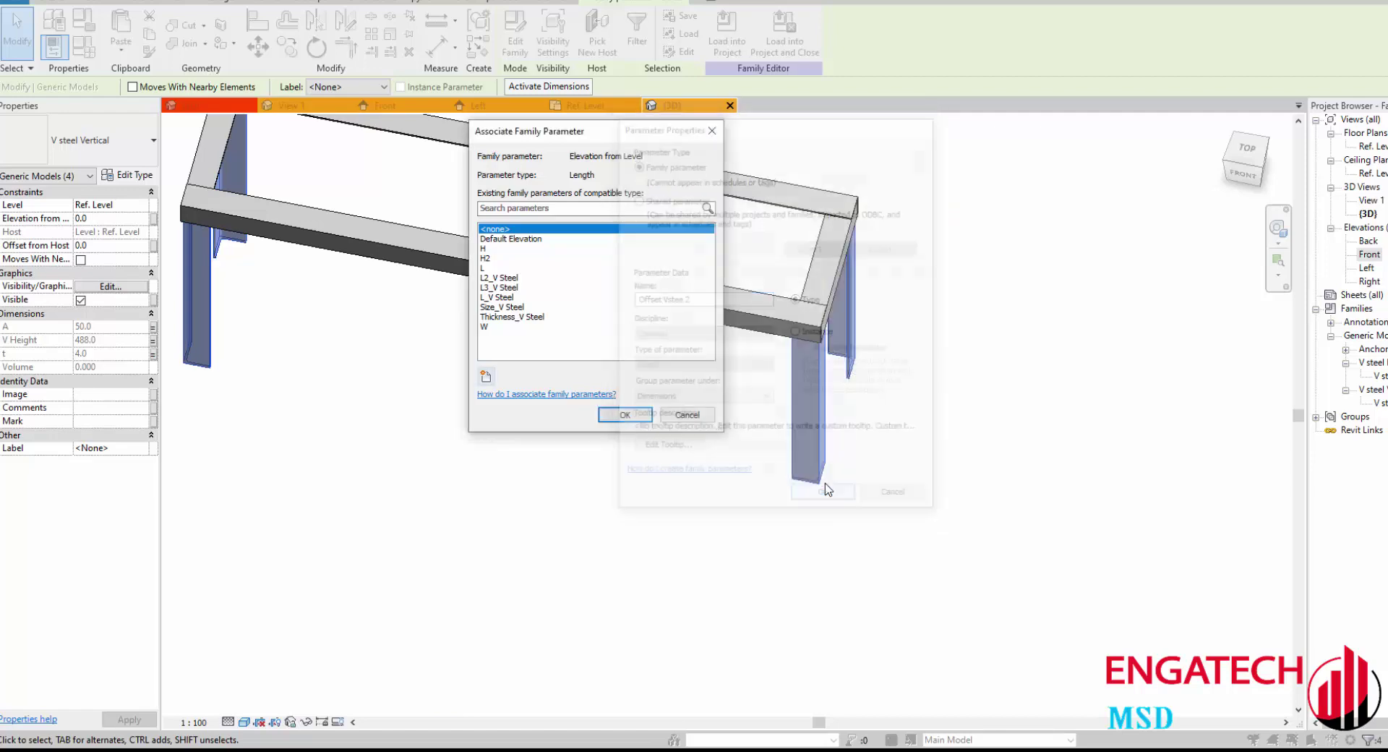
click(686, 410)
click(152, 218)
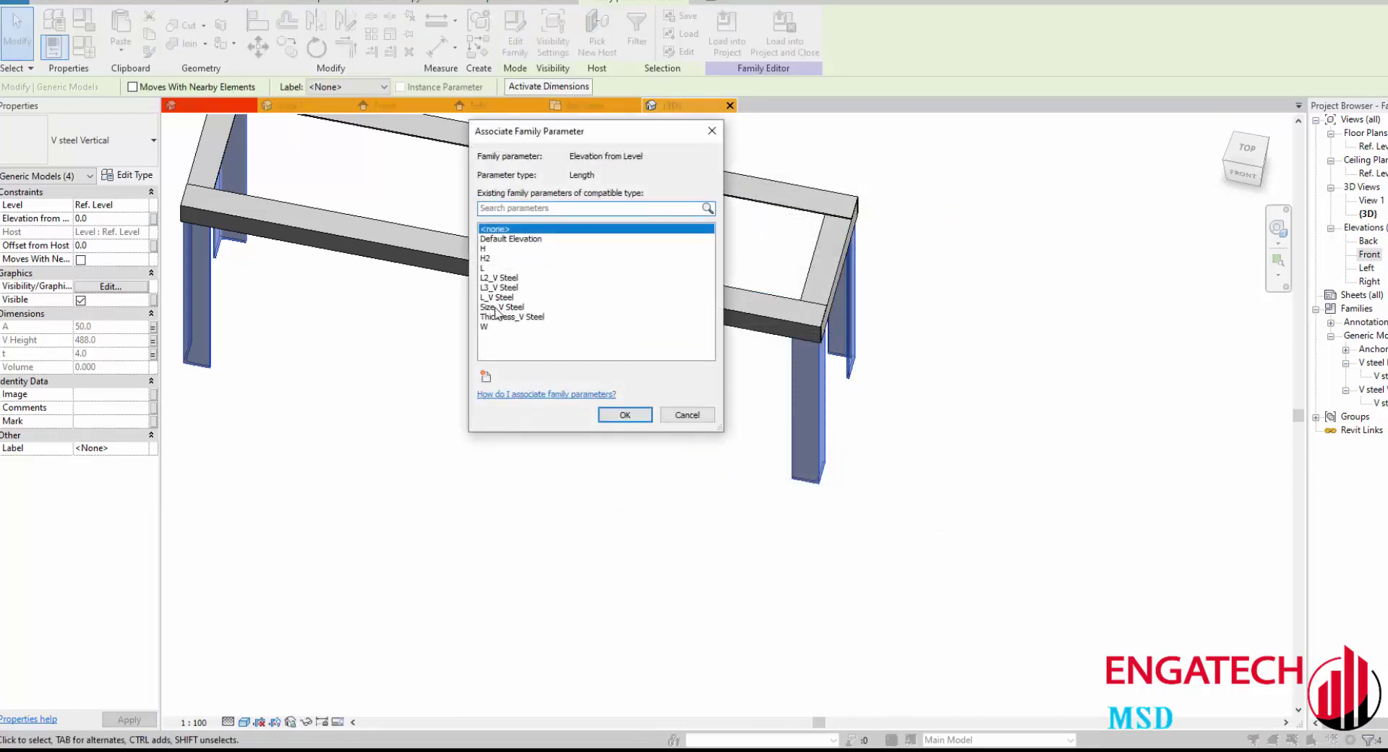
click(497, 308)
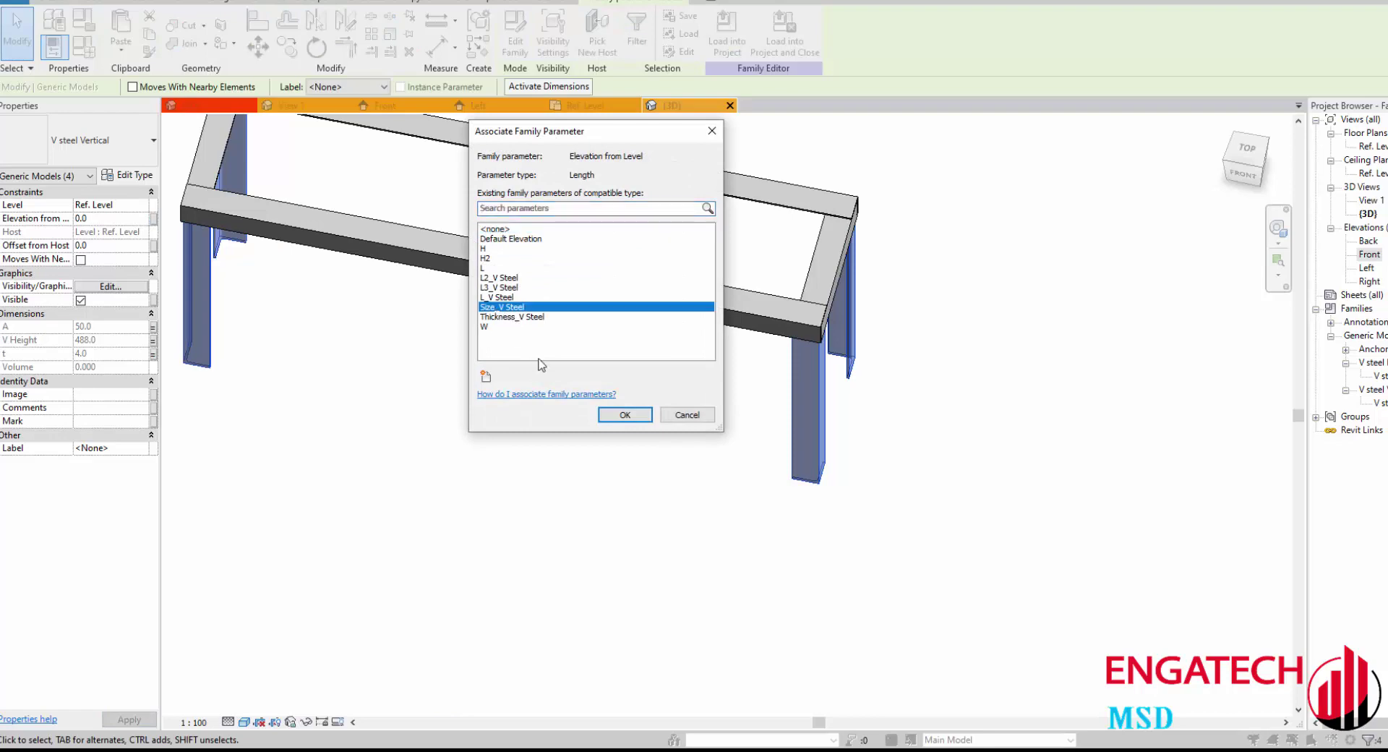
click(520, 318)
click(625, 414)
Step: Clear the leg selection and return to the Ref. Level plan, framed on the angle corner
shift+middle_drag(909, 449, 835, 470)
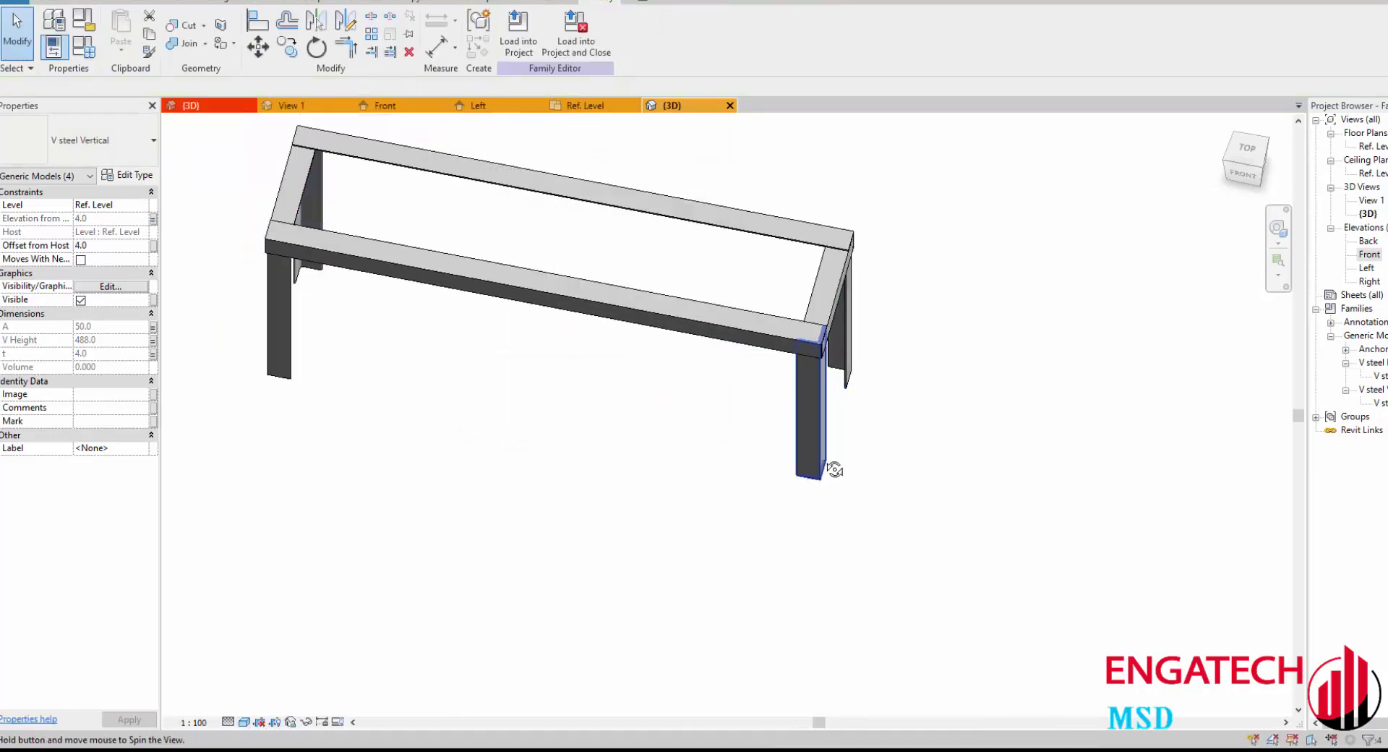
key(Escape)
click(585, 106)
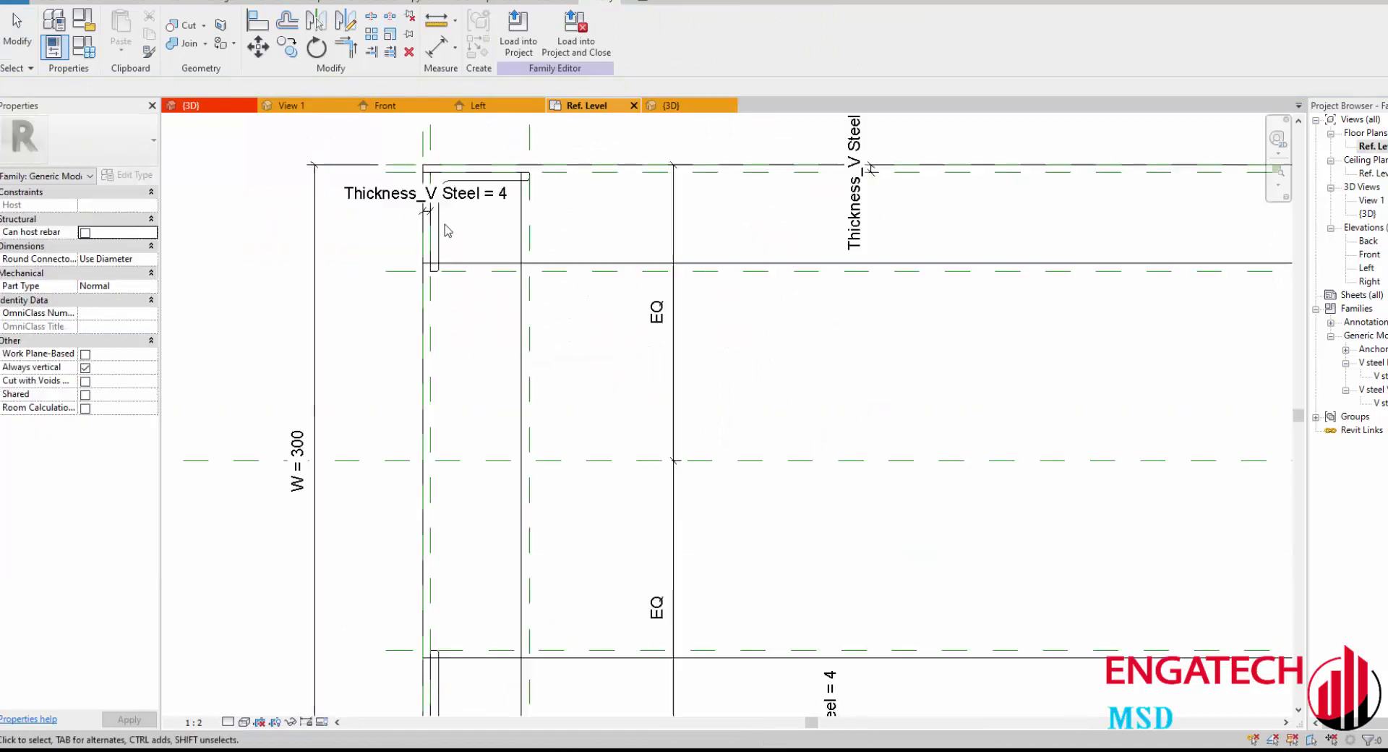
scroll(445, 230, up, 1)
middle_drag(398, 328, 428, 410)
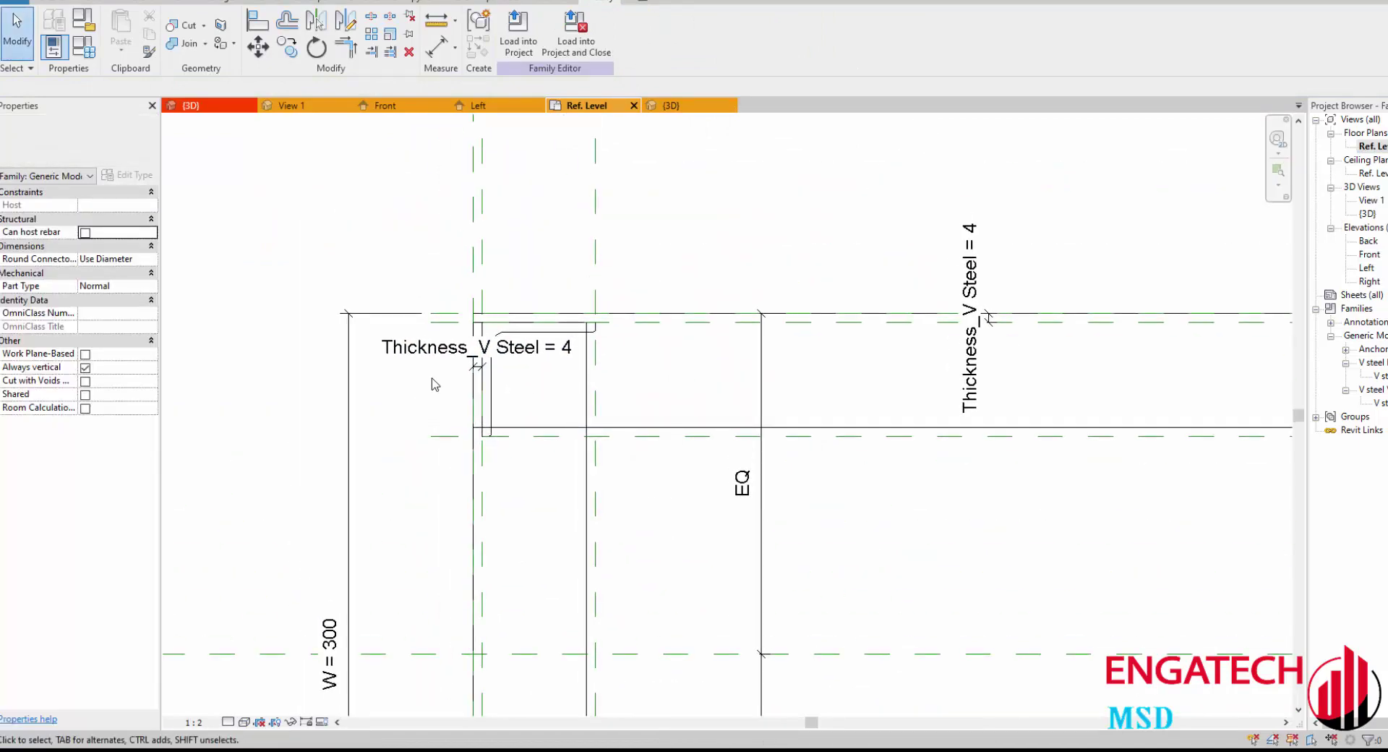
mouse_move(434, 384)
middle_down()
mouse_move(442, 406)
mouse_move(442, 380)
middle_up()
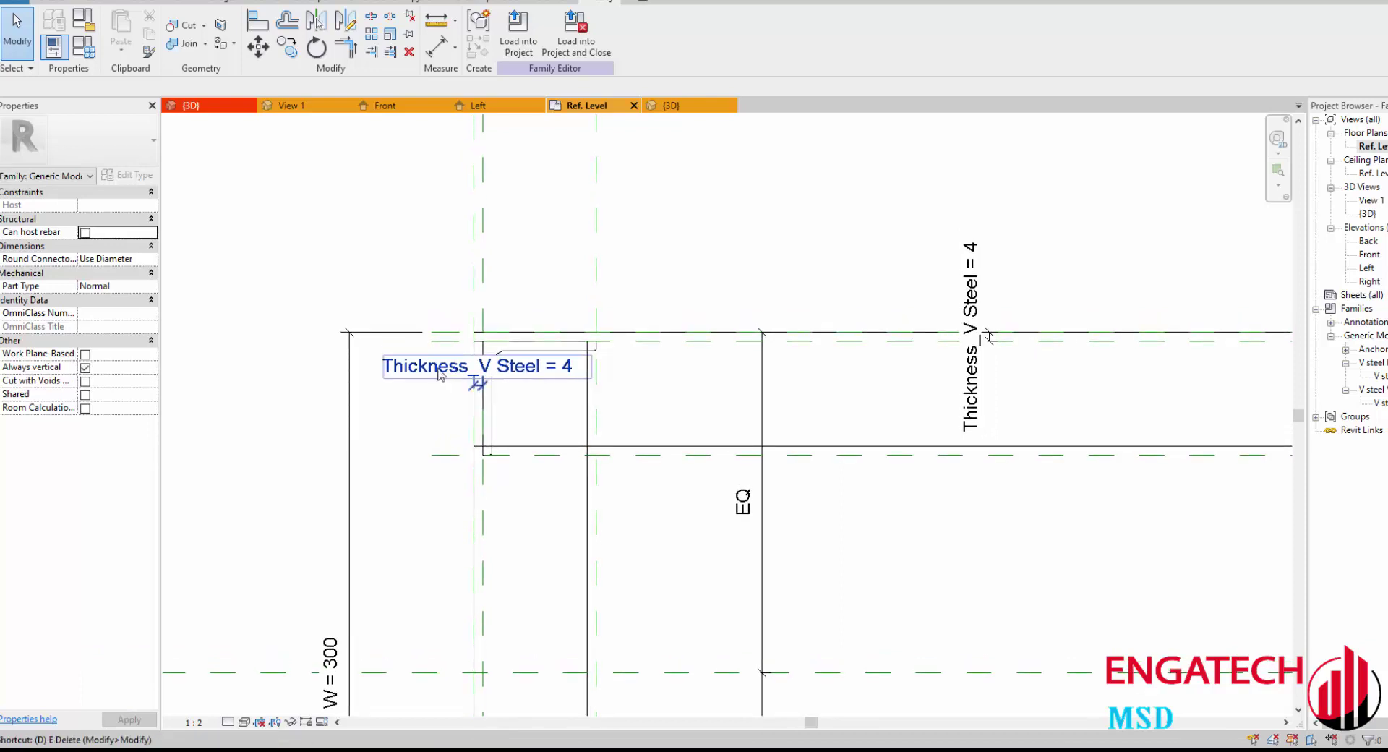
Step: Place two aligned 50 dimensions (DI) between the angle's reference planes
key(d)
key(i)
click(432, 340)
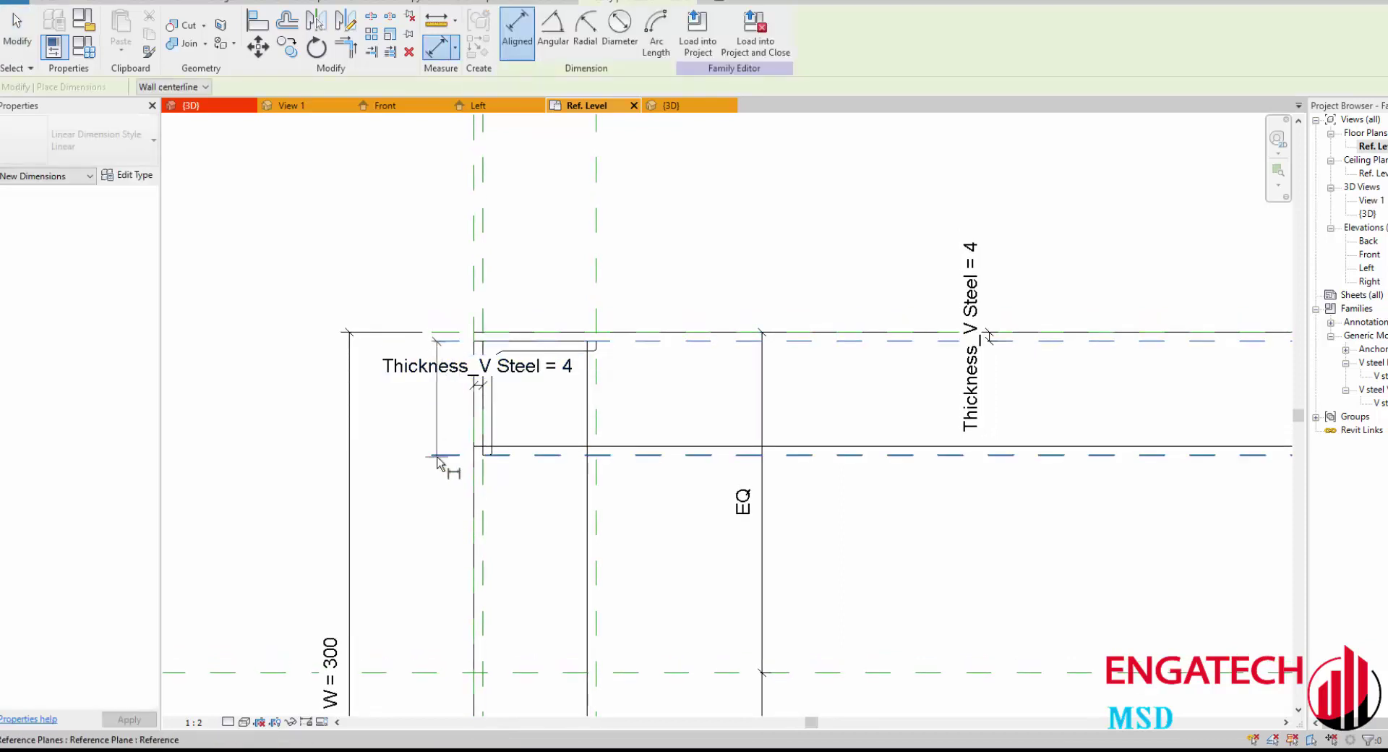
click(438, 455)
click(425, 401)
scroll(578, 416, down, 2)
scroll(572, 405, up, 2)
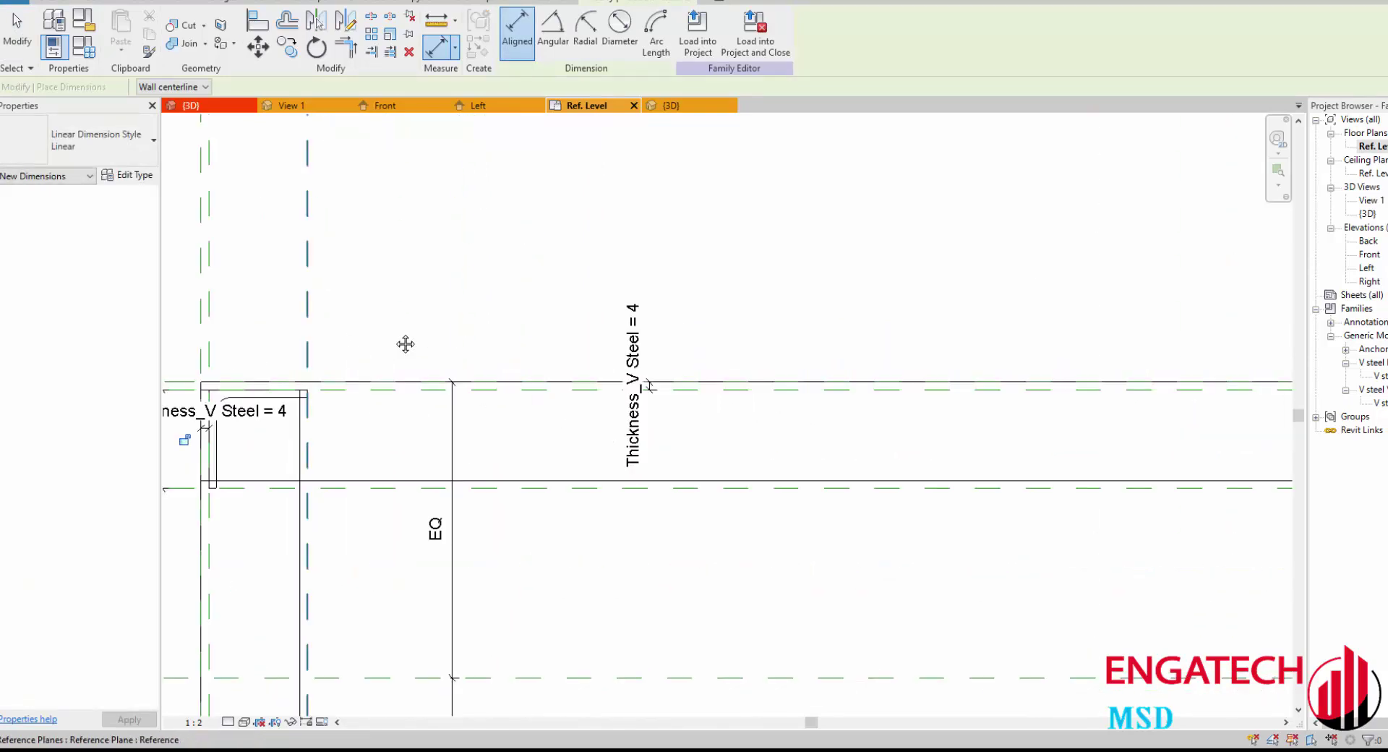
middle_drag(292, 315, 472, 319)
click(484, 318)
click(417, 325)
scroll(976, 319, down, 1)
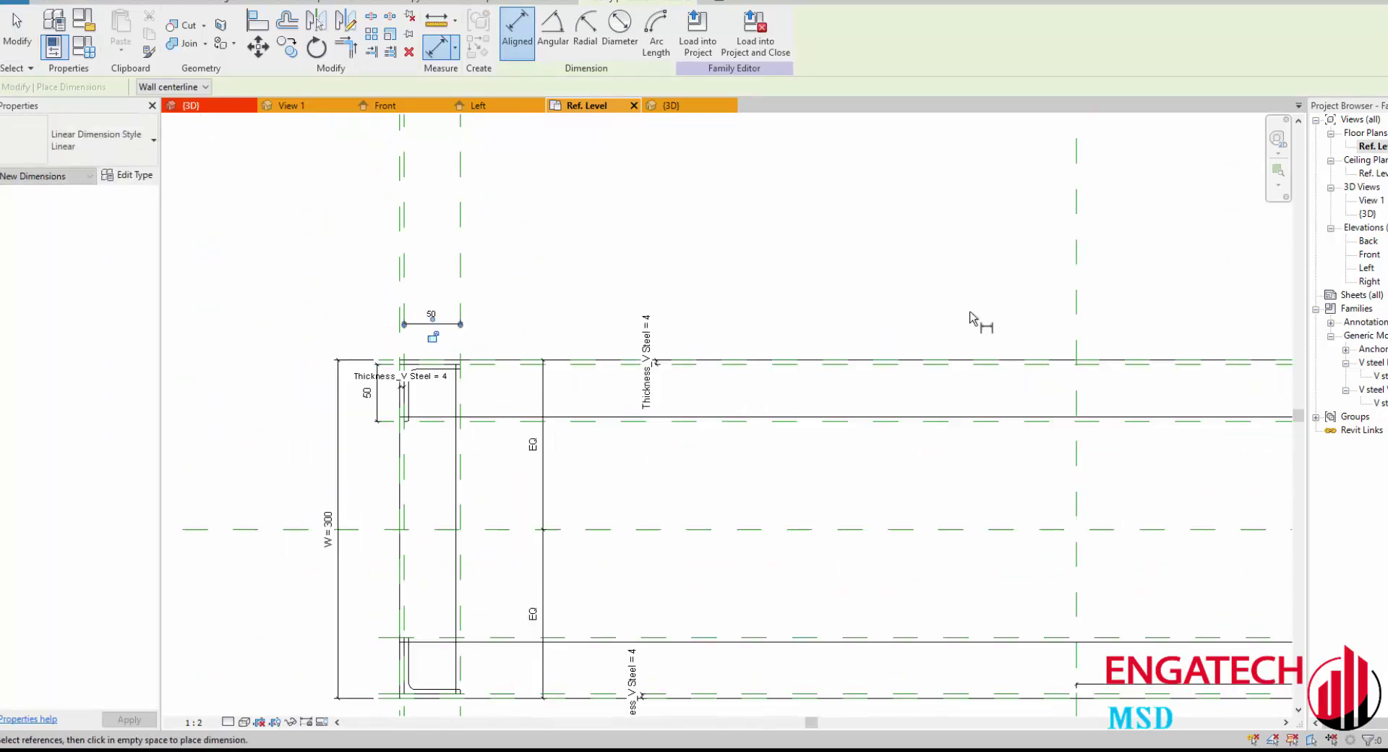
Step: Add two more 50 dimensions across the right-hand channel's reference planes
middle_drag(976, 318, 474, 301)
click(913, 329)
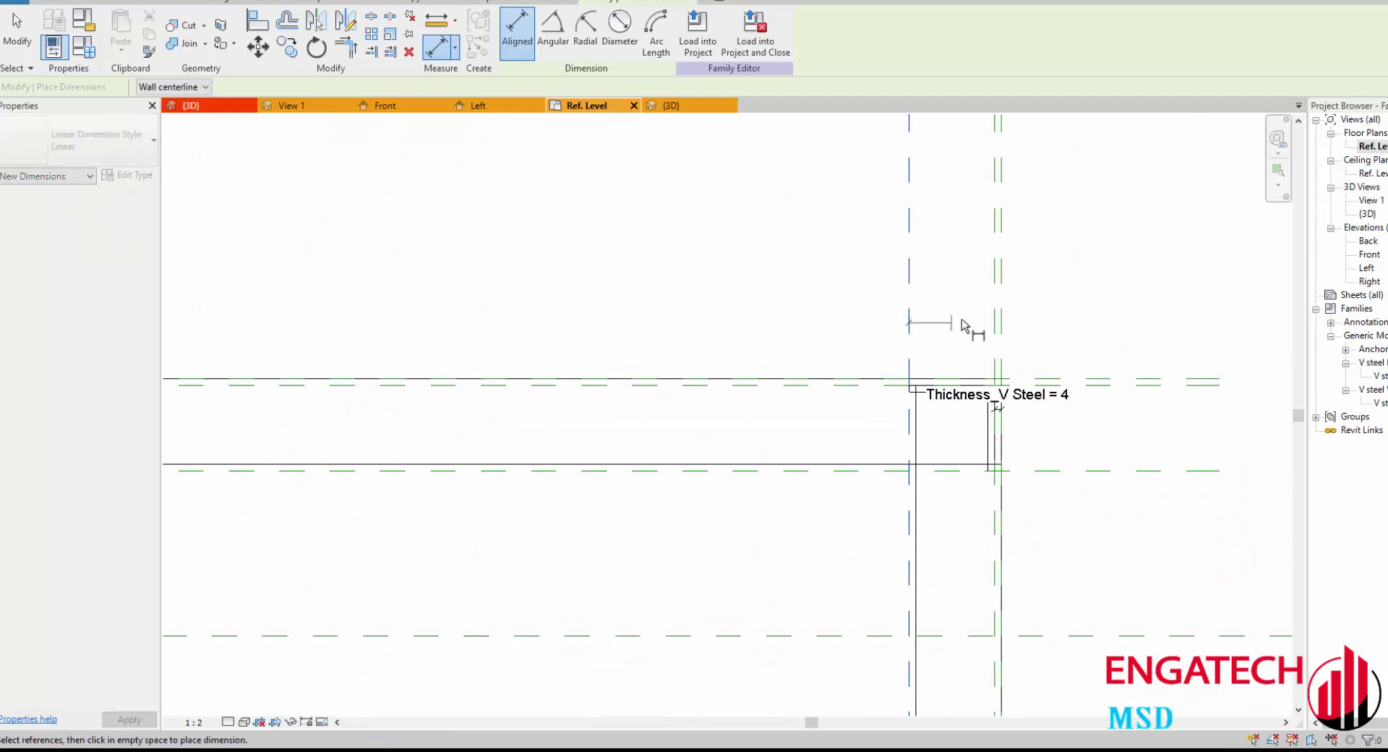
click(976, 319)
scroll(976, 318, down, 2)
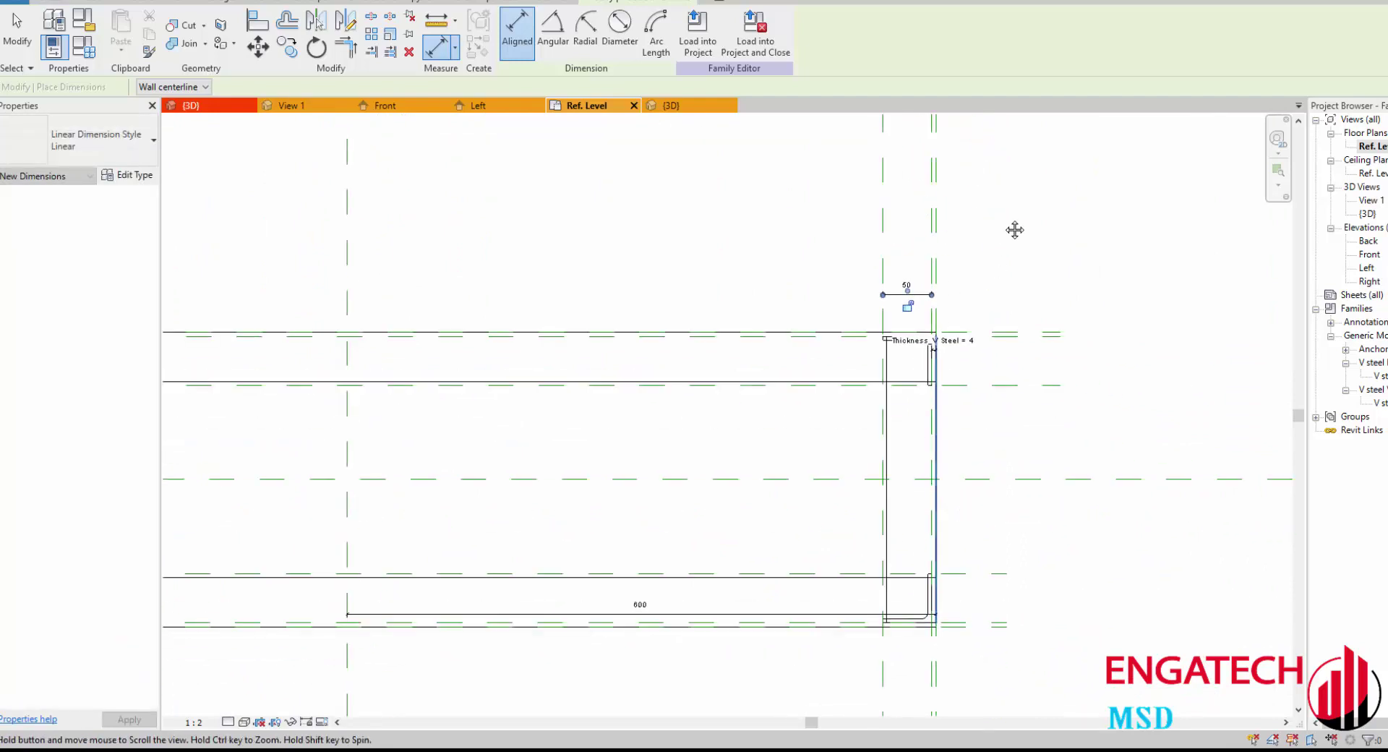
scroll(1005, 347, up, 2)
click(1052, 440)
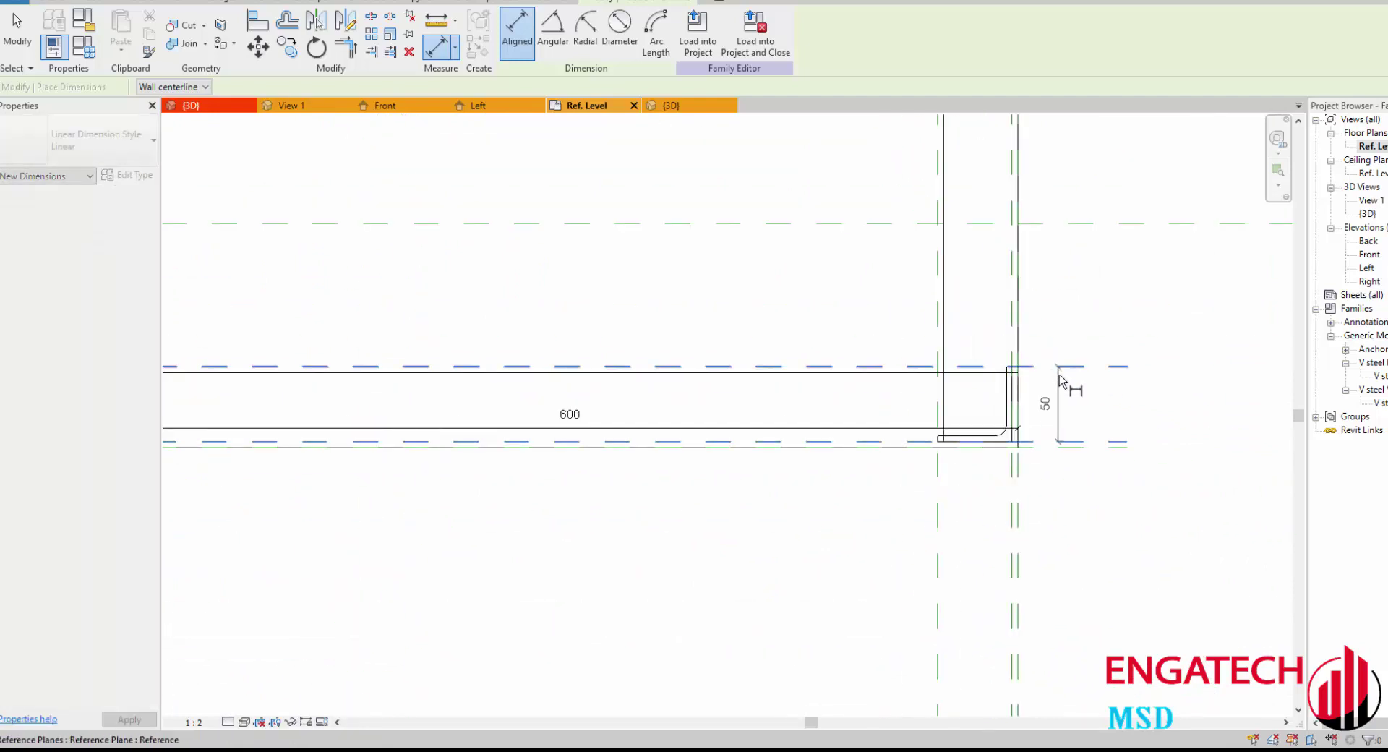
click(1070, 396)
key(Escape)
Step: Label the new 50 dimensions with the Size_V Steel parameter
scroll(940, 362, down, 3)
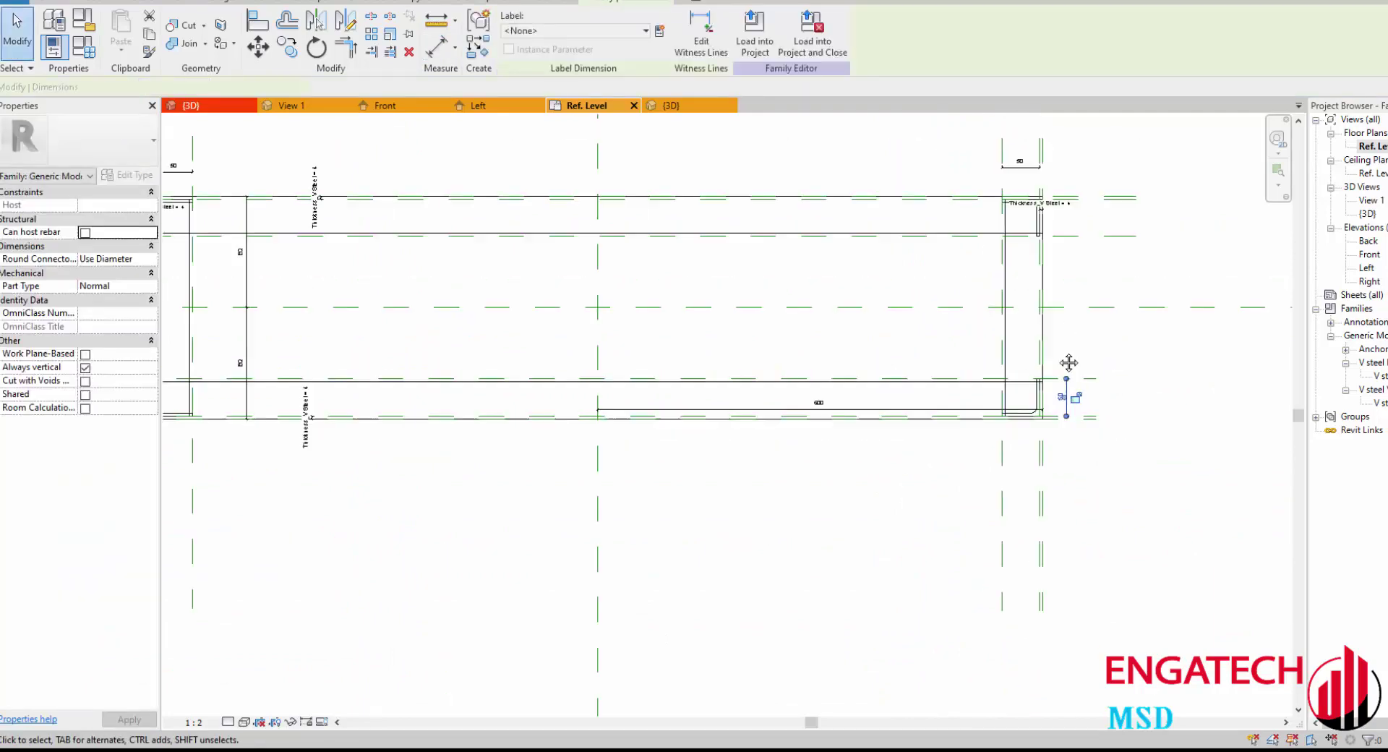
scroll(796, 280, up, 2)
scroll(795, 281, down, 3)
scroll(506, 325, up, 3)
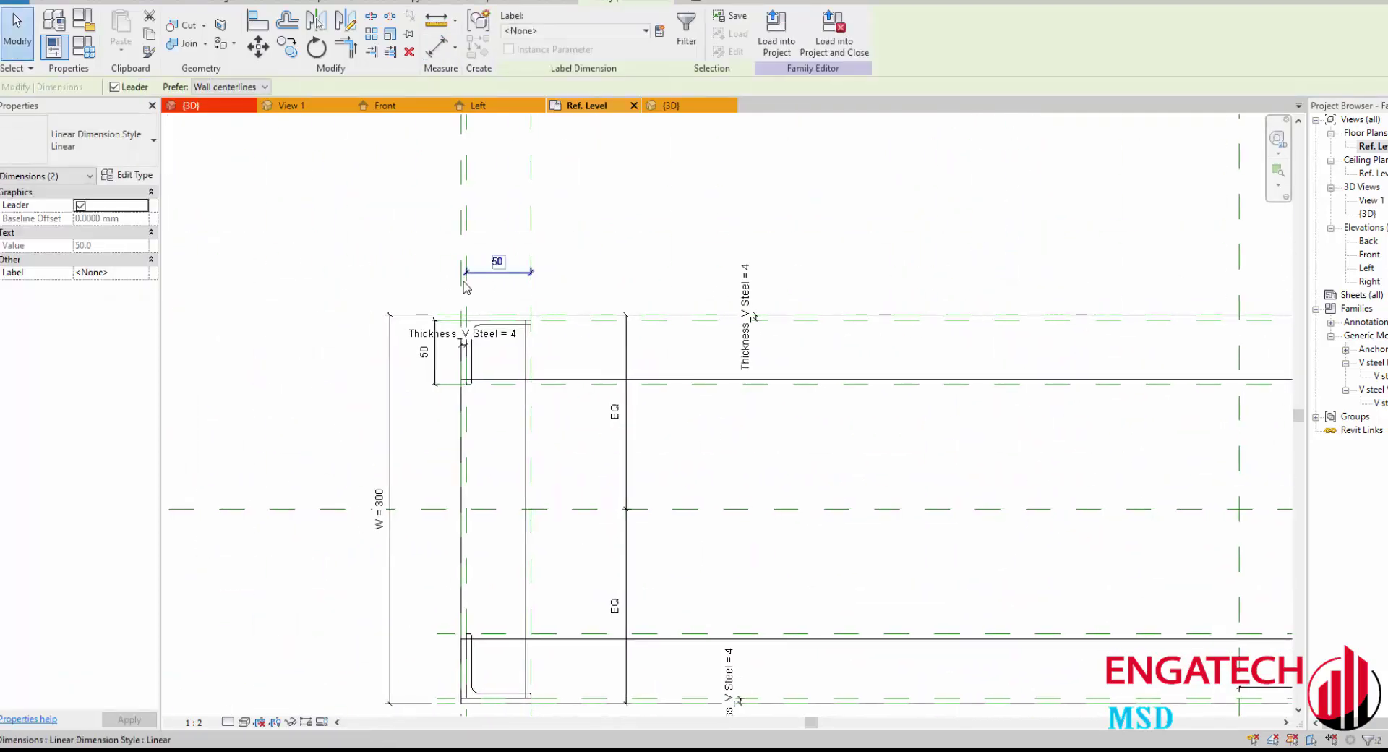
click(575, 31)
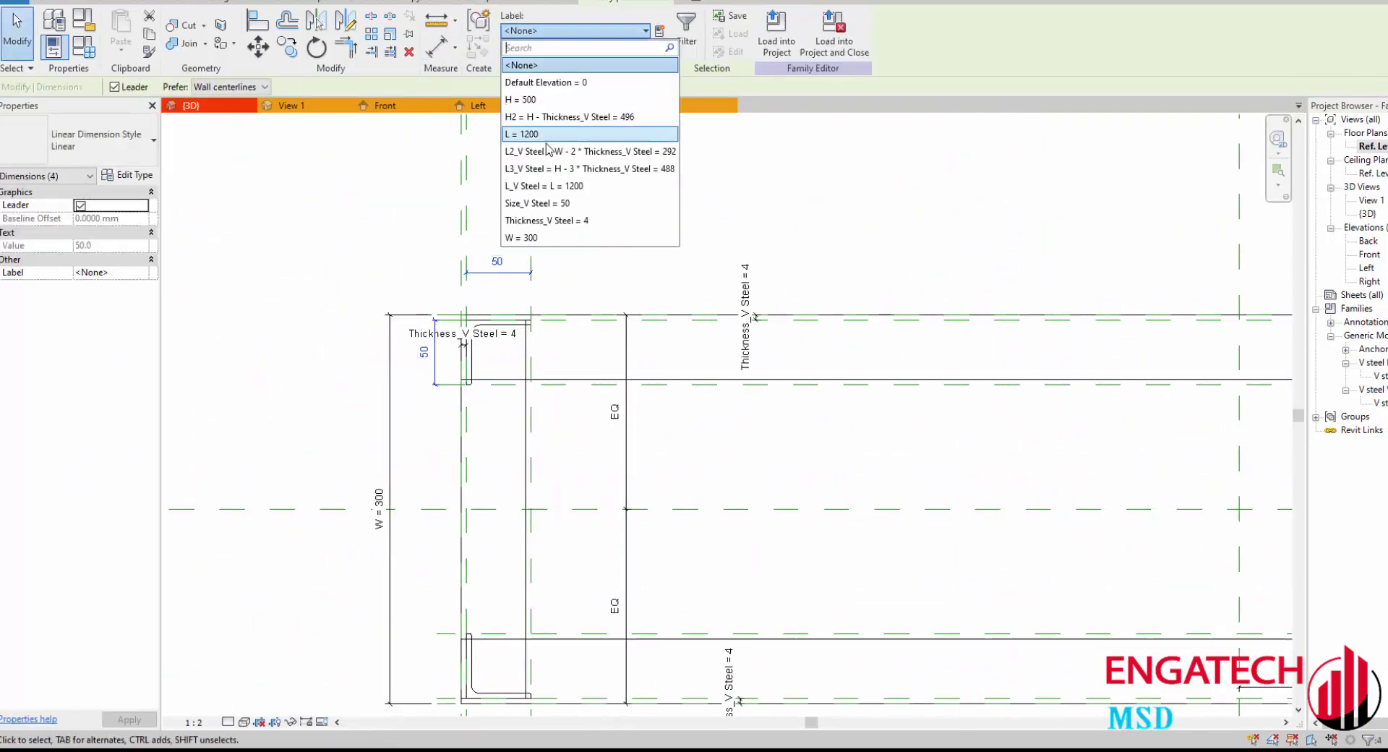
click(535, 203)
key(Escape)
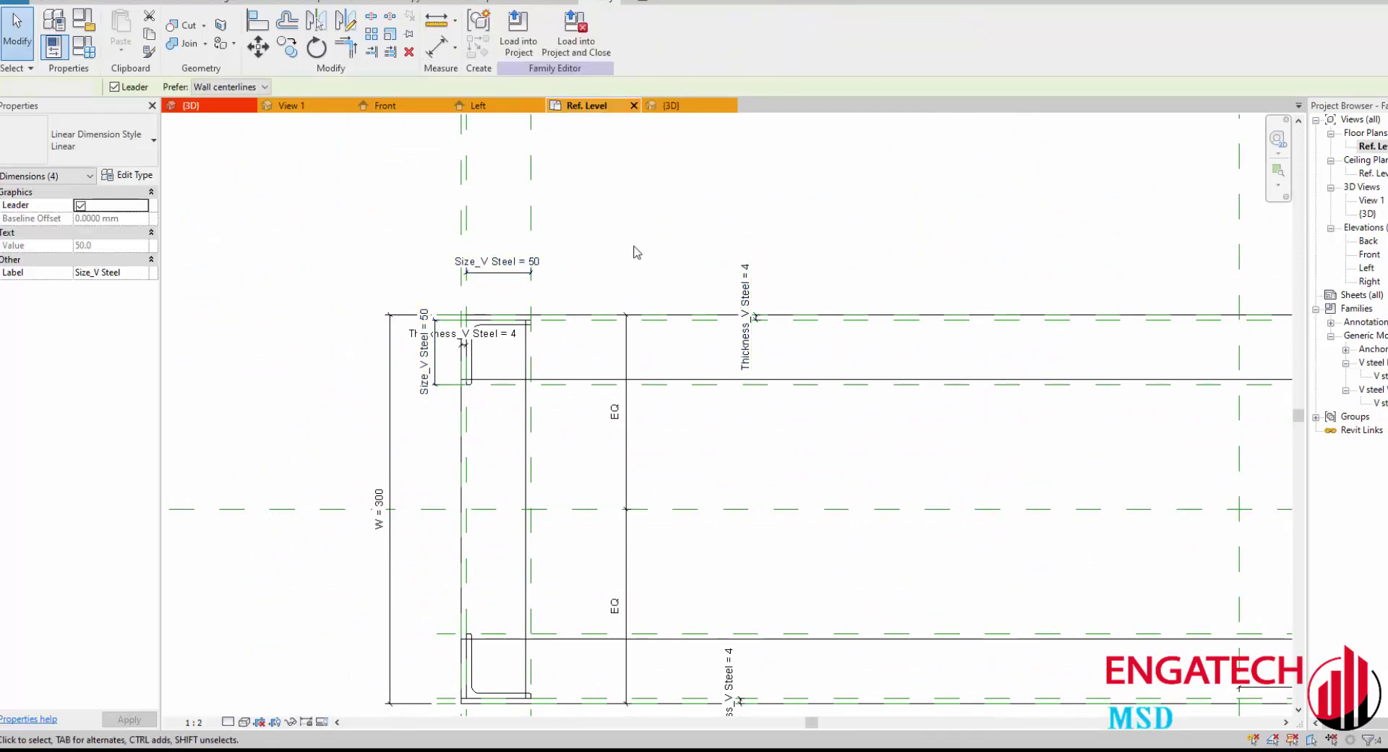
scroll(633, 332, up, 2)
scroll(634, 333, up, 2)
middle_drag(634, 333, 590, 316)
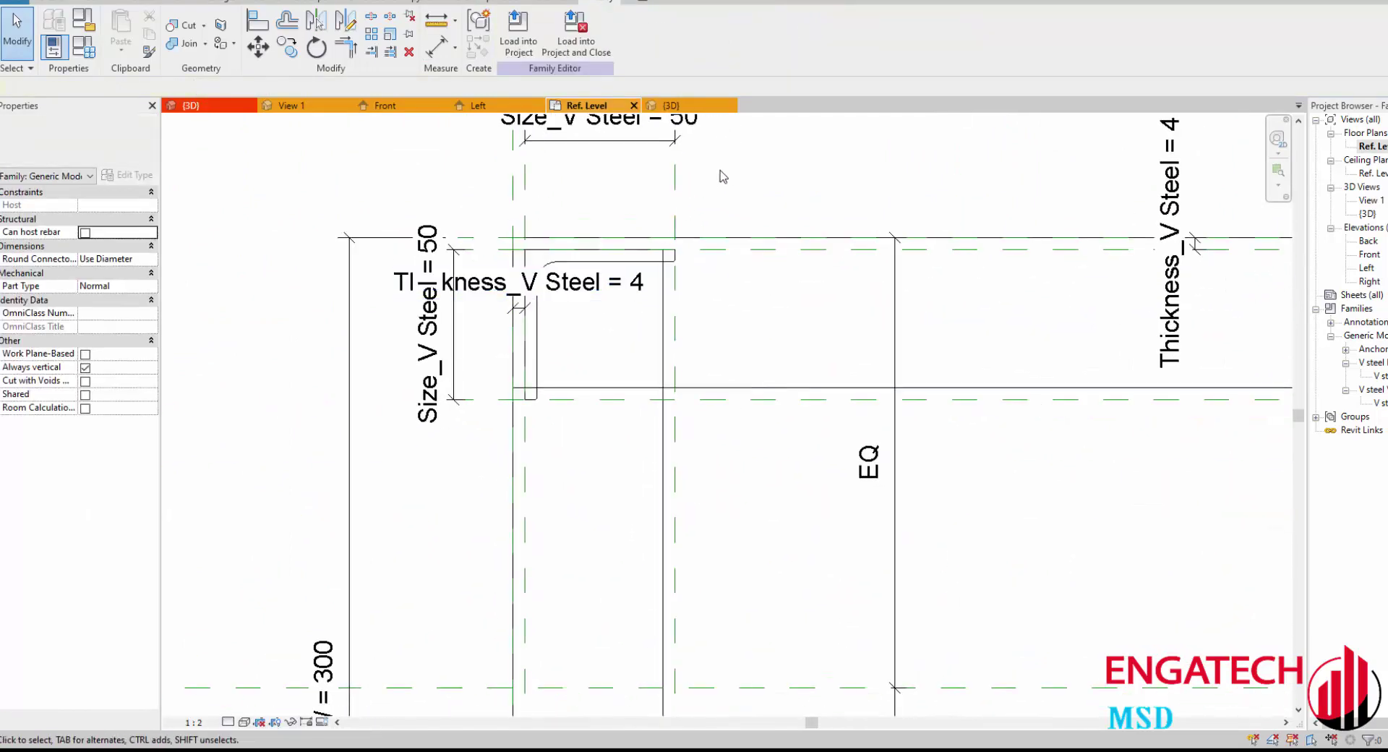
Step: Start a solid extrusion and sketch 54 x 54 base-plate squares, locking edges to reference planes
click(52, 3)
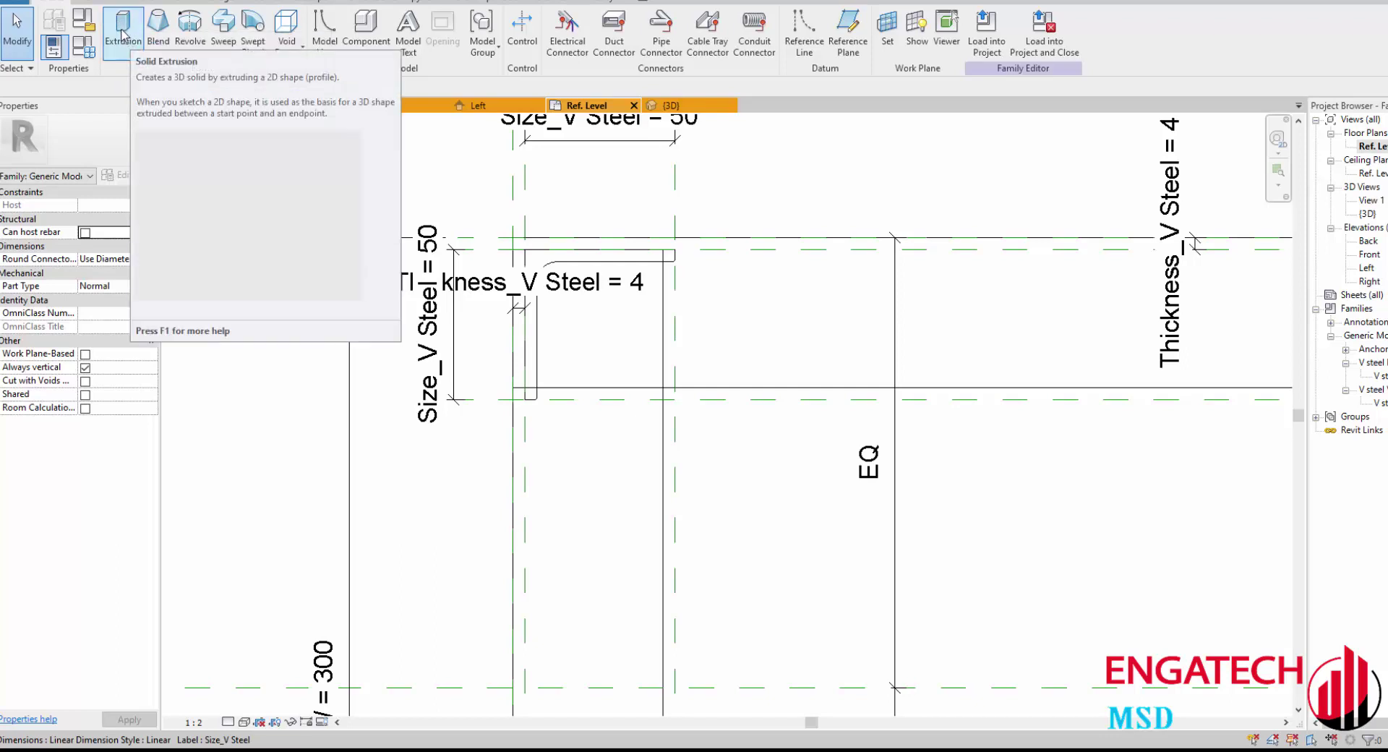
click(123, 32)
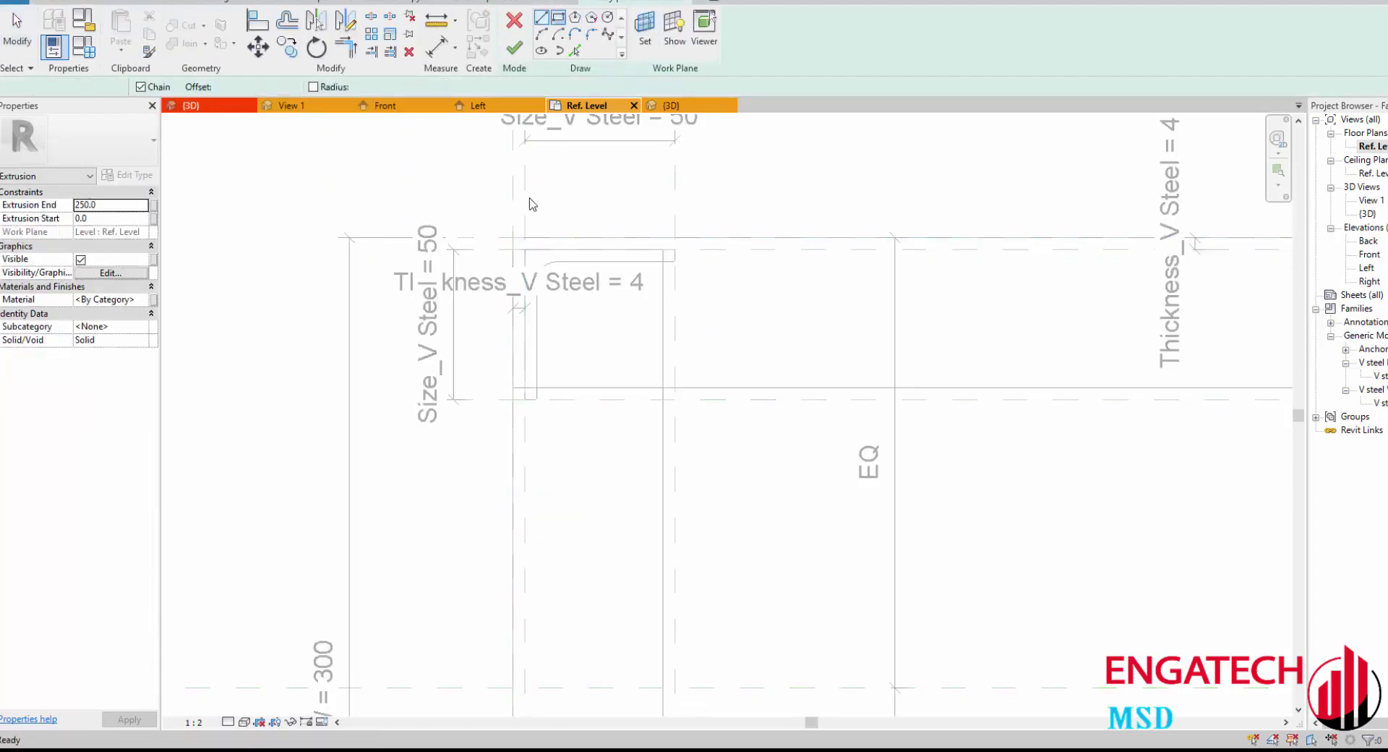
click(513, 237)
click(674, 399)
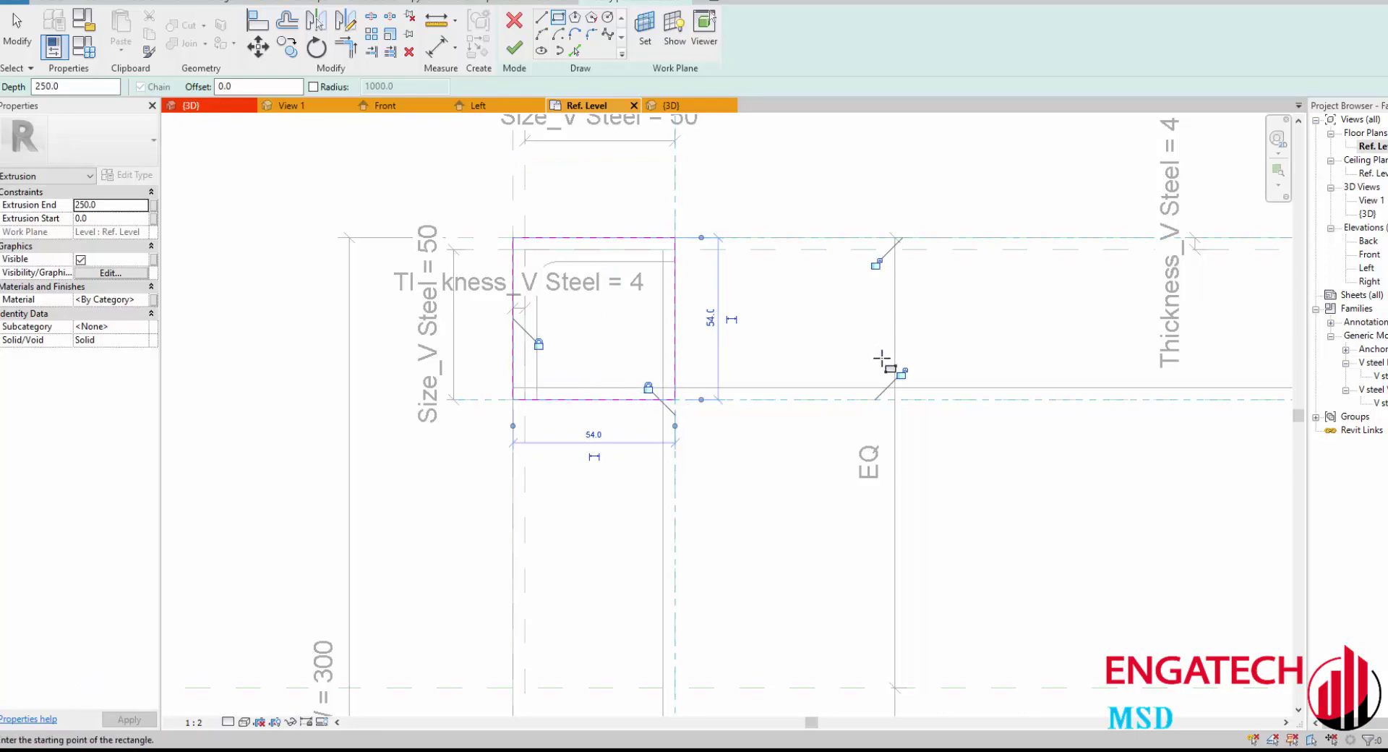
scroll(899, 374, down, 3)
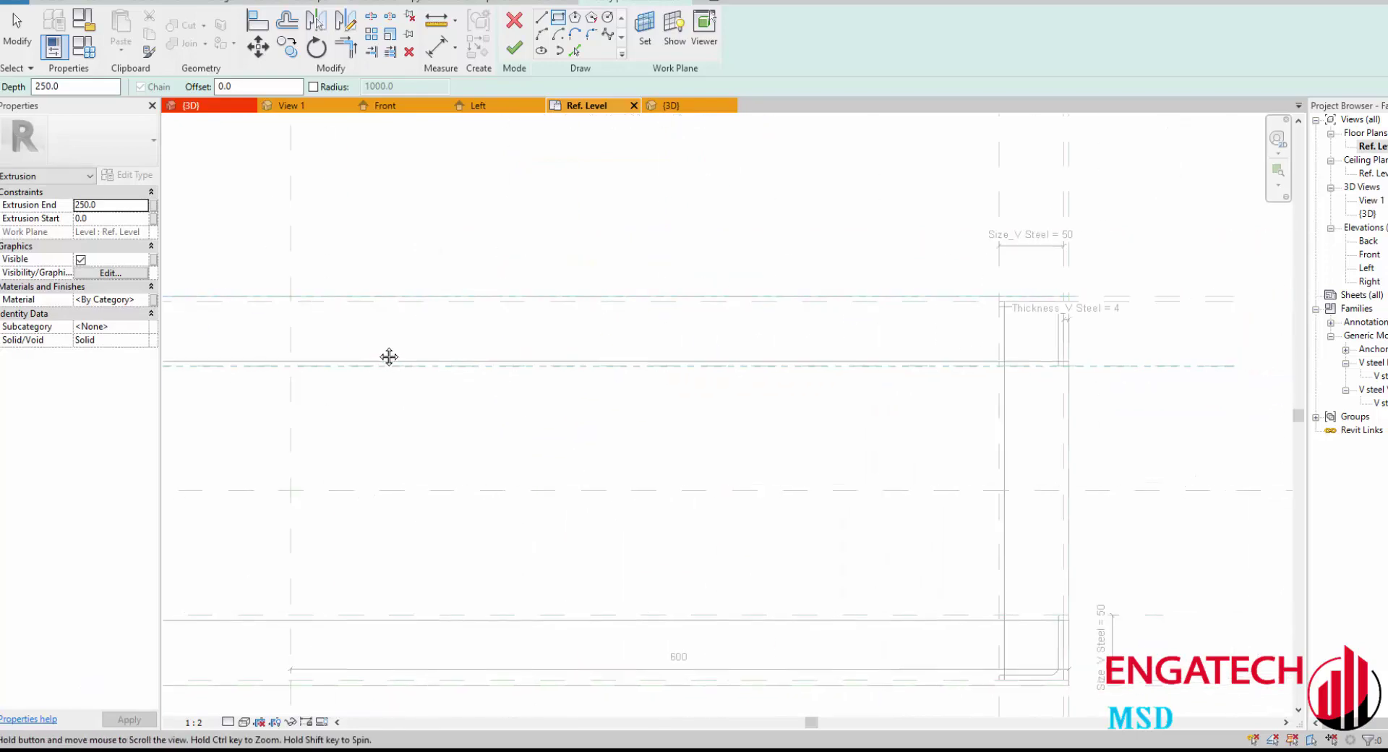
middle_drag(1060, 303, 737, 321)
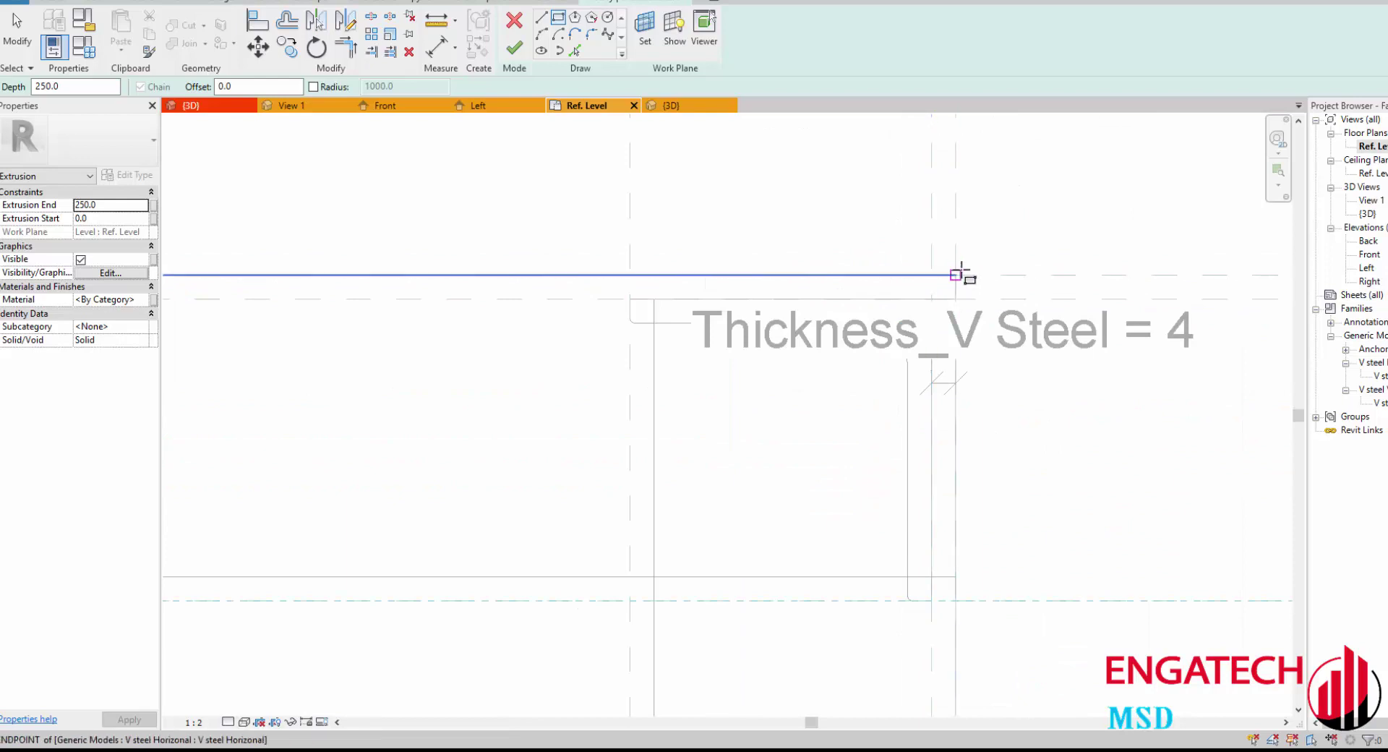
click(956, 275)
click(629, 600)
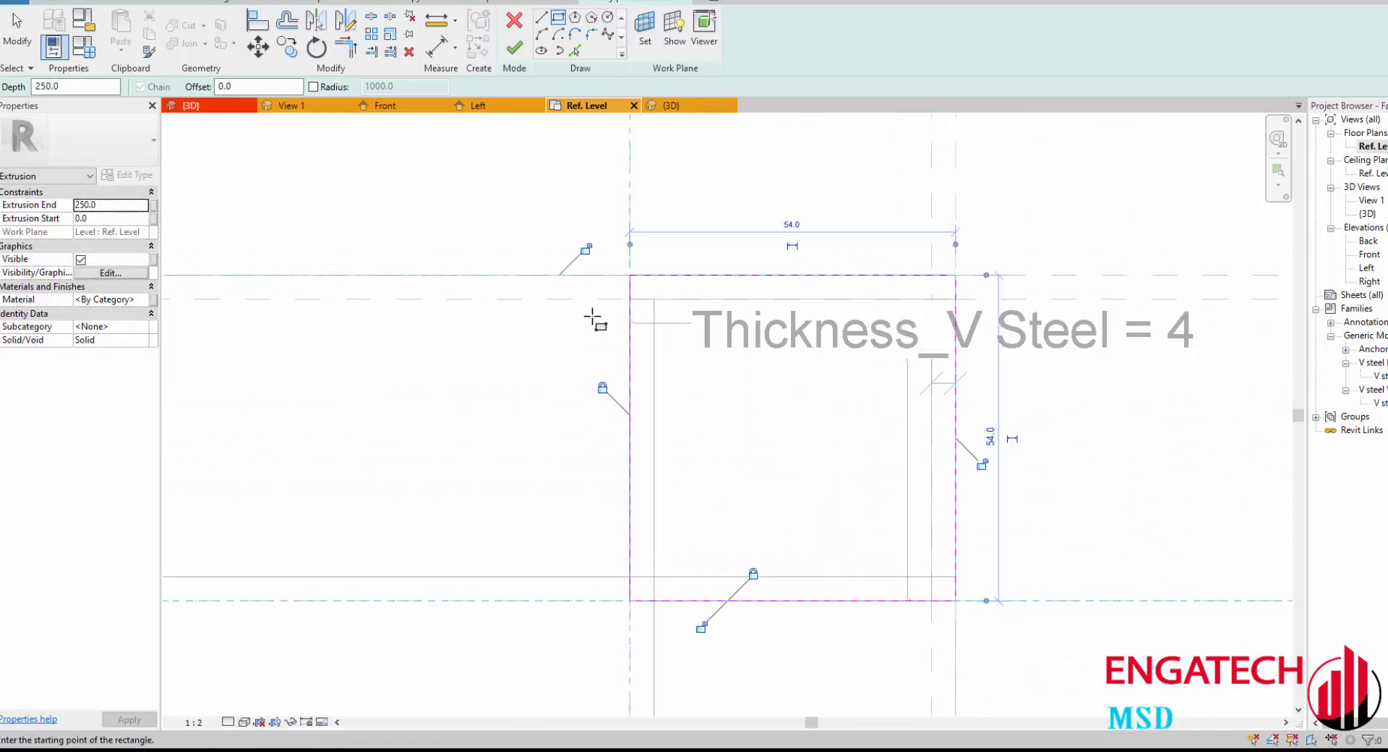
click(586, 249)
click(985, 464)
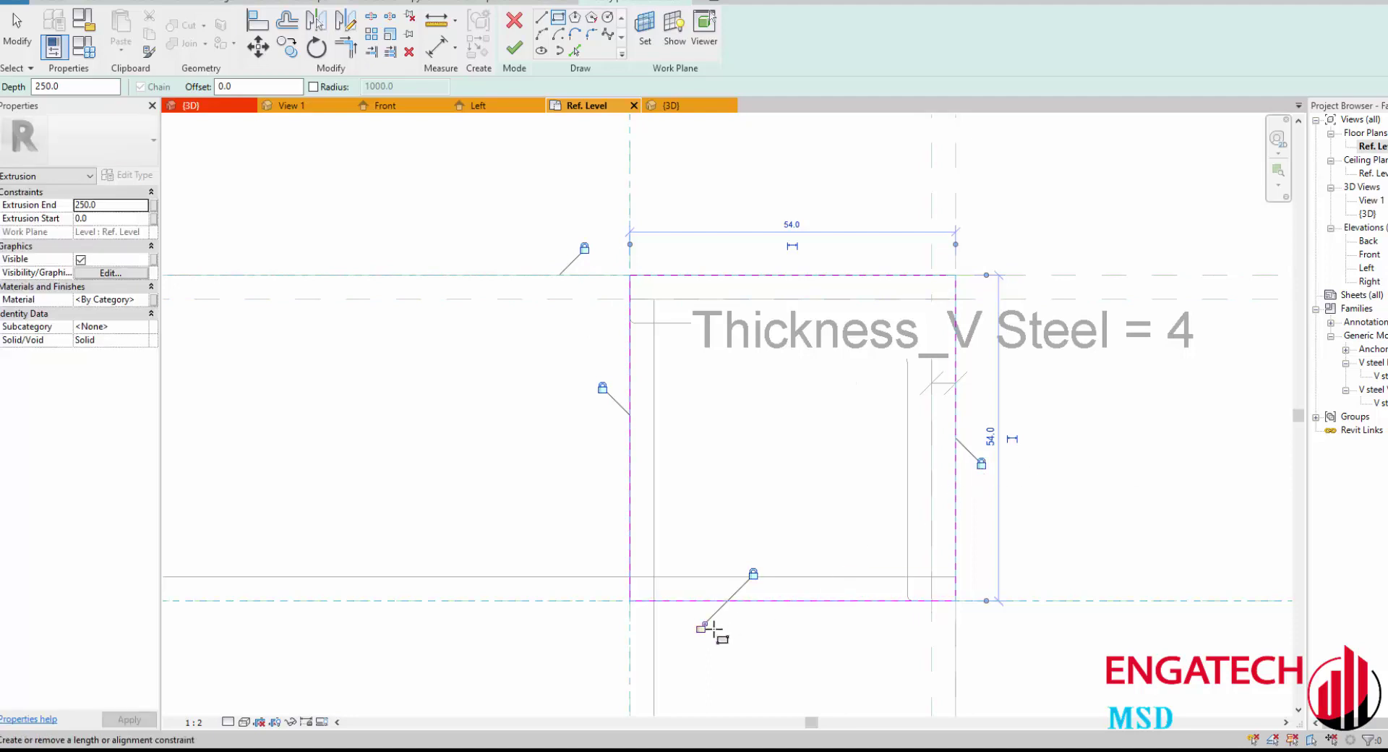
Step: Sketch the remaining square base-plate profiles at the other plane intersections
scroll(700, 629, down, 3)
scroll(735, 365, up, 4)
scroll(757, 544, up, 3)
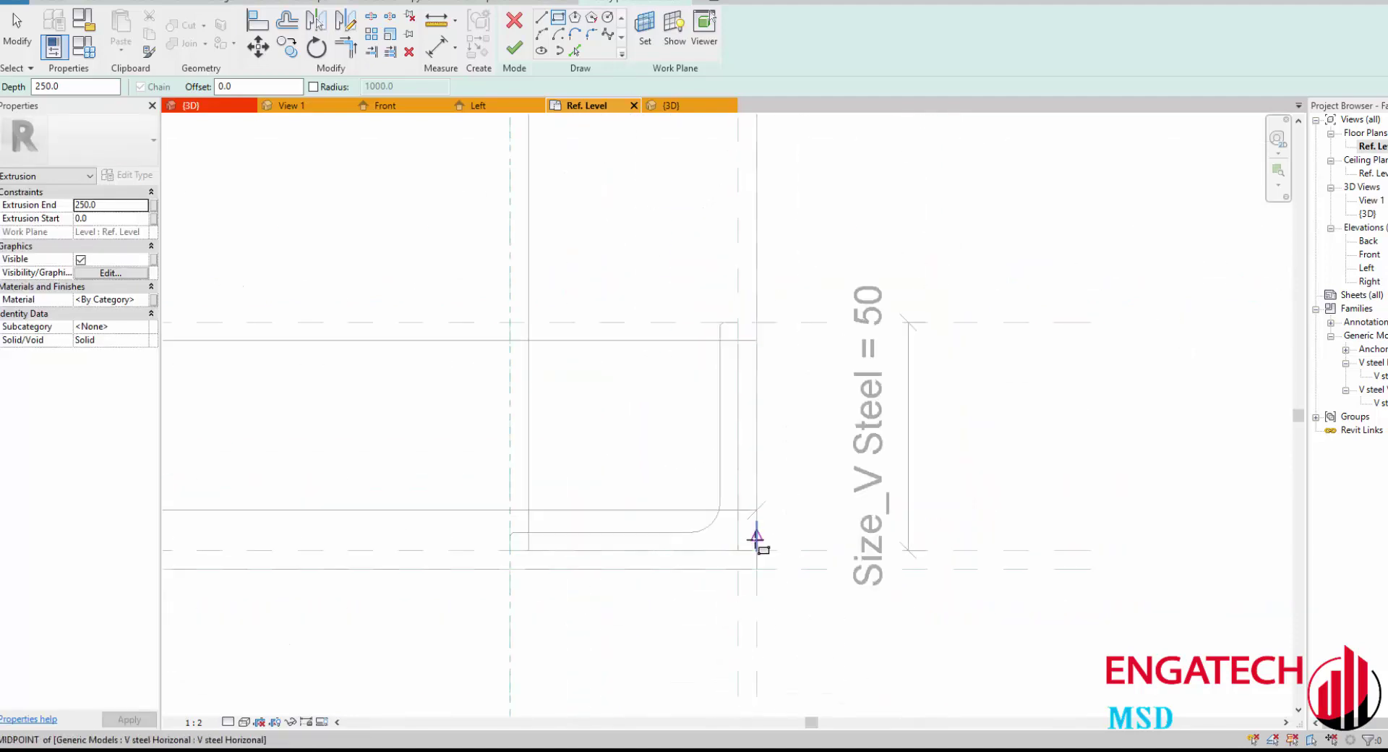
scroll(758, 579, up, 2)
click(758, 582)
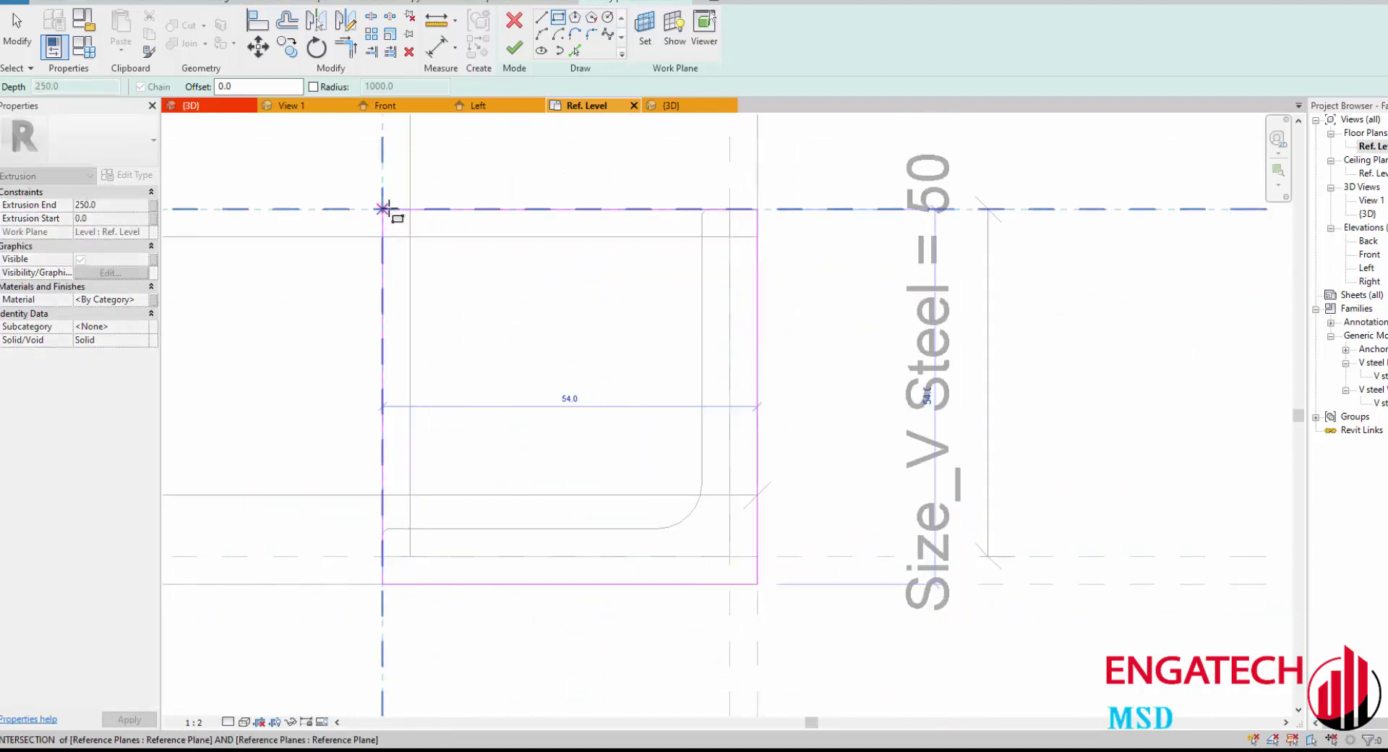
click(382, 209)
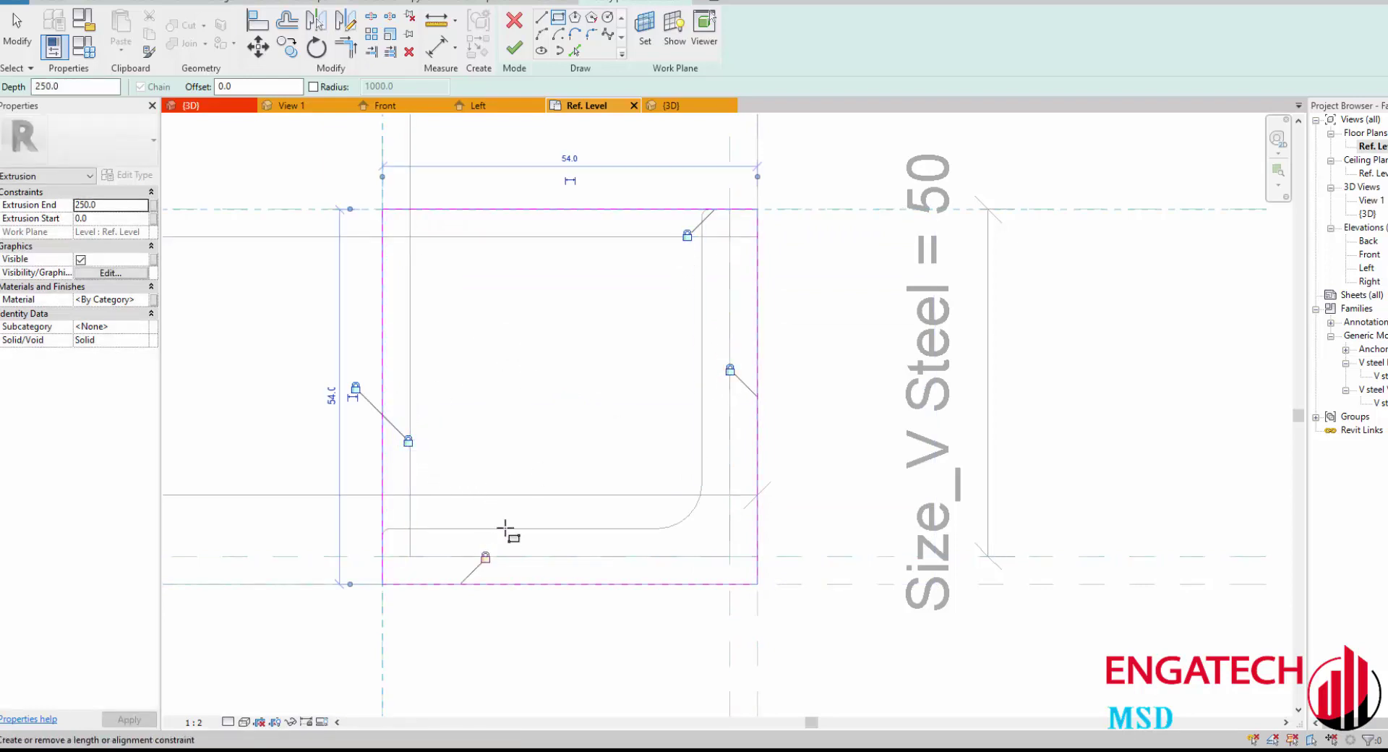
scroll(1162, 396, down, 3)
scroll(815, 464, up, 3)
scroll(892, 440, up, 2)
scroll(618, 412, up, 2)
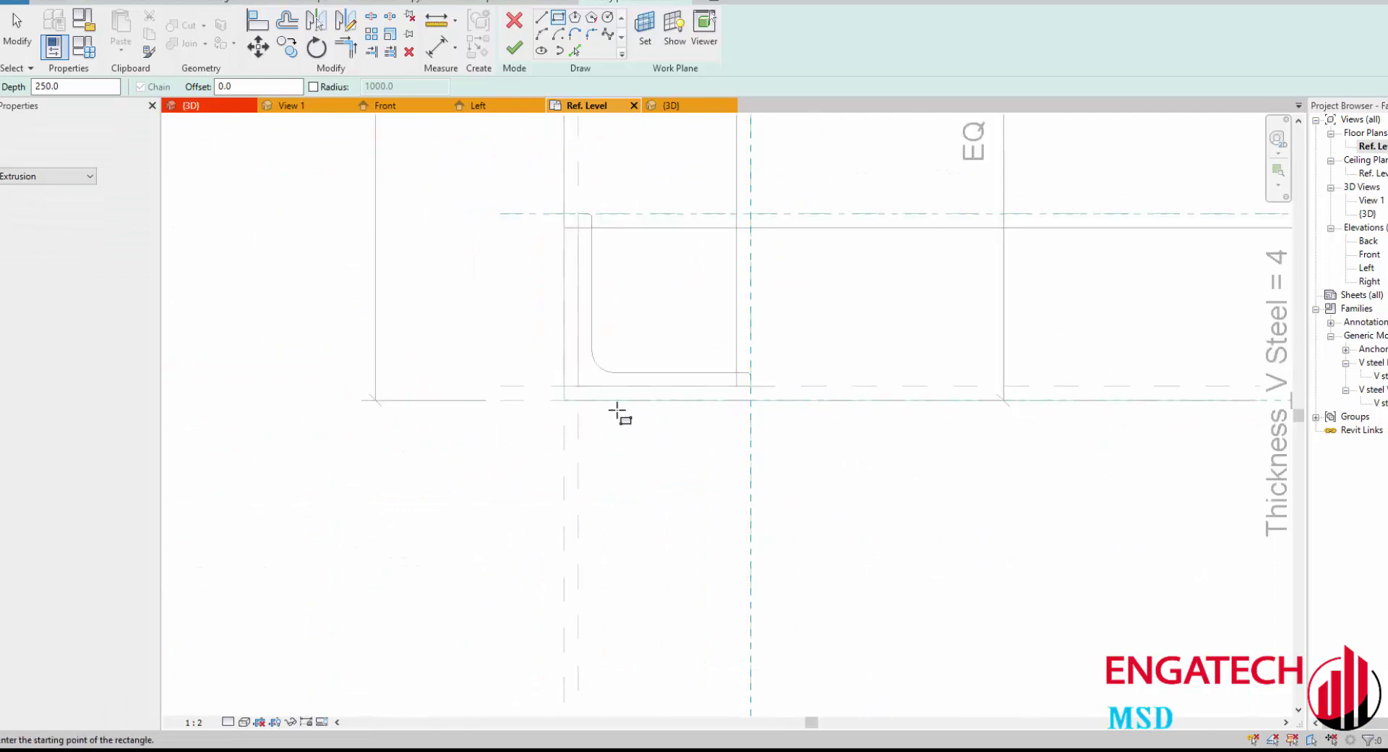
click(564, 400)
click(751, 213)
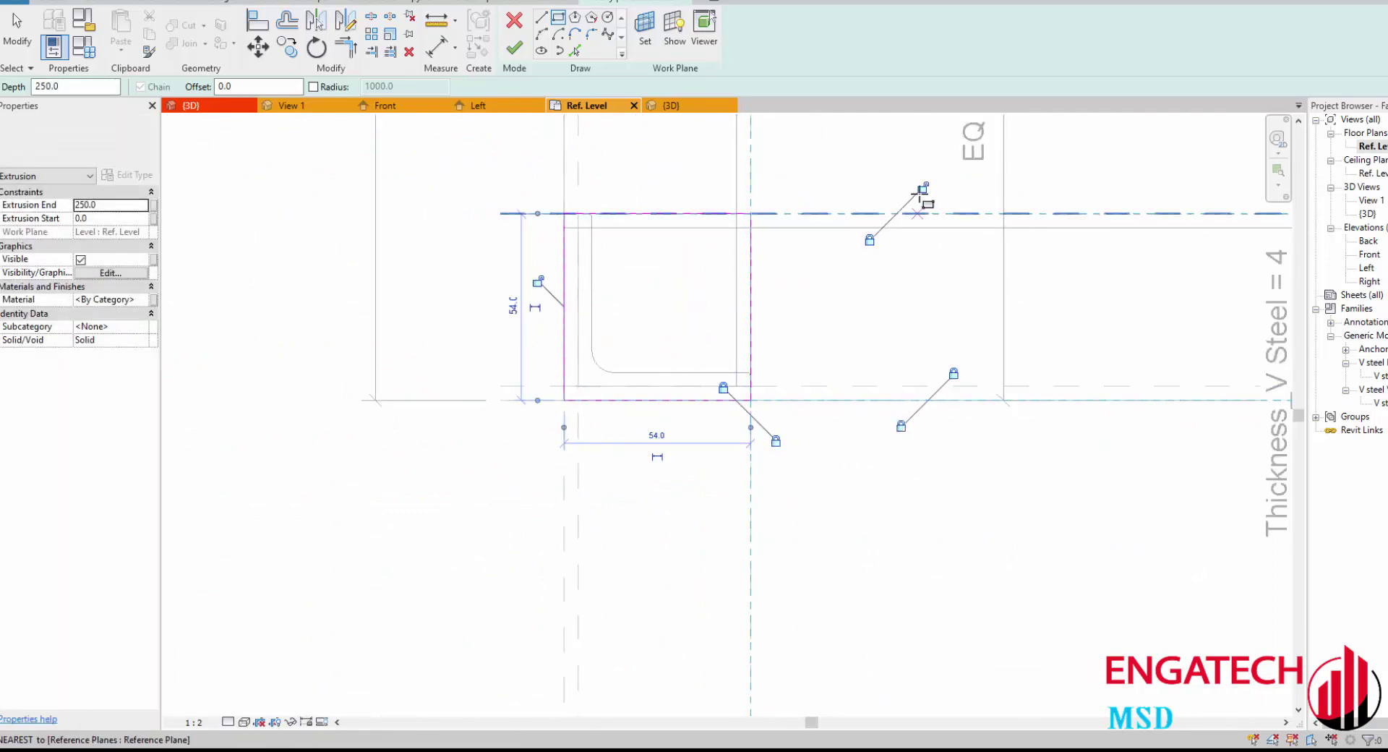
scroll(630, 275, down, 1)
scroll(675, 274, down, 2)
middle_drag(675, 275, 518, 425)
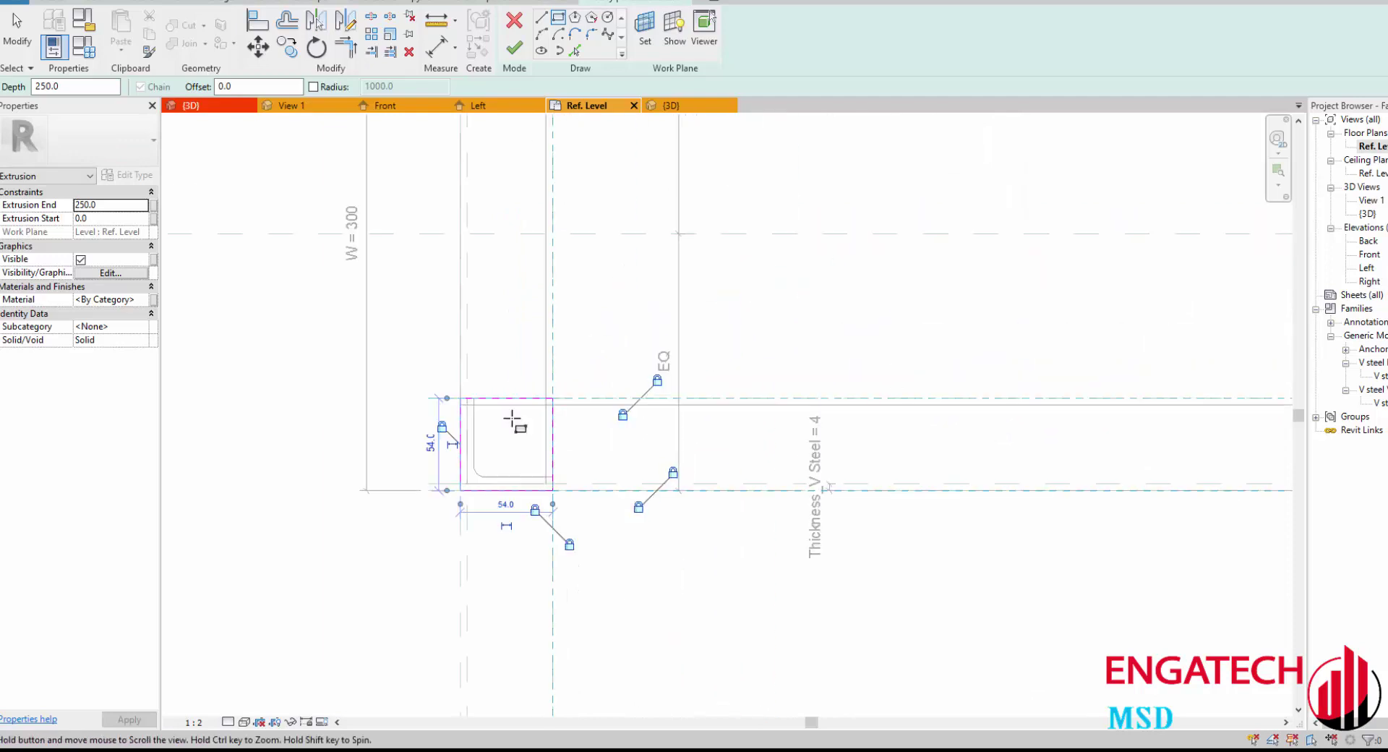
Step: Tie the extrusion end depth to Thickness_V Steel and finish the base-plate sketch
click(156, 207)
click(535, 319)
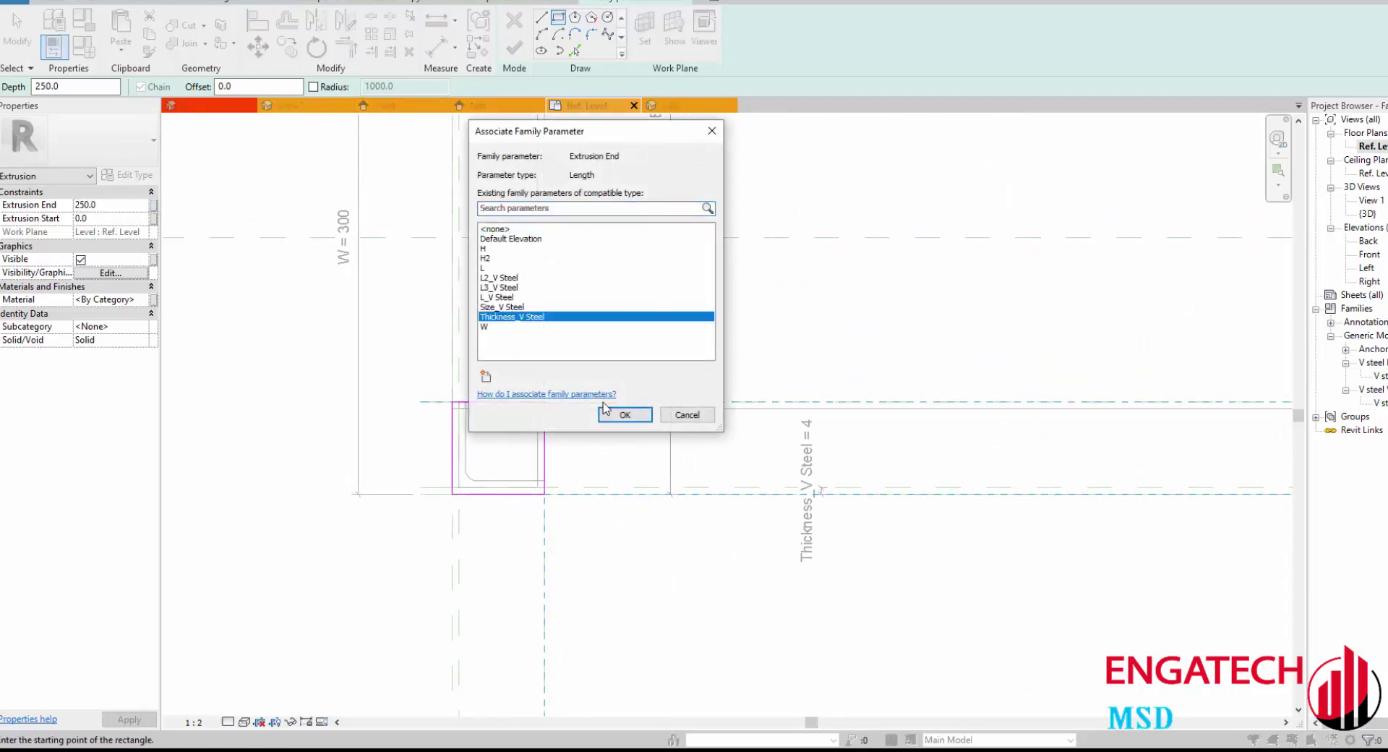
click(621, 412)
click(751, 332)
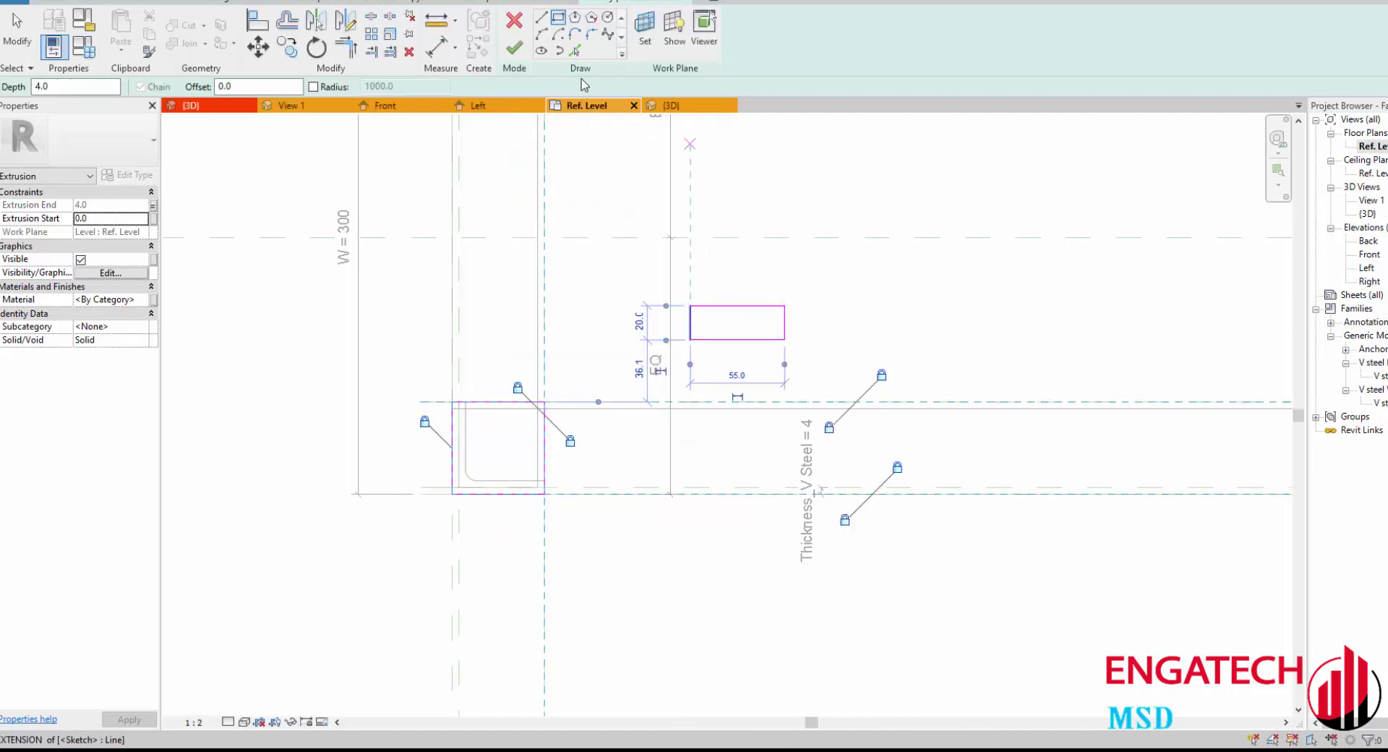
key(Escape)
key(Escape)
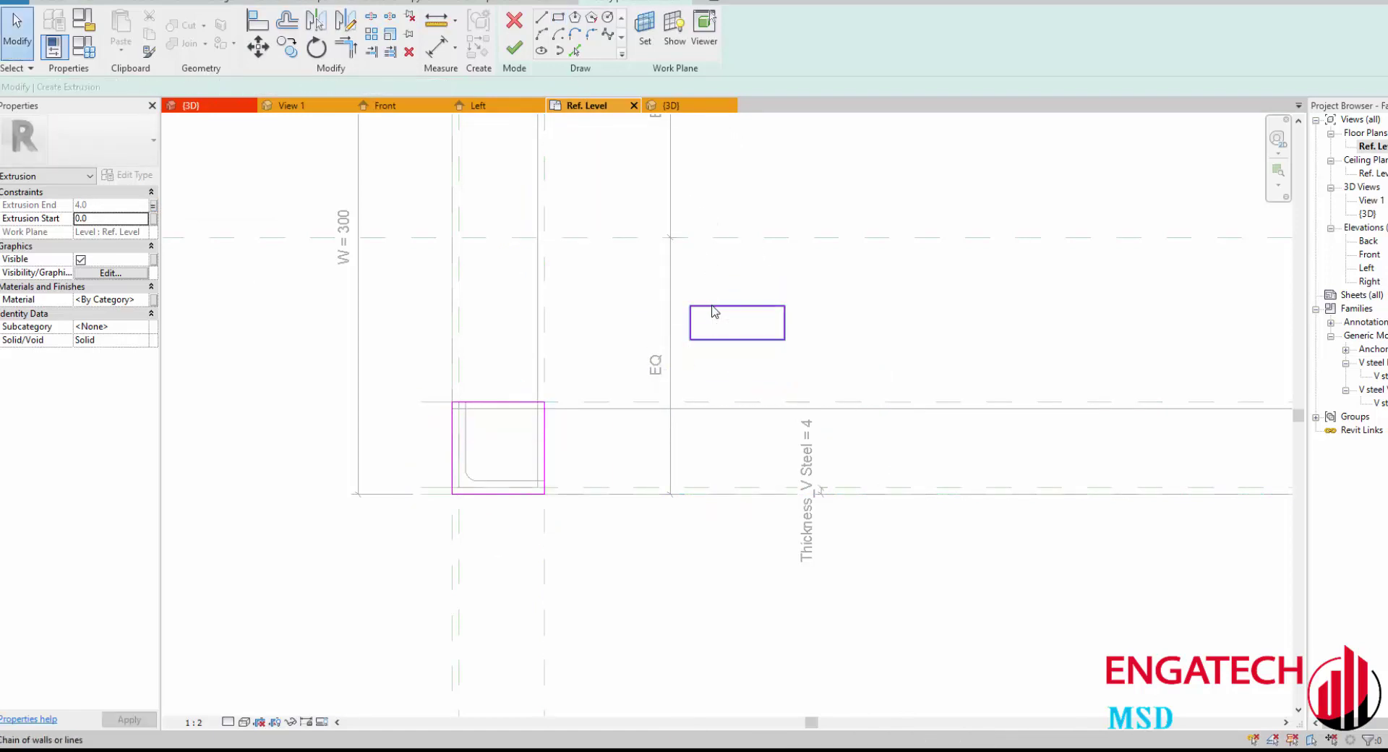
click(514, 48)
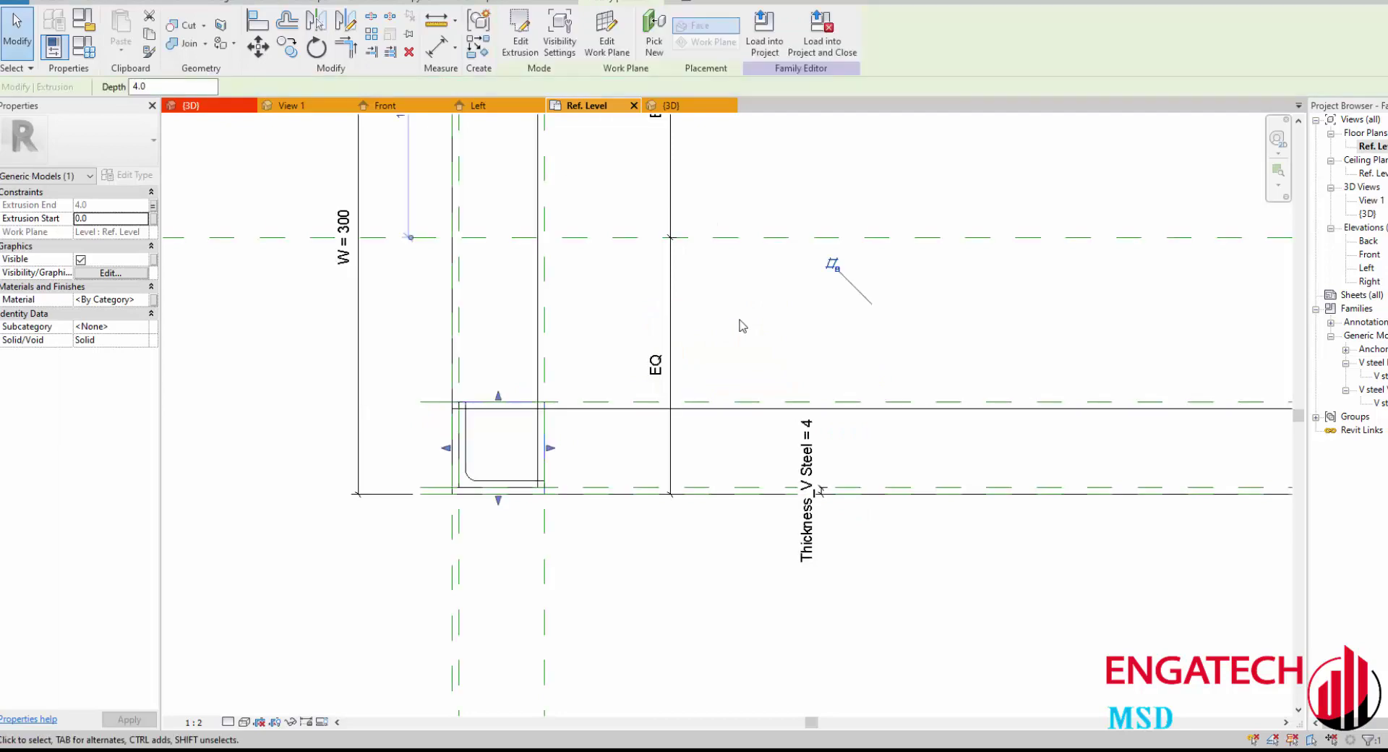
click(671, 105)
Step: Orbit and zoom the 3D frame onto a leg's base plate, then reopen the Ref. Level plan
click(563, 321)
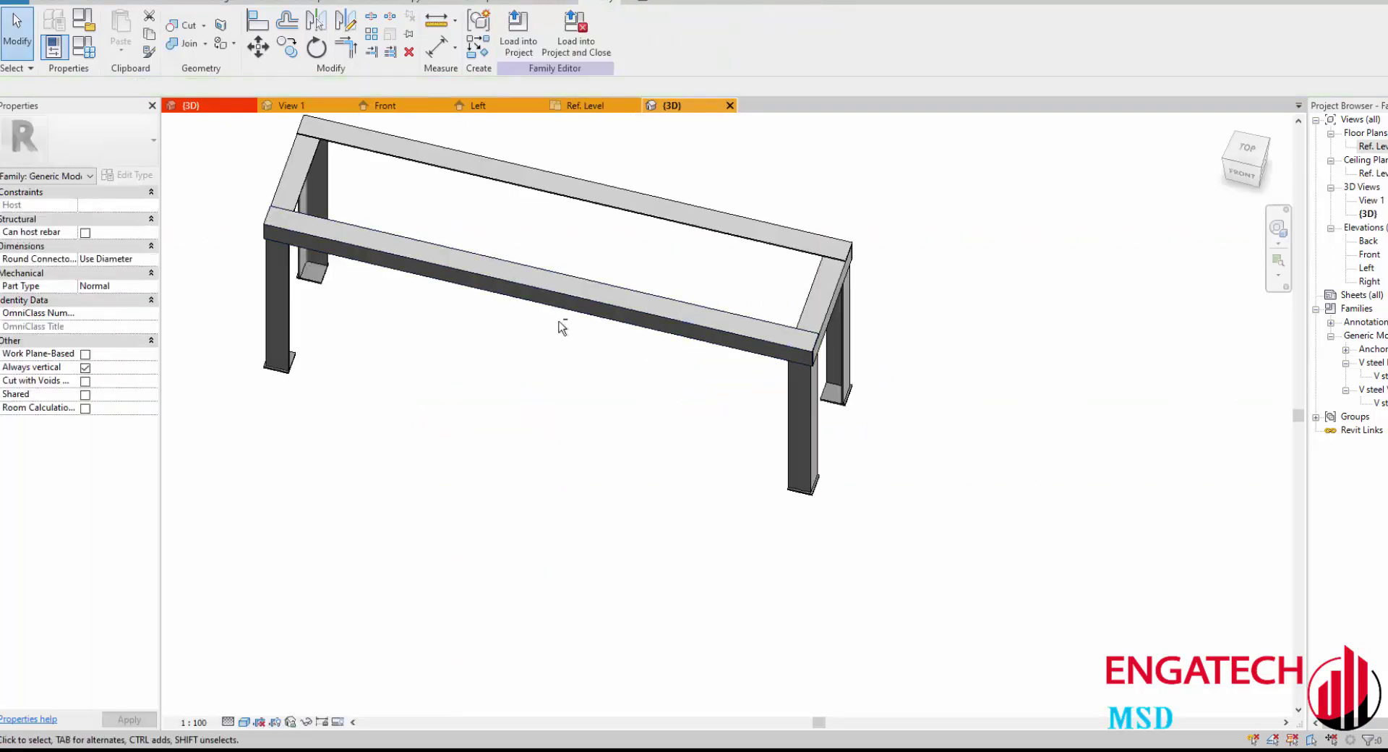
scroll(315, 319, up, 3)
scroll(315, 319, up, 3)
mouse_move(315, 320)
shift+middle_down()
mouse_move(372, 388)
mouse_move(433, 393)
mouse_move(434, 425)
mouse_move(694, 422)
mouse_move(639, 472)
mouse_move(632, 606)
mouse_move(468, 629)
mouse_move(878, 484)
mouse_move(997, 597)
mouse_move(1049, 536)
shift+middle_up()
scroll(917, 515, up, 5)
scroll(921, 567, up, 3)
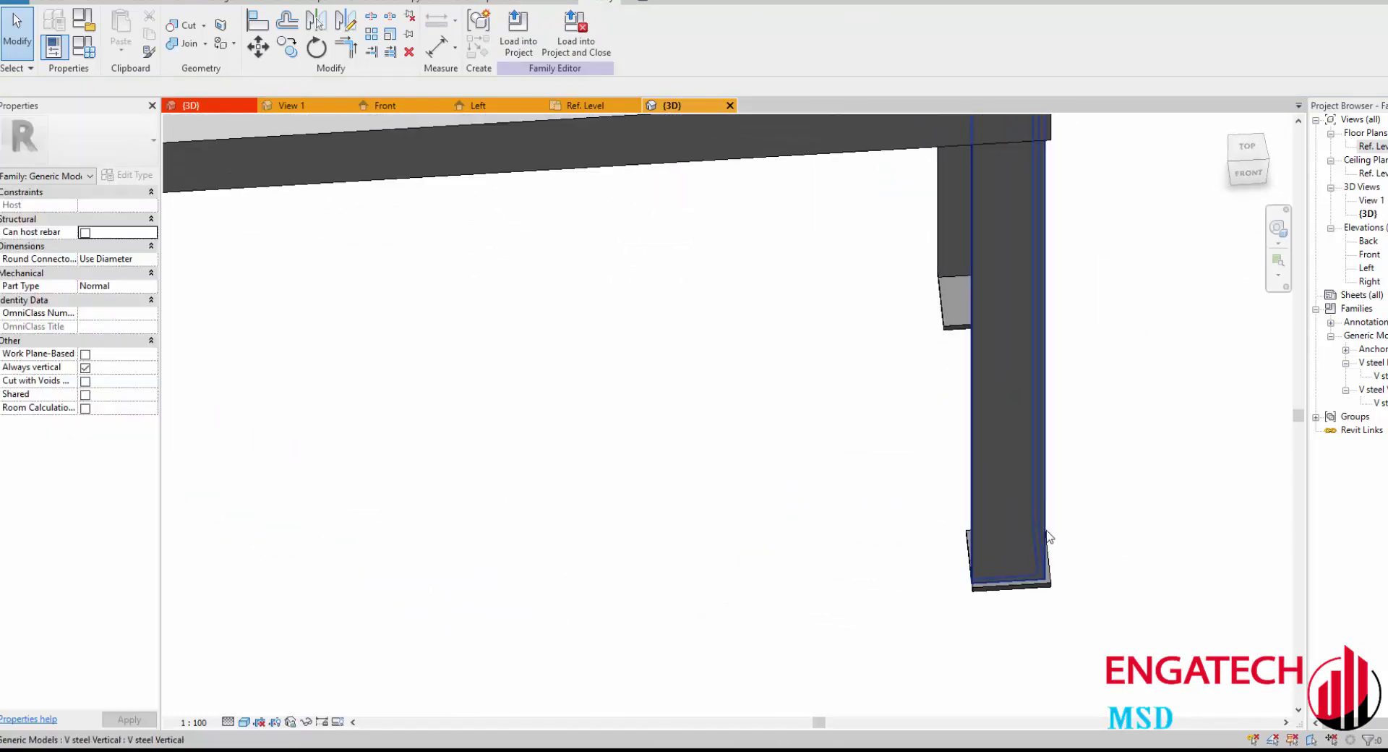
scroll(1061, 525, up, 2)
mouse_move(1037, 582)
middle_down()
mouse_move(980, 606)
mouse_move(916, 426)
middle_up()
double_click(1378, 147)
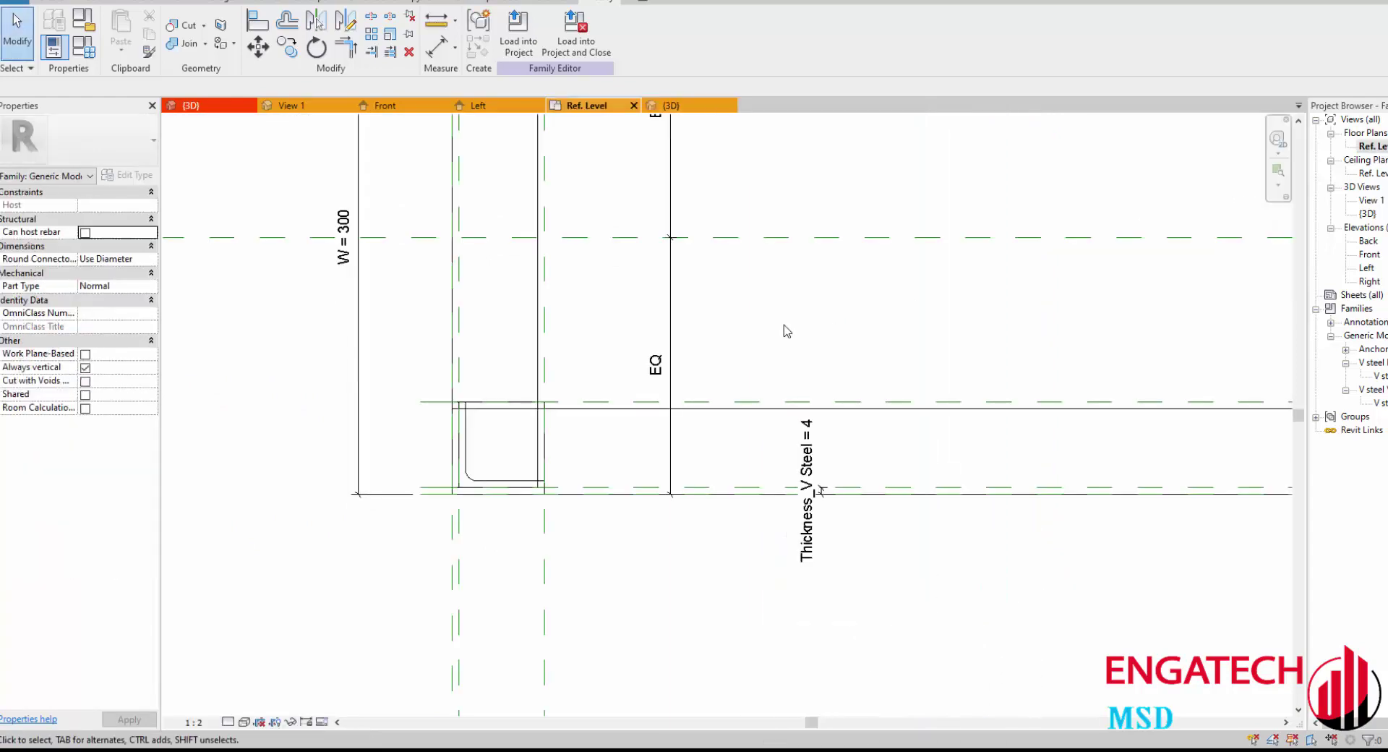
scroll(620, 410, up, 2)
Step: Edit the base-plate sketch and align its left edge to the leg reference plane, removing constraints
double_click(504, 354)
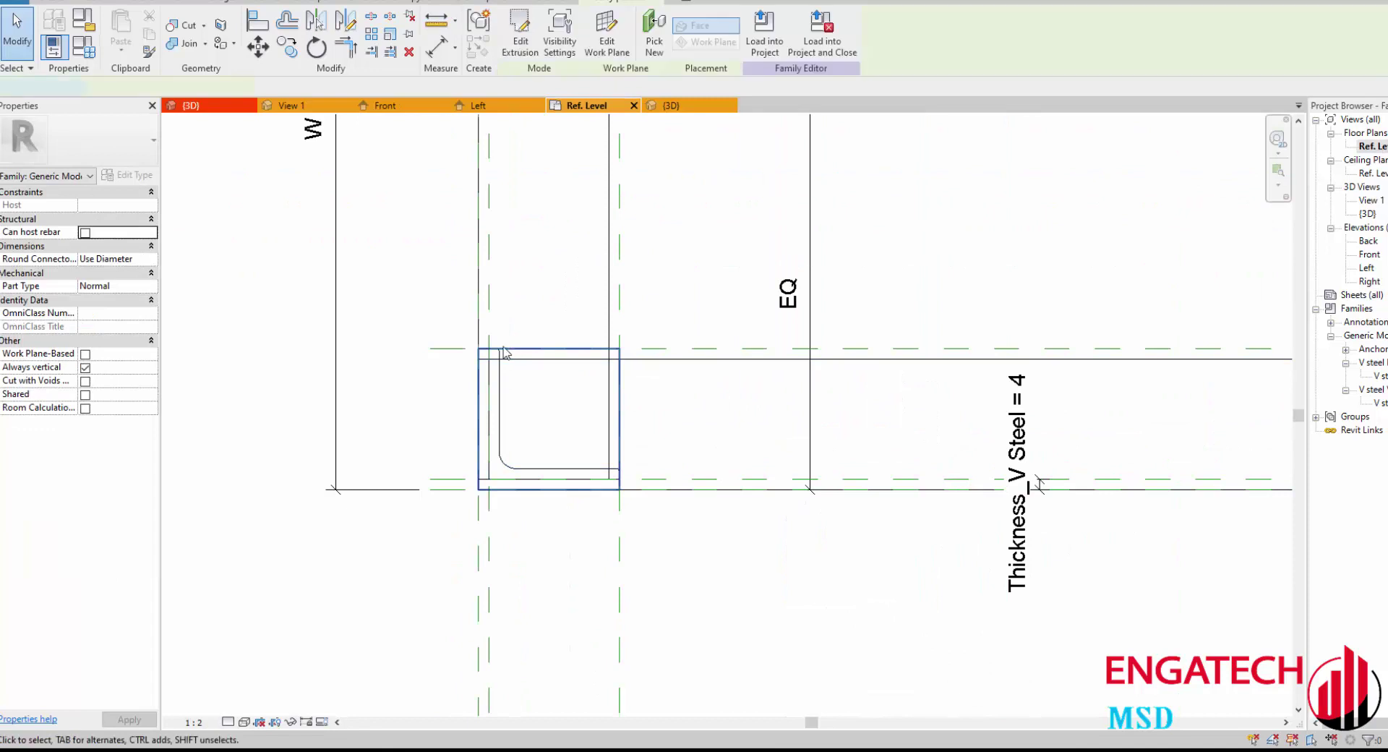
middle_drag(510, 314, 512, 323)
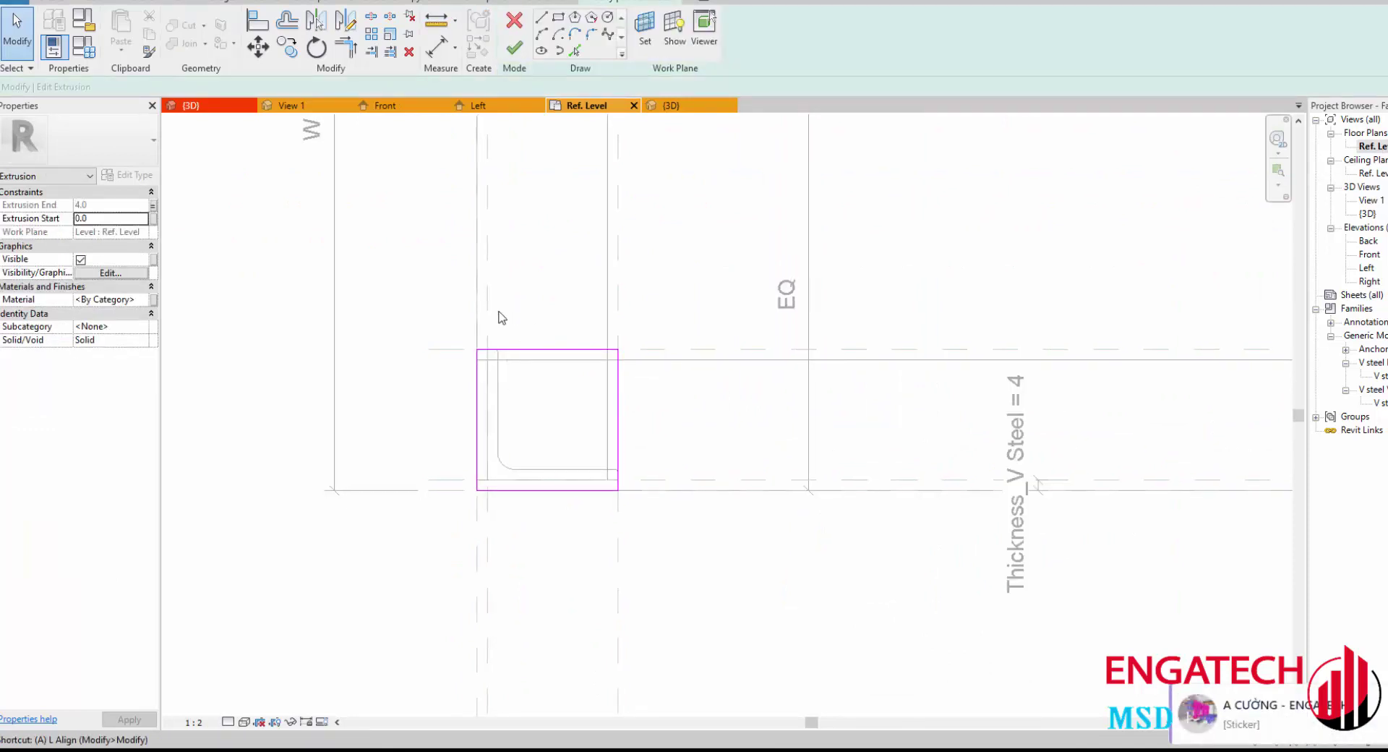
key(a)
key(l)
click(487, 376)
click(477, 383)
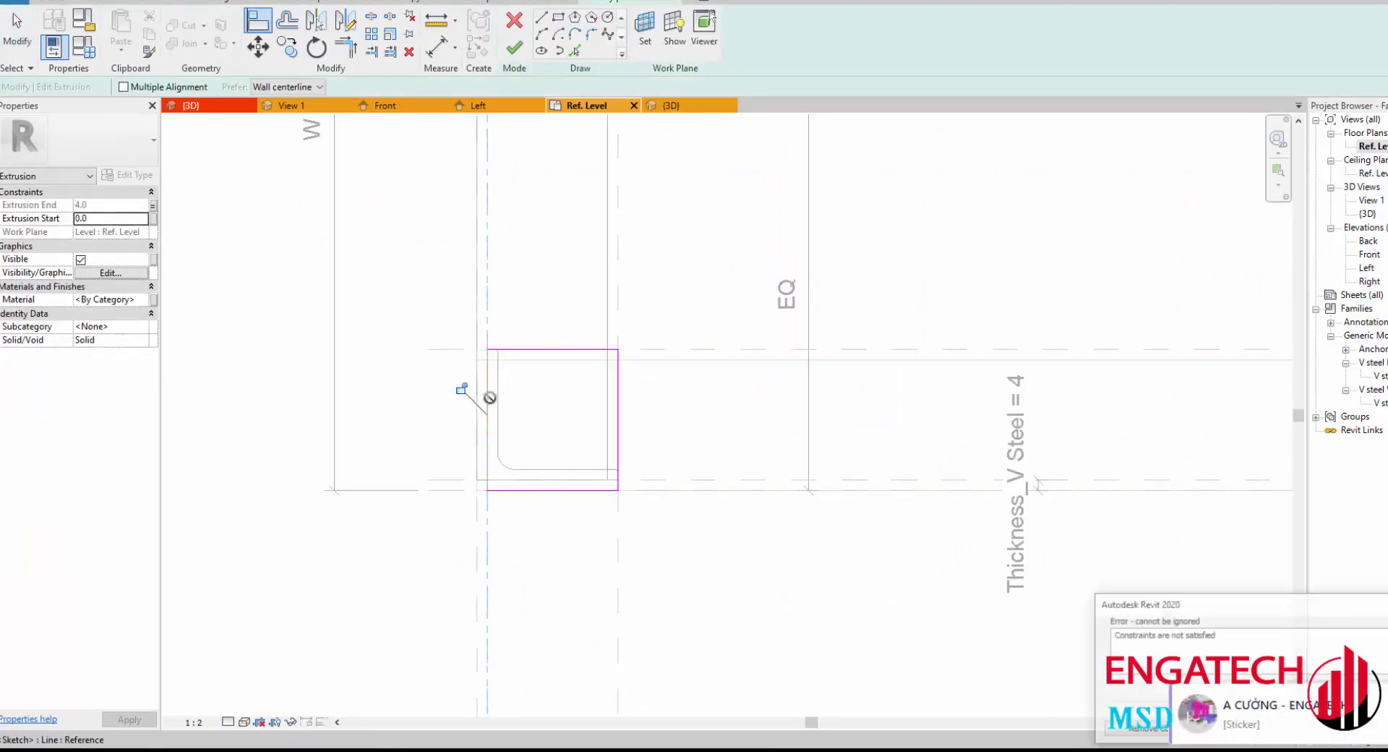
click(1125, 731)
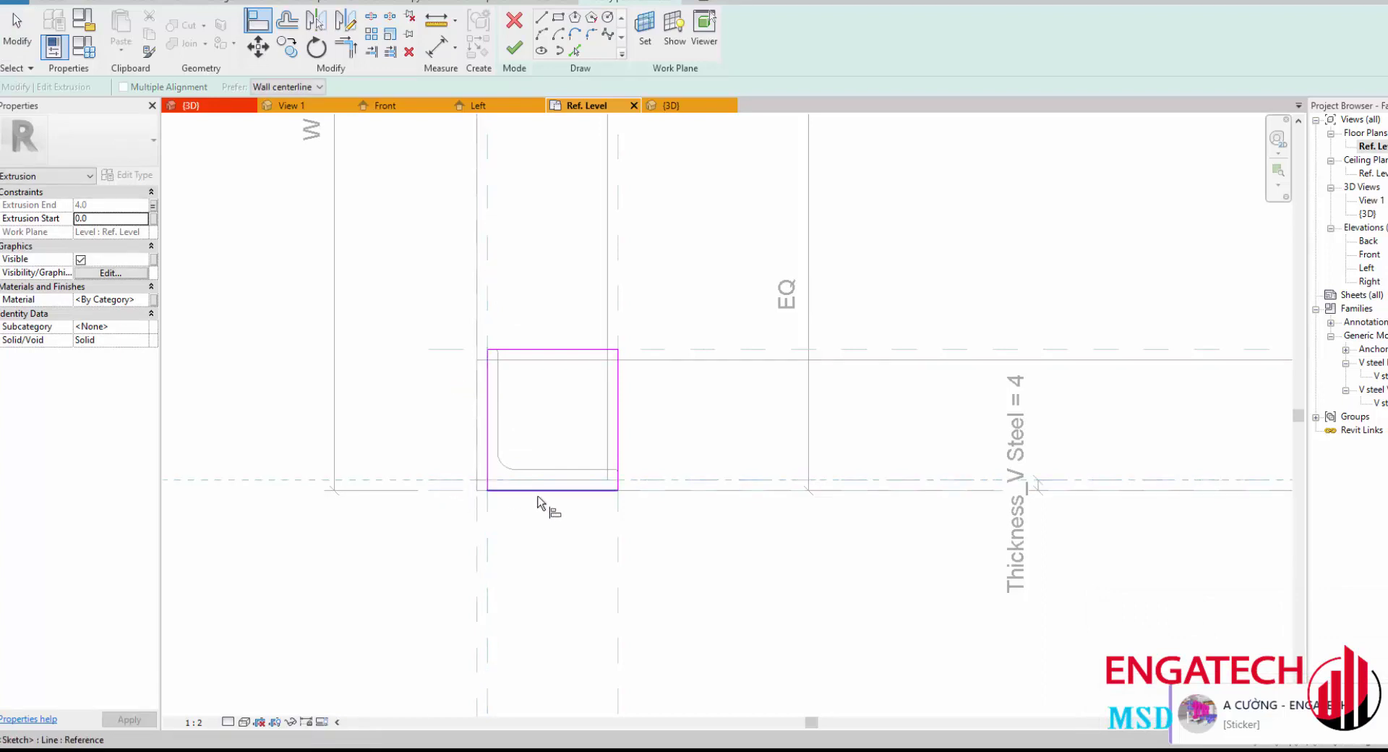
Step: Align the plate's bottom edge onto the horizontal dashed reference plane, keeping the alignment
click(831, 479)
click(564, 491)
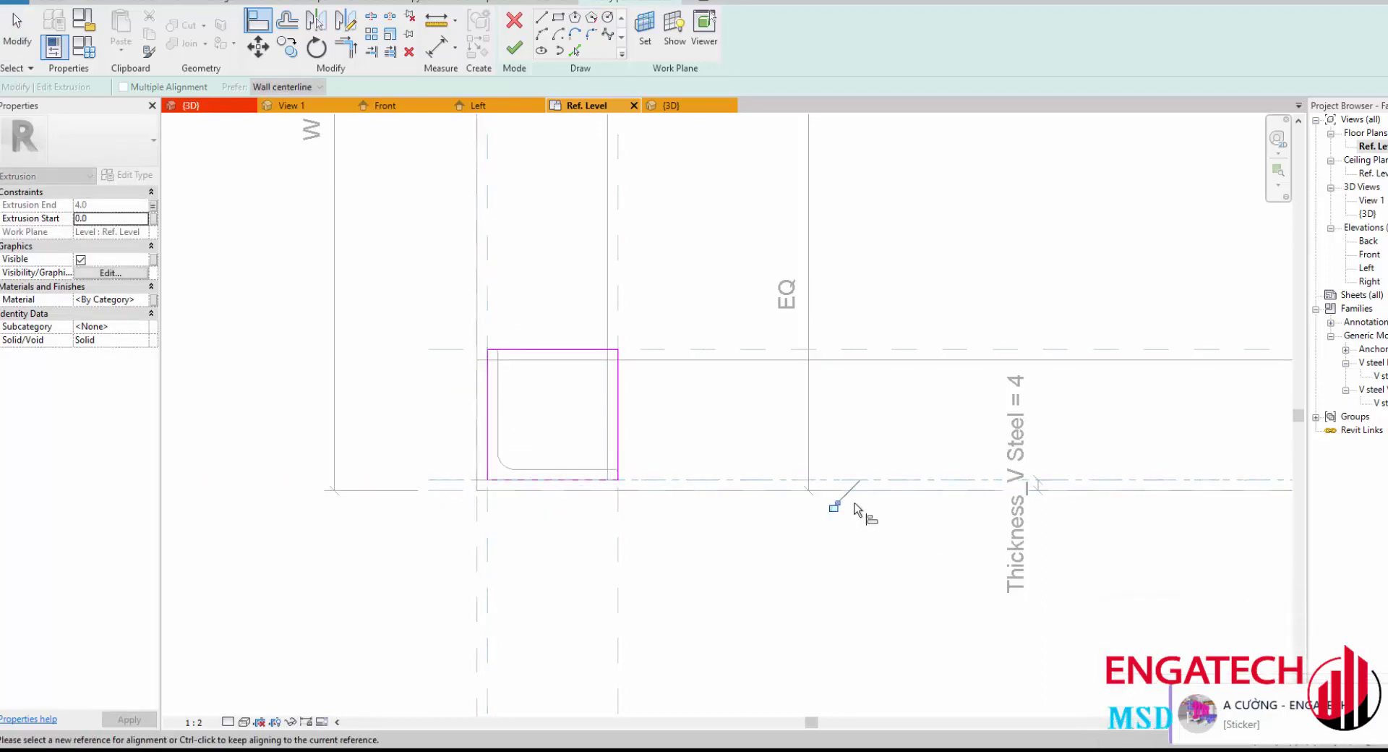
scroll(836, 506, down, 3)
middle_drag(514, 316, 902, 406)
scroll(579, 394, up, 4)
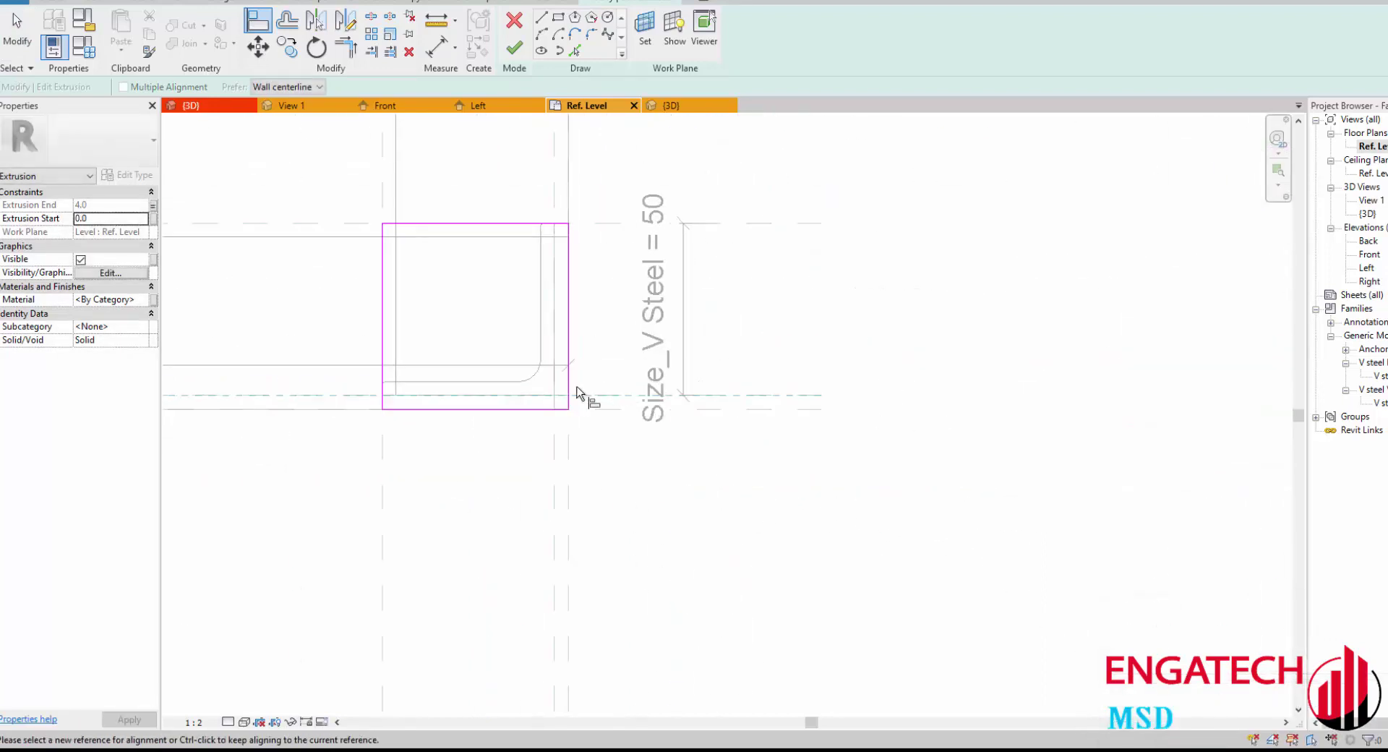
scroll(568, 419, up, 2)
click(567, 420)
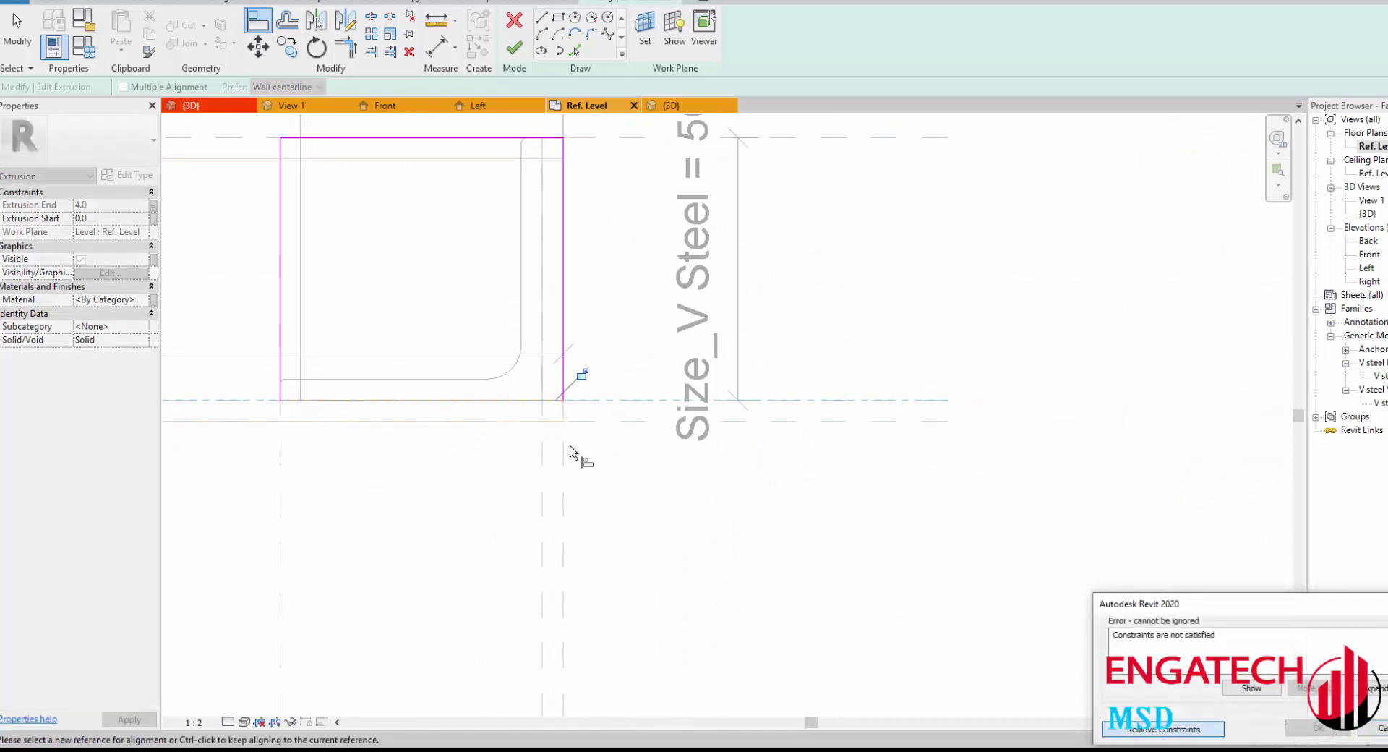
key(Return)
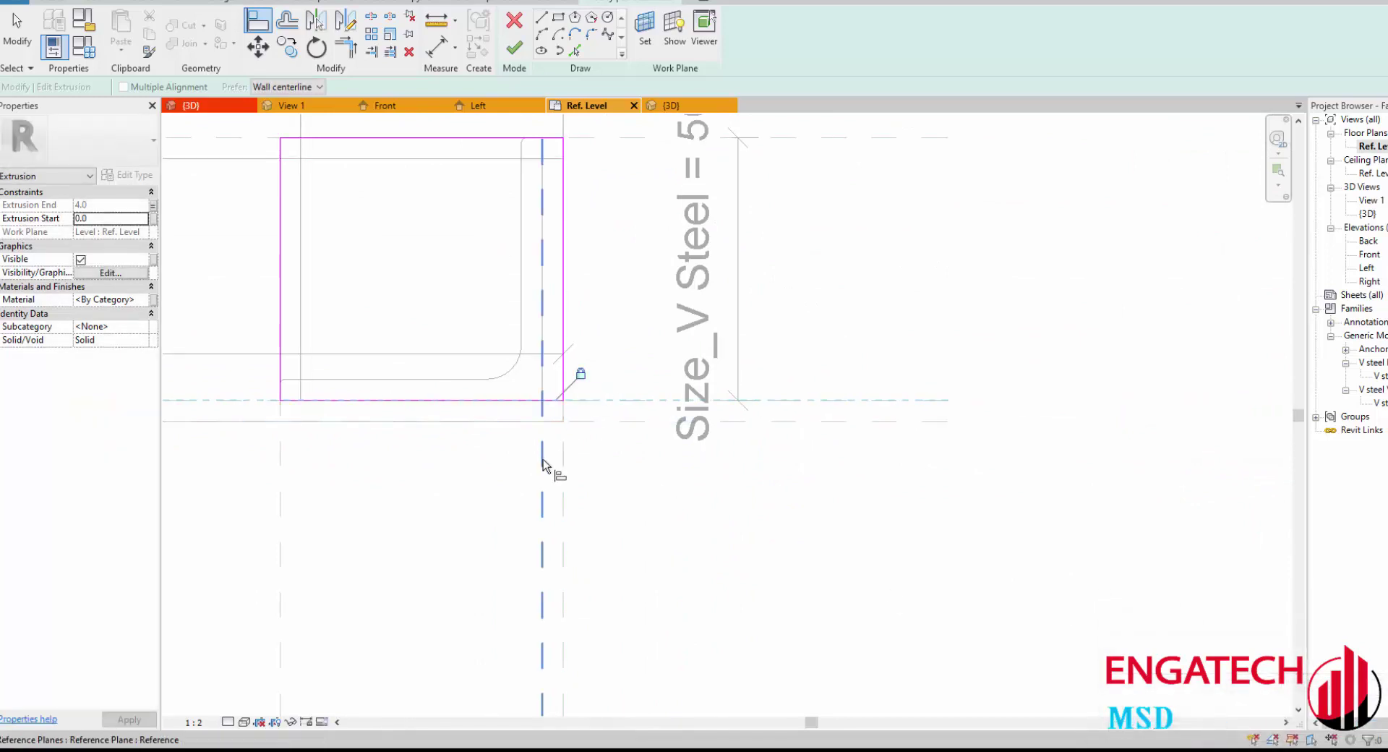
Step: Snap the right edge to the vertical reference plane and the top edge to the horizontal one
scroll(574, 413, down, 3)
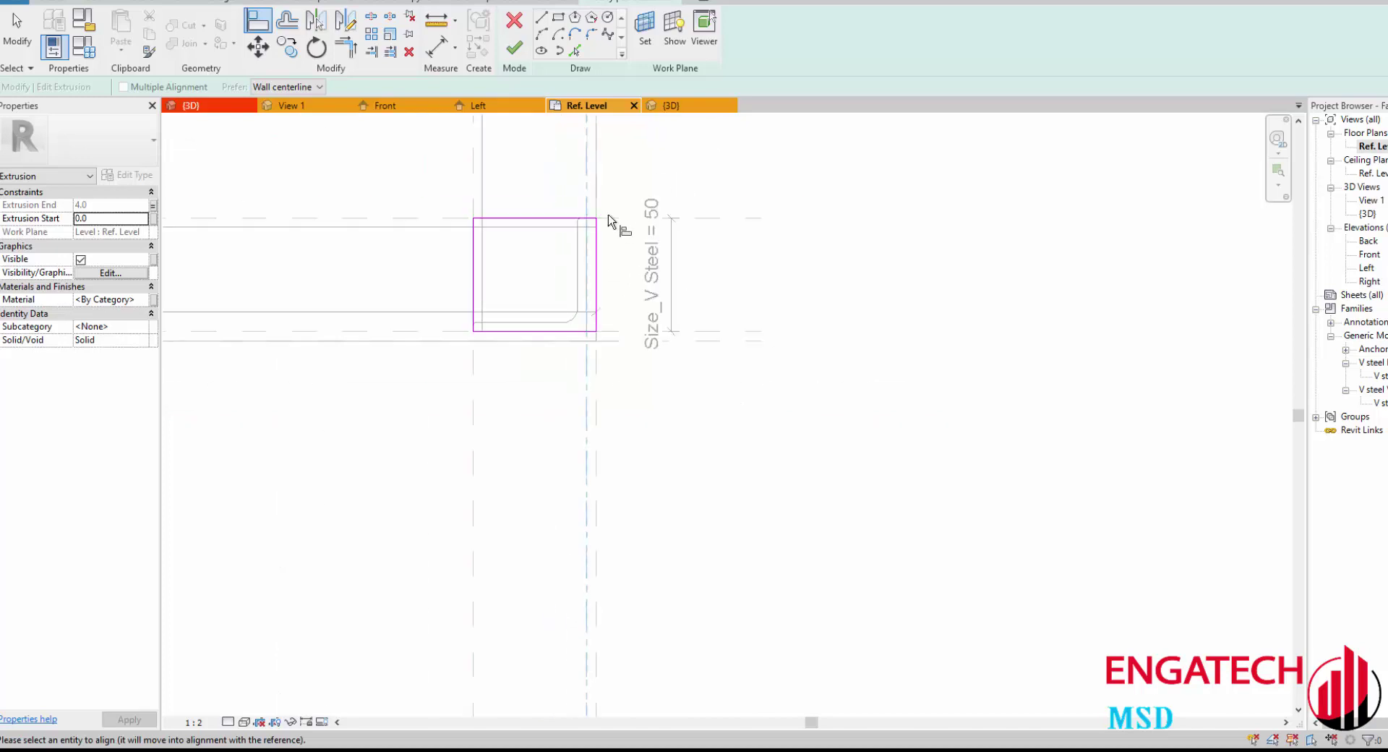
click(591, 311)
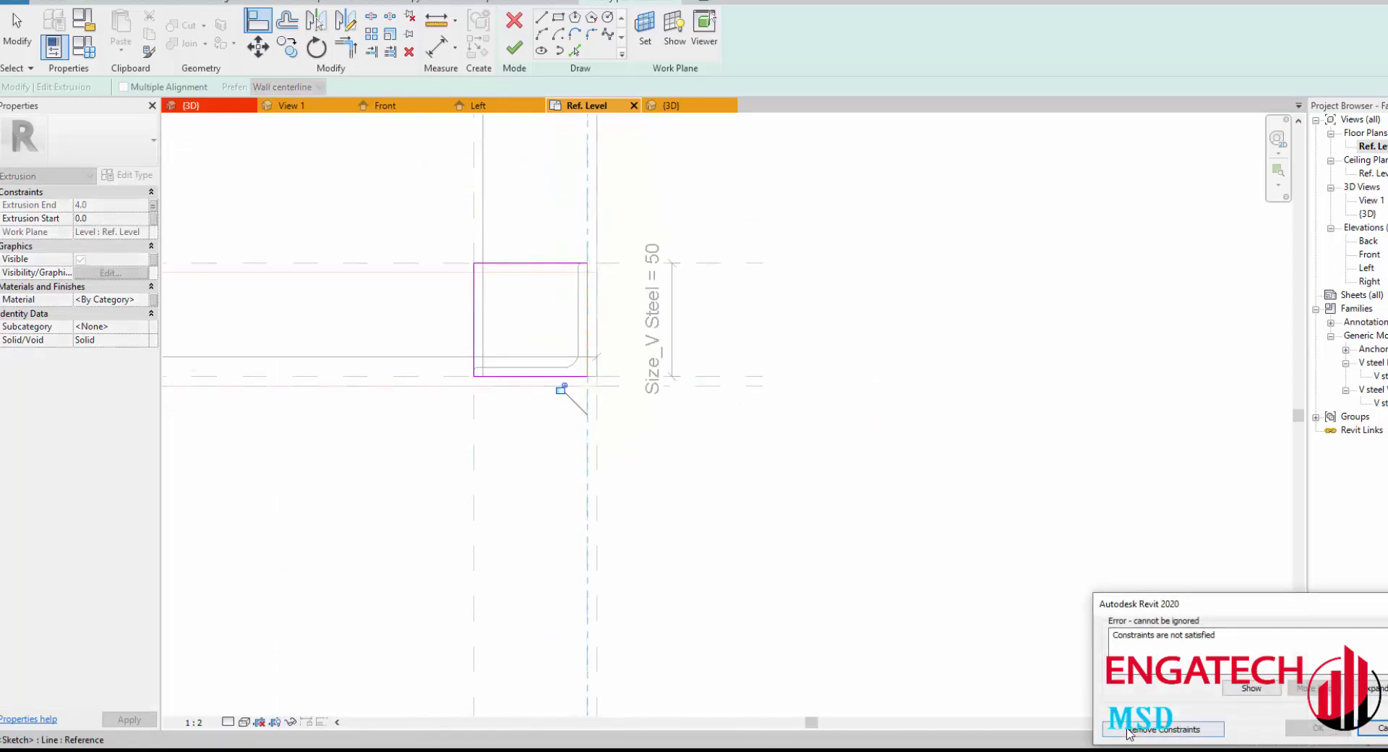
click(1129, 734)
scroll(651, 390, down, 3)
scroll(618, 334, up, 3)
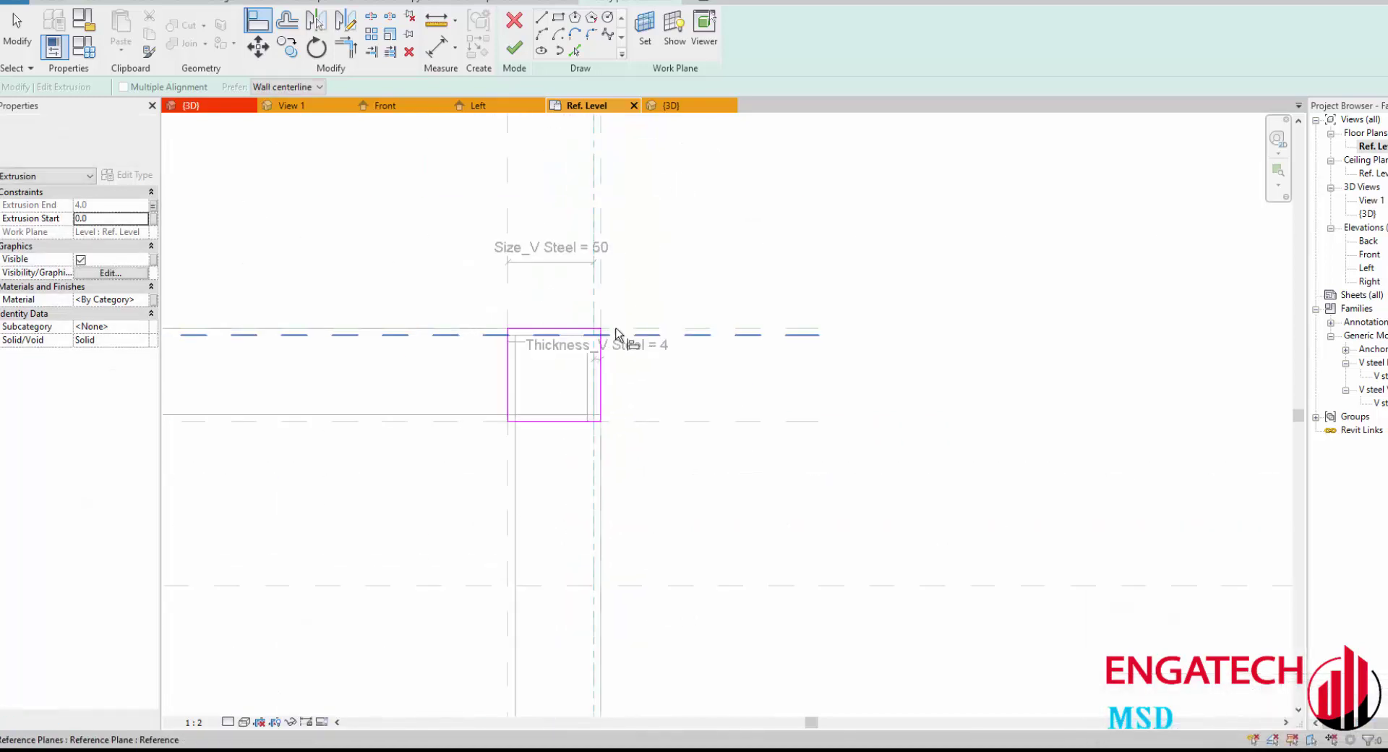
scroll(619, 335, up, 2)
click(575, 354)
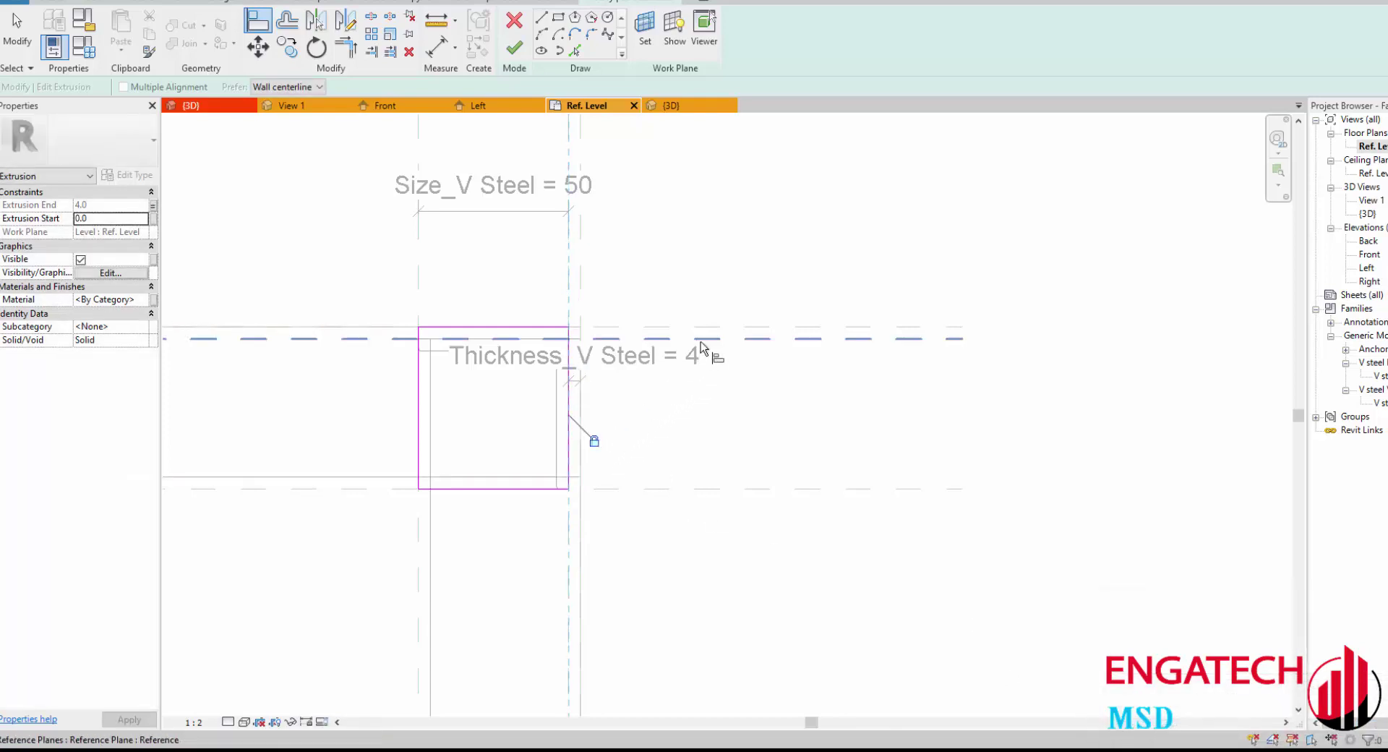
click(487, 328)
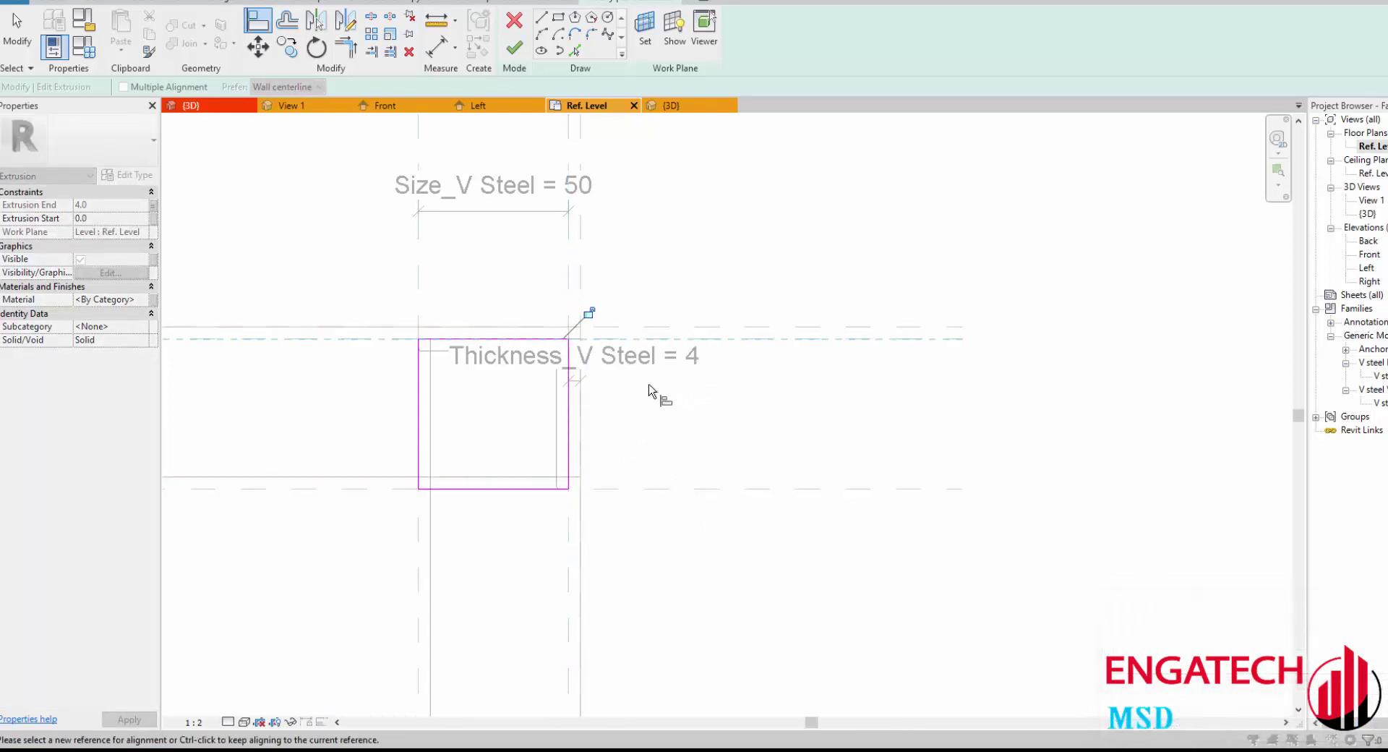
Step: Realign the left edge to its reference plane, clearing the unsatisfied constraints error
scroll(589, 323, down, 3)
scroll(945, 357, up, 5)
scroll(533, 371, down, 5)
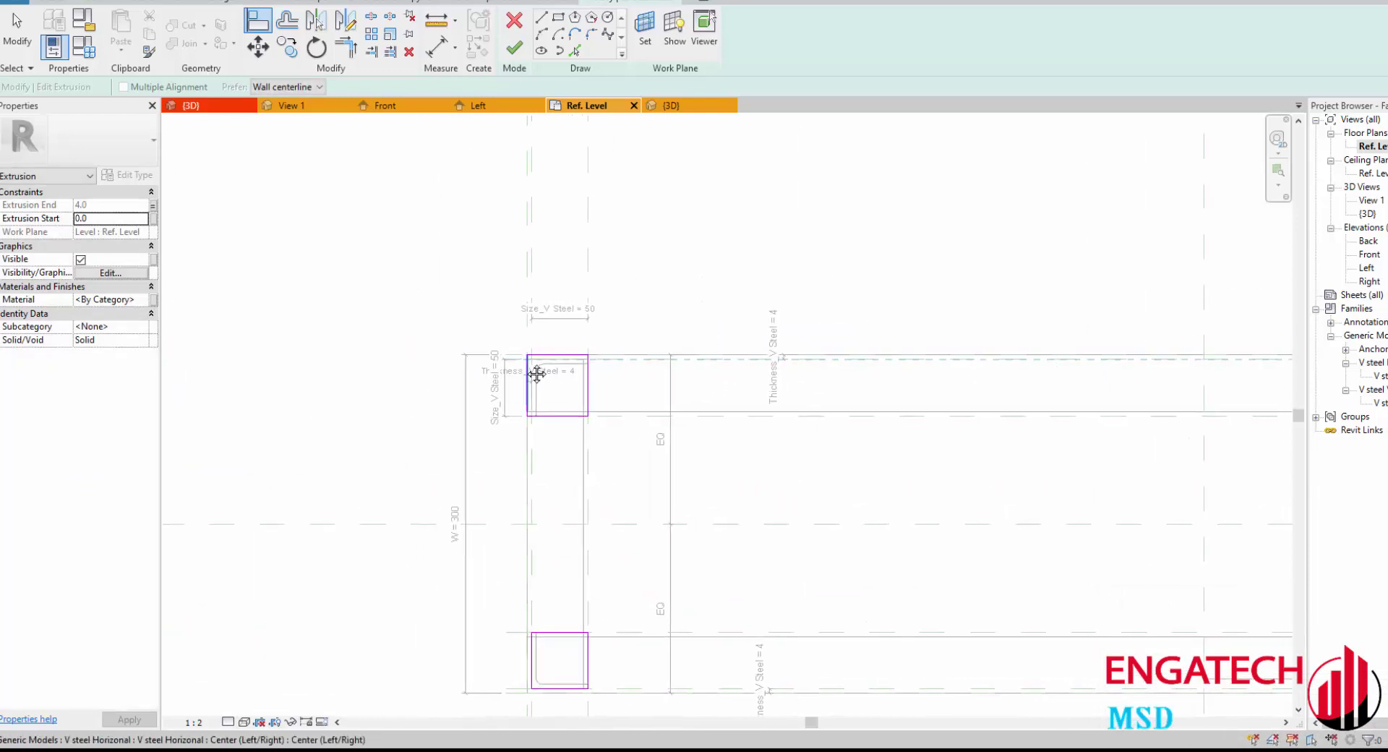
scroll(533, 371, up, 4)
scroll(526, 373, up, 2)
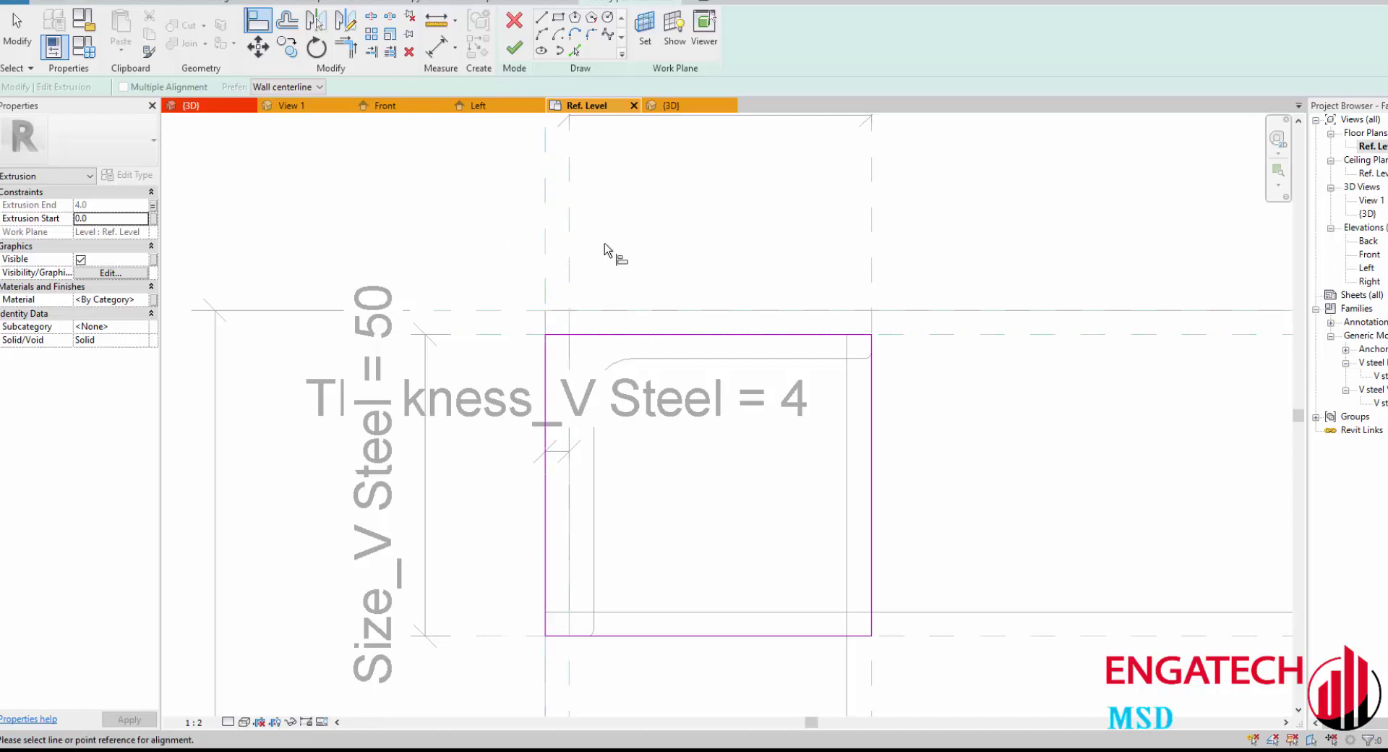
click(544, 351)
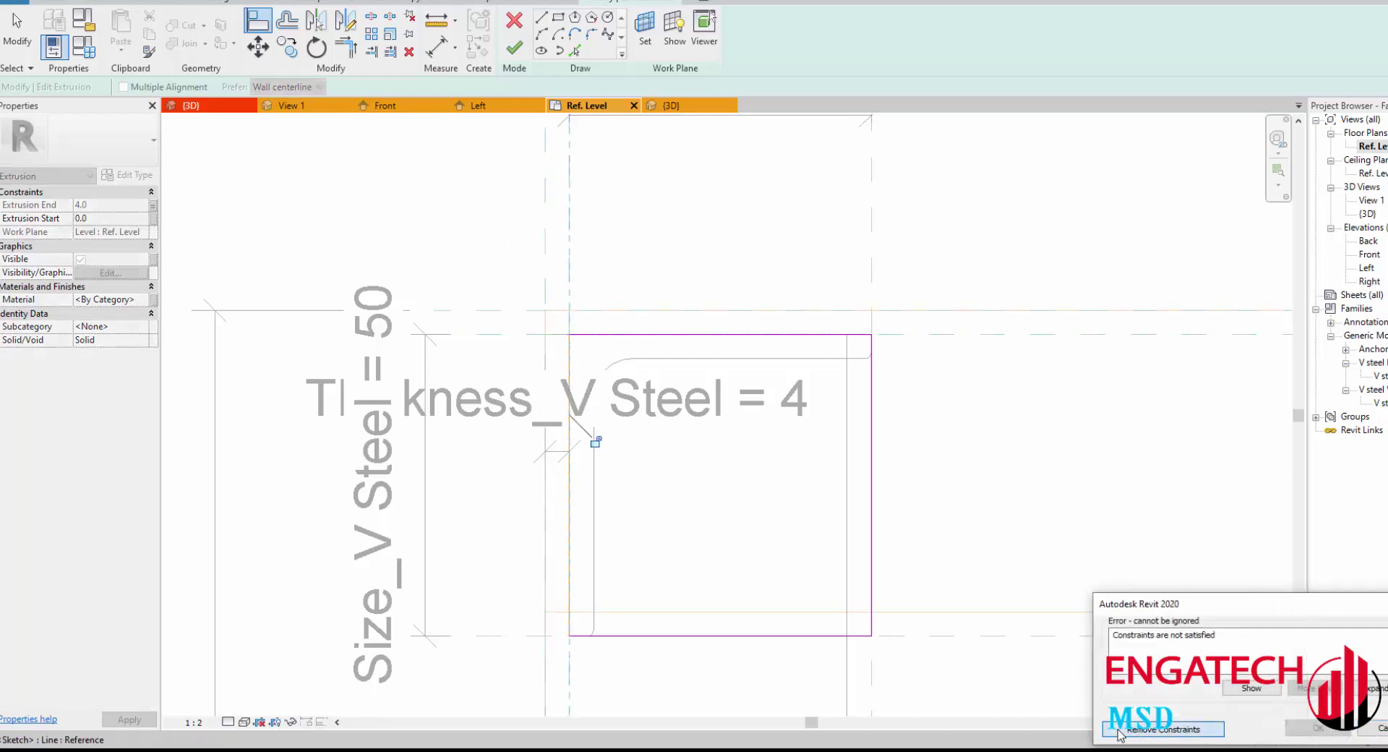
click(1119, 731)
key(Escape)
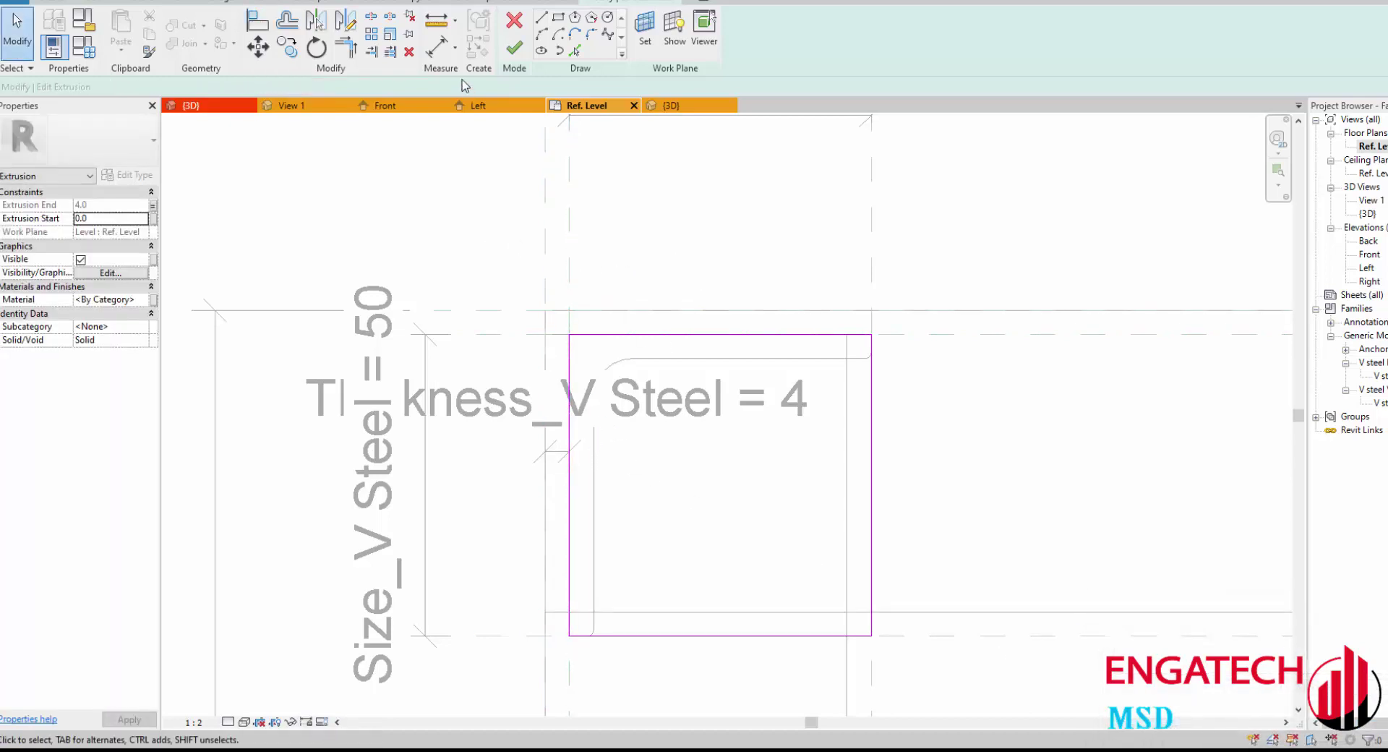
Step: Finish the base-plate sketch, orbit the 3D view to check plates under the legs, return to Ref. Level
click(515, 48)
scroll(890, 480, down, 3)
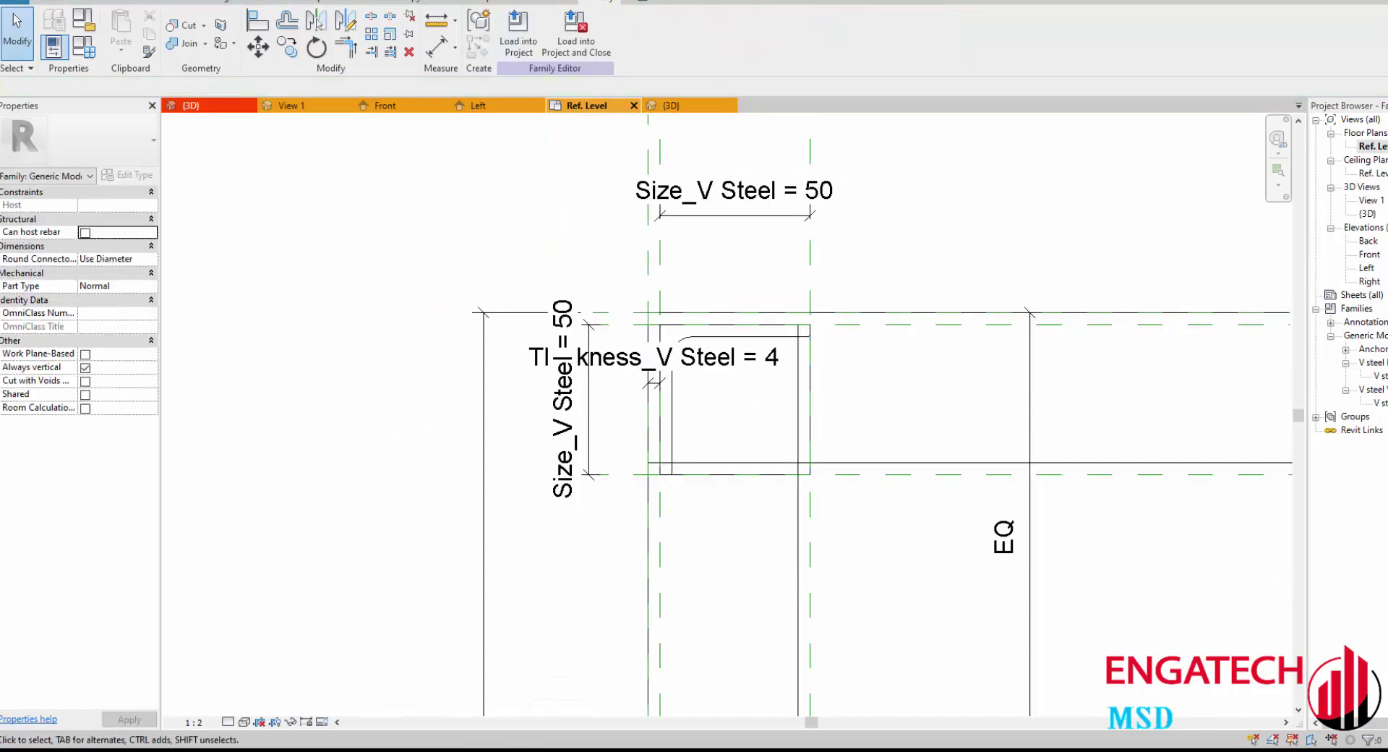
click(671, 106)
shift+middle_drag(739, 367, 698, 448)
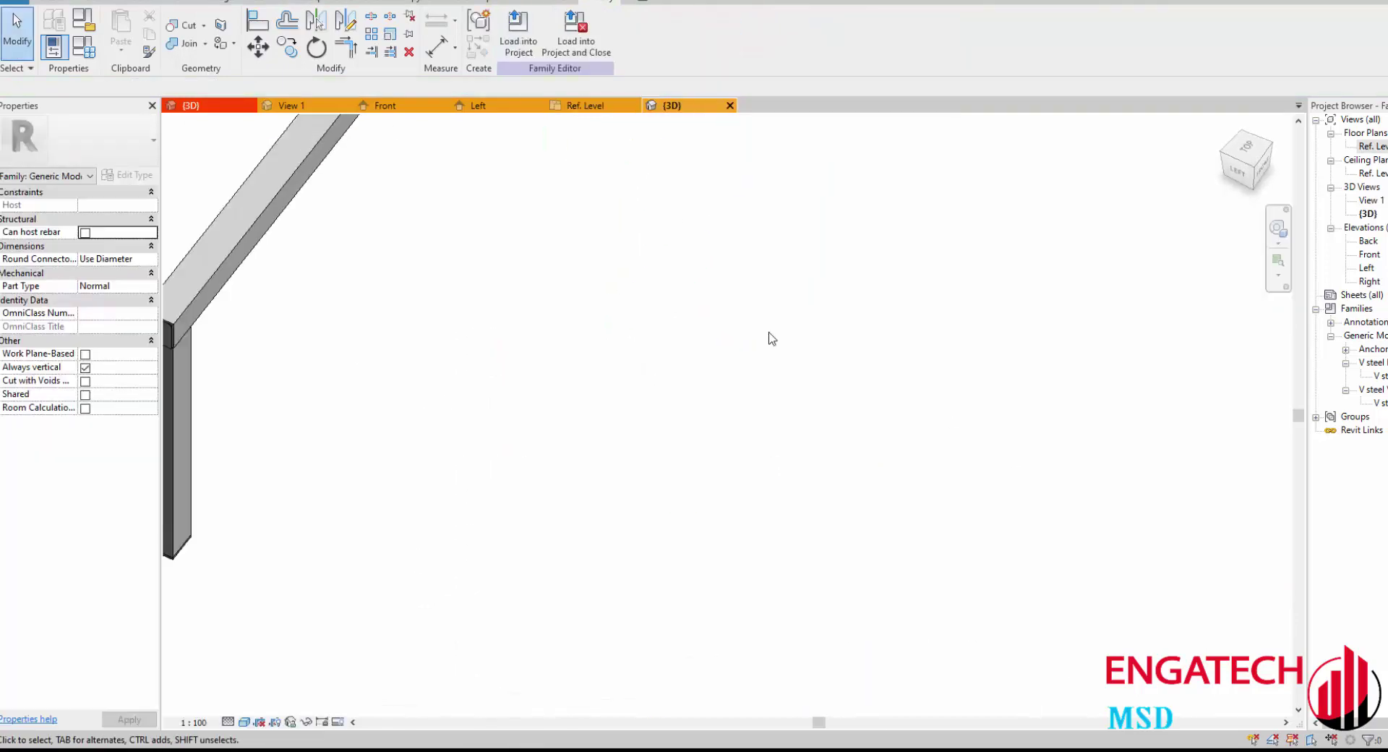
scroll(573, 240, up, 2)
scroll(506, 340, up, 2)
scroll(508, 347, down, 3)
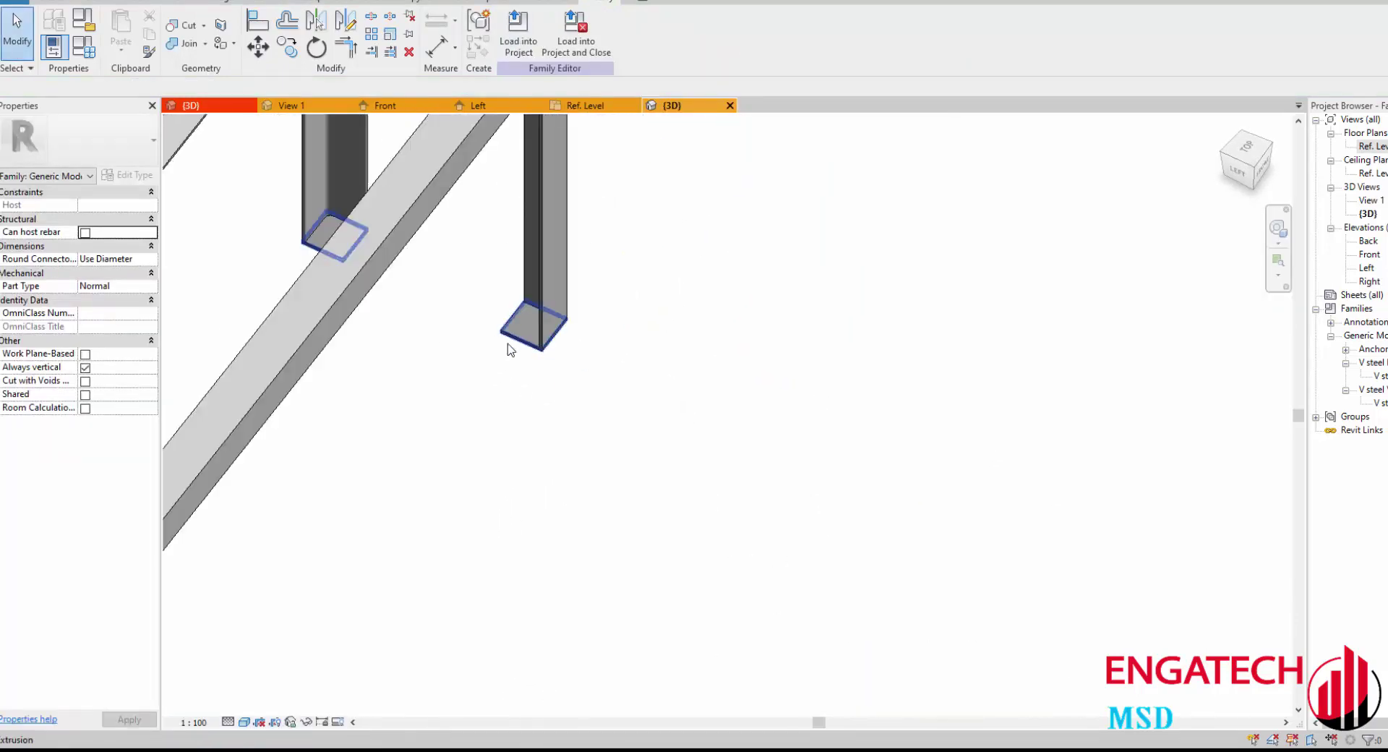
mouse_move(509, 347)
shift+middle_down()
mouse_move(492, 438)
mouse_move(822, 504)
mouse_move(691, 409)
mouse_move(698, 511)
shift+middle_up()
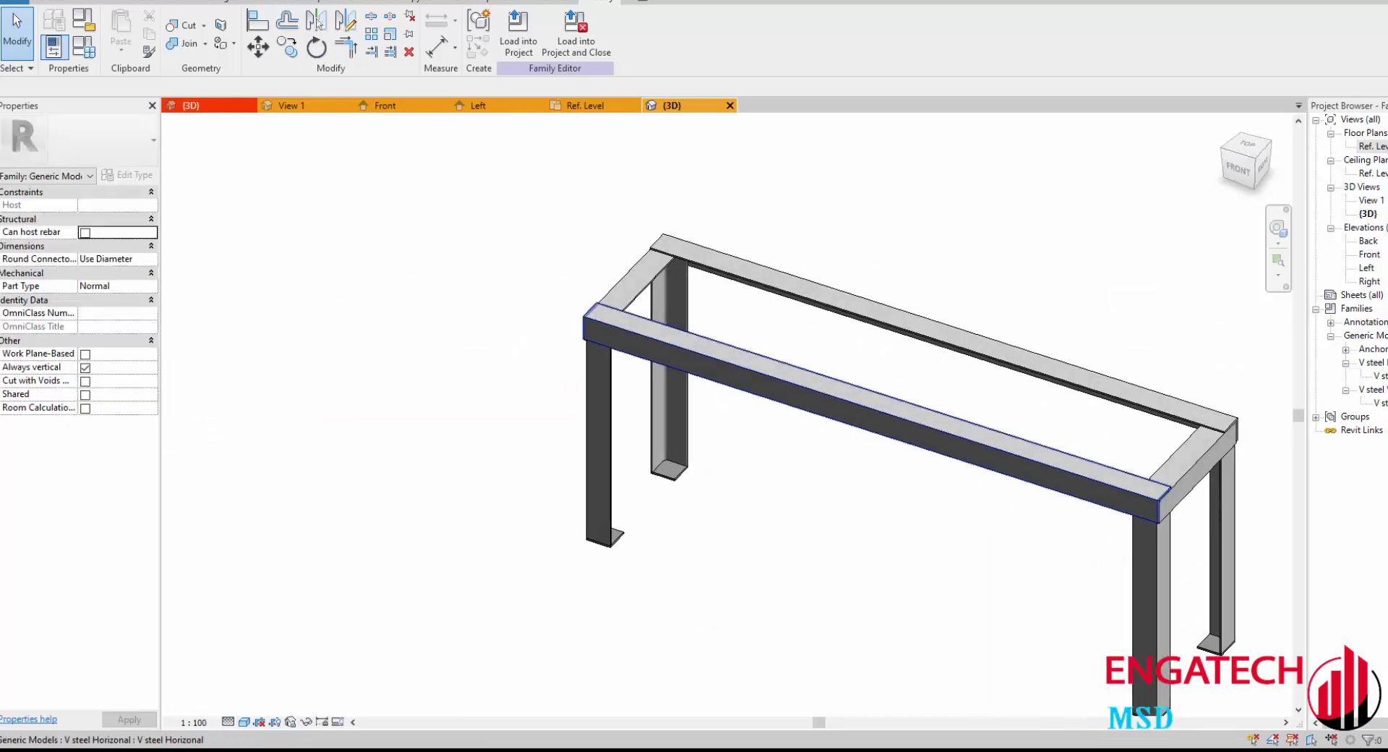
click(585, 105)
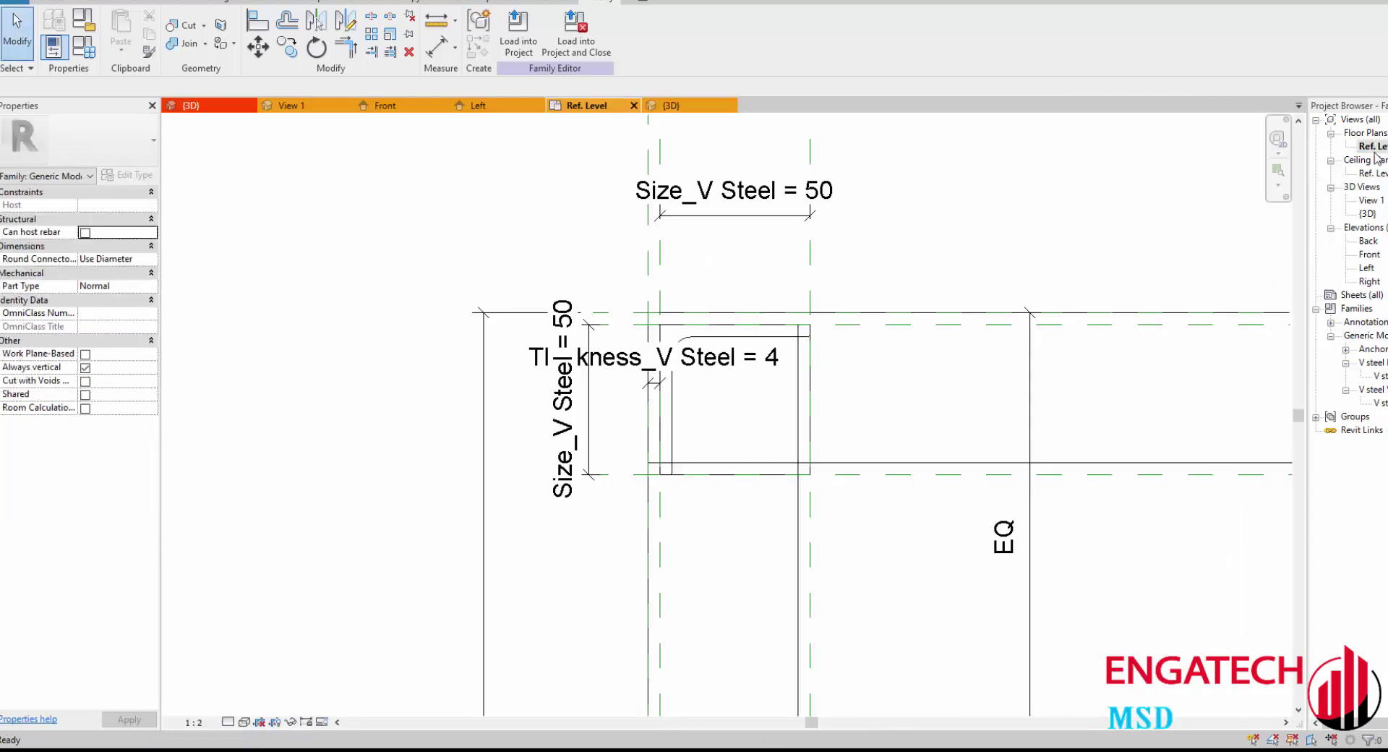
Step: Close View 1 and select the reference plane at the leg corner in the plan
click(345, 106)
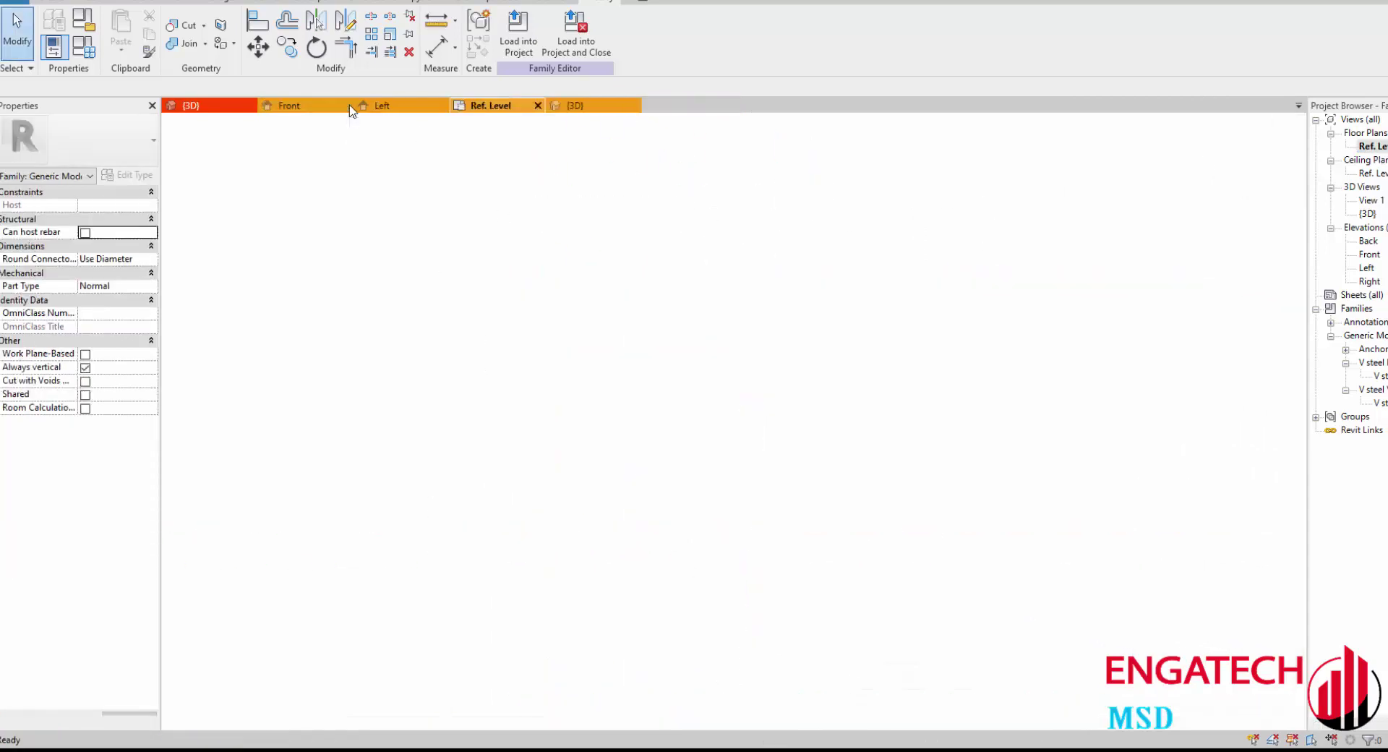
scroll(566, 389, up, 2)
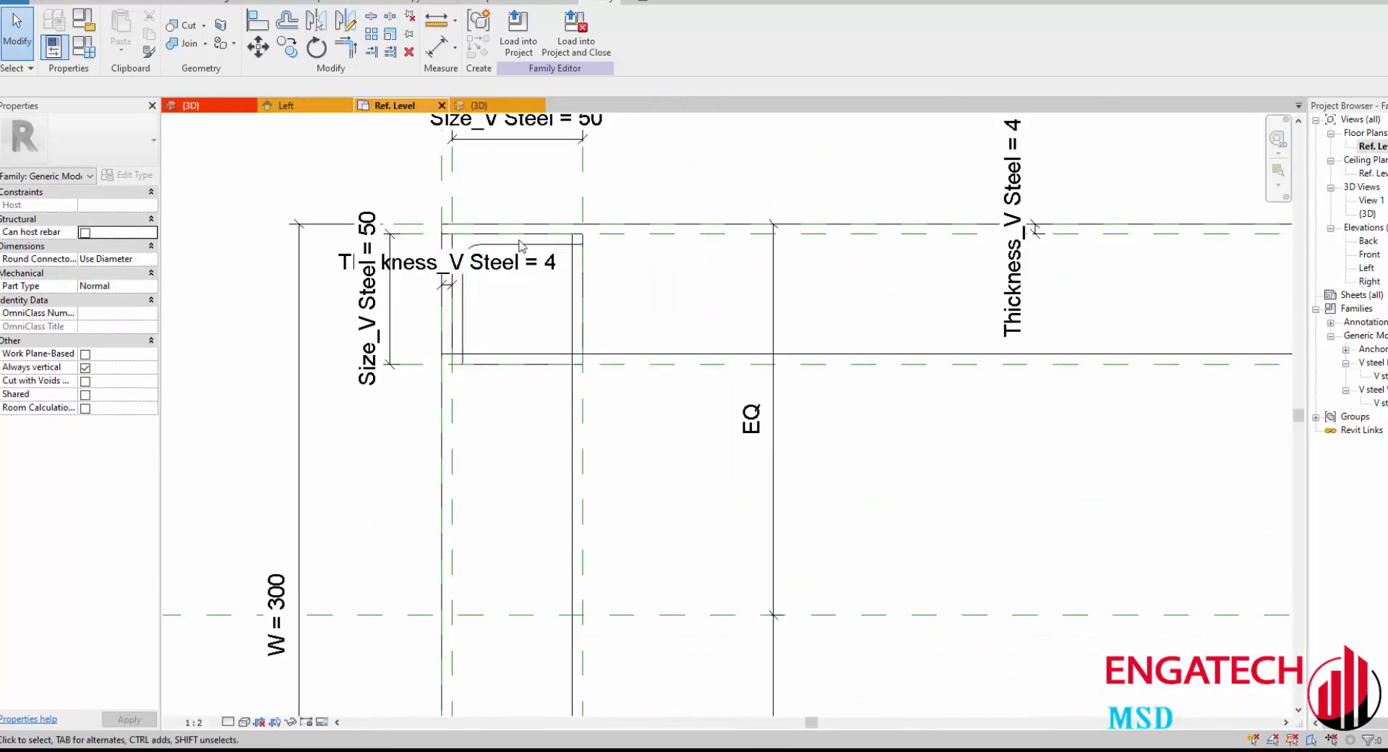
scroll(379, 233, up, 2)
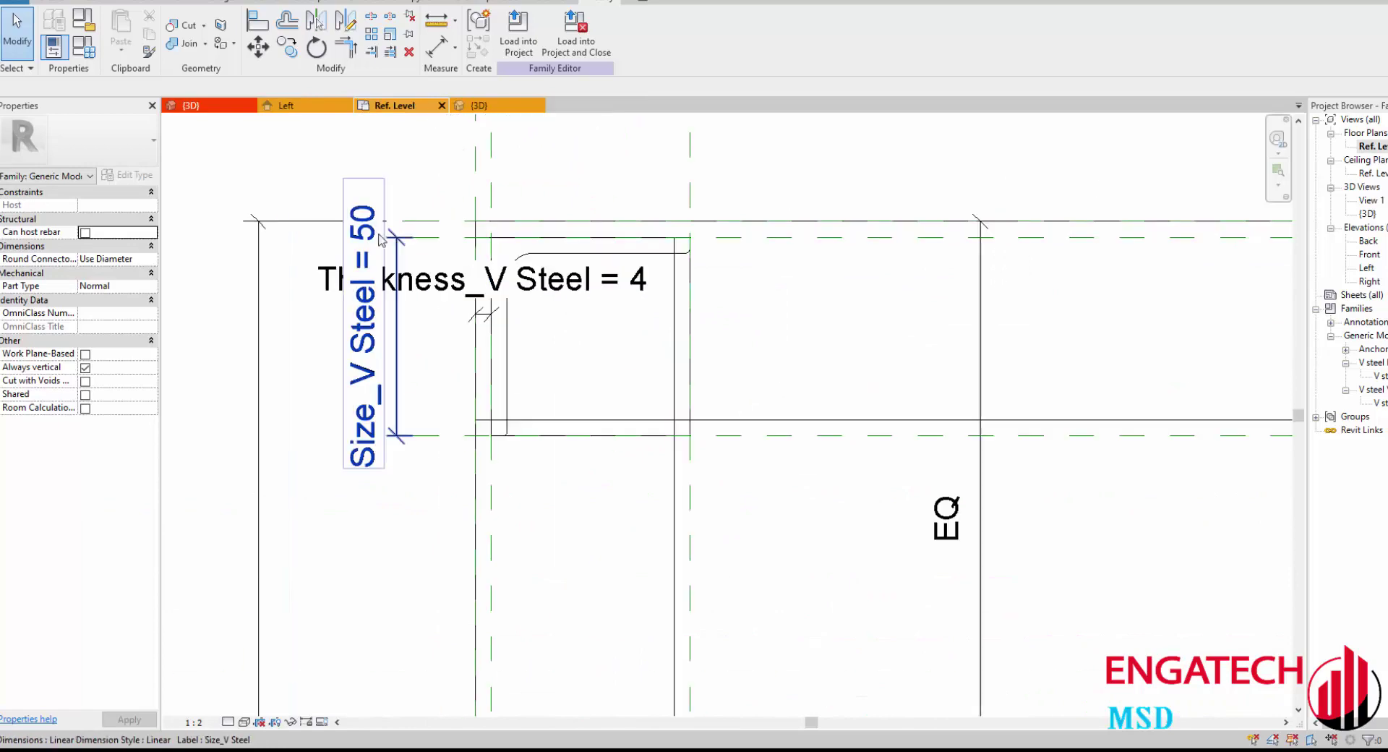
click(450, 243)
click(452, 324)
key(r)
key(o)
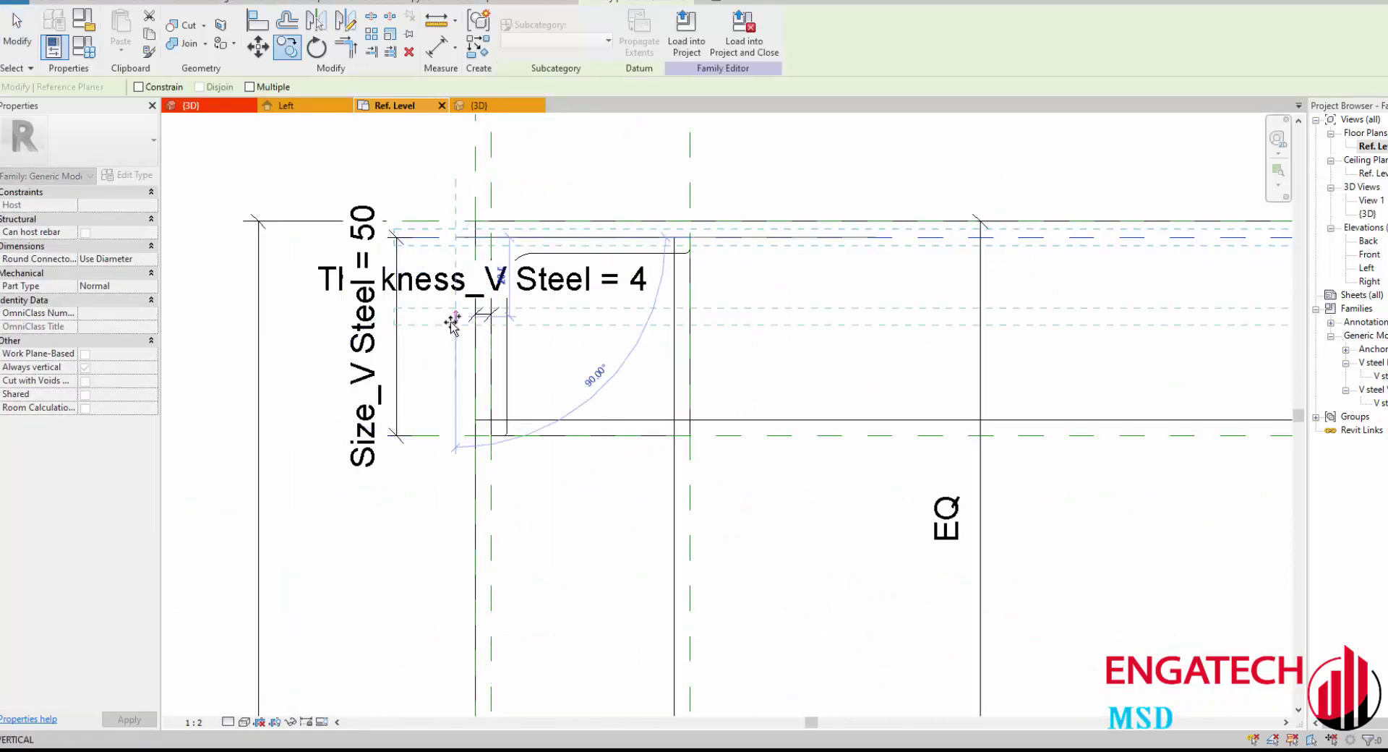
key(Escape)
middle_drag(459, 347, 470, 368)
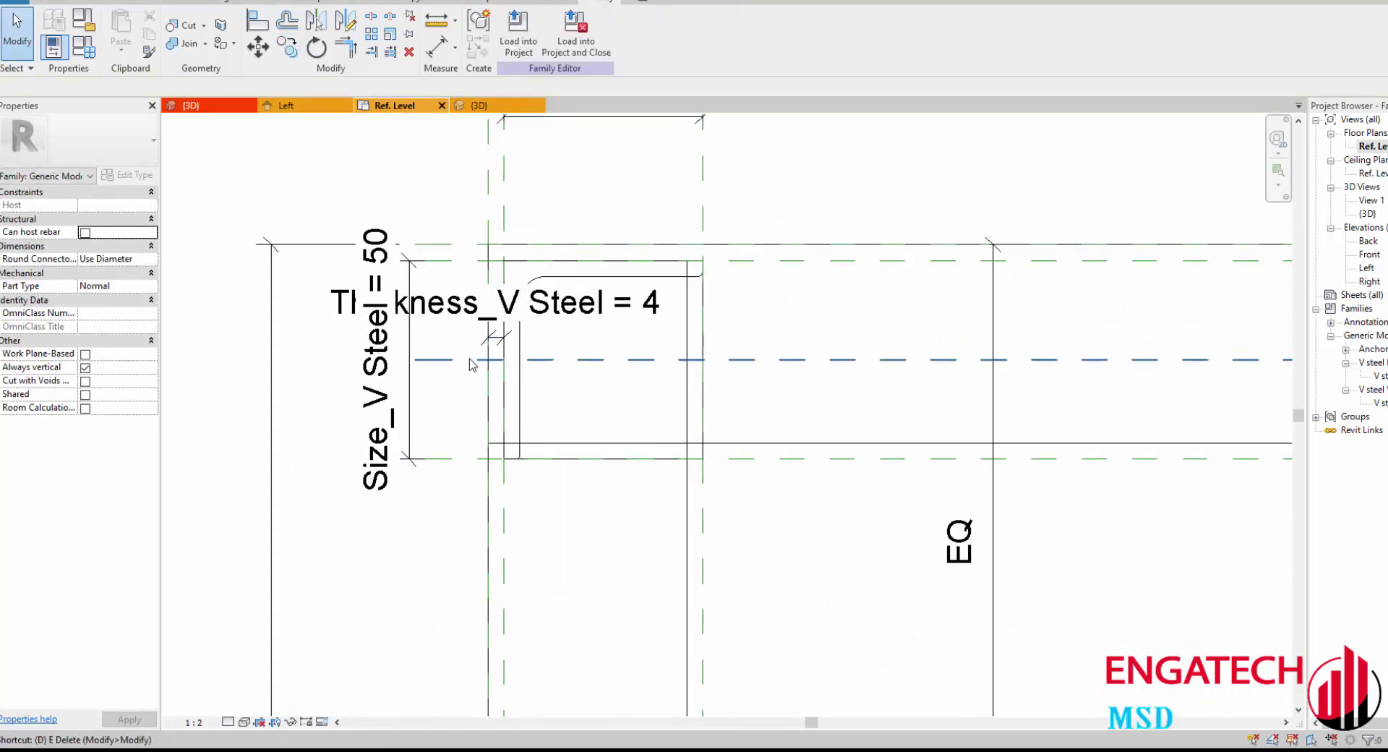
Step: Dimension the upper and lower leg reference planes with an EQ-constrained aligned dimension
key(d)
key(i)
click(466, 272)
click(456, 456)
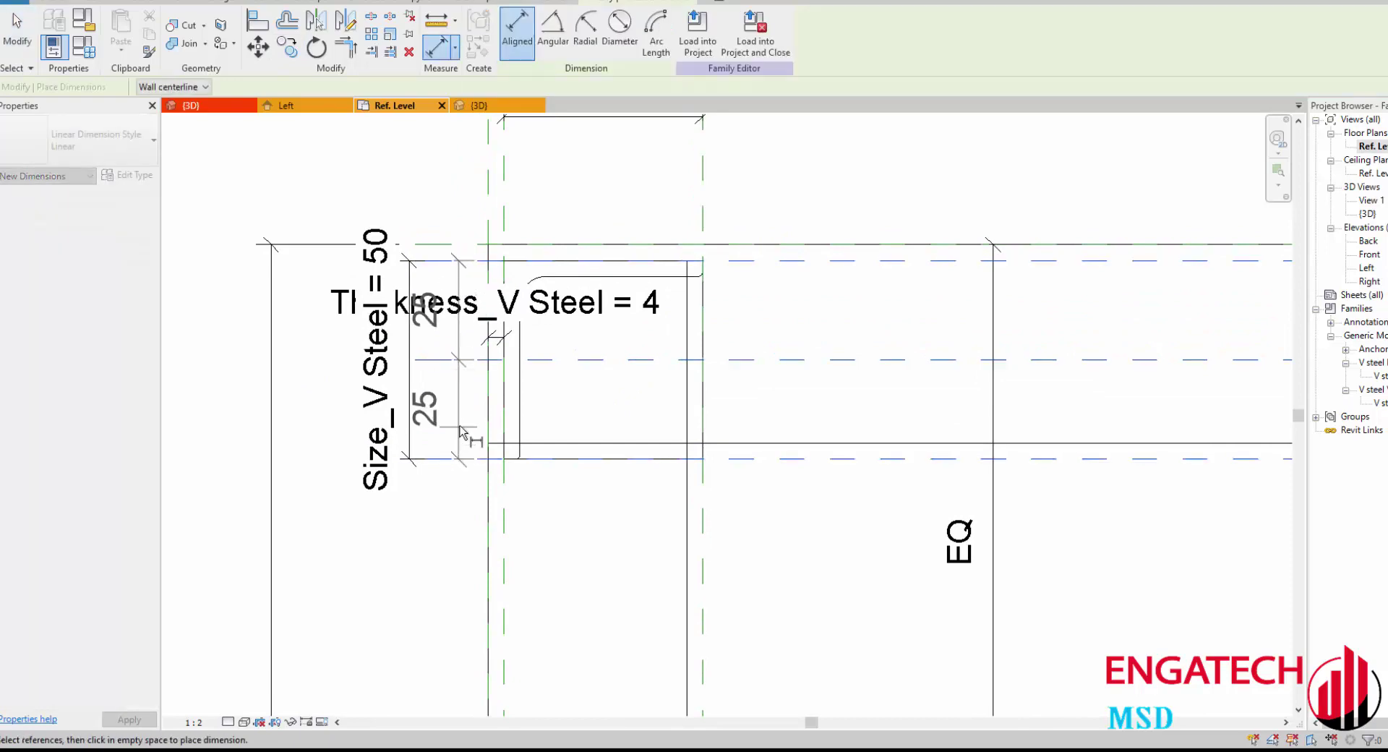
click(531, 379)
click(560, 359)
scroll(561, 366, down, 2)
key(Escape)
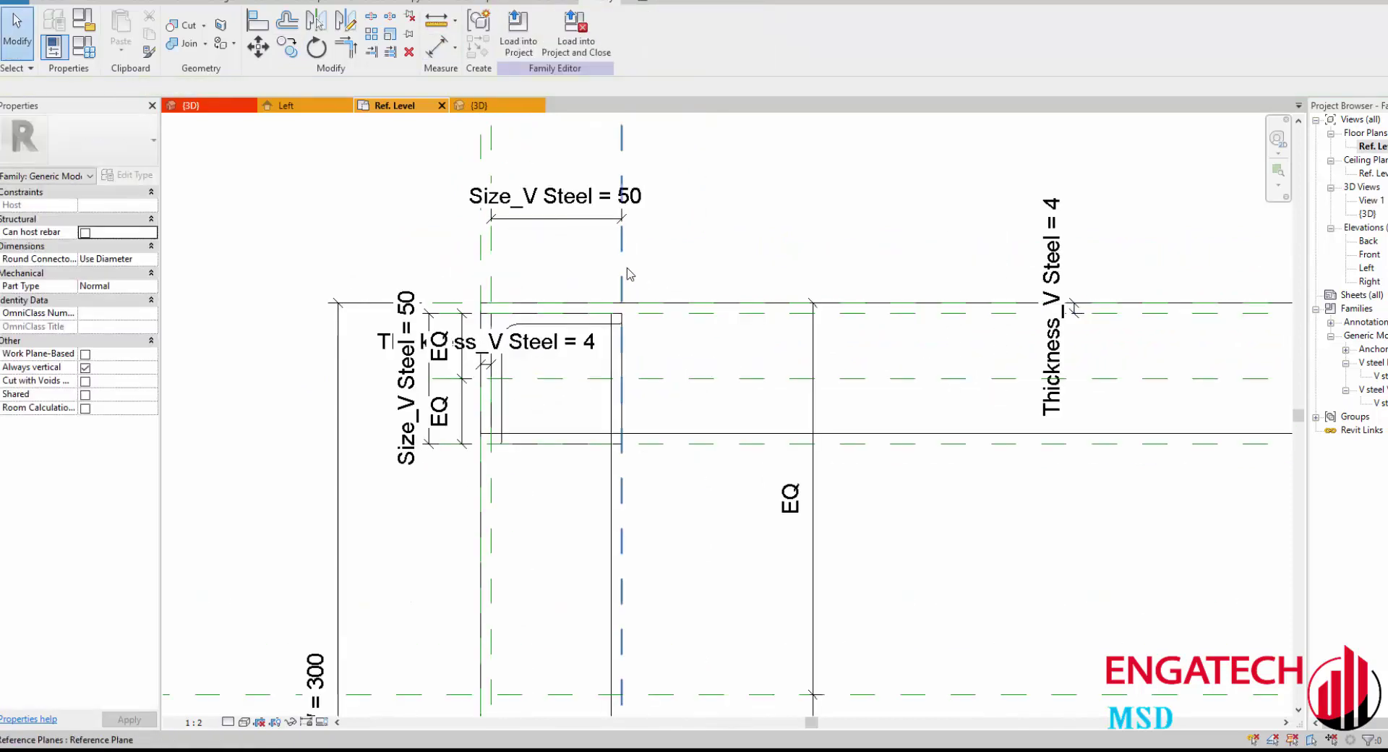
click(633, 290)
scroll(632, 289, up, 1)
key(Escape)
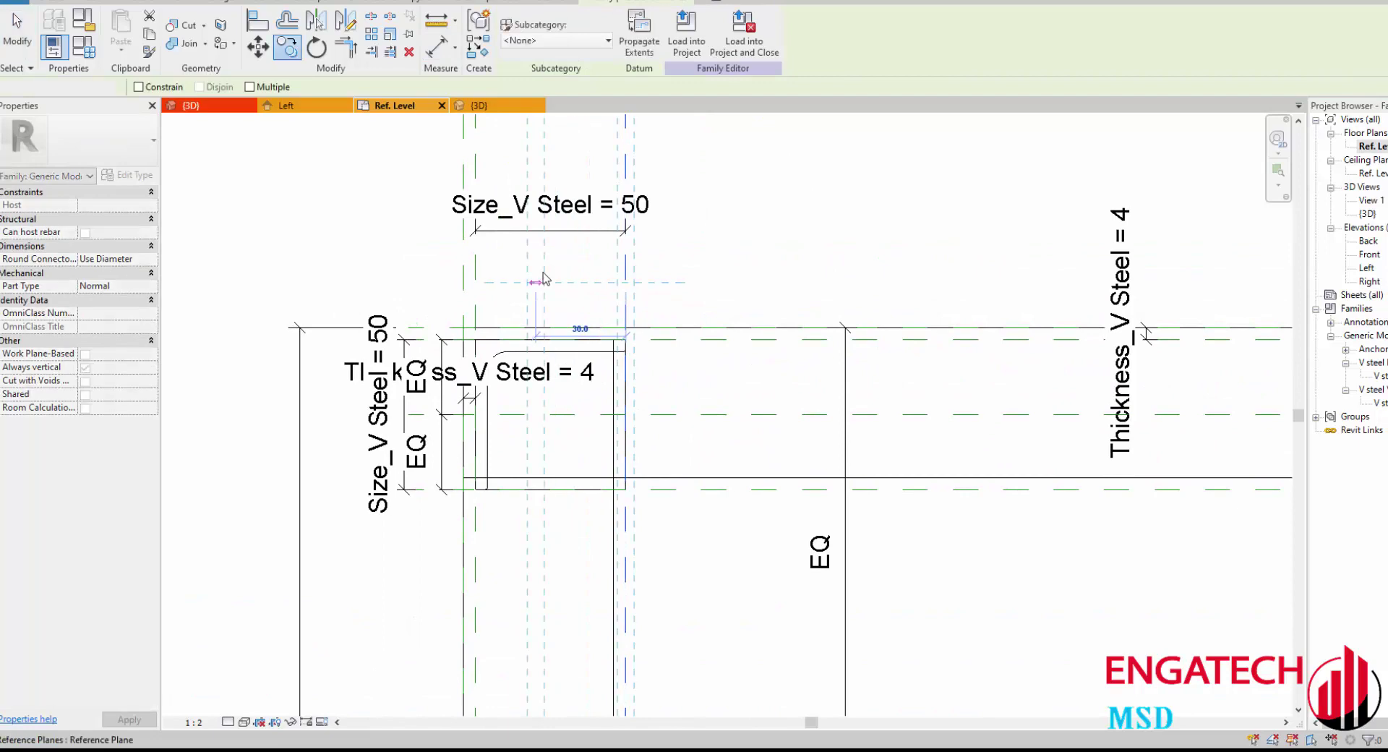
Step: Dimension across the leg's left, middle and right reference planes
key(d)
key(i)
scroll(511, 366, up, 1)
scroll(514, 366, up, 2)
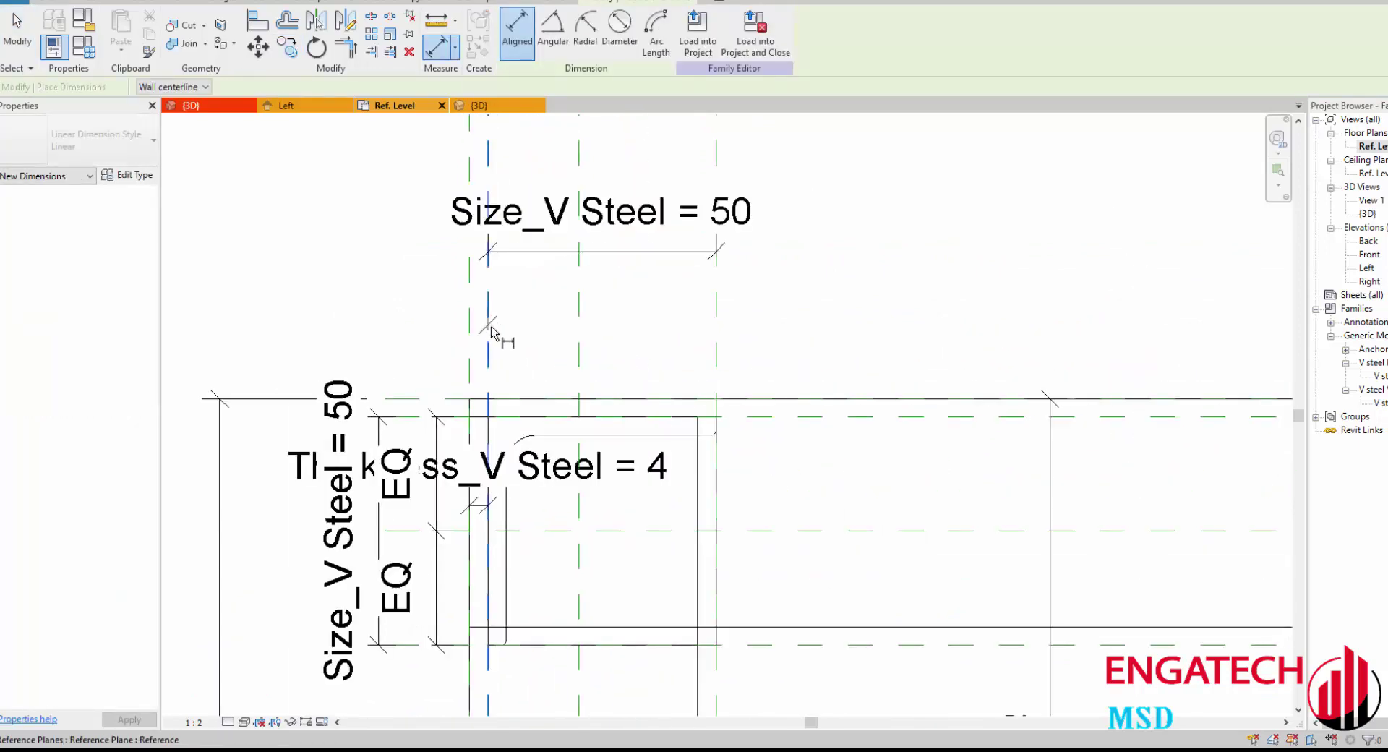
click(489, 329)
click(577, 323)
click(715, 336)
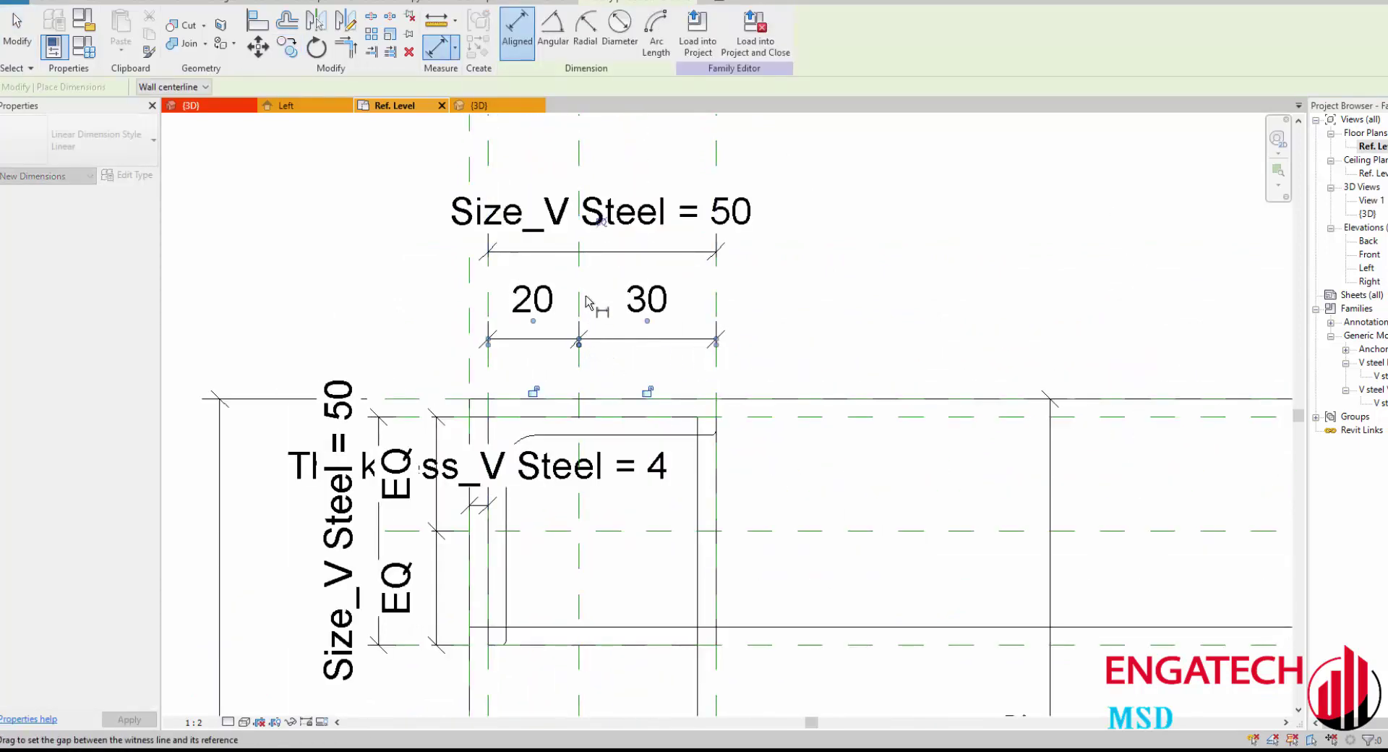
scroll(597, 224, down, 3)
key(Escape)
Step: Add a dimension at the top leg corner including the third reference plane, set to equal
scroll(814, 309, up, 3)
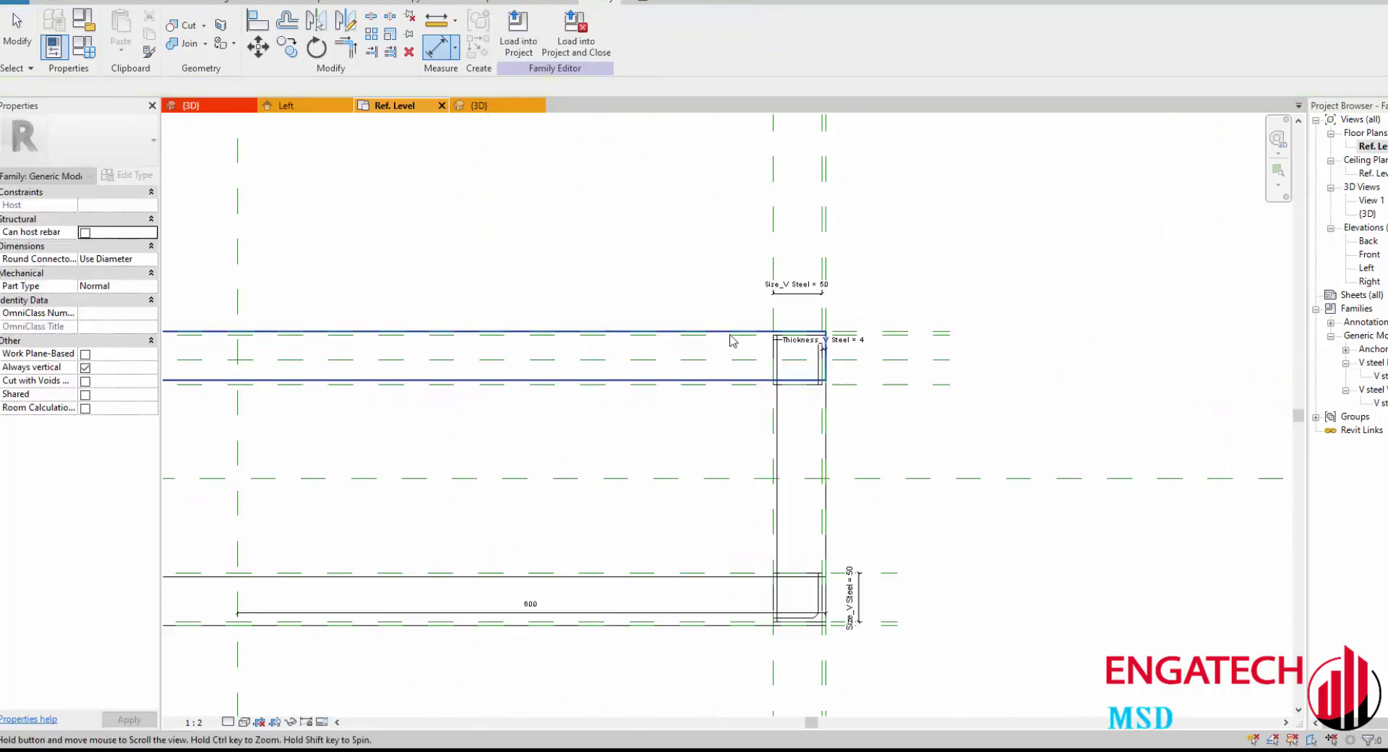
scroll(814, 310, up, 1)
click(760, 282)
middle_drag(762, 286, 770, 329)
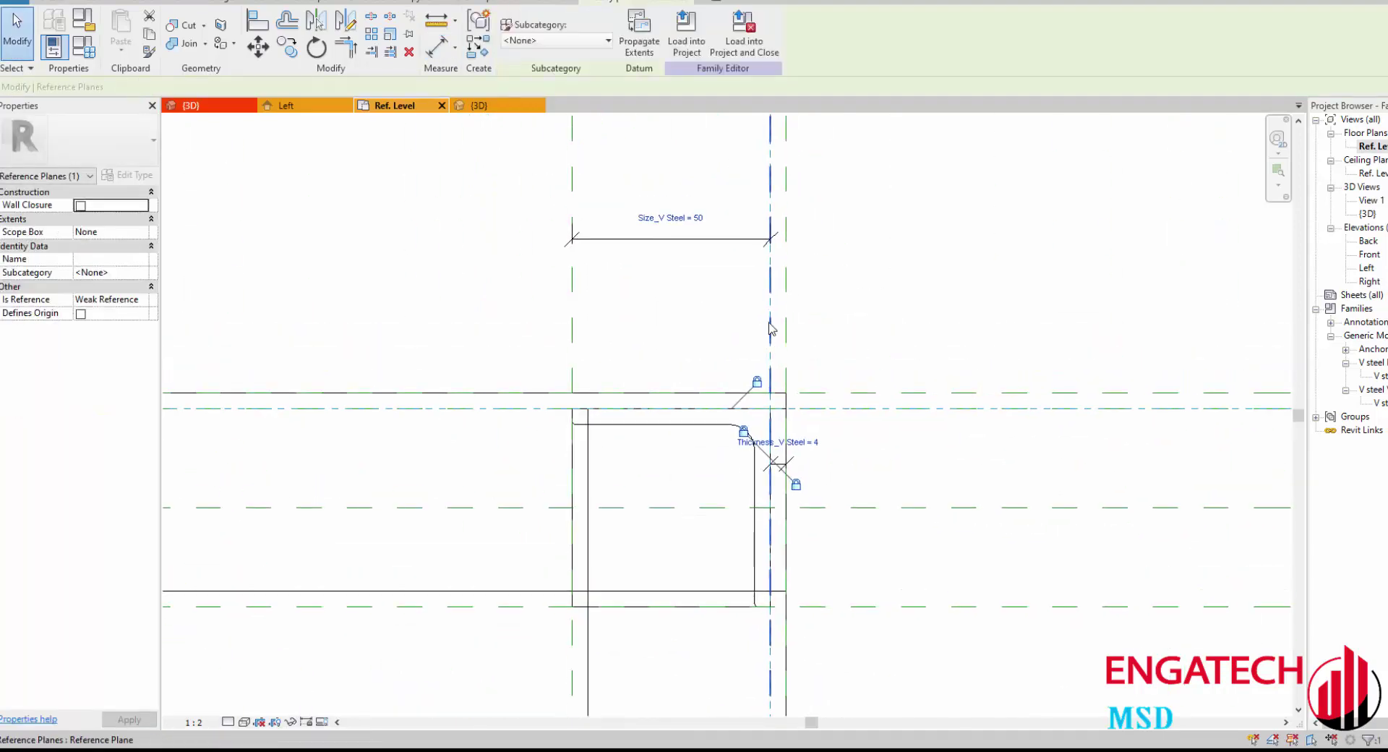
click(675, 309)
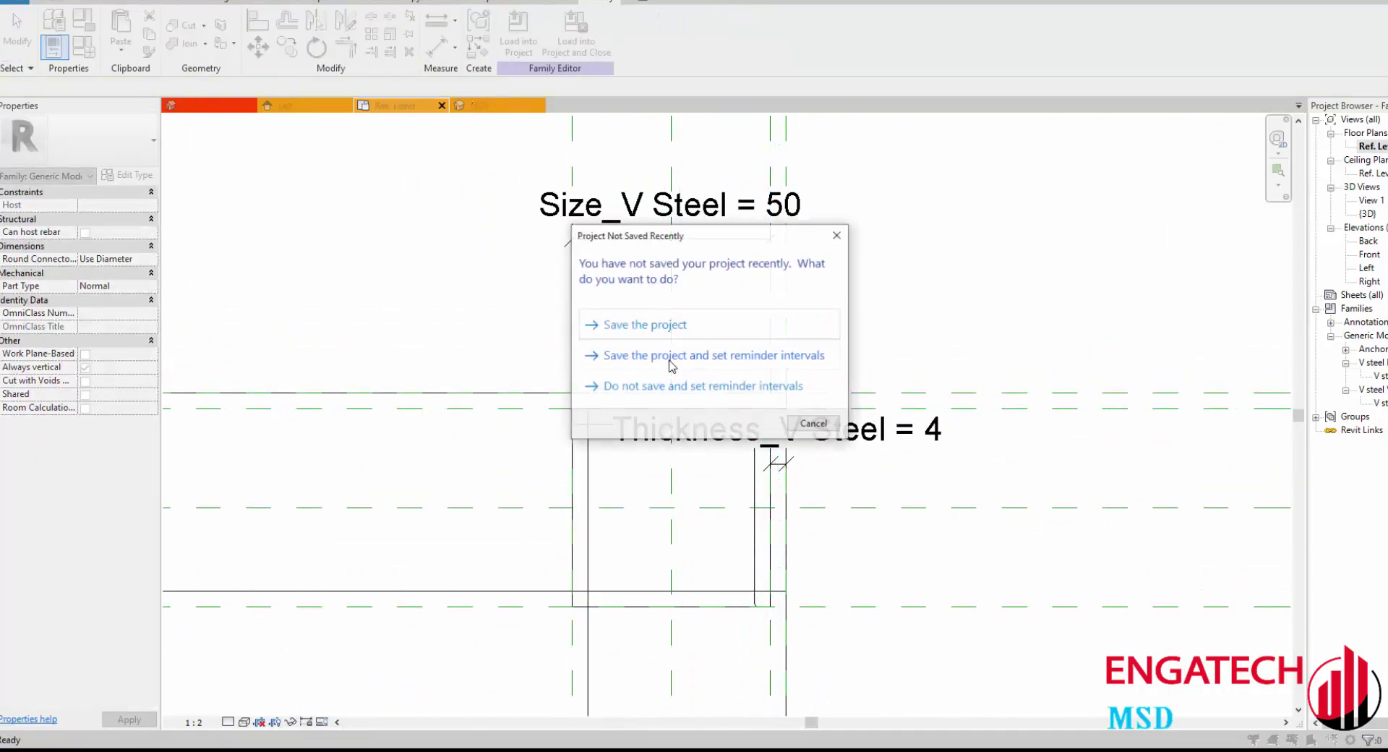
click(646, 325)
middle_drag(602, 350, 605, 363)
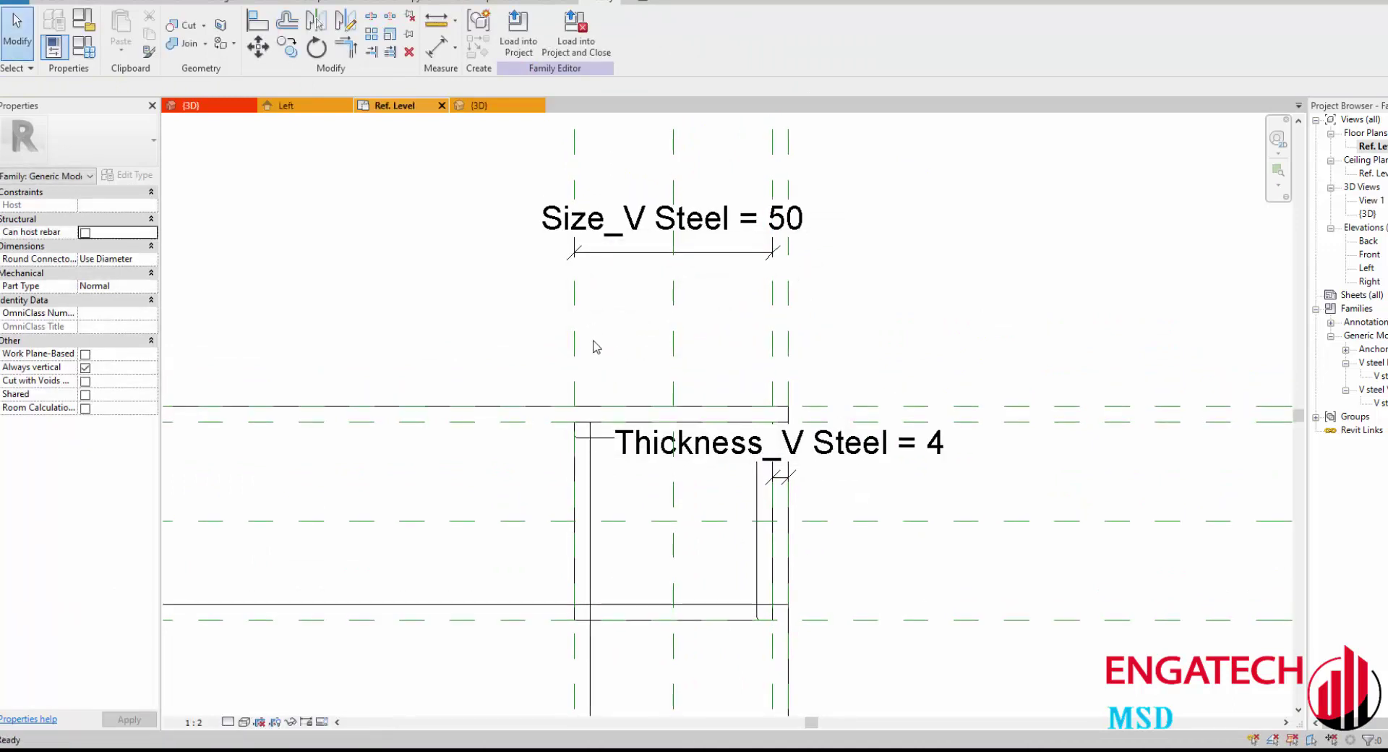
key(d)
key(i)
click(772, 340)
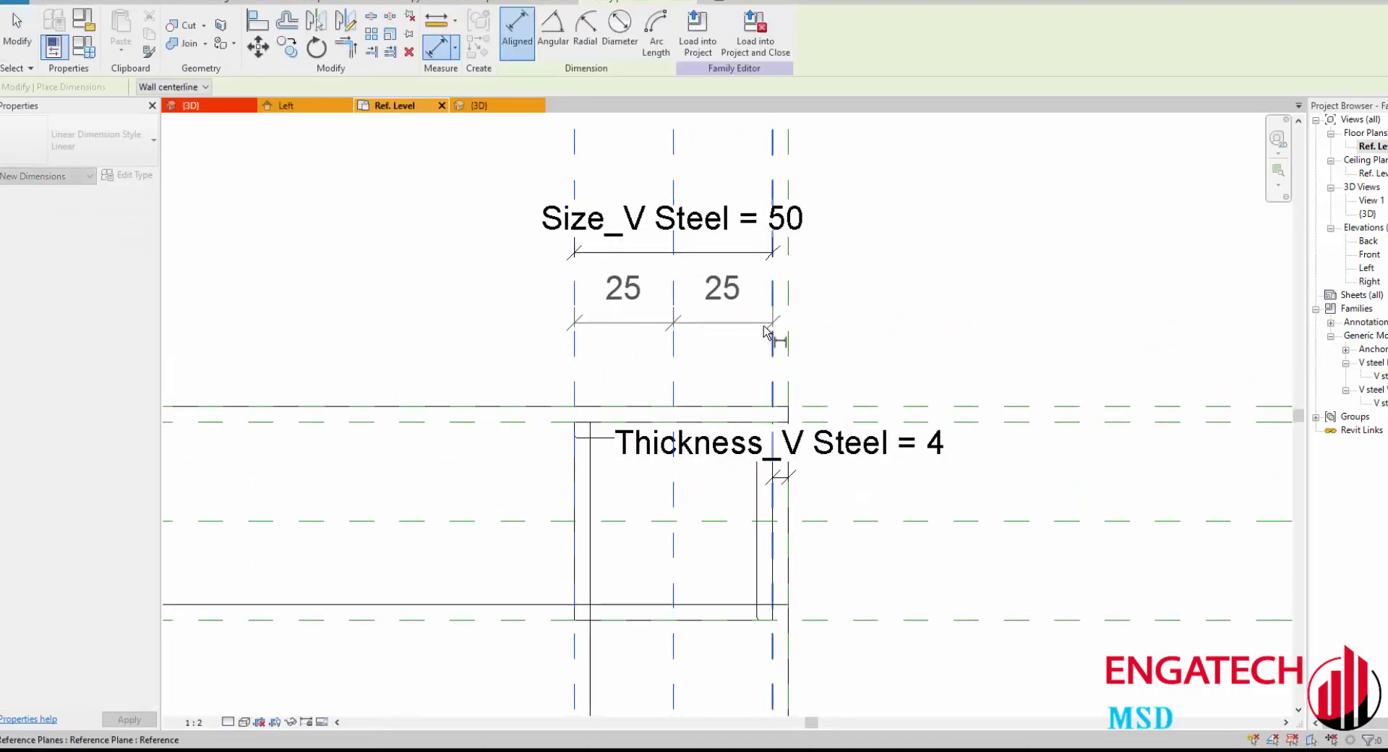
click(718, 346)
key(Escape)
key(Escape)
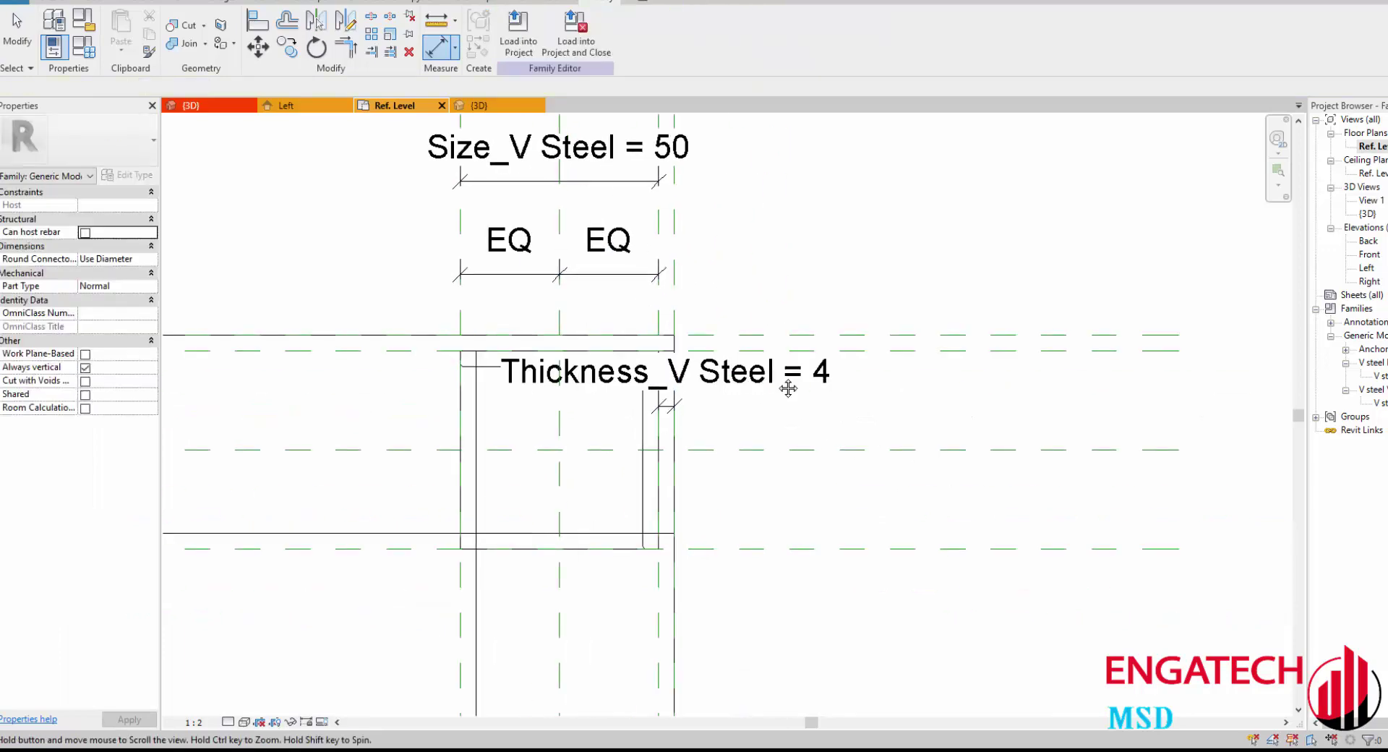
Step: Place an equal 25/25 dimension across the lower leg's reference planes
mouse_move(710, 483)
middle_down()
mouse_move(800, 428)
mouse_move(866, 287)
mouse_move(902, 456)
middle_up()
scroll(865, 287, down, 3)
scroll(901, 455, up, 3)
middle_drag(405, 326, 331, 452)
click(323, 398)
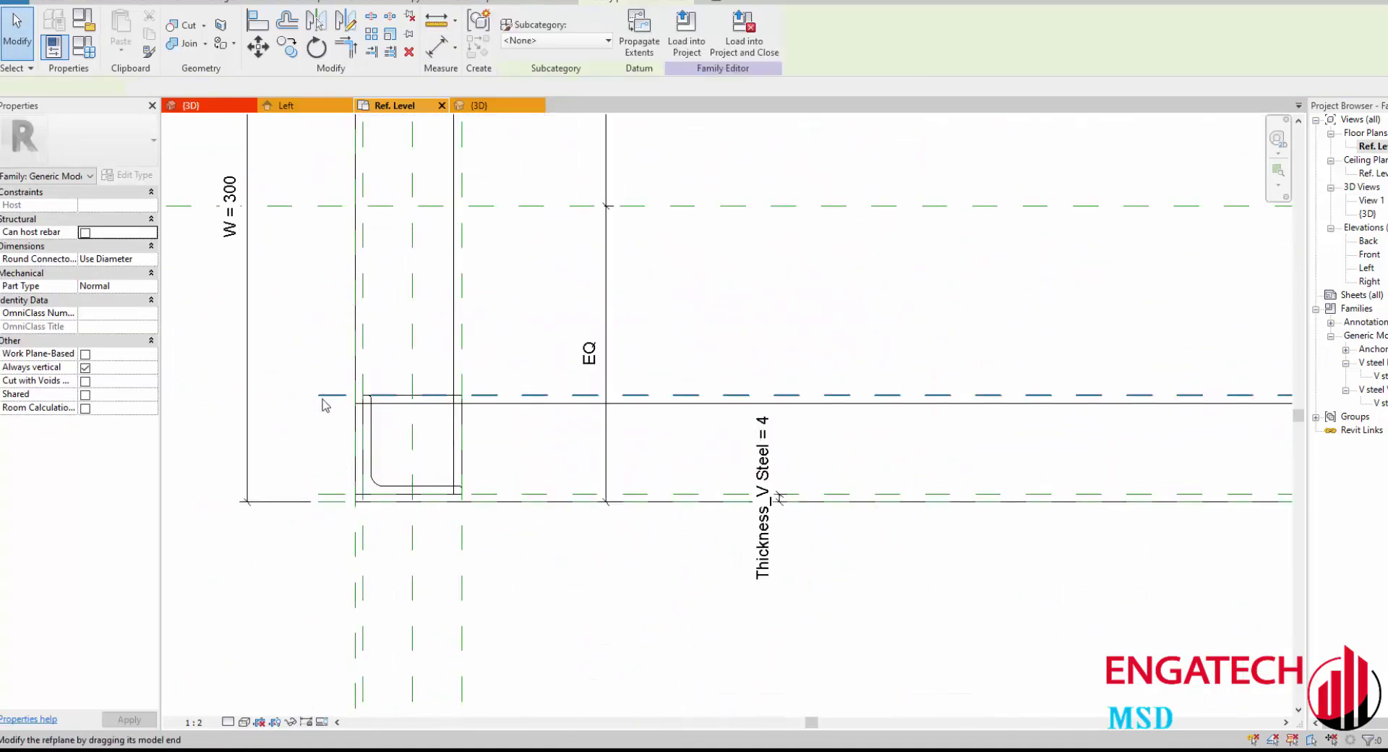
key(r)
key(o)
key(Escape)
key(Escape)
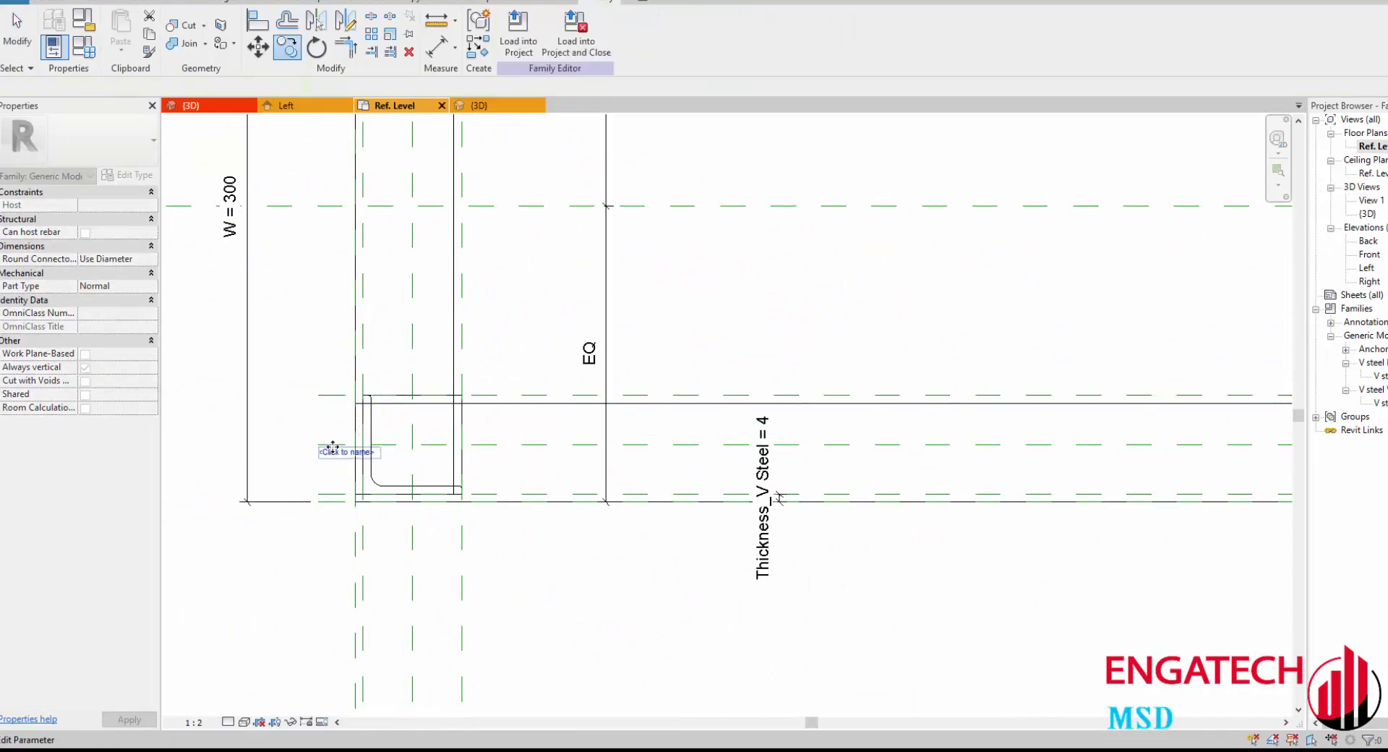
key(d)
key(i)
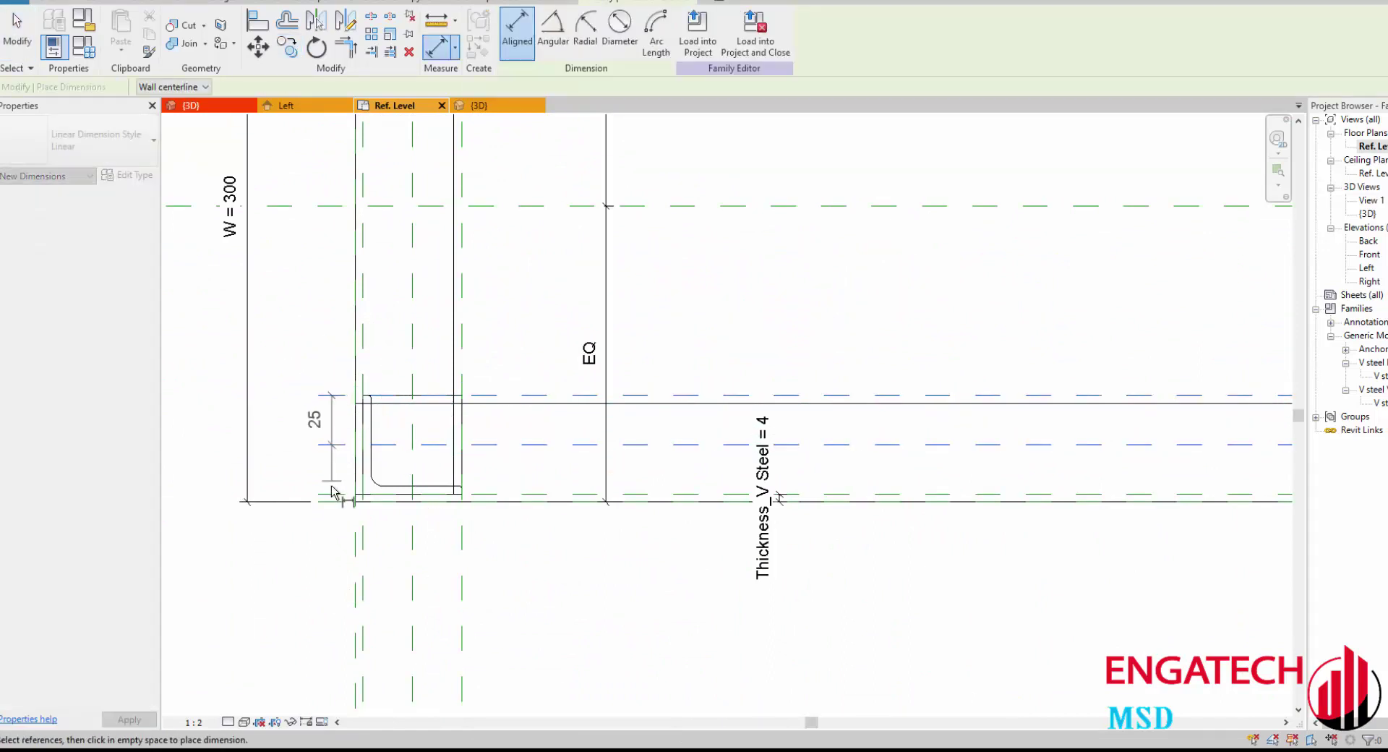
click(331, 472)
key(Escape)
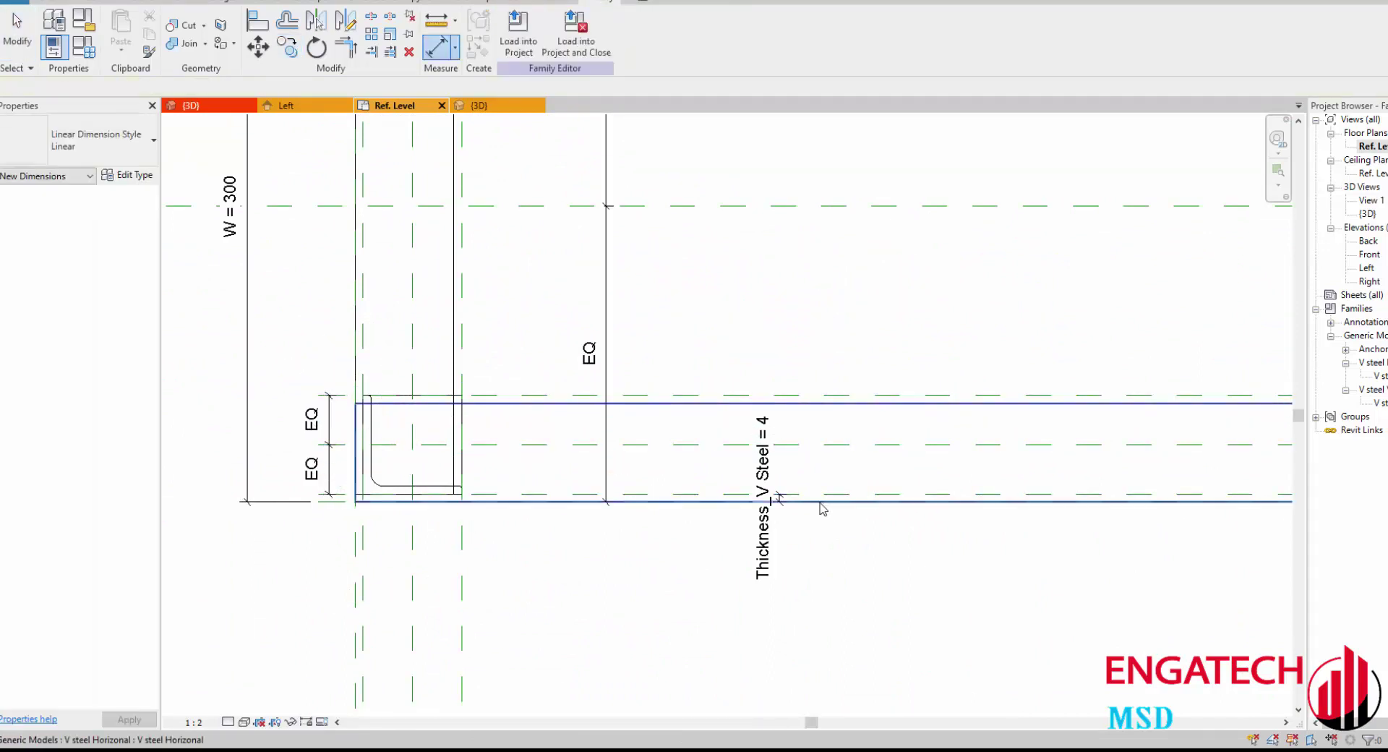
Step: Zoom out and show the steel frame in the 3D view
scroll(821, 511, down, 2)
scroll(694, 431, down, 2)
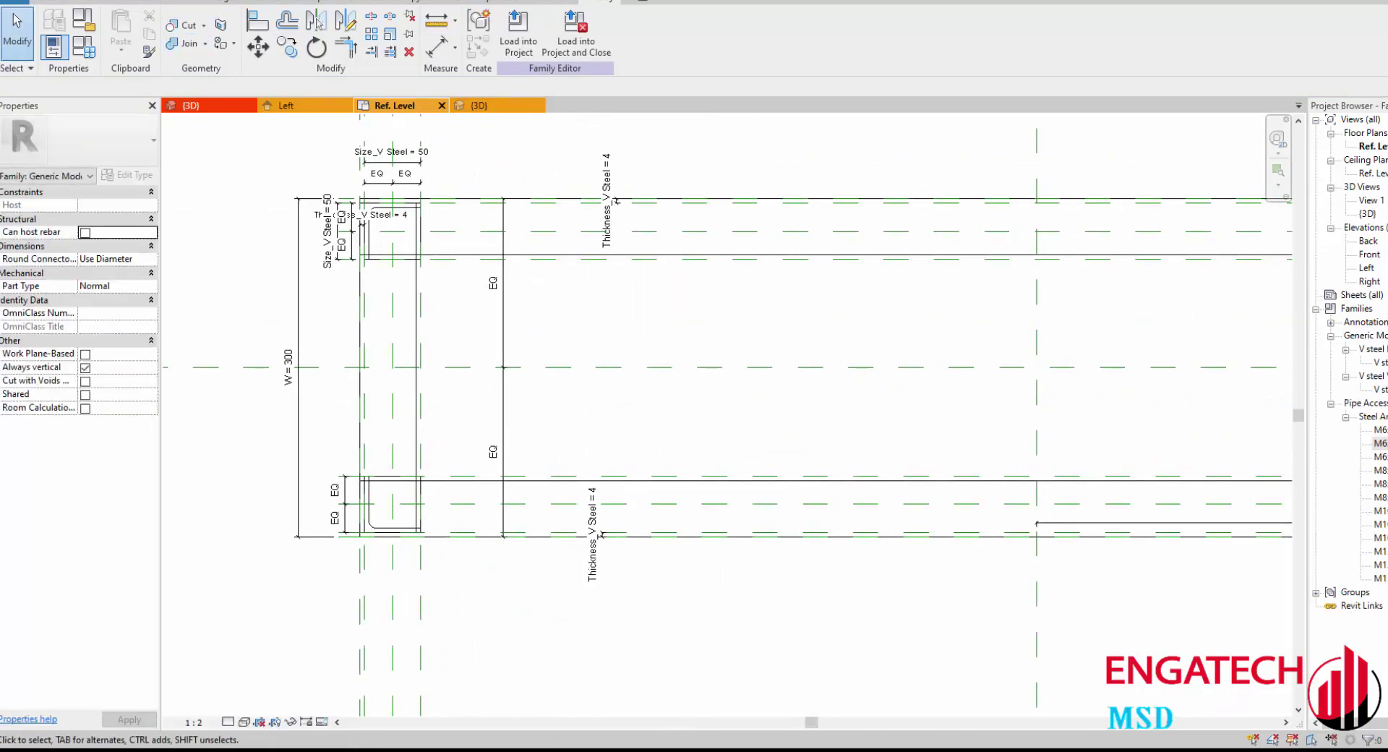
key(ctrl+Tab)
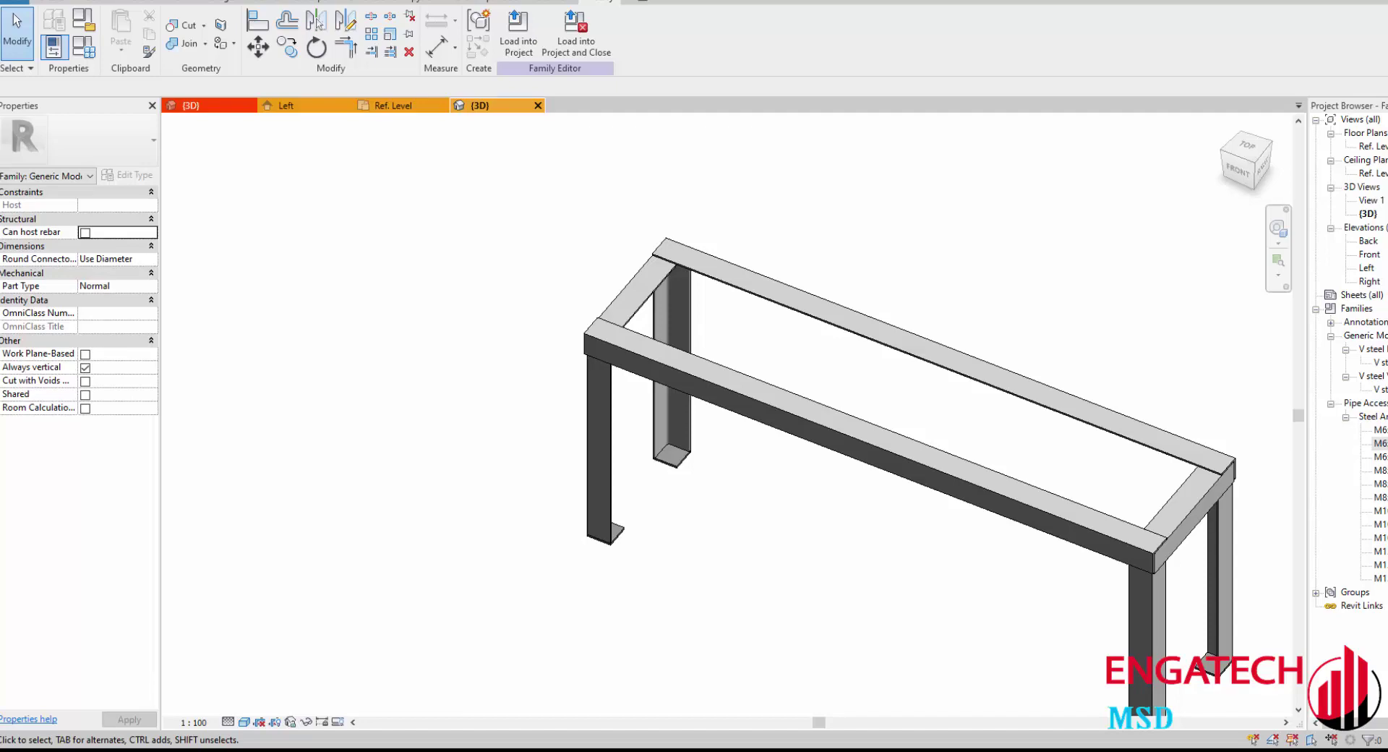
Step: Place M10x60 anchor bolts on the left and right leg base plates in 3D
click(1380, 510)
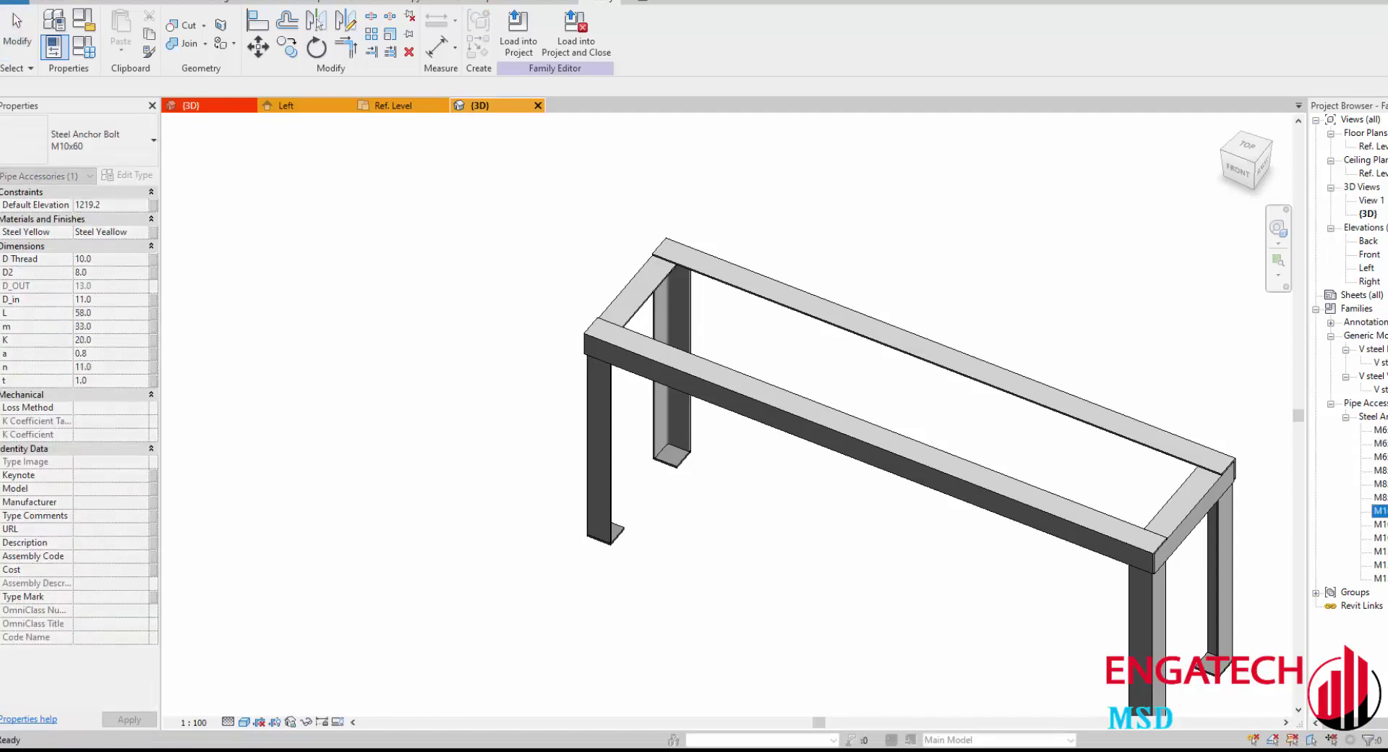
drag(1380, 511, 666, 483)
scroll(666, 499, up, 2)
scroll(665, 521, up, 2)
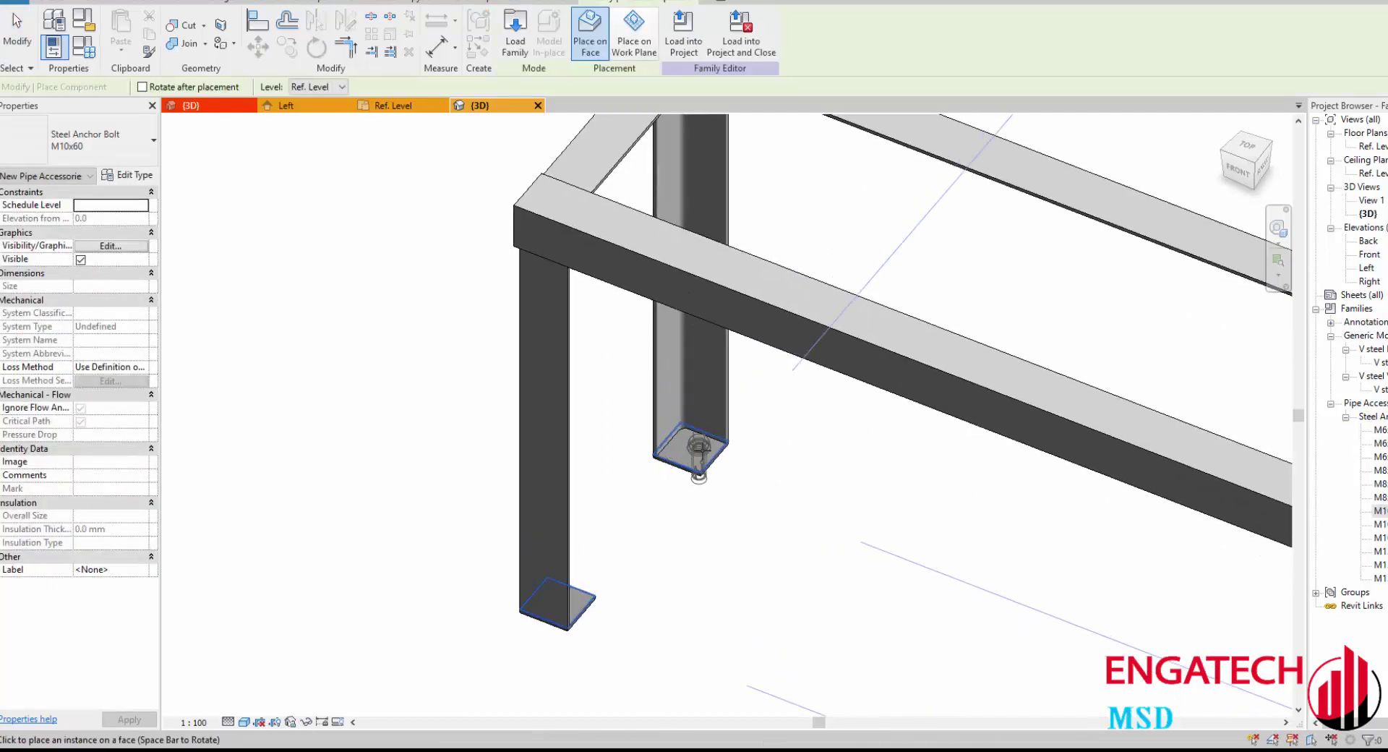
mouse_move(665, 529)
shift+middle_down()
mouse_move(620, 483)
mouse_move(538, 533)
shift+middle_up()
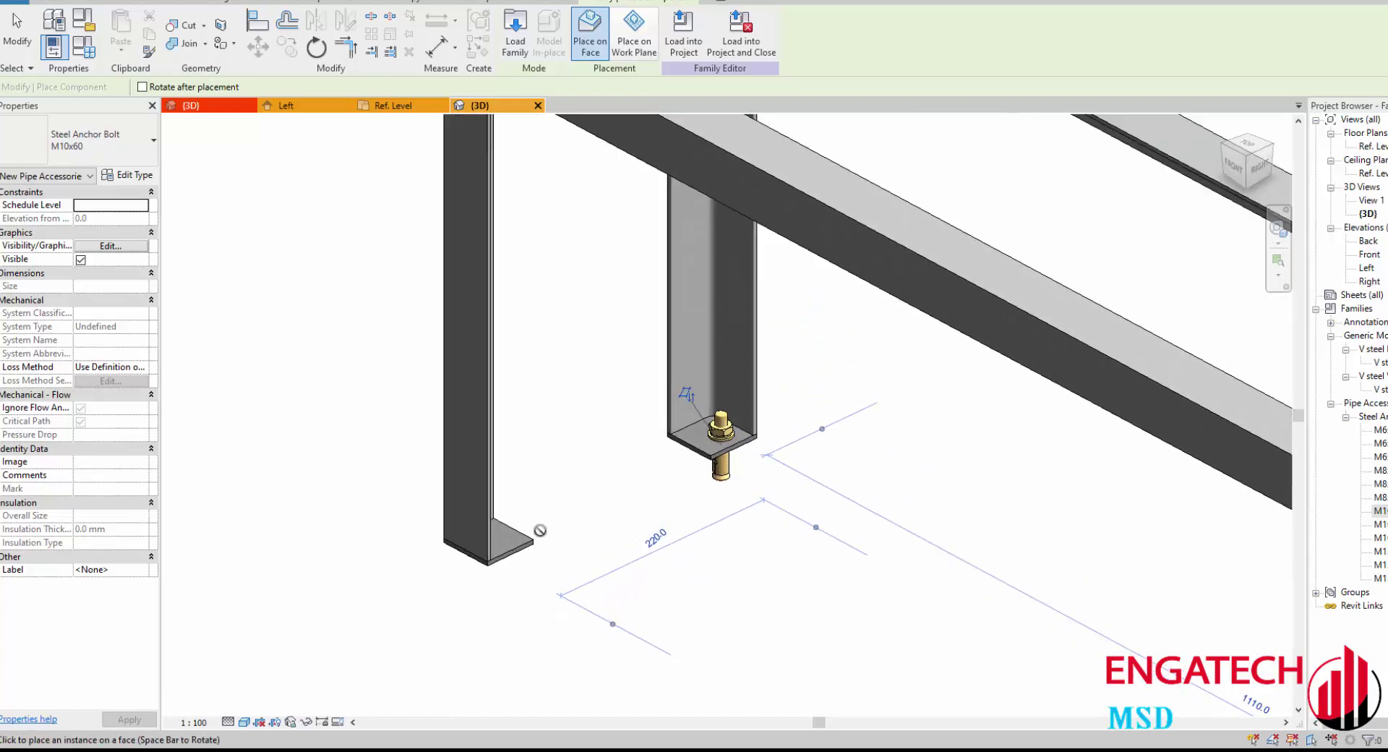
click(502, 531)
scroll(759, 602, down, 3)
shift+middle_drag(759, 602, 1032, 505)
scroll(1033, 506, up, 2)
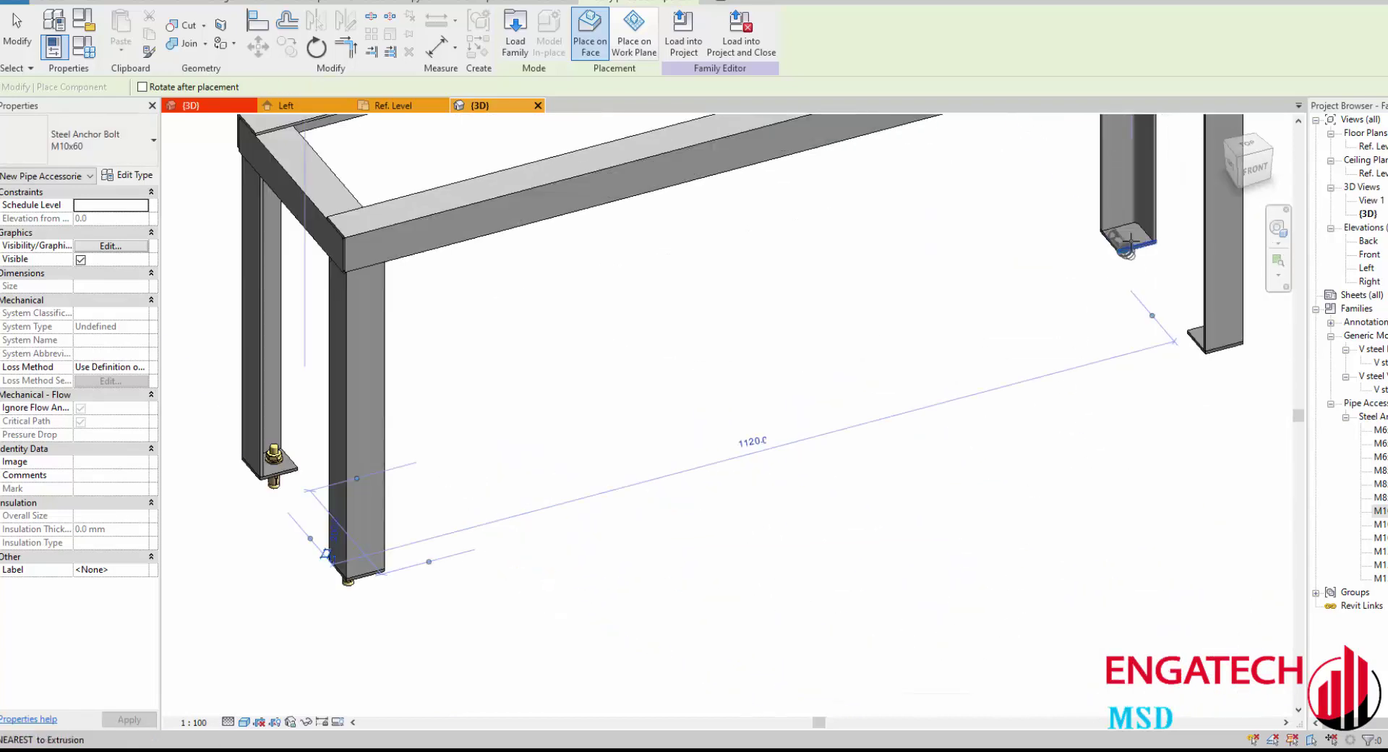
shift+middle_drag(1188, 286, 1048, 326)
scroll(1048, 325, up, 3)
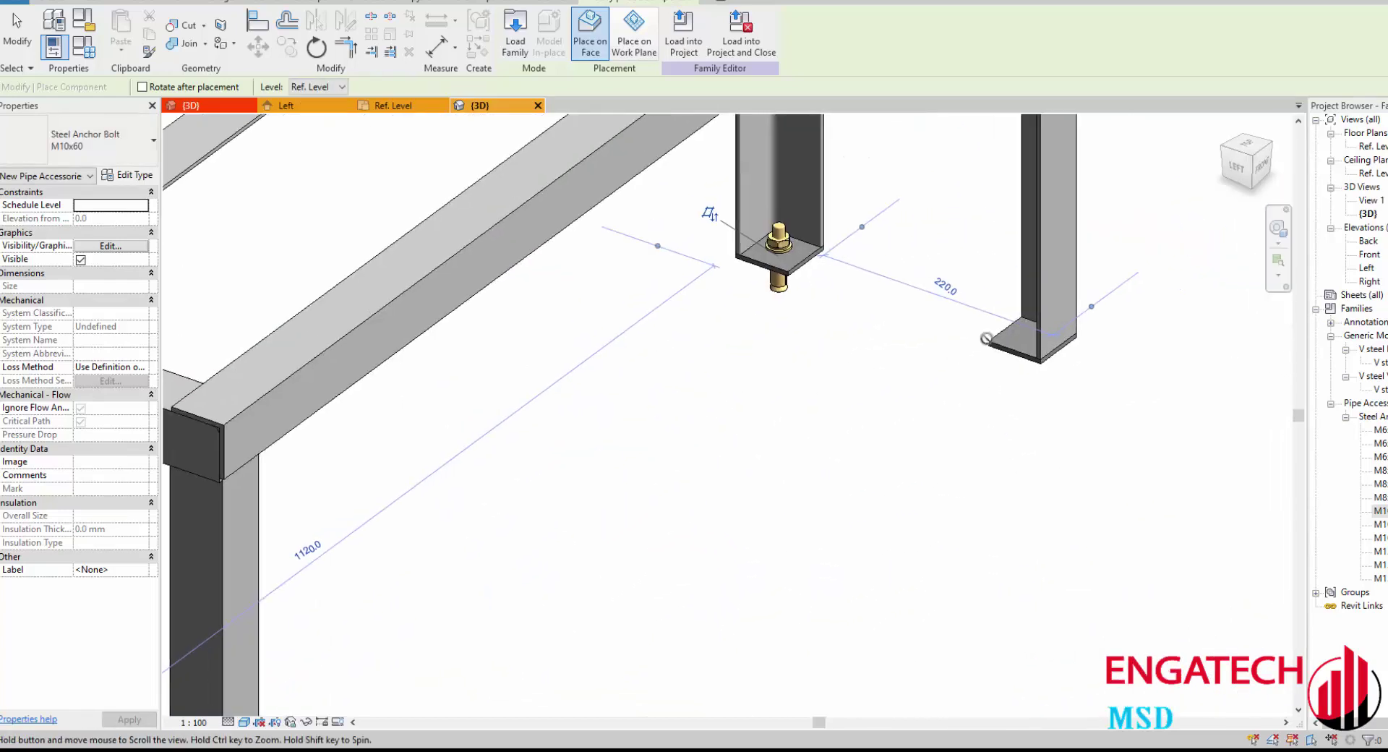
scroll(1018, 334, up, 2)
click(1018, 334)
key(Escape)
key(Escape)
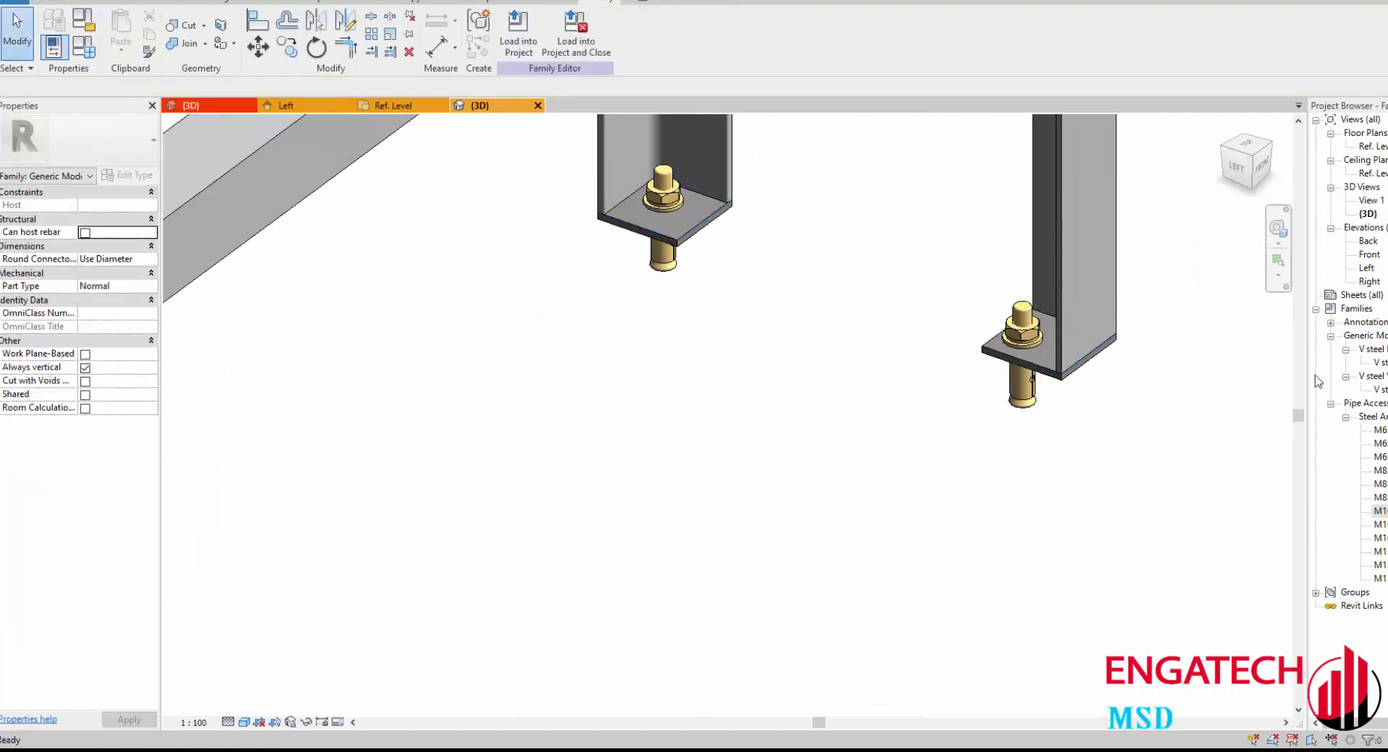
Step: In the Ref. Level plan, align the upper bolt to the leg's vertical and horizontal centre planes
key(ctrl+Tab)
scroll(467, 374, up, 3)
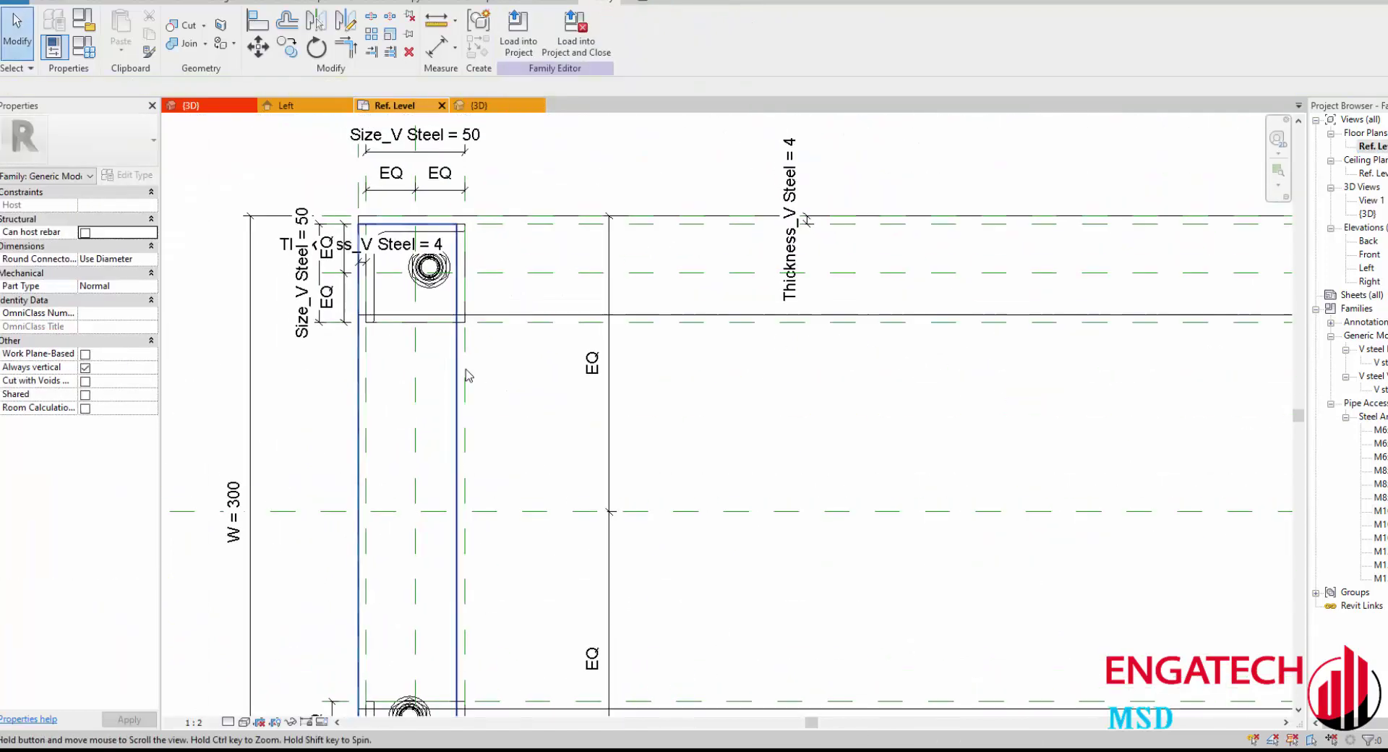
key(l)
click(416, 355)
click(443, 278)
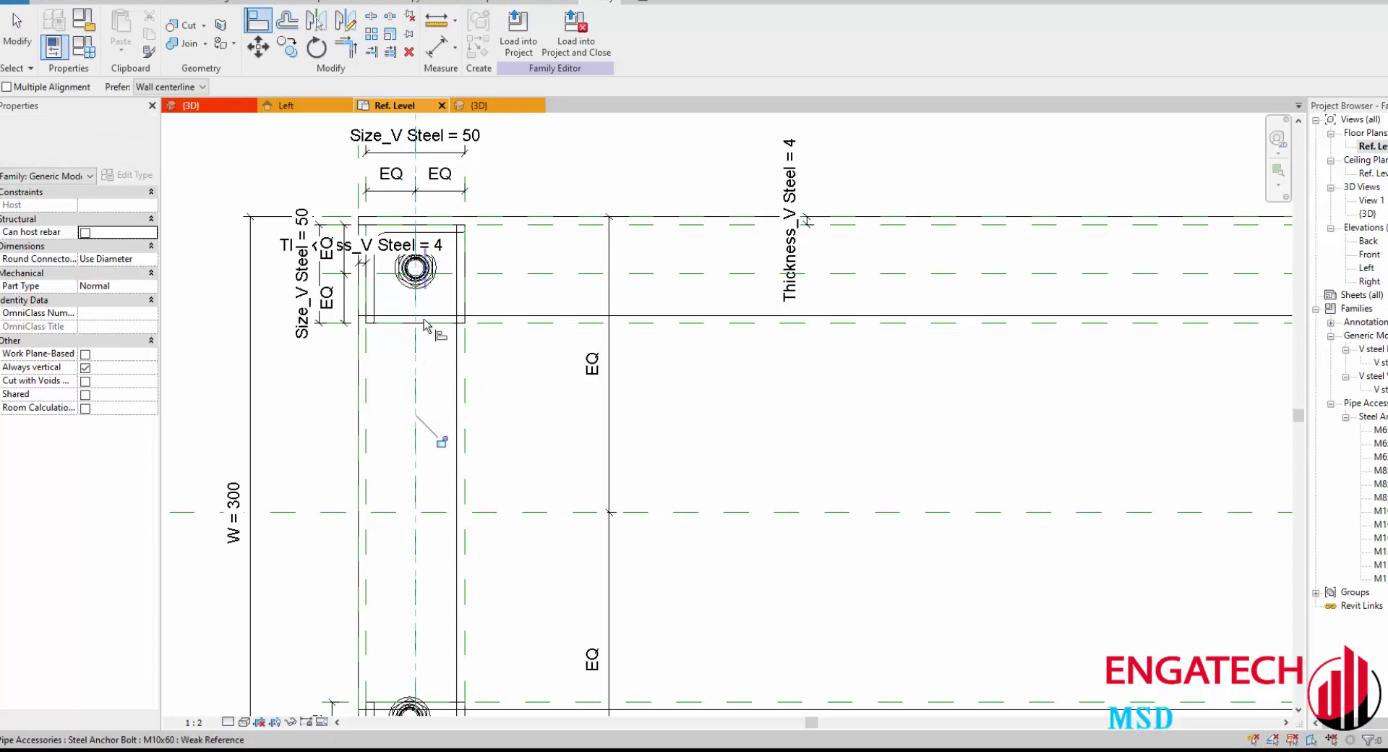
click(499, 273)
click(403, 269)
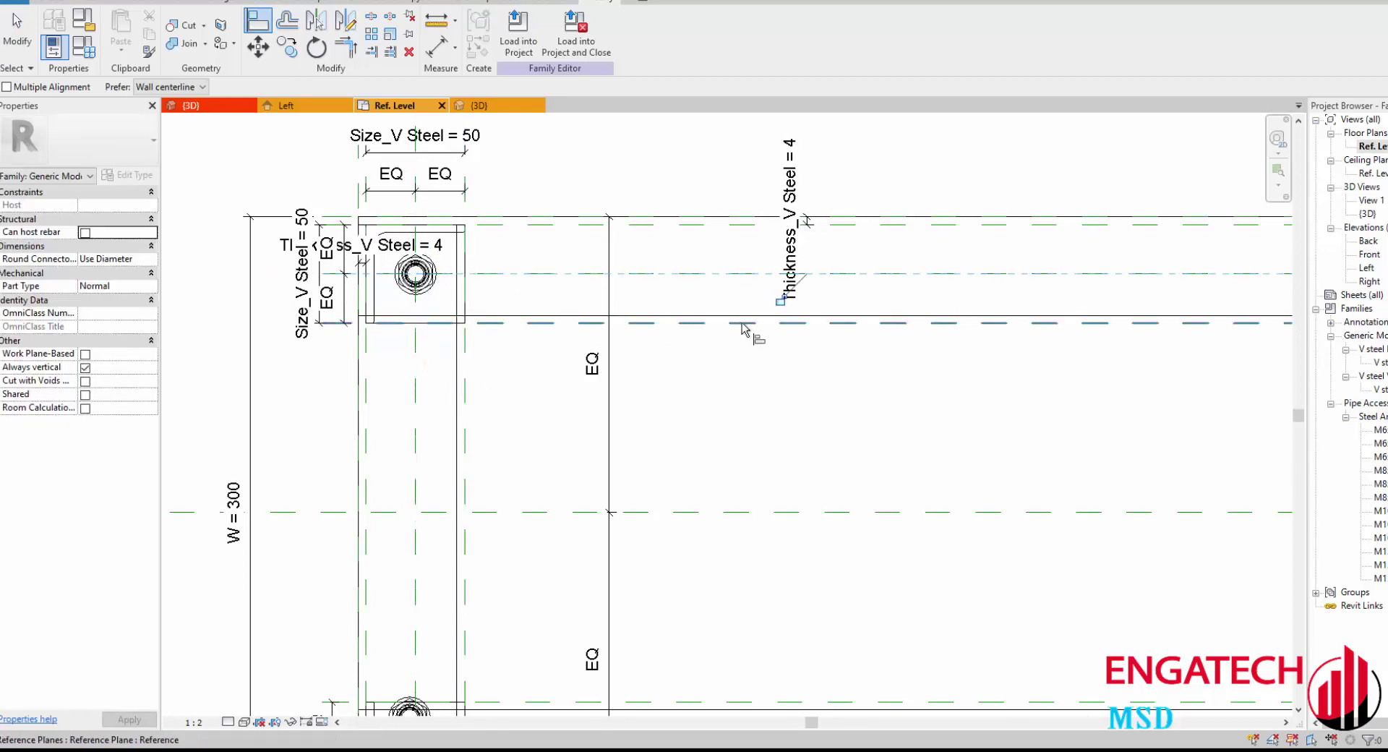
Step: Align the lower bolt to its centre plane and centre the upper bolt horizontally
middle_drag(416, 604, 439, 410)
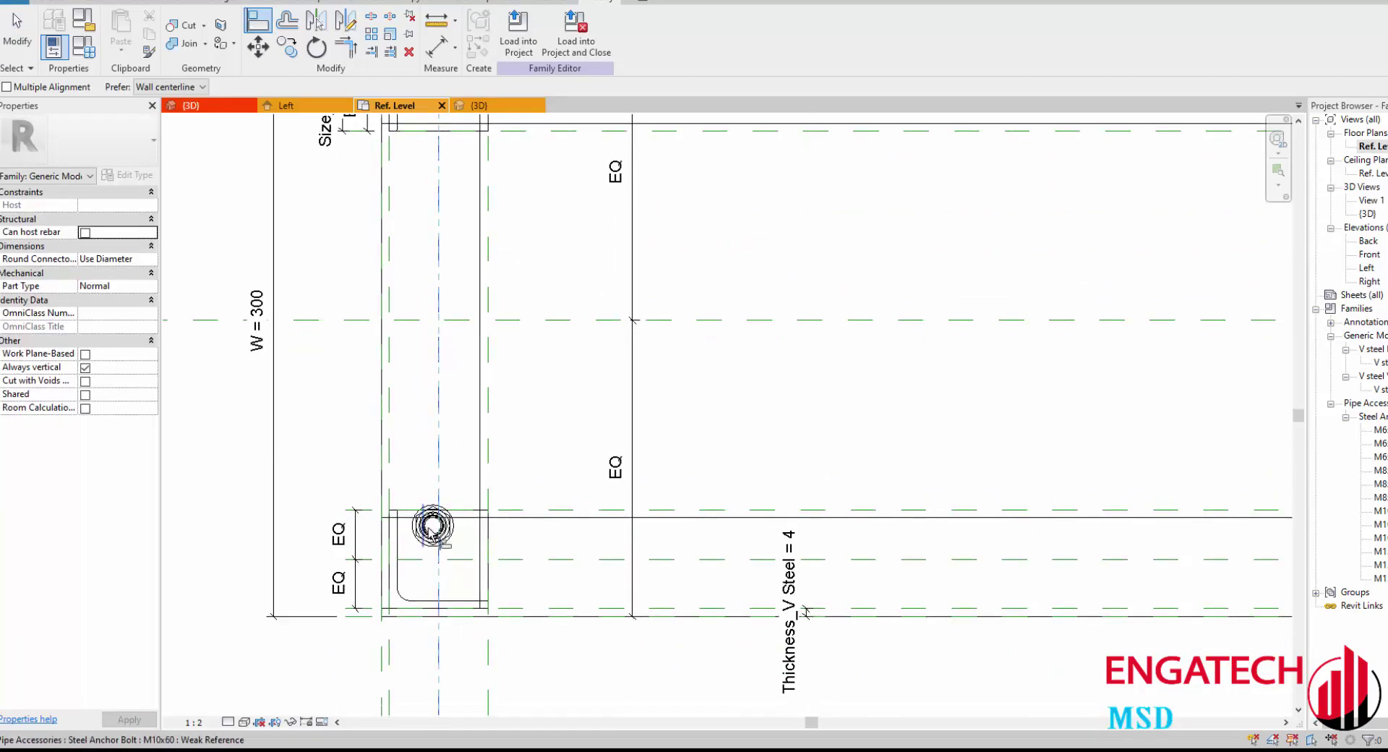
click(553, 560)
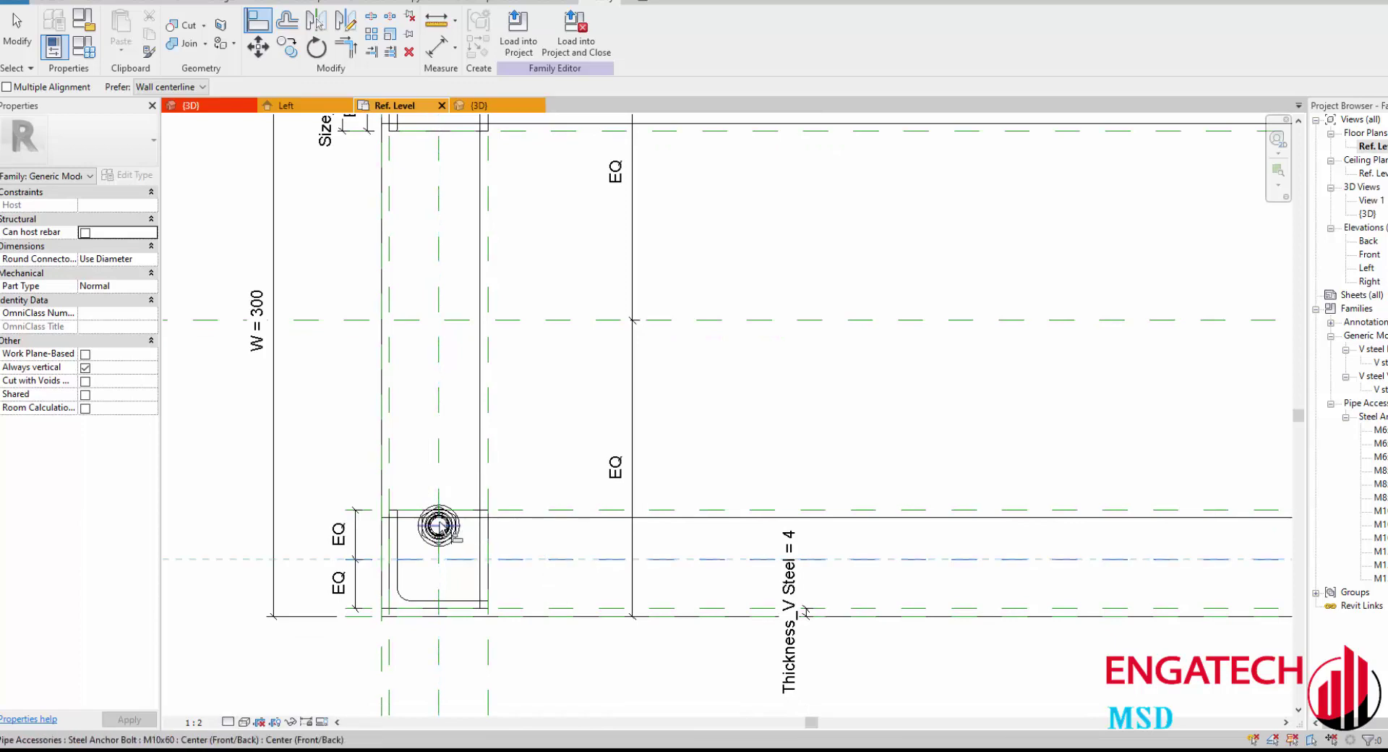
click(450, 525)
scroll(765, 579, down, 3)
middle_drag(900, 398, 519, 377)
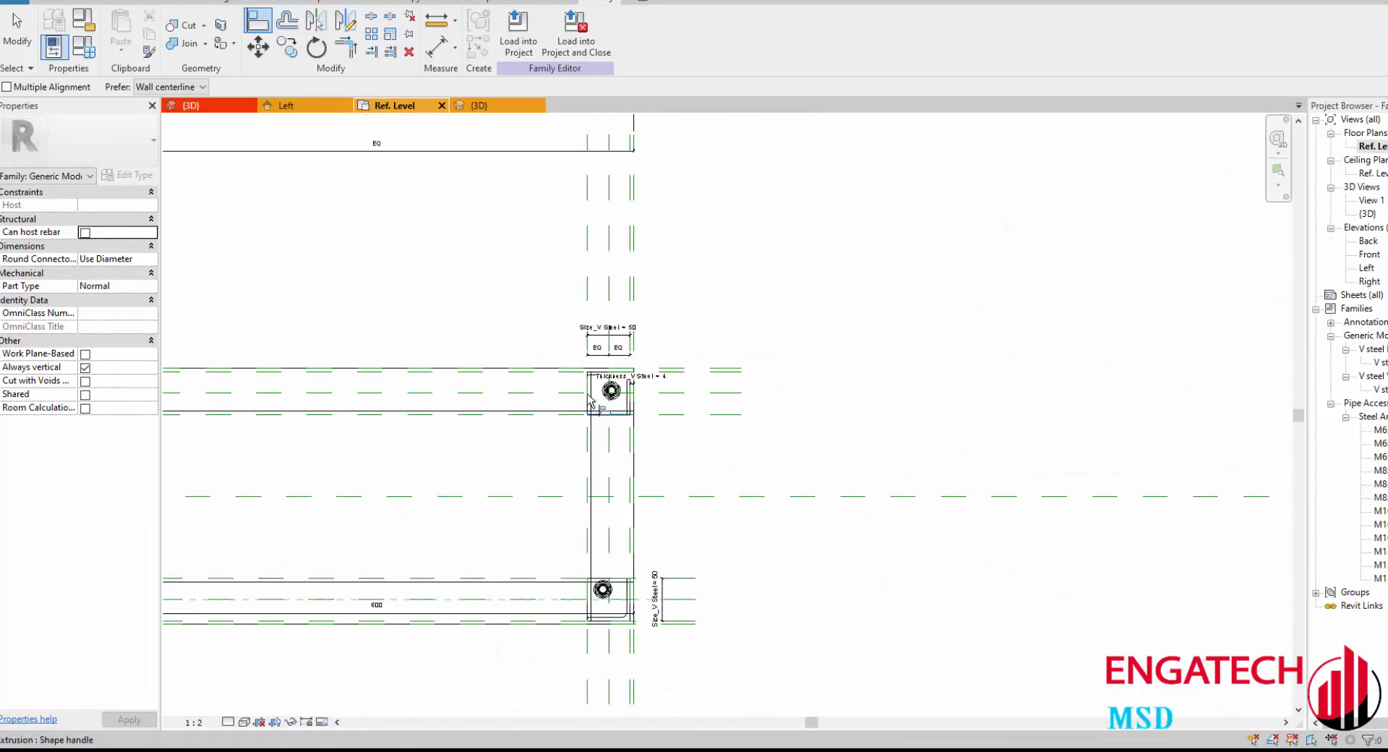
scroll(520, 377, up, 4)
click(645, 364)
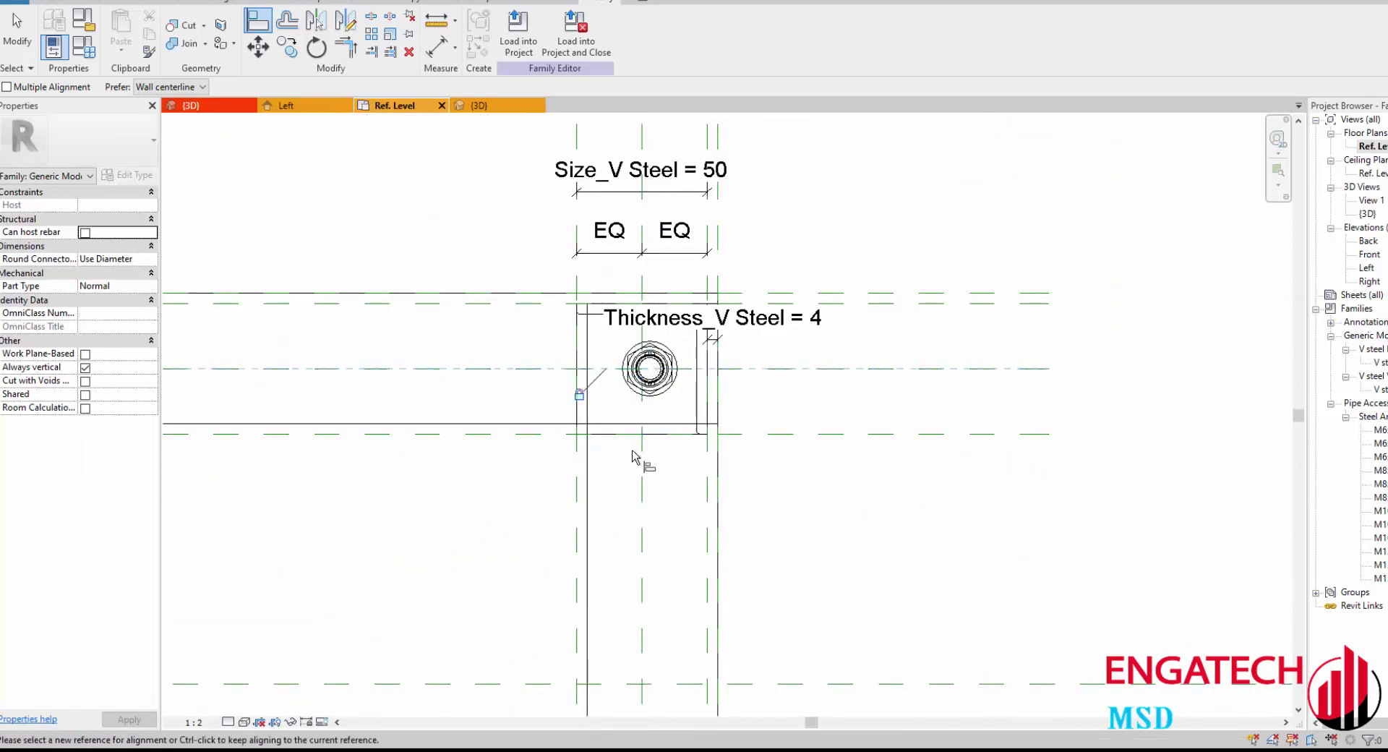
Step: Snap the lower bolt to its vertical and horizontal planes, then orbit the 3D frame
mouse_move(660, 527)
middle_down()
mouse_move(707, 428)
mouse_move(680, 394)
middle_up()
click(680, 394)
click(683, 462)
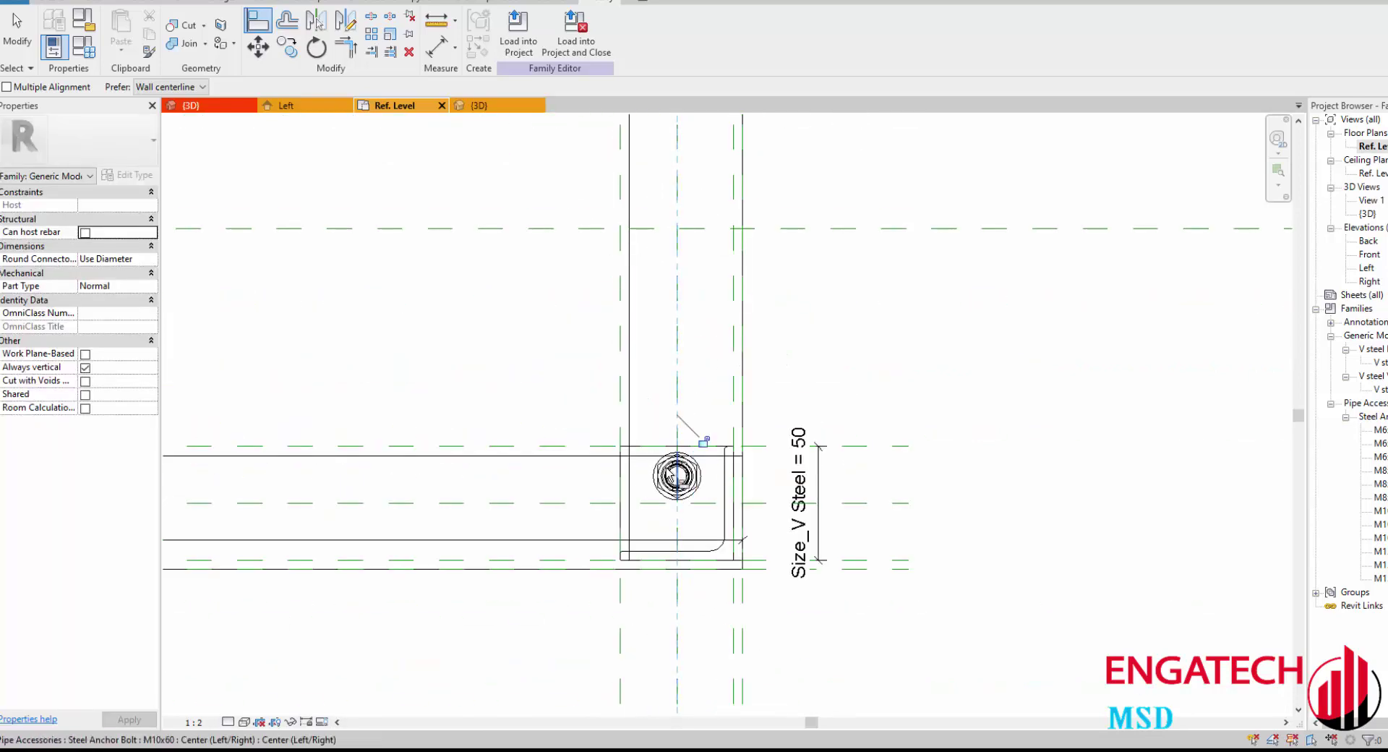
click(533, 503)
click(678, 483)
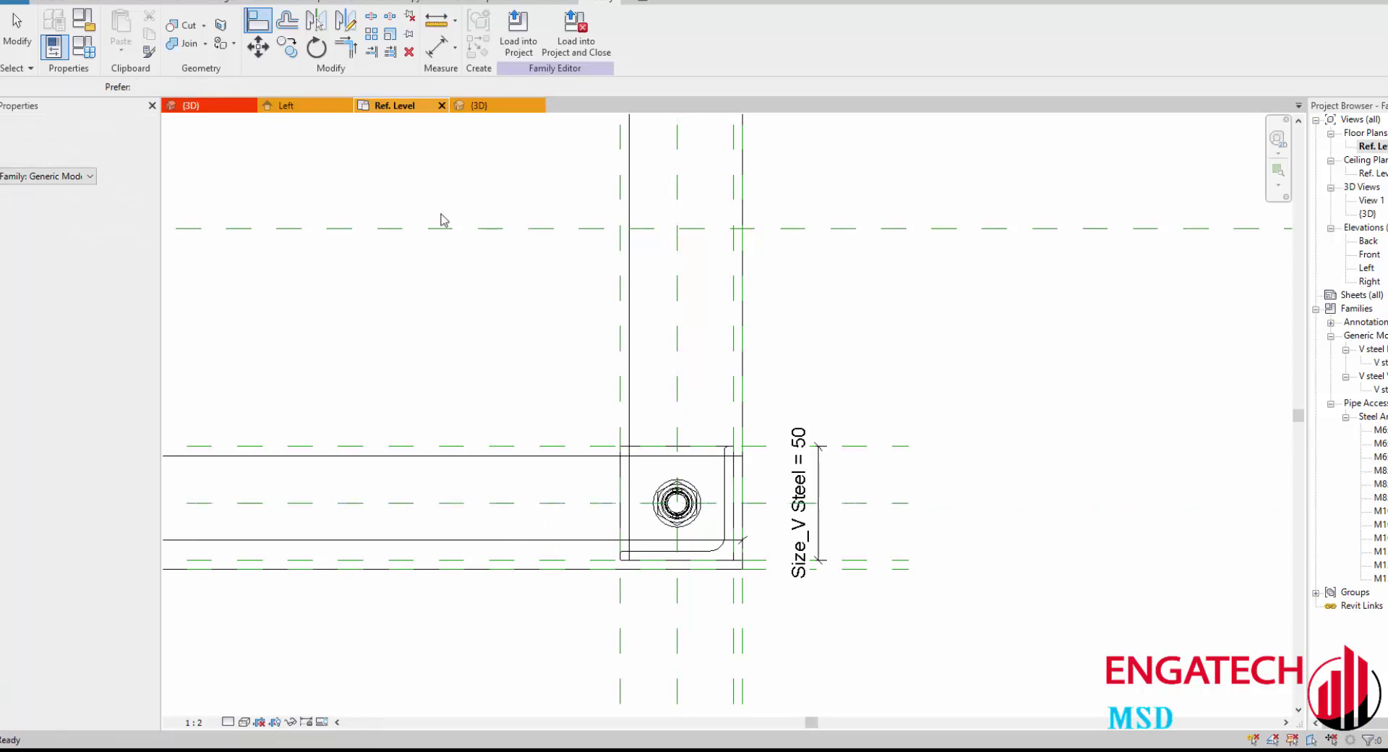
key(Escape)
key(Escape)
key(ctrl+Tab)
mouse_move(868, 307)
shift+middle_down()
mouse_move(989, 316)
mouse_move(693, 436)
mouse_move(883, 465)
shift+middle_up()
Step: Save the bracket family as 'ENG_Electrical Cabinet Bracket' in Desktop > CAP NHAT > DIEN NHA XUONG
key(ctrl+s)
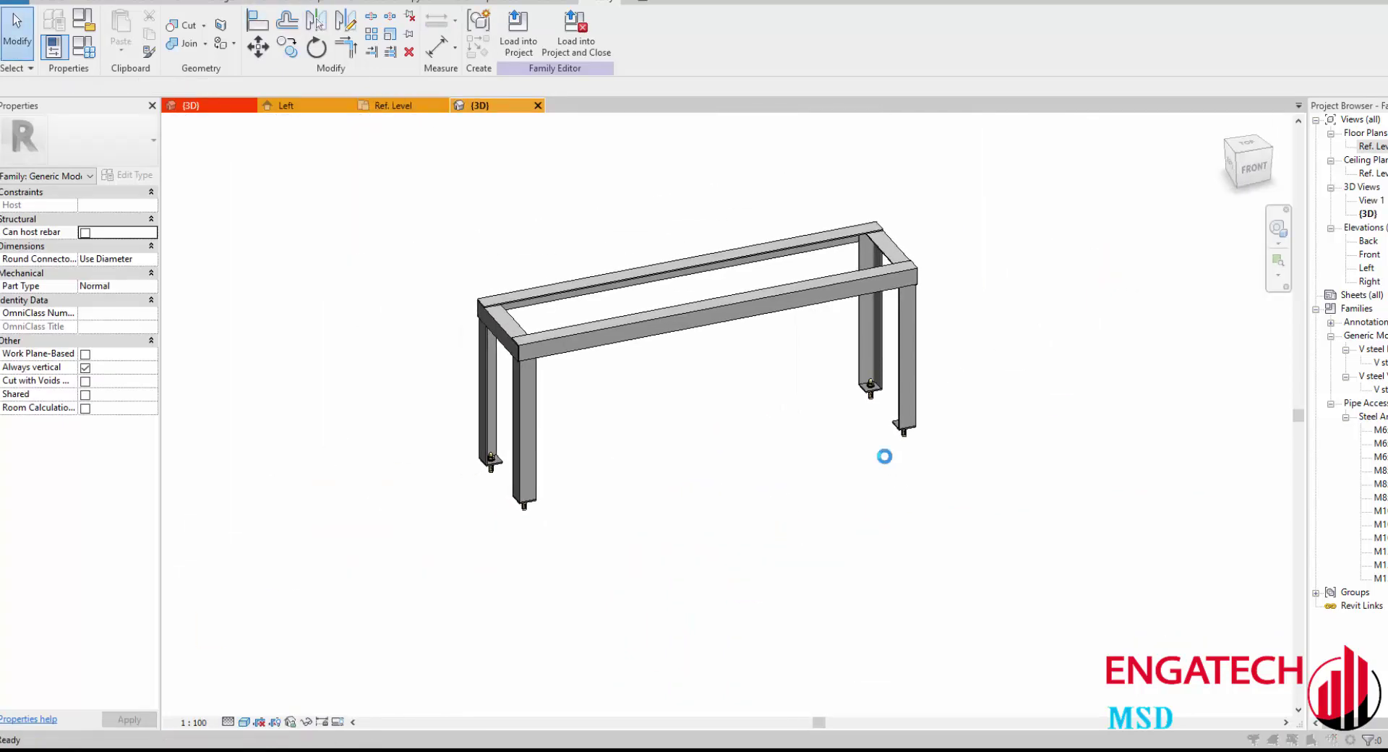
scroll(491, 263, down, 3)
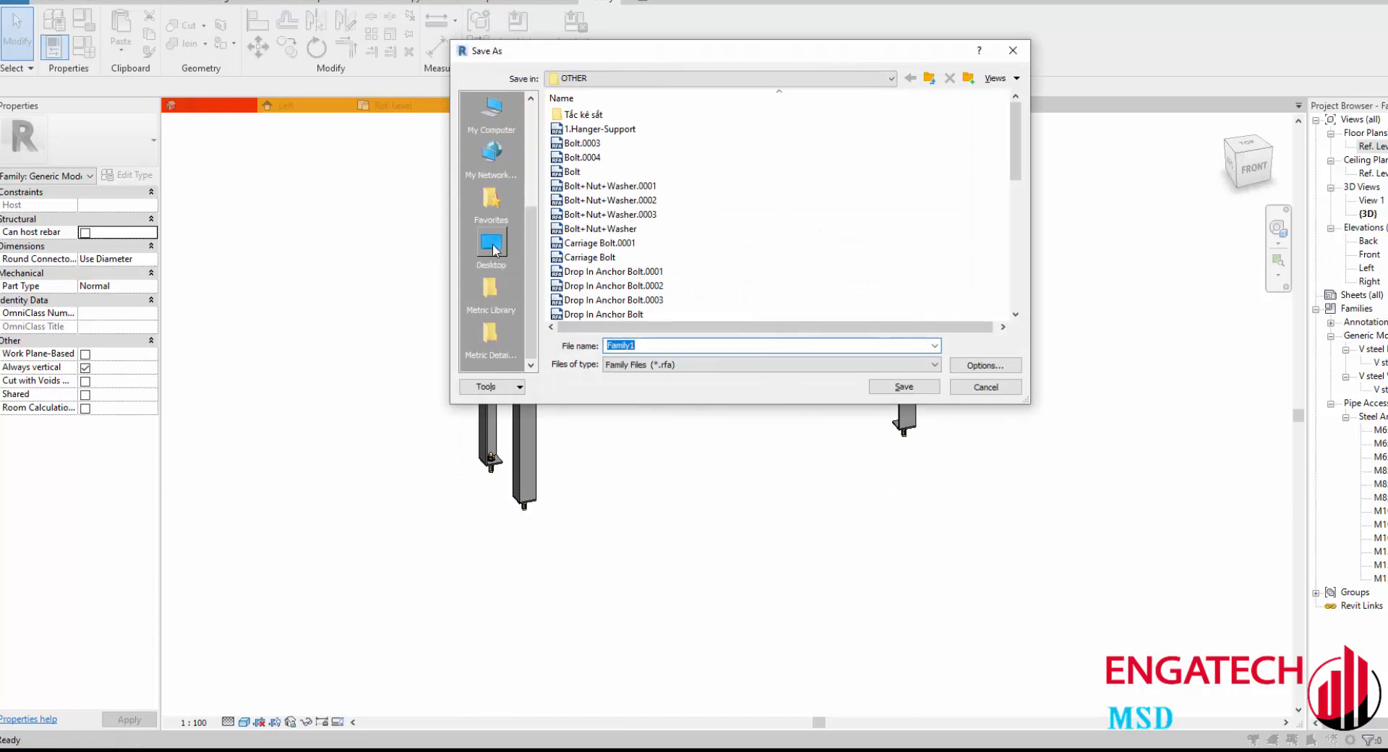
click(494, 249)
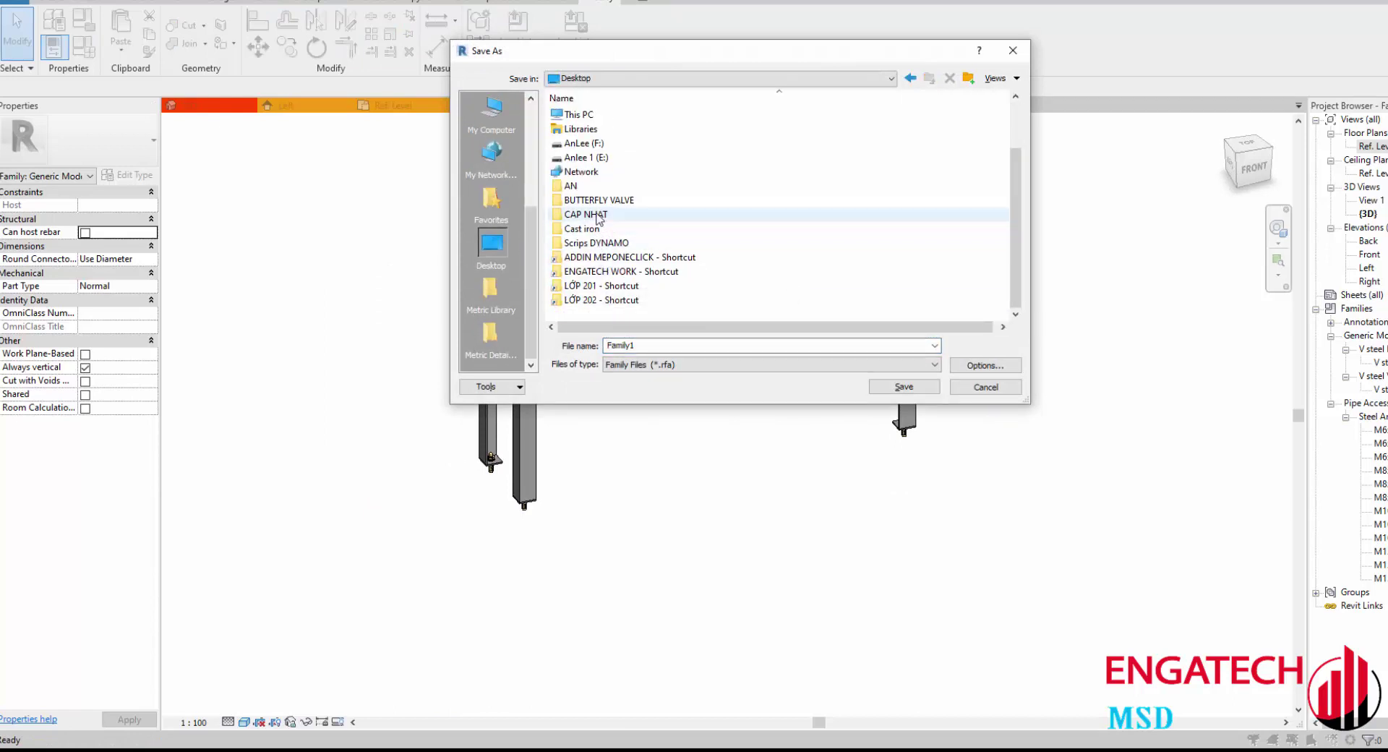
double_click(597, 214)
double_click(593, 147)
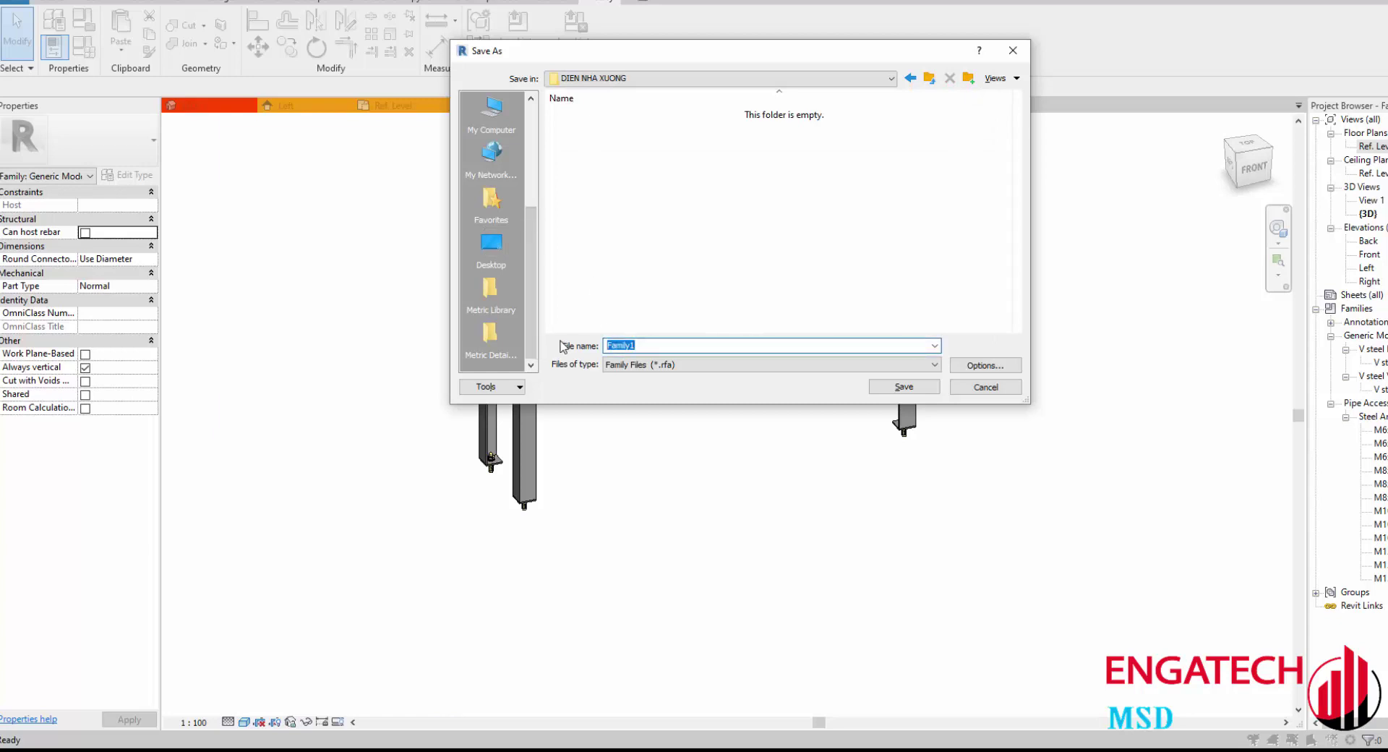
click(1127, 329)
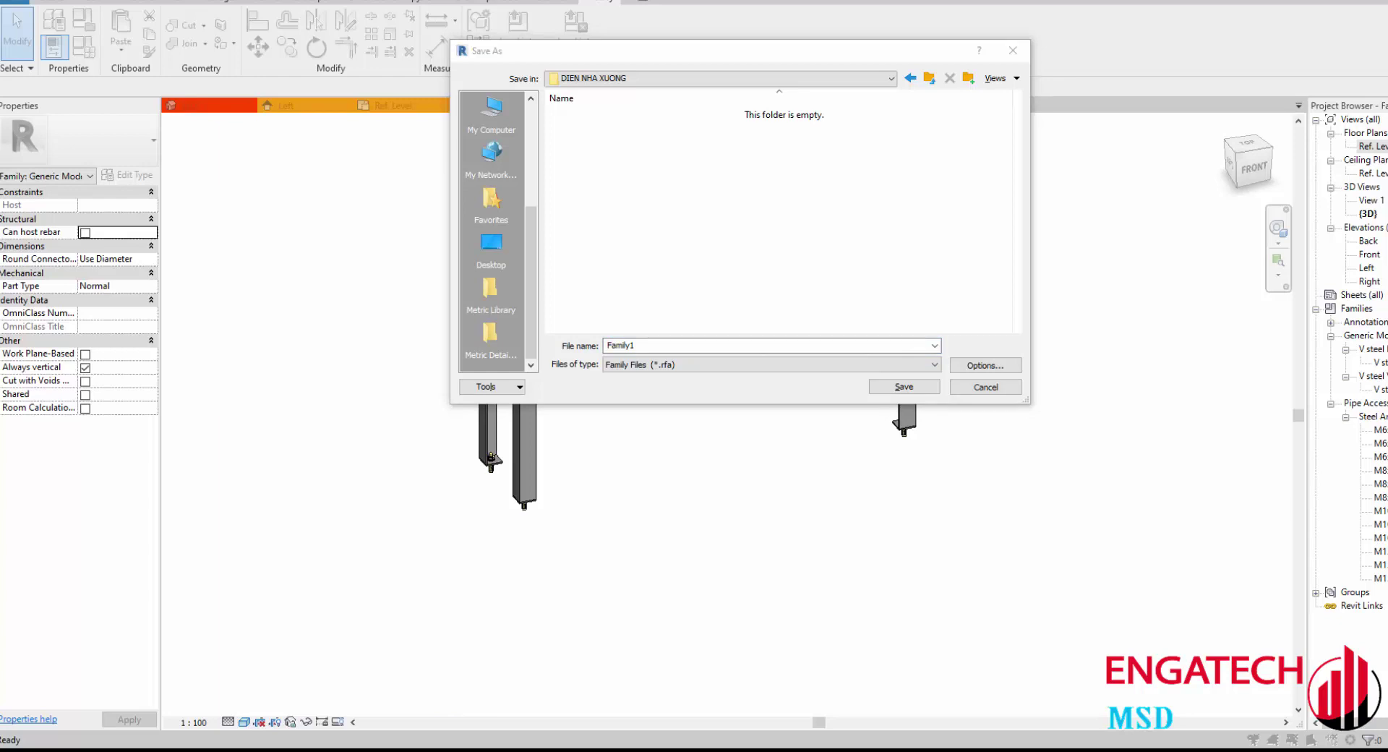
double_click(630, 345)
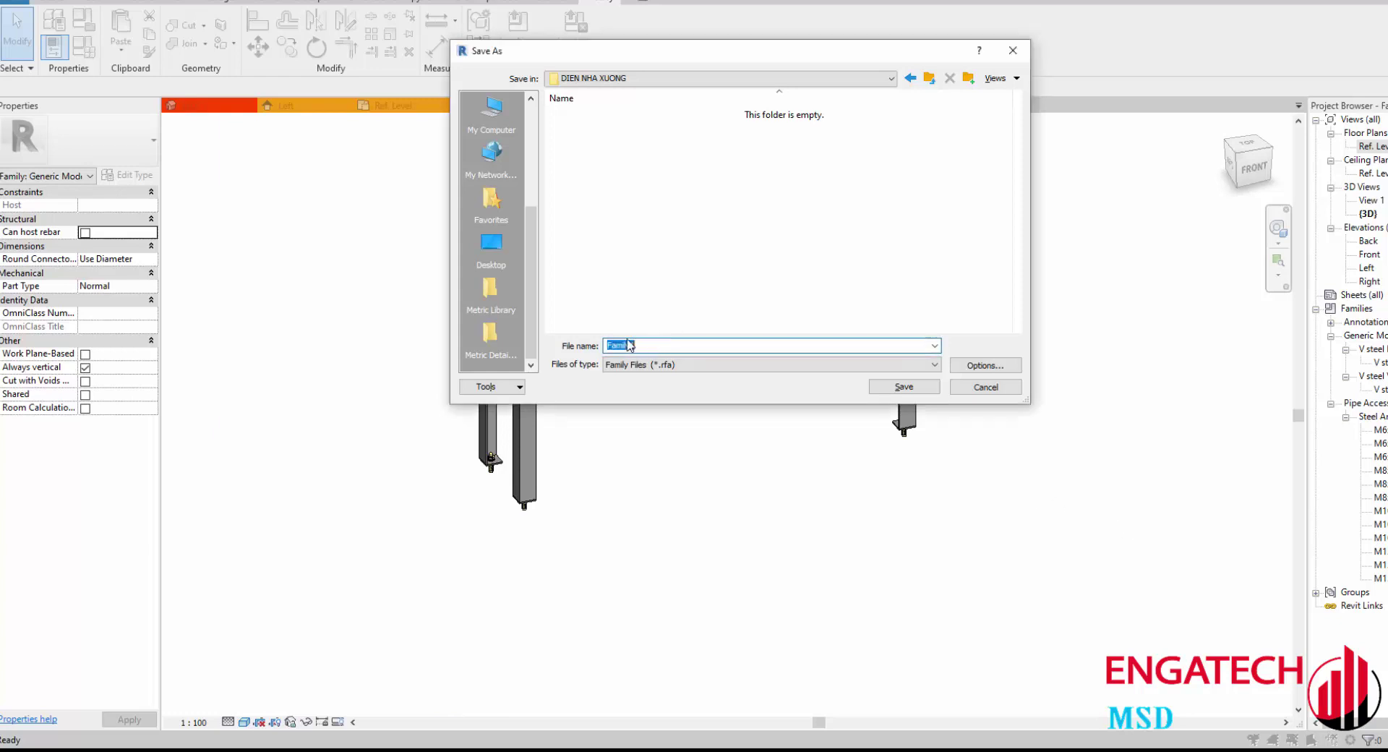
text(ENG_)
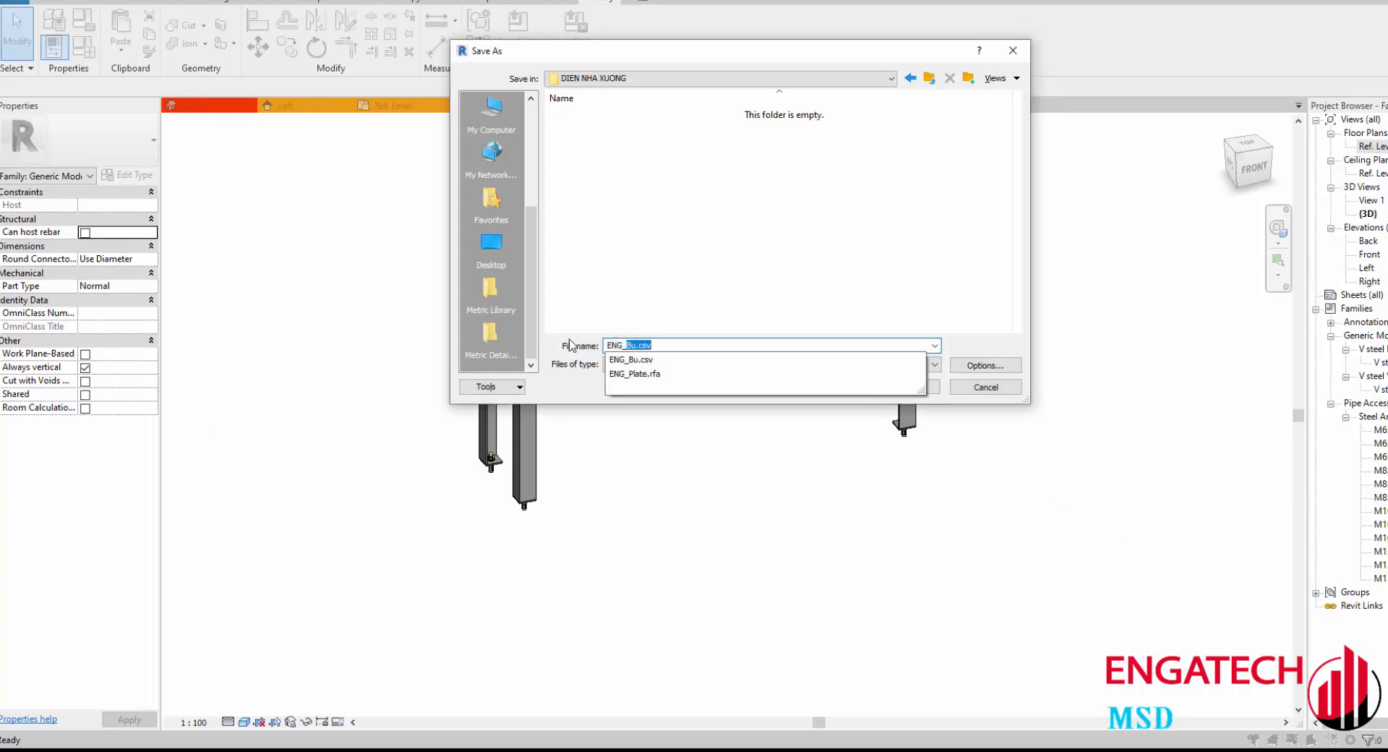
text(Electrical Cabinet Bracket)
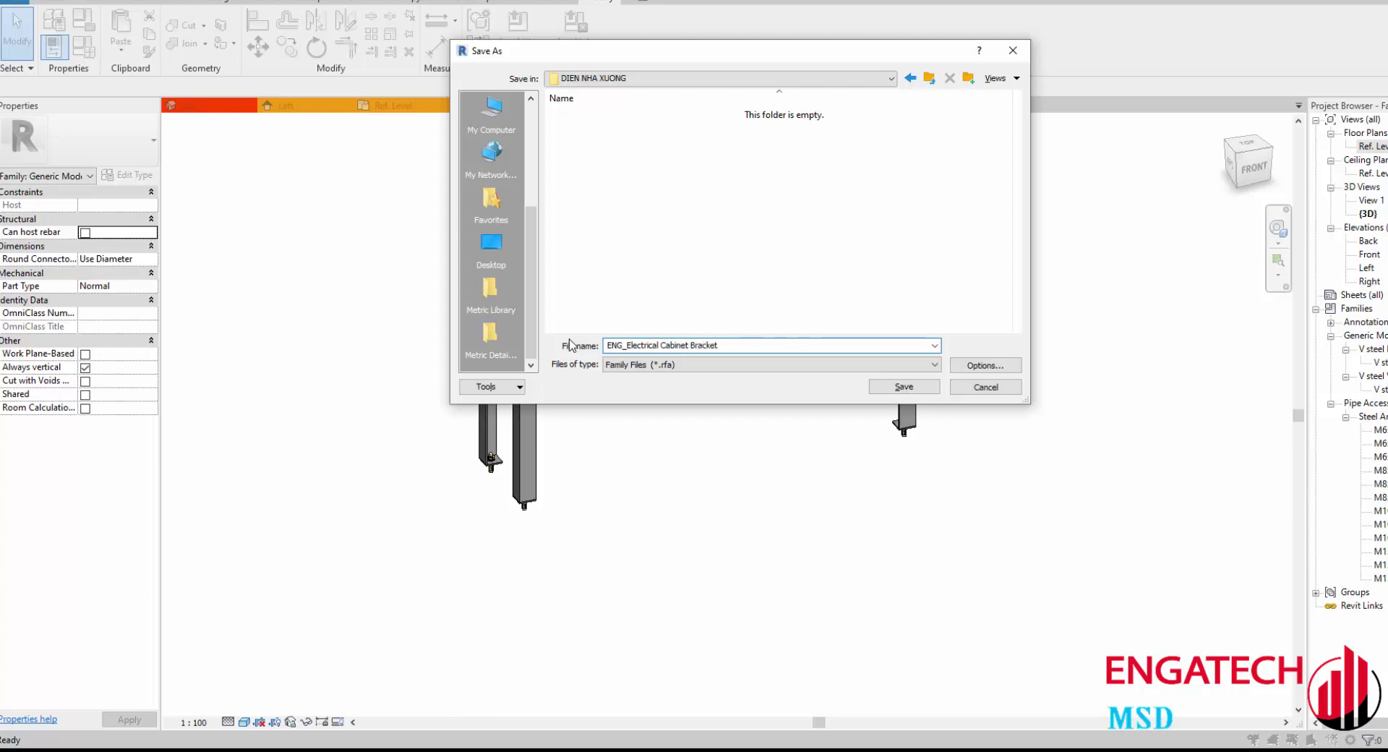
click(913, 388)
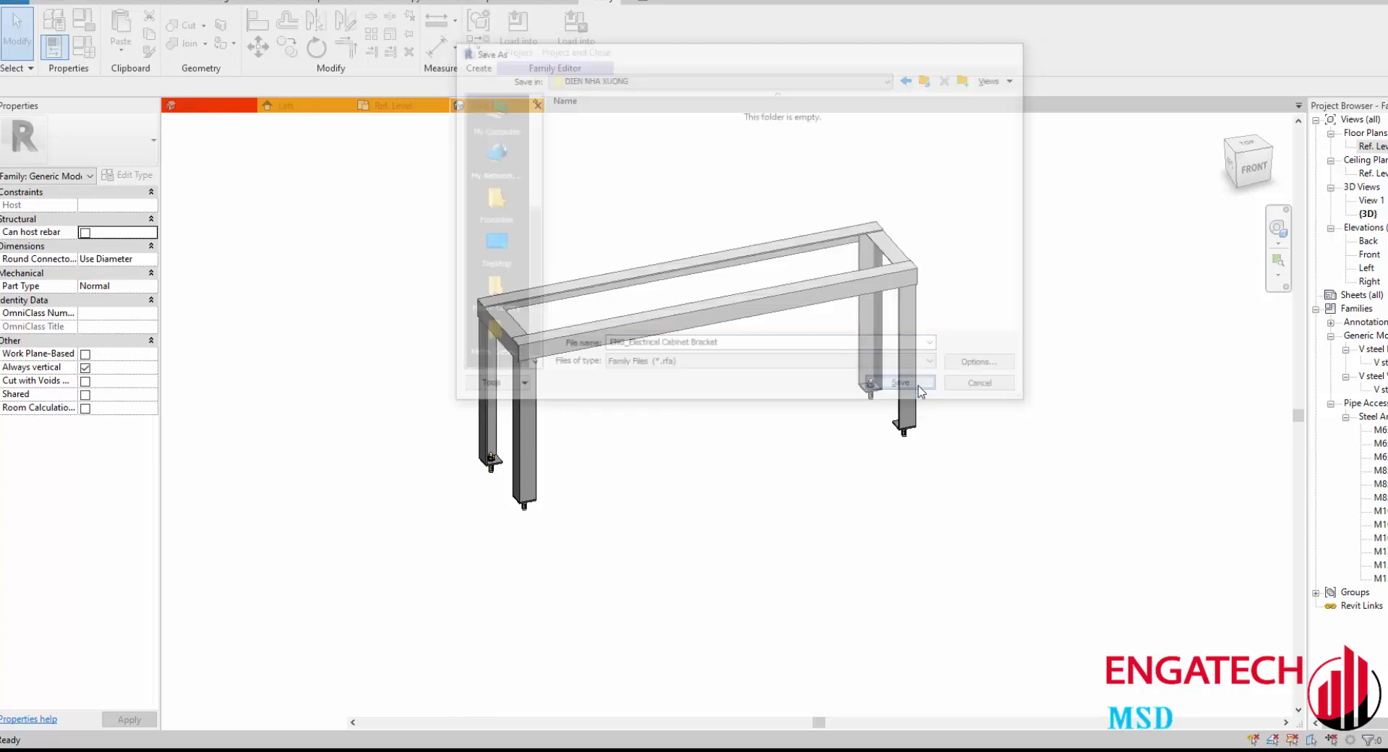
Step: Link the vertical leg type's Steel material to a new Material Steel family parameter
click(906, 355)
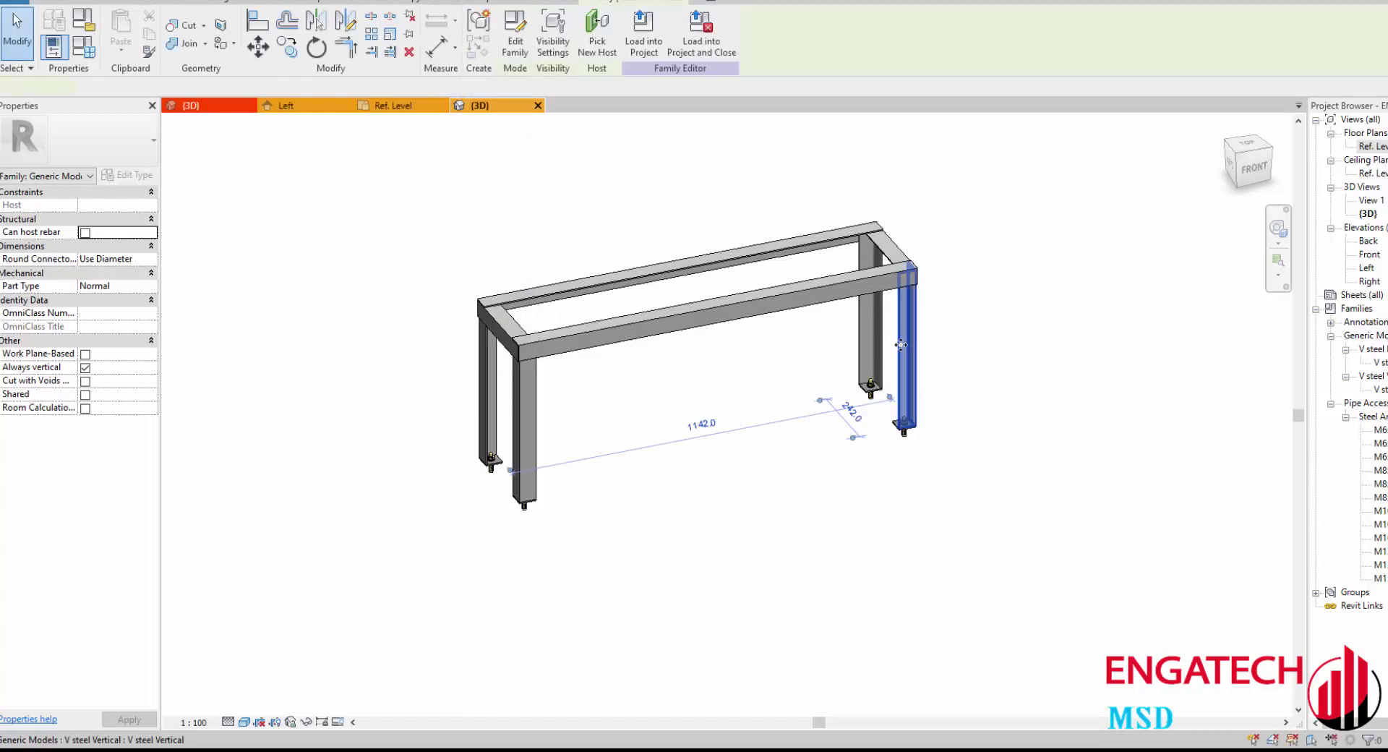
click(140, 176)
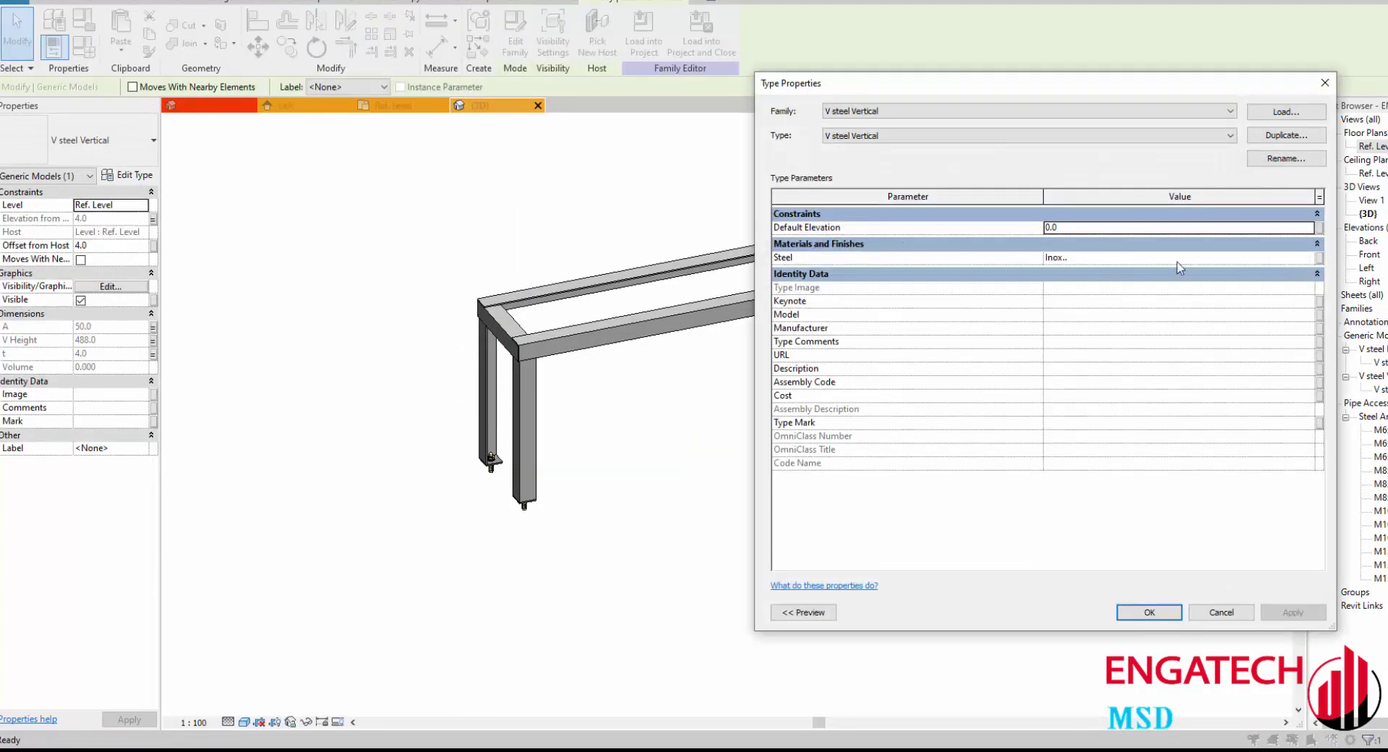
key(Escape)
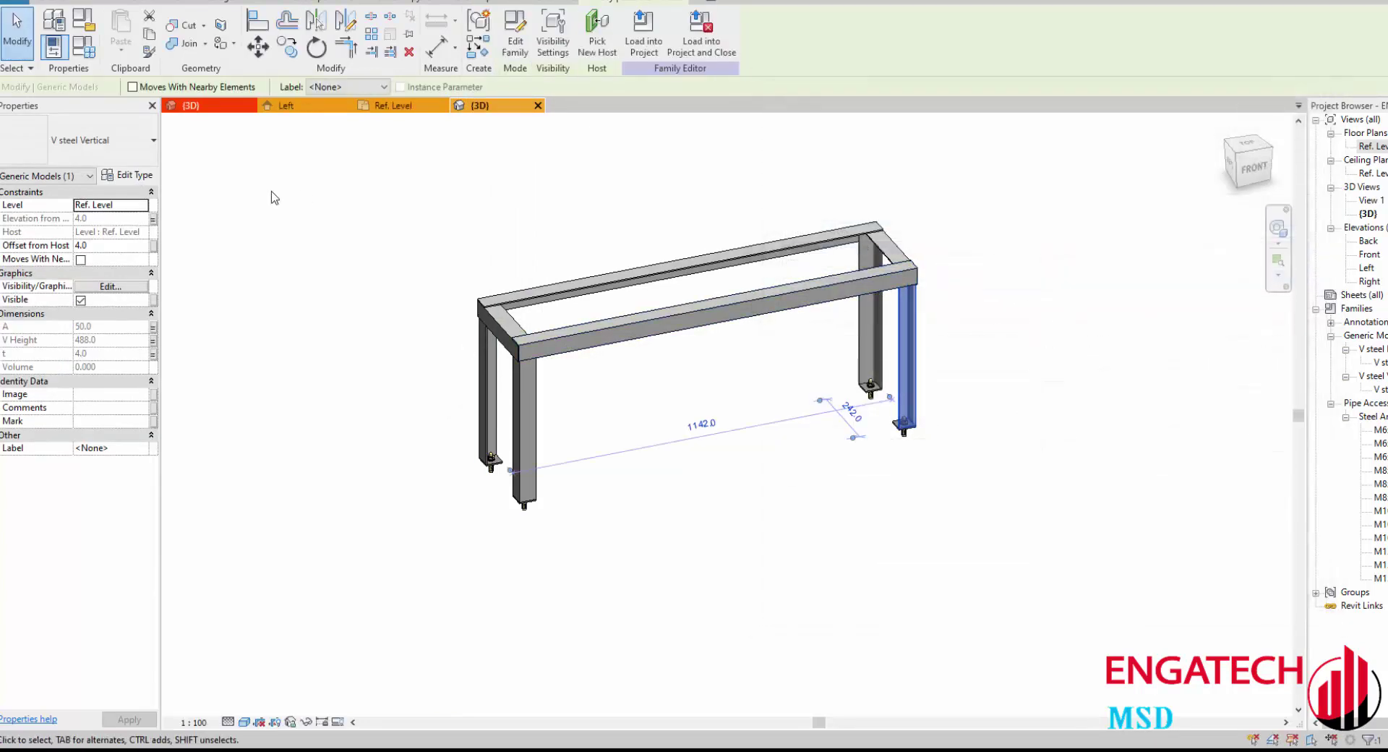
ctrl+click(761, 295)
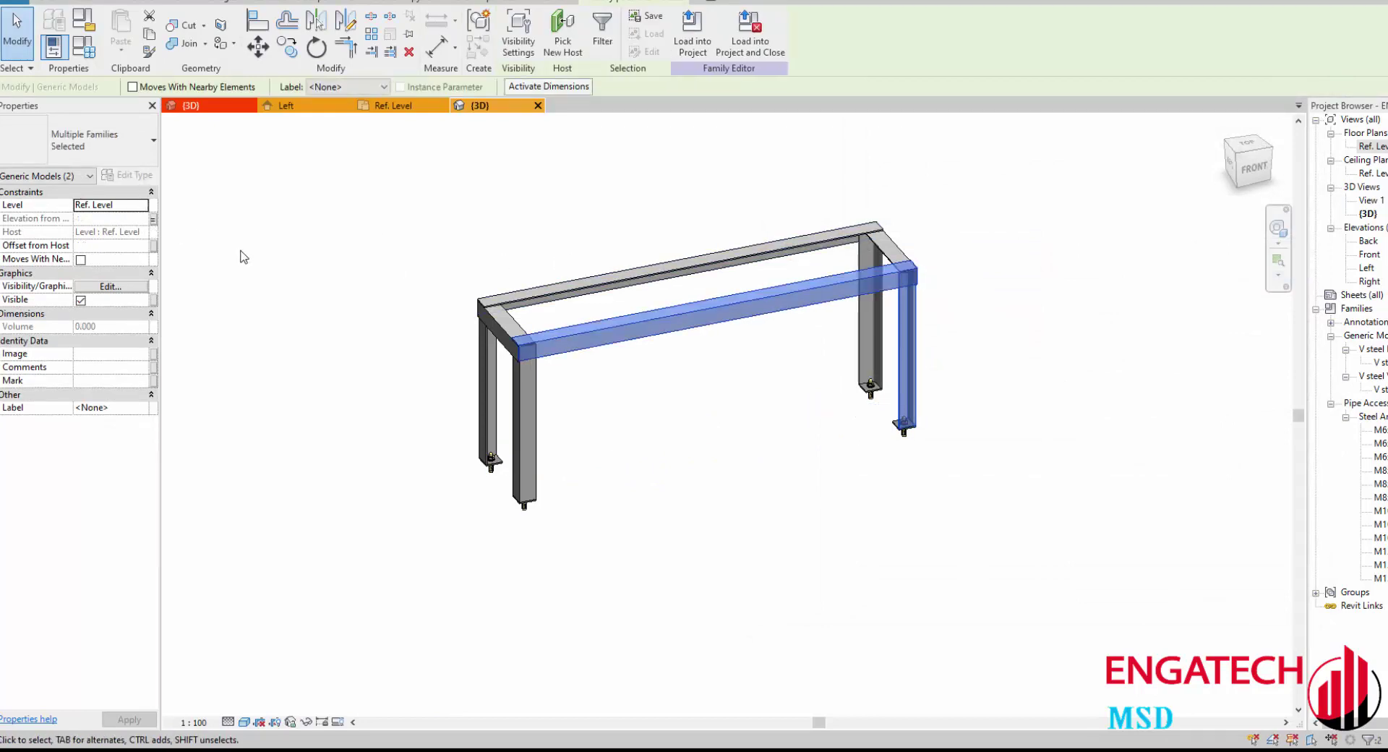
shift+click(716, 310)
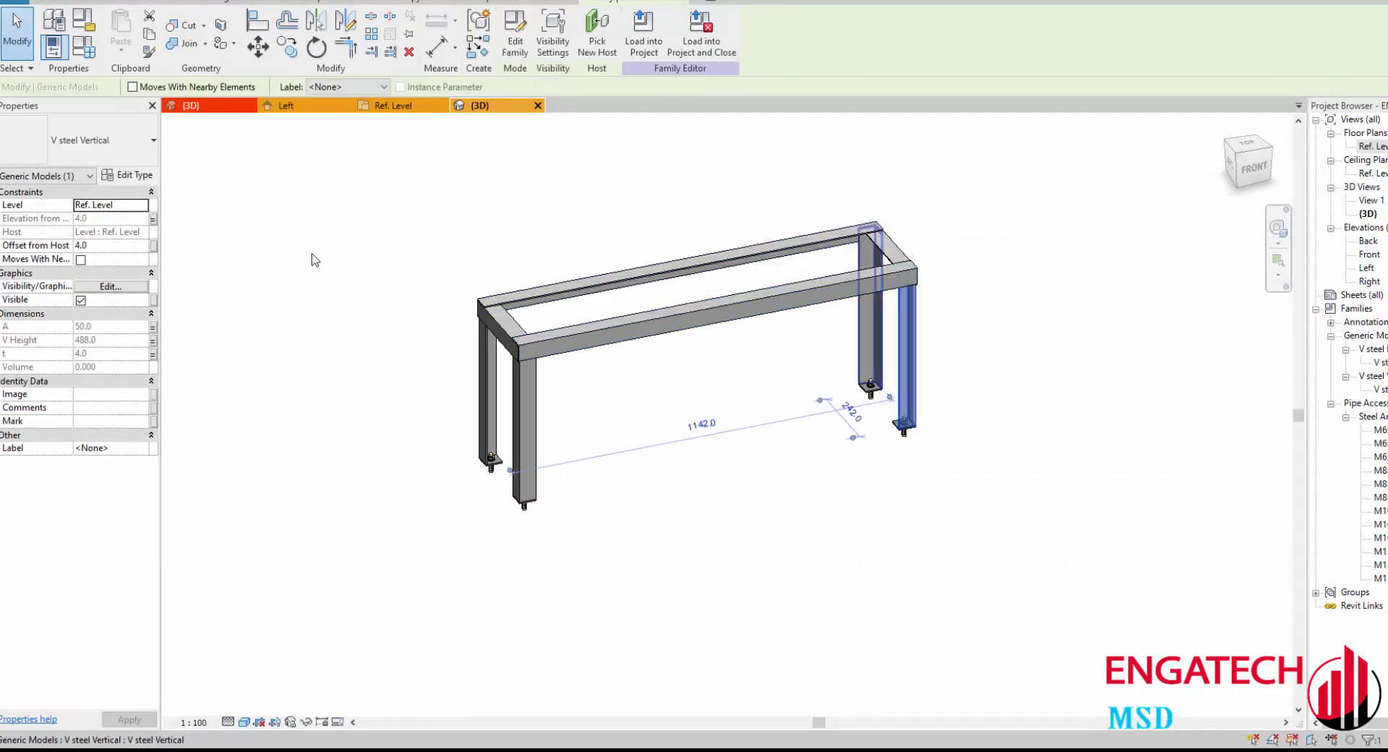
click(145, 177)
click(1320, 258)
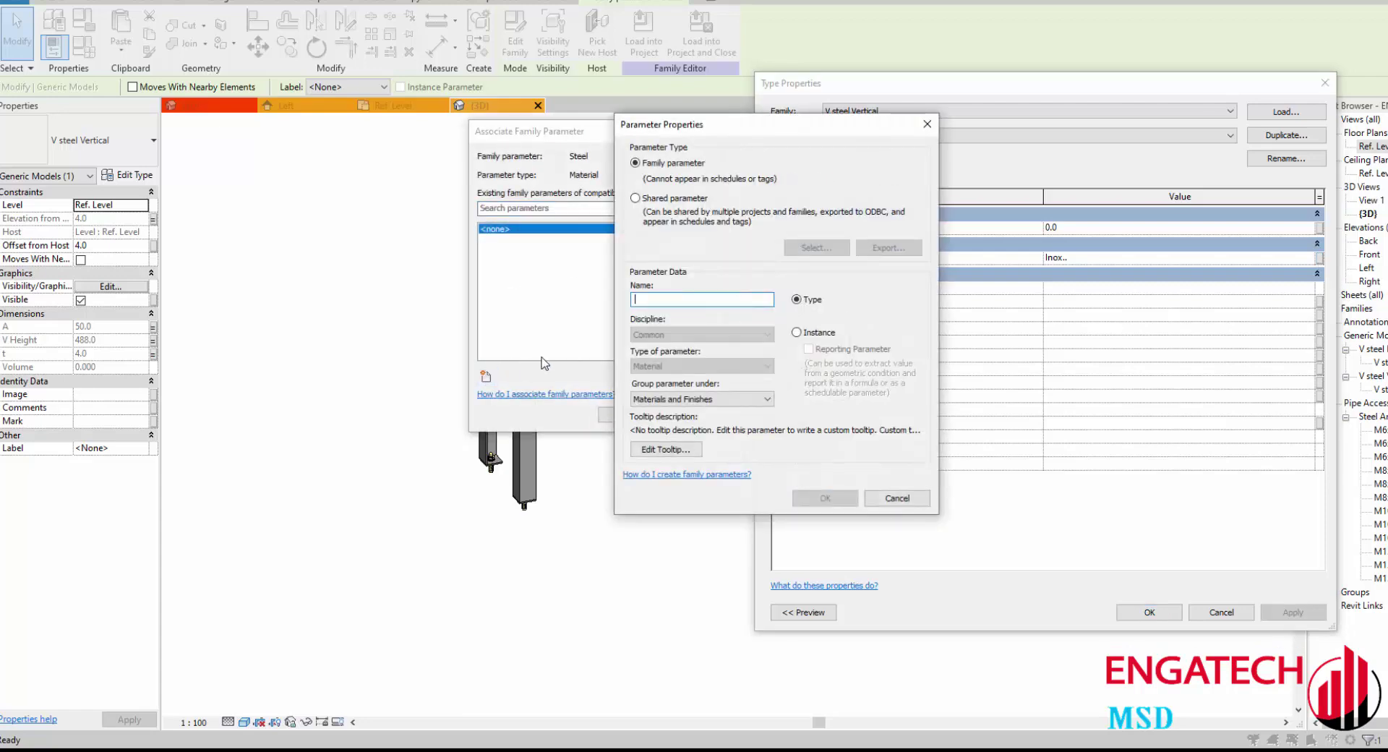
text(Merial Steel)
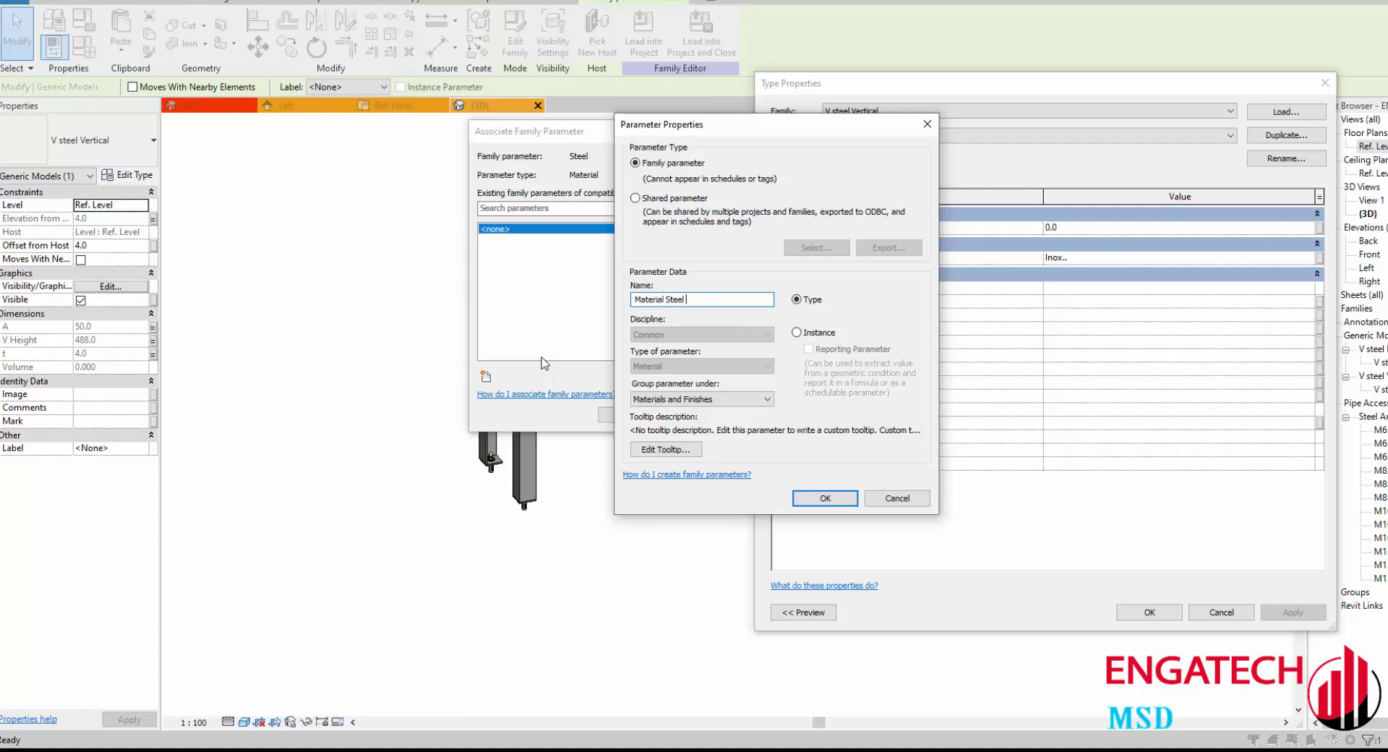
click(825, 498)
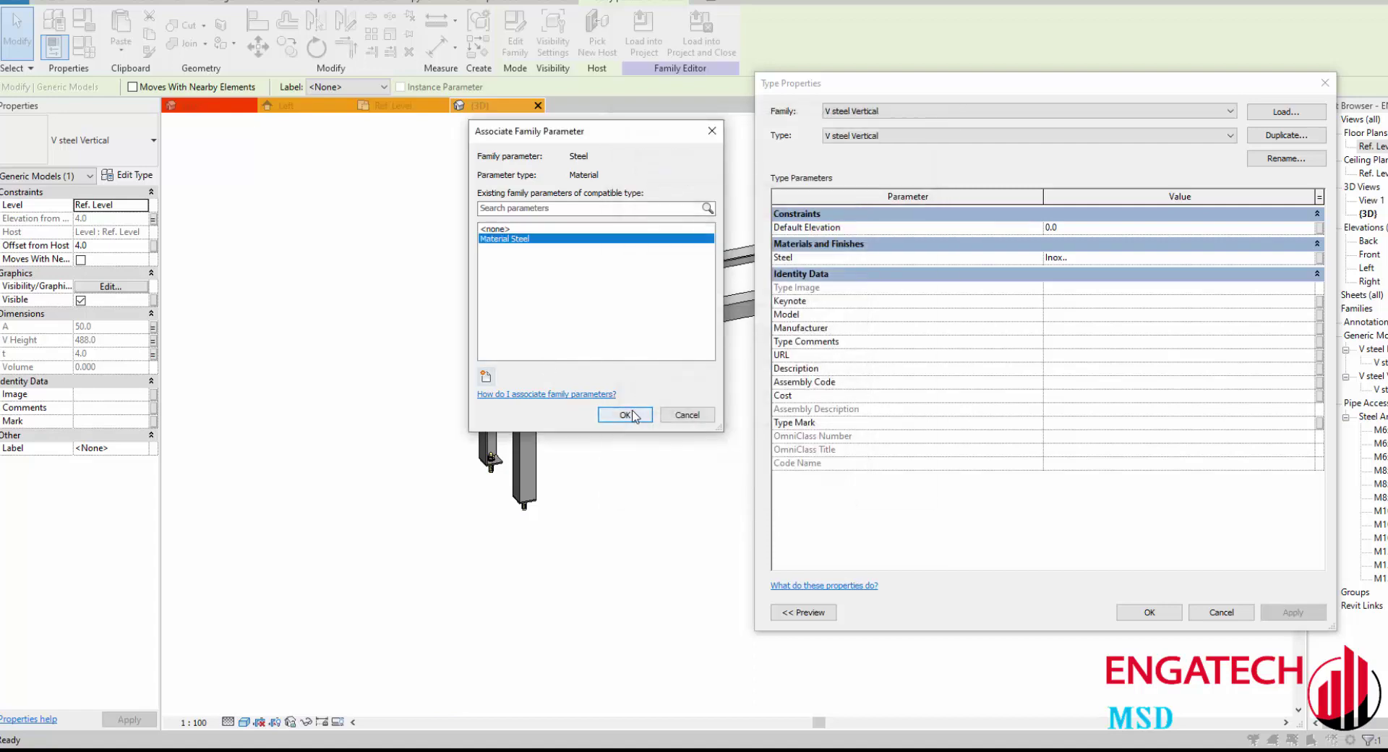
key(Return)
click(1149, 611)
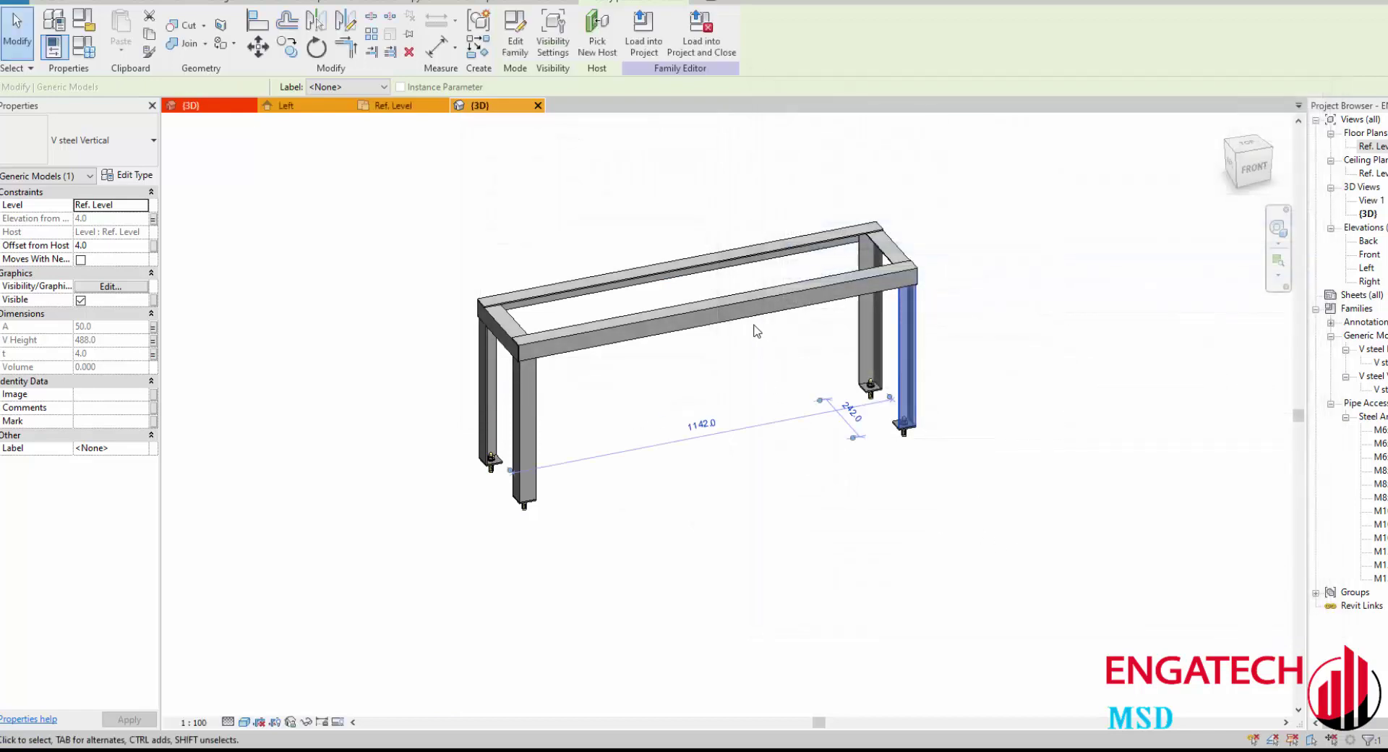
Step: Associate the horizontal beam type's Steel material with the same Material Steel parameter
click(752, 311)
click(129, 178)
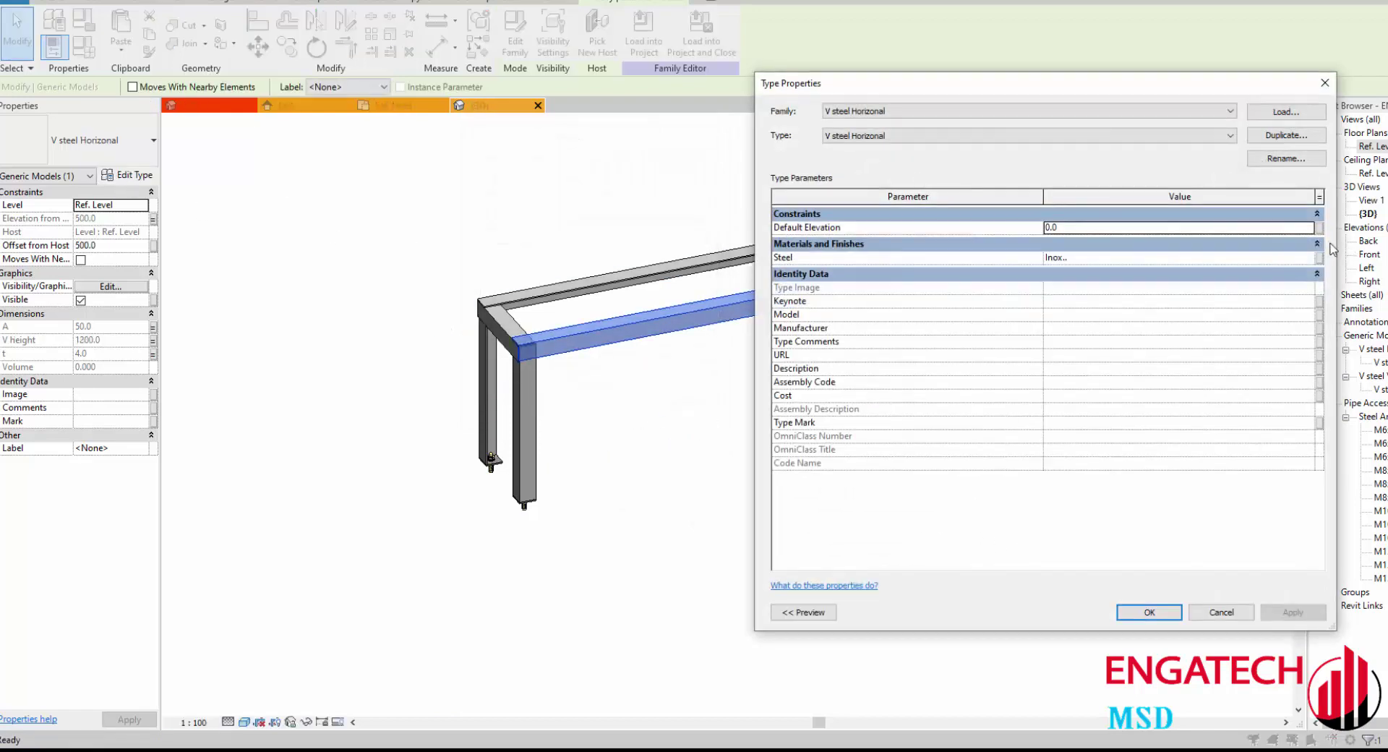
click(1321, 259)
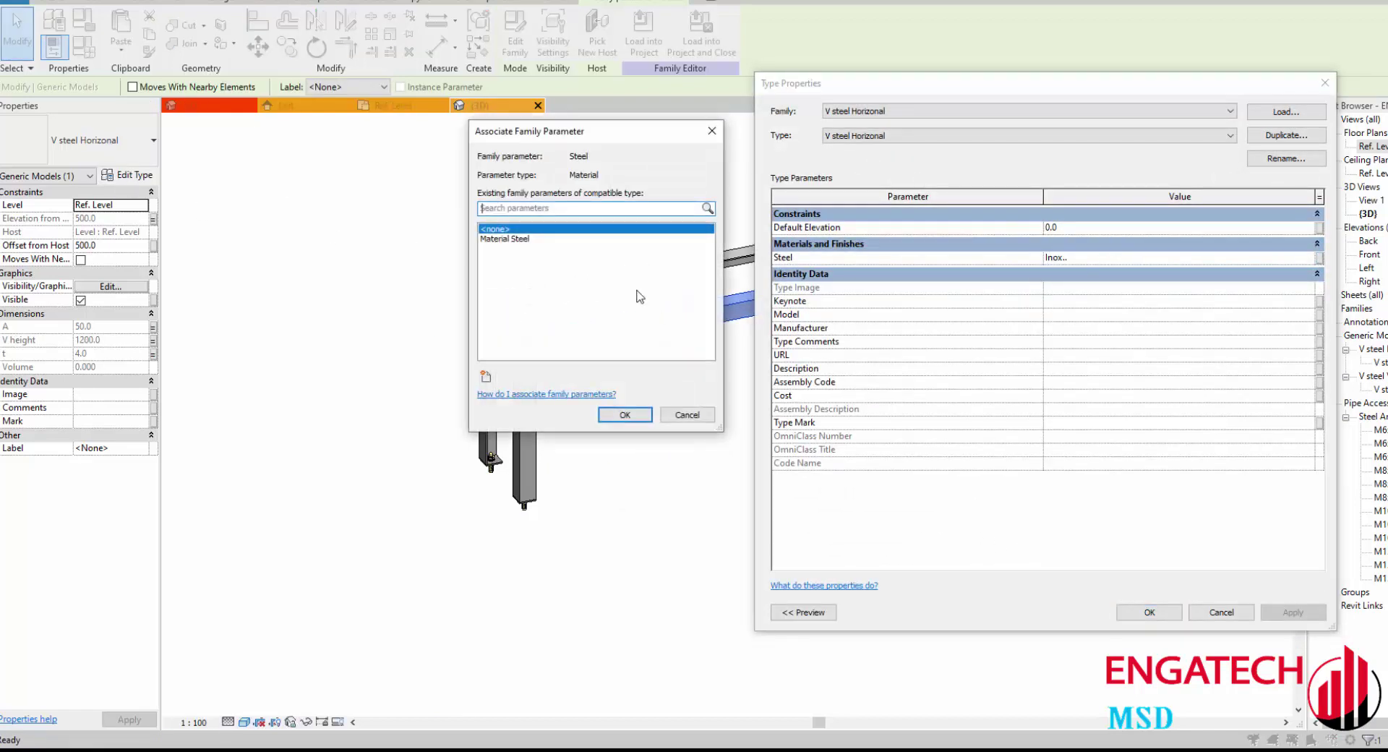
click(620, 414)
click(1138, 612)
key(Escape)
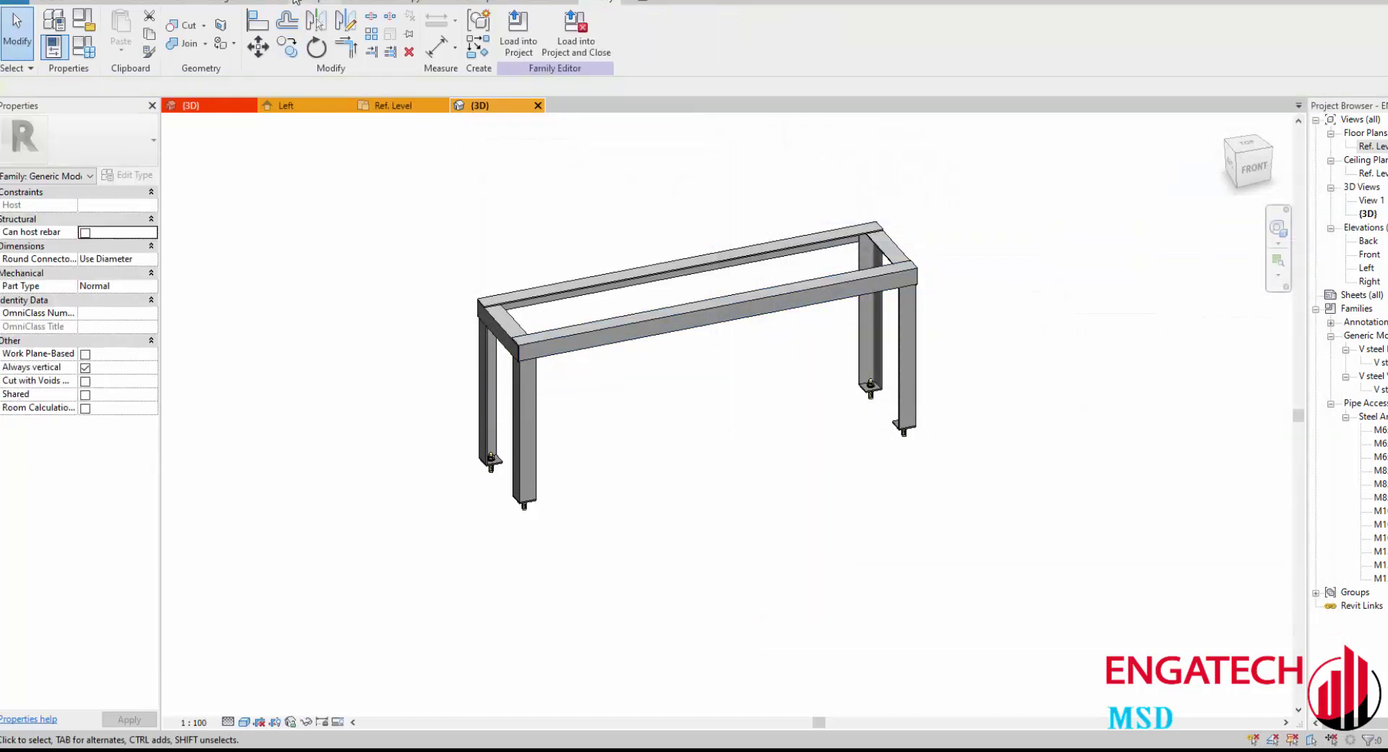
click(296, 0)
Step: Change the bracket family's category to Pipe Accessories and load it into the cabinet project
mouse_move(499, 399)
shift+middle_down()
mouse_move(696, 330)
mouse_move(696, 373)
shift+middle_up()
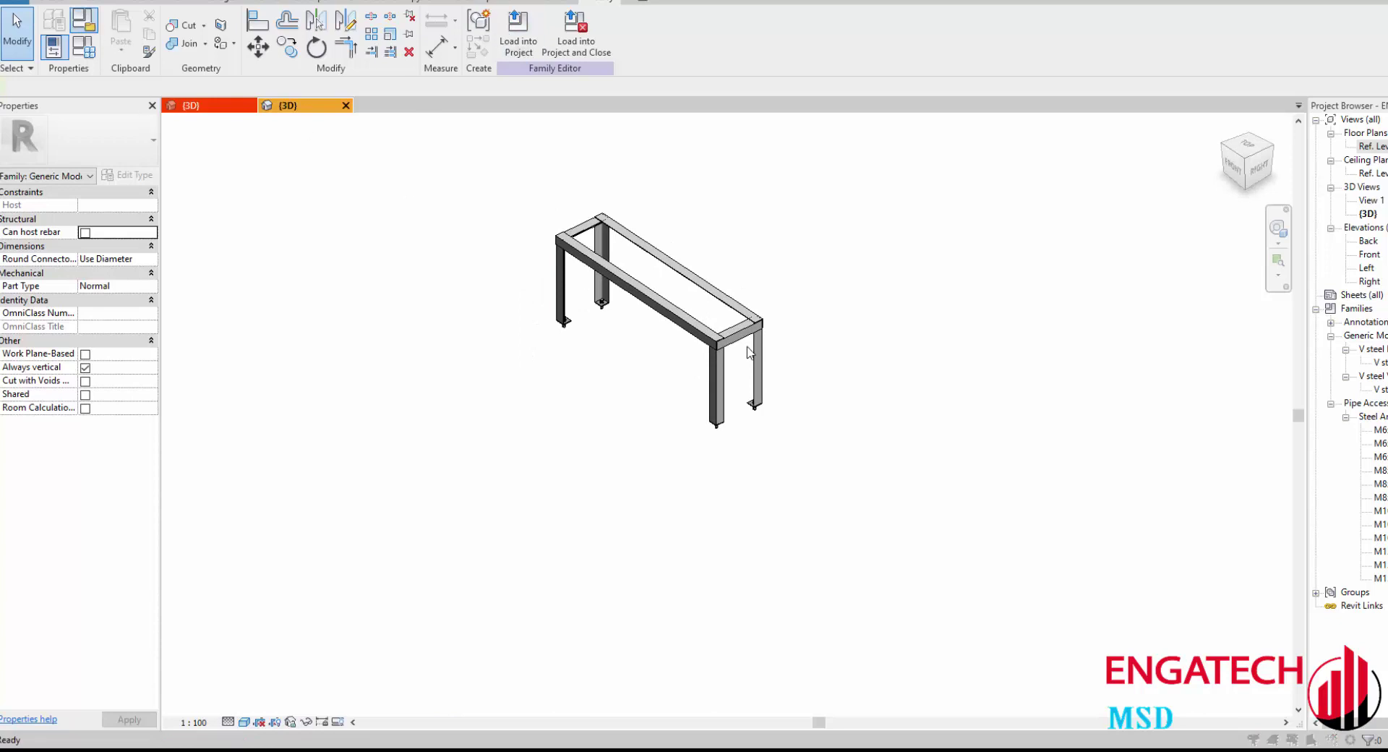
scroll(702, 282, down, 1)
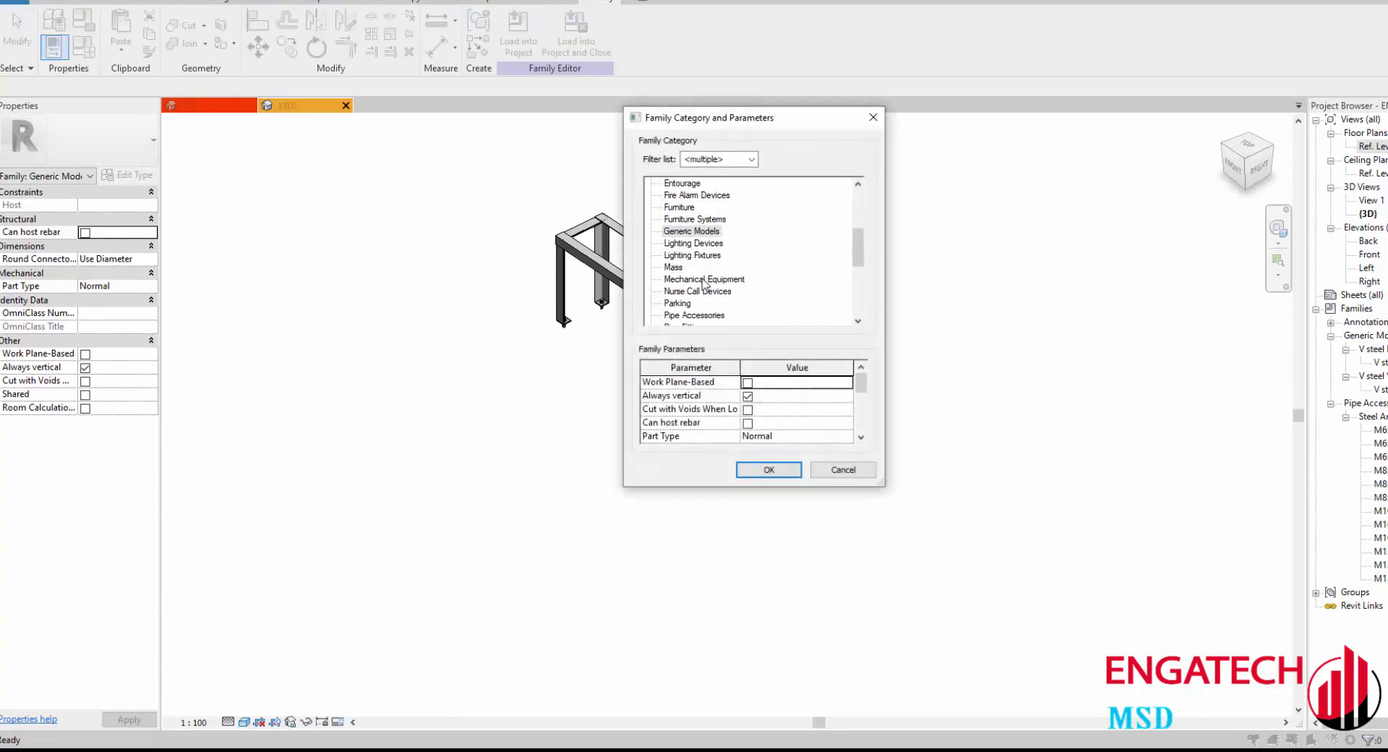
click(701, 283)
scroll(696, 282, up, 1)
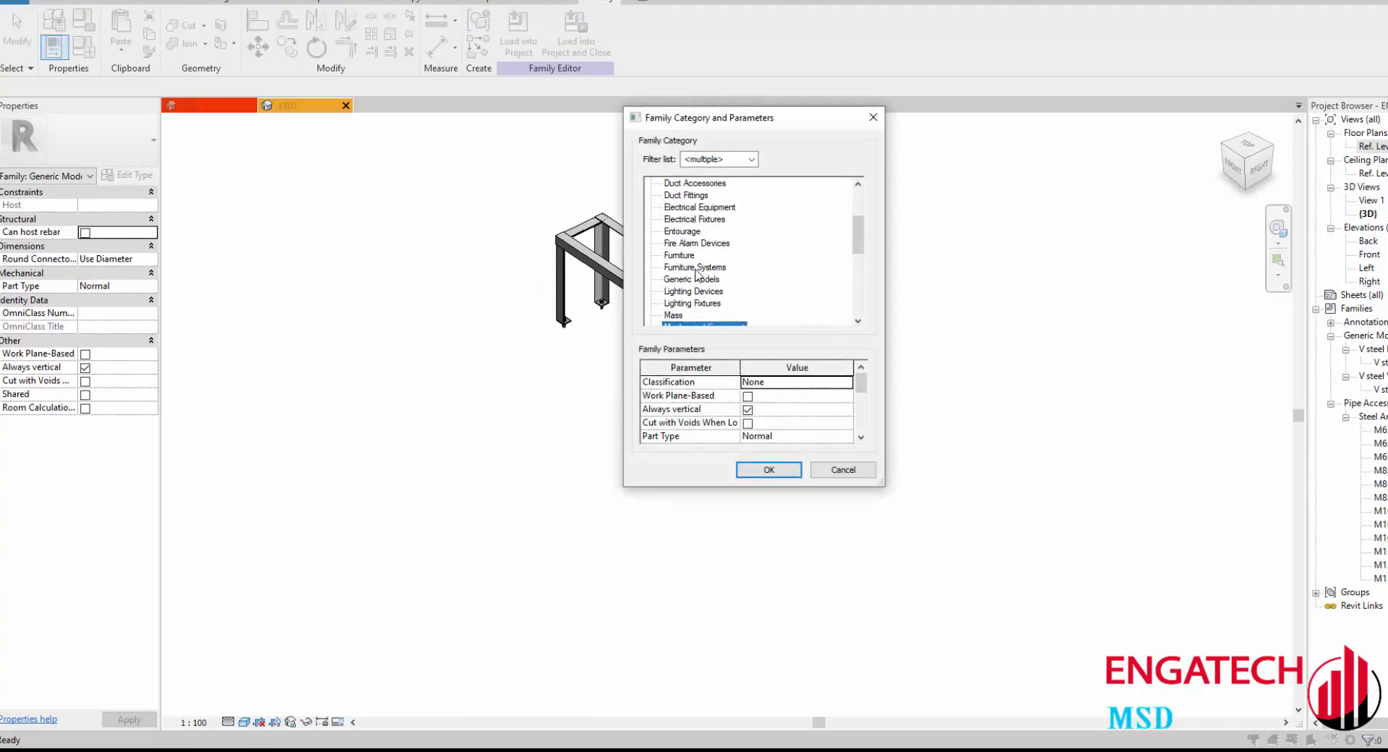
scroll(696, 289, down, 1)
scroll(698, 304, down, 2)
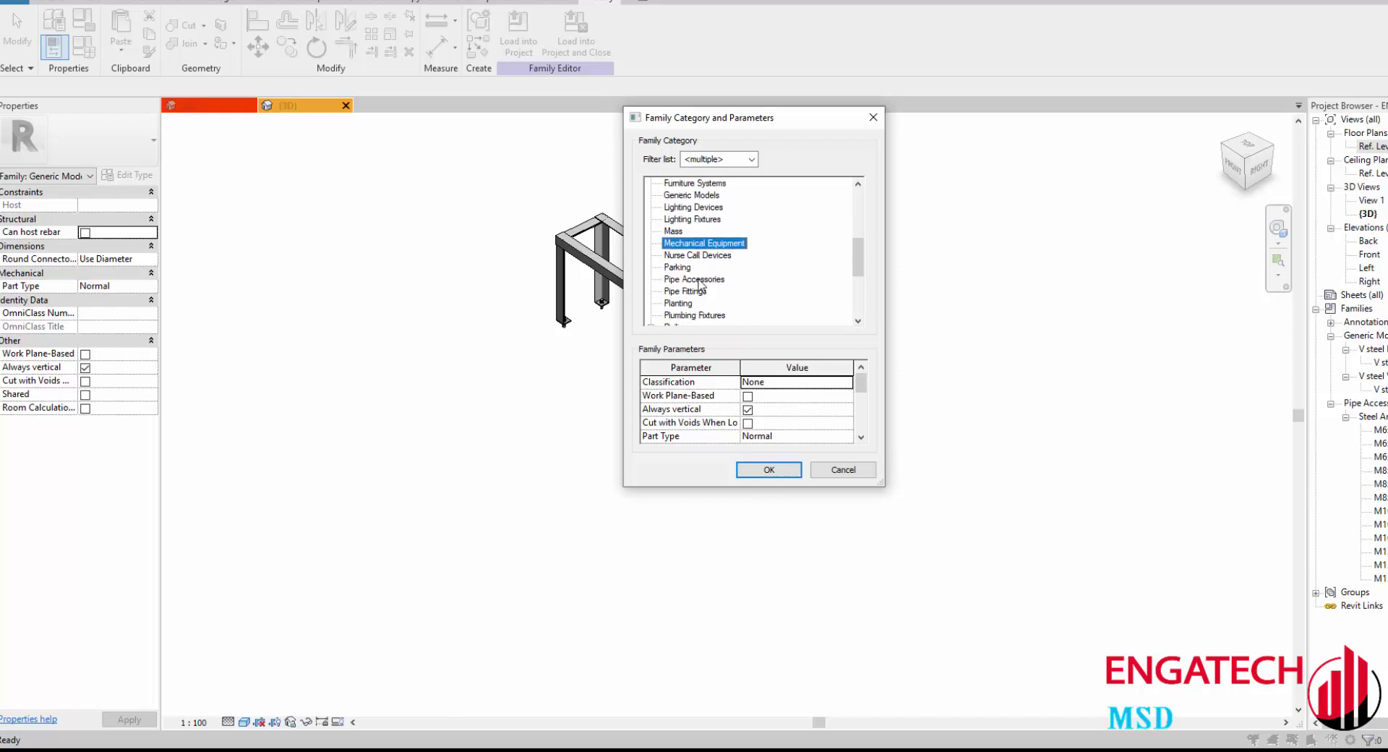
scroll(700, 285, down, 1)
scroll(700, 285, down, 1)
scroll(700, 284, down, 1)
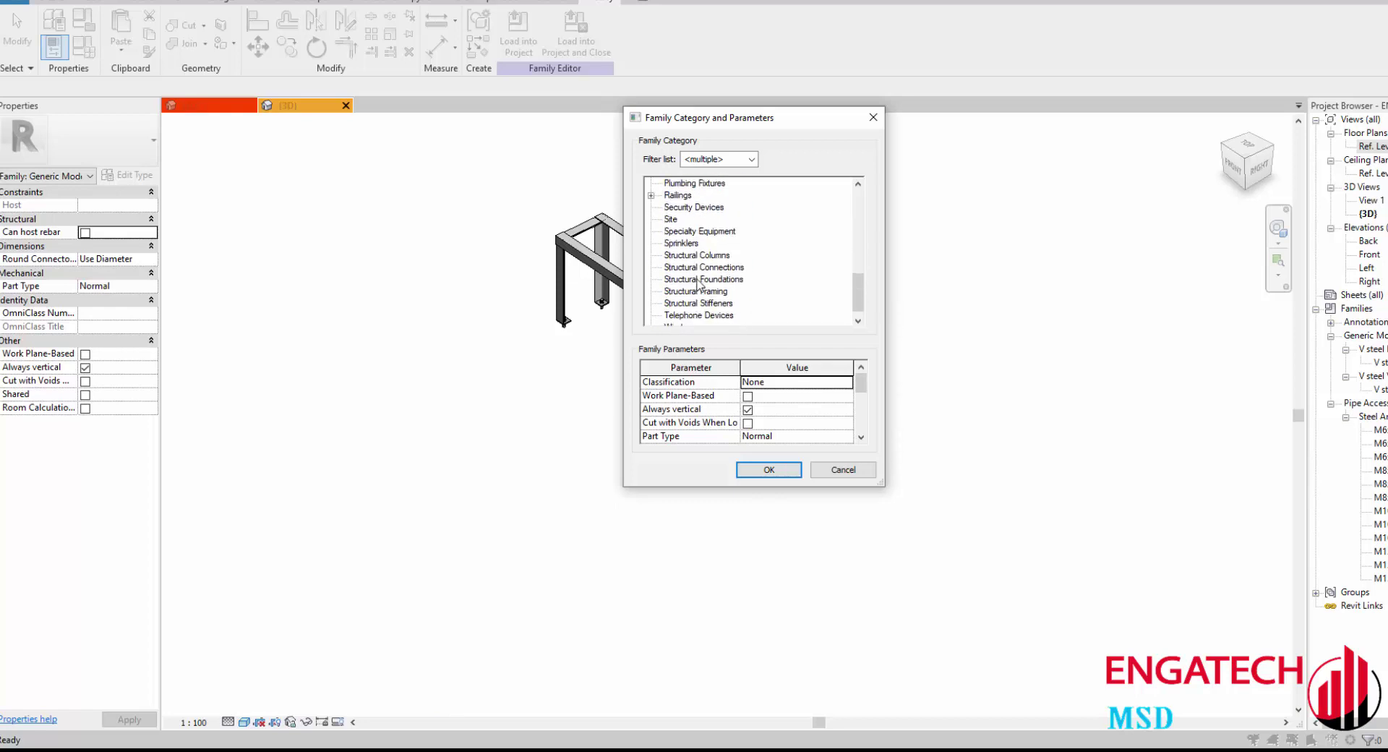
scroll(700, 285, down, 1)
scroll(700, 283, up, 4)
click(698, 268)
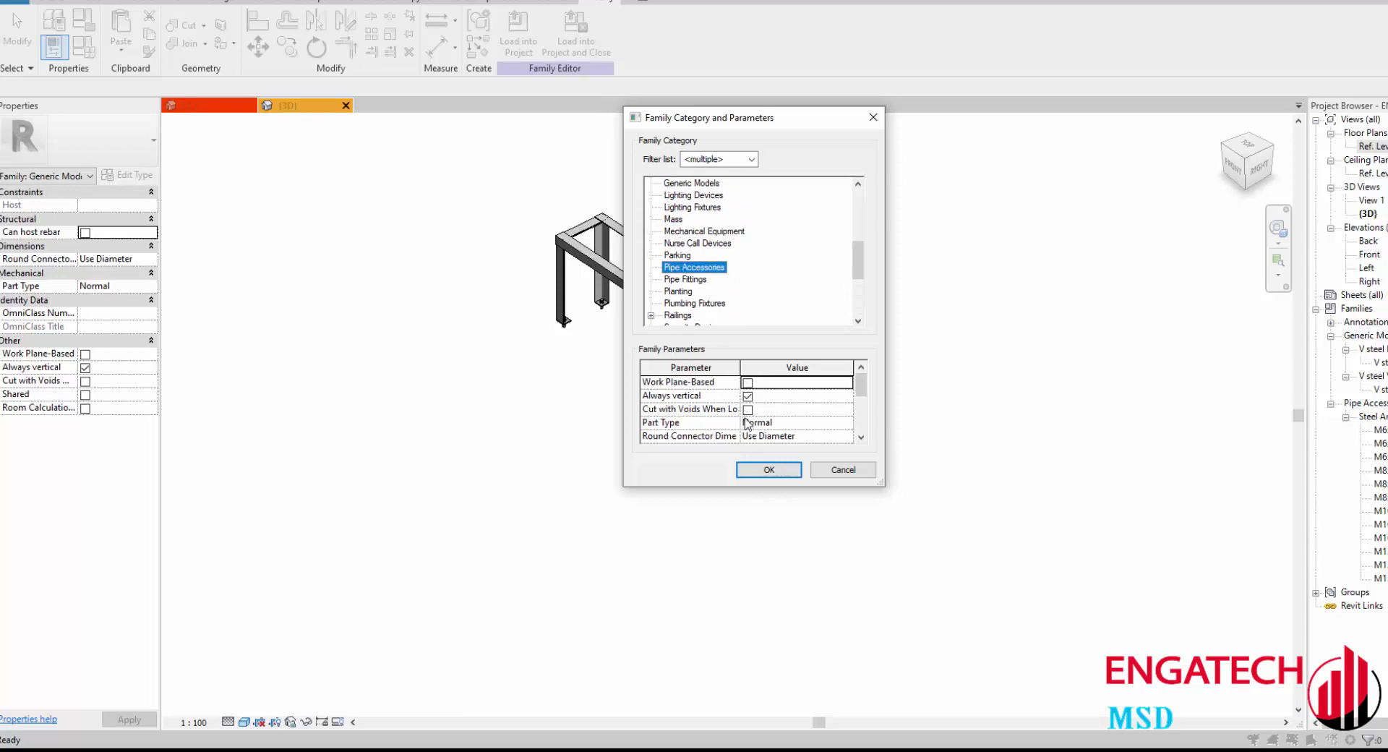
click(768, 470)
click(505, 29)
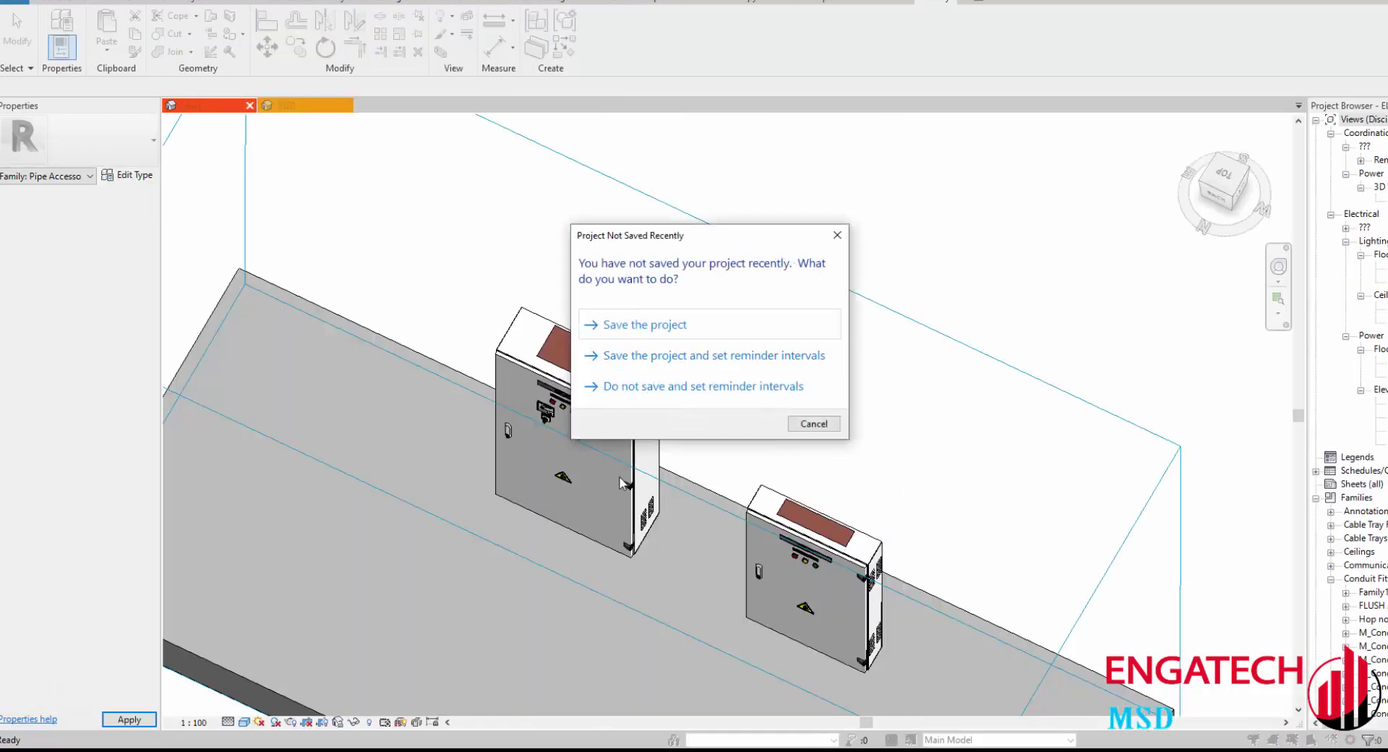
Step: Dismiss the save reminder, briefly start bracket placement, then return to the bracket family's 3D view
click(838, 235)
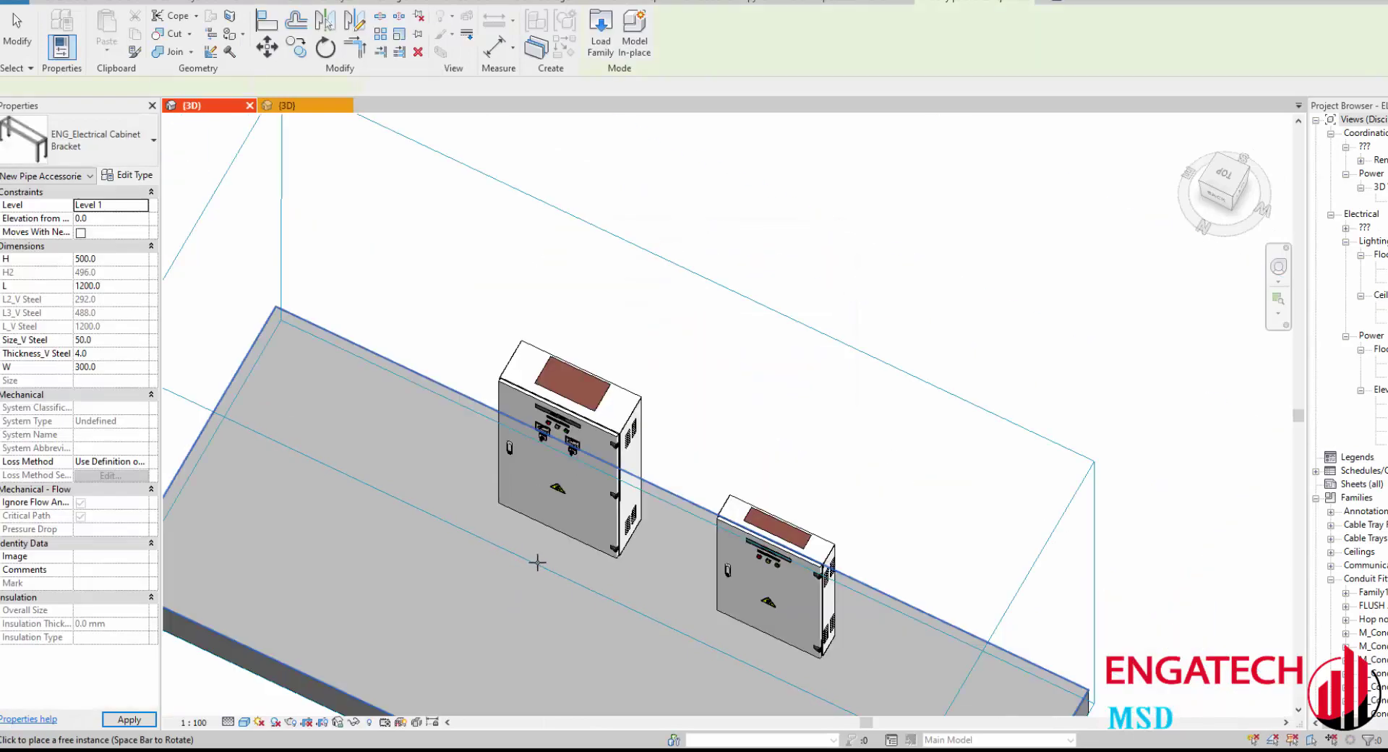
key(Escape)
shift+middle_drag(579, 458, 660, 468)
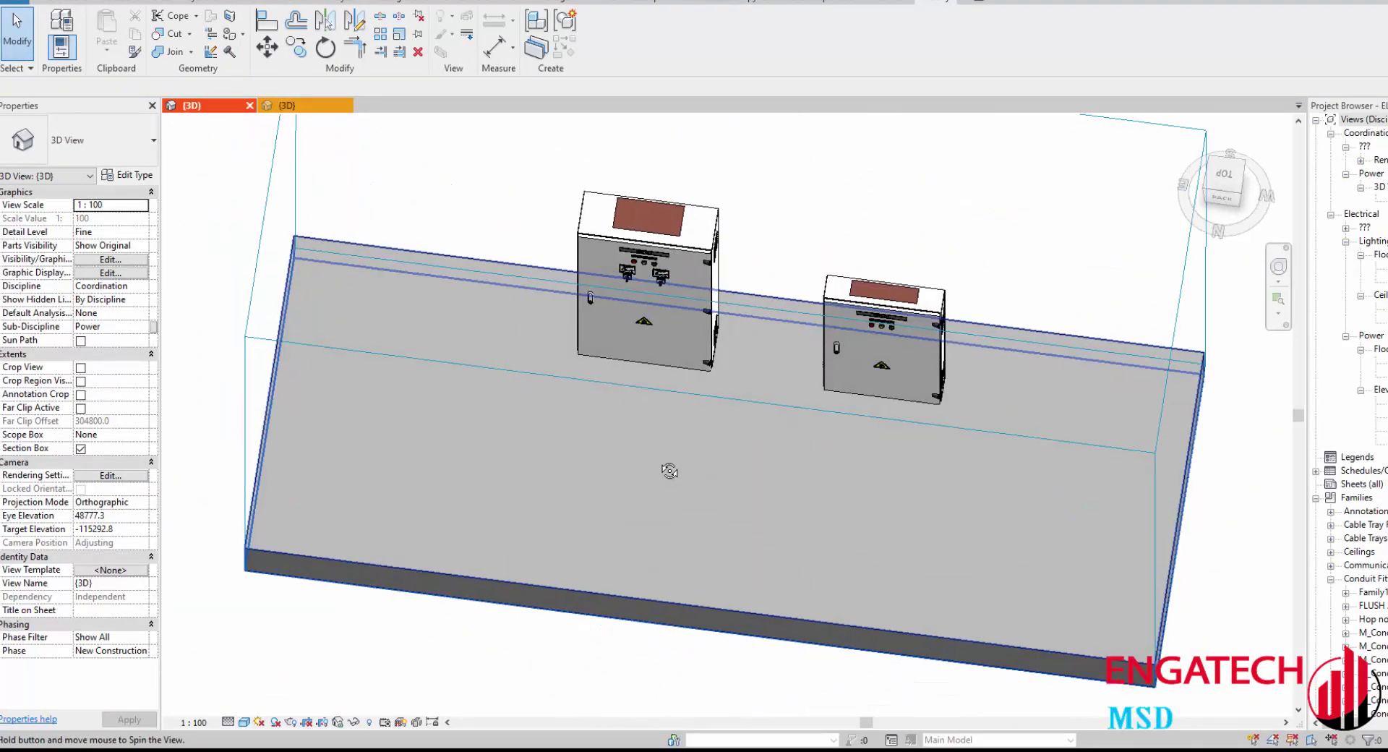
scroll(618, 382, up, 3)
key(ctrl+Tab)
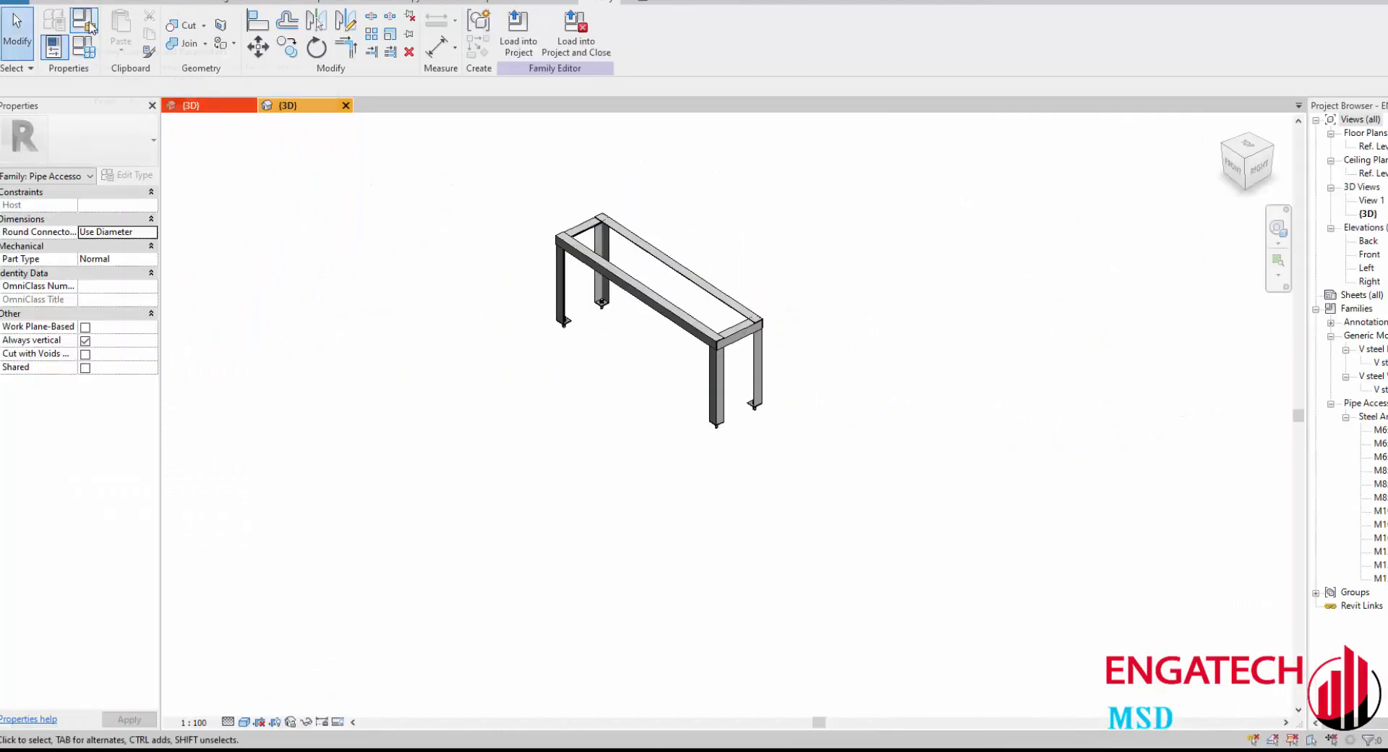
Step: Switch the family category to Mechanical Equipment and reload it, overwriting the existing version
click(690, 267)
click(792, 464)
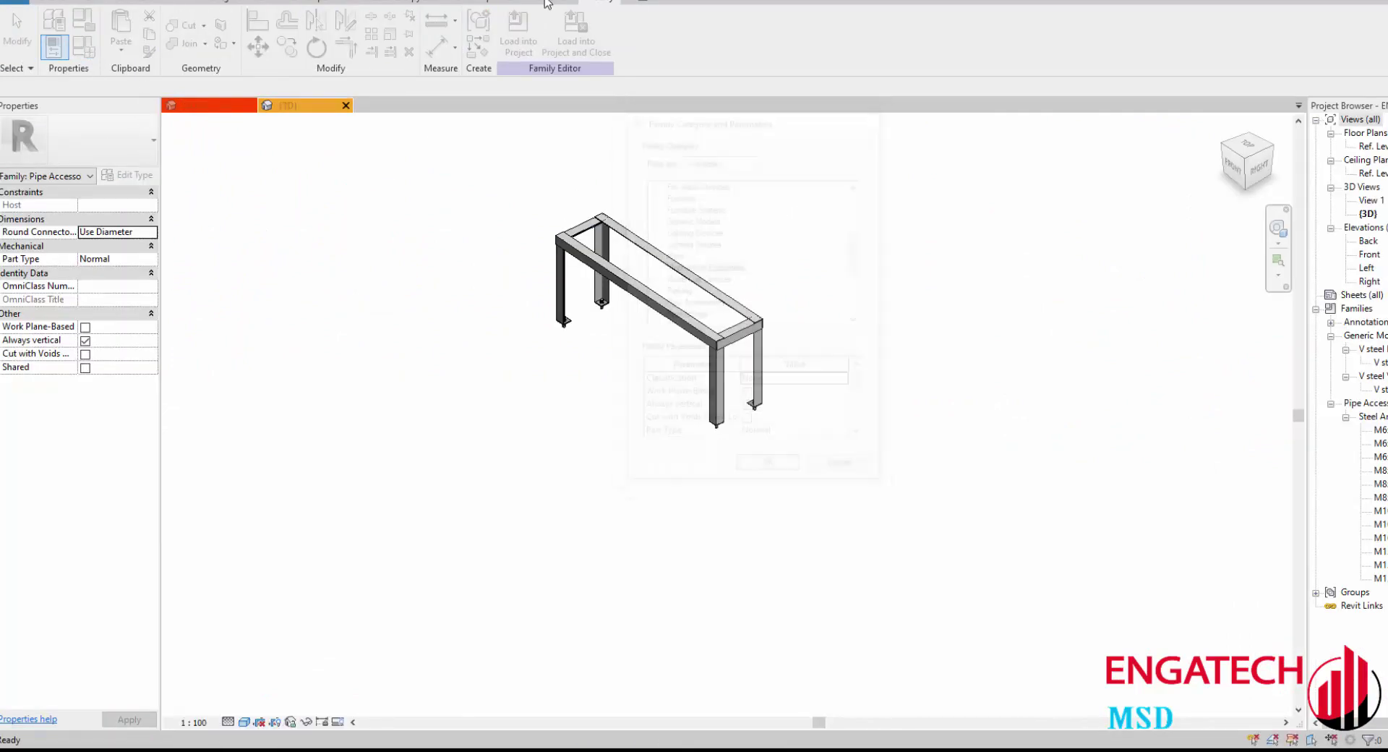
click(525, 34)
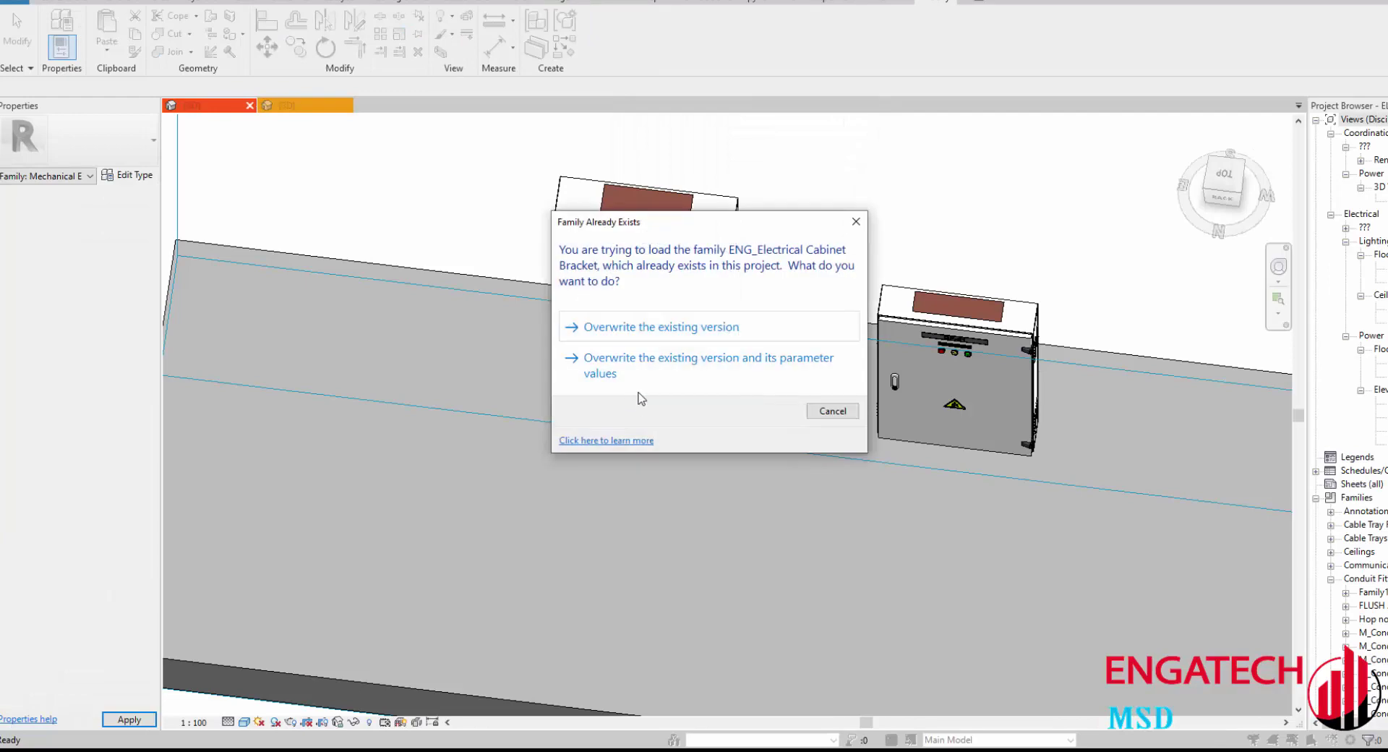
click(624, 370)
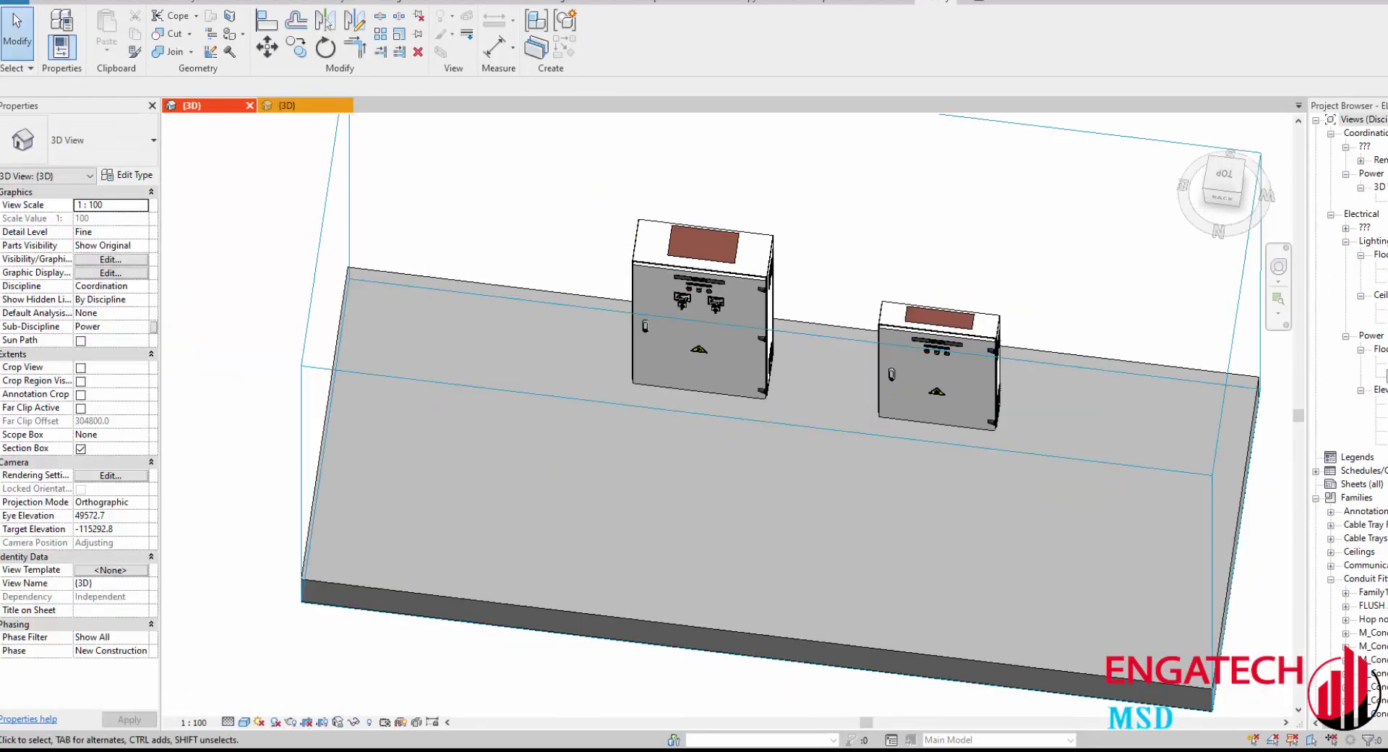
double_click(1383, 368)
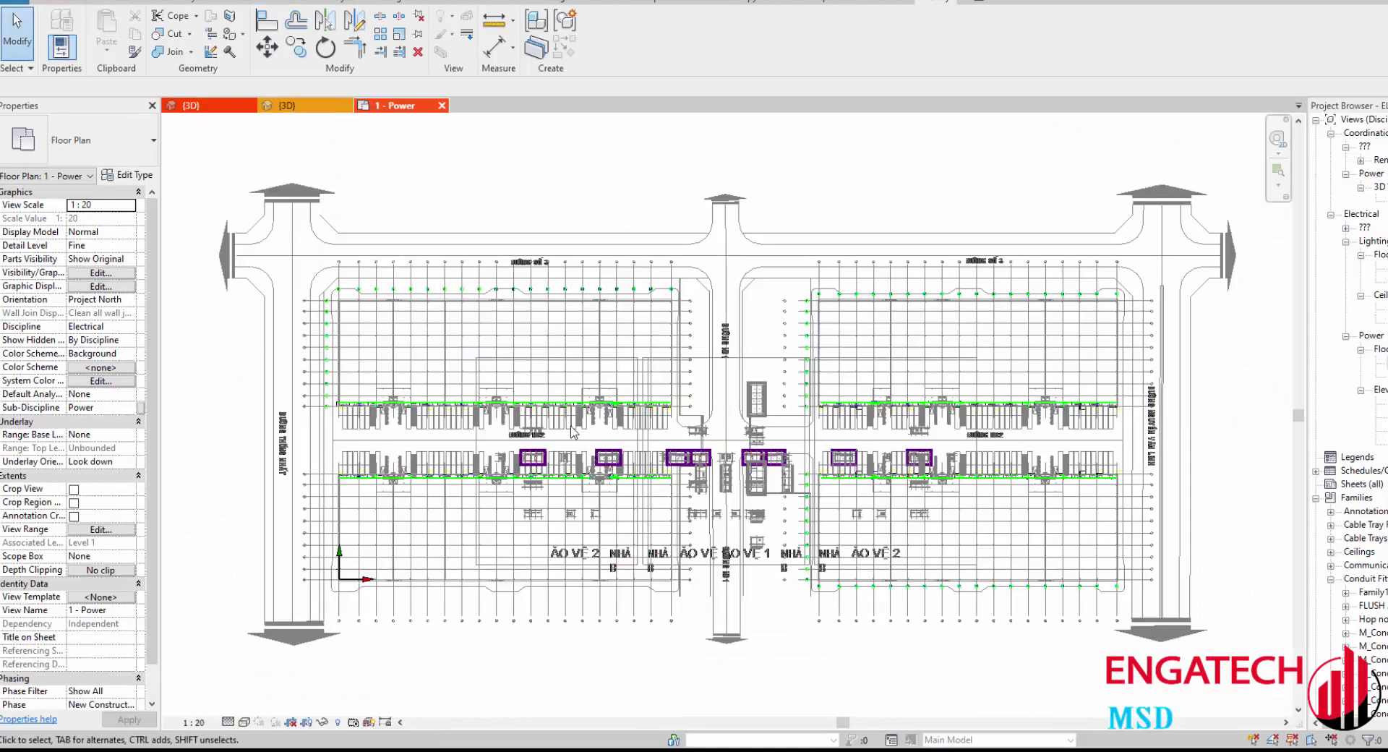
Step: Look around the central core on the 1 - Power plan, then select both distribution cabinets in 3D
scroll(574, 431, up, 3)
scroll(651, 491, up, 3)
scroll(735, 556, up, 2)
middle_drag(735, 556, 804, 426)
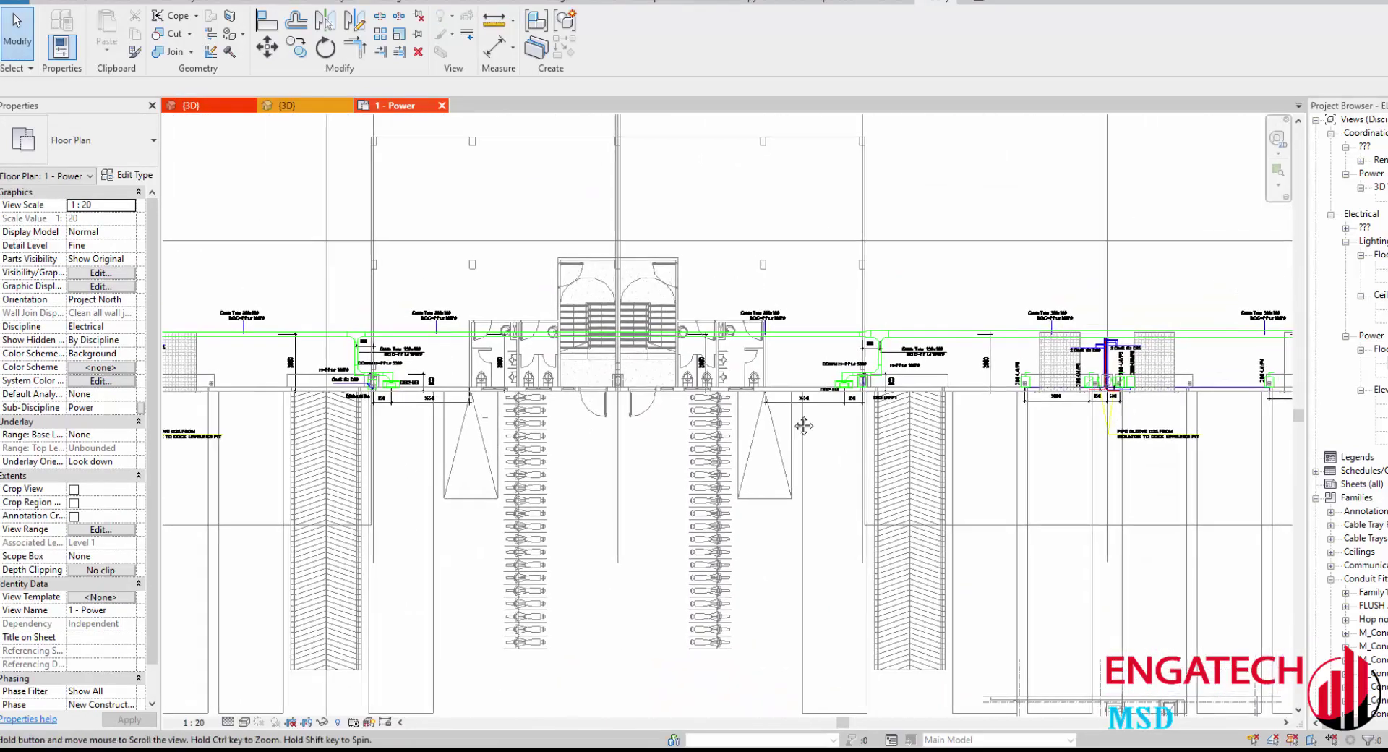
scroll(804, 425, down, 2)
scroll(524, 430, down, 3)
scroll(524, 430, up, 1)
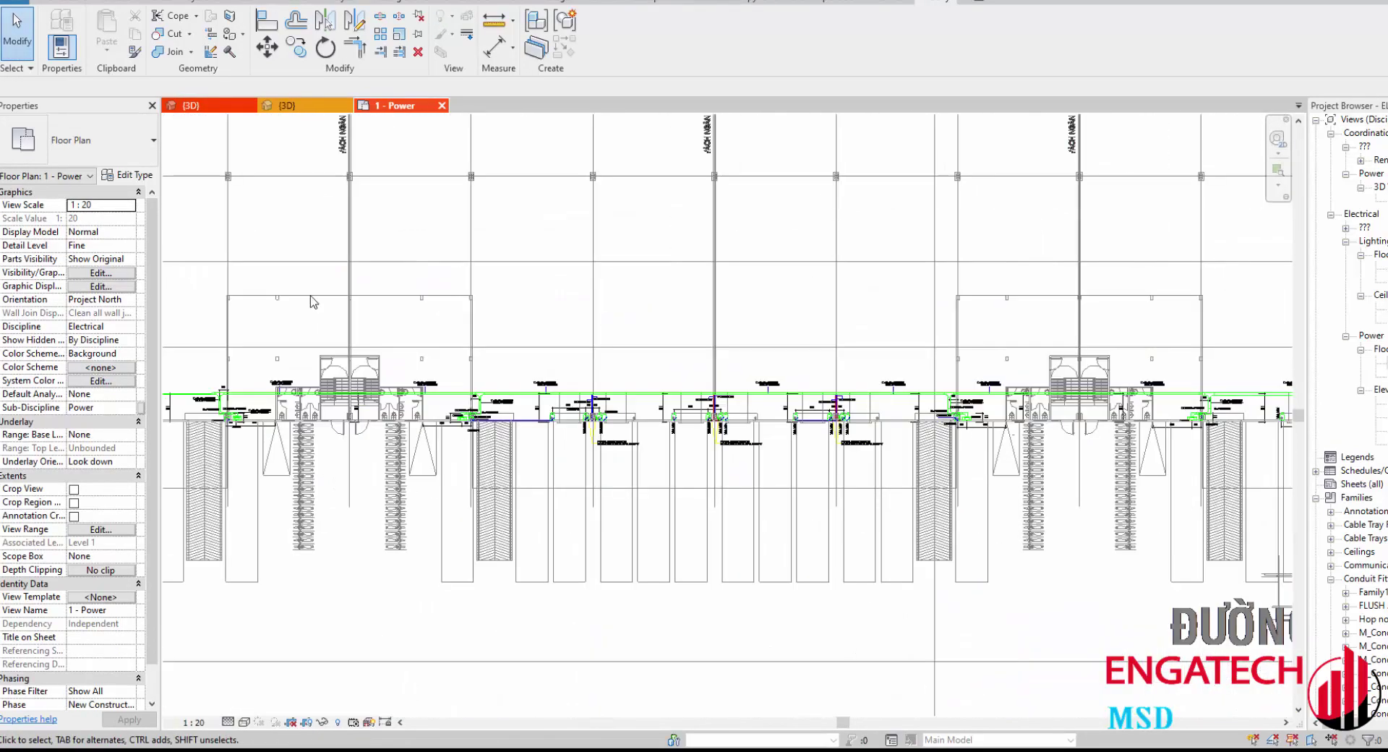
scroll(801, 431, down, 2)
scroll(789, 433, down, 3)
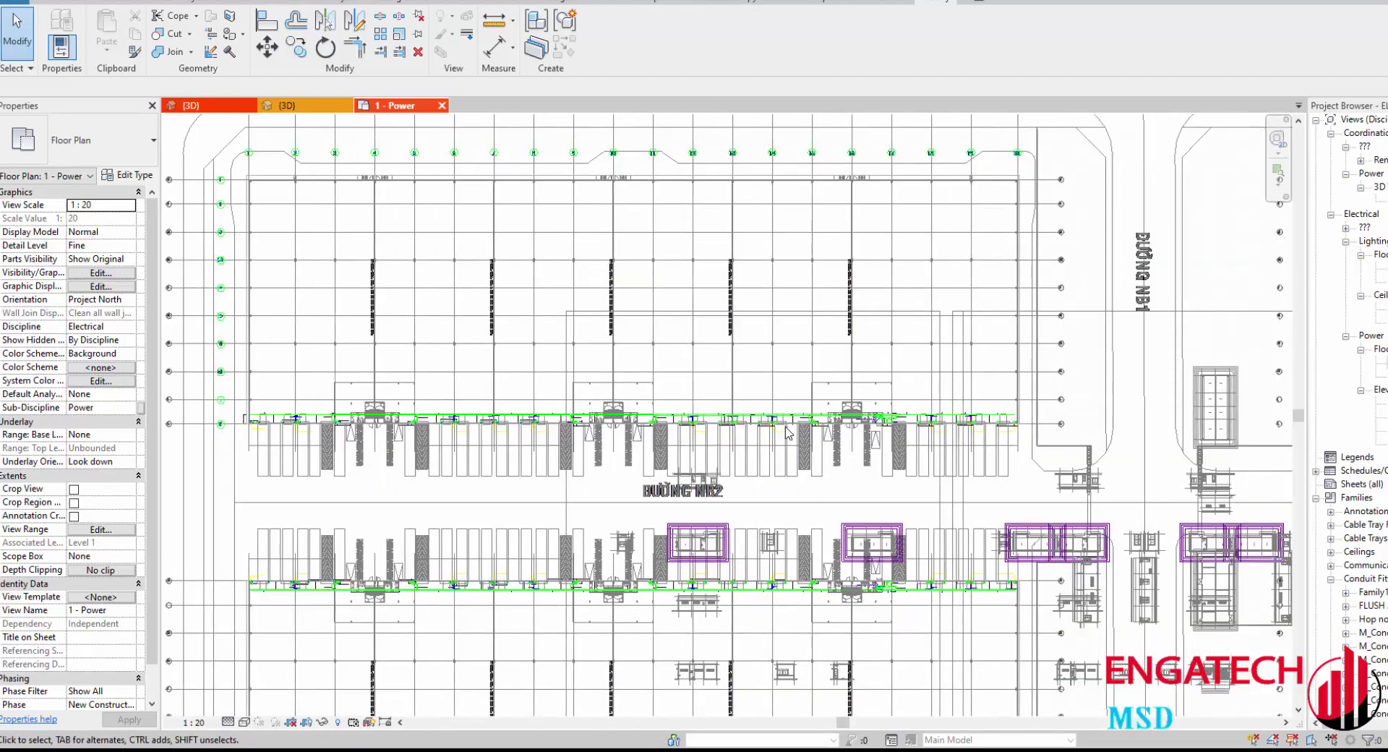
scroll(303, 423, up, 3)
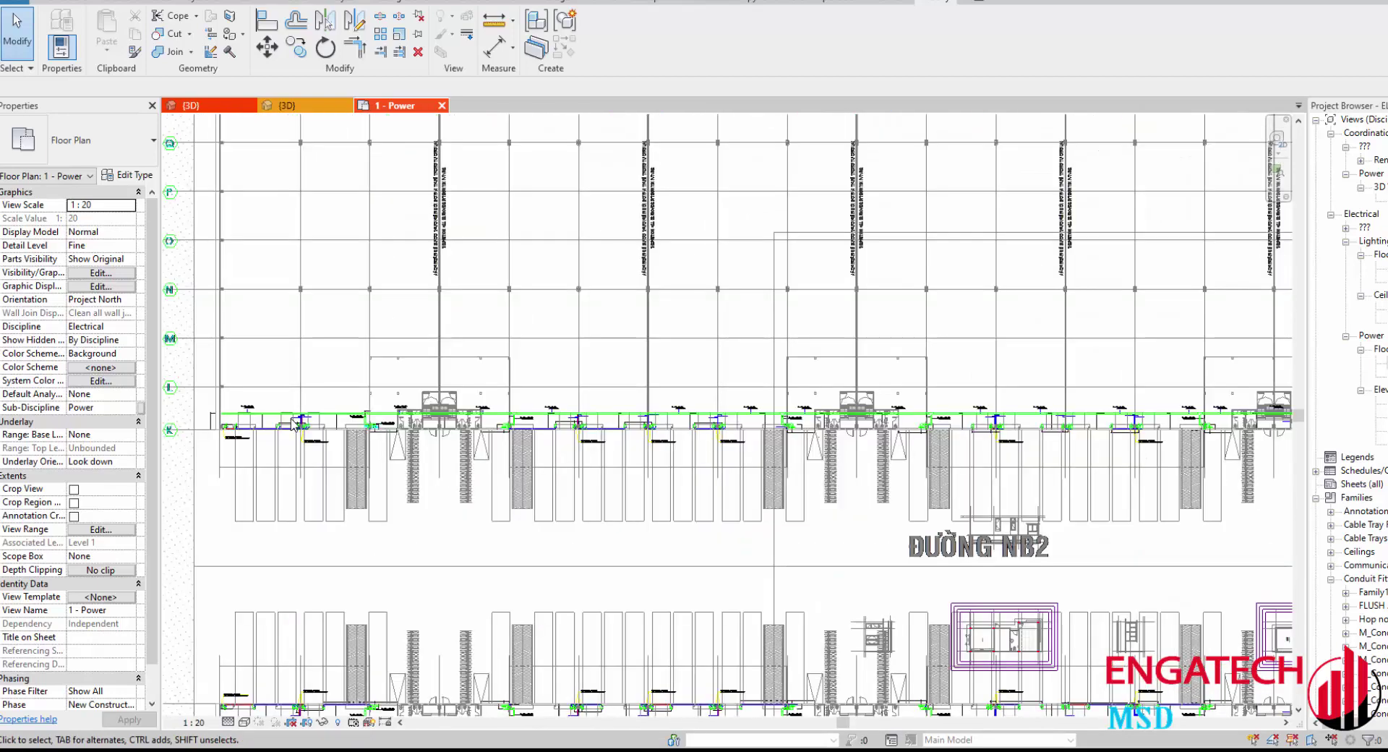
scroll(303, 424, up, 3)
scroll(302, 424, up, 1)
click(236, 105)
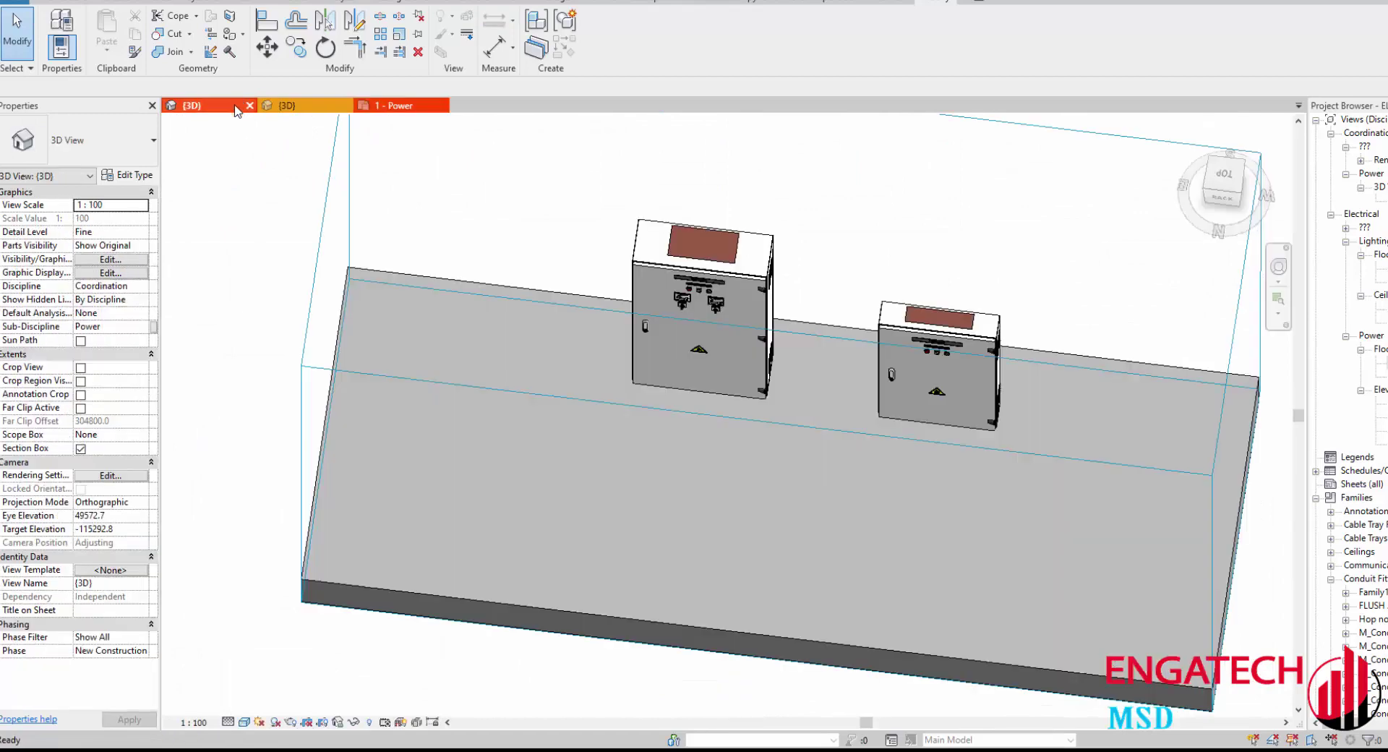
scroll(650, 347, down, 2)
drag(557, 273, 869, 457)
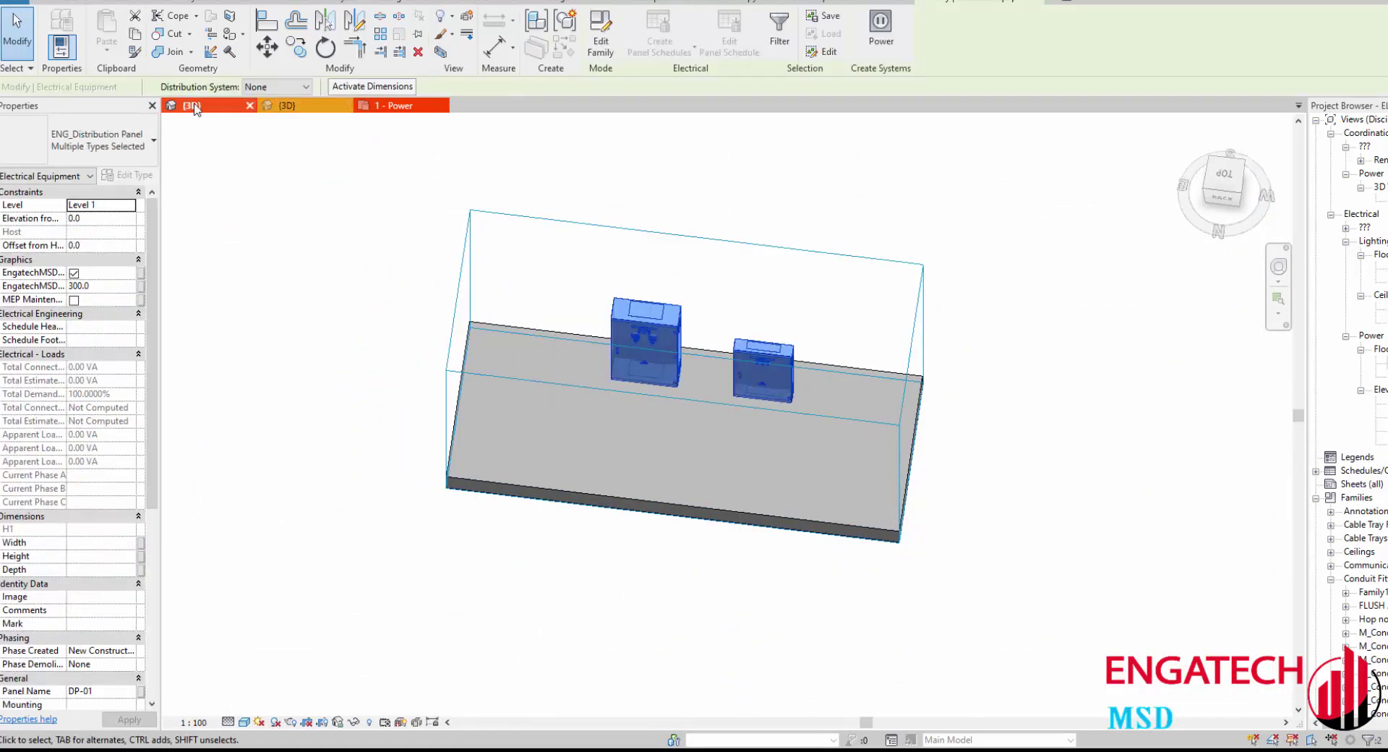
Step: Place an ENG_Electrical Cabinet Bracket near cabinet DB2-U1 on the 1 - Power plan with CS
click(390, 106)
scroll(679, 470, up, 1)
scroll(680, 470, up, 1)
key(Escape)
scroll(680, 470, up, 2)
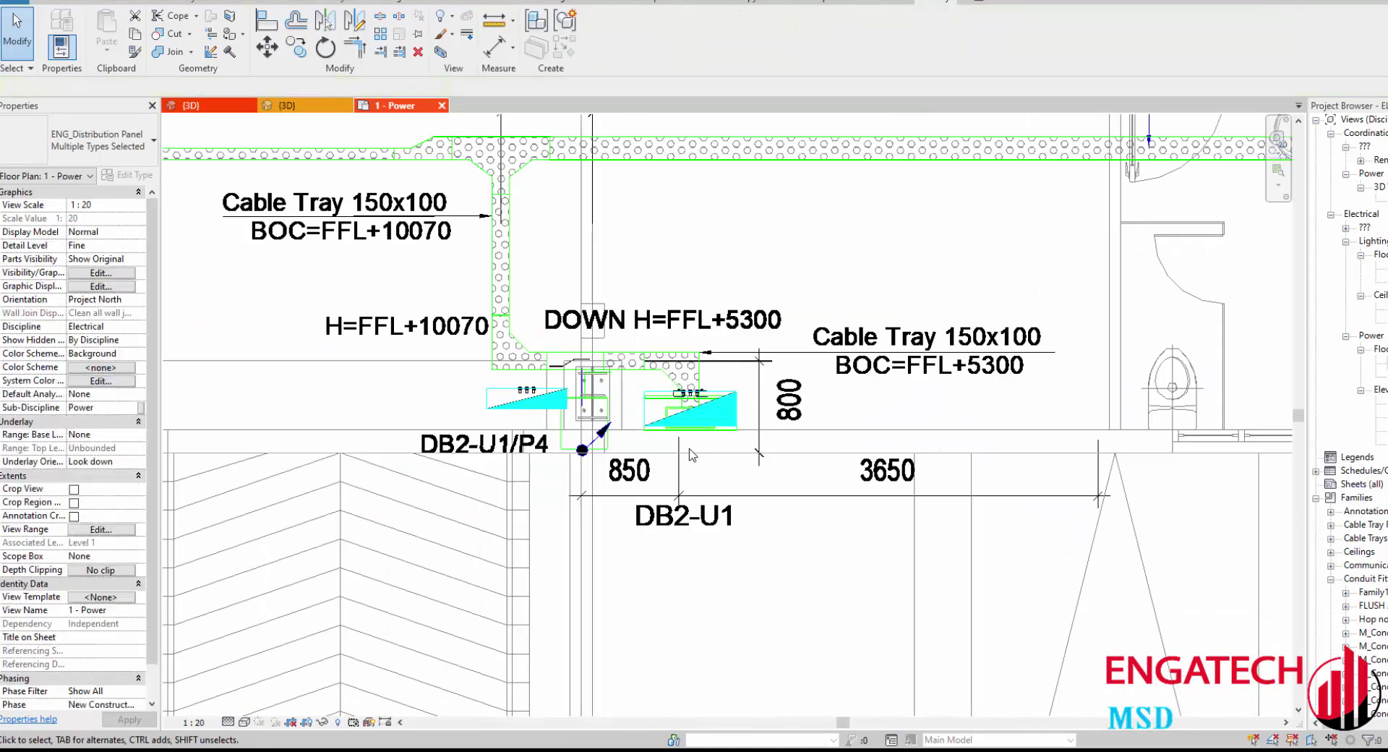
scroll(686, 496, up, 1)
scroll(691, 520, up, 1)
scroll(698, 547, up, 1)
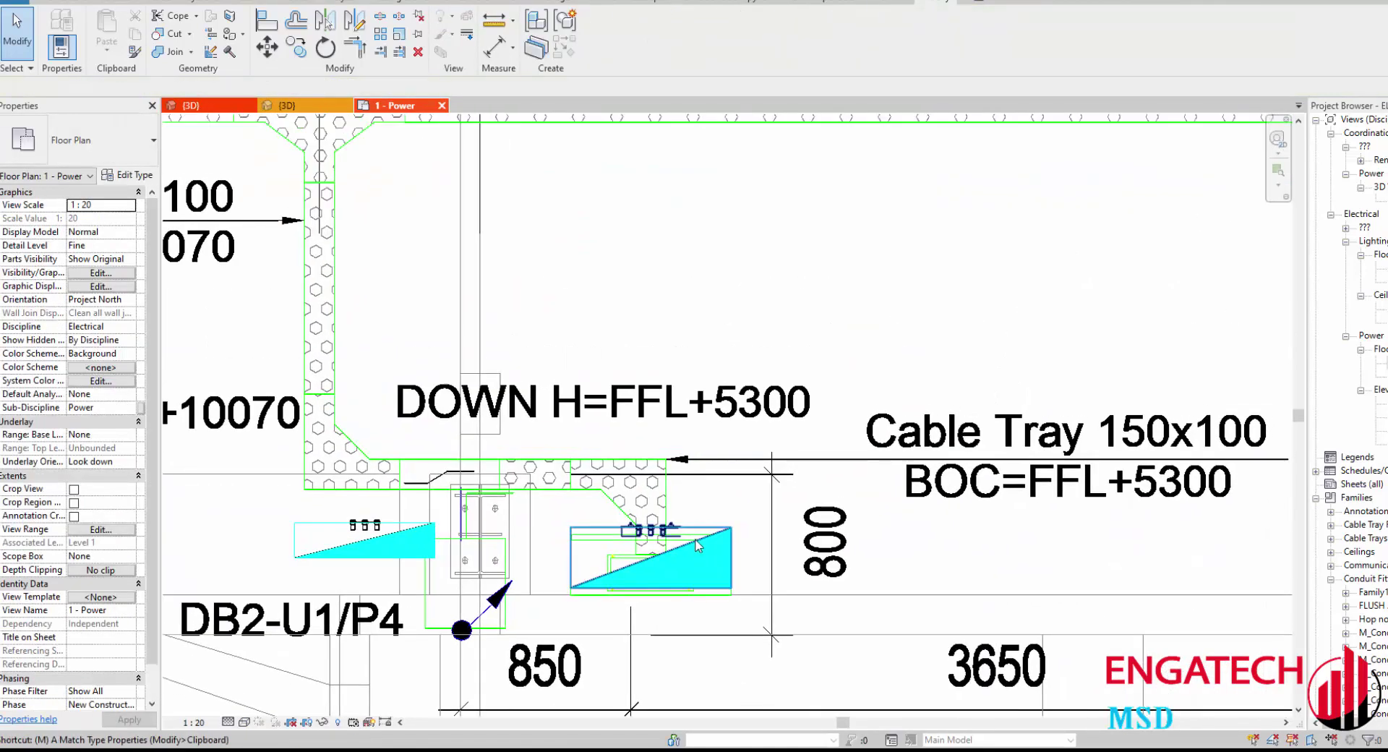
click(698, 546)
key(c)
key(s)
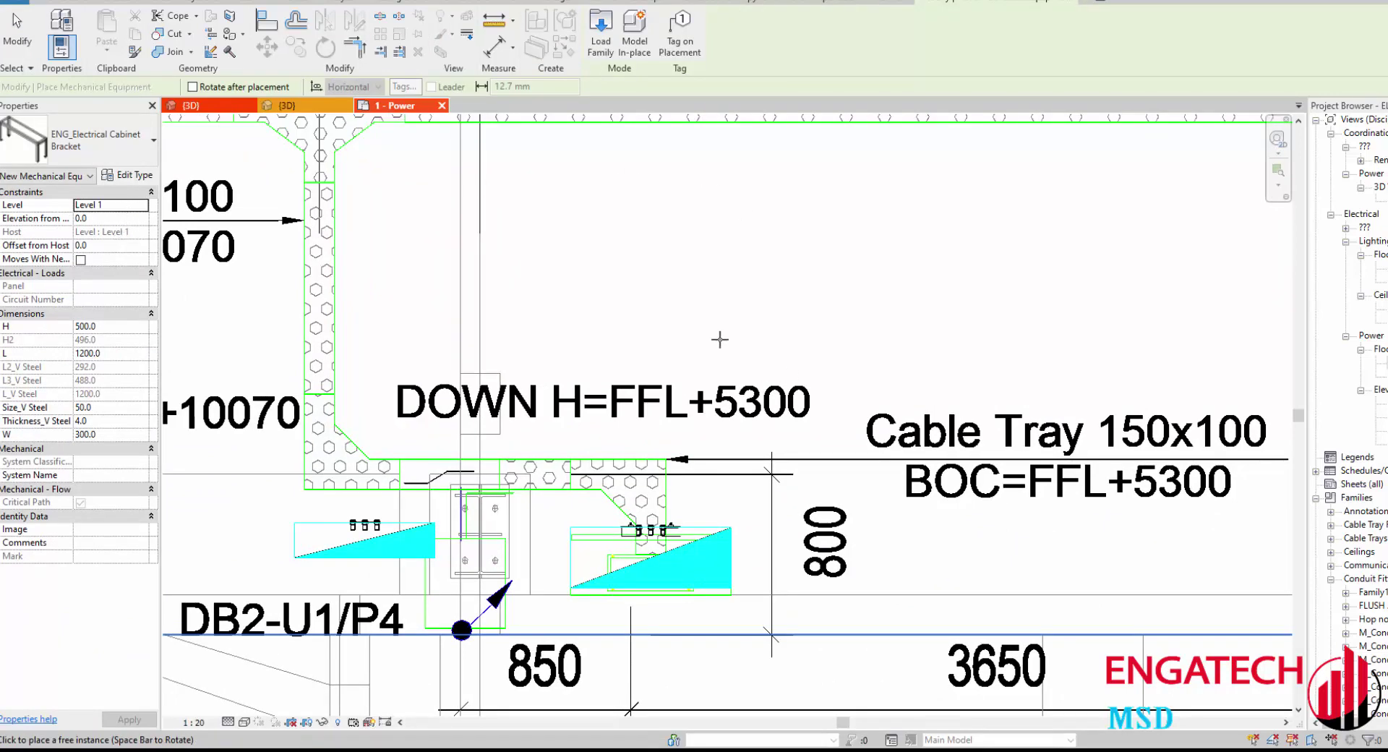
middle_drag(719, 339, 634, 180)
key(Escape)
scroll(700, 483, down, 1)
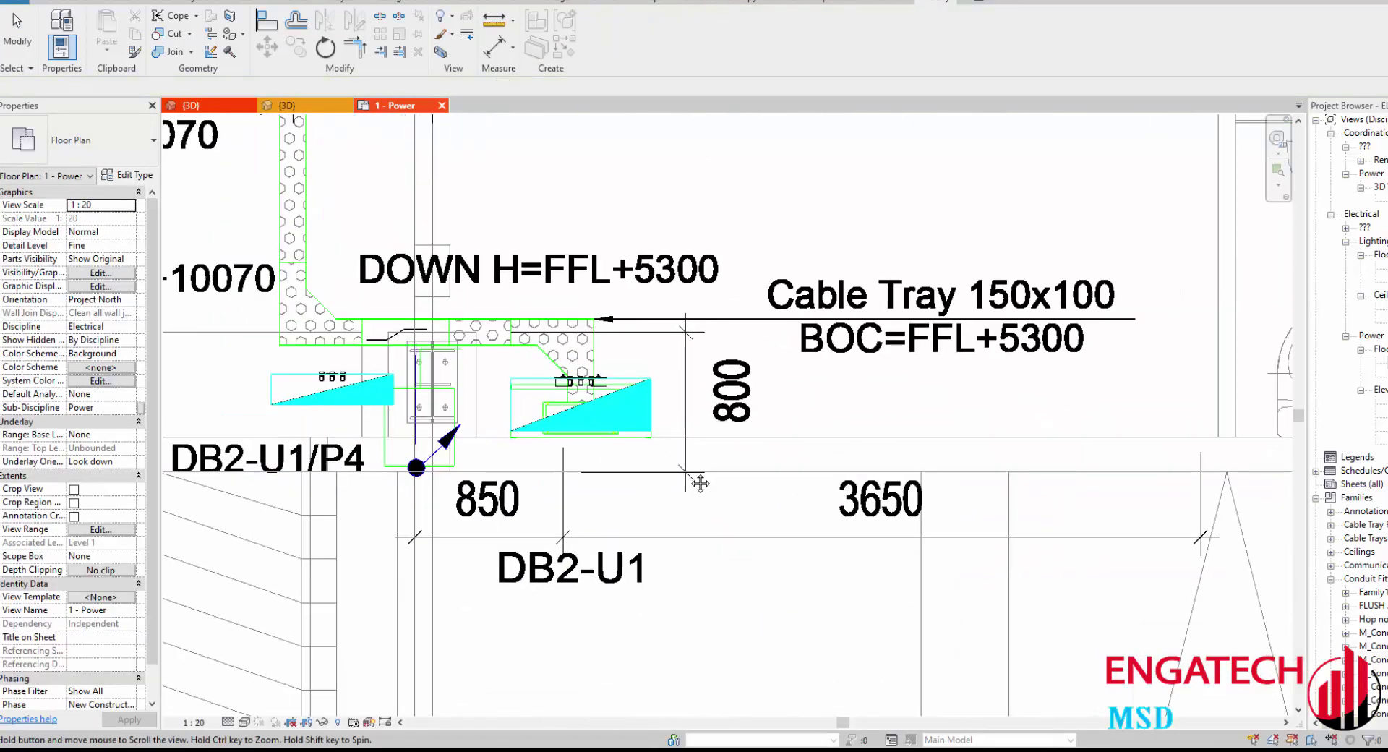
middle_drag(700, 483, 715, 507)
Step: Turn on Mechanical Equipment visibility in the 1 - Power plan via VG
key(v)
key(g)
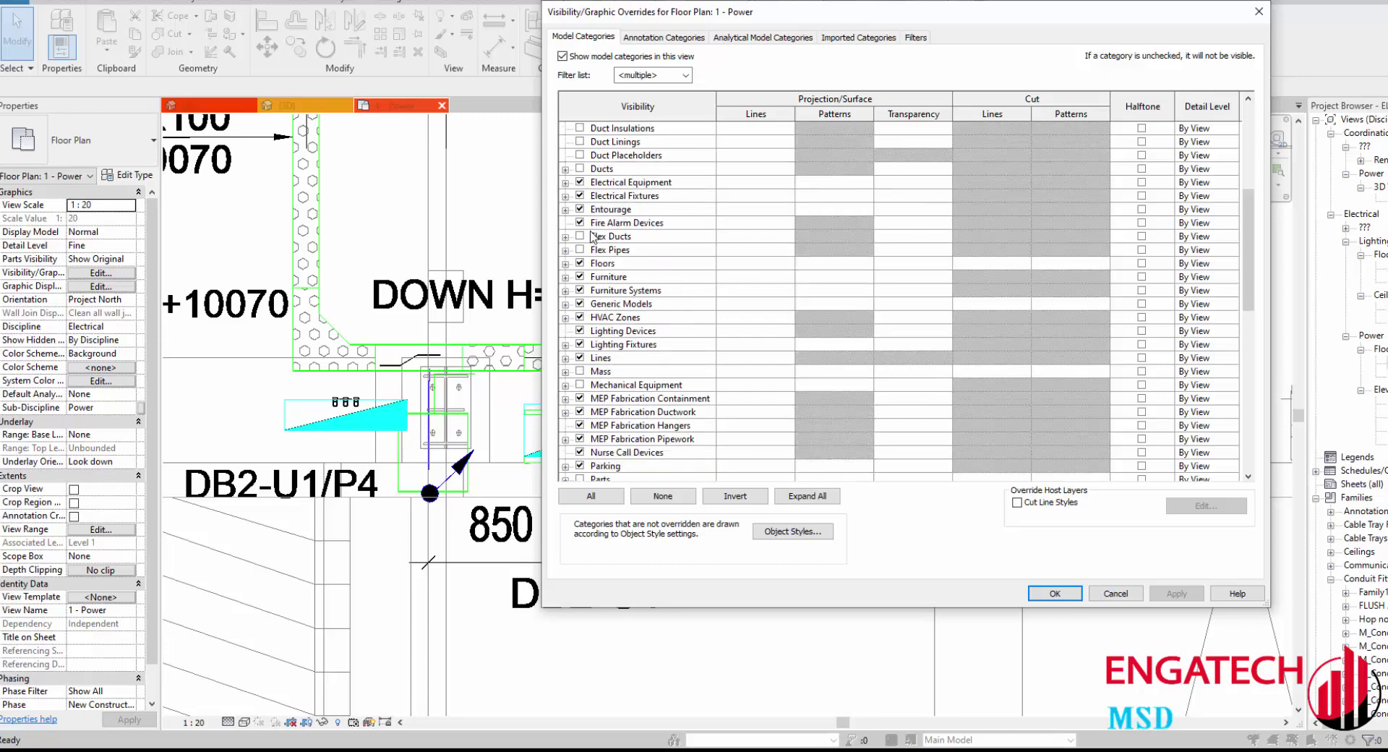
scroll(592, 238, down, 2)
click(582, 290)
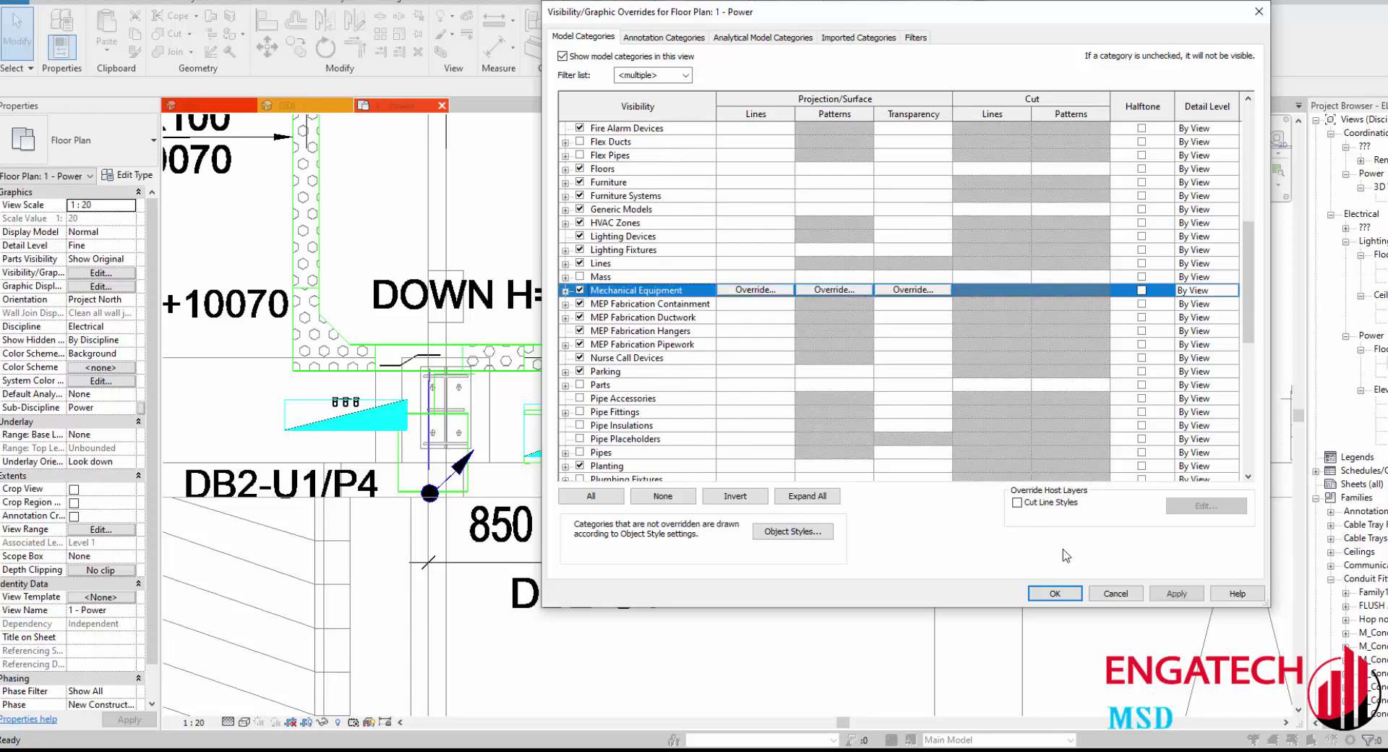
click(1055, 594)
Step: Drag the cabinet bracket onto the DB2-U1 cabinet footprint and check the panel's size
click(704, 391)
scroll(705, 389, up, 4)
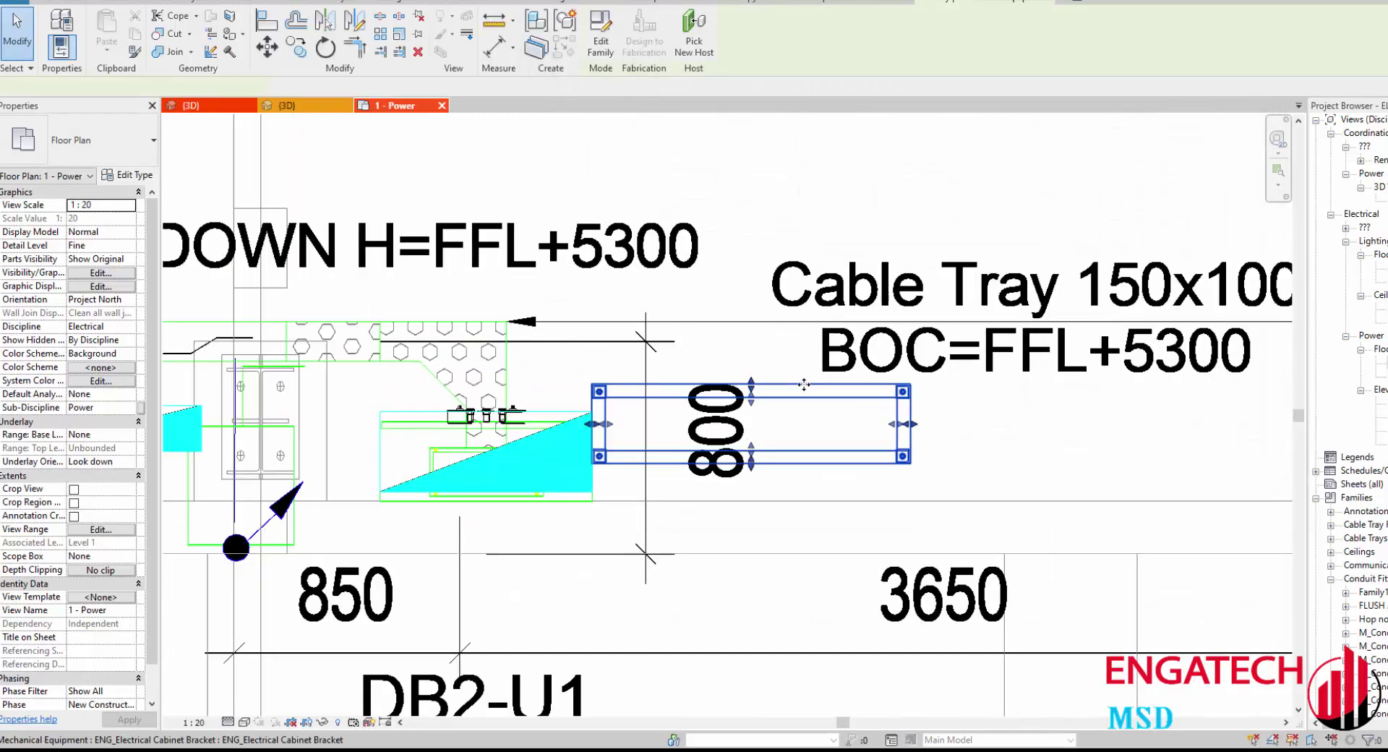
drag(804, 385, 564, 423)
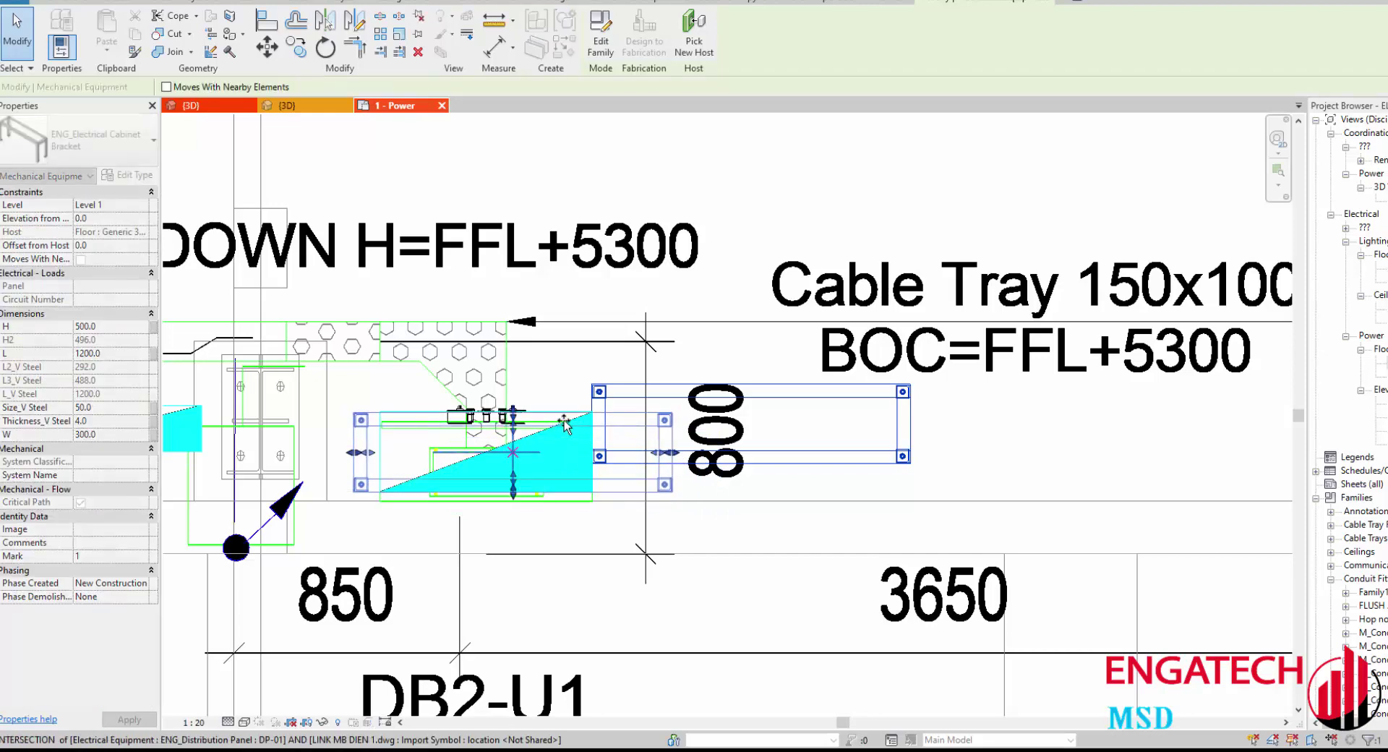
key(Escape)
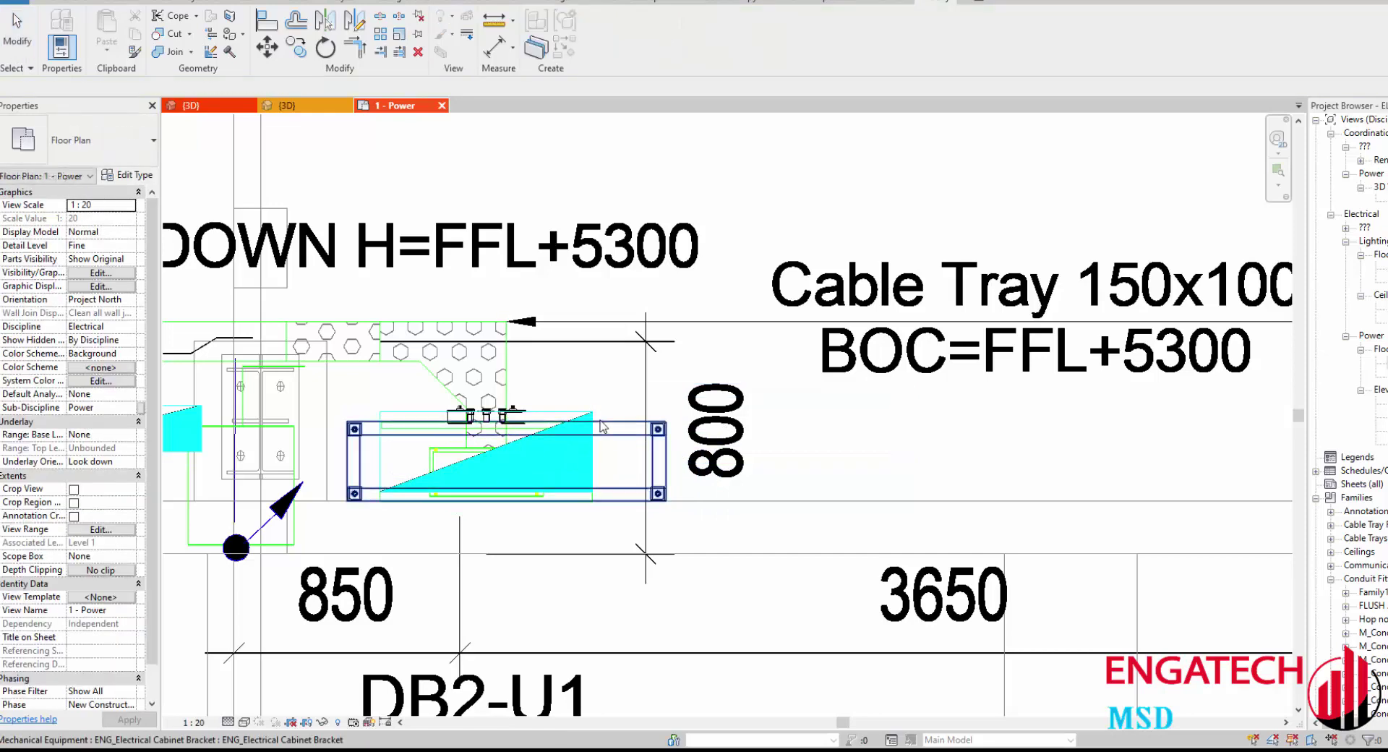
click(583, 419)
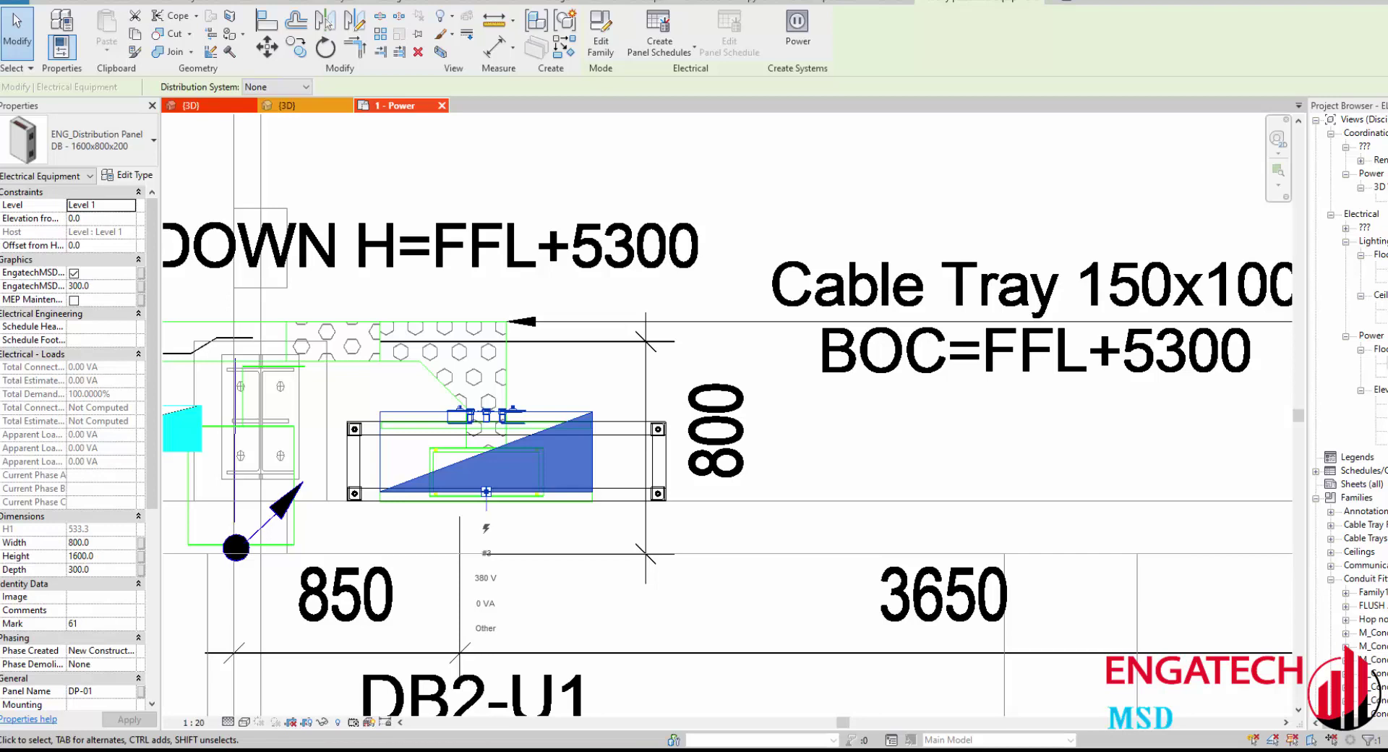
click(585, 412)
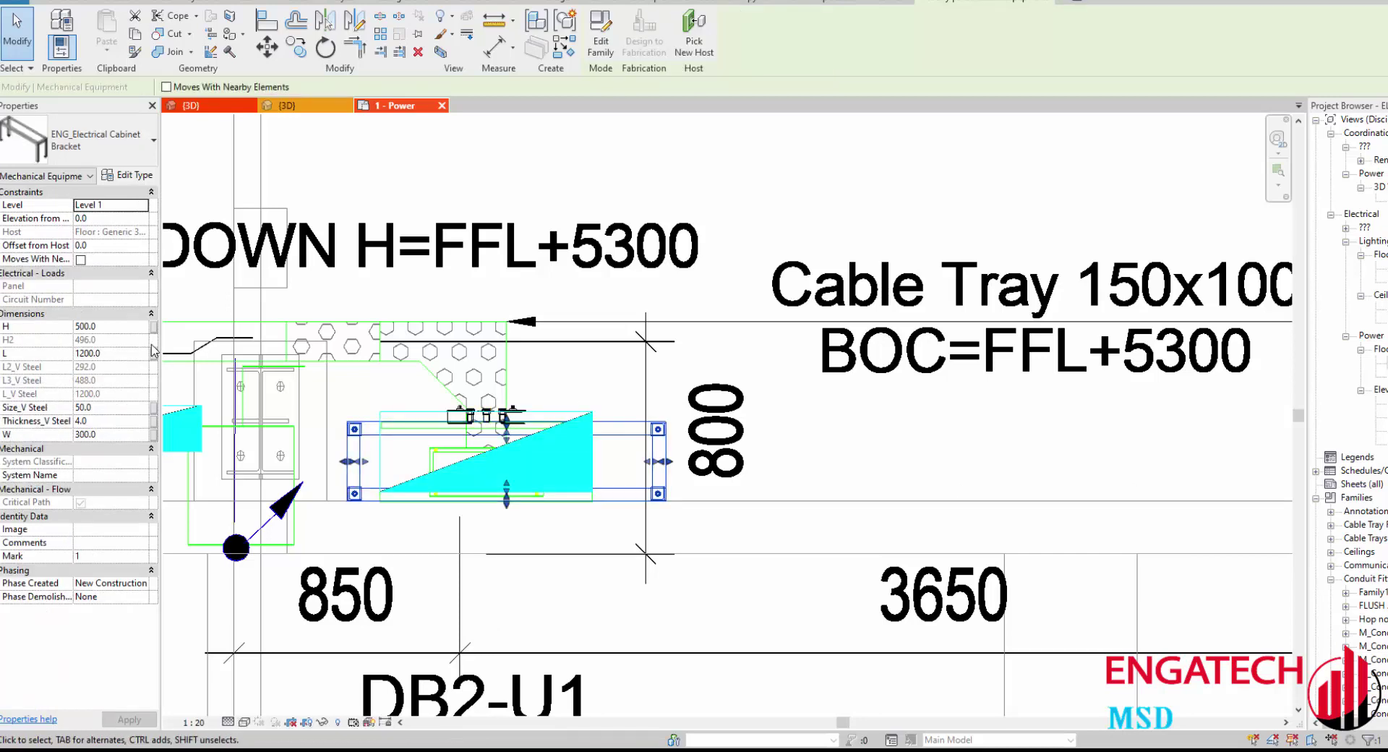
Step: Resize the bracket to H 200, L 800, W 275 in Properties
click(133, 329)
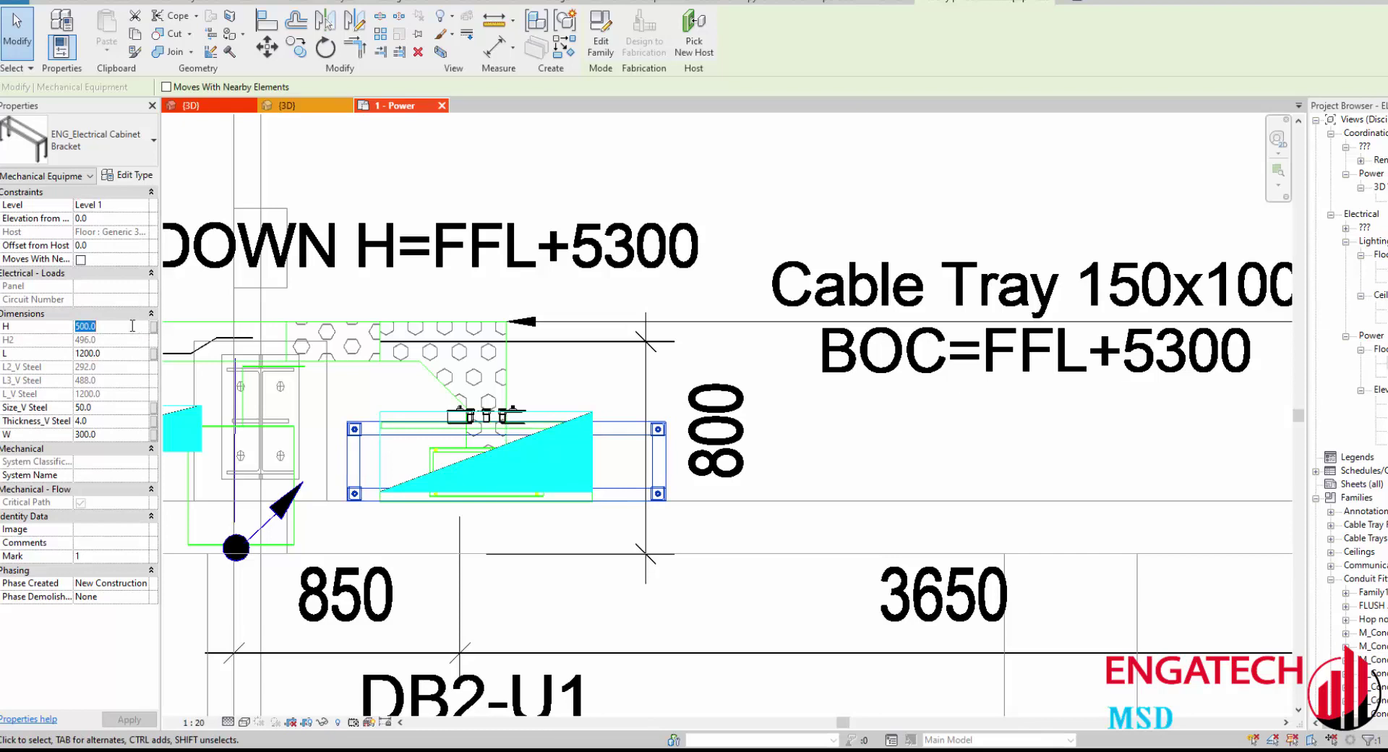
text(200)
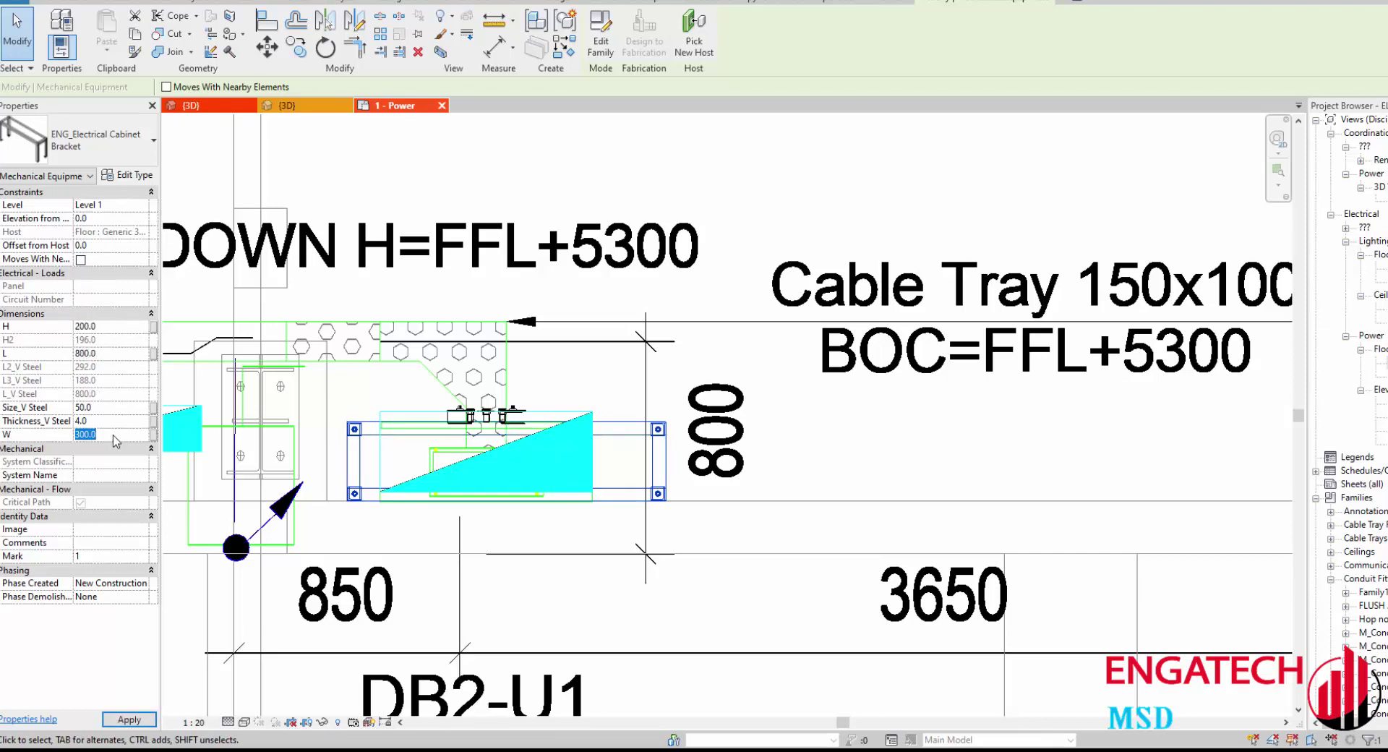
click(666, 468)
Step: Align the bracket's centre with the DB2-U1 cabinet's centre using AL
scroll(611, 472, up, 2)
key(a)
key(l)
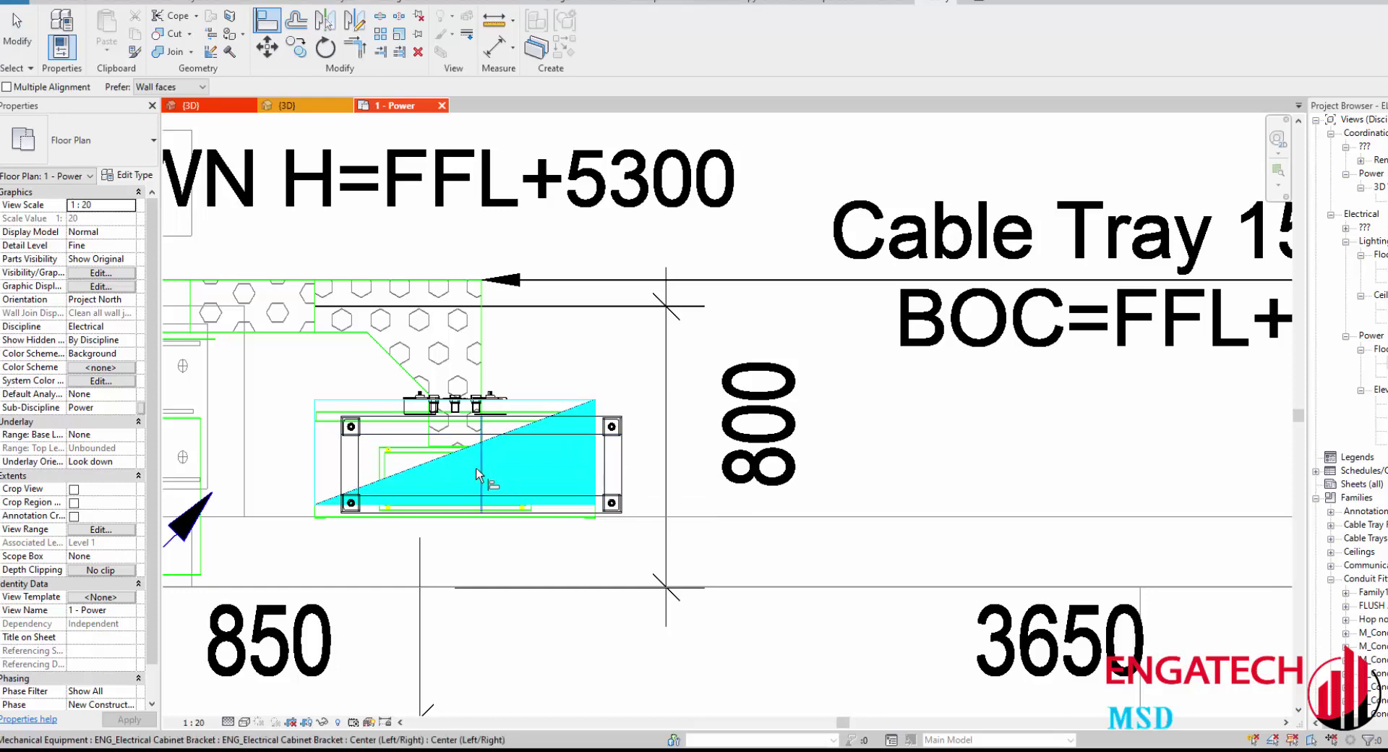
click(506, 457)
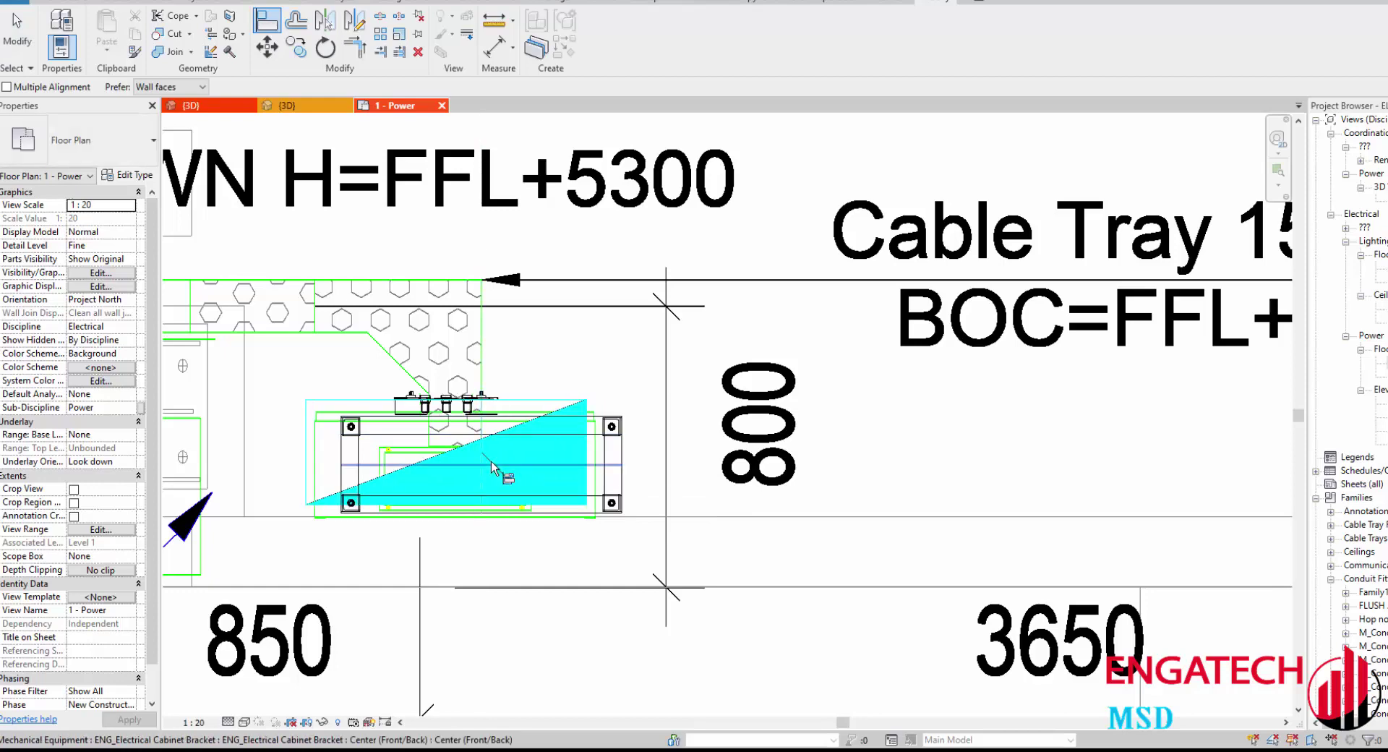
key(Escape)
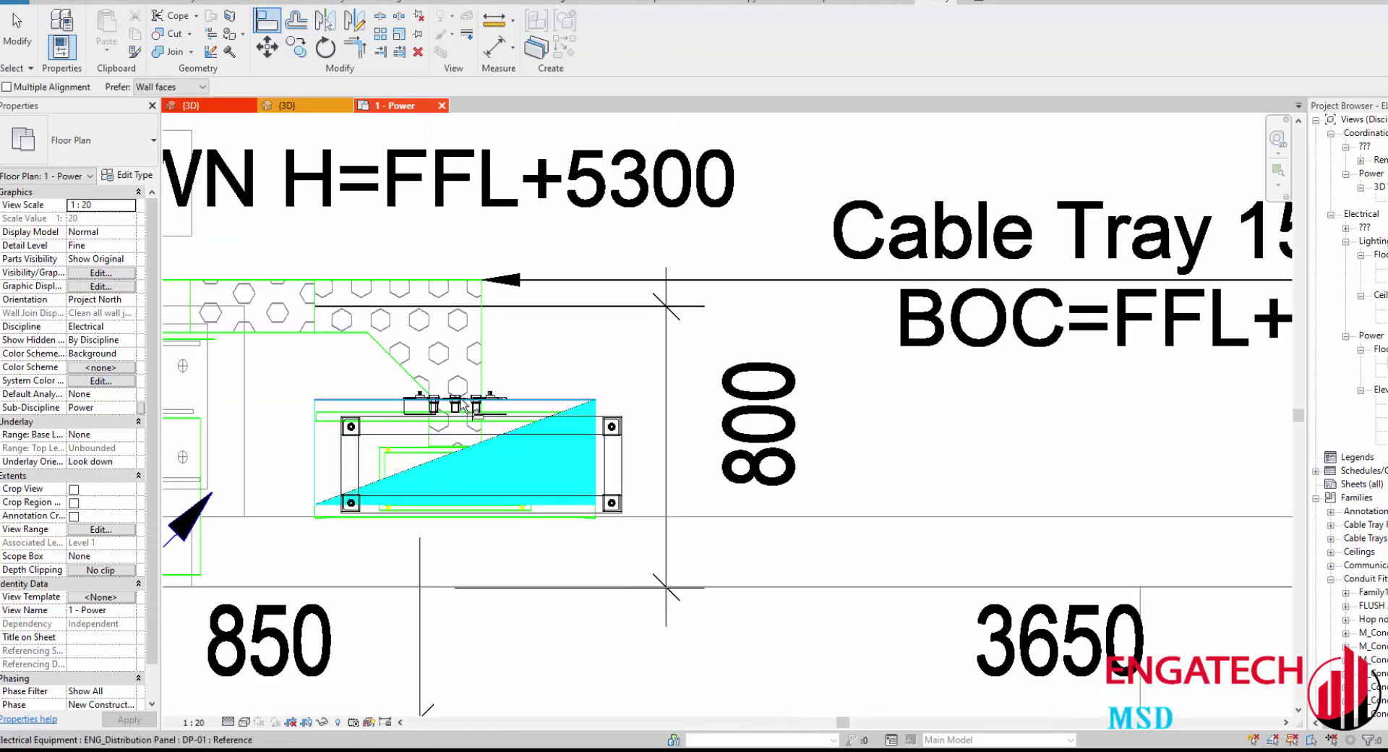
scroll(411, 414, up, 2)
key(Escape)
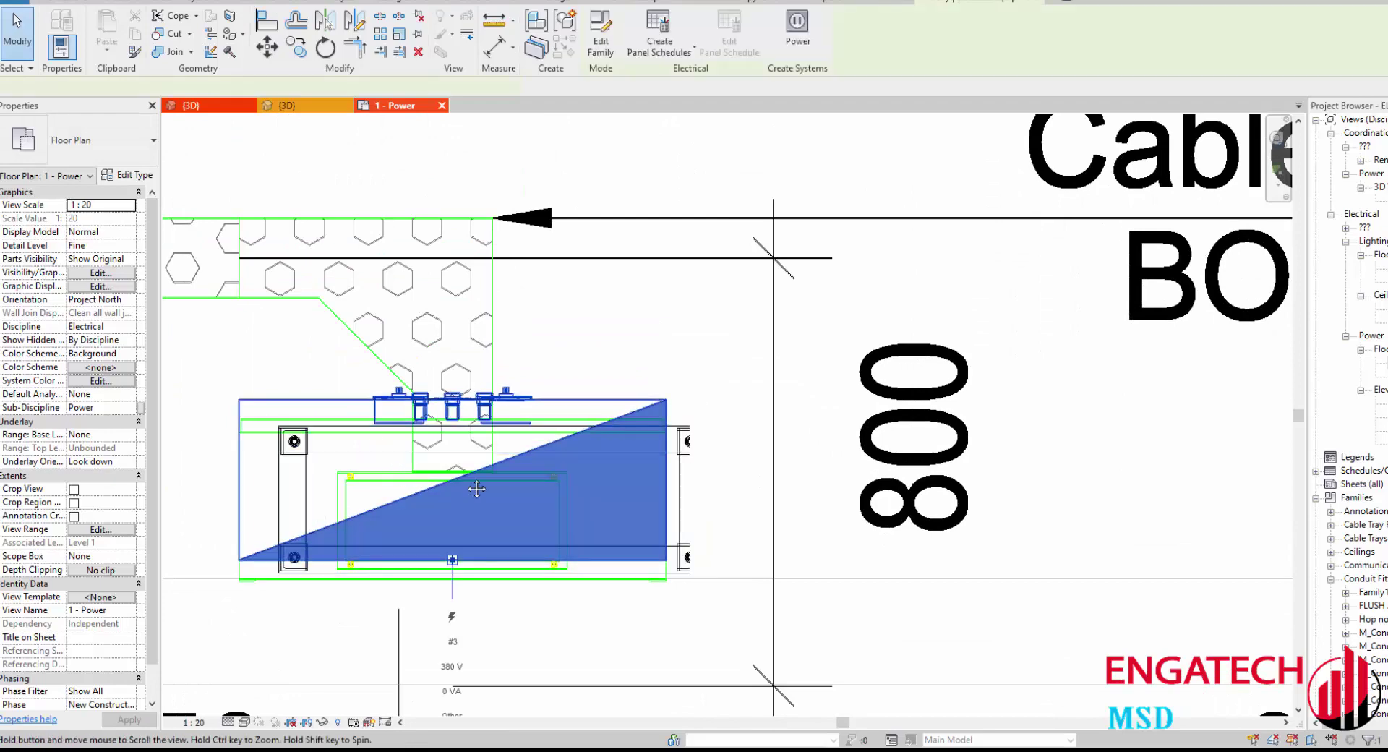
middle_drag(420, 493, 463, 485)
key(a)
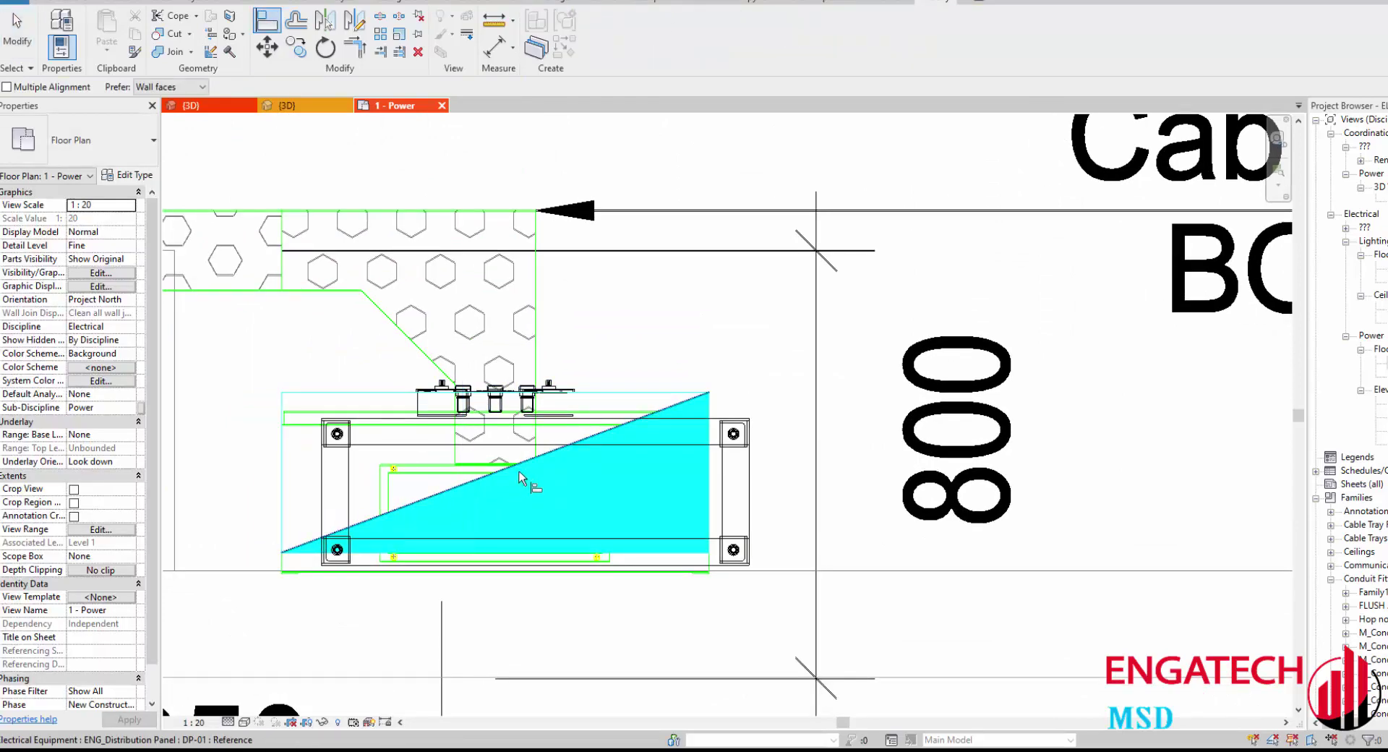
key(Escape)
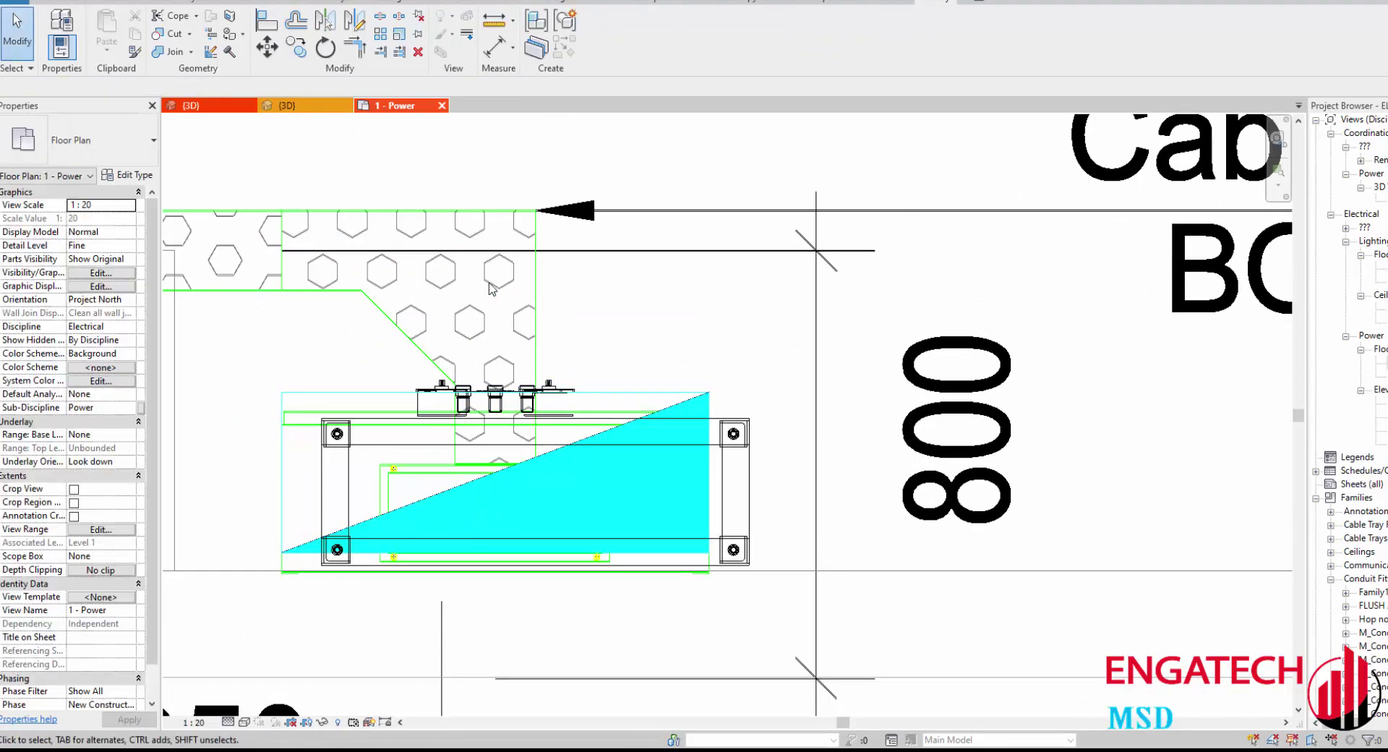
click(20, 68)
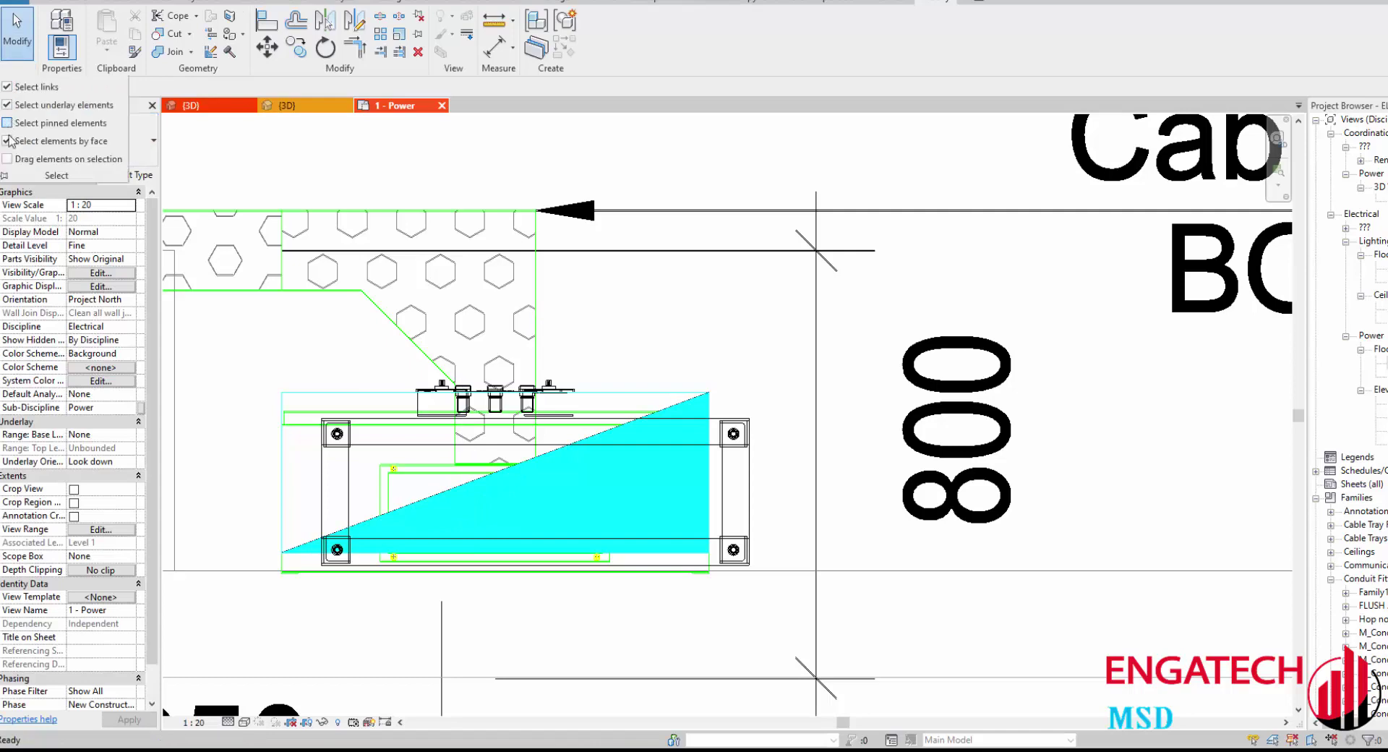
Step: Temporarily hide the linked DWG and align the panel edge to the bracket's reference line
click(477, 251)
key(c)
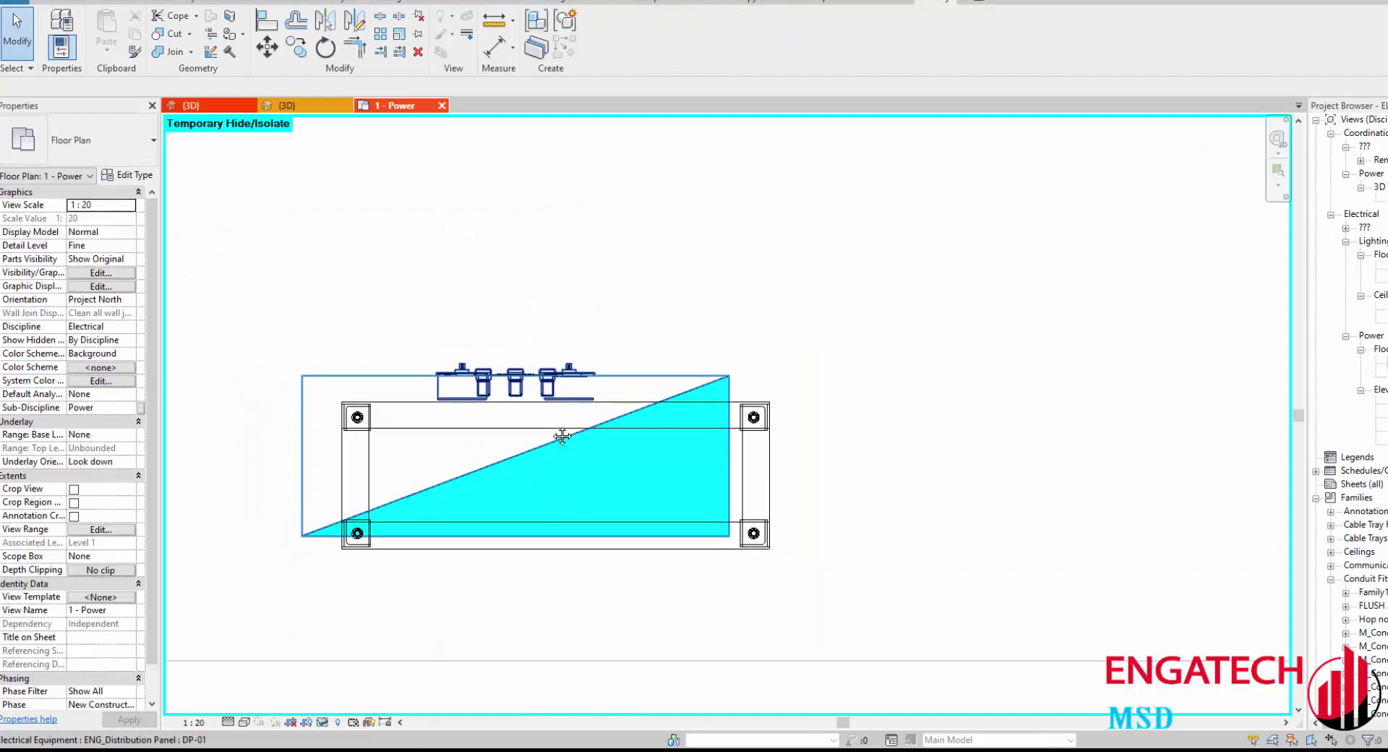
key(l)
click(555, 463)
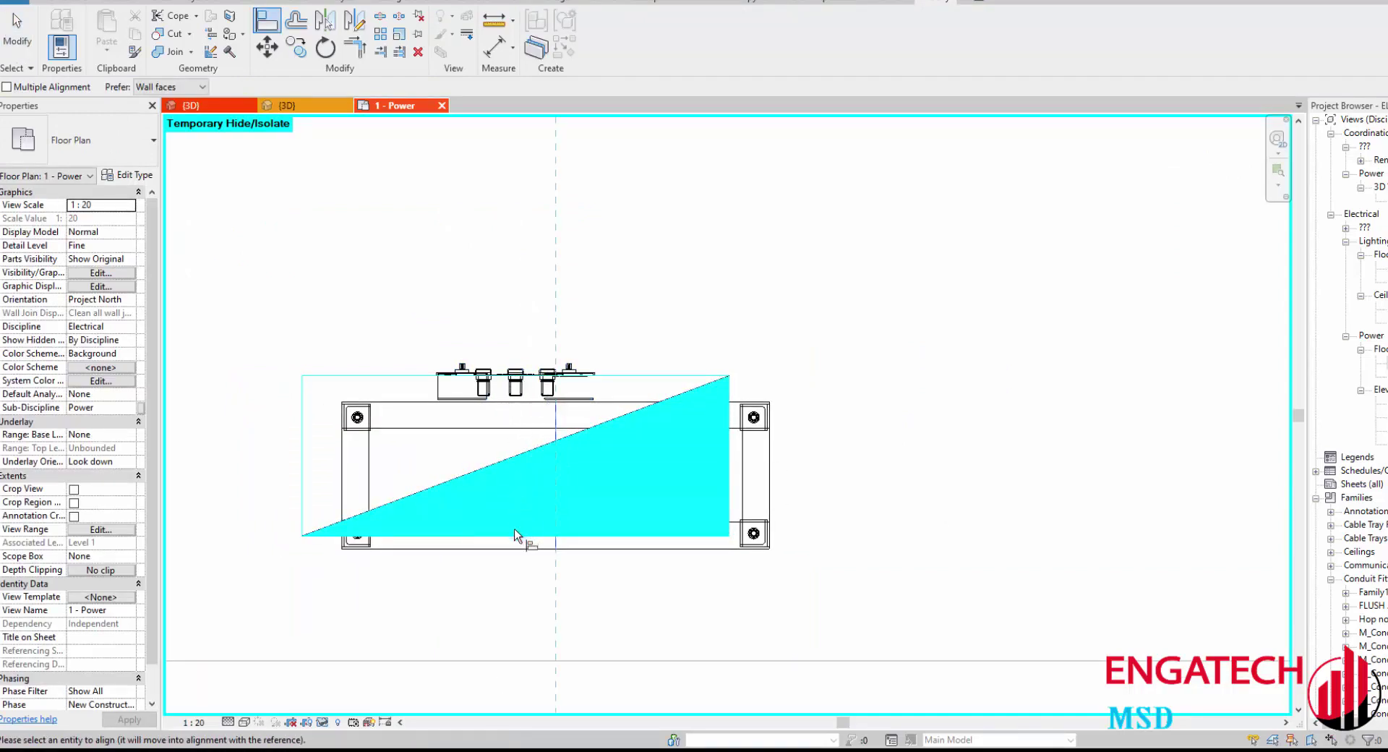
click(556, 530)
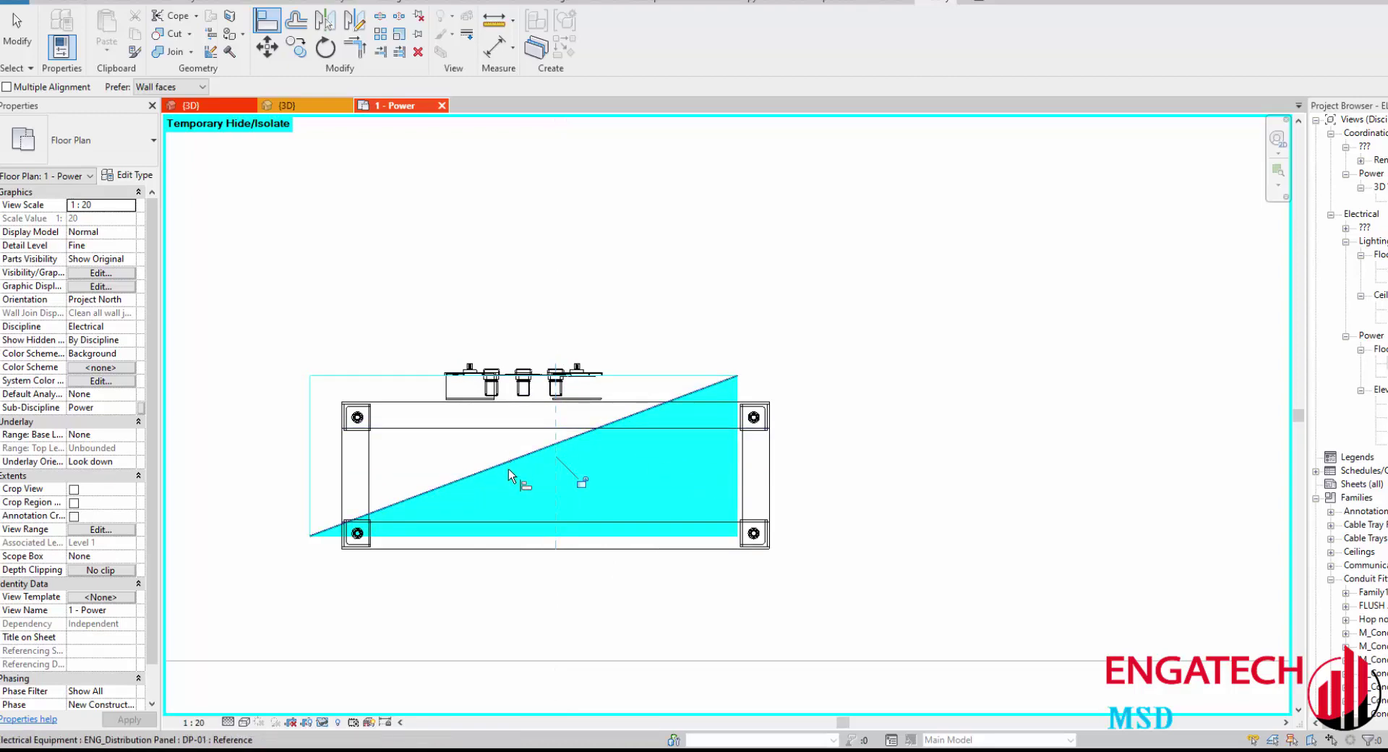
click(752, 476)
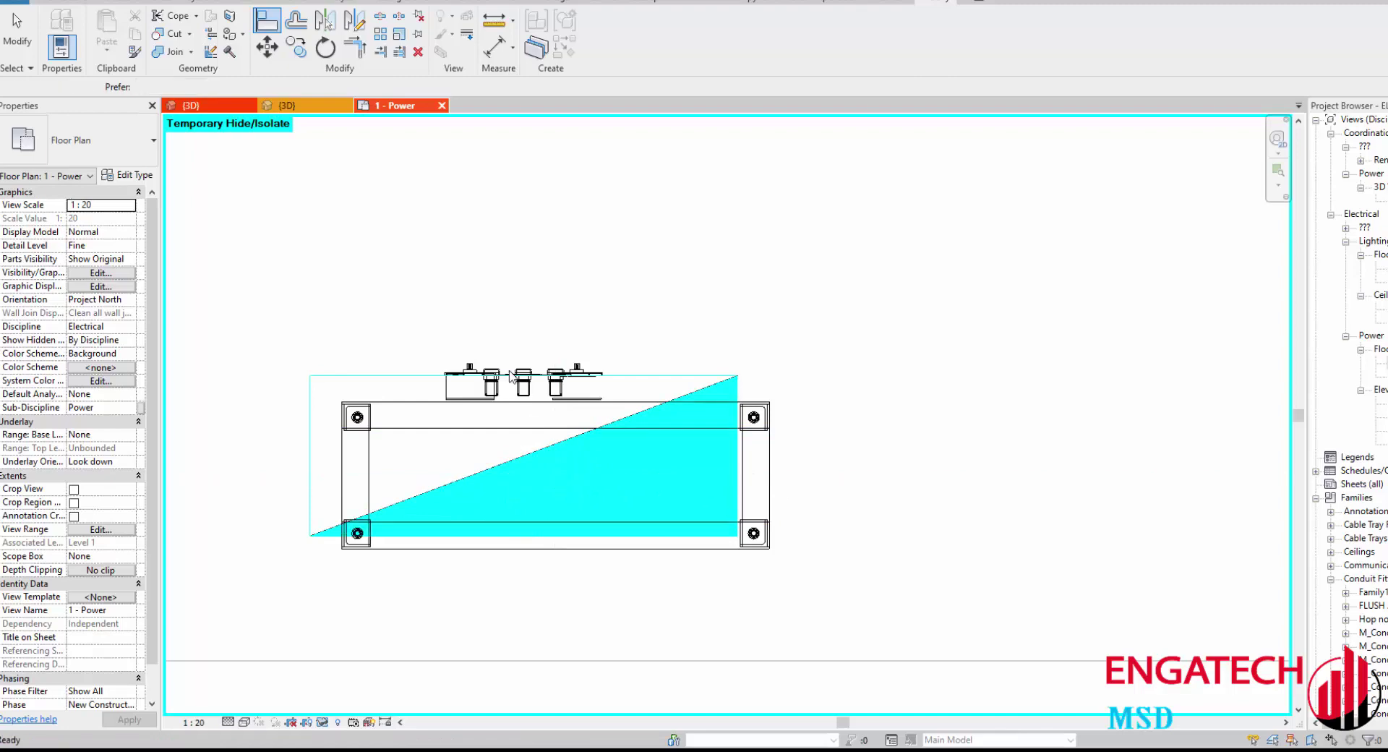
key(Escape)
key(Escape)
drag(513, 385, 559, 243)
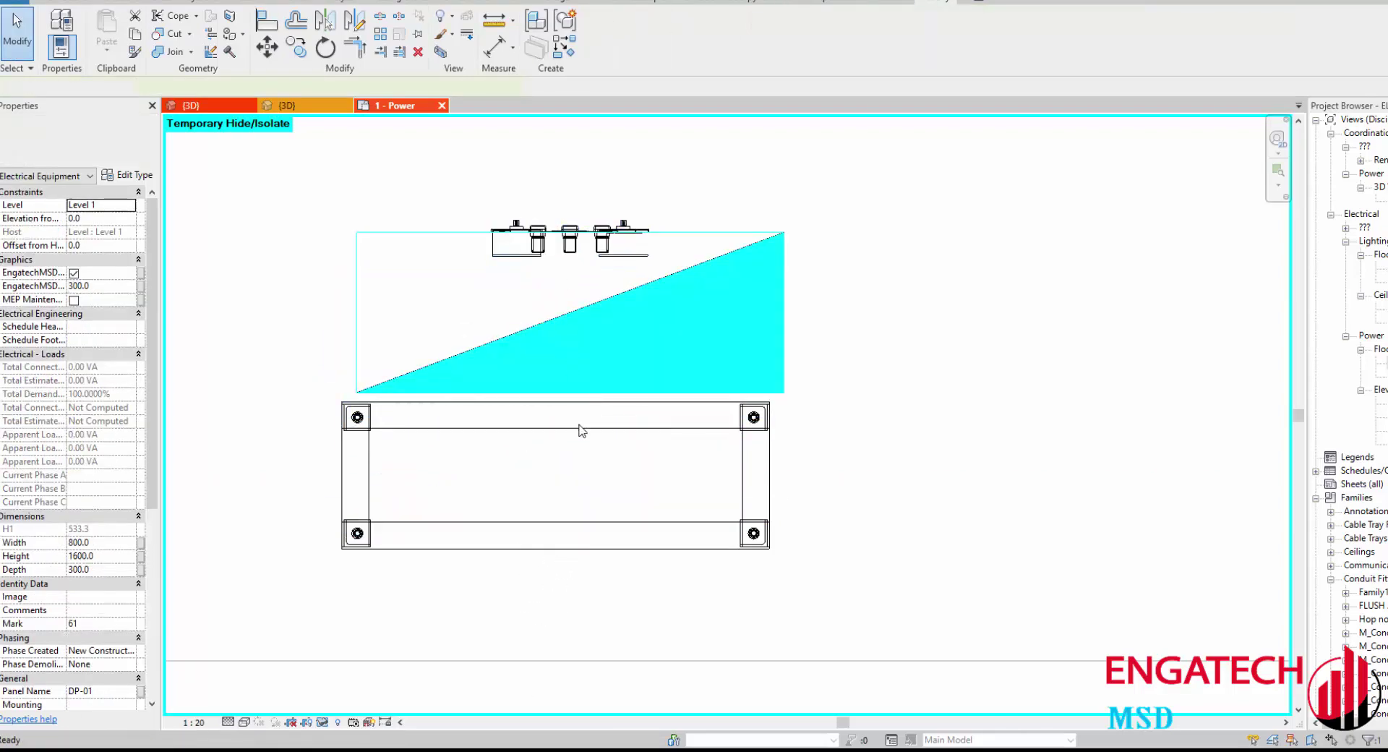
Step: Align the panel to the bracket's centre lines so it sits centred both ways
key(Escape)
key(a)
key(l)
click(561, 505)
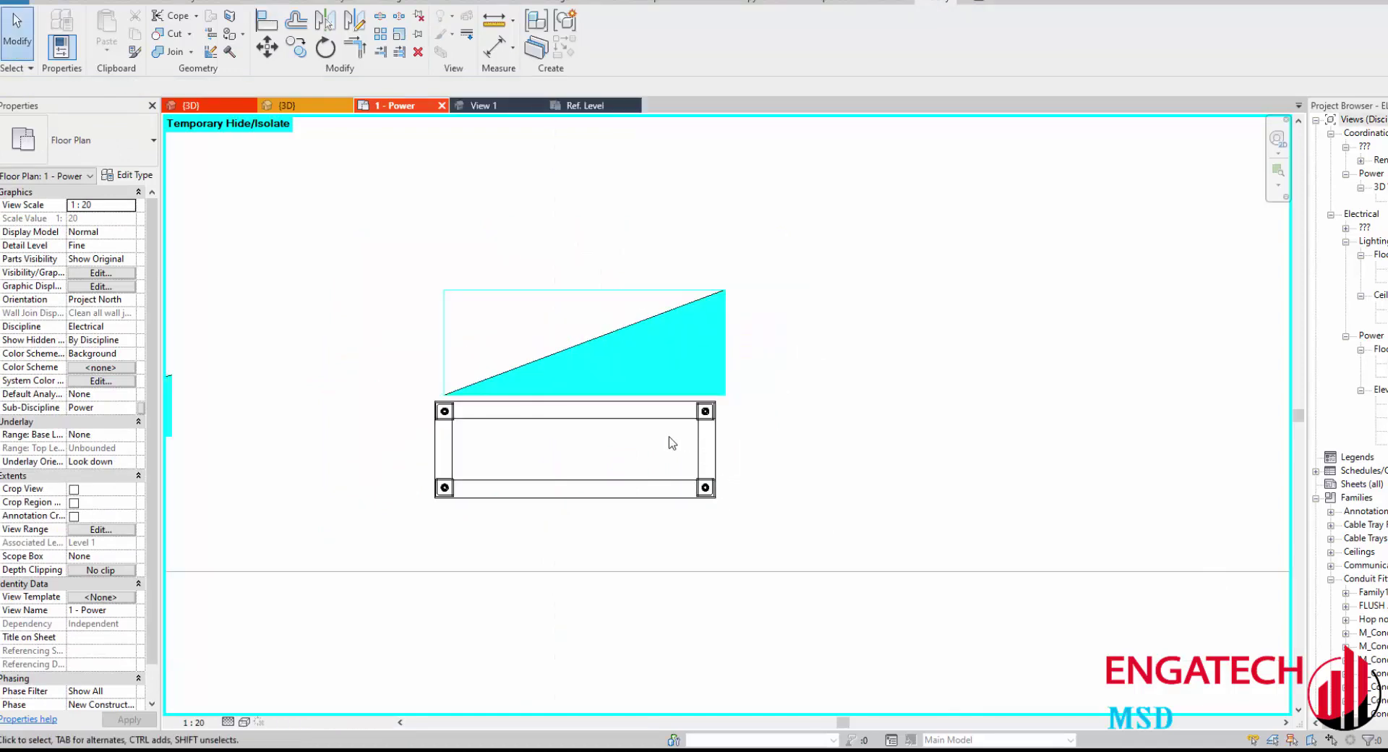
scroll(563, 442, up, 2)
click(584, 434)
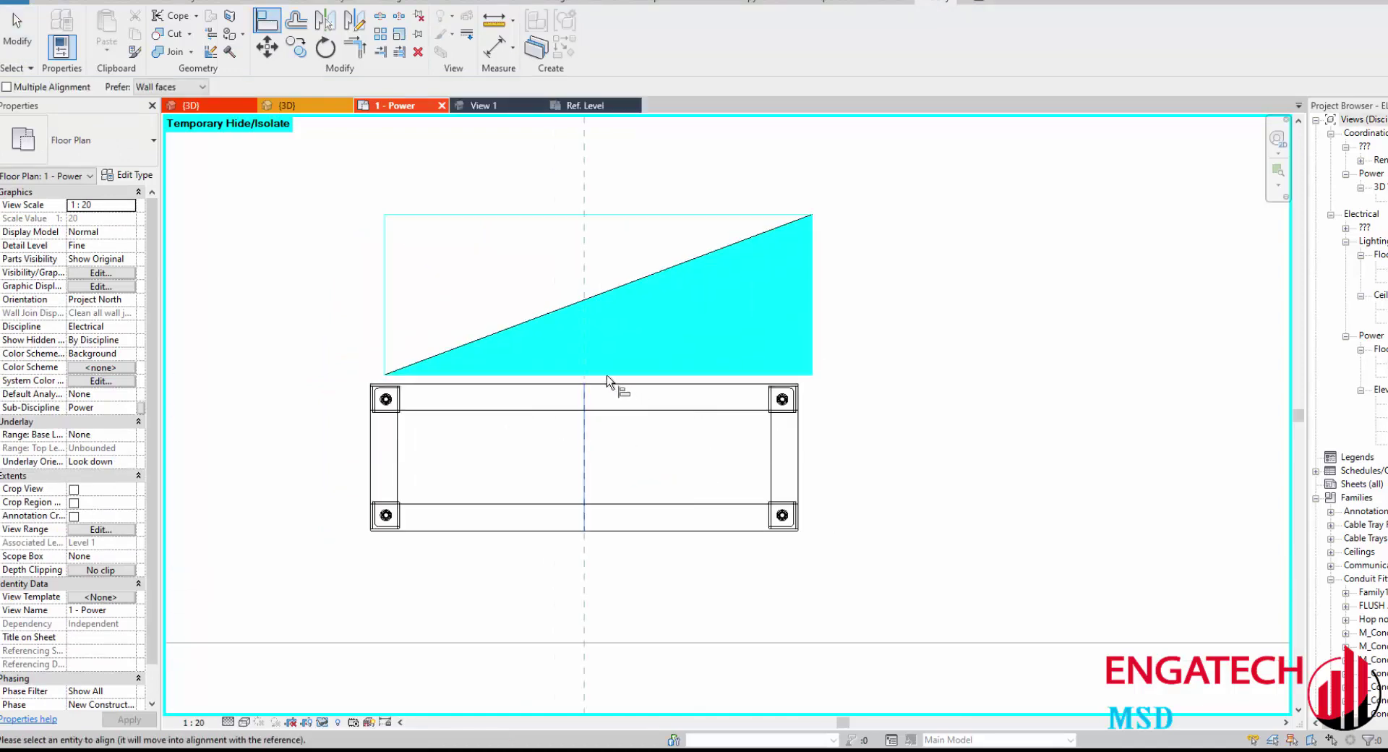
click(598, 378)
middle_drag(617, 513, 623, 477)
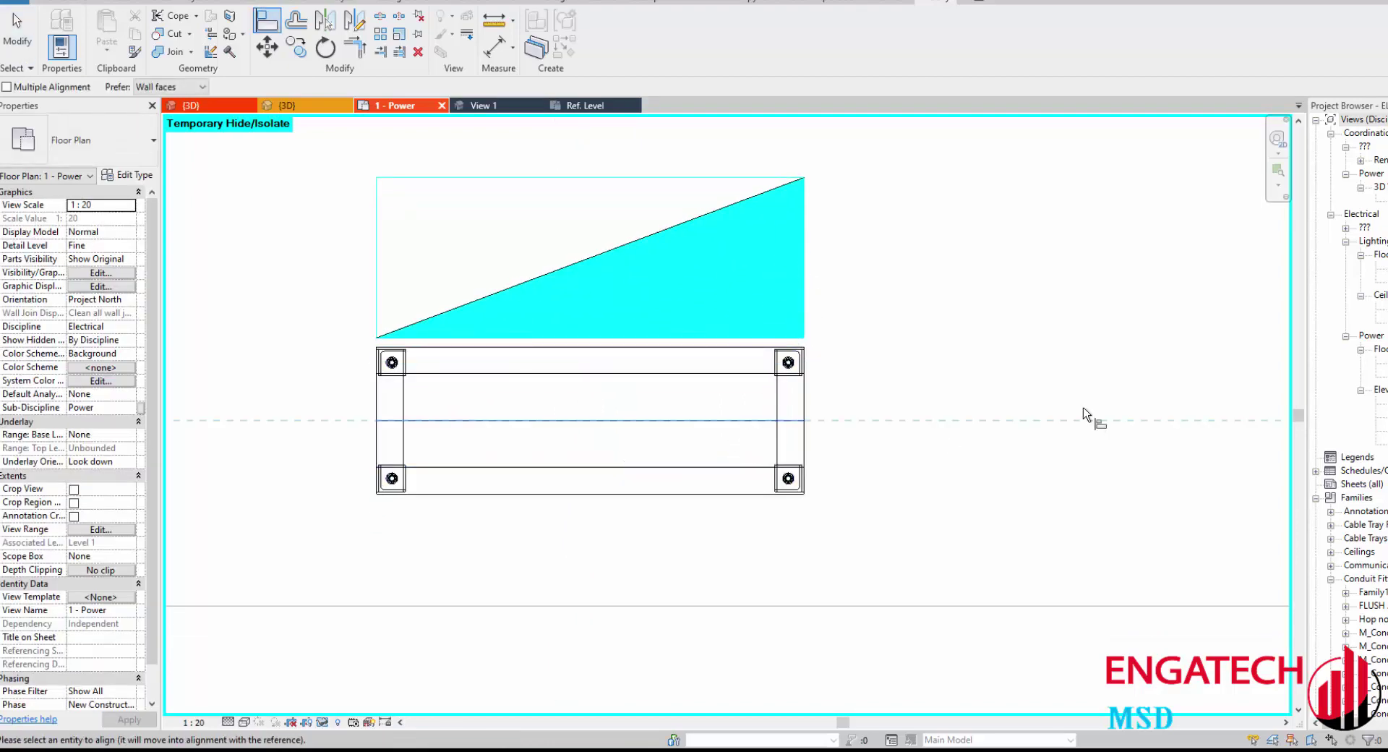
key(Escape)
click(754, 338)
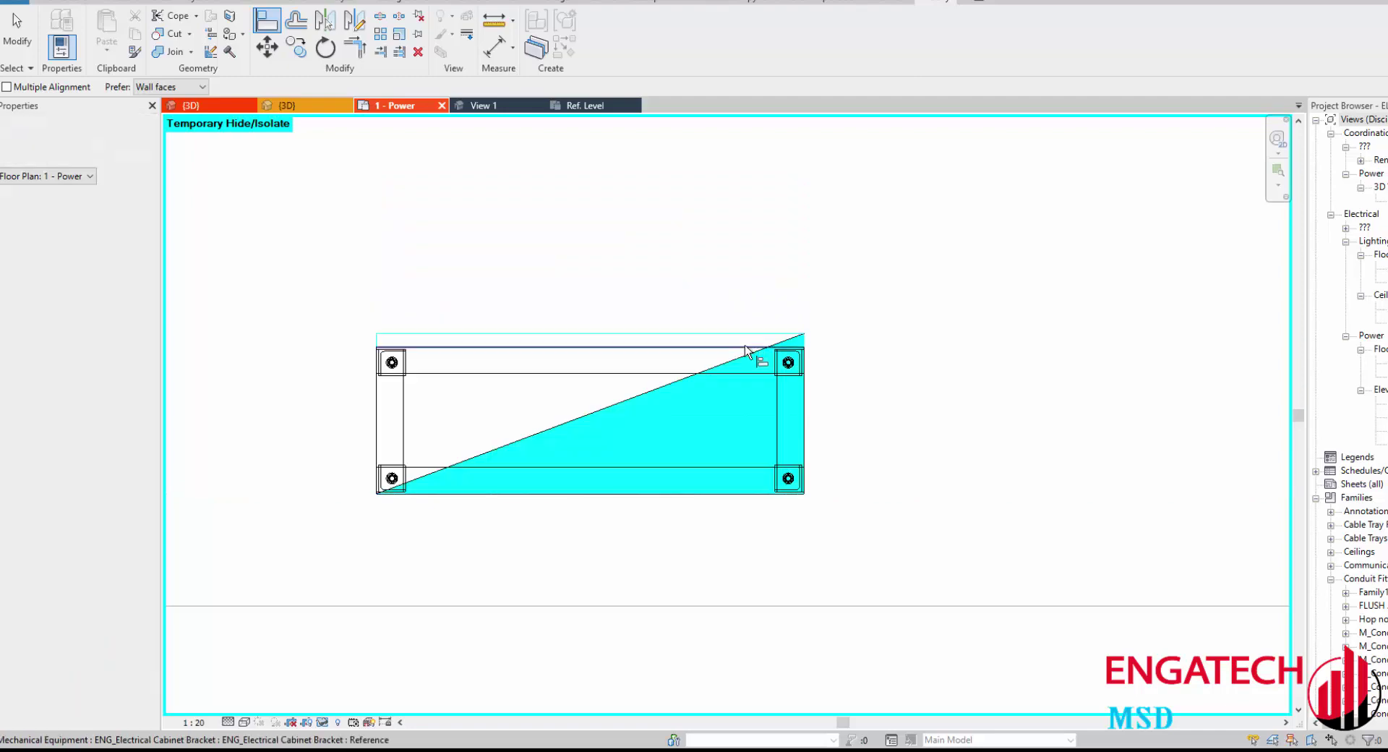
key(Escape)
scroll(733, 397, down, 2)
Step: Make Mechanical Equipment visible in the 3D view through Visibility/Graphics (VG)
click(210, 106)
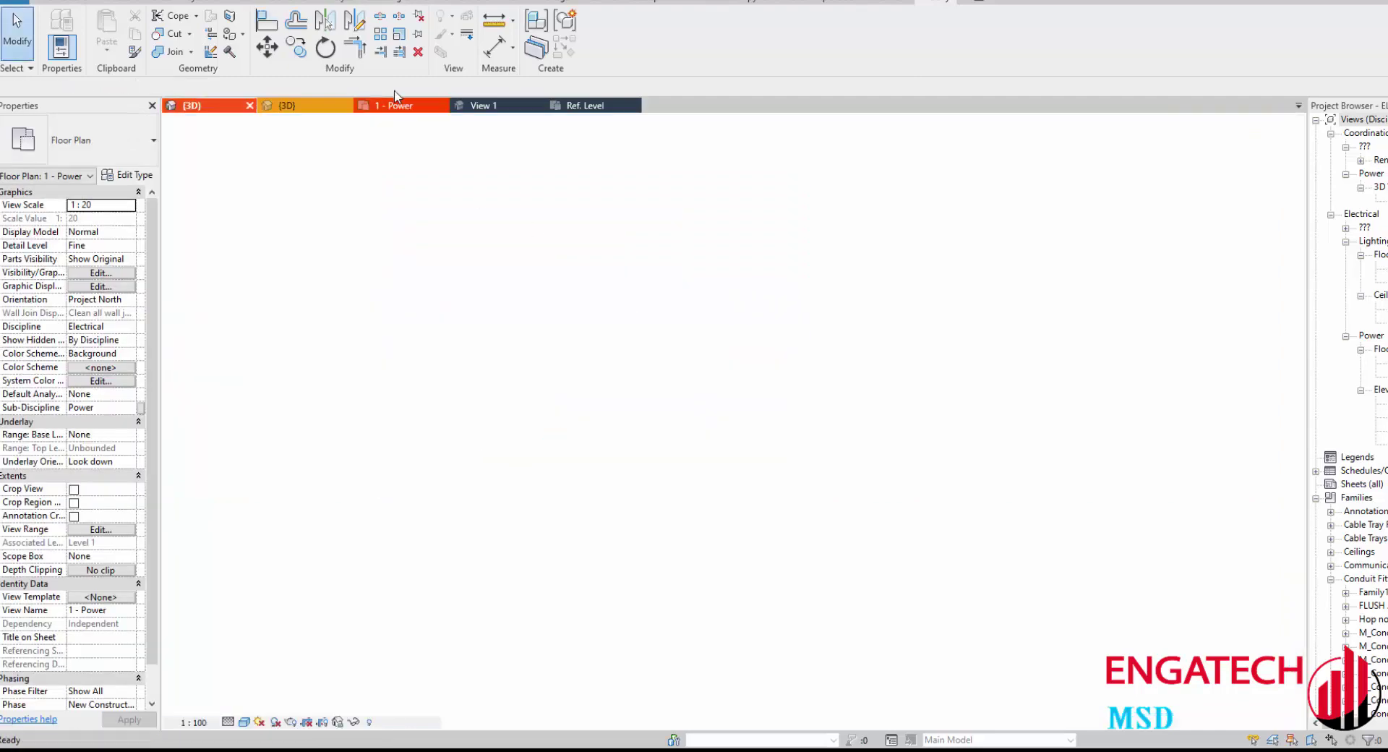
mouse_move(845, 437)
shift+middle_down()
mouse_move(890, 288)
mouse_move(885, 201)
mouse_move(576, 293)
shift+middle_up()
click(577, 292)
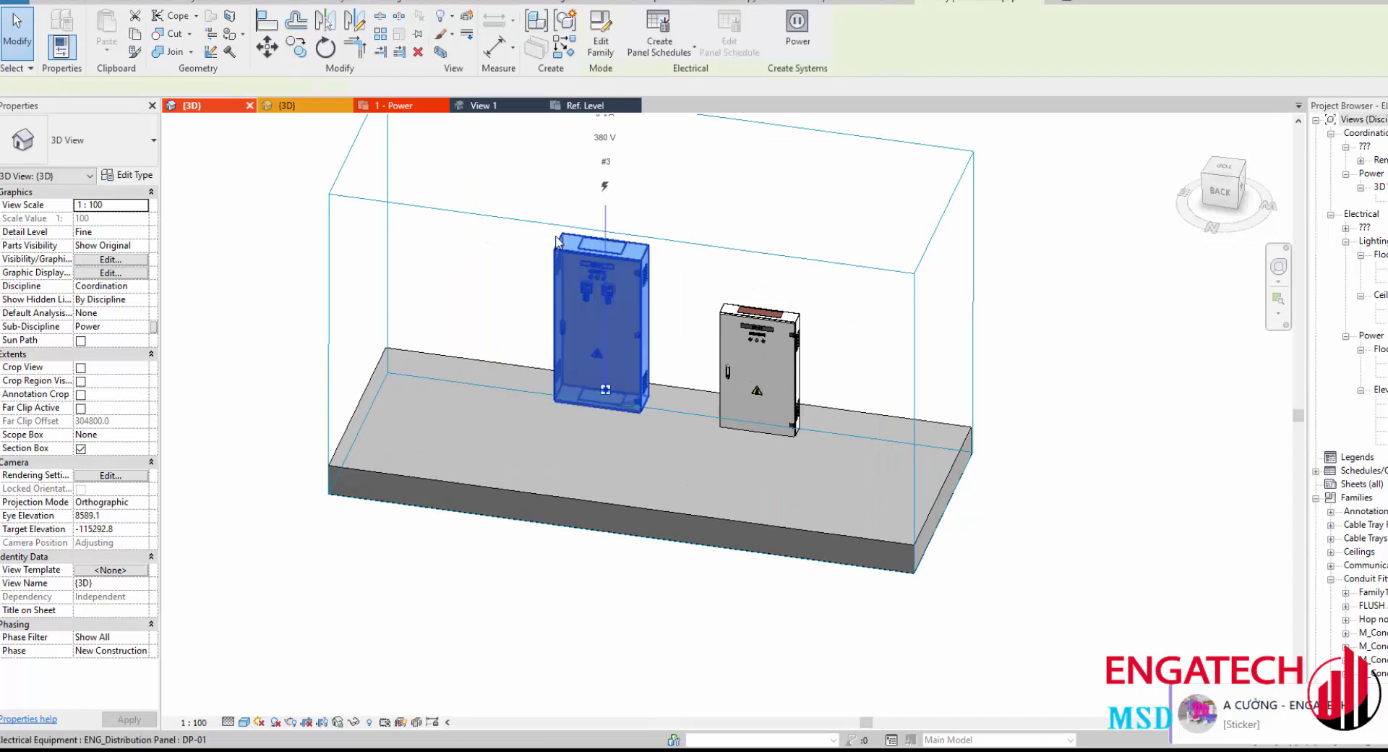
click(427, 300)
key(v)
key(g)
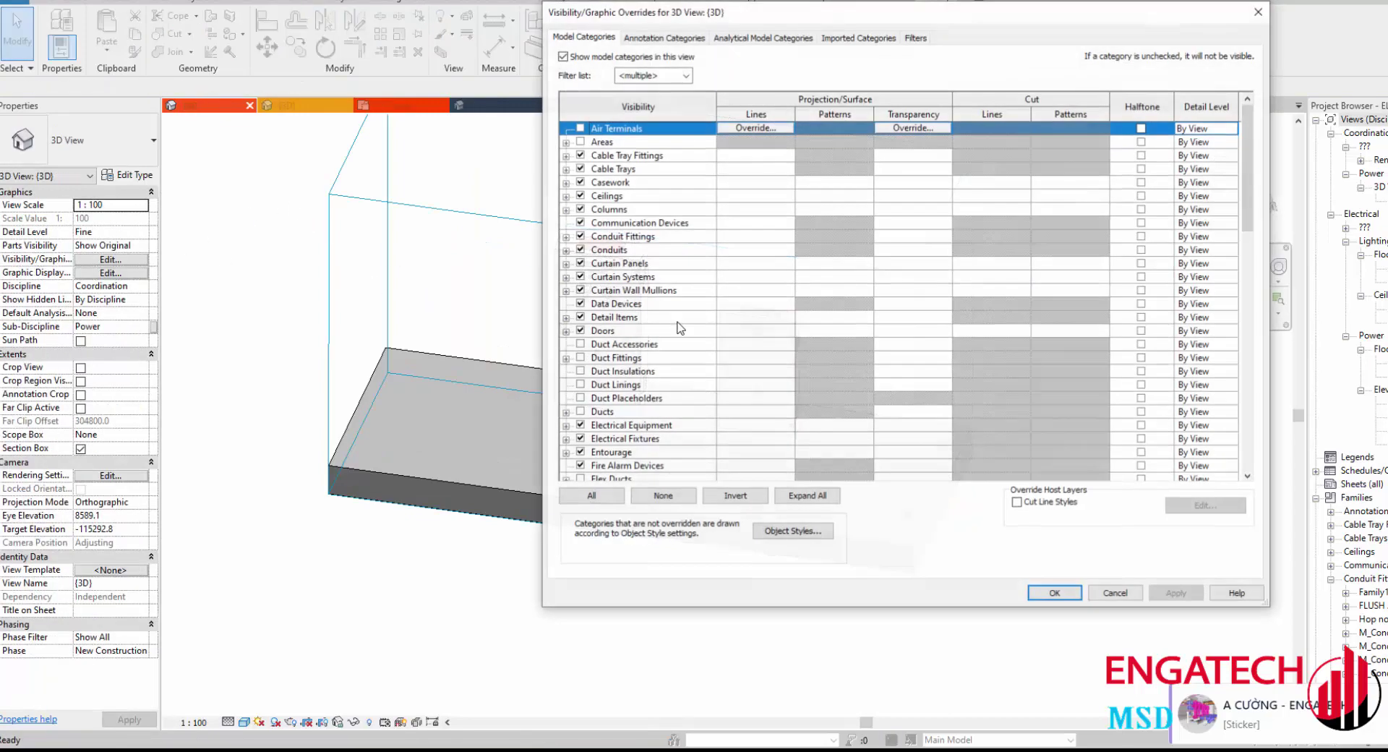
scroll(649, 318, down, 5)
scroll(649, 318, down, 3)
scroll(594, 331, down, 1)
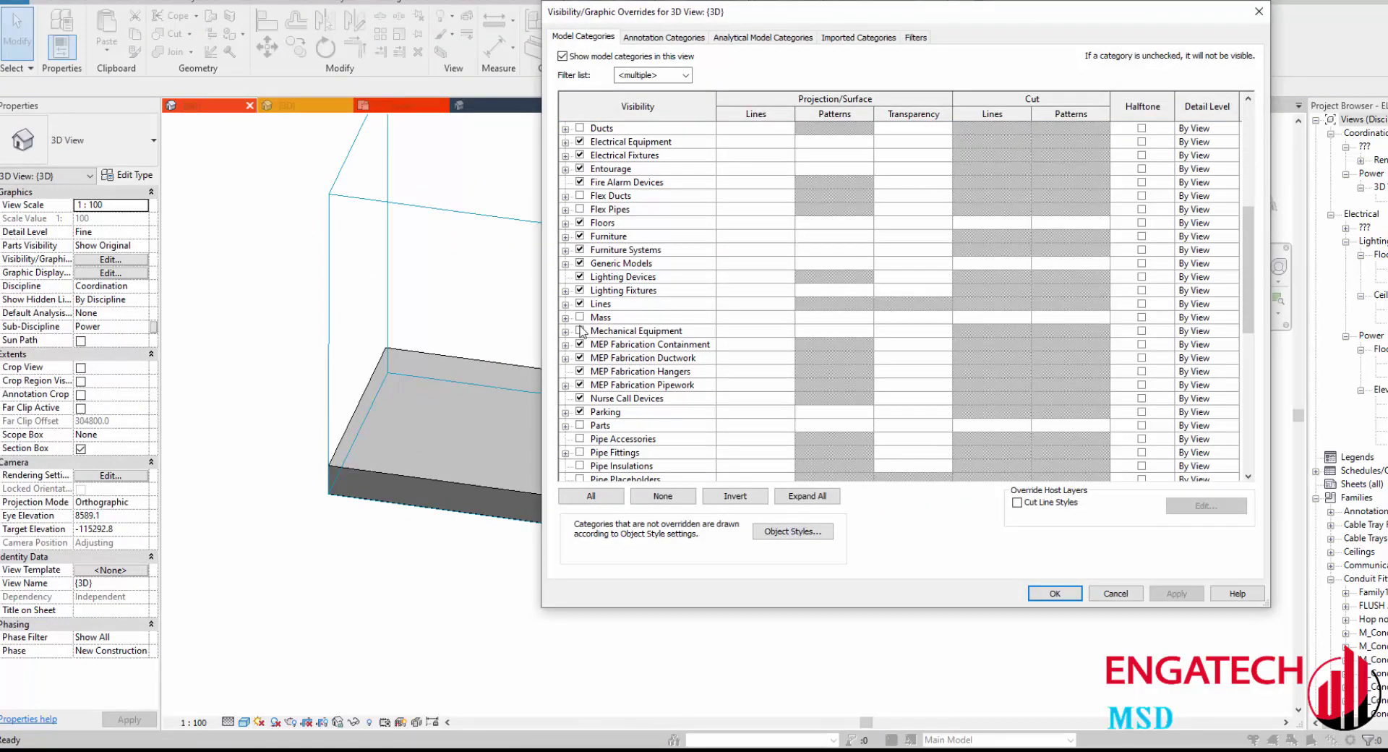
click(580, 330)
click(1055, 593)
Step: Set the large 1600 x 800 distribution panel's Elevation from Level to 200
click(630, 275)
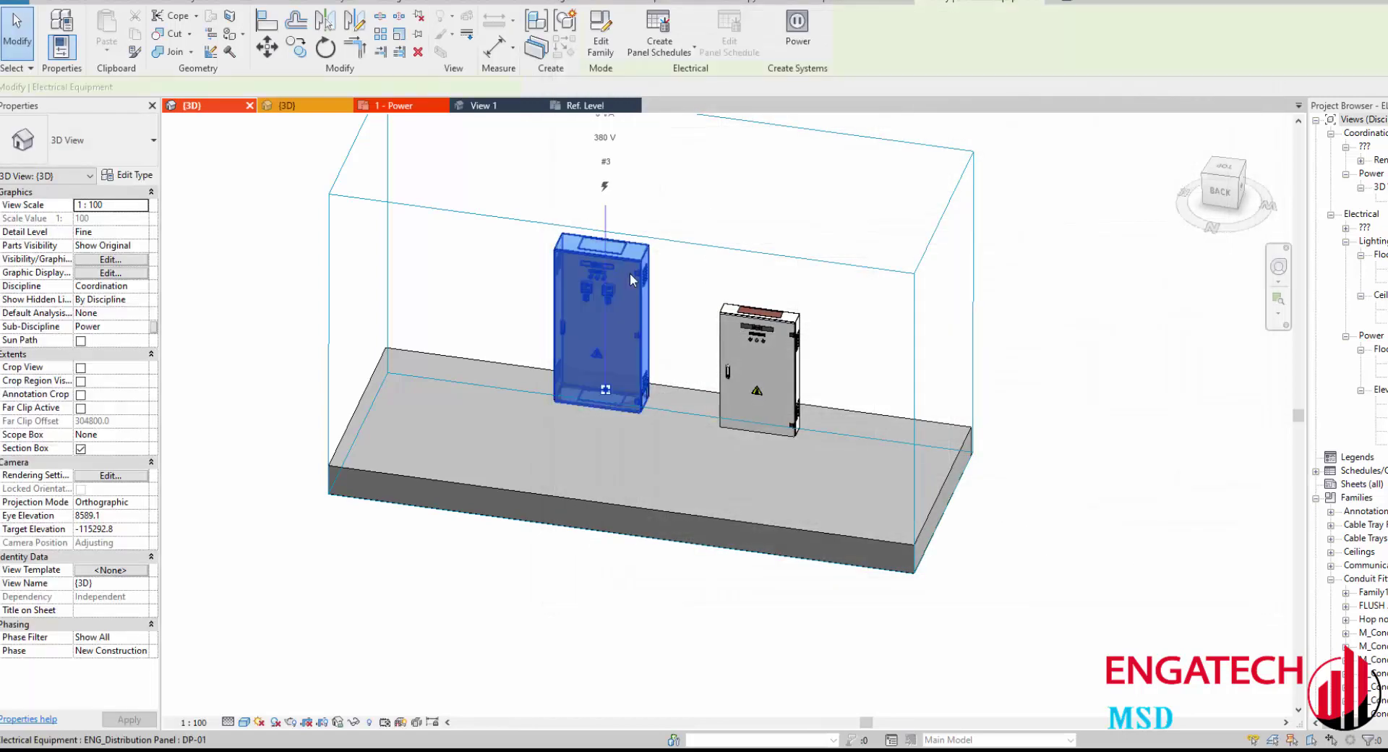
scroll(611, 361, up, 3)
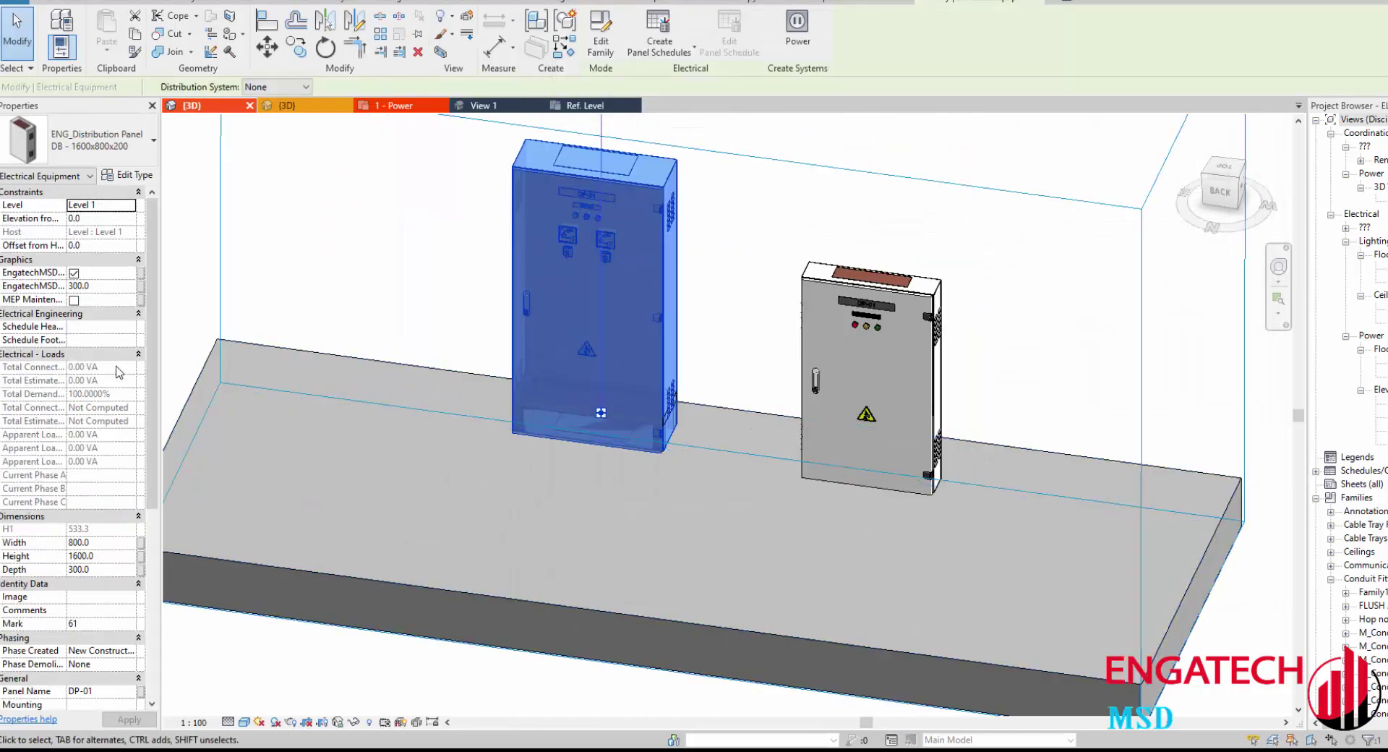
click(109, 219)
text(200)
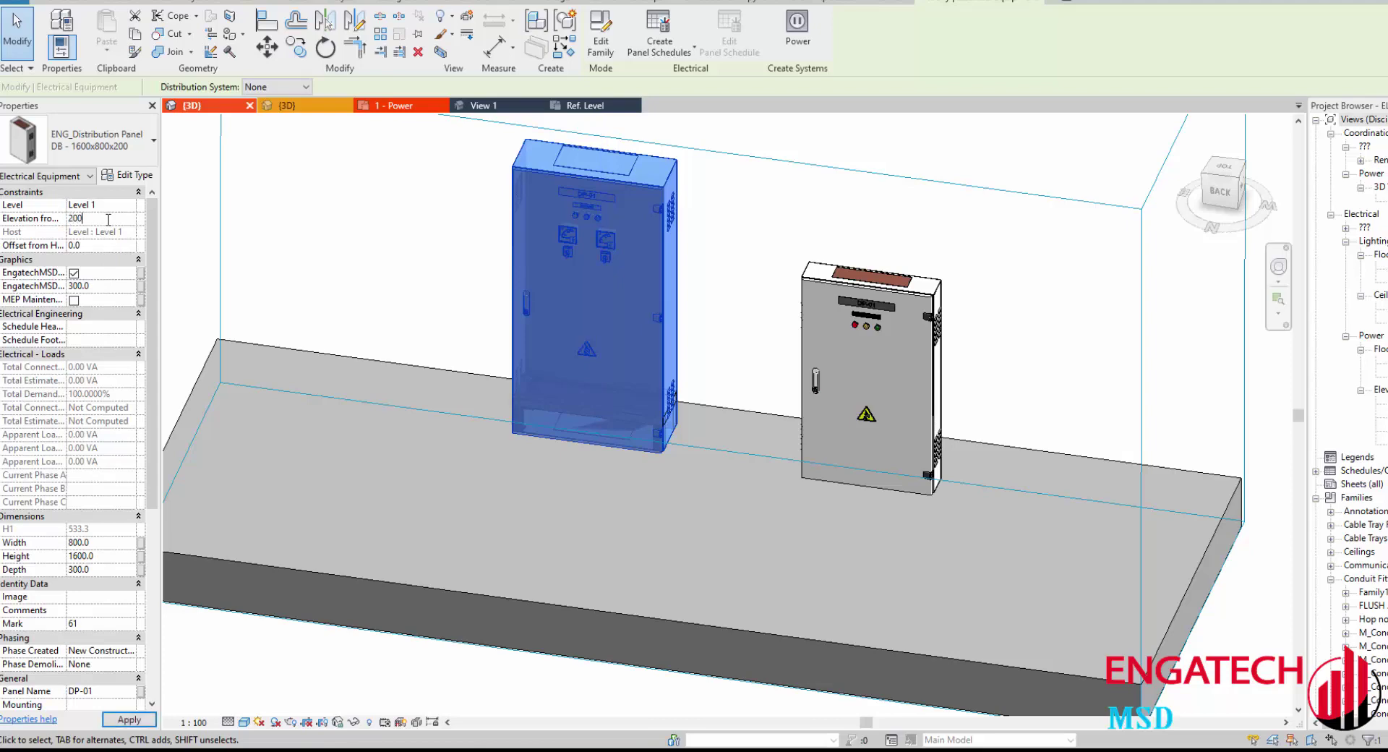
key(Return)
click(734, 276)
Step: Inspect the cabinet legs close up, check the smaller panel, and select the cabinet bracket
scroll(688, 401, up, 3)
scroll(619, 438, up, 2)
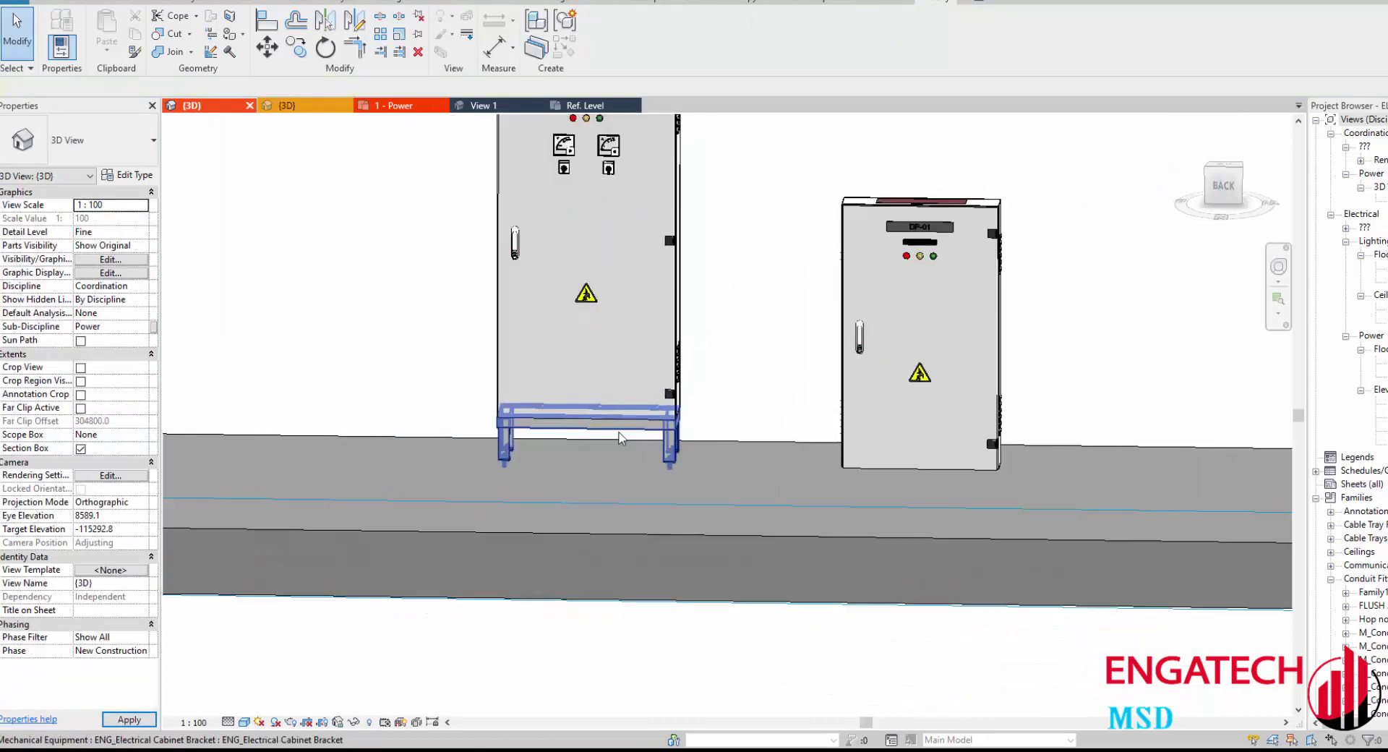
scroll(619, 438, up, 2)
mouse_move(620, 438)
shift+middle_down()
mouse_move(640, 485)
mouse_move(899, 300)
mouse_move(911, 365)
shift+middle_up()
scroll(640, 485, up, 2)
scroll(639, 484, down, 5)
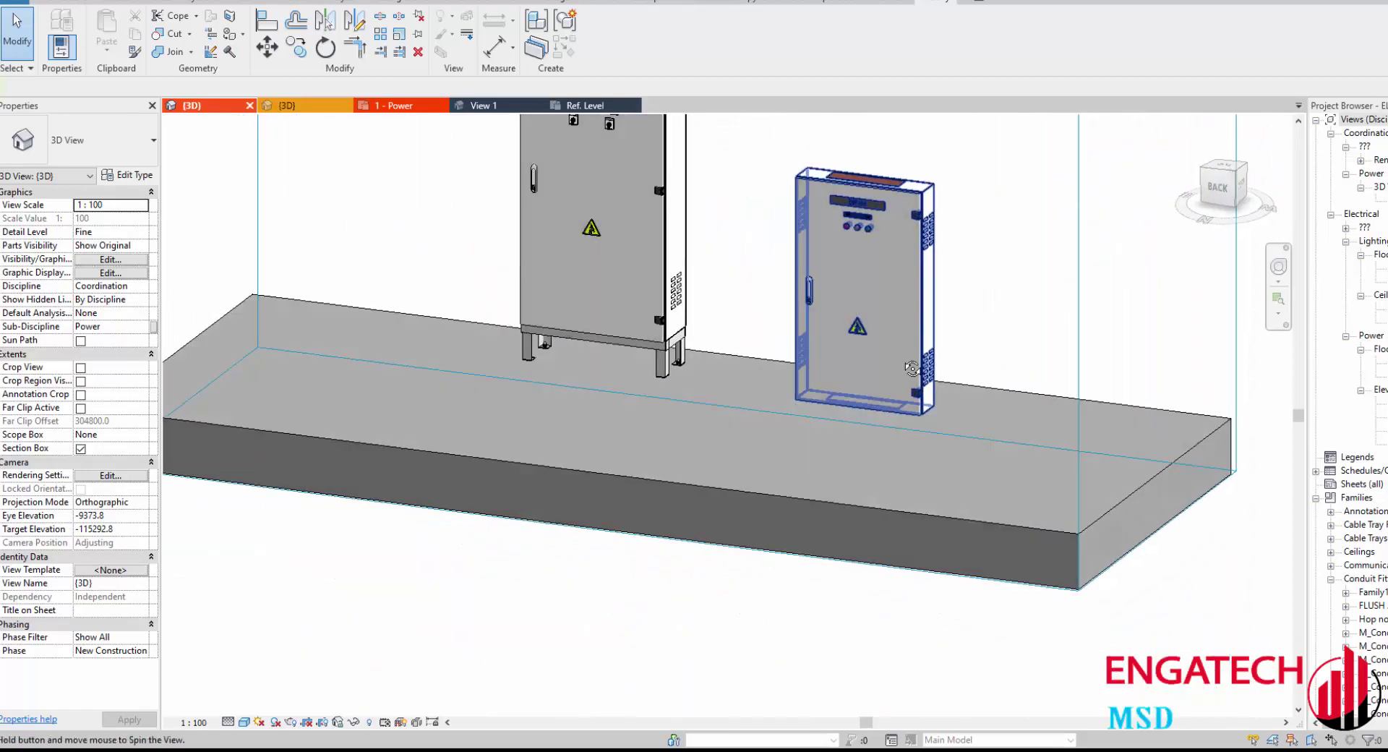
scroll(911, 364, up, 2)
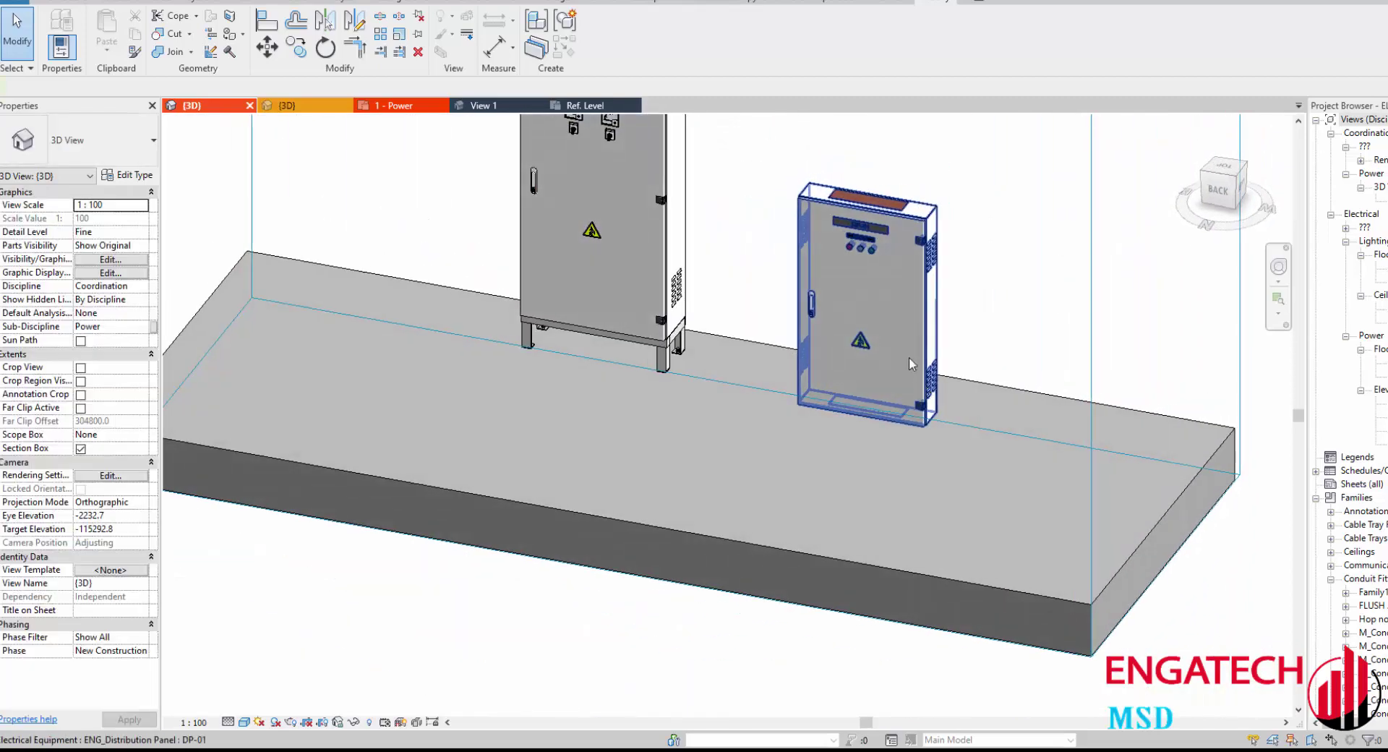
scroll(909, 357, down, 3)
scroll(870, 352, up, 2)
click(874, 328)
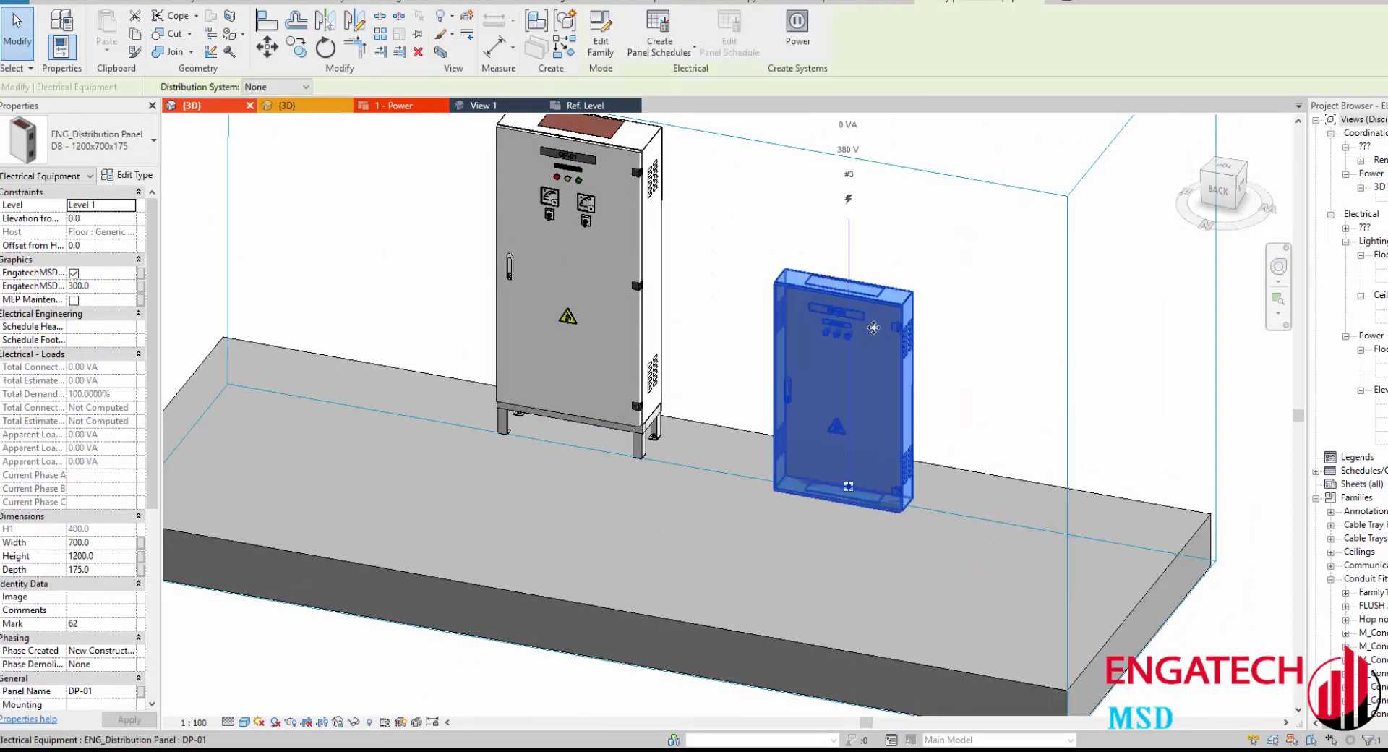
key(Escape)
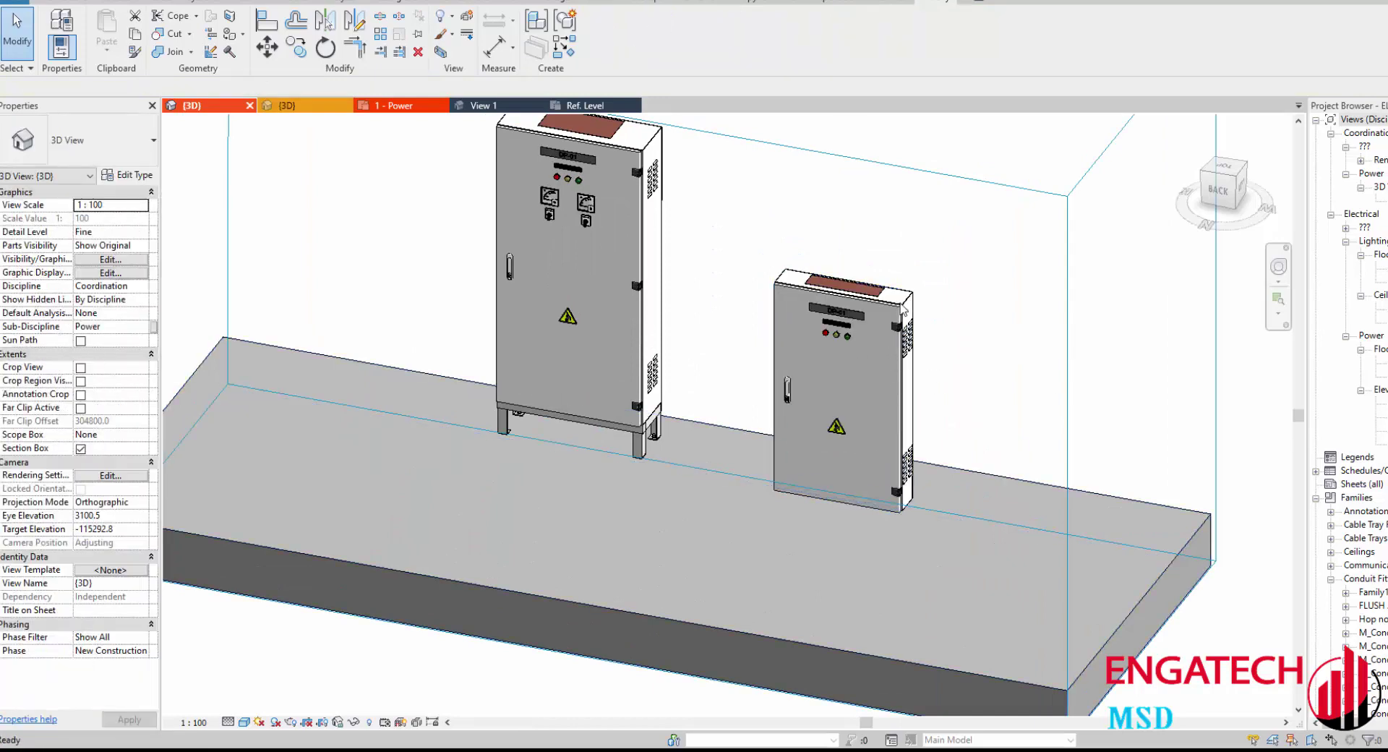
scroll(620, 465, up, 2)
scroll(650, 434, up, 2)
click(651, 433)
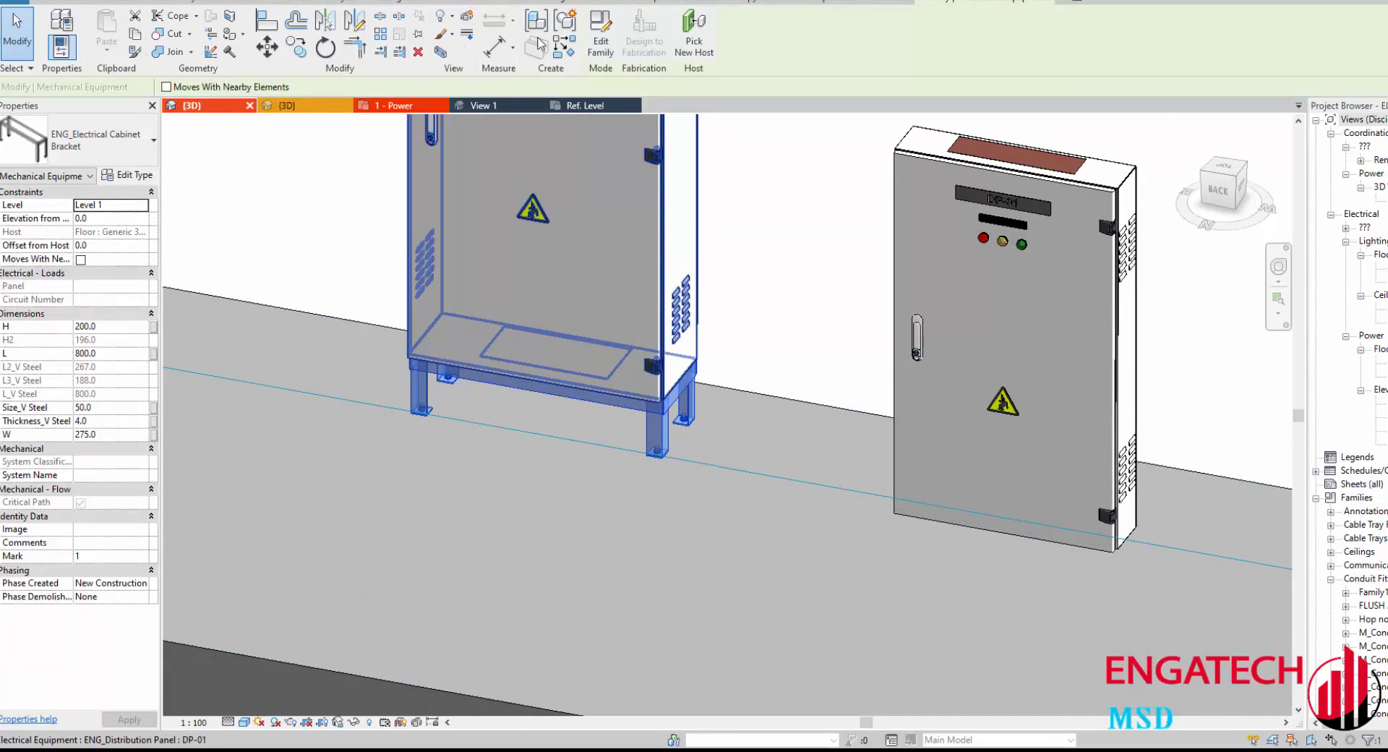
Step: Place a second cabinet bracket of the same type in front of the smaller panel
click(541, 45)
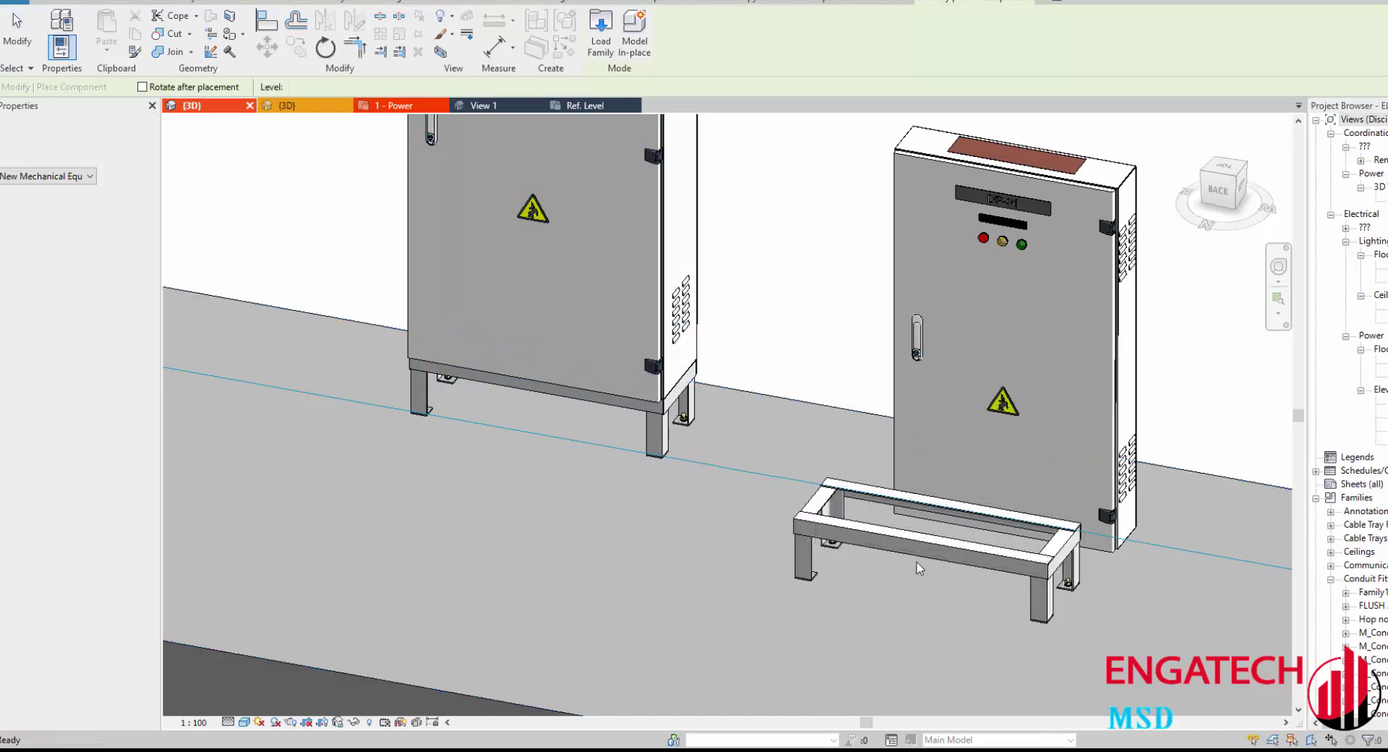
click(918, 569)
key(Escape)
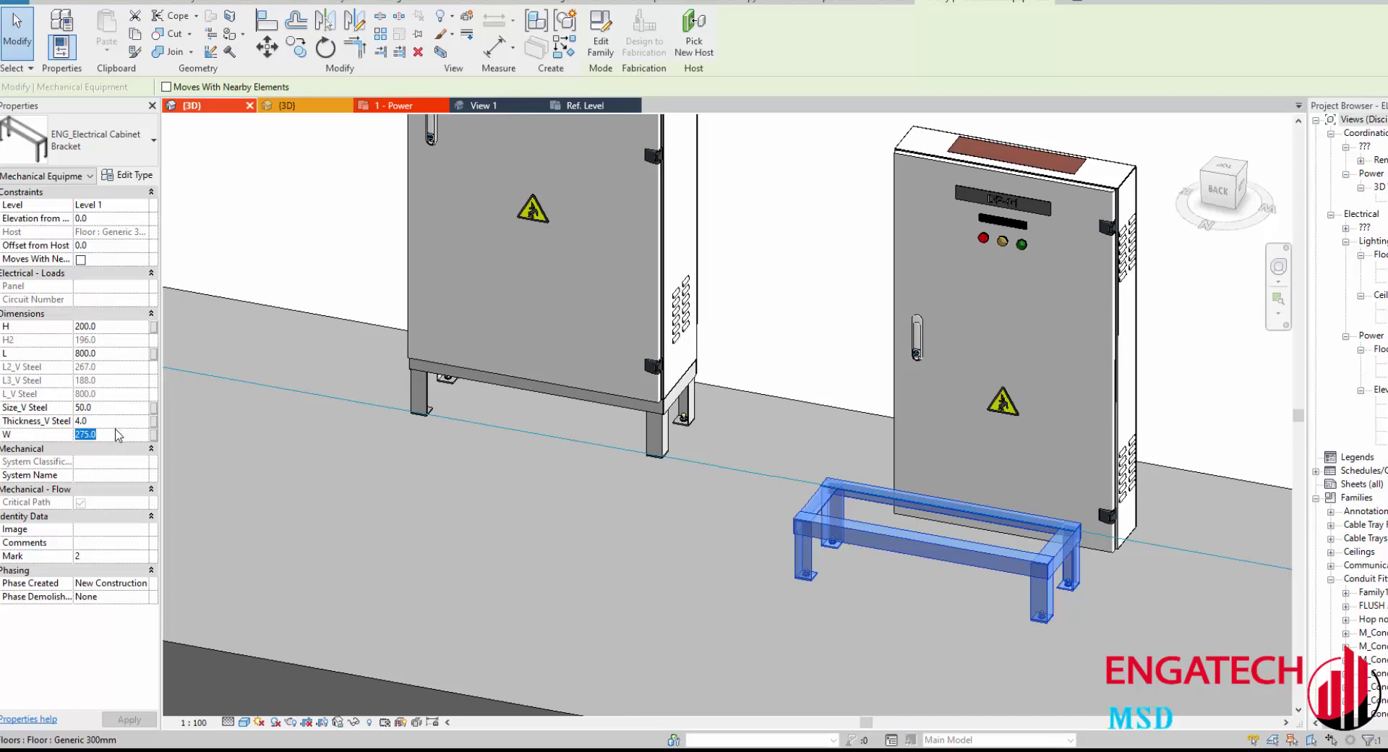
Step: Change the smaller distribution panel's depth to 200, then edit the bracket's W width
click(1013, 347)
text(200)
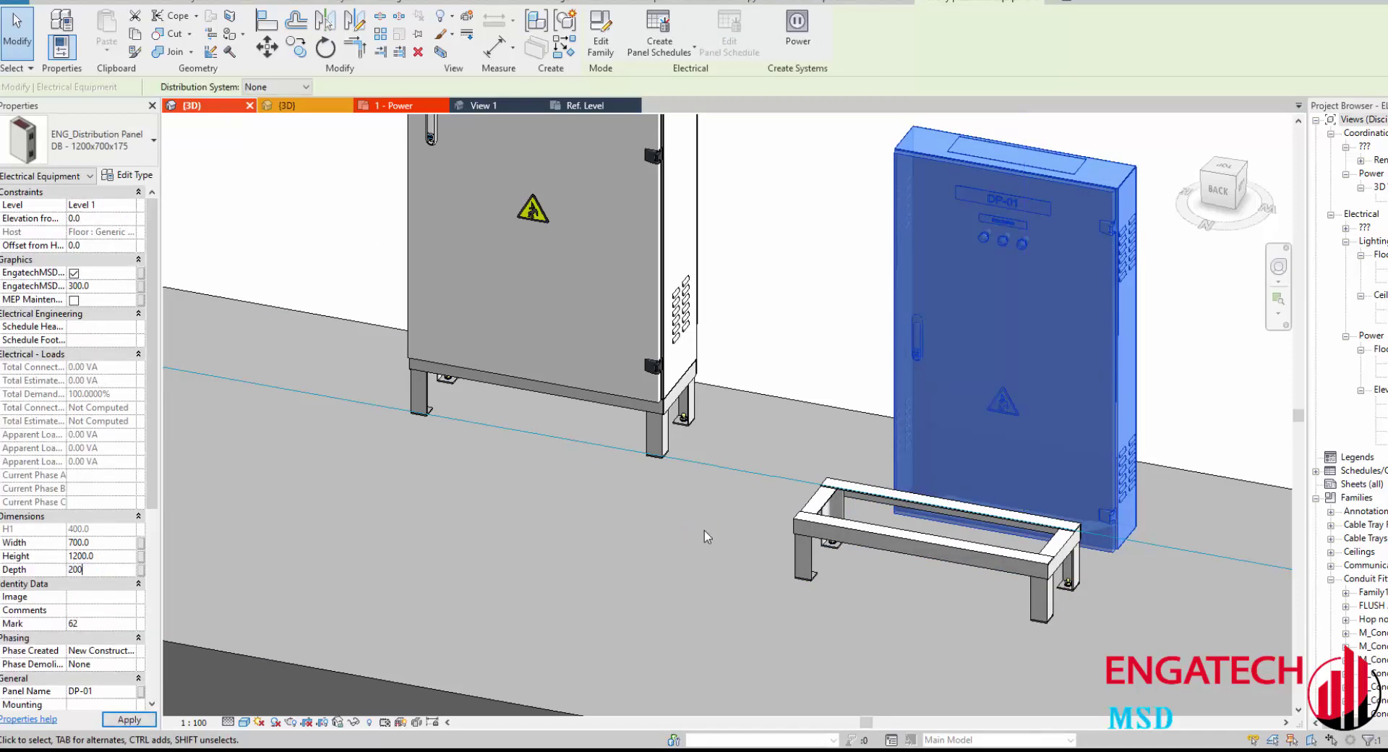
click(799, 524)
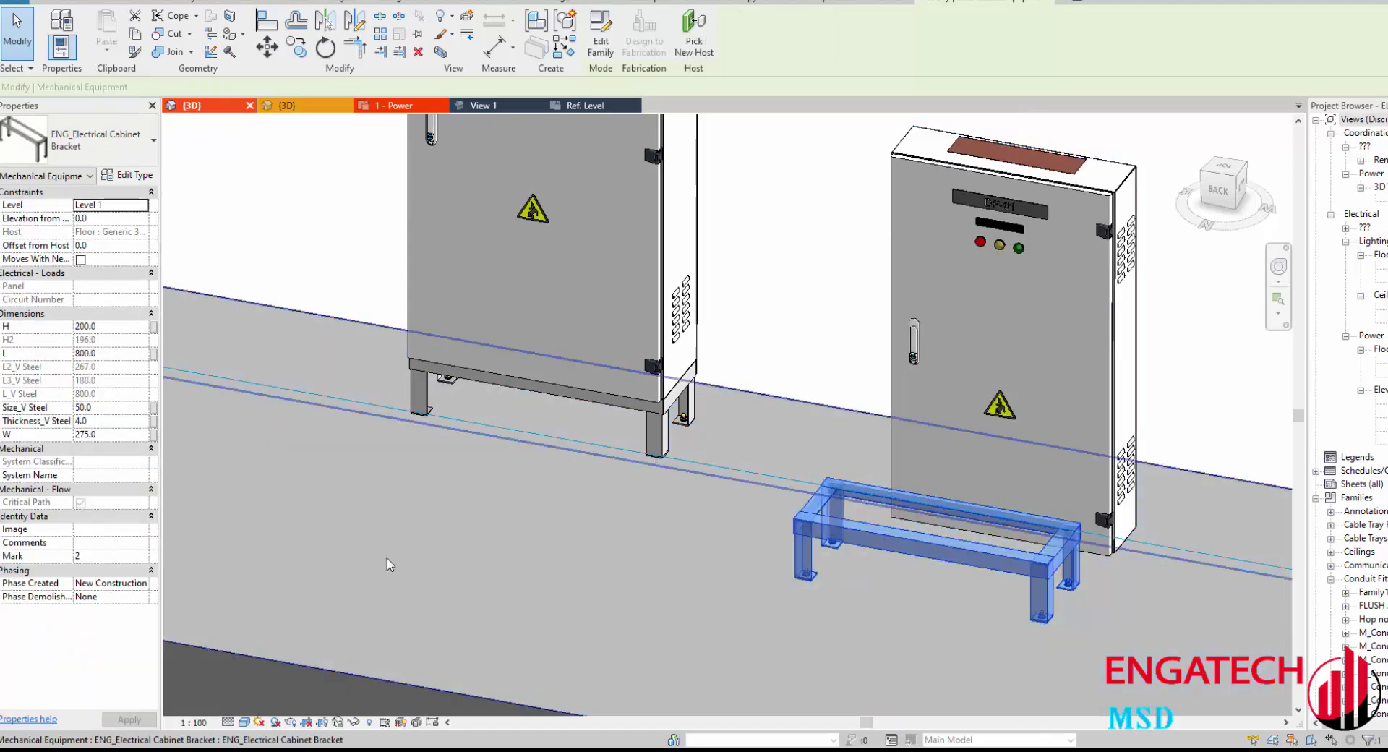
click(115, 432)
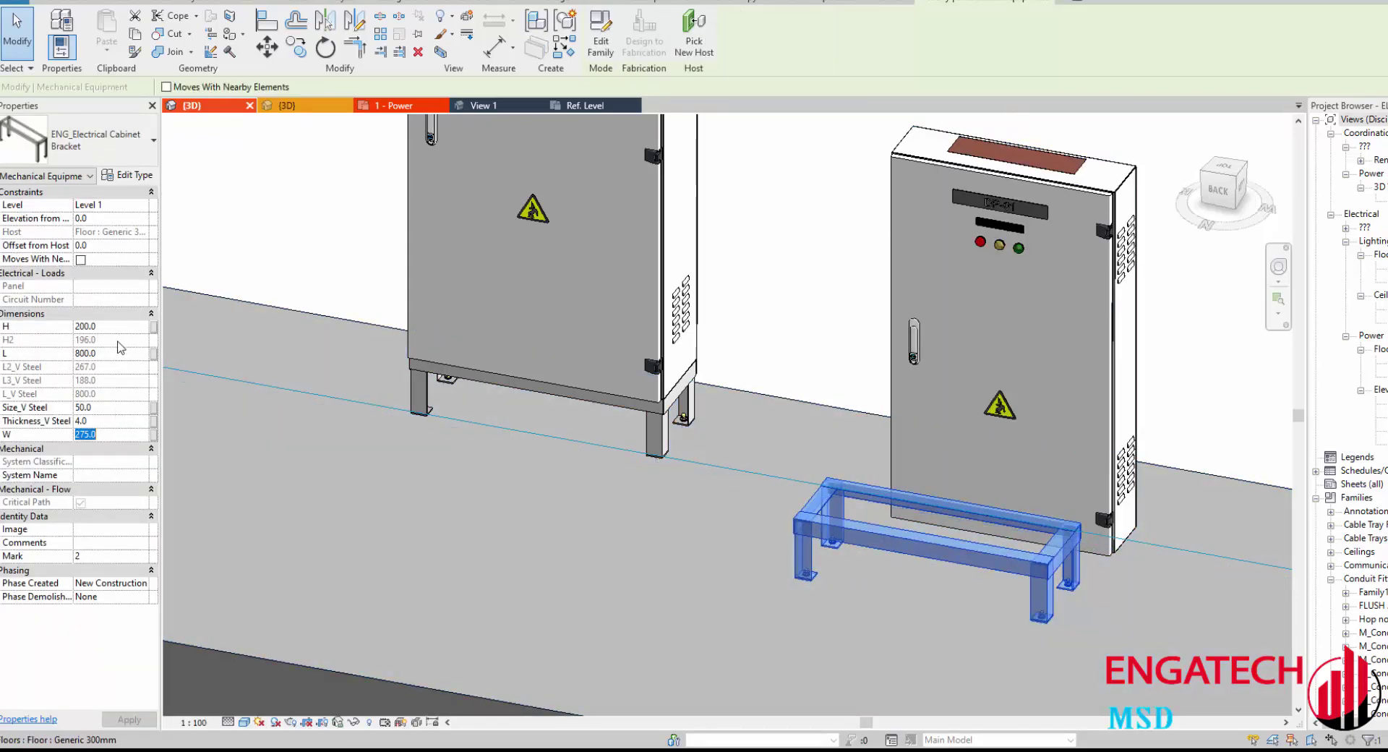
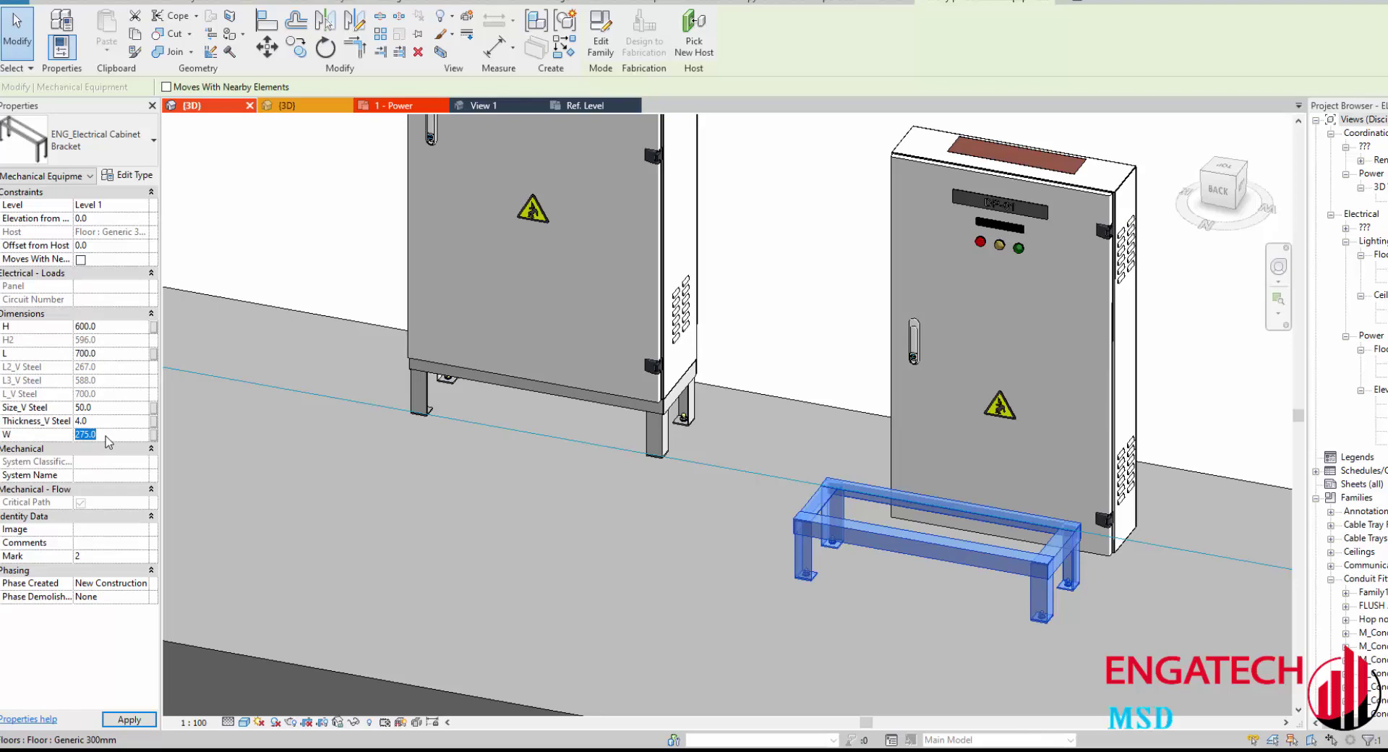
Step: Commit the bracket's W of 200, set DP-01's Elevation from Level to 600, and show the 1 - Power plan
key(Return)
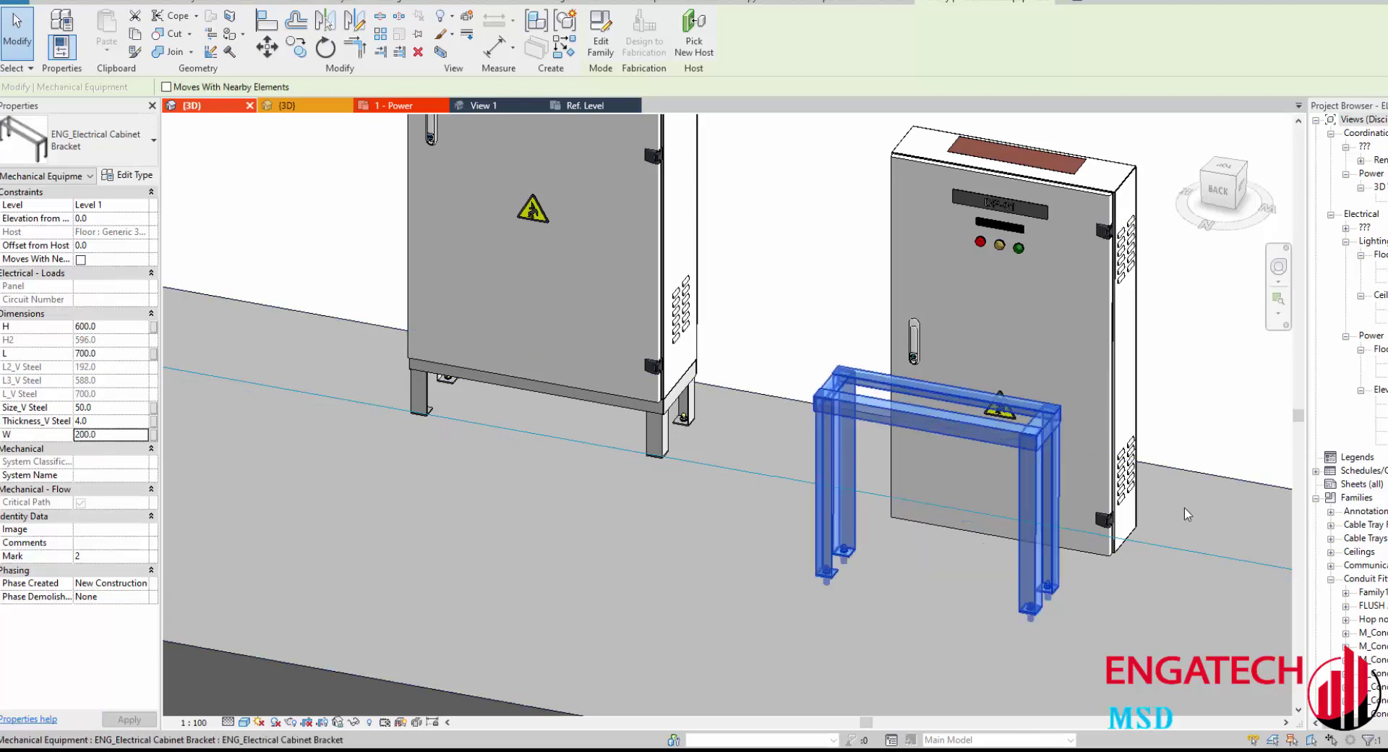
click(940, 470)
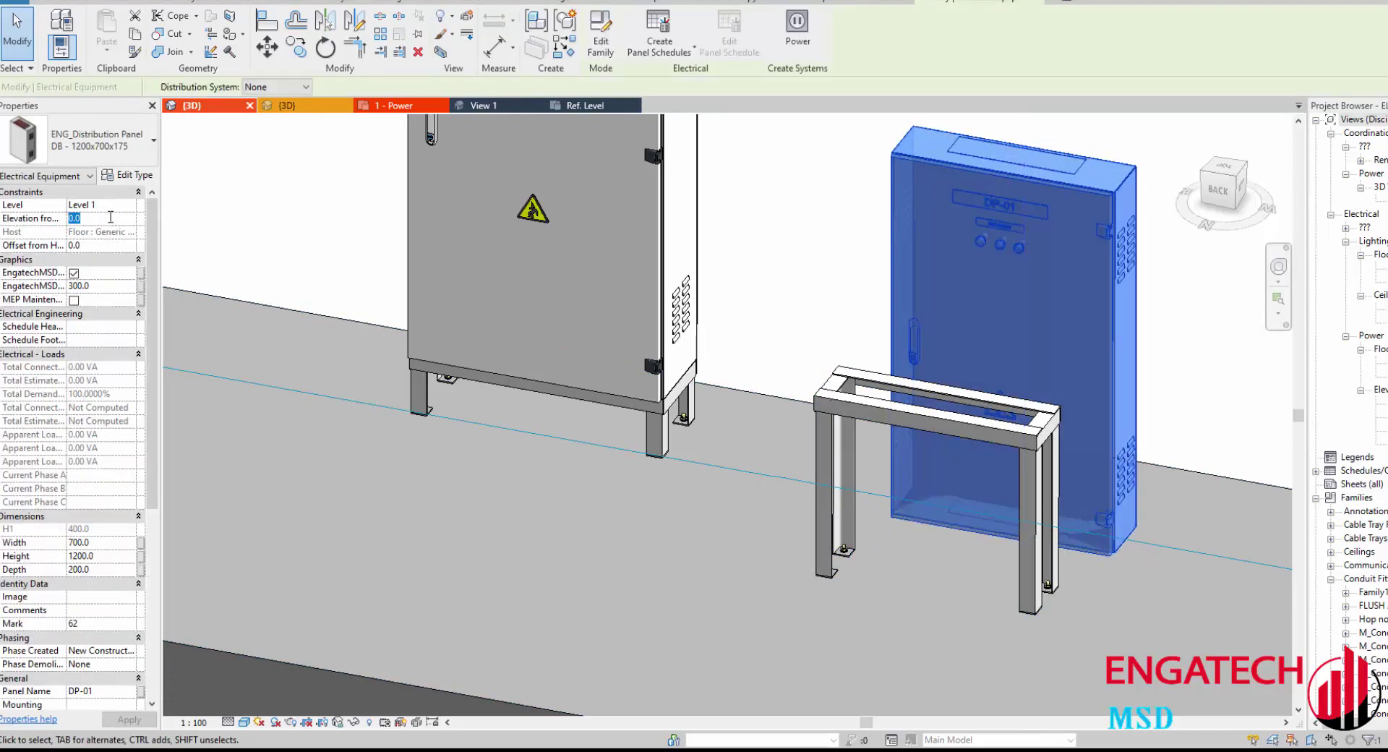
text(0)
key(Return)
key(Escape)
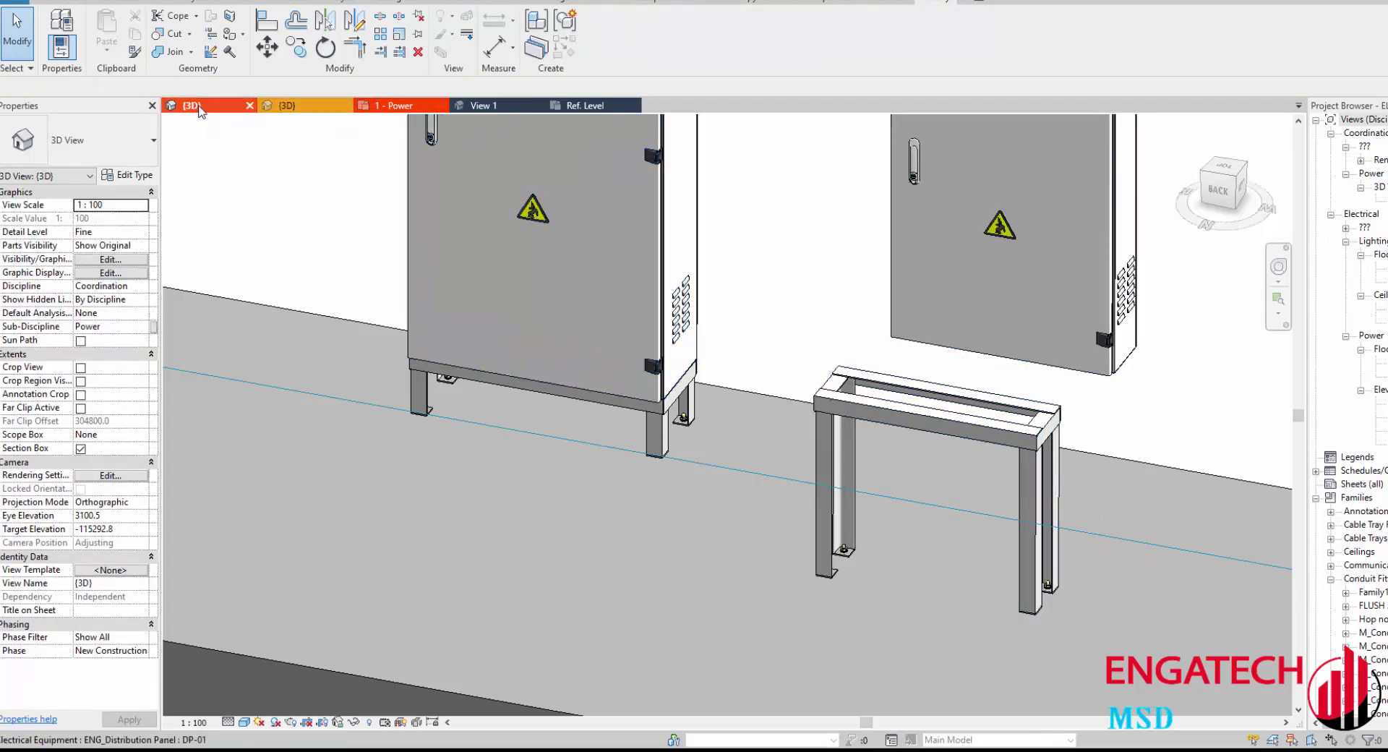
click(394, 106)
Step: Align the upper bracket stand's bottom edge with the right bracket's bottom edge
scroll(613, 393, down, 2)
middle_drag(619, 428, 527, 477)
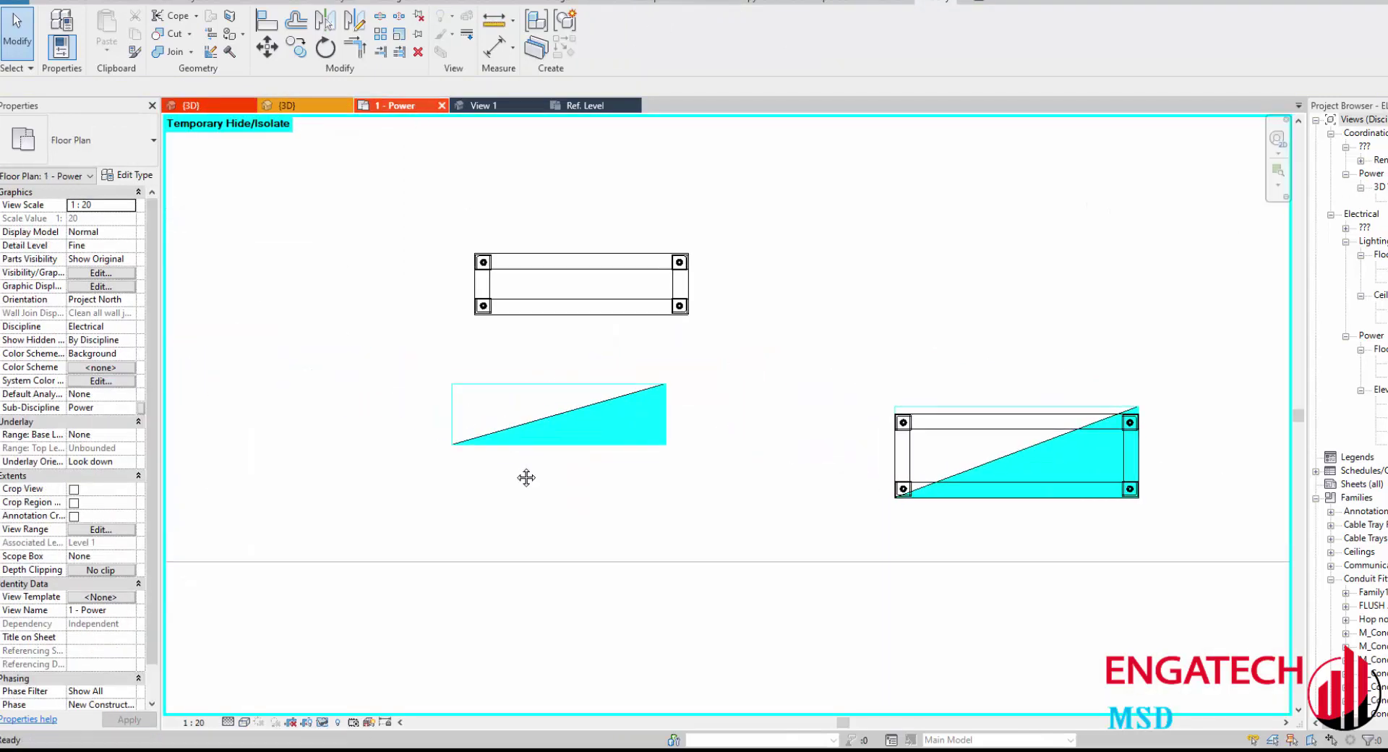
key(a)
key(l)
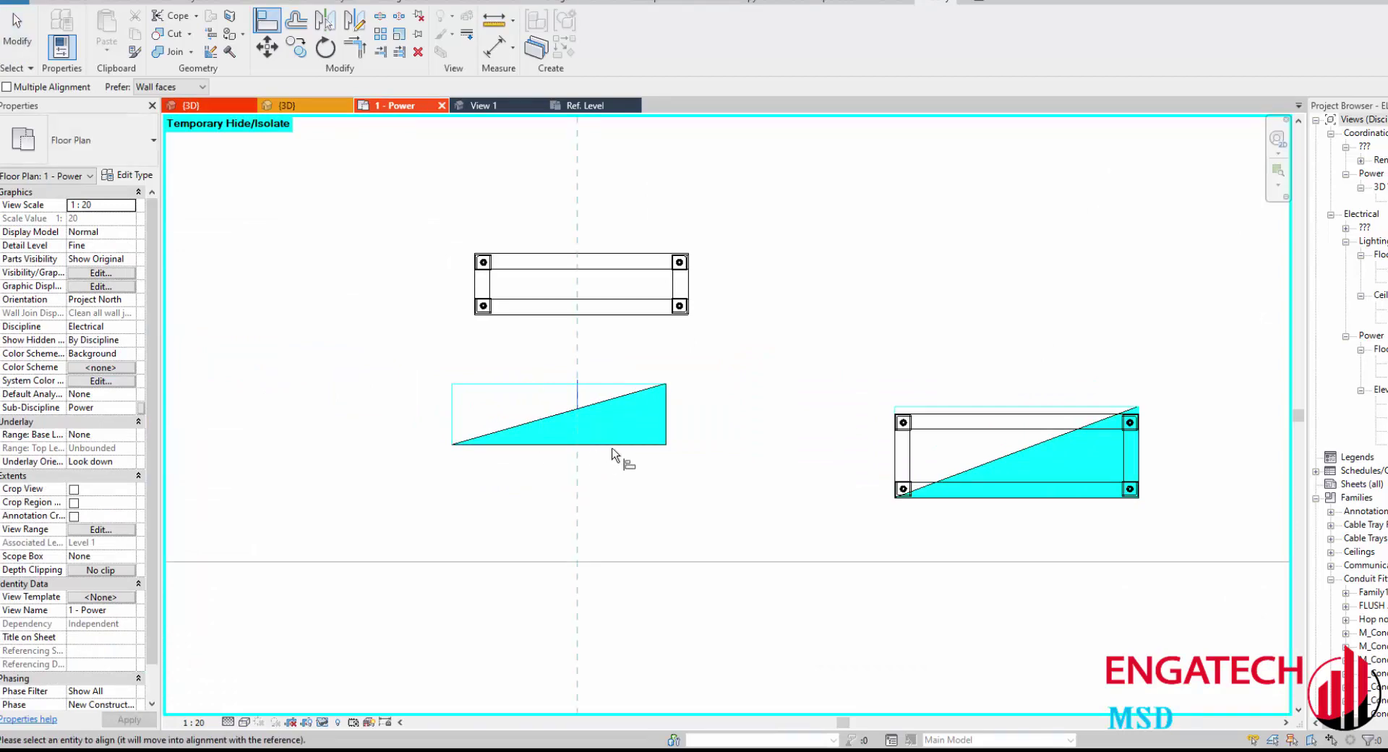
key(Escape)
click(626, 301)
click(624, 299)
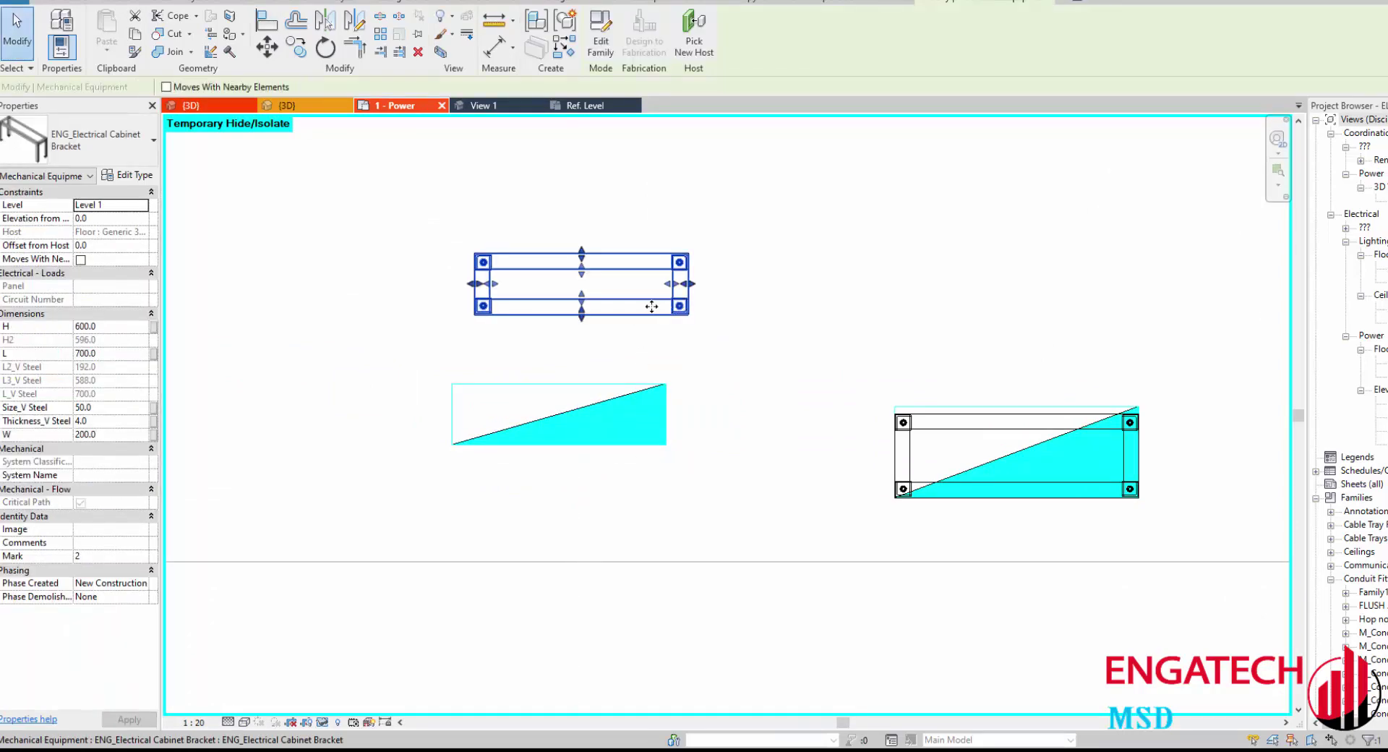
key(l)
click(924, 497)
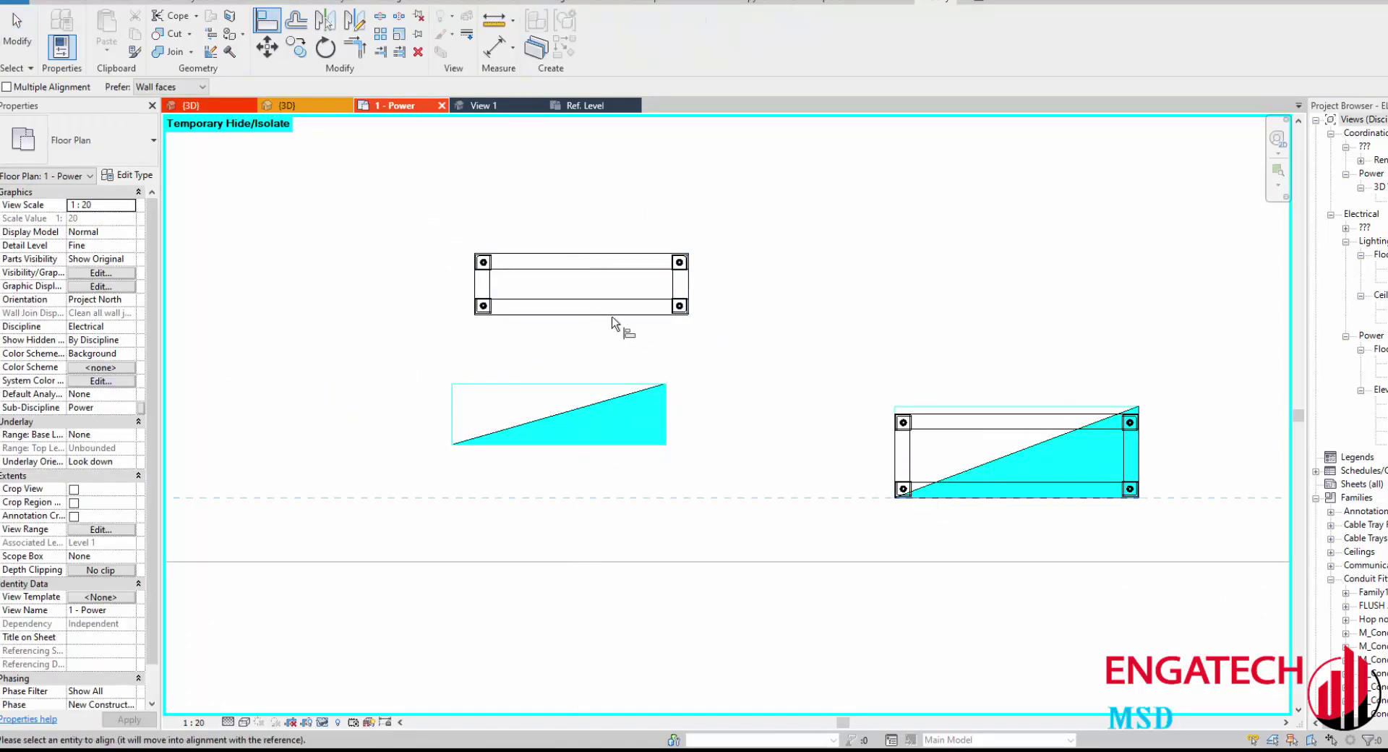
click(620, 314)
Step: Align the DP-01 panel's bottom edge to the bracket's bottom edge
key(Escape)
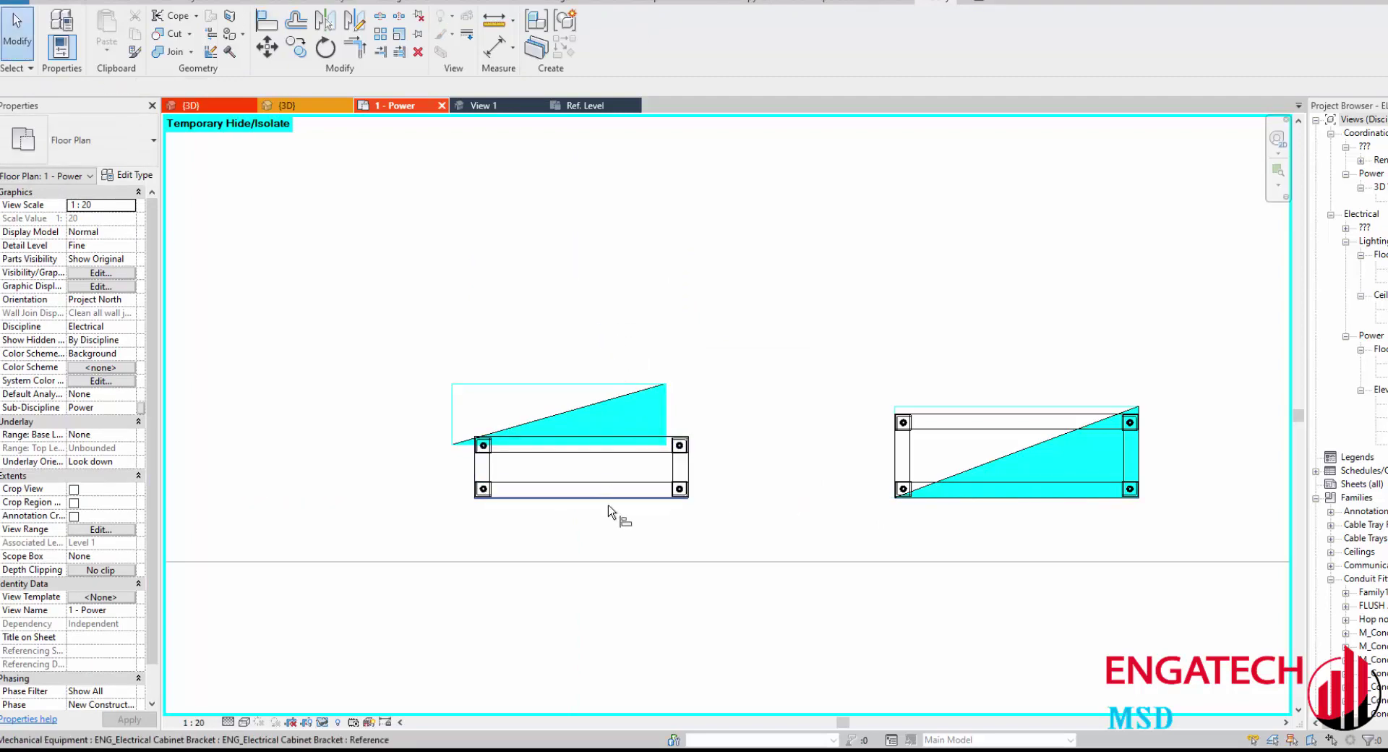
key(a)
key(l)
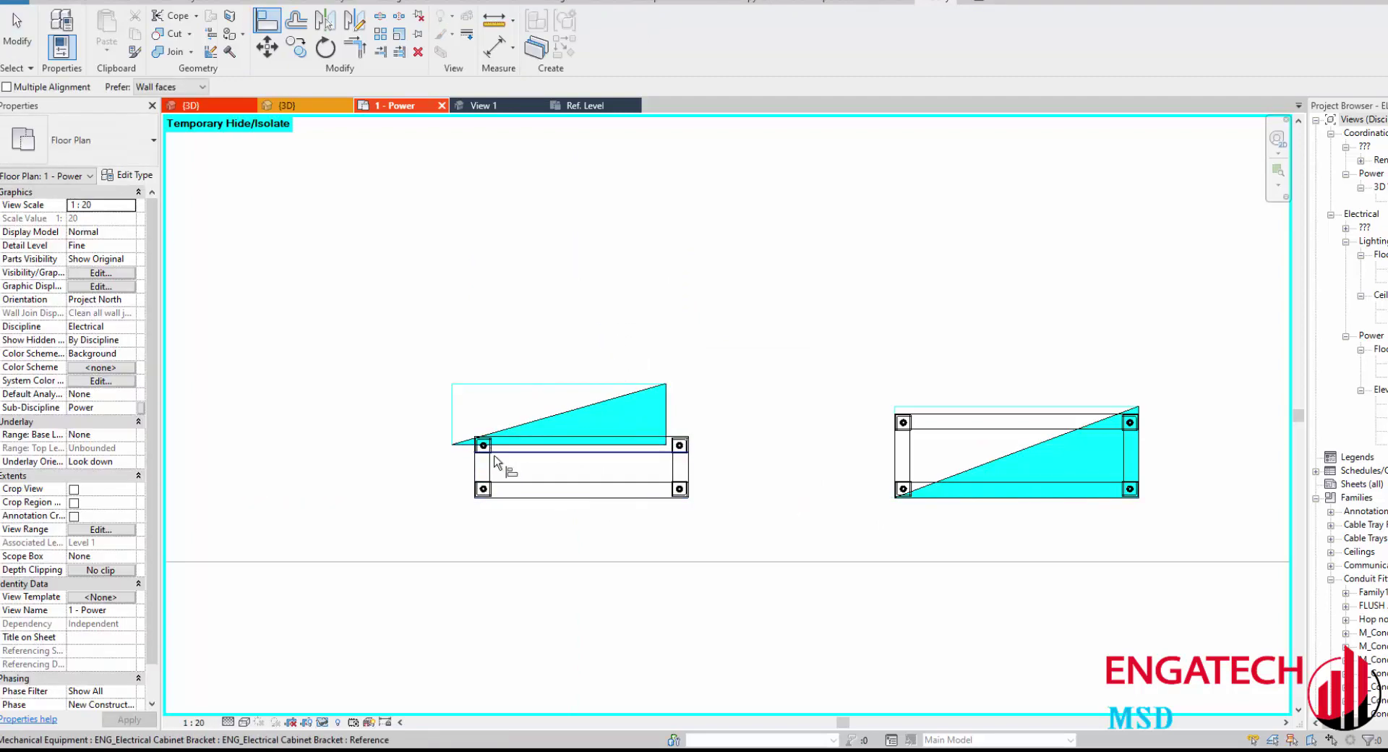
click(564, 508)
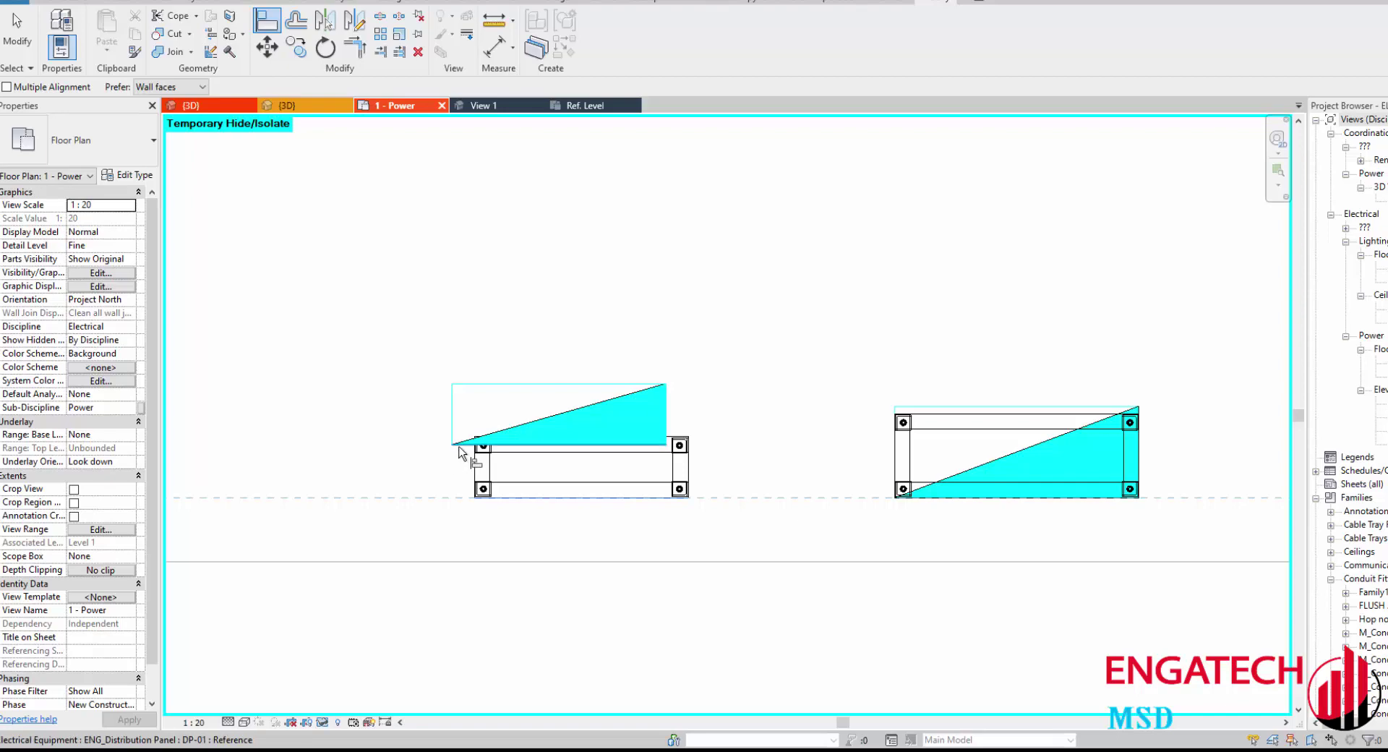
click(458, 447)
key(Escape)
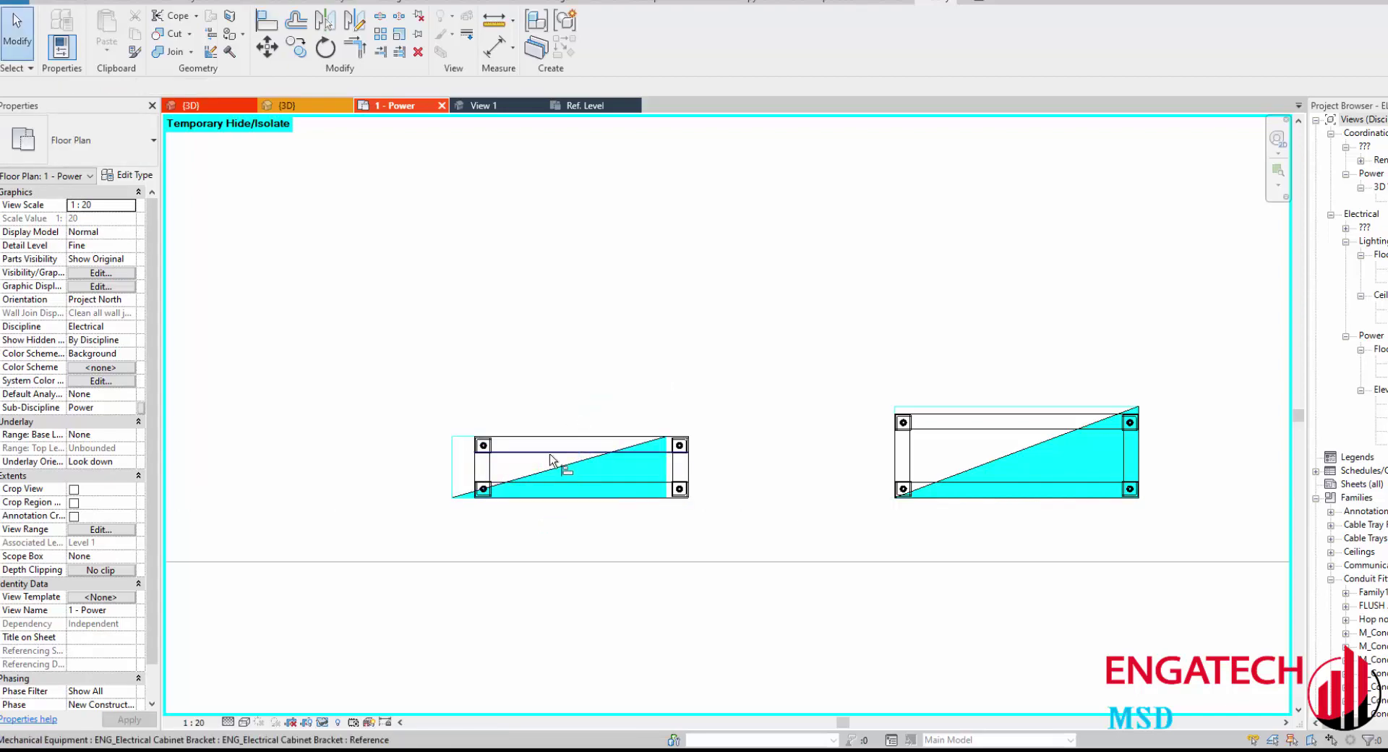
Step: Align the DP-01 panel's left edge to the bracket's left edge
key(a)
key(l)
scroll(474, 463, up, 3)
scroll(474, 467, up, 2)
click(474, 470)
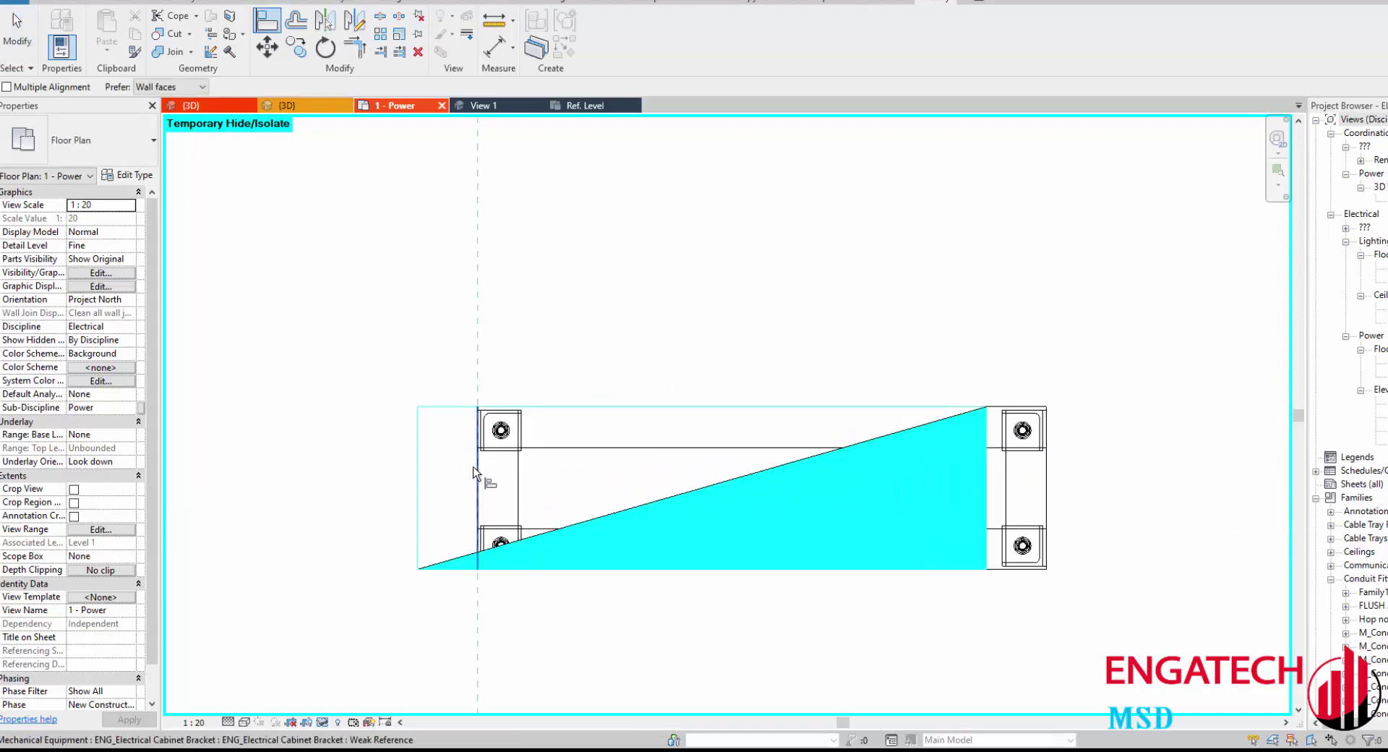
click(410, 467)
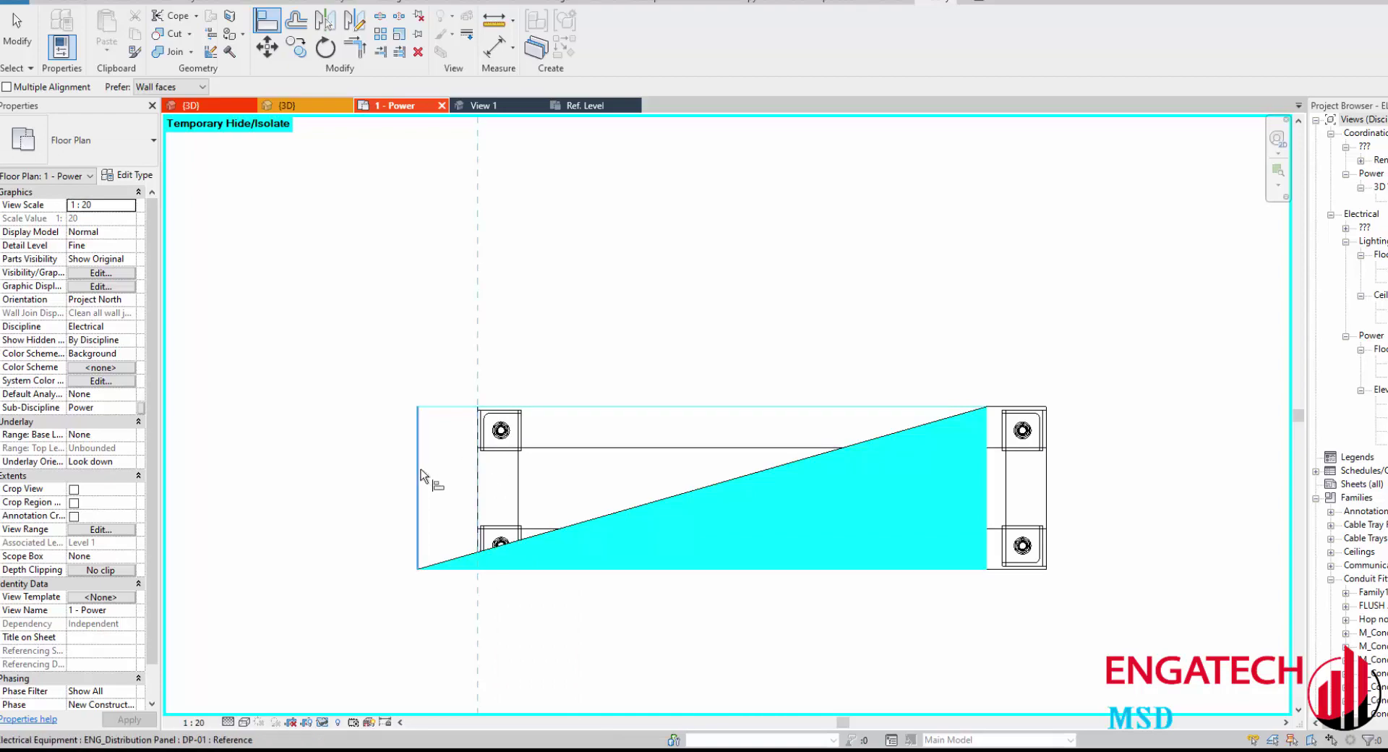
scroll(434, 476, down, 4)
key(Escape)
key(Escape)
key(ctrl+Tab)
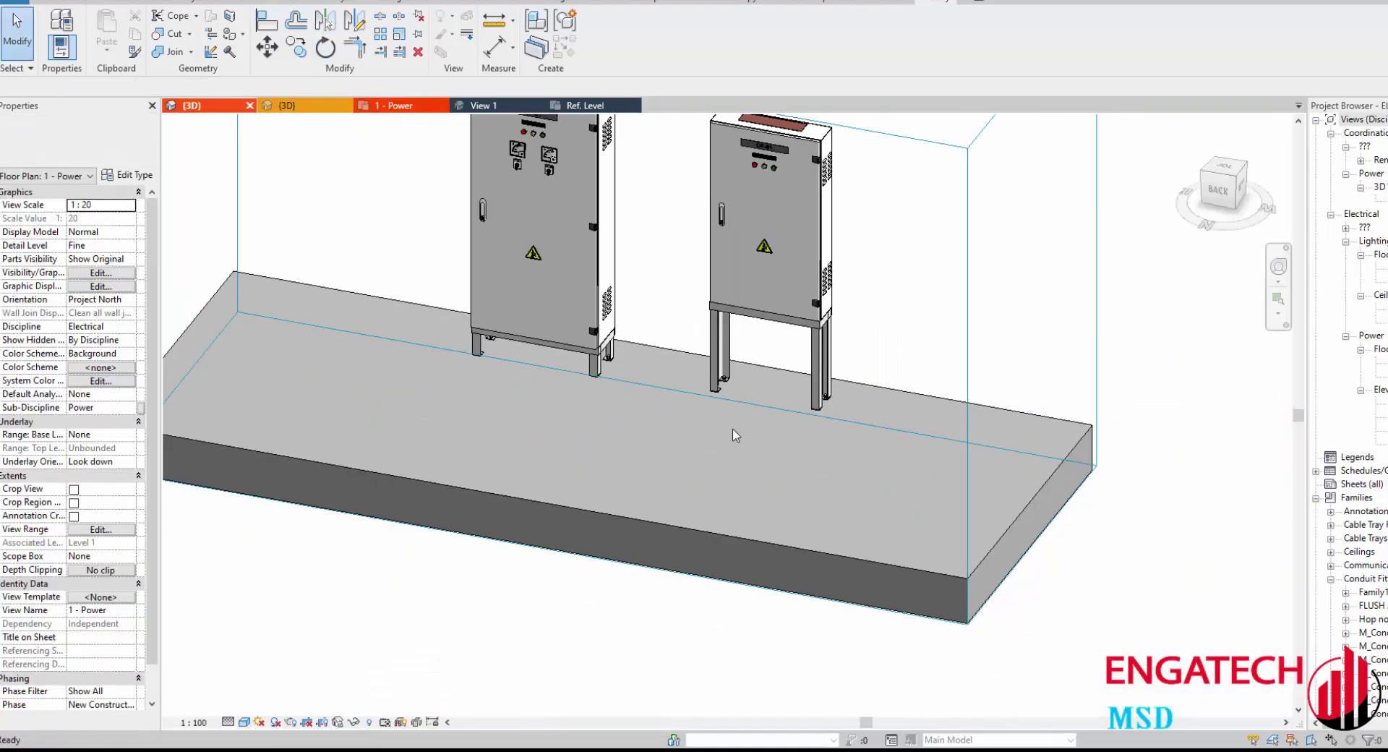
mouse_move(920, 294)
shift+middle_down()
mouse_move(894, 457)
mouse_move(687, 516)
mouse_move(889, 331)
mouse_move(979, 501)
shift+middle_up()
scroll(659, 477, up, 3)
scroll(831, 510, up, 3)
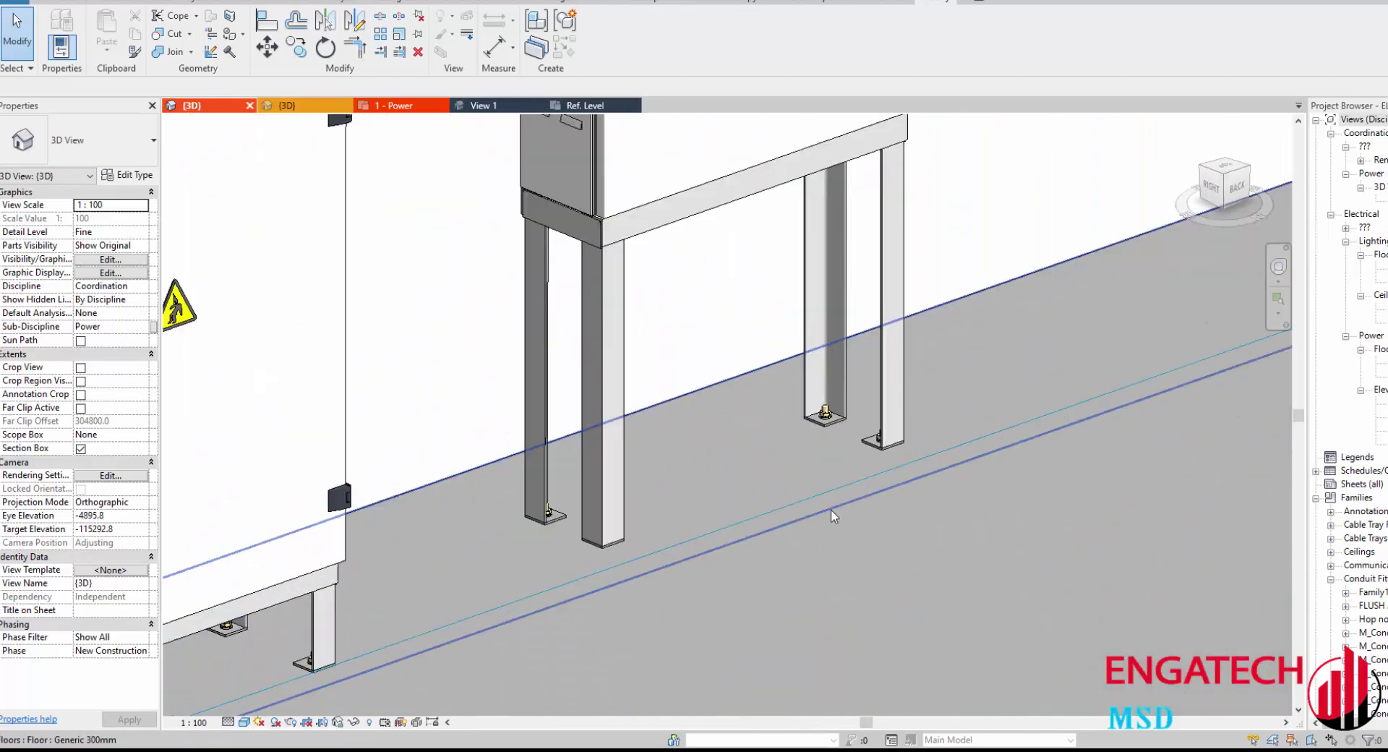
shift+middle_drag(837, 527, 769, 552)
scroll(831, 400, up, 2)
scroll(831, 407, down, 3)
mouse_move(831, 407)
shift+middle_down()
mouse_move(753, 444)
mouse_move(822, 327)
mouse_move(772, 353)
mouse_move(749, 501)
mouse_move(802, 458)
shift+middle_up()
scroll(810, 340, down, 4)
scroll(772, 353, up, 3)
scroll(772, 352, down, 1)
scroll(772, 353, down, 2)
scroll(803, 459, up, 2)
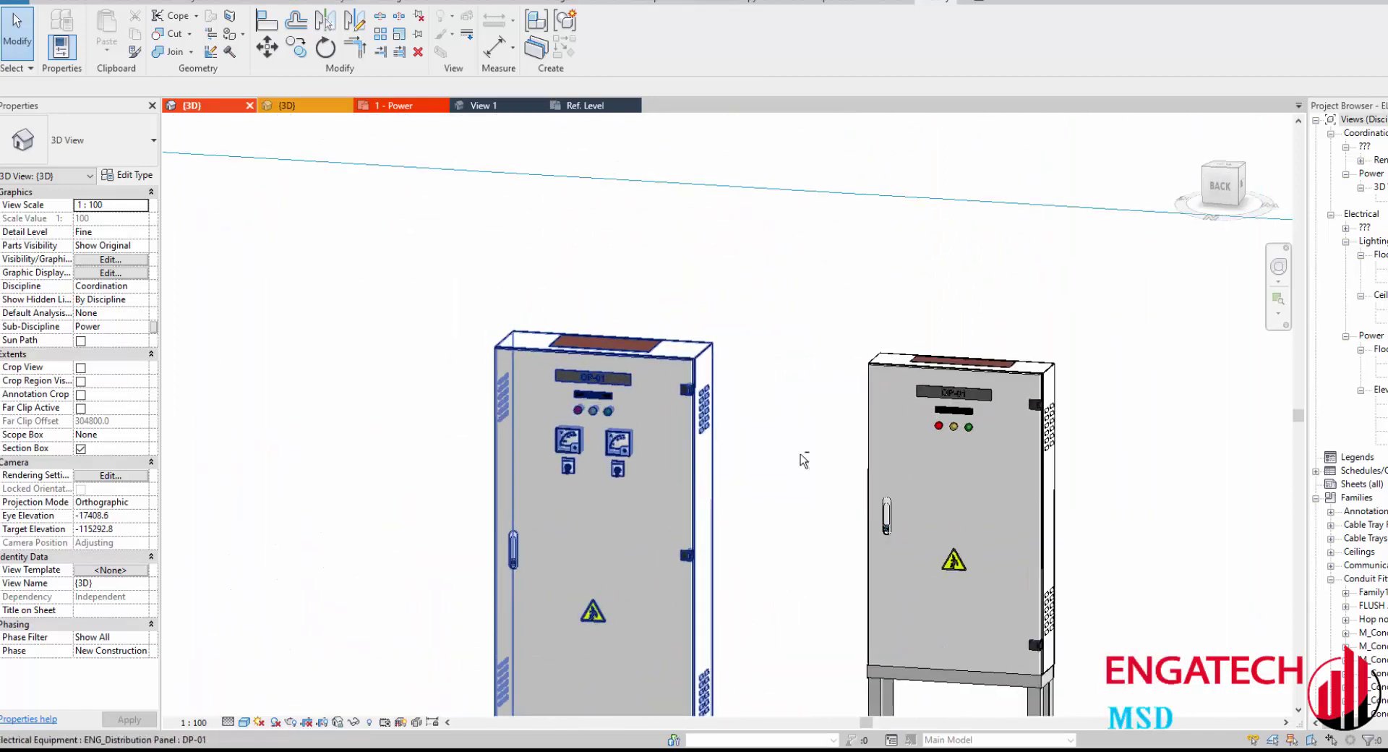
scroll(765, 563, up, 2)
shift+middle_drag(765, 563, 740, 396)
scroll(659, 566, up, 2)
mouse_move(659, 566)
shift+middle_down()
mouse_move(998, 558)
mouse_move(961, 567)
mouse_move(948, 531)
shift+middle_up()
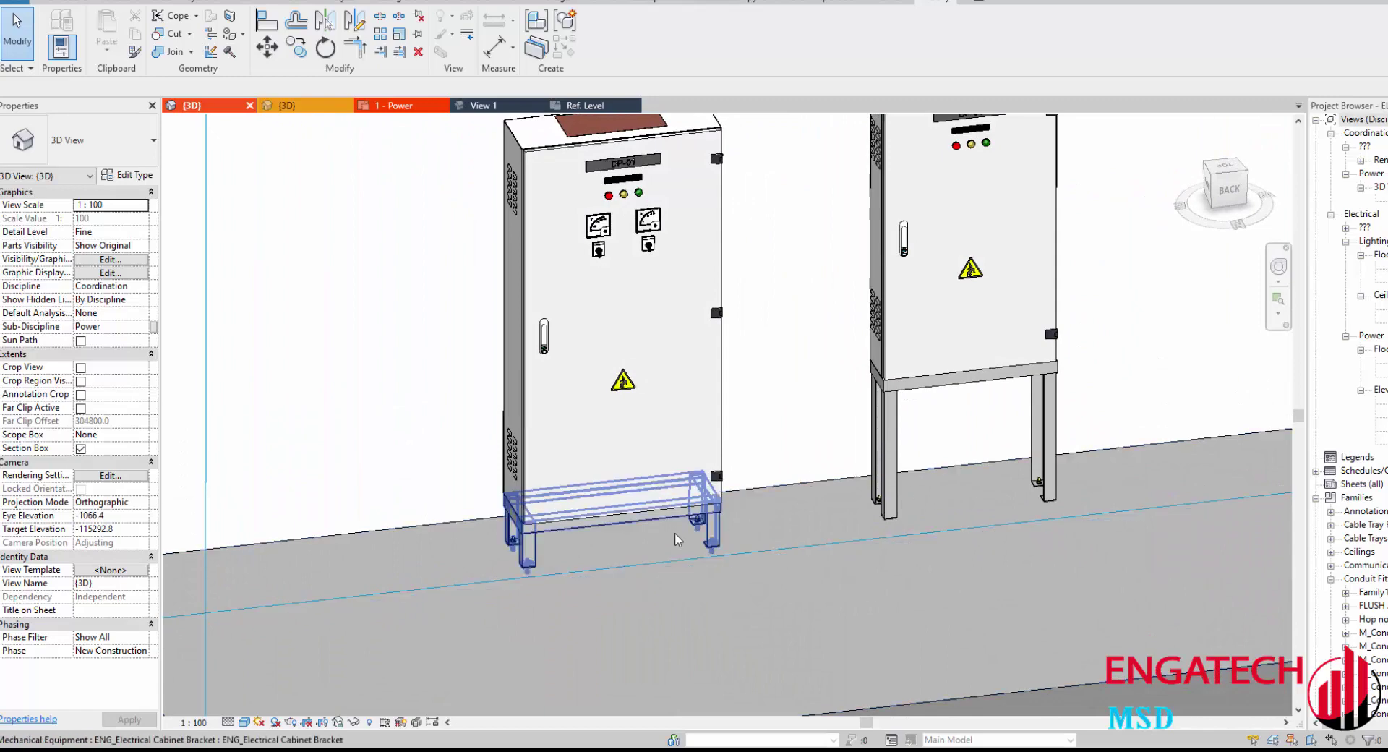
scroll(675, 533, up, 2)
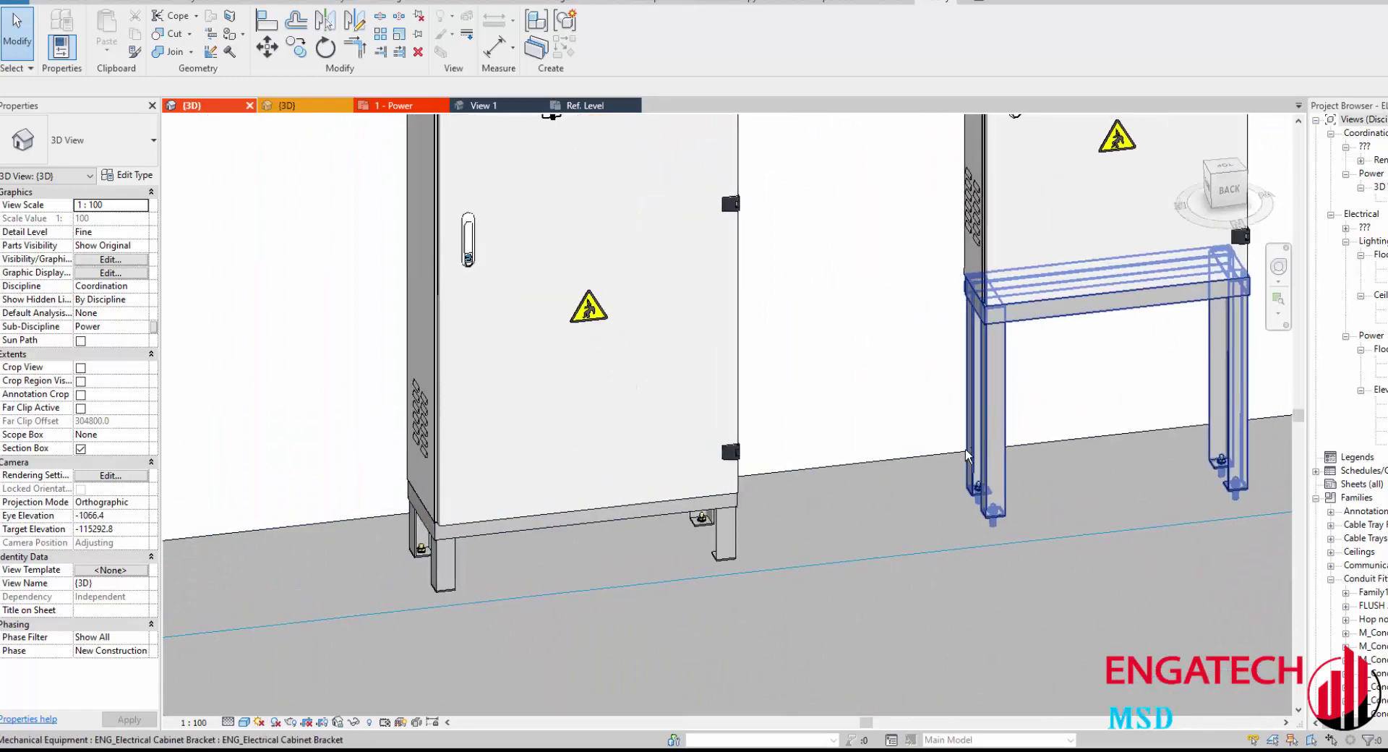
shift+middle_drag(1000, 390, 1045, 430)
scroll(1039, 411, down, 3)
scroll(1045, 430, up, 3)
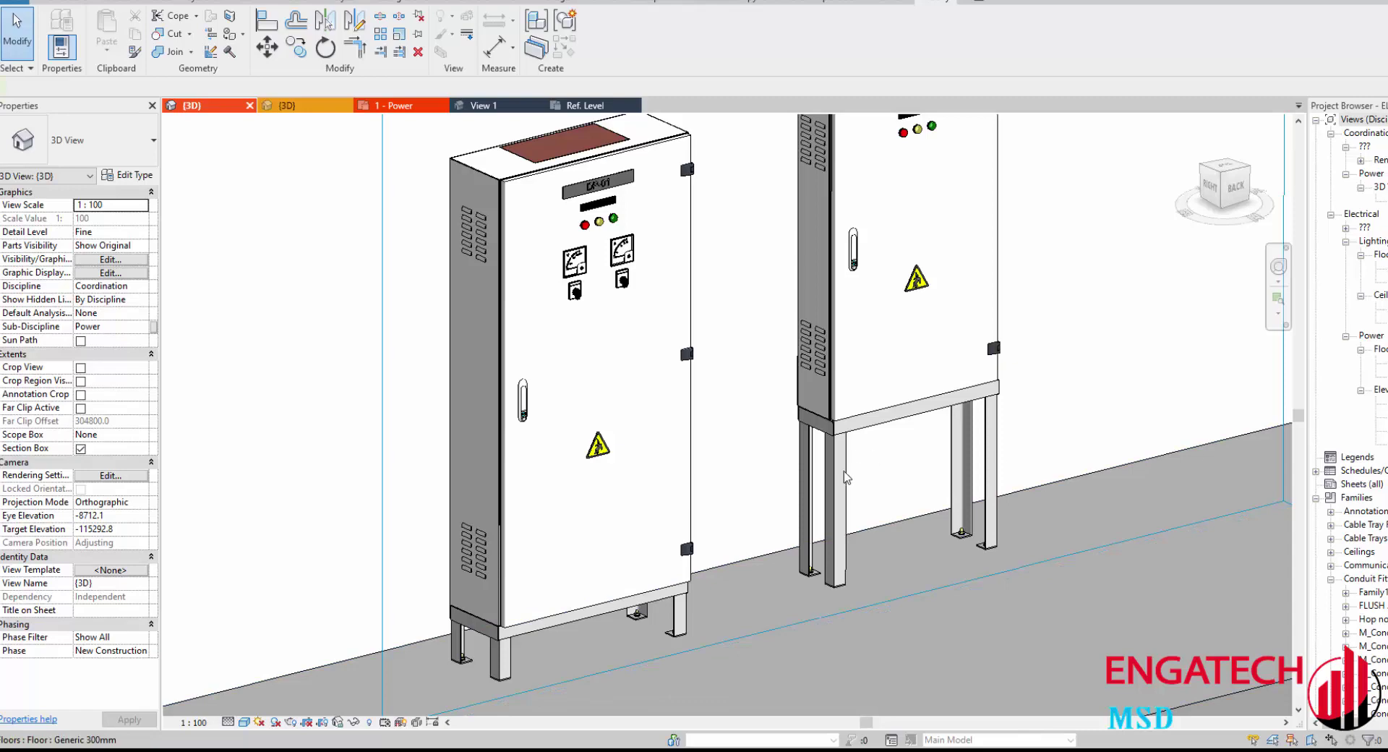
scroll(846, 476, down, 2)
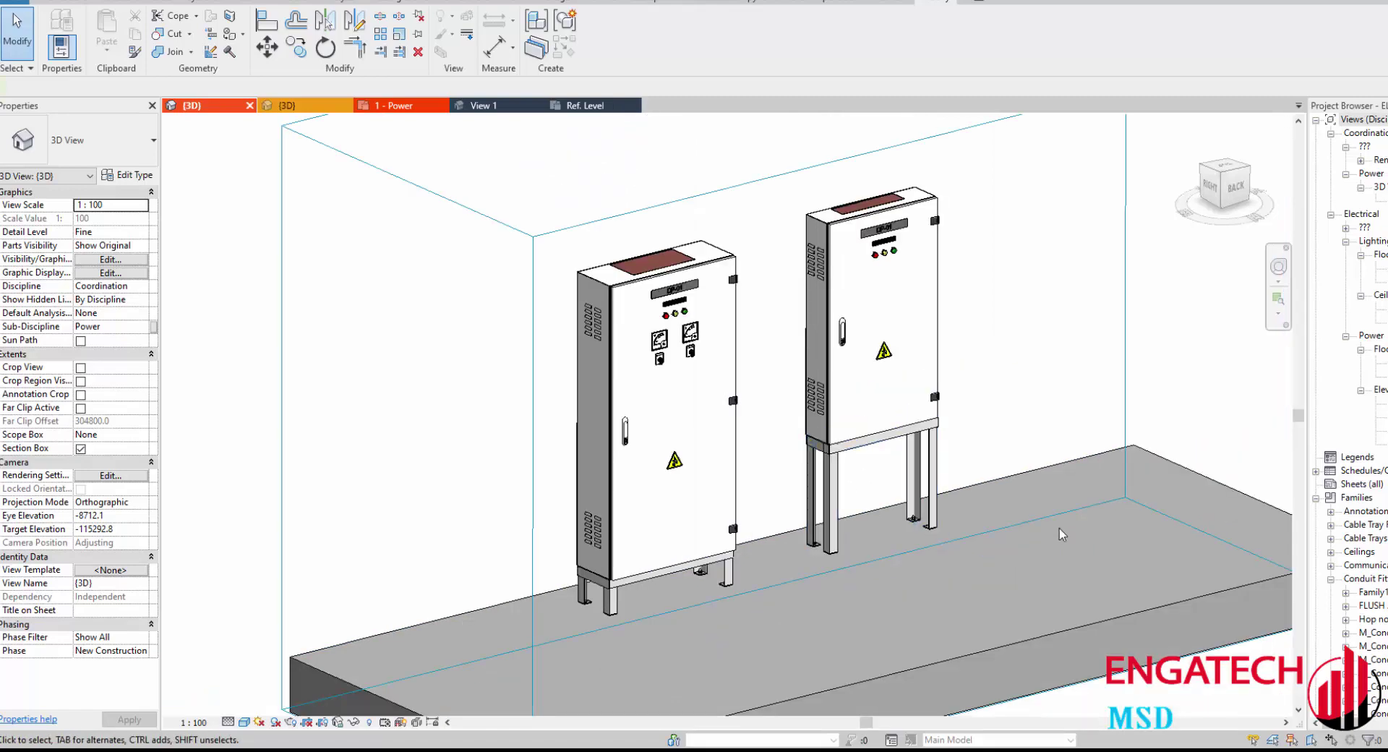
click(853, 447)
scroll(853, 455, up, 3)
scroll(776, 532, up, 1)
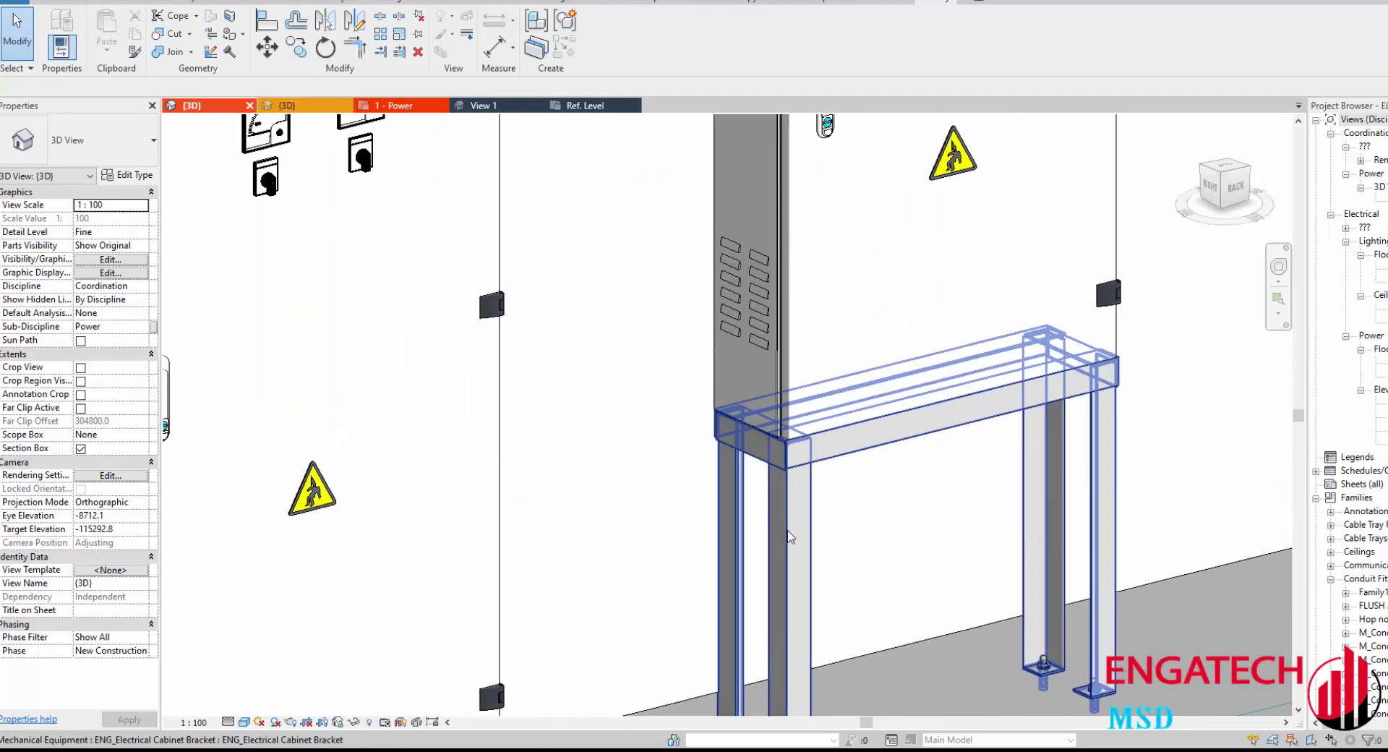
scroll(893, 542, down, 4)
scroll(978, 477, up, 1)
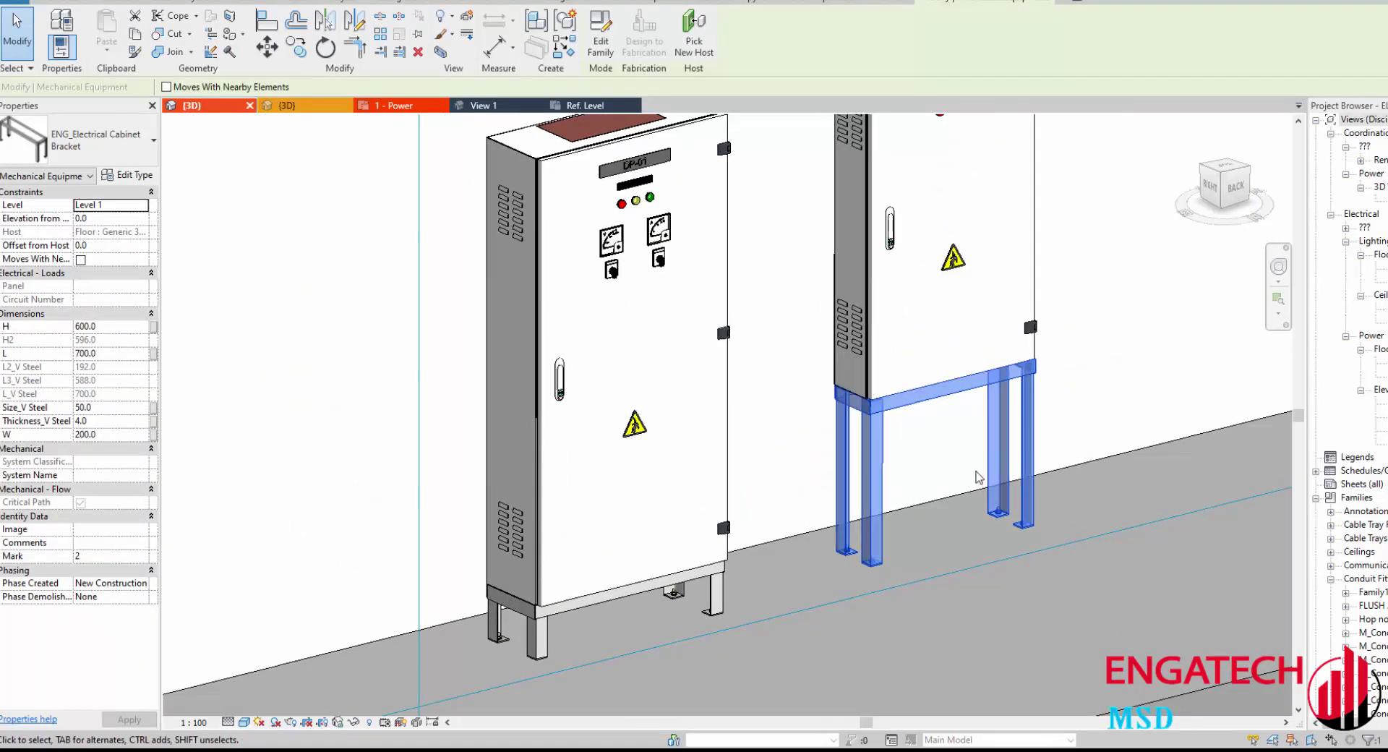